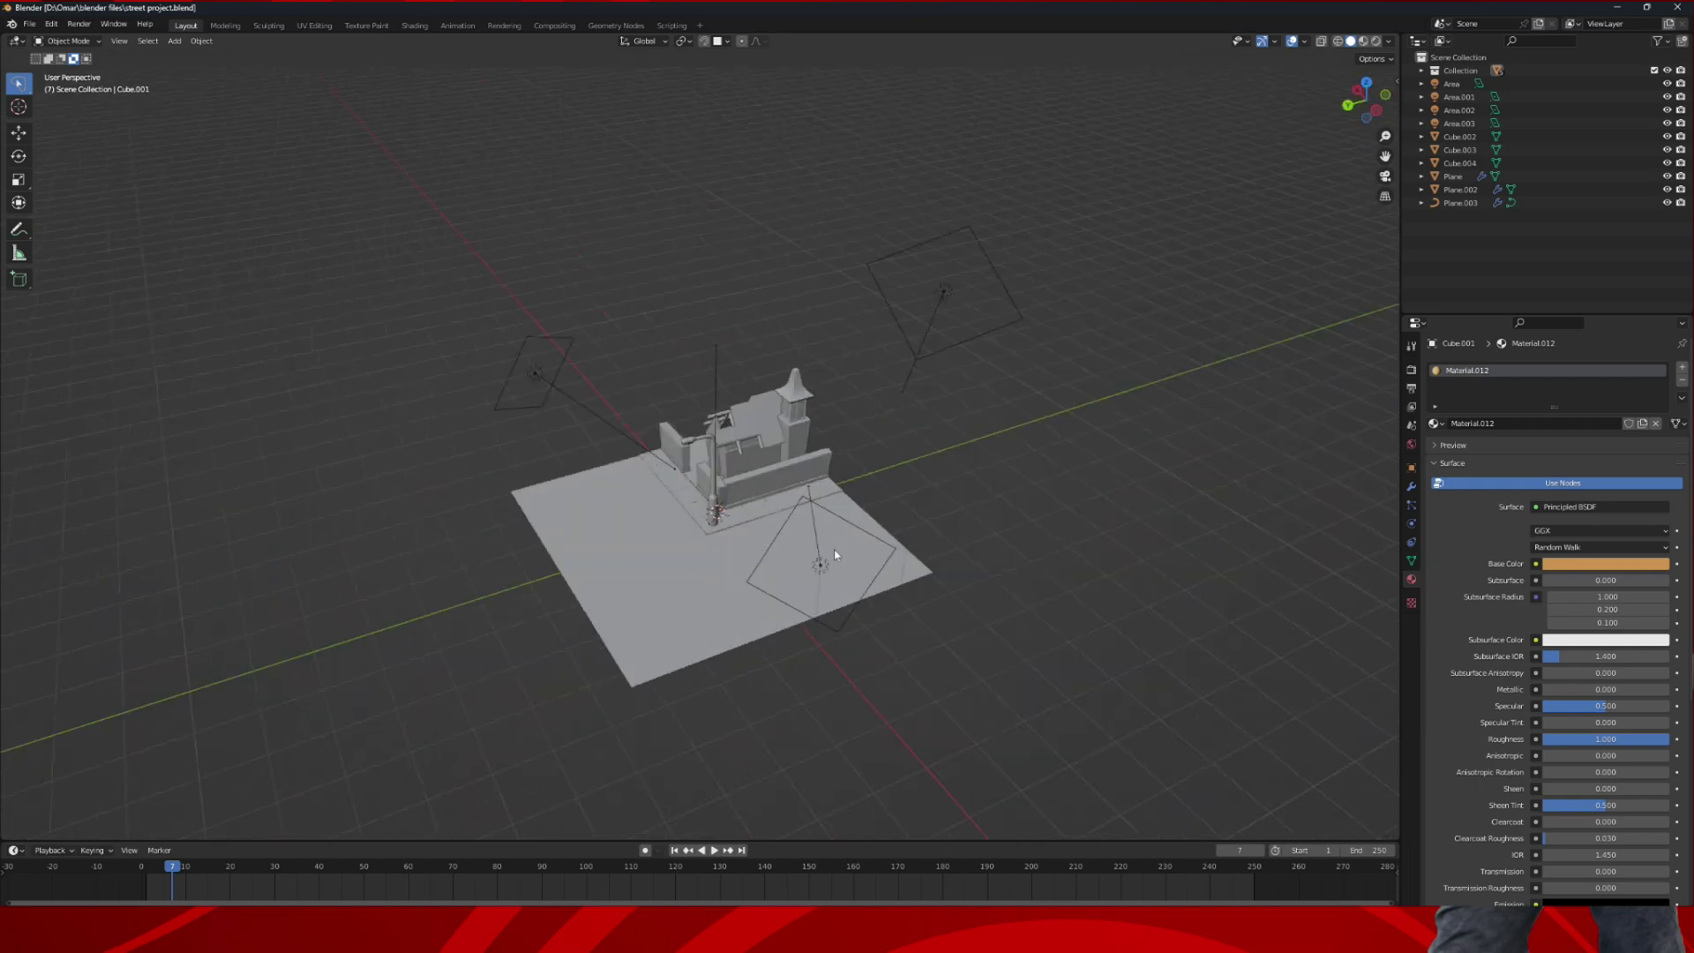
- Switch the viewport to rendered shading and inspect the house, hedges and street lamp around the empty road
scroll(726, 578, "up", 5)
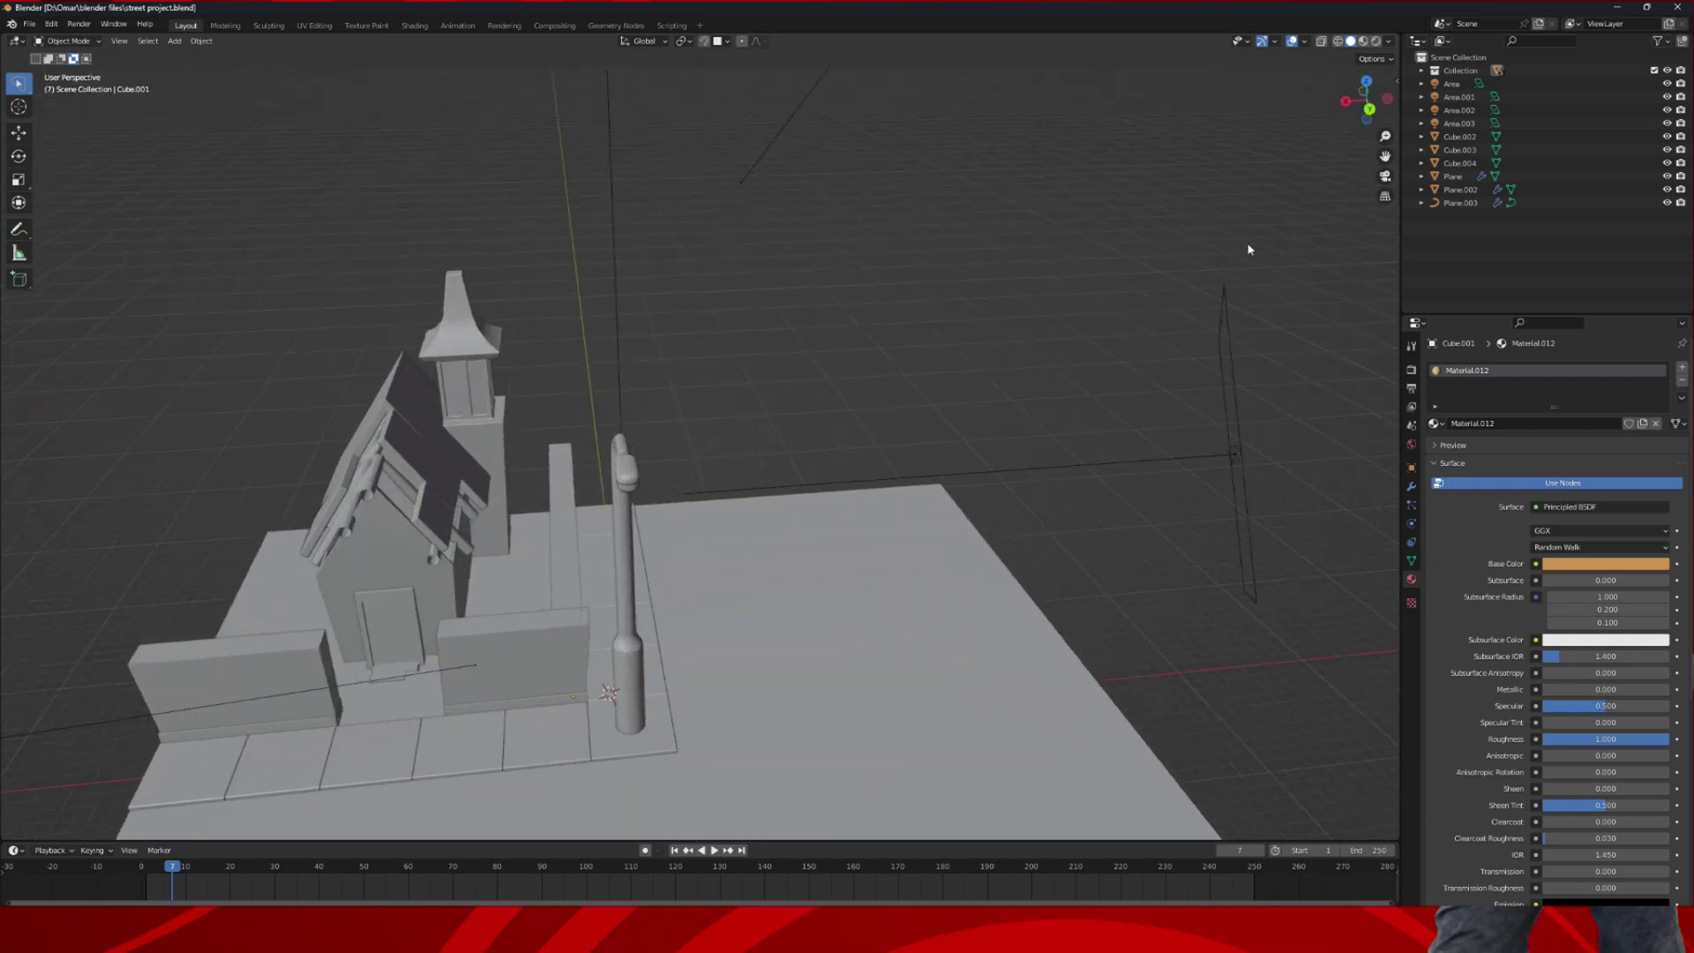
middle_click_drag(722, 407, 791, 587)
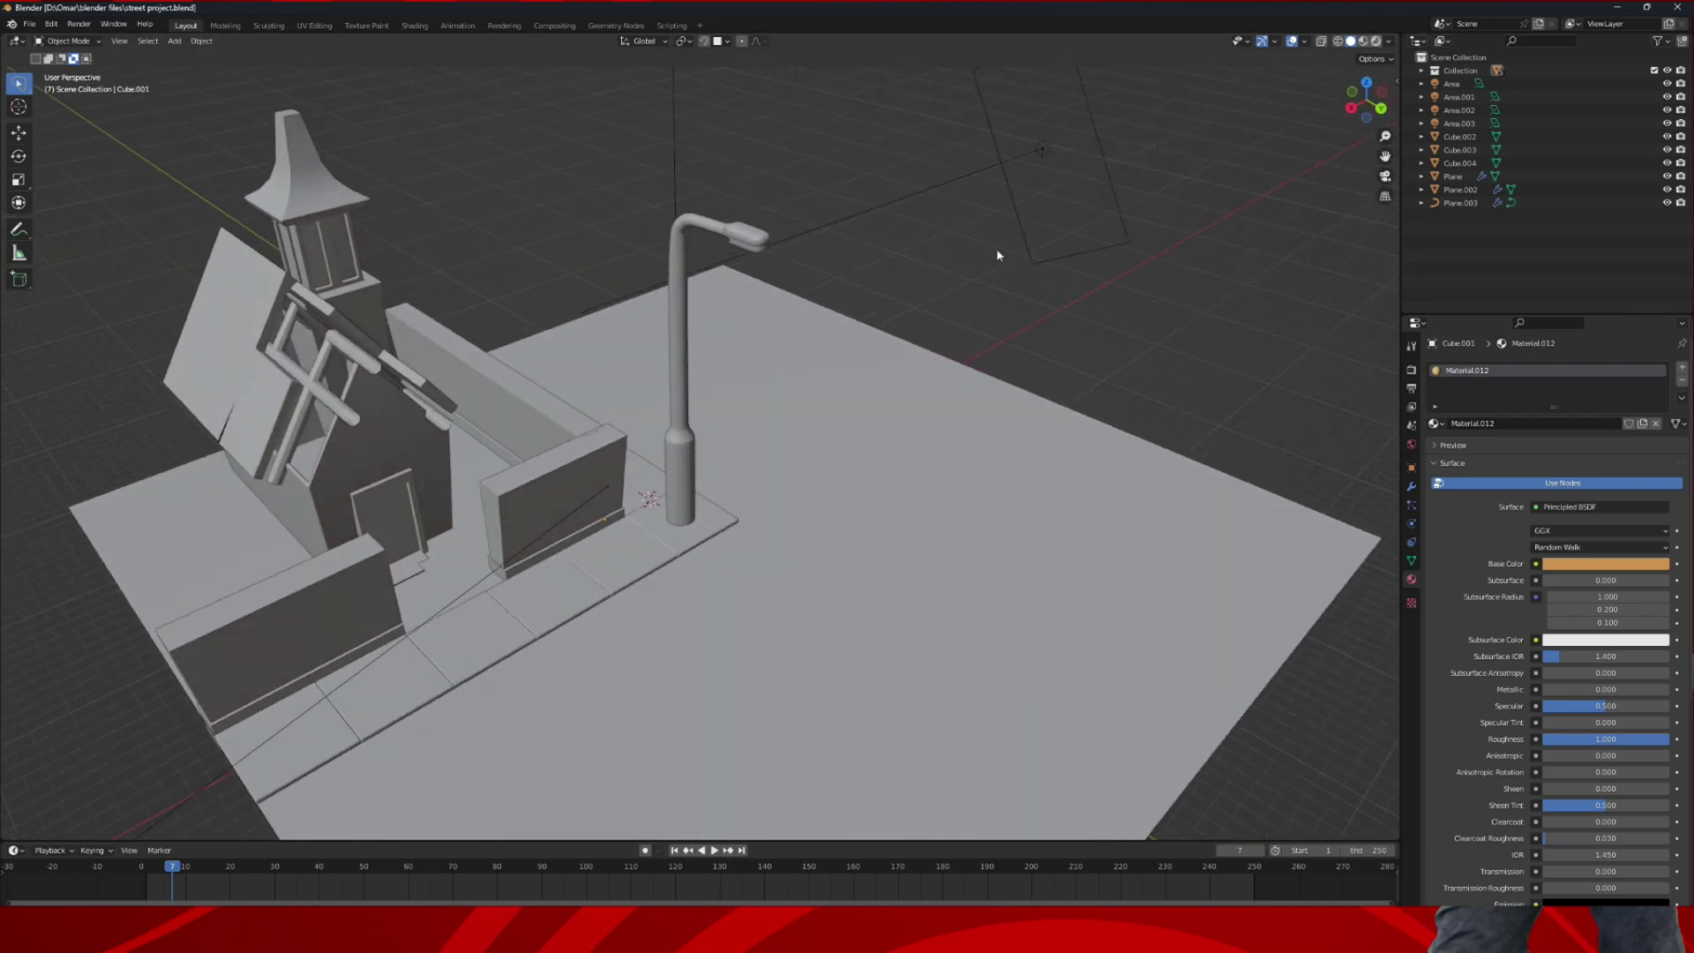
key("z")
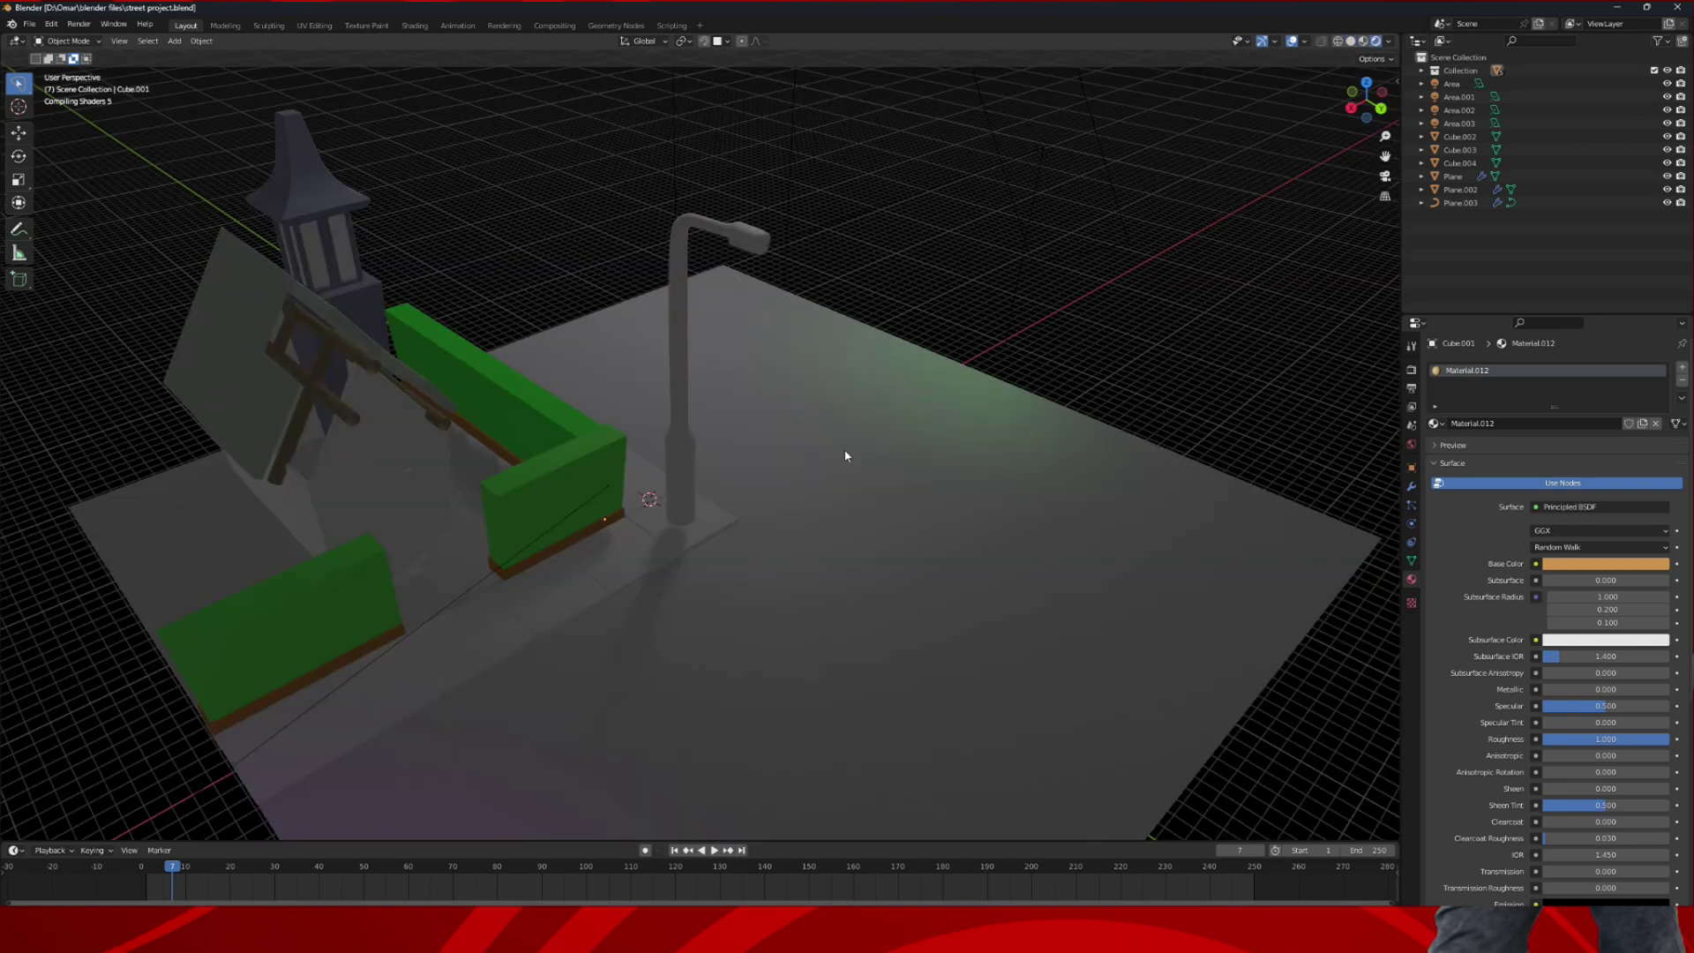
mouse_move(848, 457)
middle_mouse_down()
mouse_move(697, 435)
mouse_move(802, 472)
mouse_move(899, 452)
middle_mouse_up()
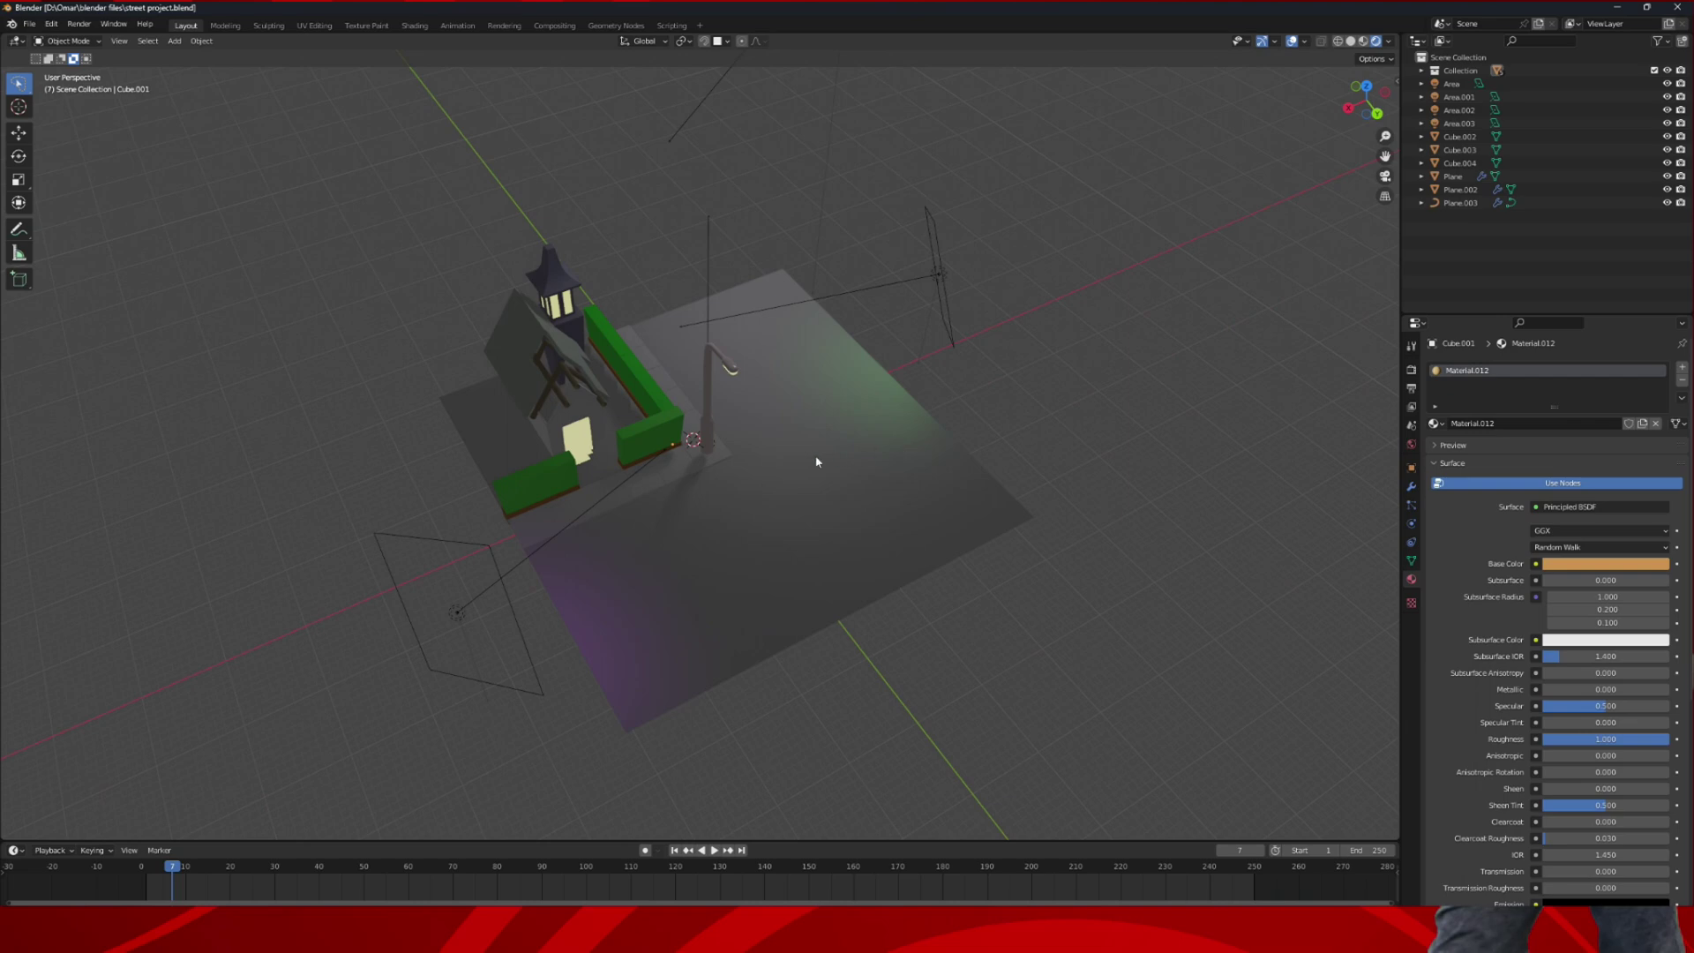
scroll(721, 493, "up", 3)
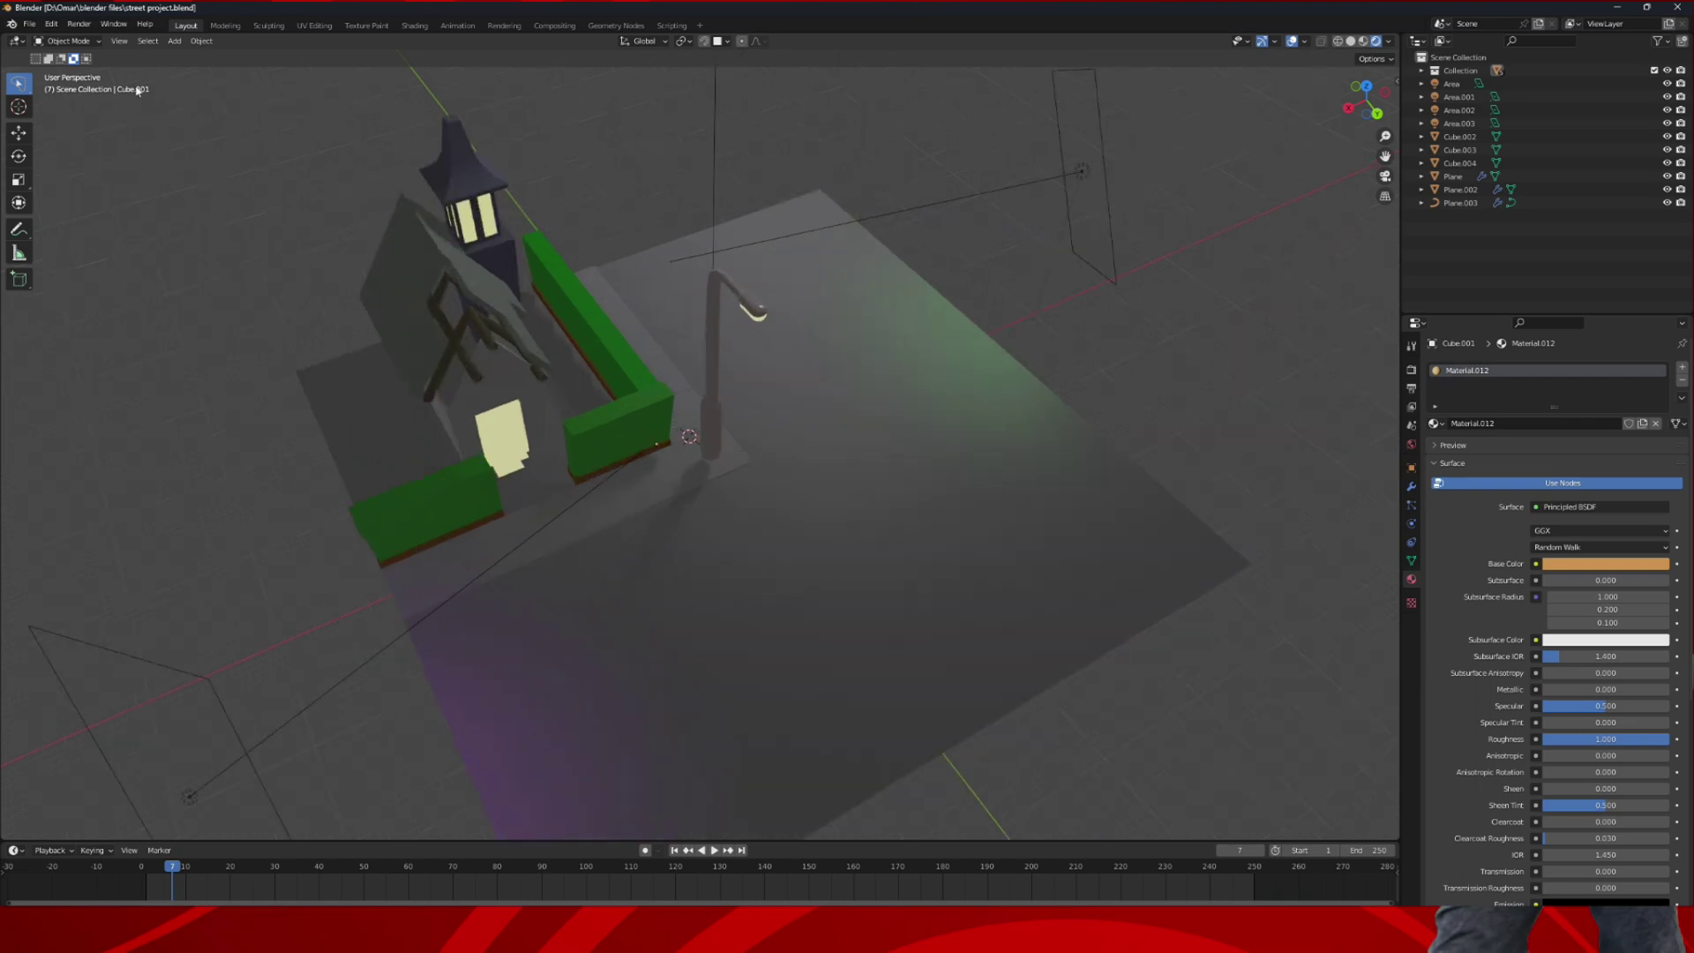
- Add a 2 m plane mesh to the scene as the base for a road stripe
left_click(175, 41)
mouse_move(194, 59)
left_click(307, 64)
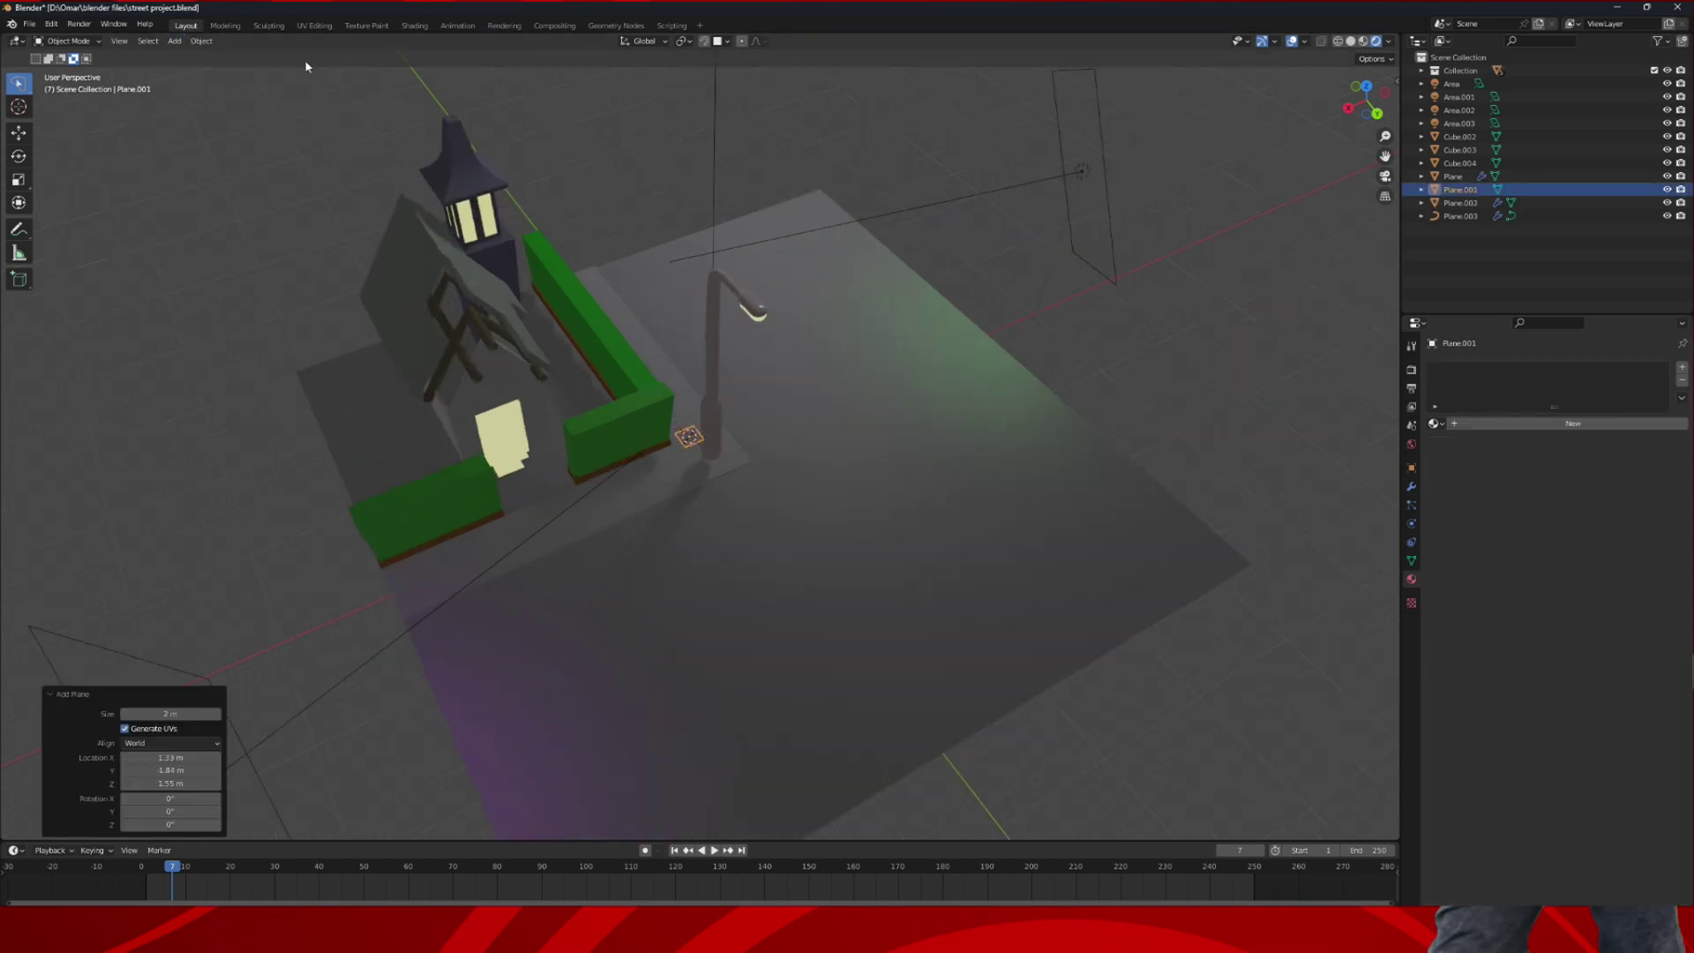
- Move the new plane in top view onto the road in front of the house, within the purple-lit area
scroll(764, 382, "up", 6)
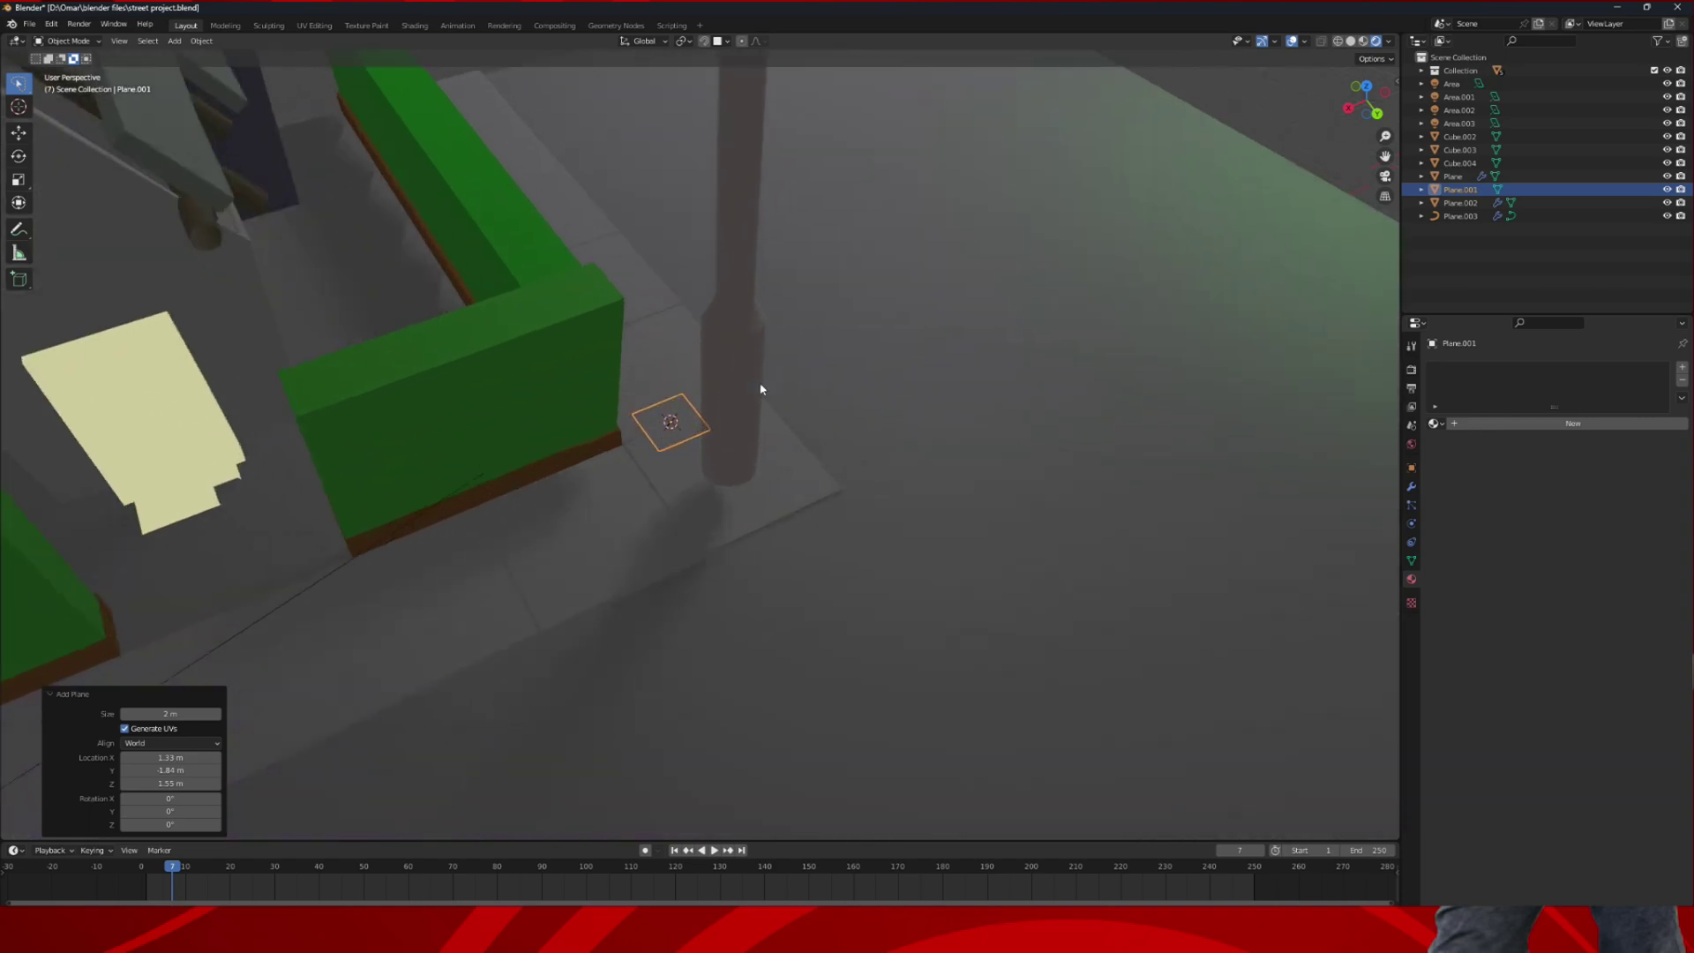
middle_click_drag(768, 406, 870, 329)
key("KP_7")
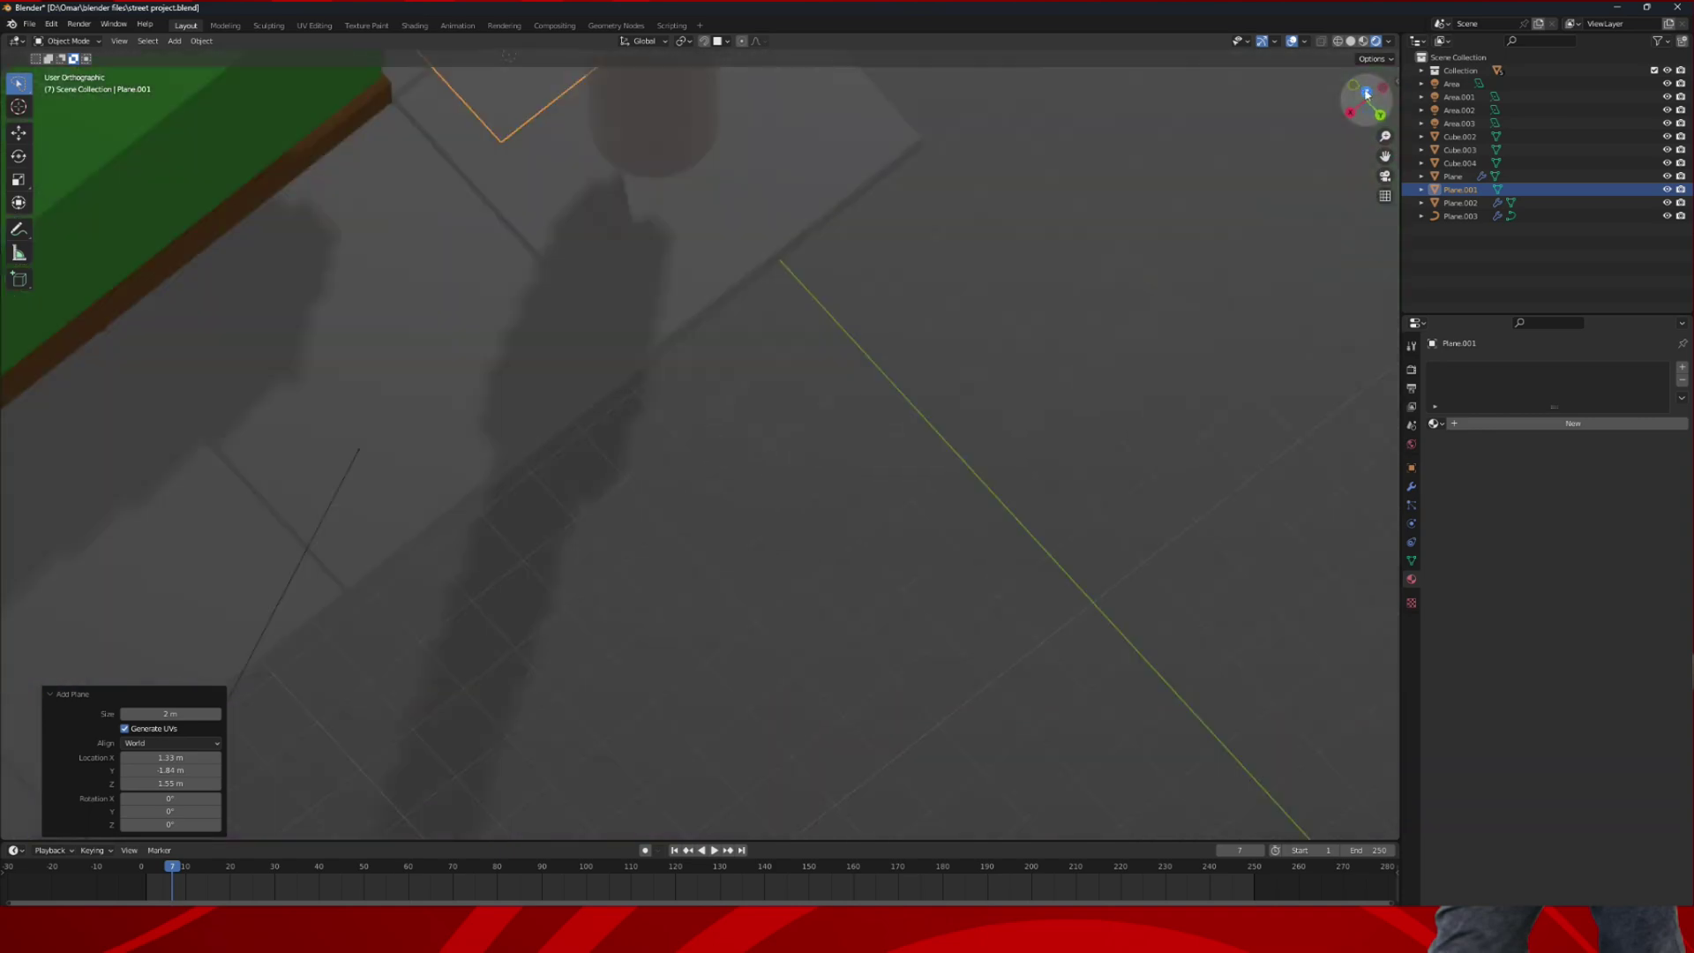
scroll(788, 284, "down", 8)
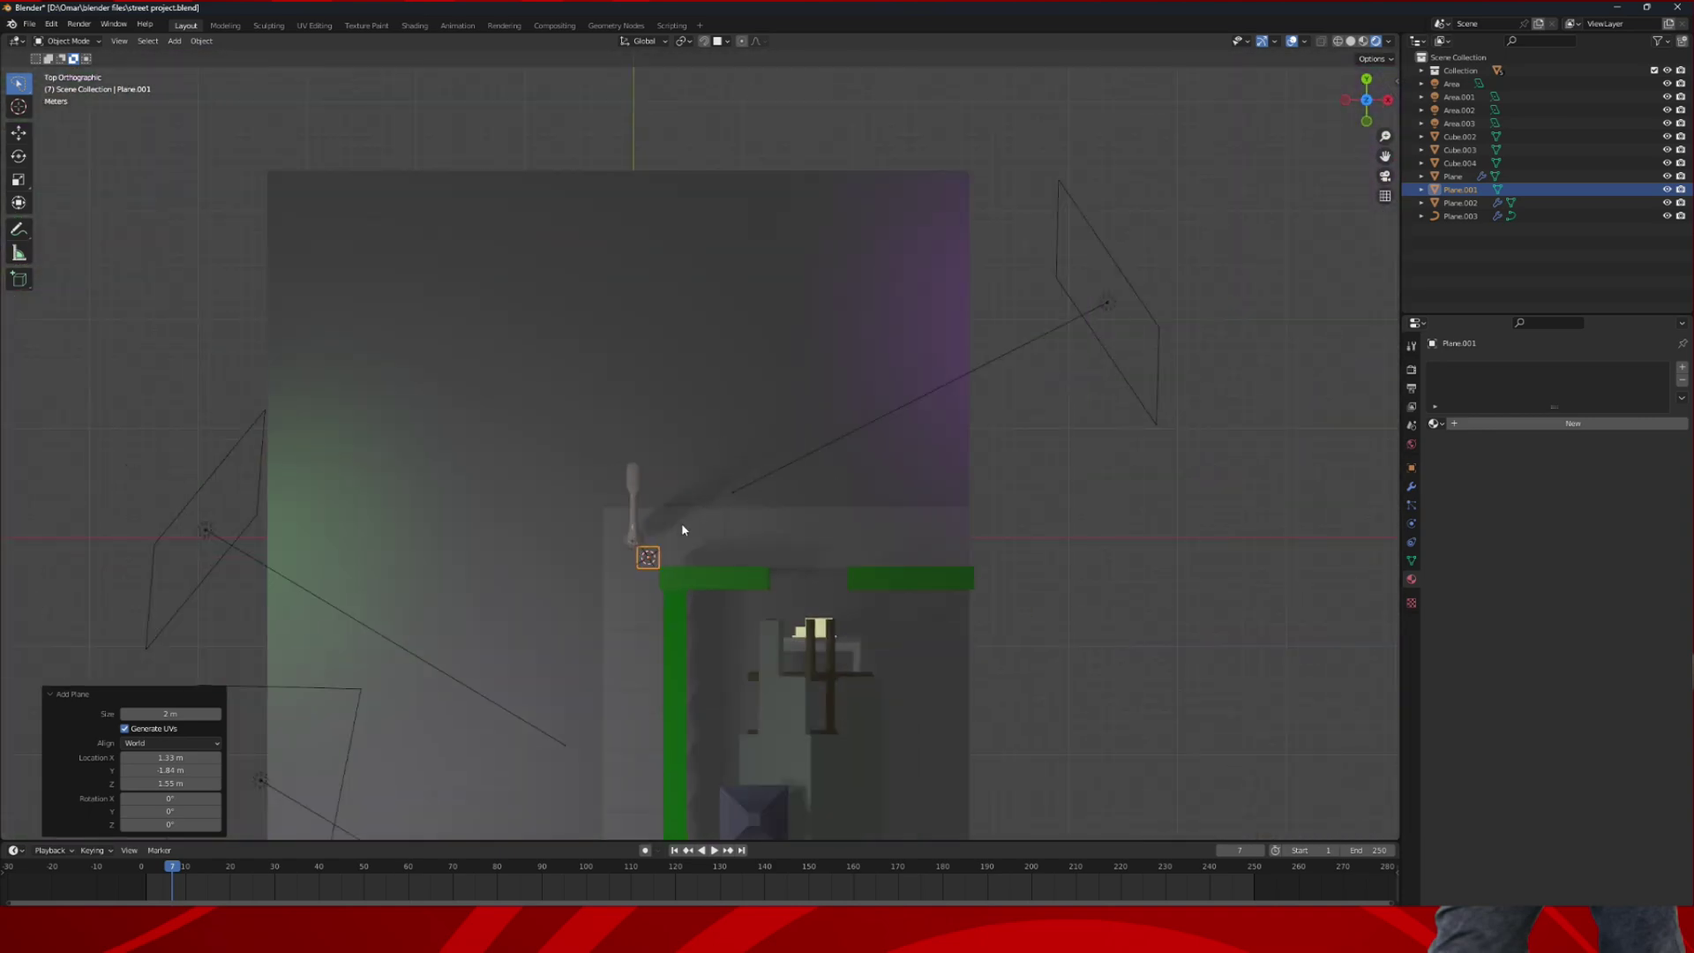
key("g")
left_click(547, 350)
middle_click_drag(556, 366, 692, 227)
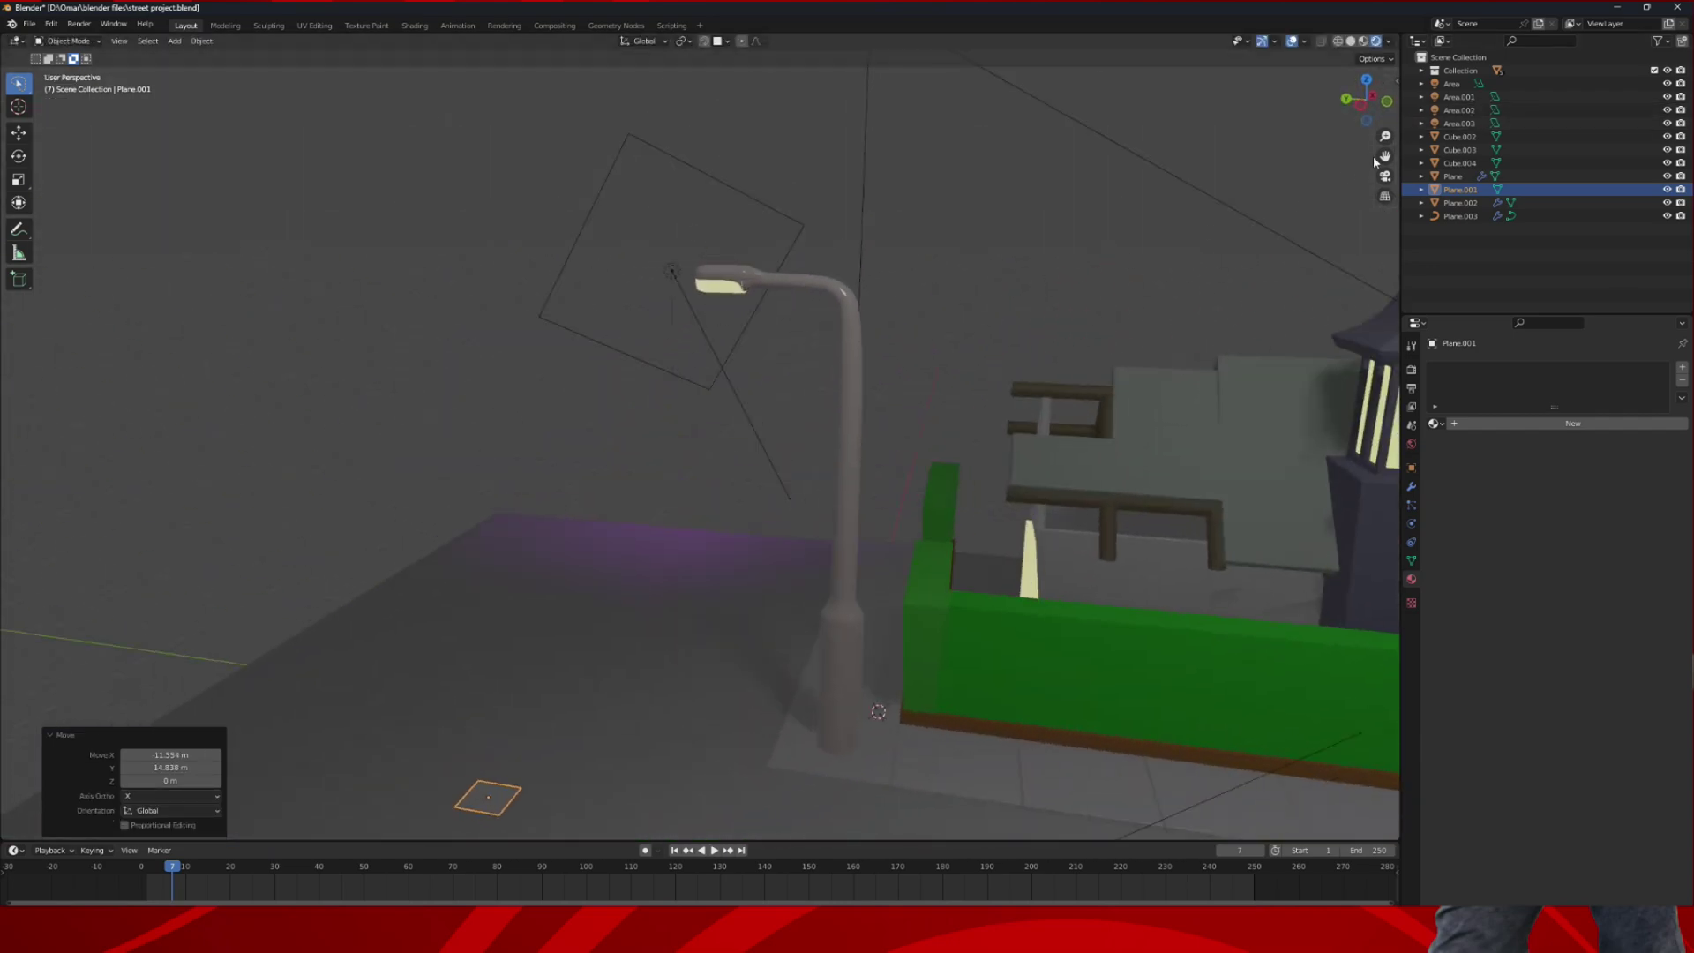
left_click_drag(1386, 155, 1428, 134)
left_click(1365, 79)
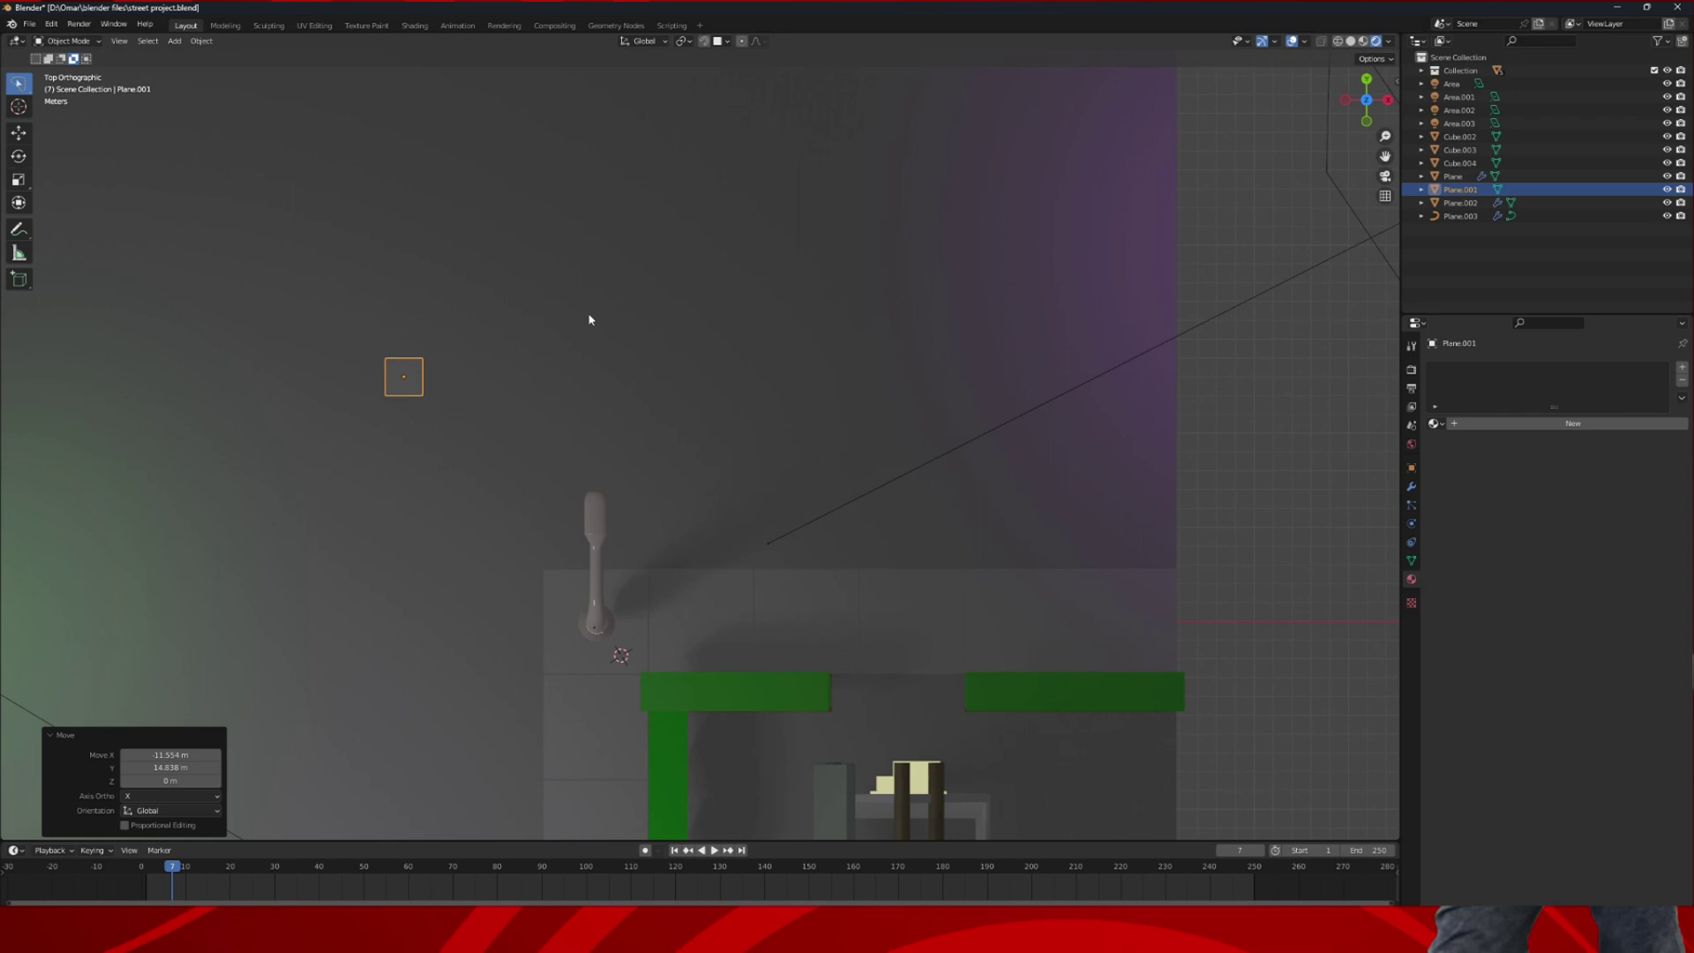
key("g")
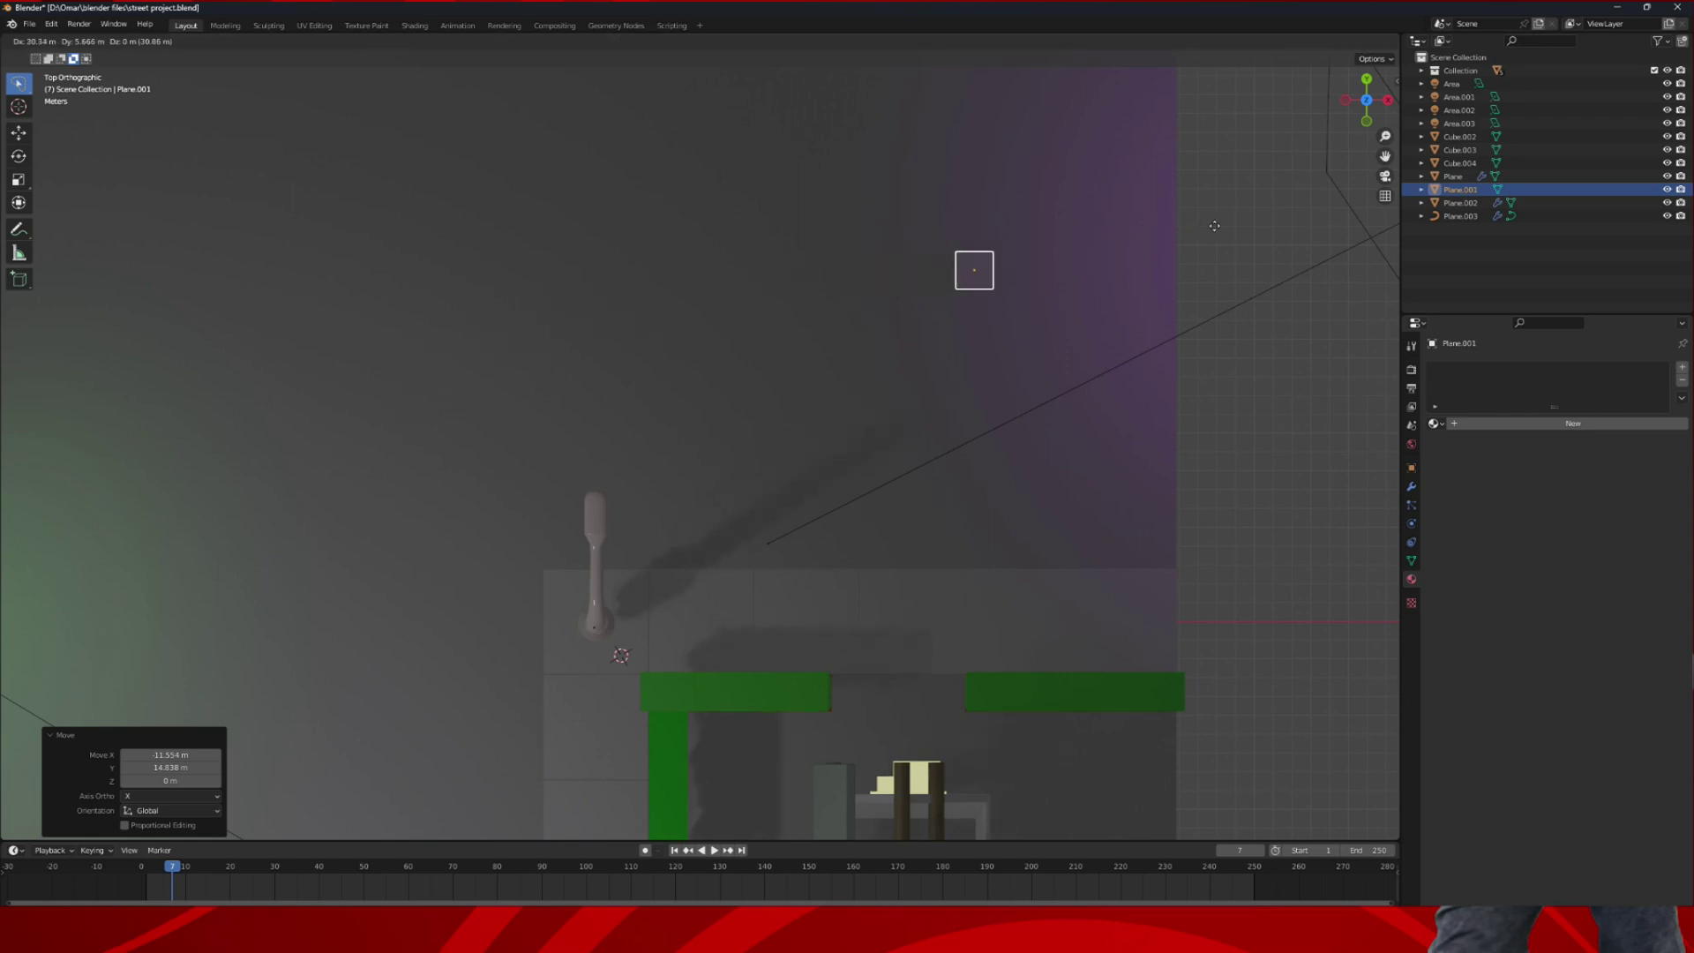
left_click(1177, 248)
- Shape the plane into a long lane stripe: scale it about 1.66 times, stretch it about 3.1 times along X, and shrink it slightly overall
key("s")
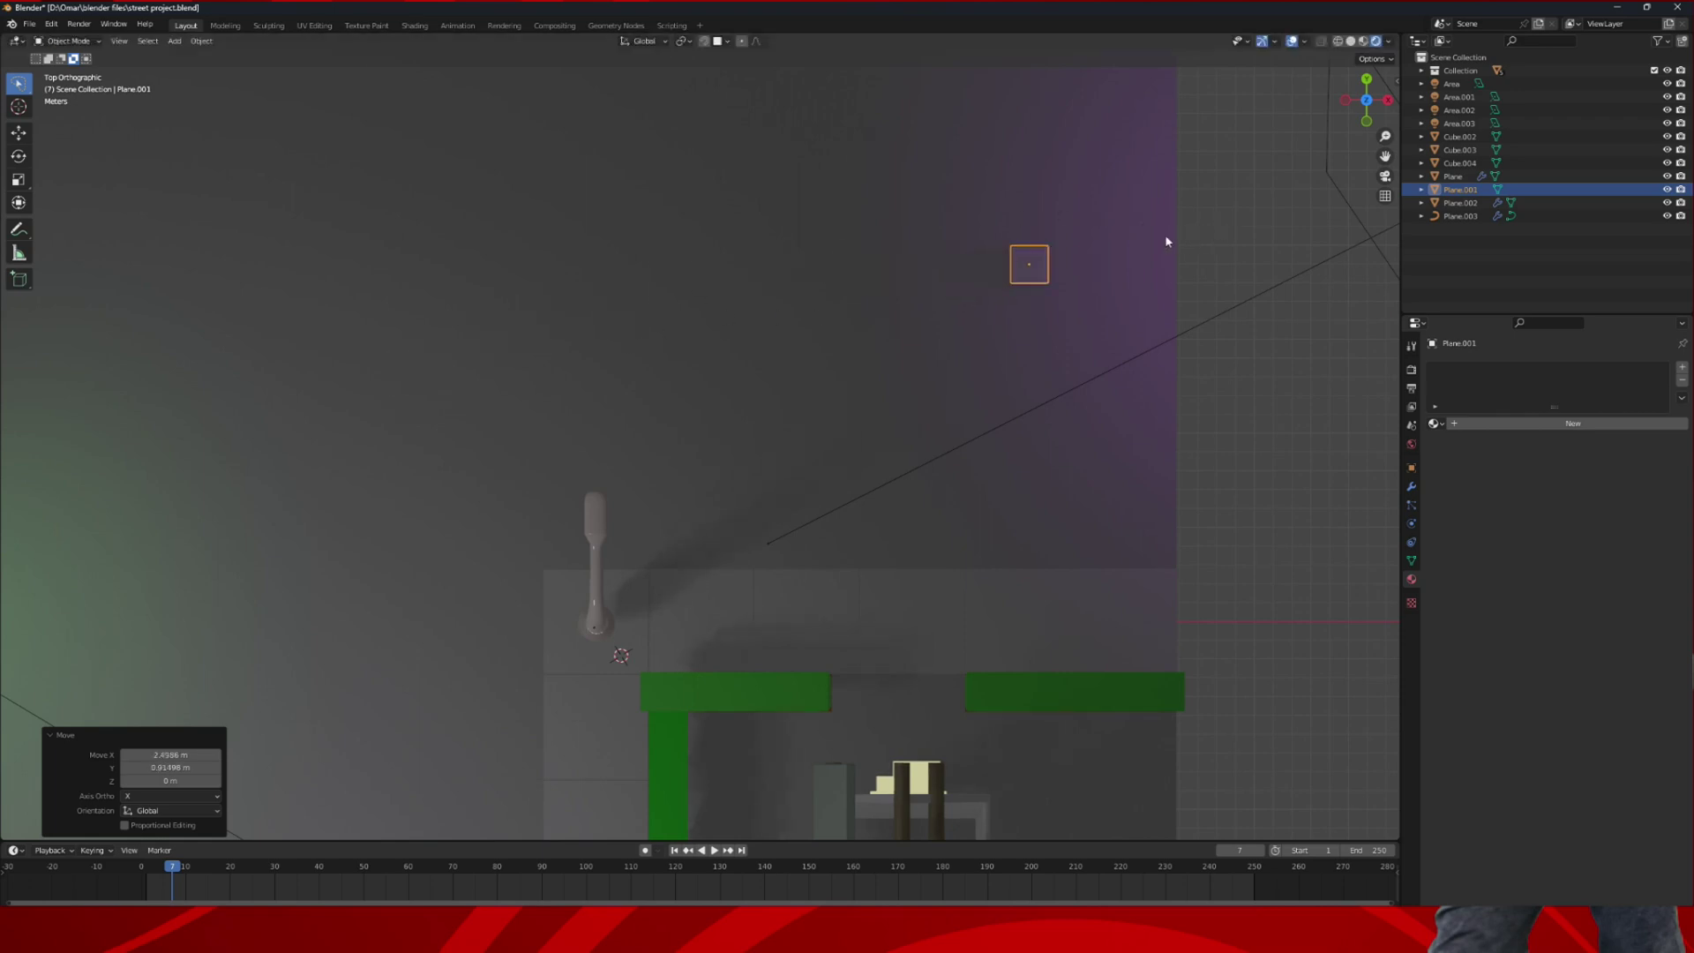
left_click(1280, 262)
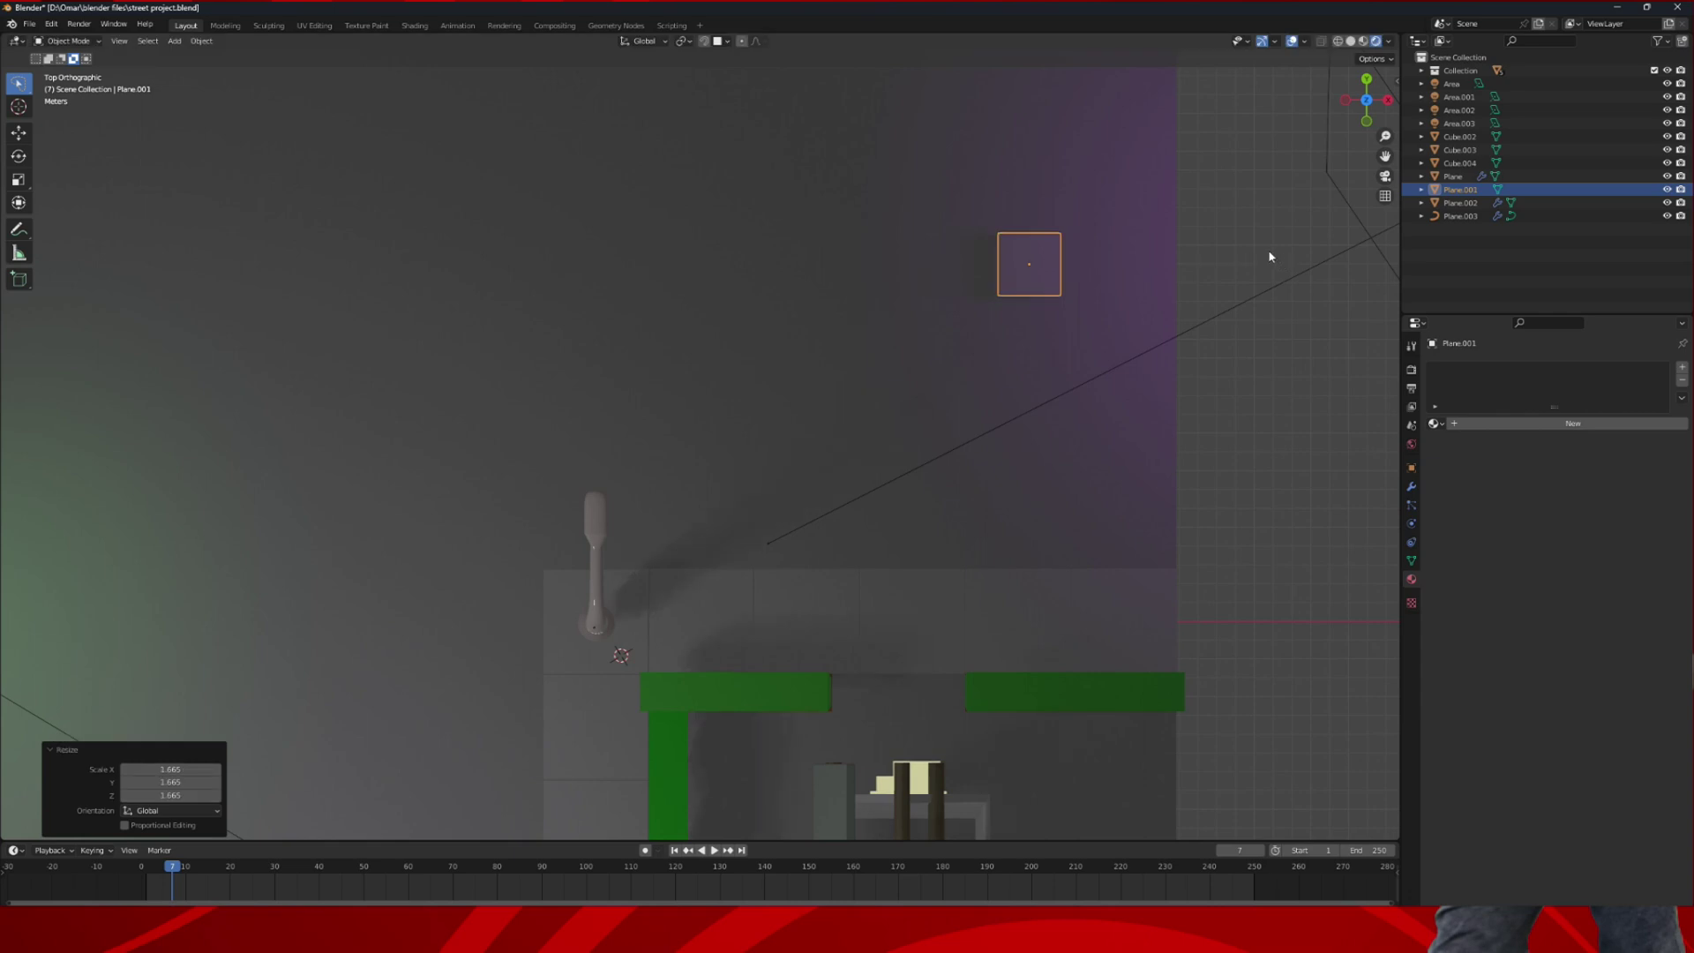
key("s")
key("x")
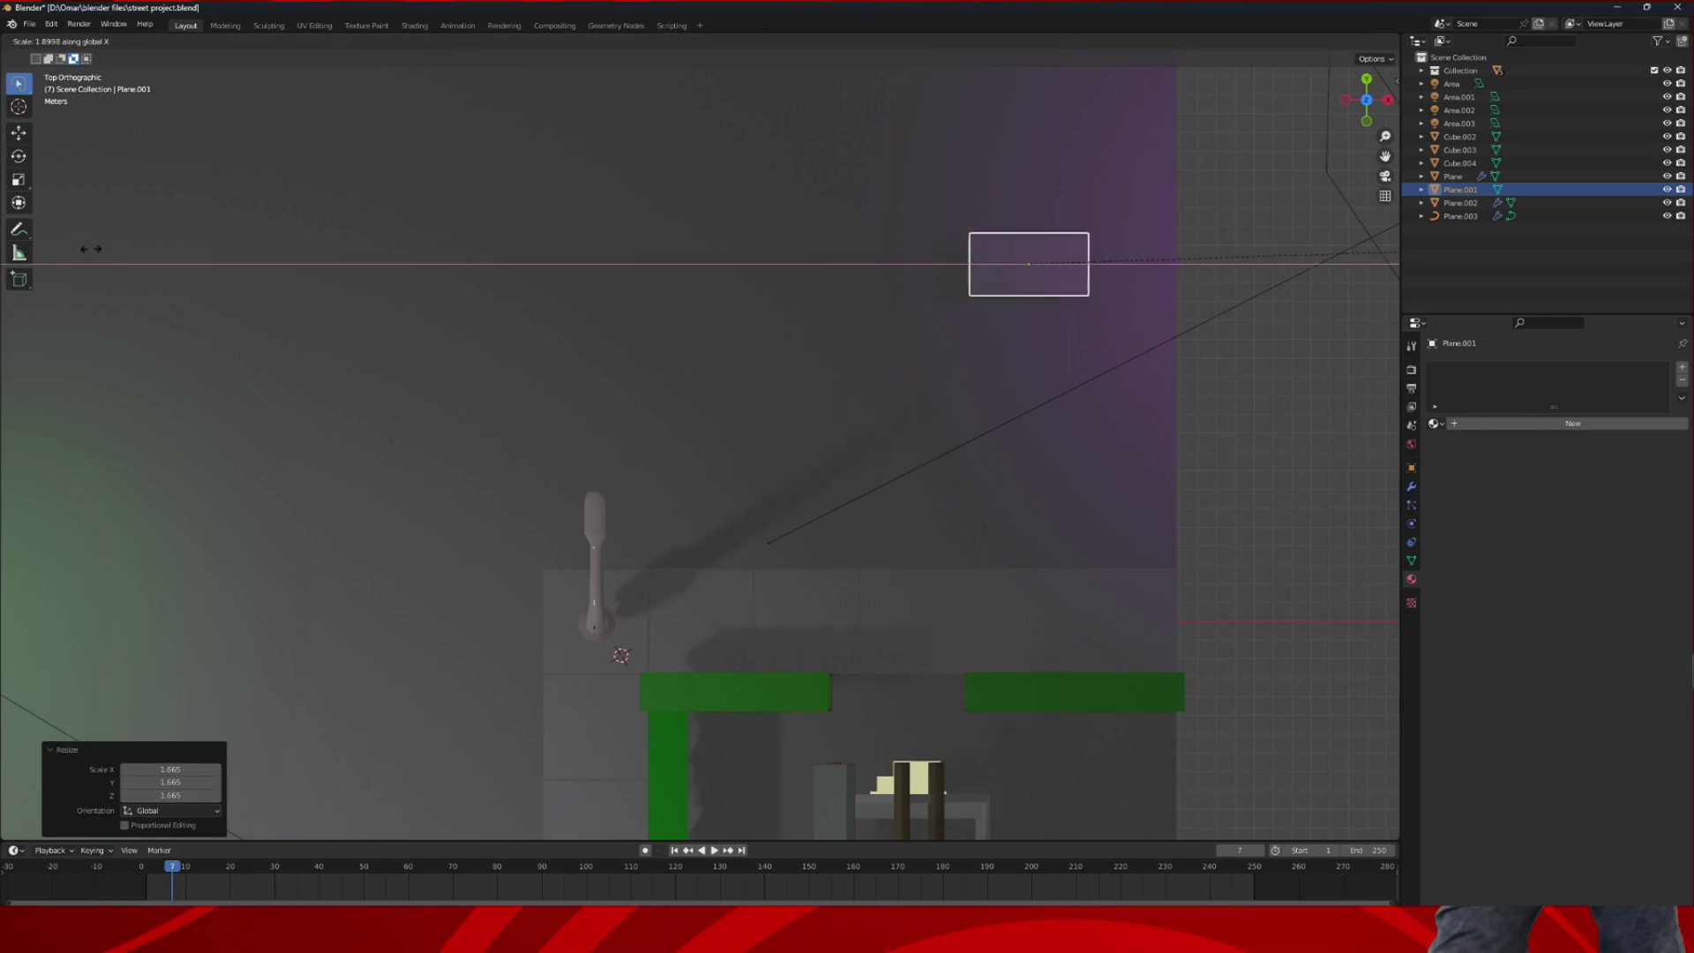
left_click(377, 233)
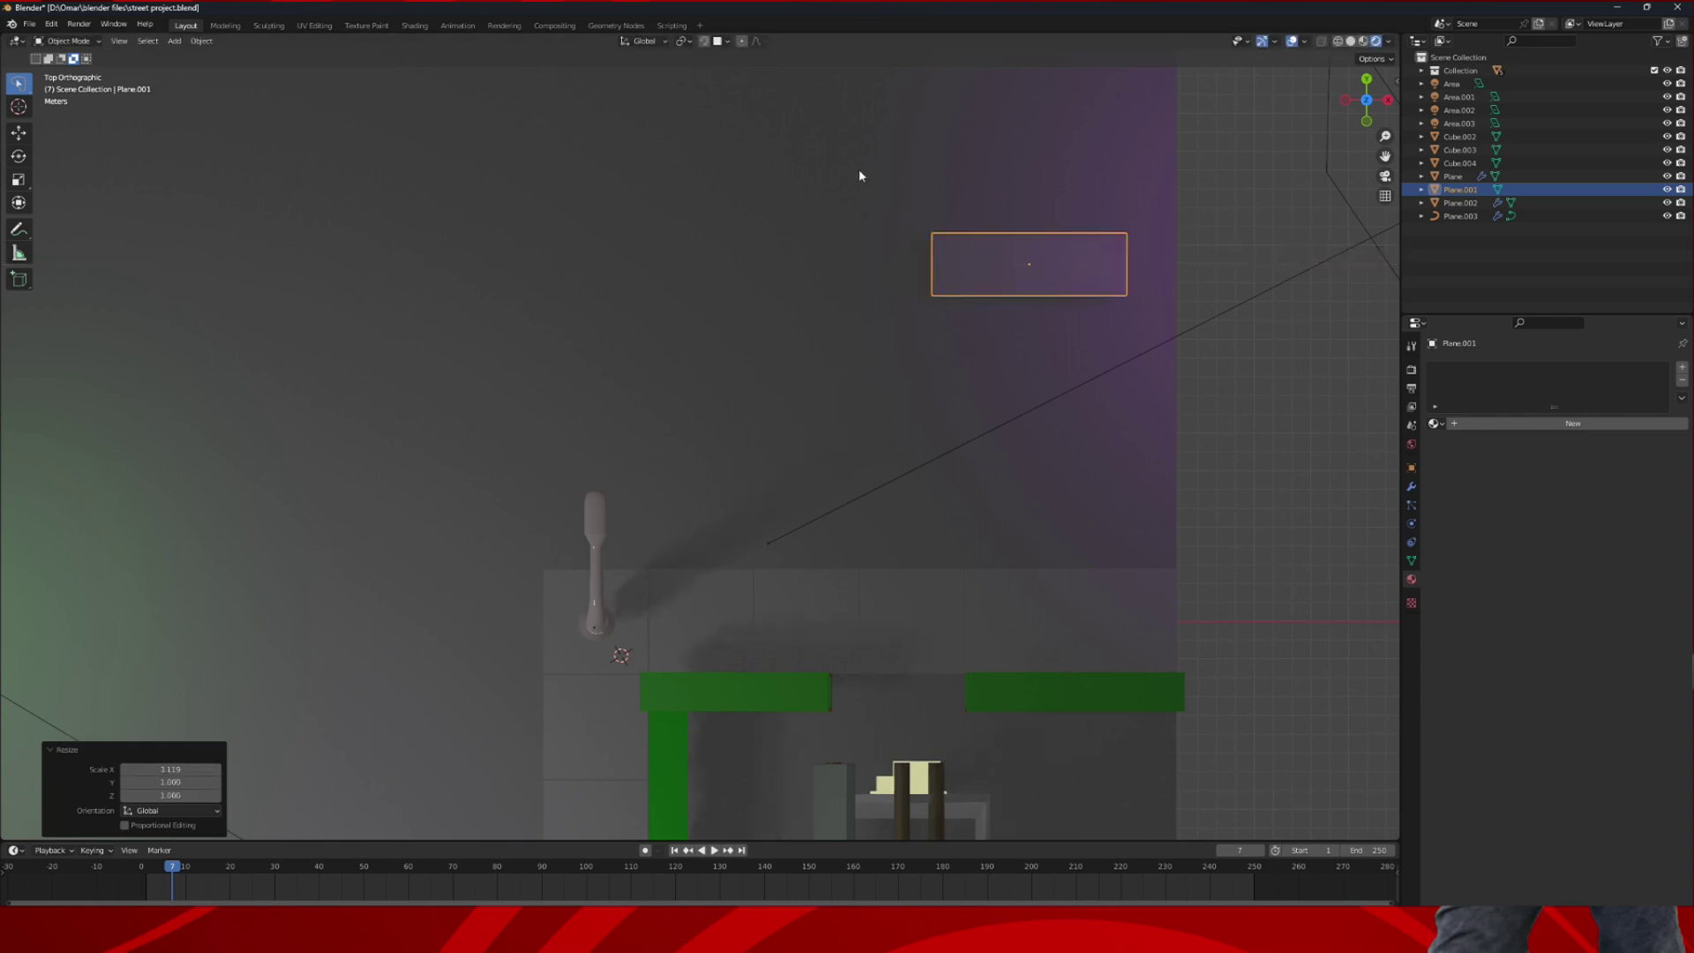
scroll(833, 190, "down", 2)
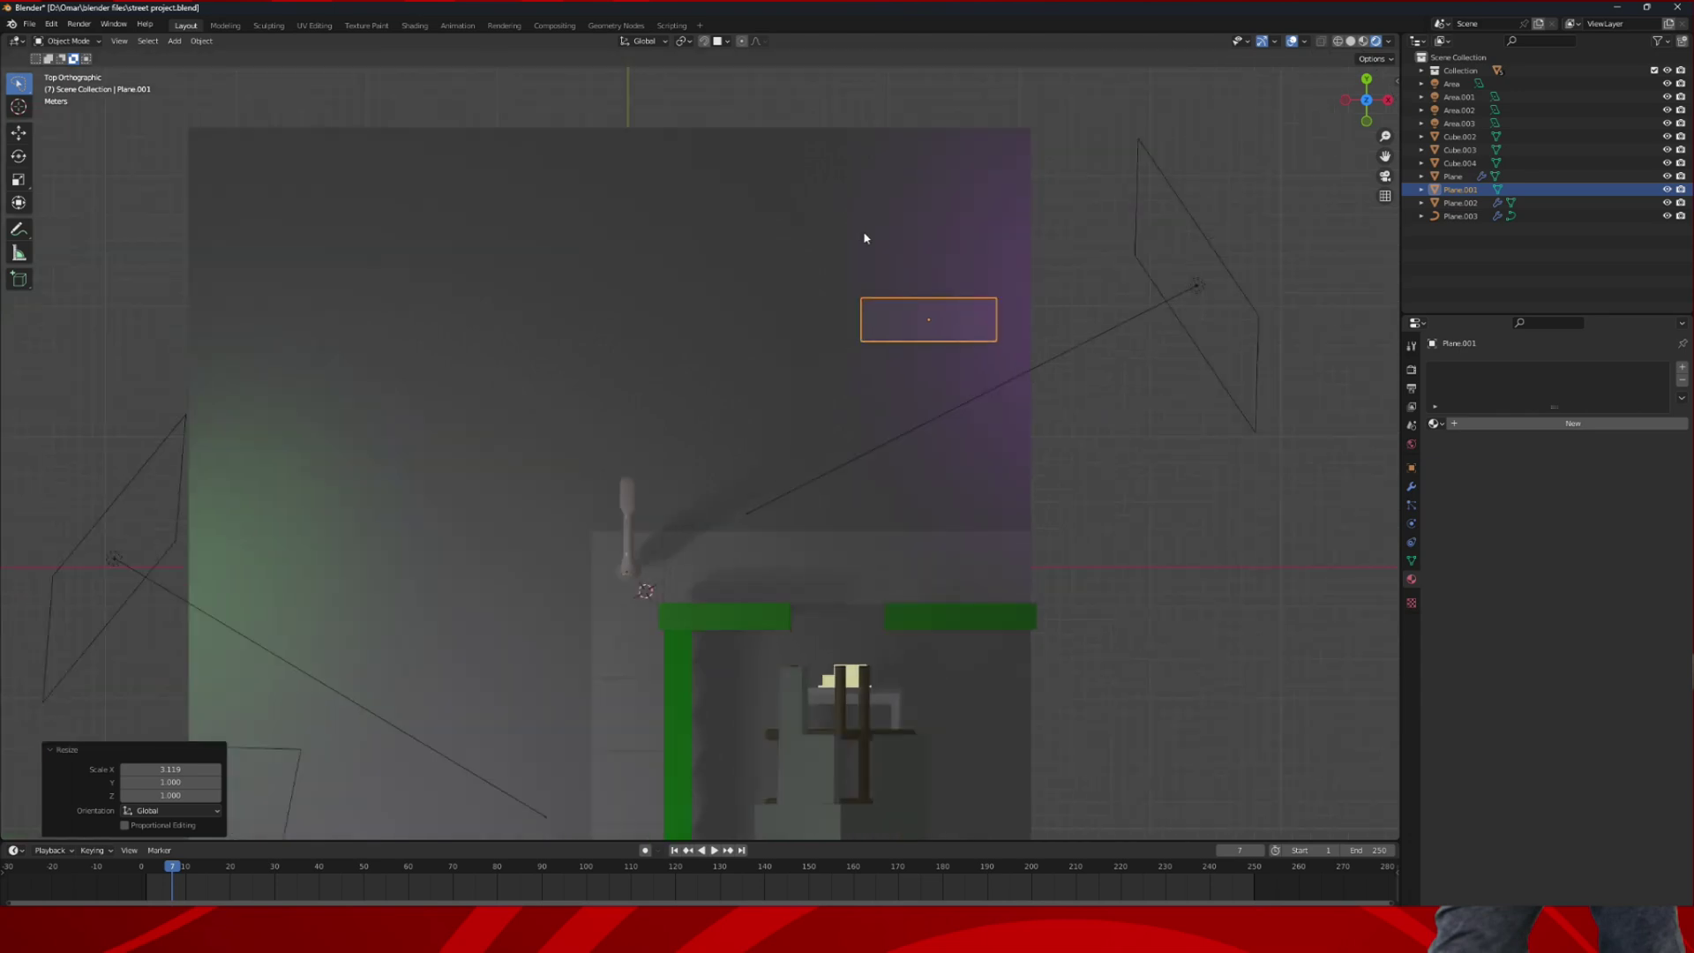
key("s")
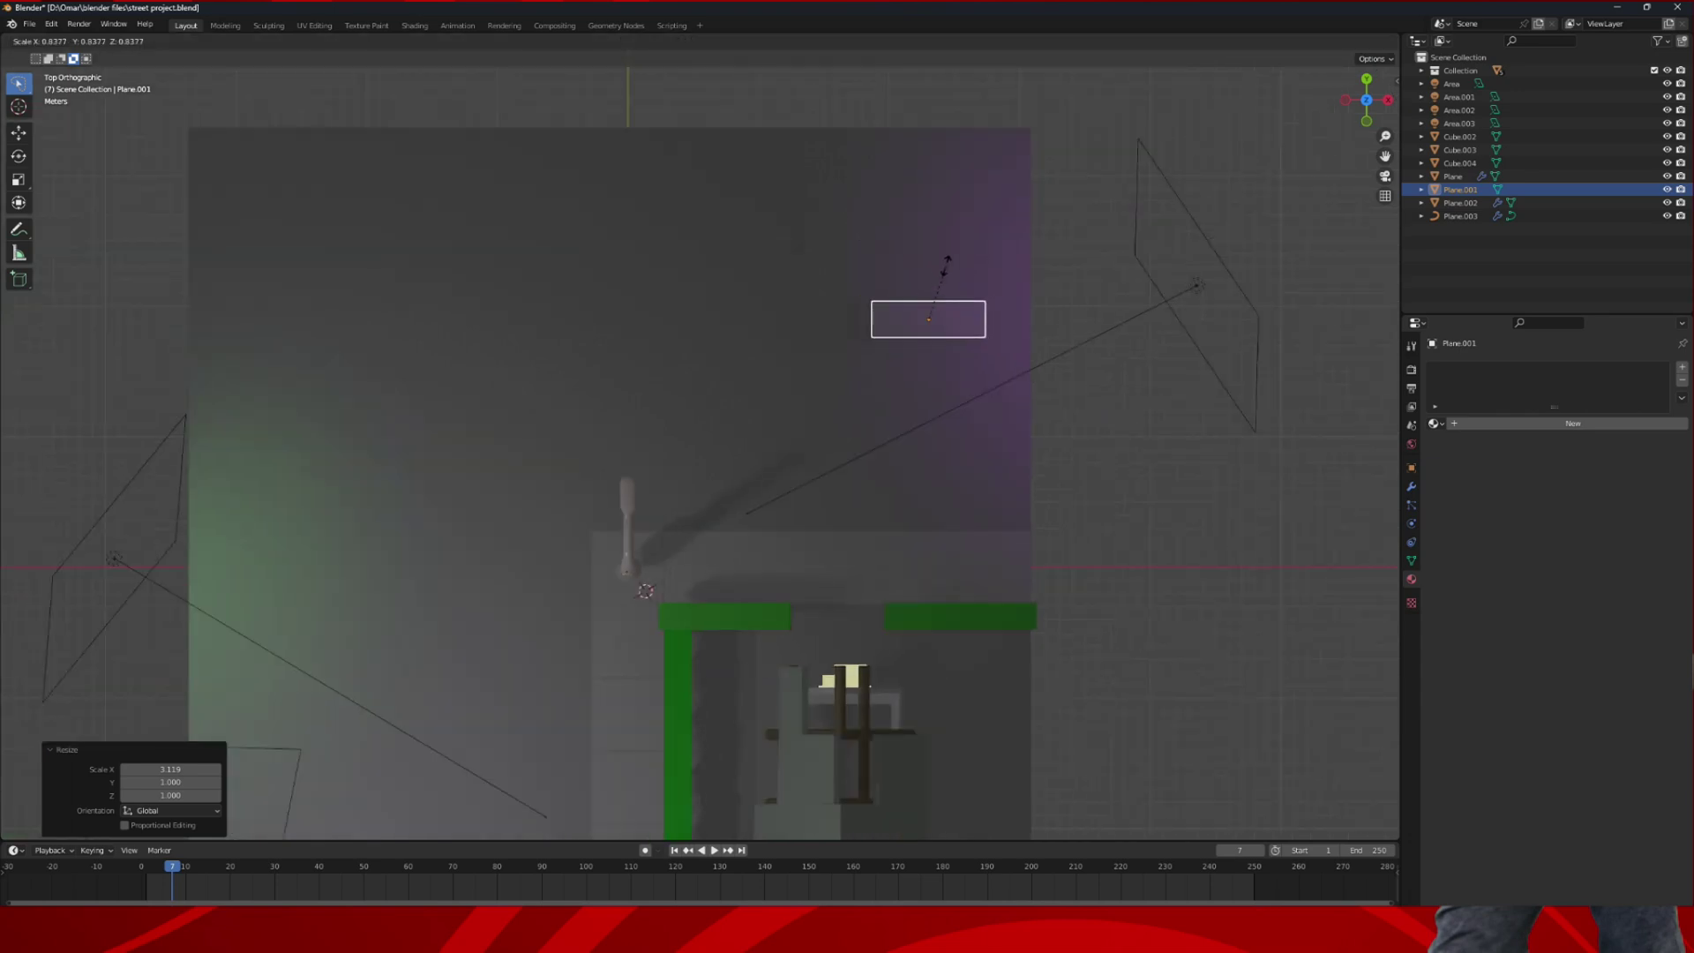
left_click(947, 273)
- Duplicate the stripe along the X axis about -12 m, and shift the copy about -4.8 m further along X
key("shift+d")
key("x")
left_click(790, 279)
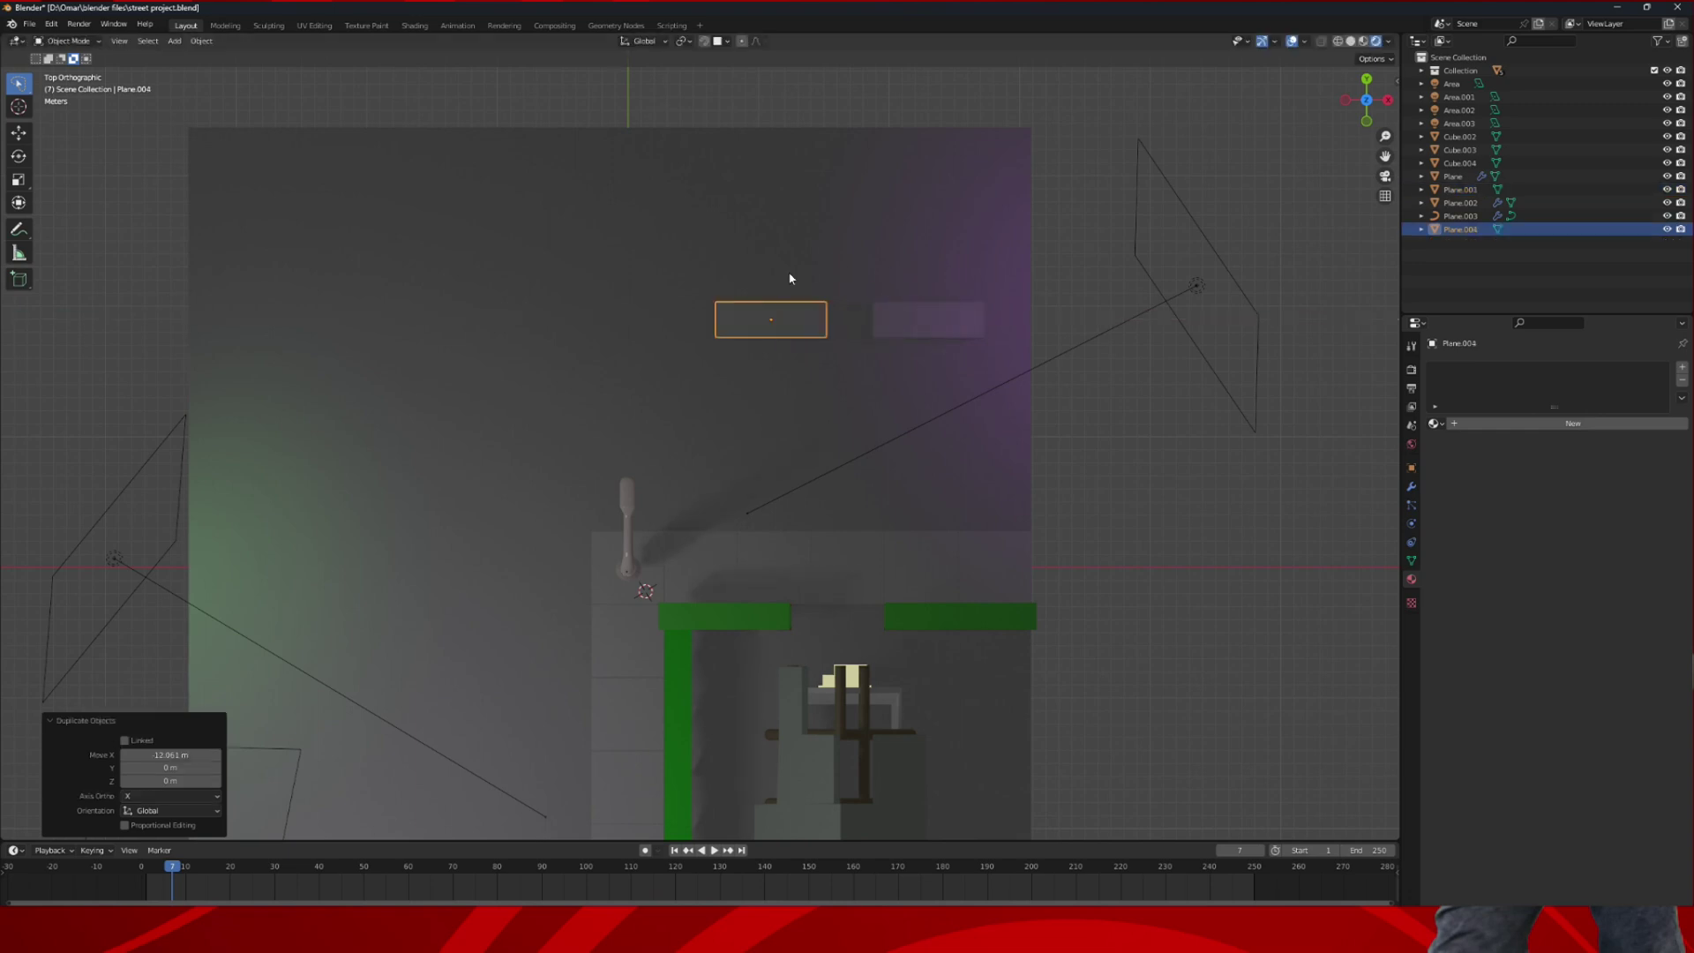
key("g")
key("x")
left_click(726, 280)
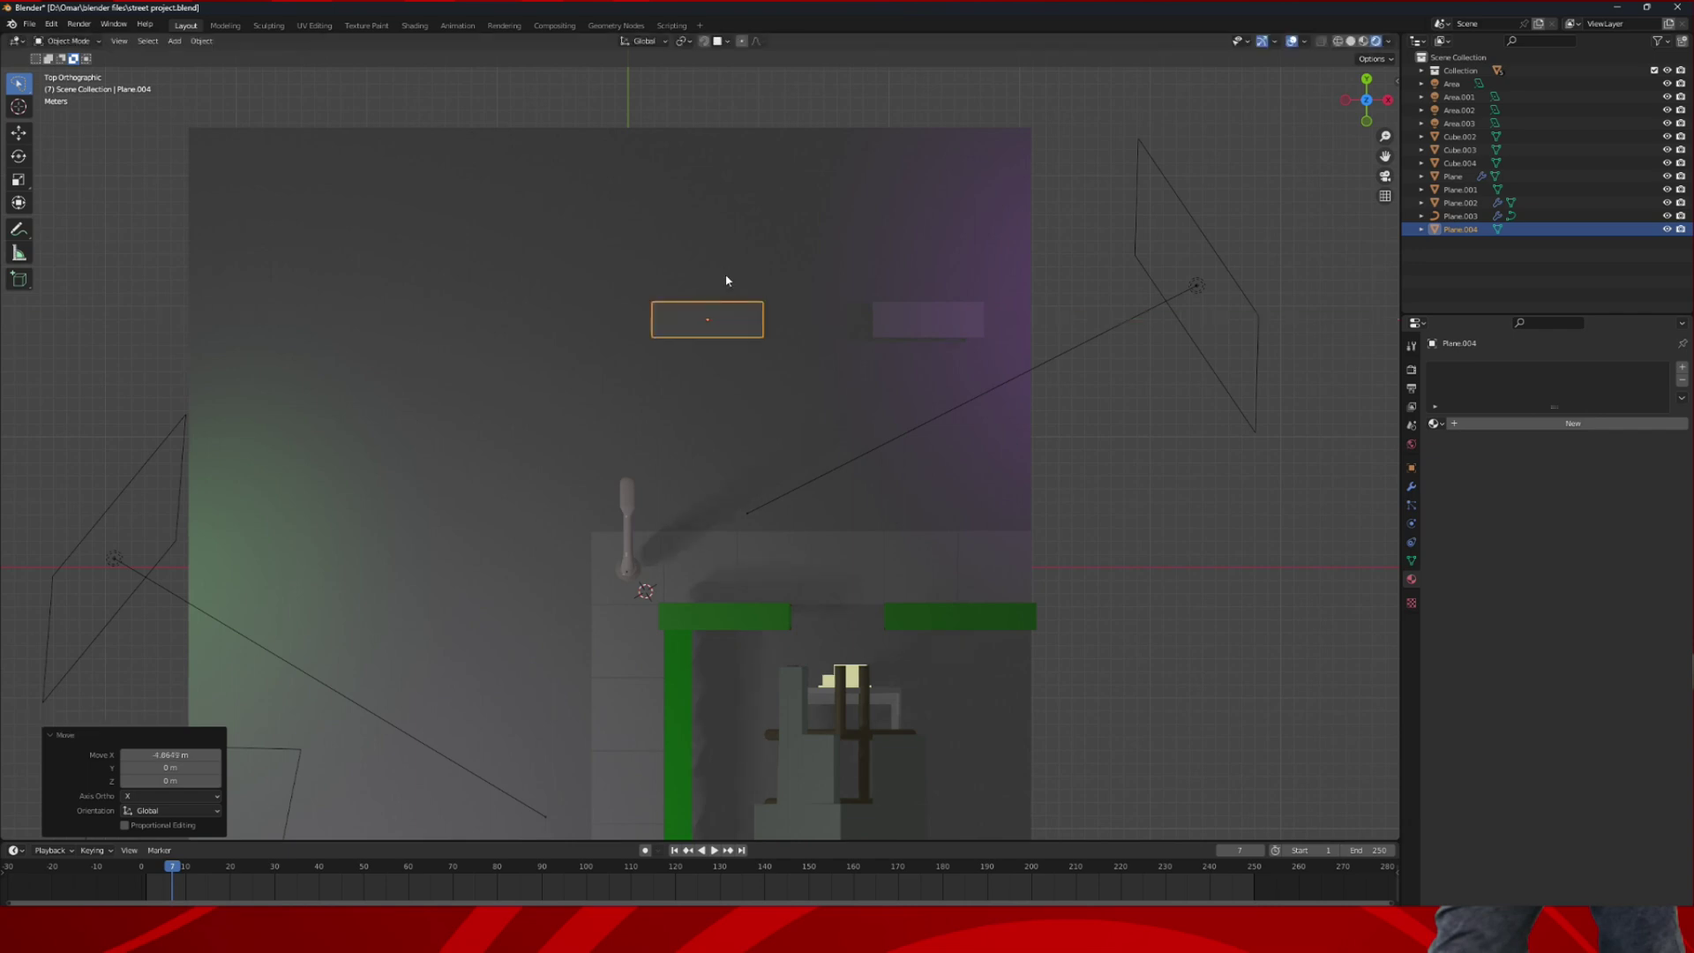
- Duplicate the stripe twice more along the X axis, offsetting the copies by about -18 m and -15 m, to complete the row
key("shift+d")
key("x")
left_click(503, 277)
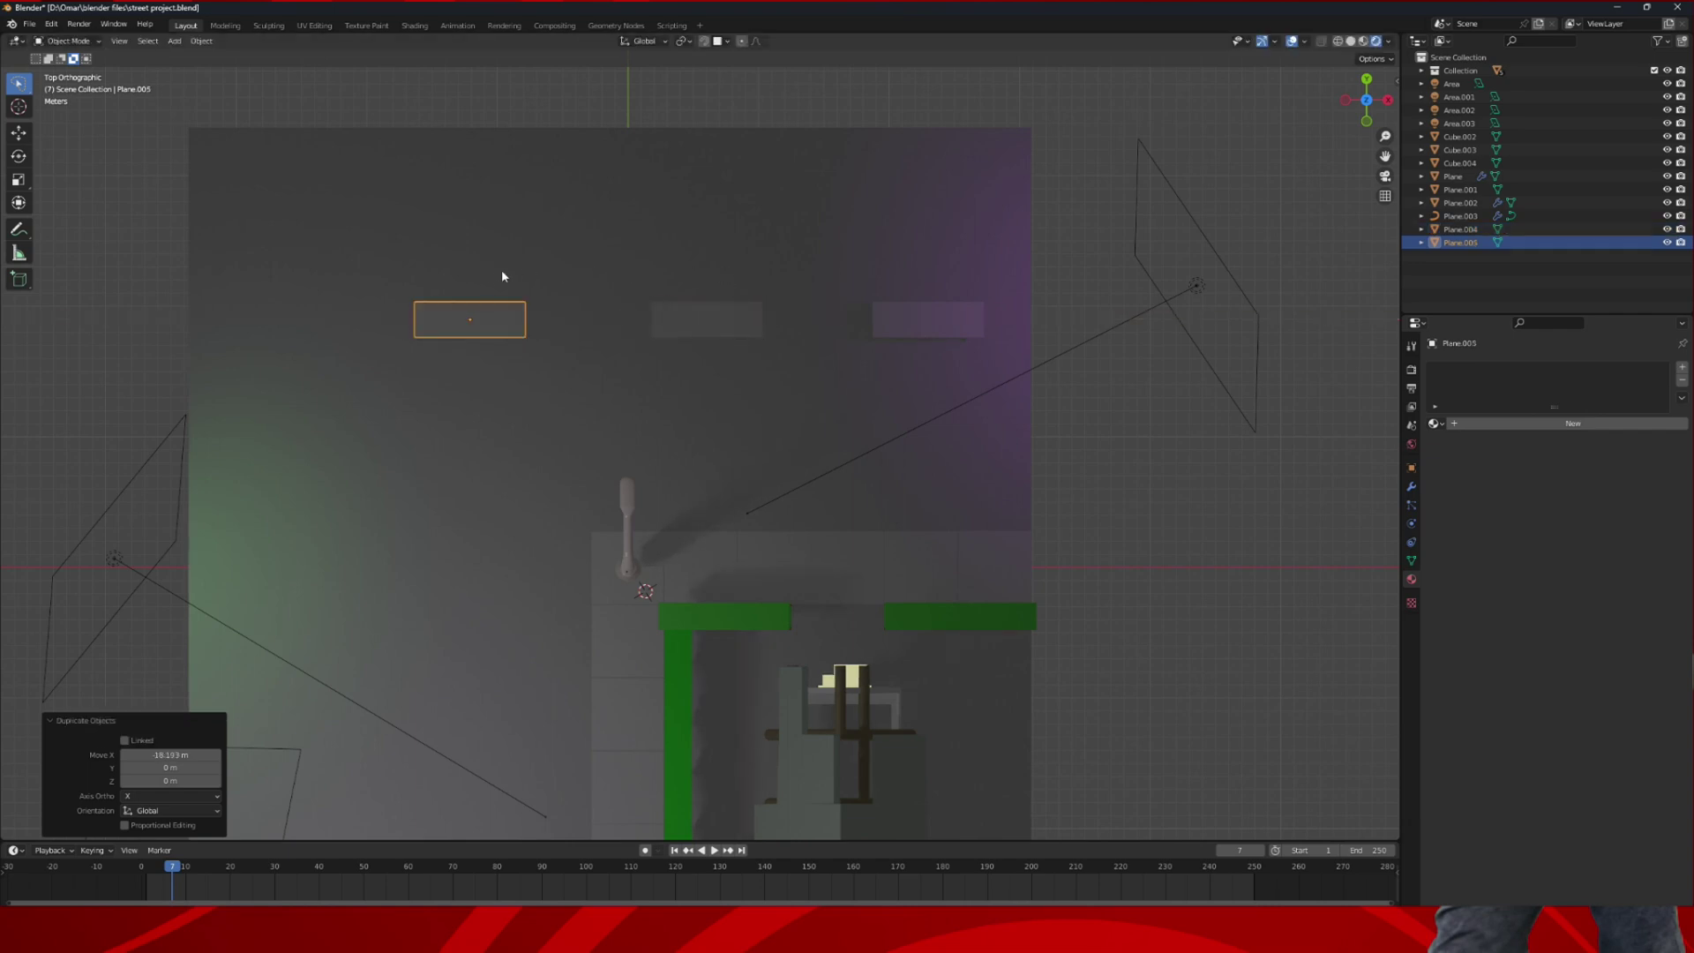
key("shift+d")
key("x")
left_click(306, 279)
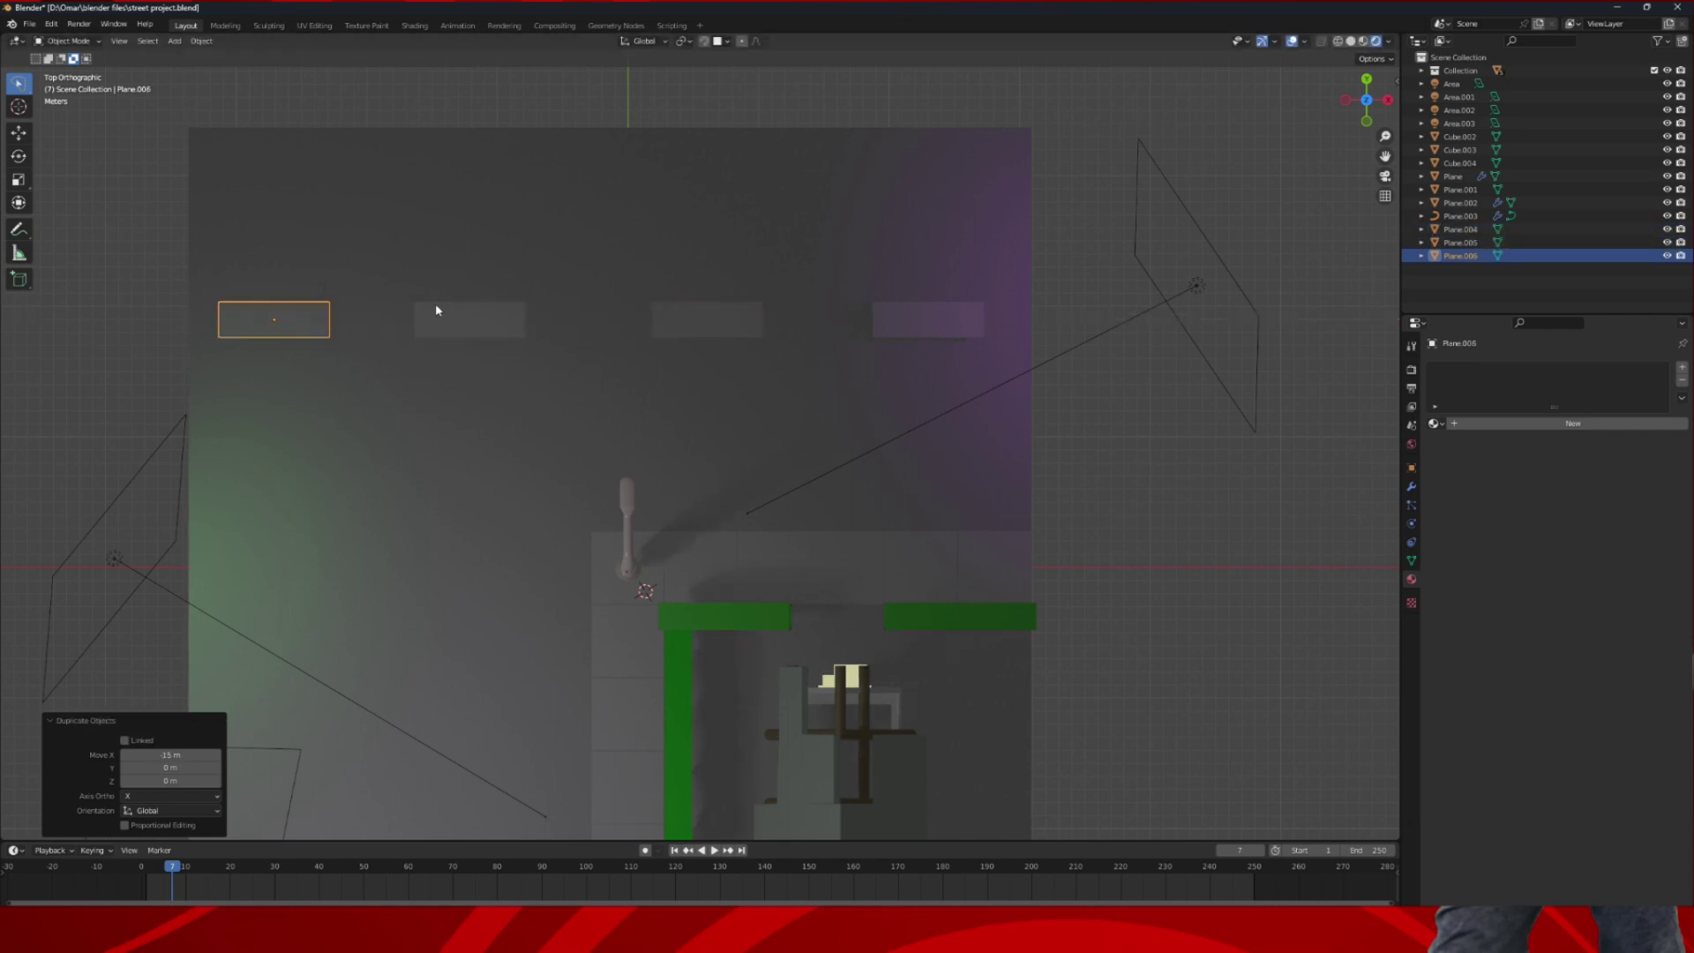
- Select all four lane stripes in top view, duplicate them in place and rotate the copies 90° about Z
middle_click_drag(451, 326, 552, 326)
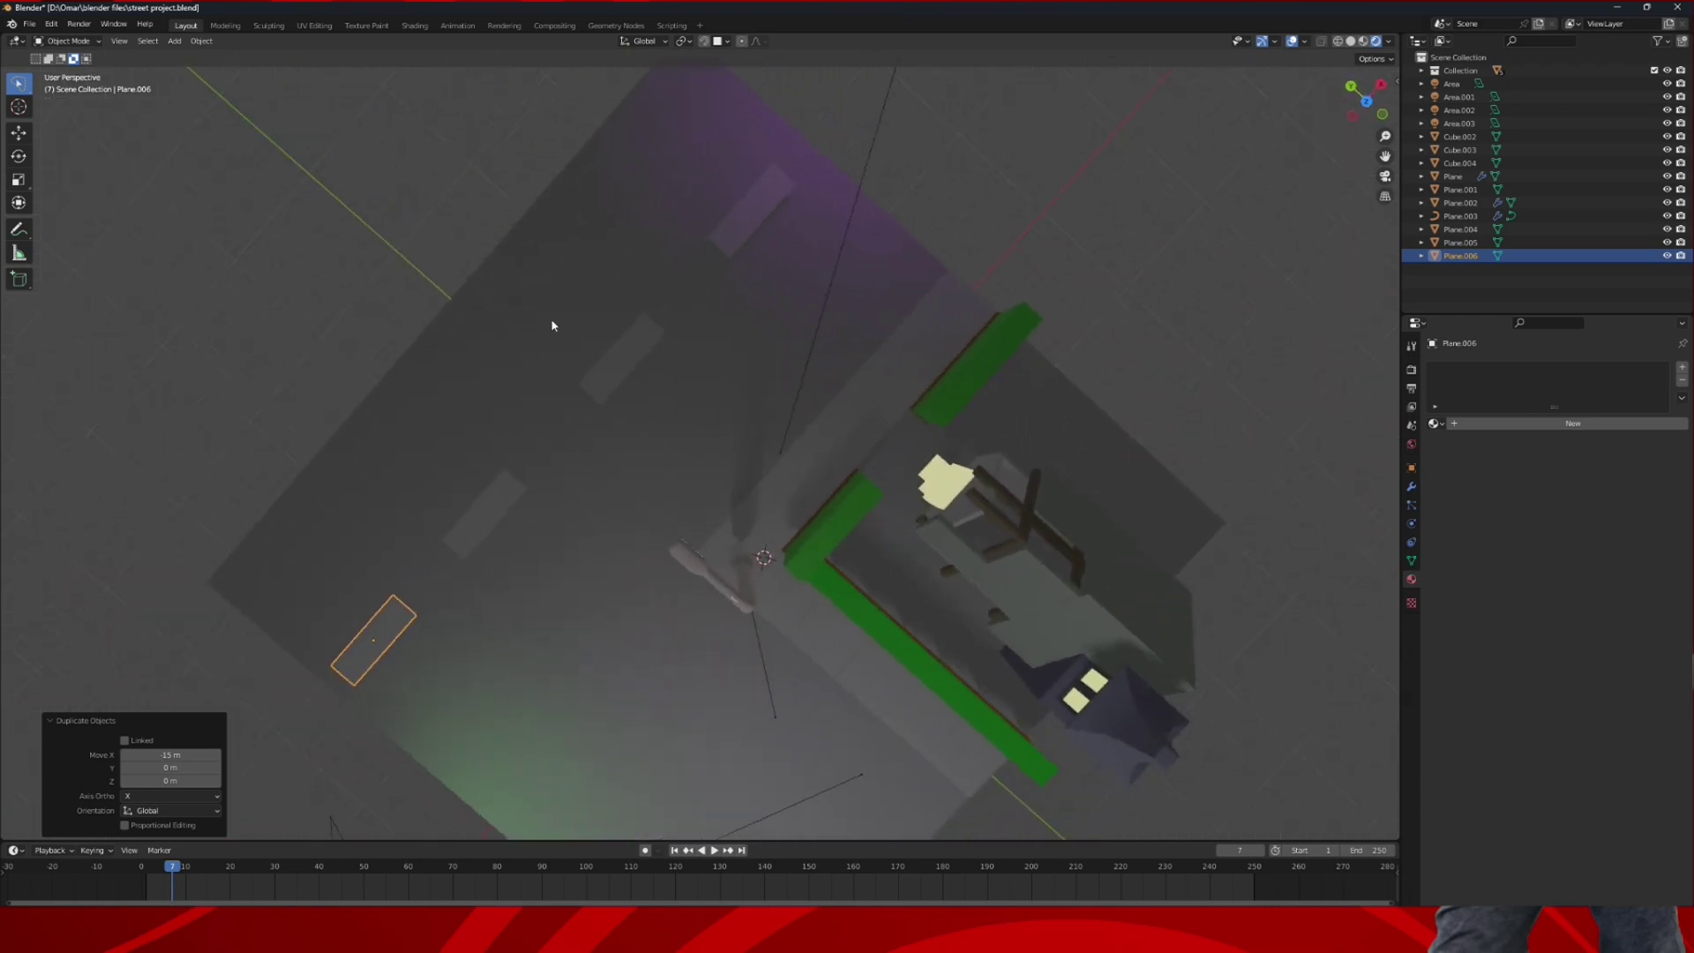
left_click(1367, 100)
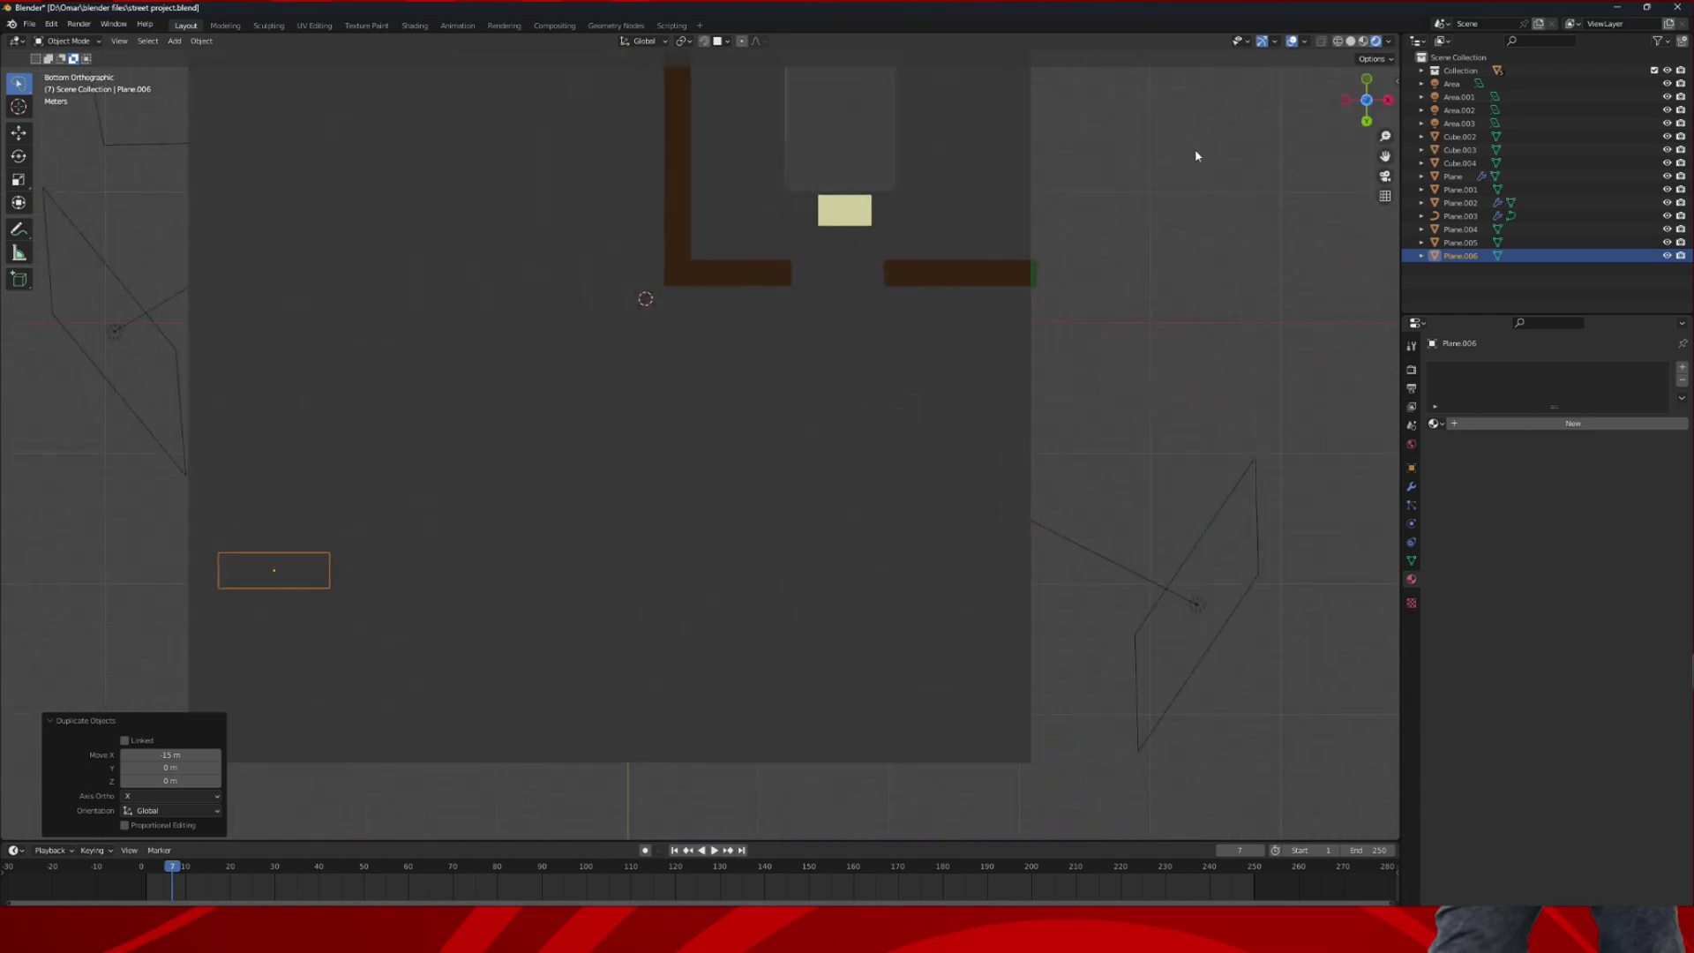
left_click(1367, 100)
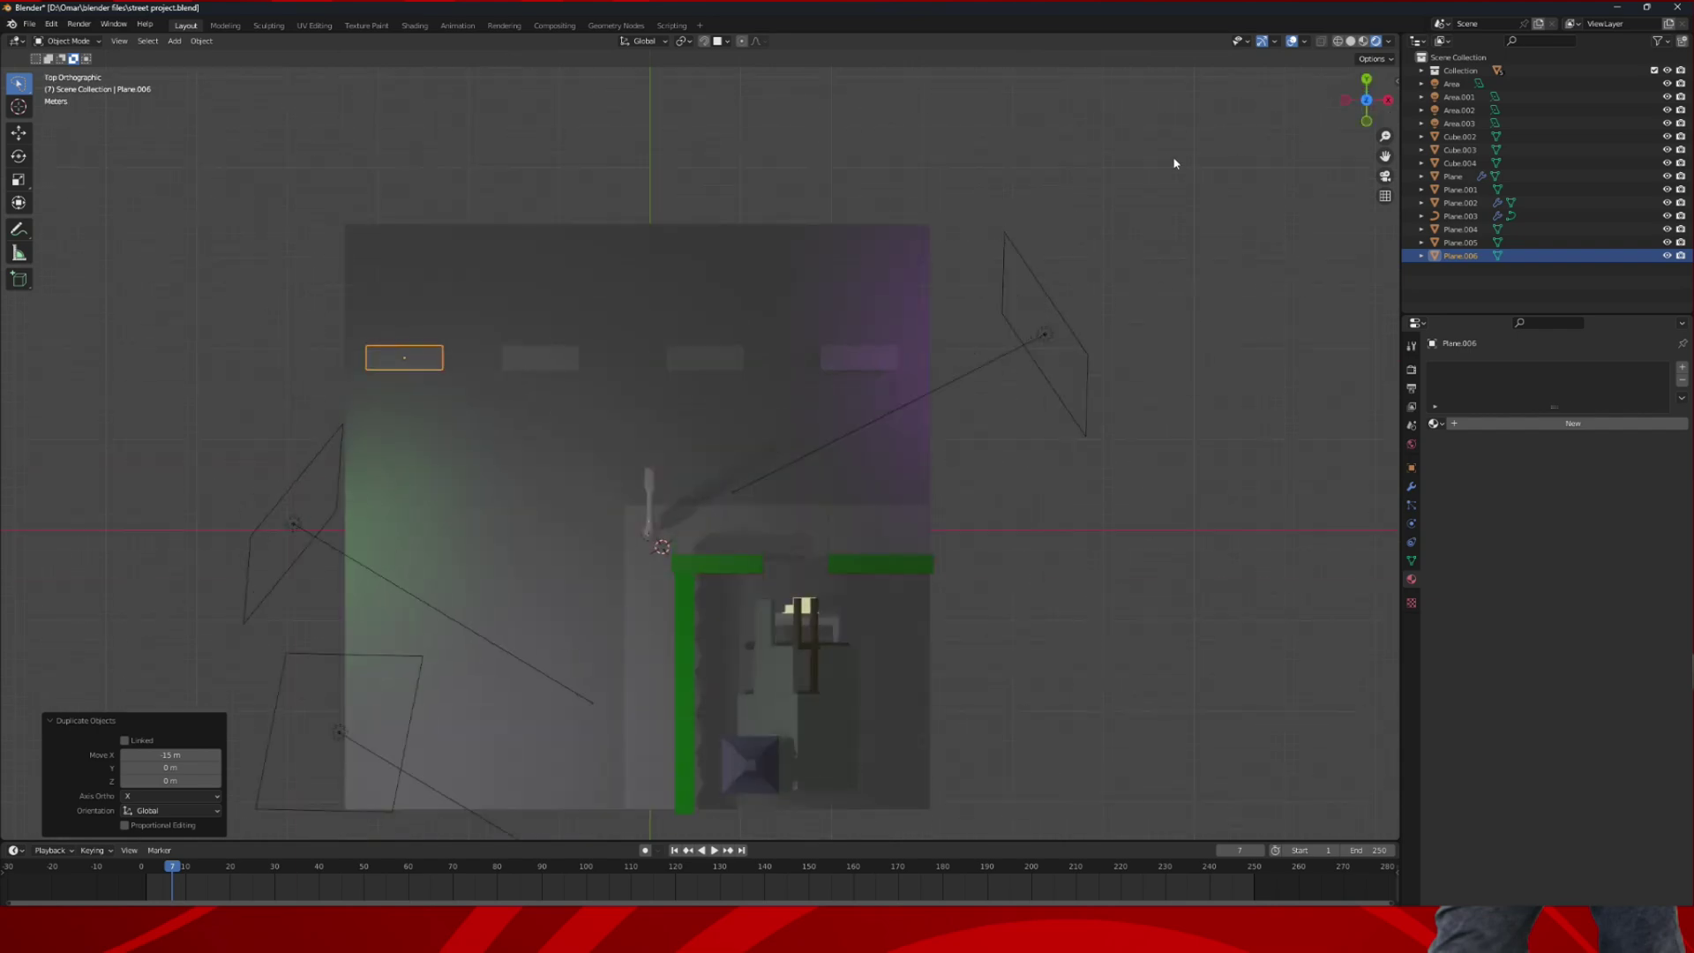
left_click(849, 364)
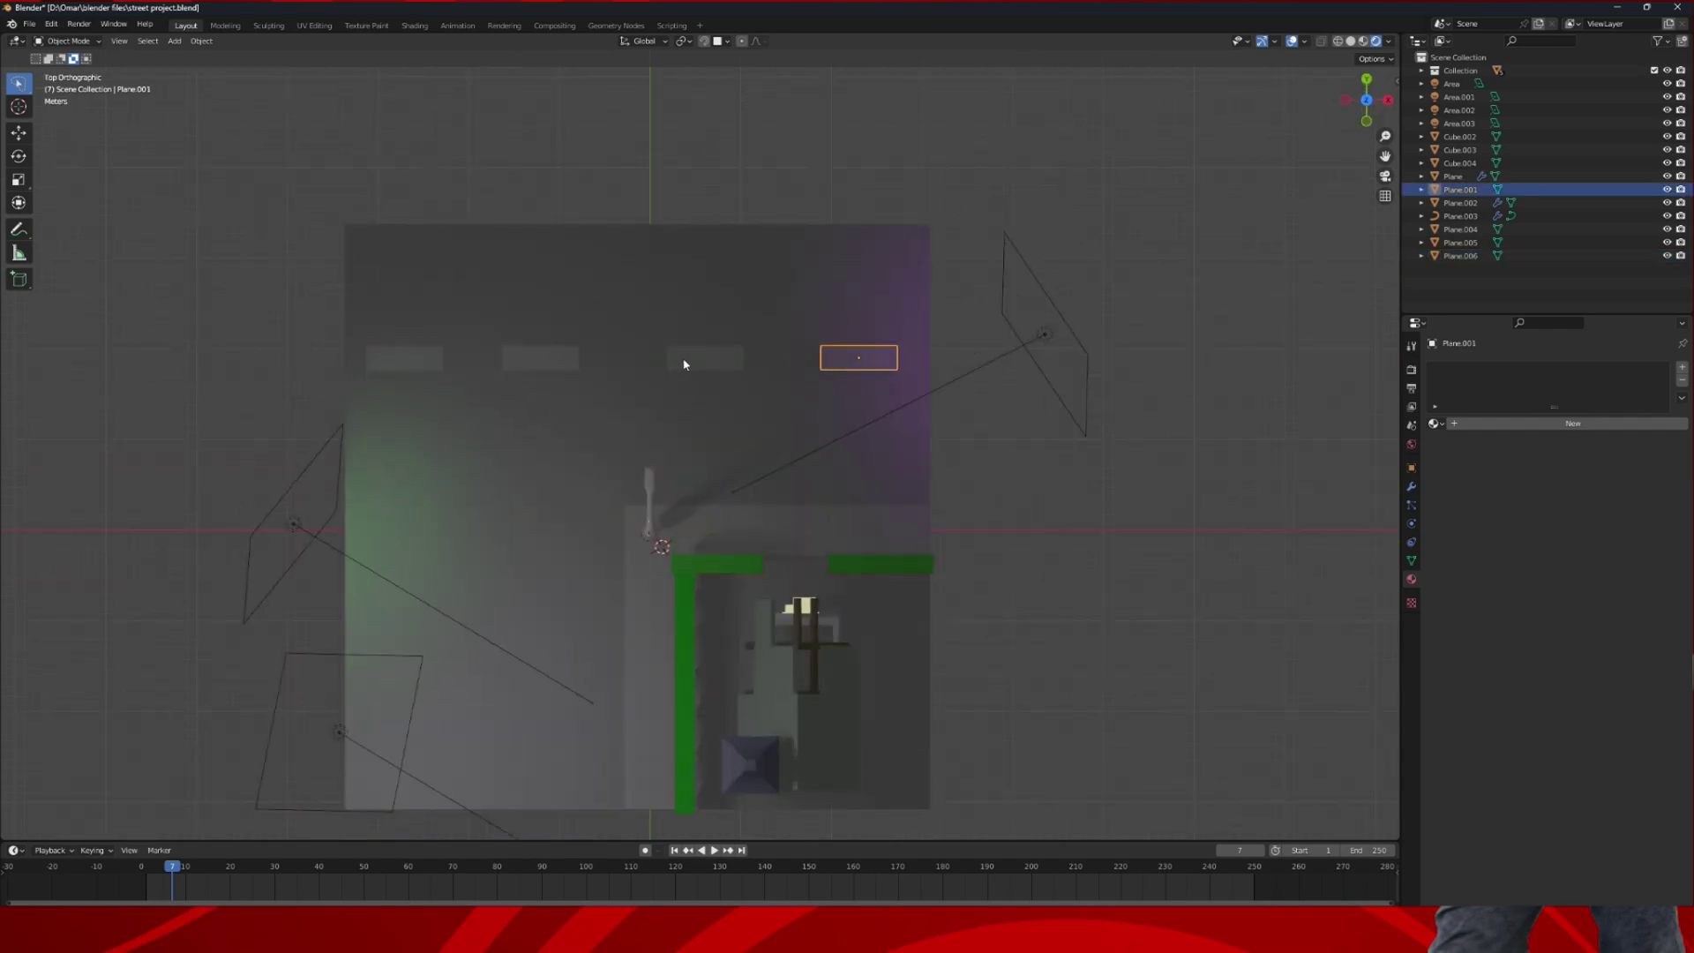
left_click(724, 365, "shift")
left_click(540, 360, "shift")
left_click(407, 358, "shift")
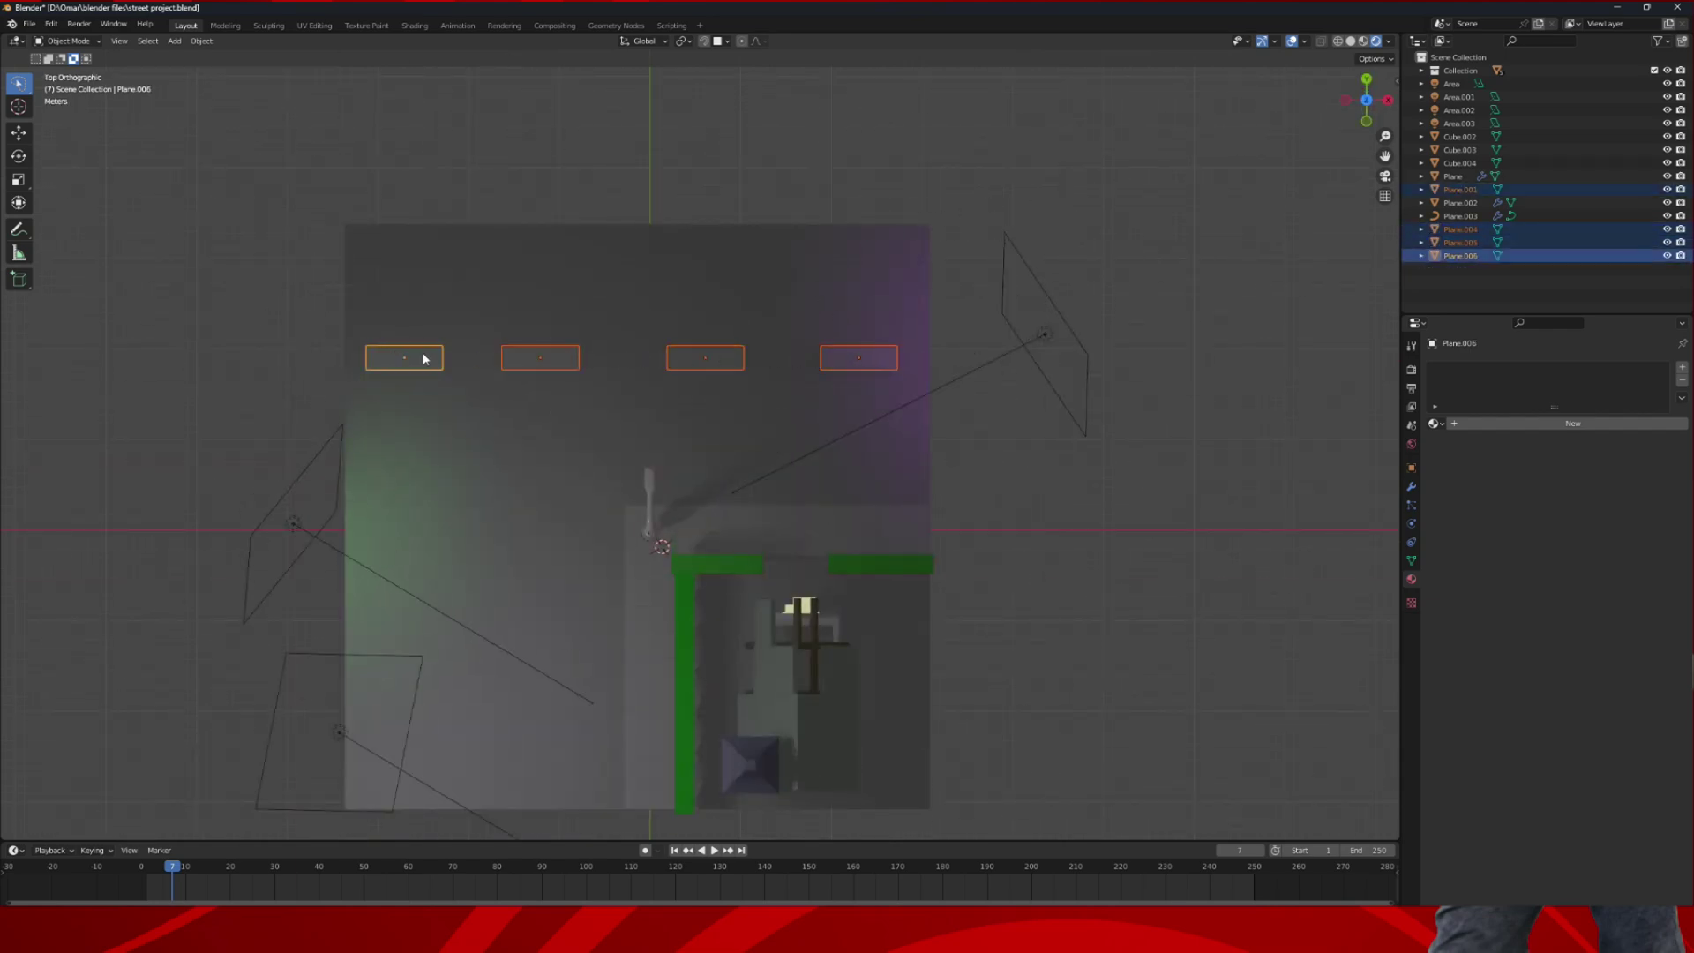
key("shift+d")
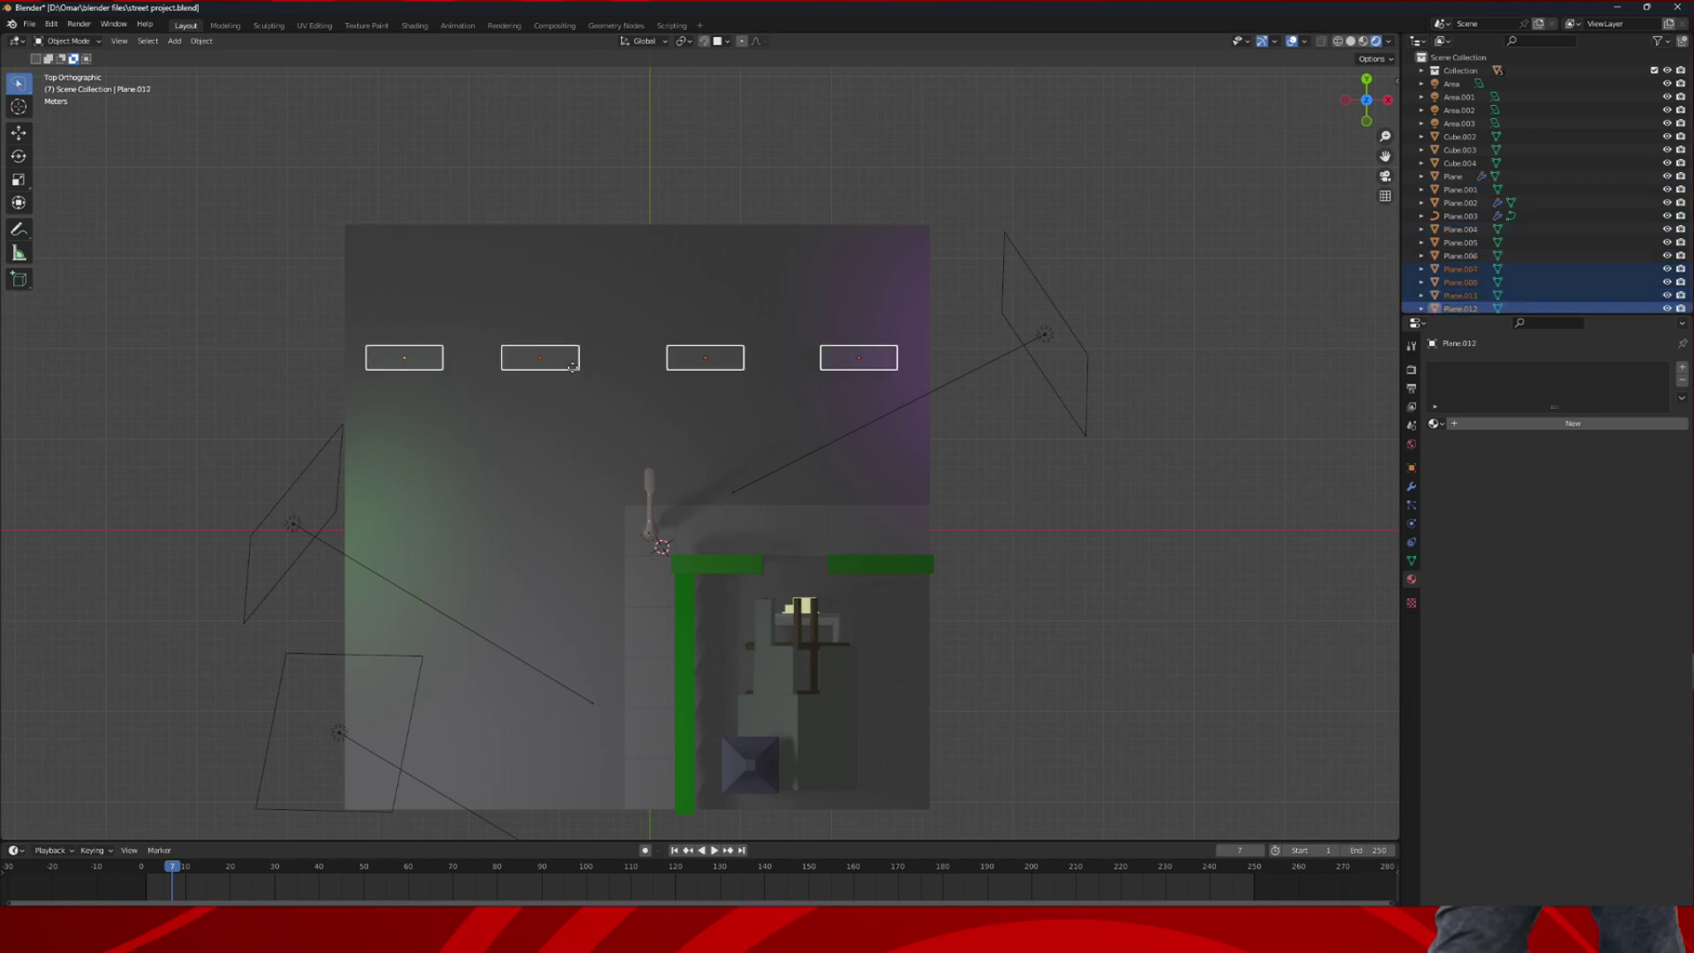
key("r")
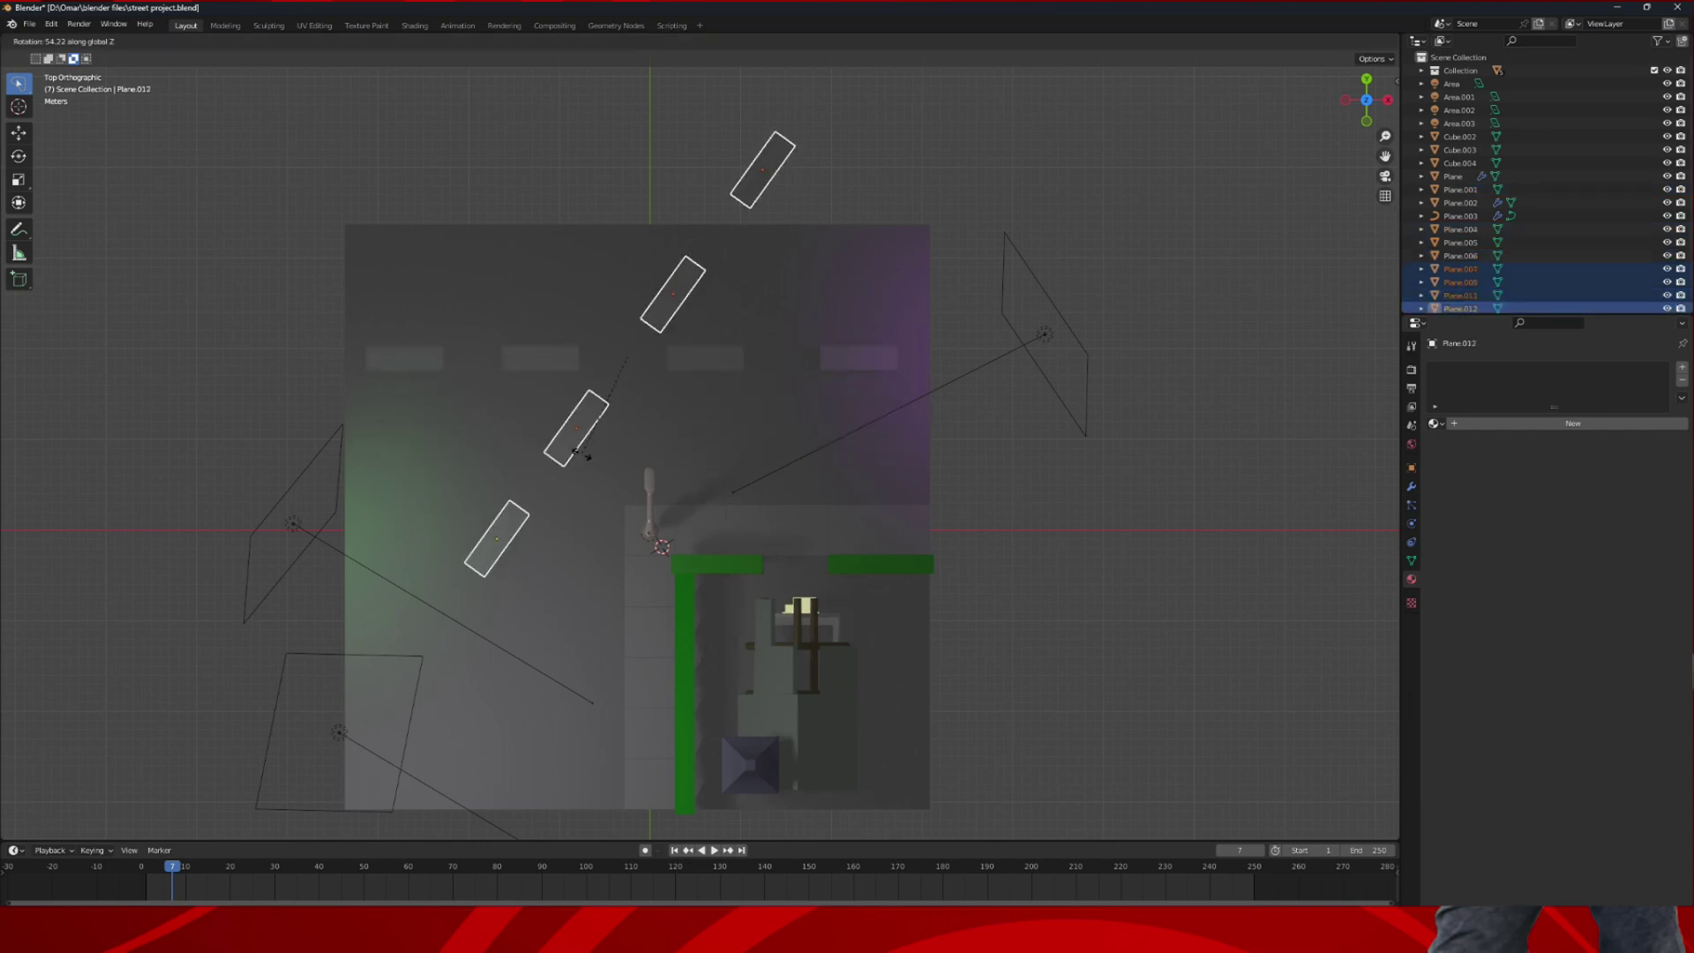
type("90")
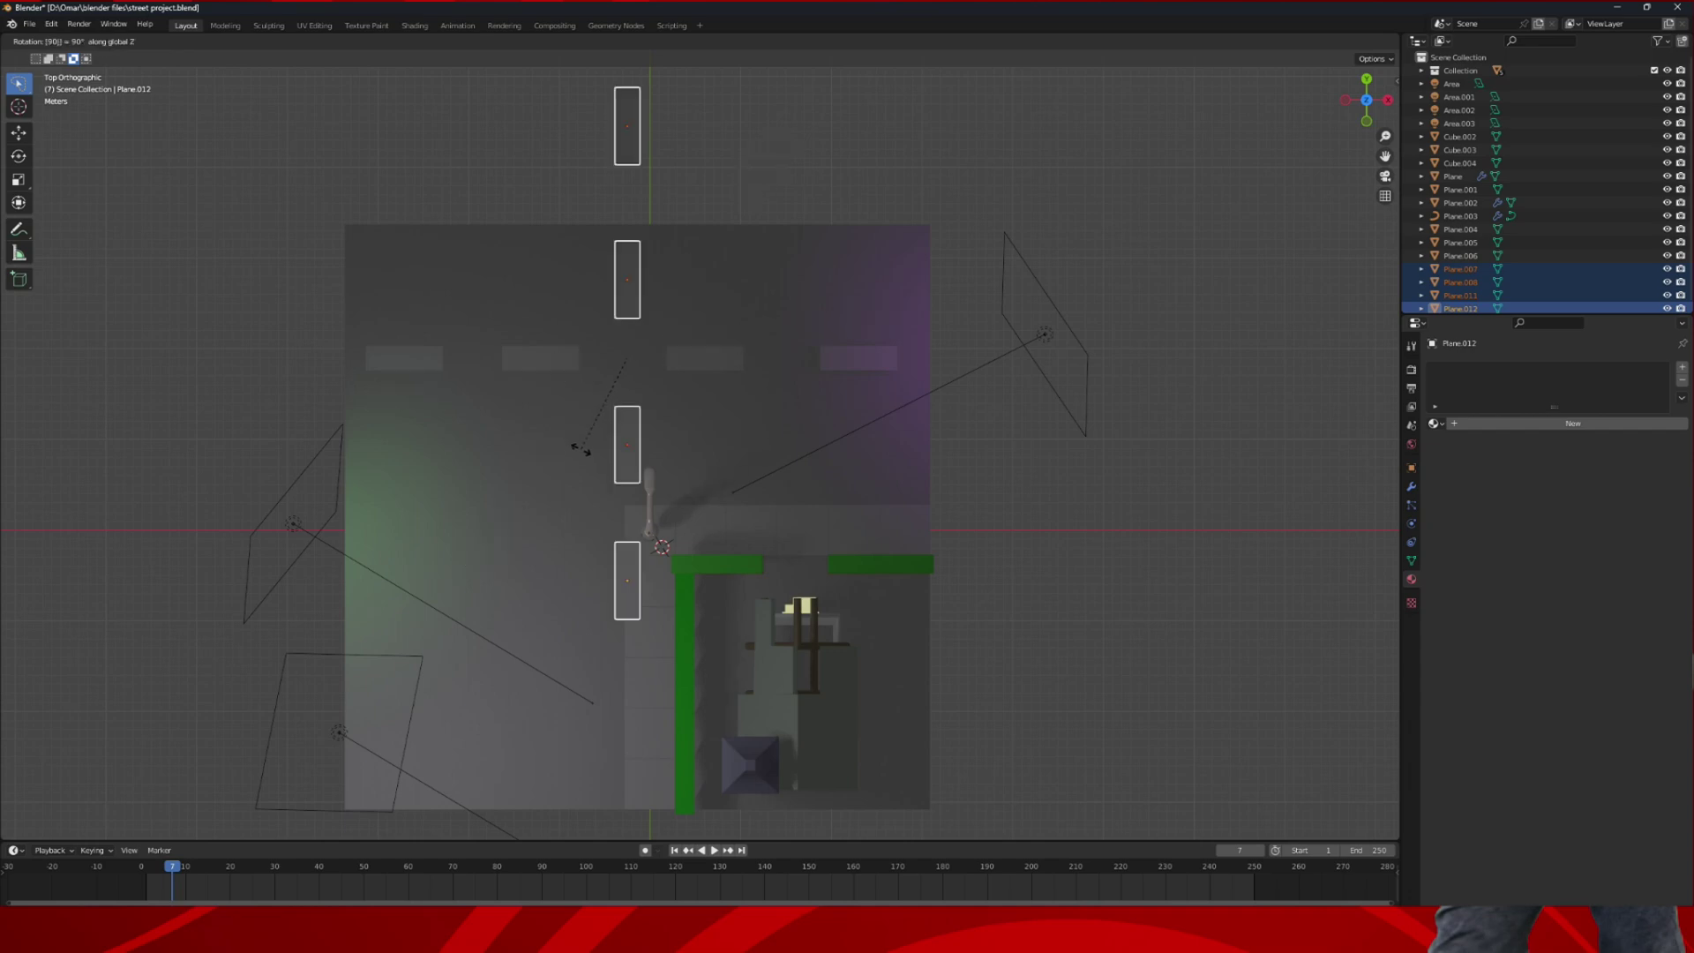
key("Return")
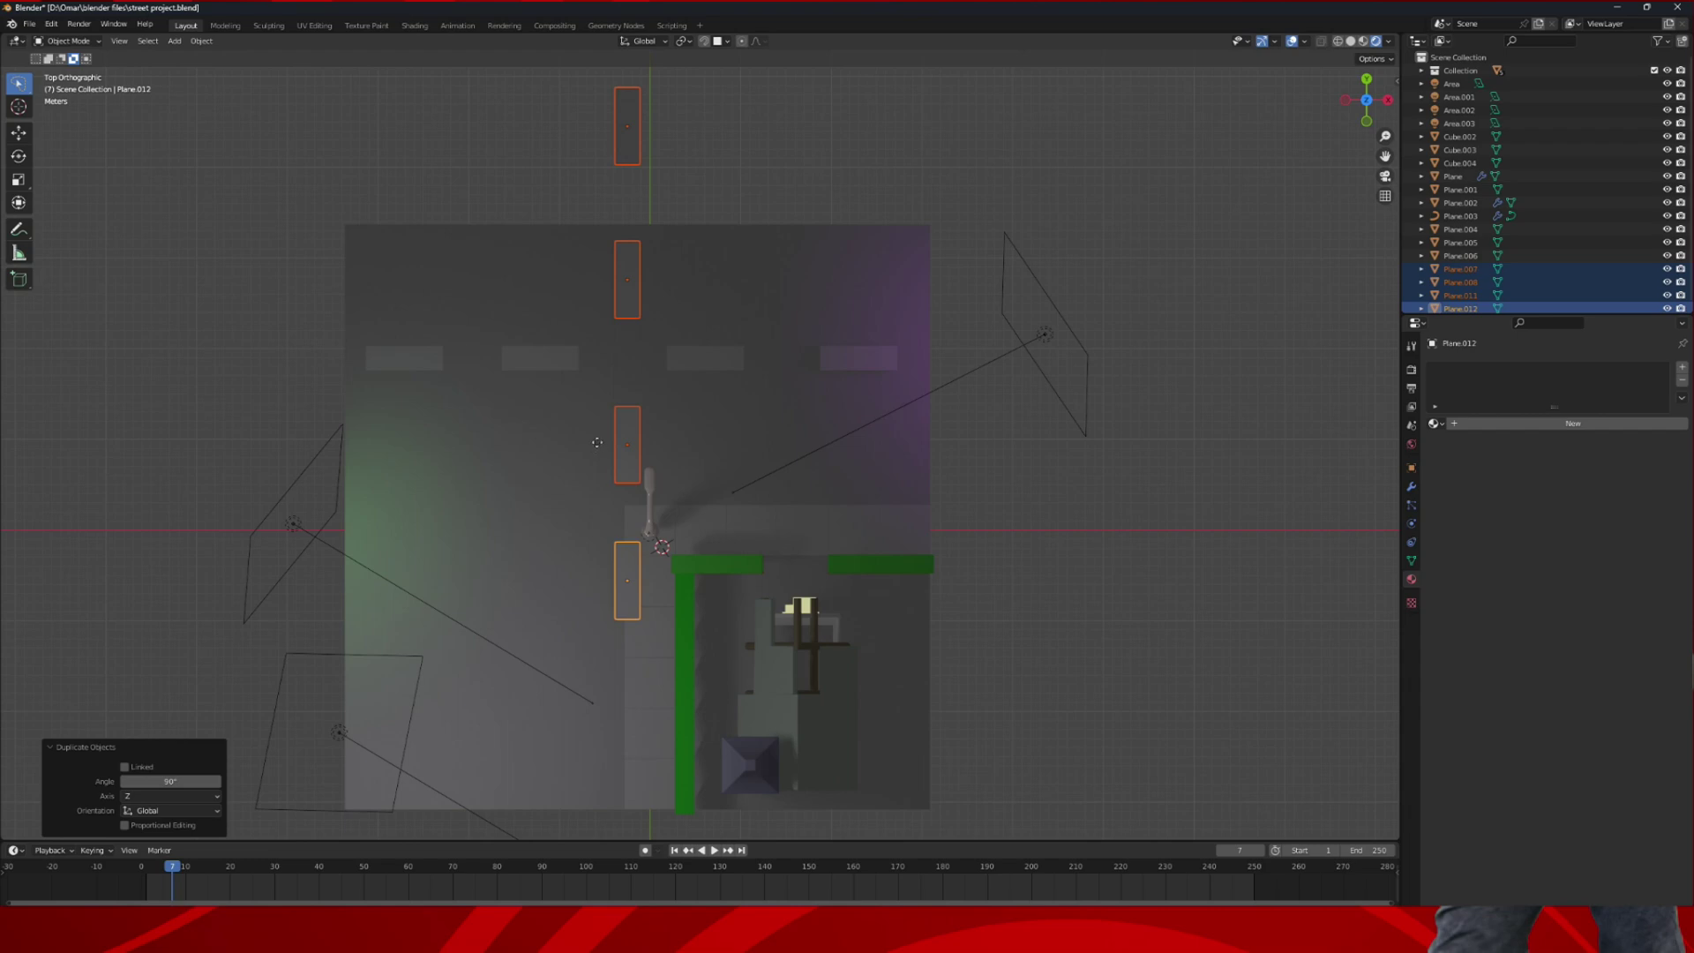
- Move the rotated row of stripes onto the middle of the side road beside the house, and deselect it
key("g")
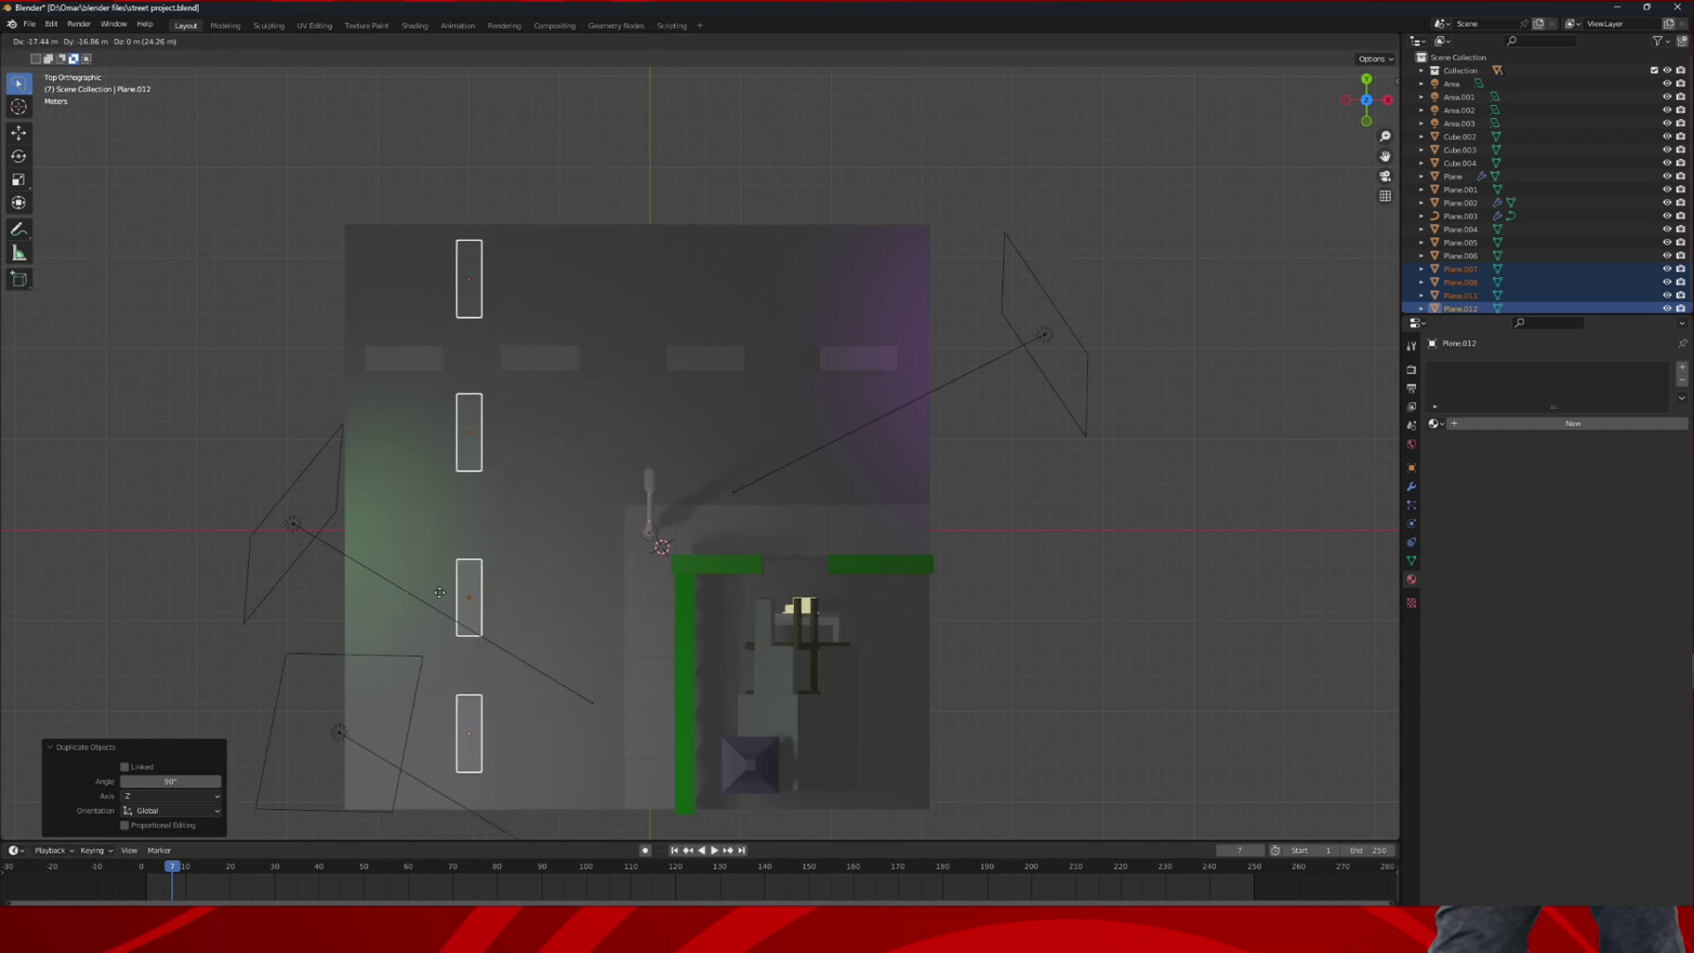
left_click(442, 595)
middle_click_drag(962, 324, 912, 502)
left_click(931, 440)
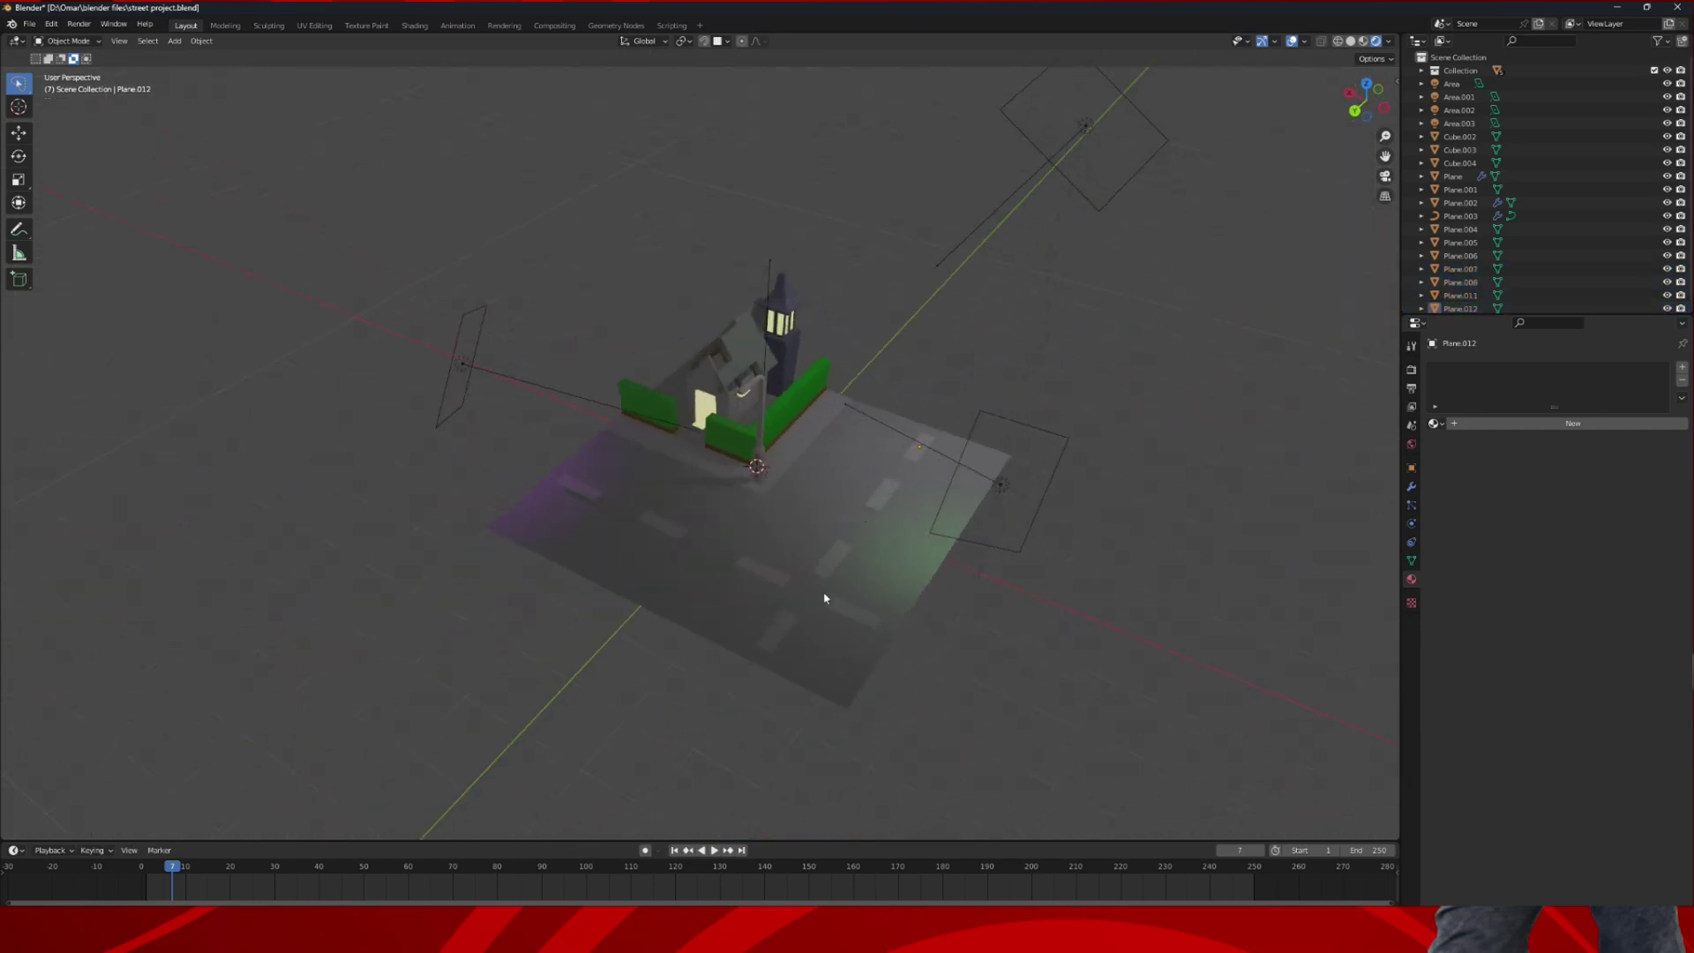
- Delete the two lane stripes that fall inside the intersection, one from each dashed row
left_click(779, 622)
key("x")
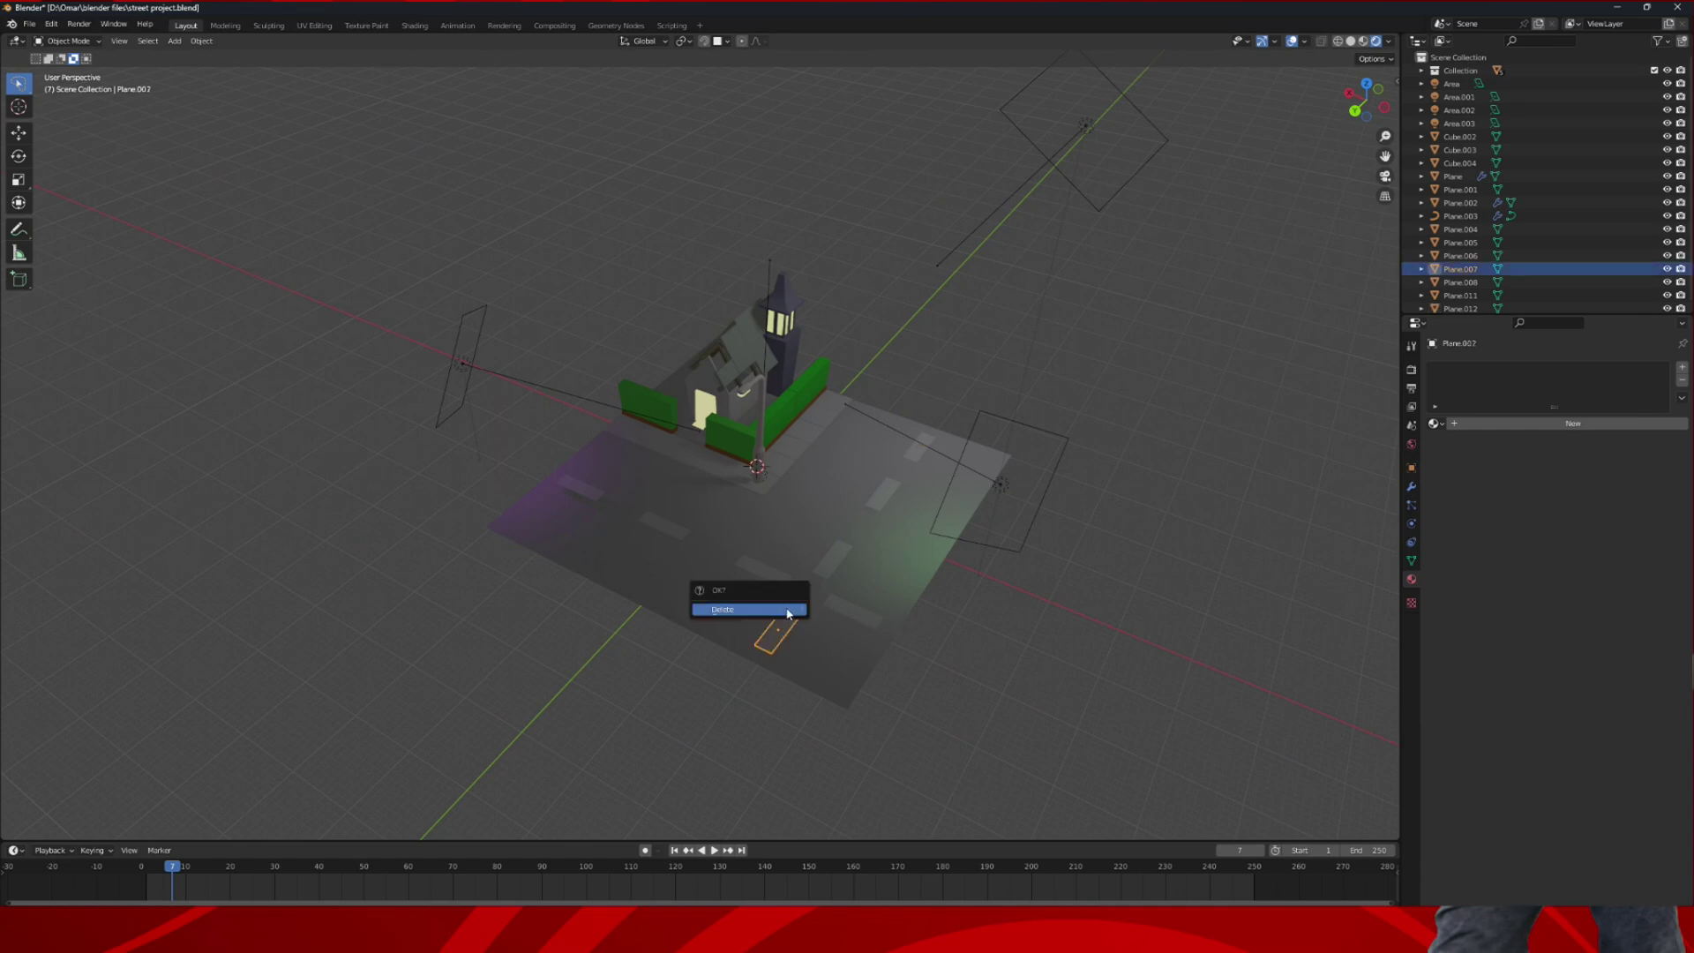
left_click(791, 608)
middle_click_drag(793, 602, 908, 556)
left_click(908, 543)
key("x")
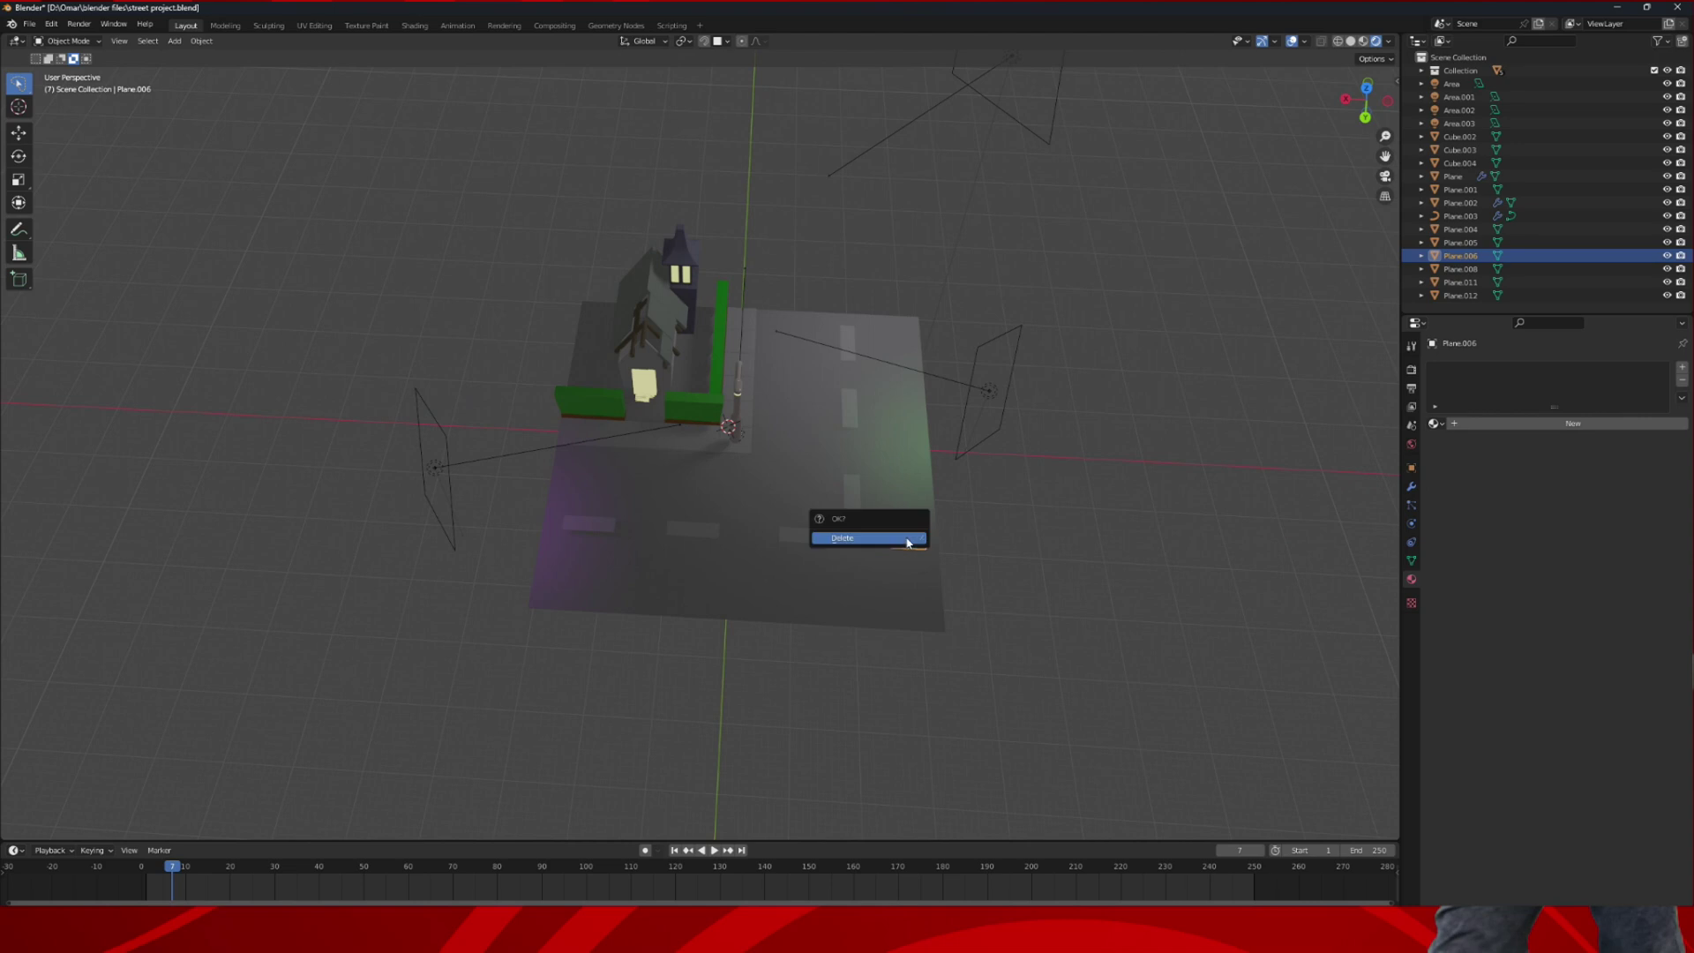
left_click(905, 539)
- Darken the road plane's material by lowering its base color value to about 0.27
middle_click_drag(907, 528, 785, 493)
scroll(866, 480, "up", 3)
scroll(801, 495, "up", 4)
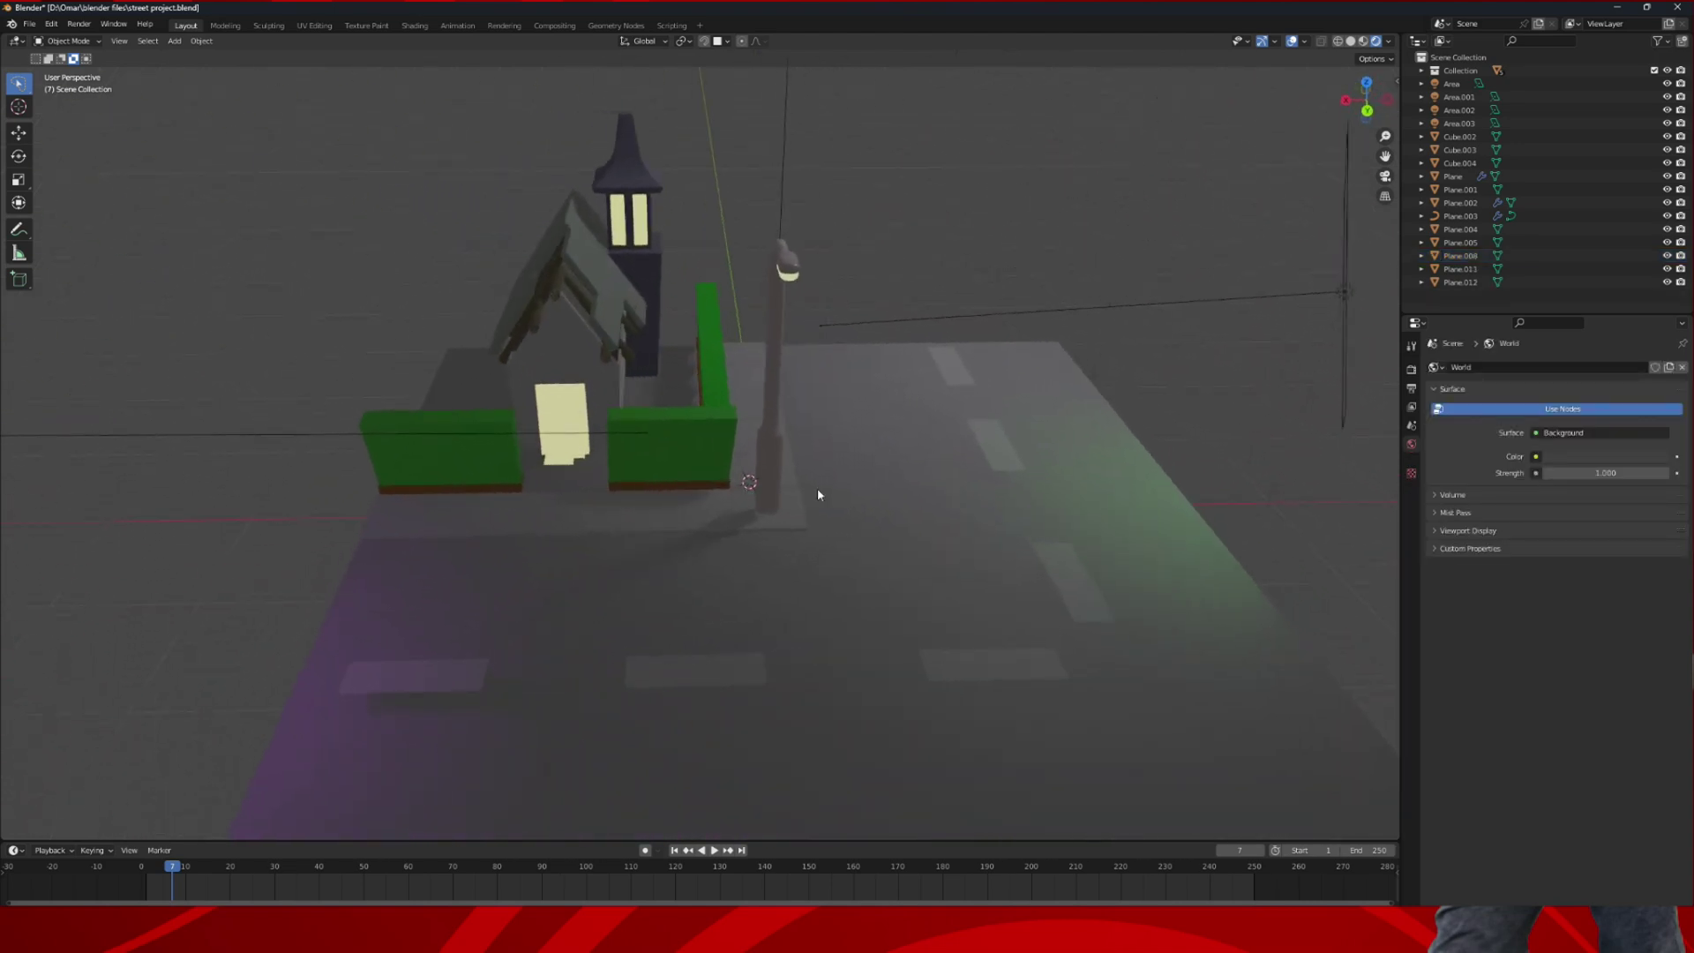
left_click(998, 448)
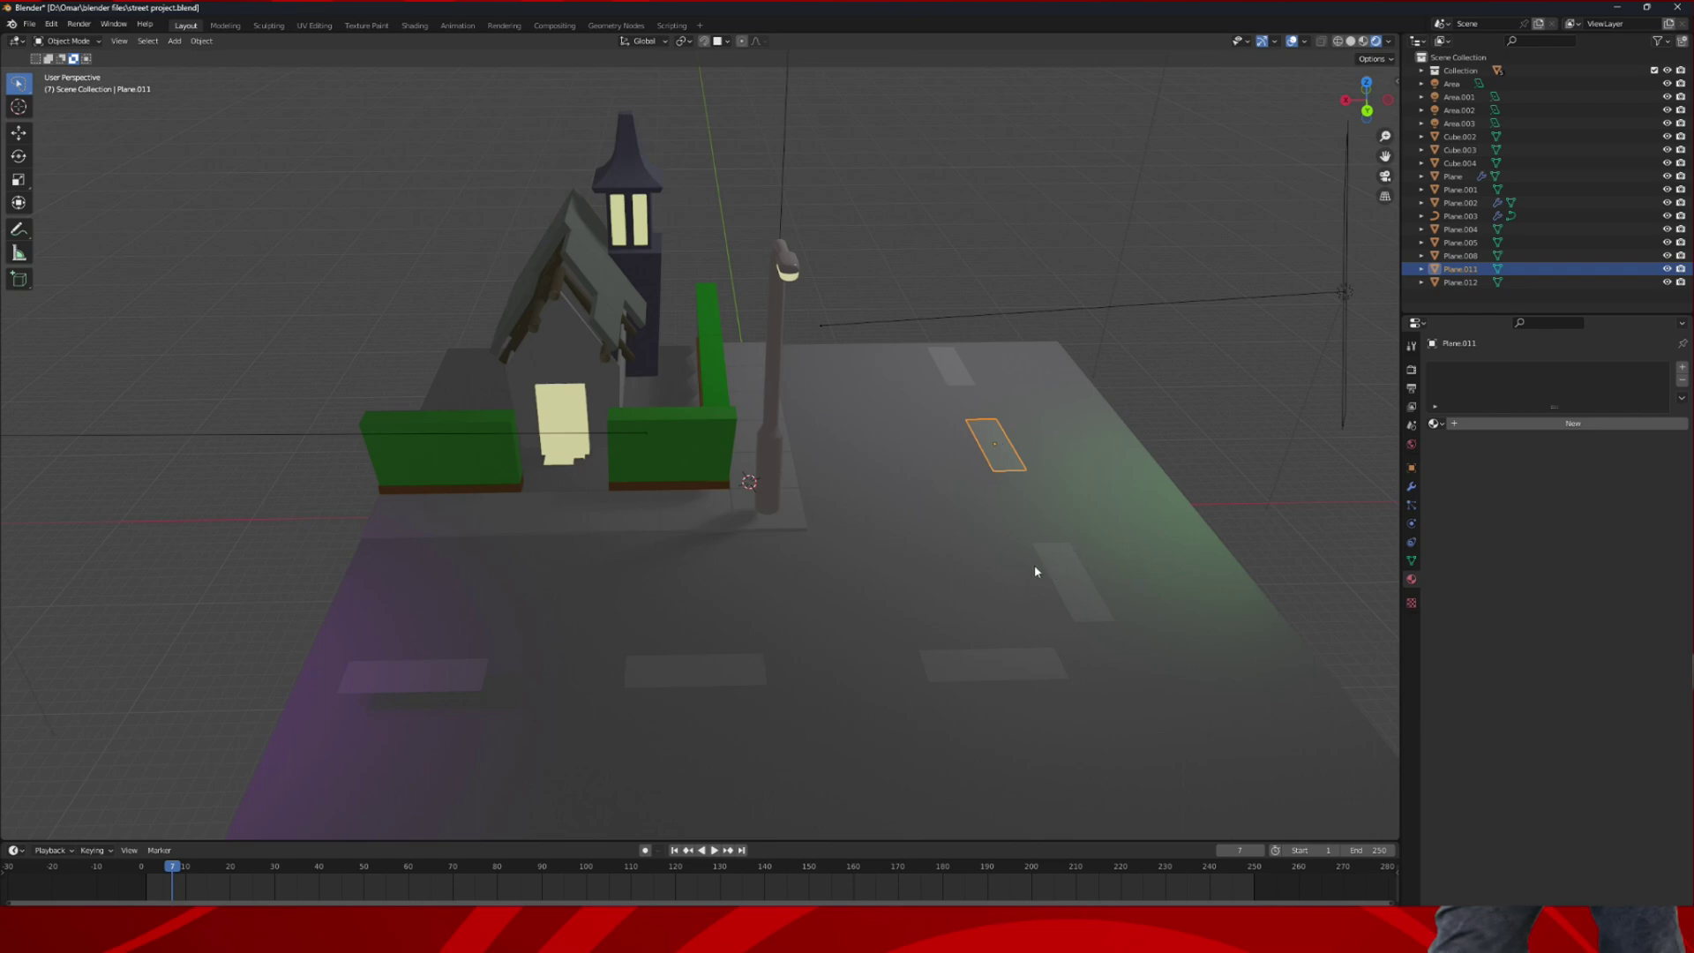
left_click(982, 571)
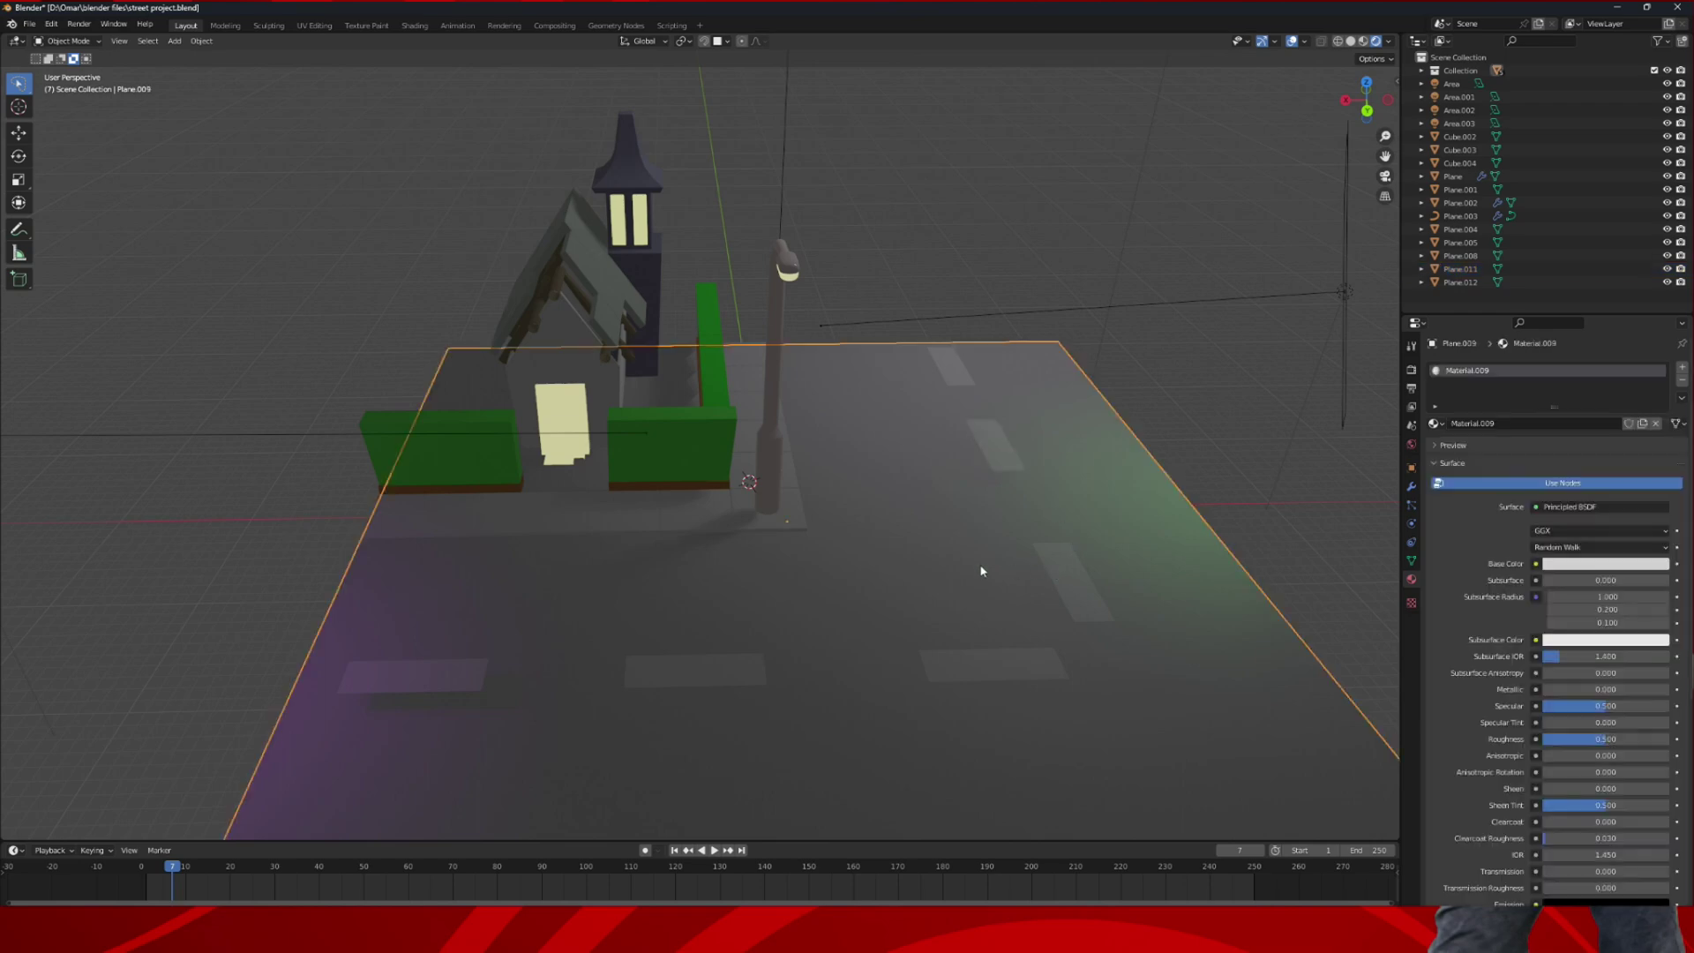
left_click(1569, 564)
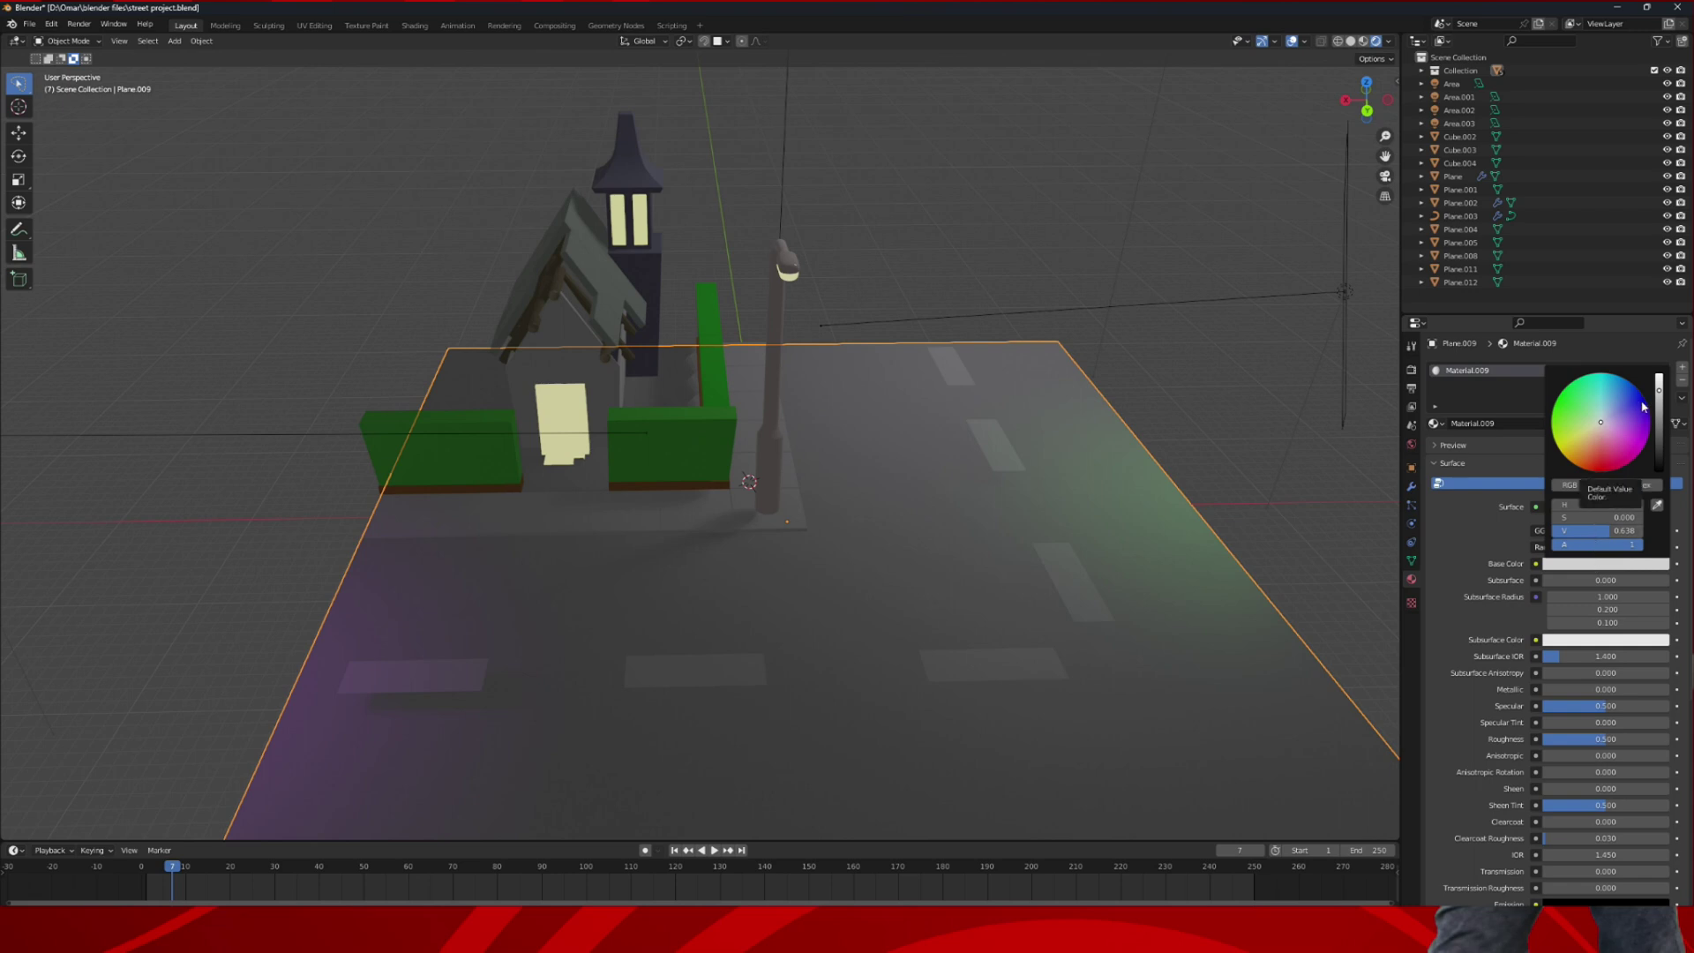
left_click_drag(1659, 390, 1662, 426)
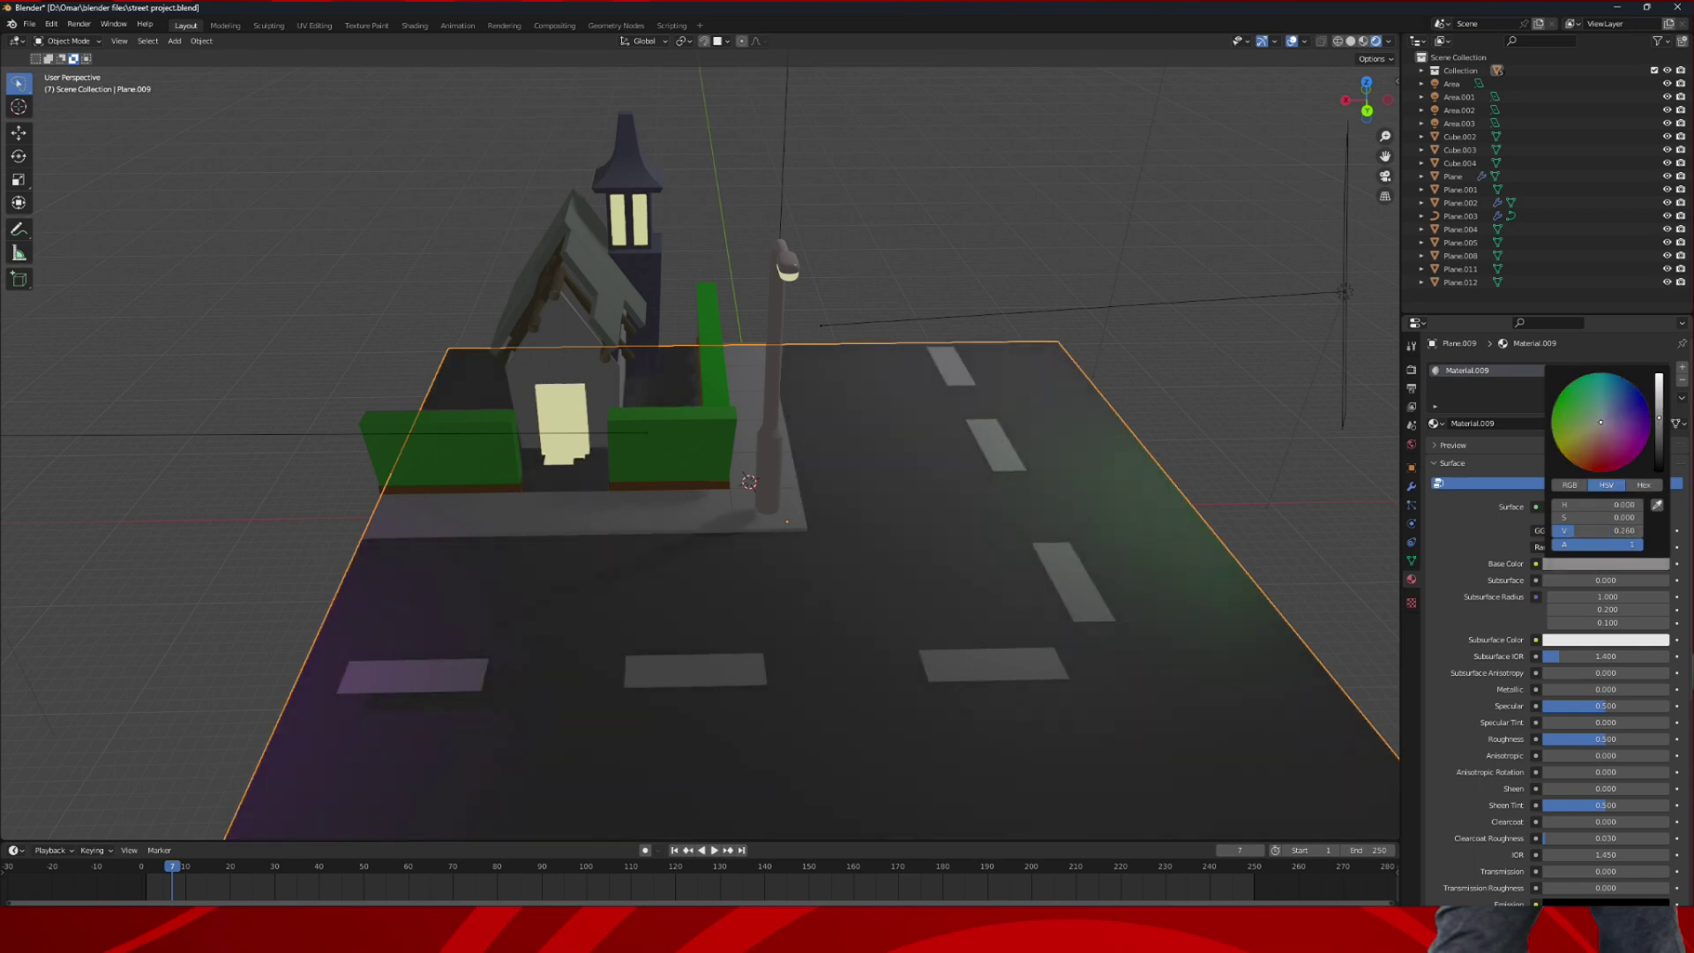
left_click(1311, 394)
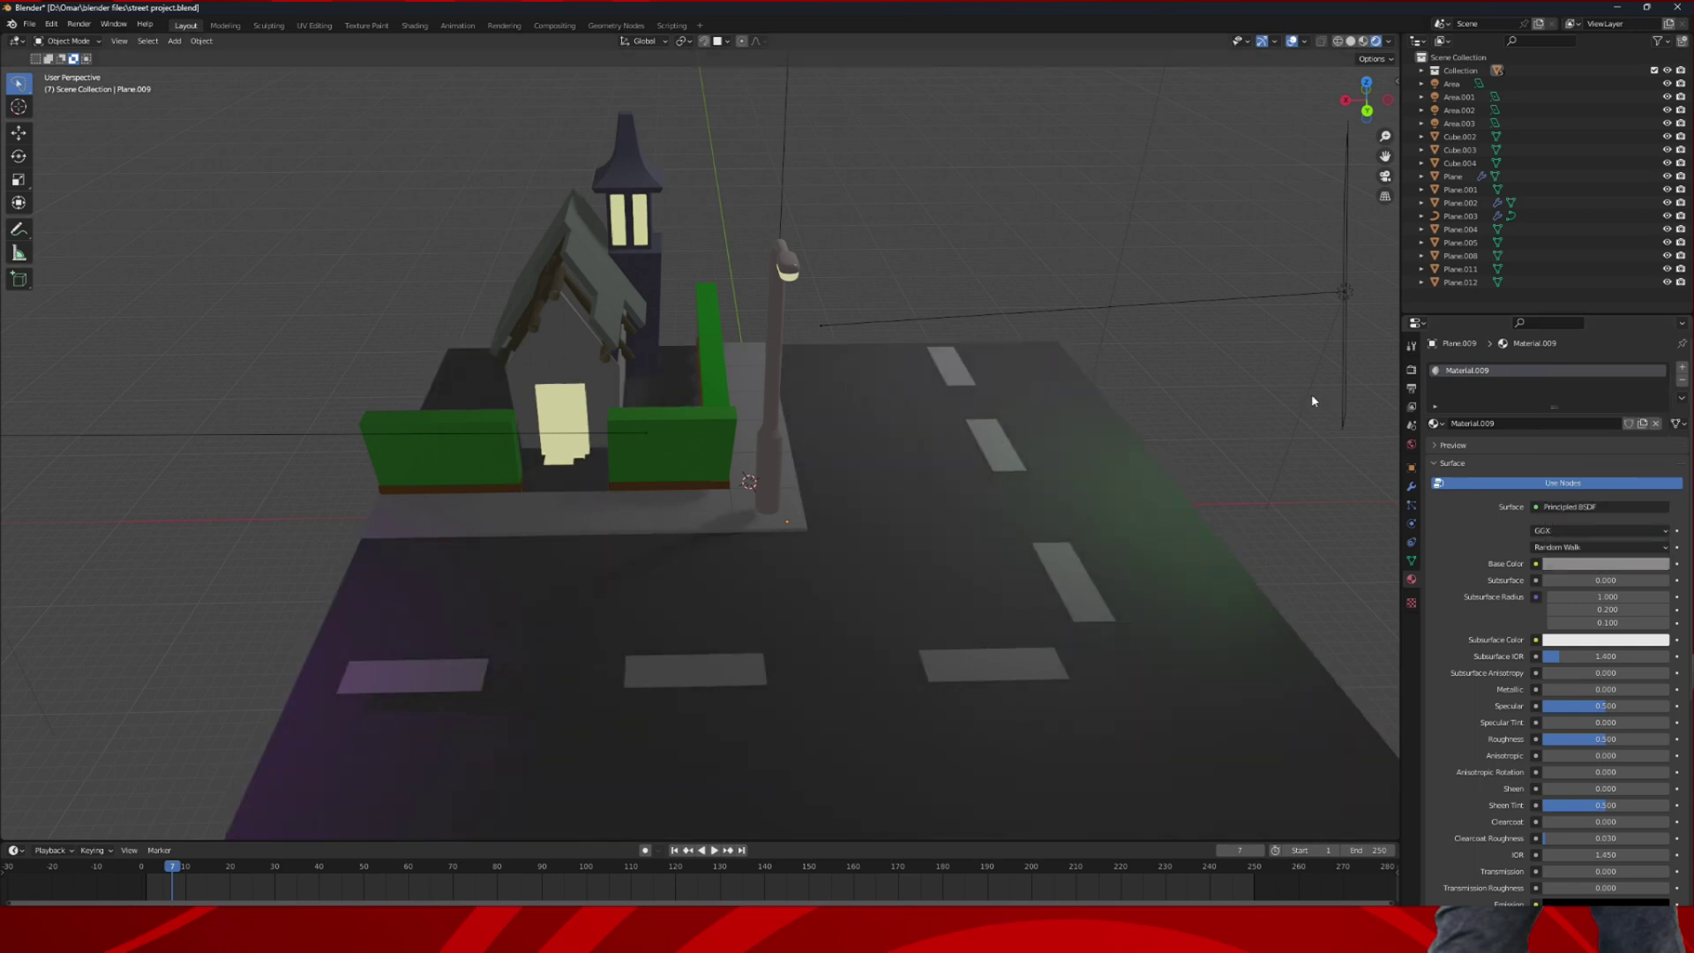
left_click(684, 517)
scroll(684, 521, "up", 4)
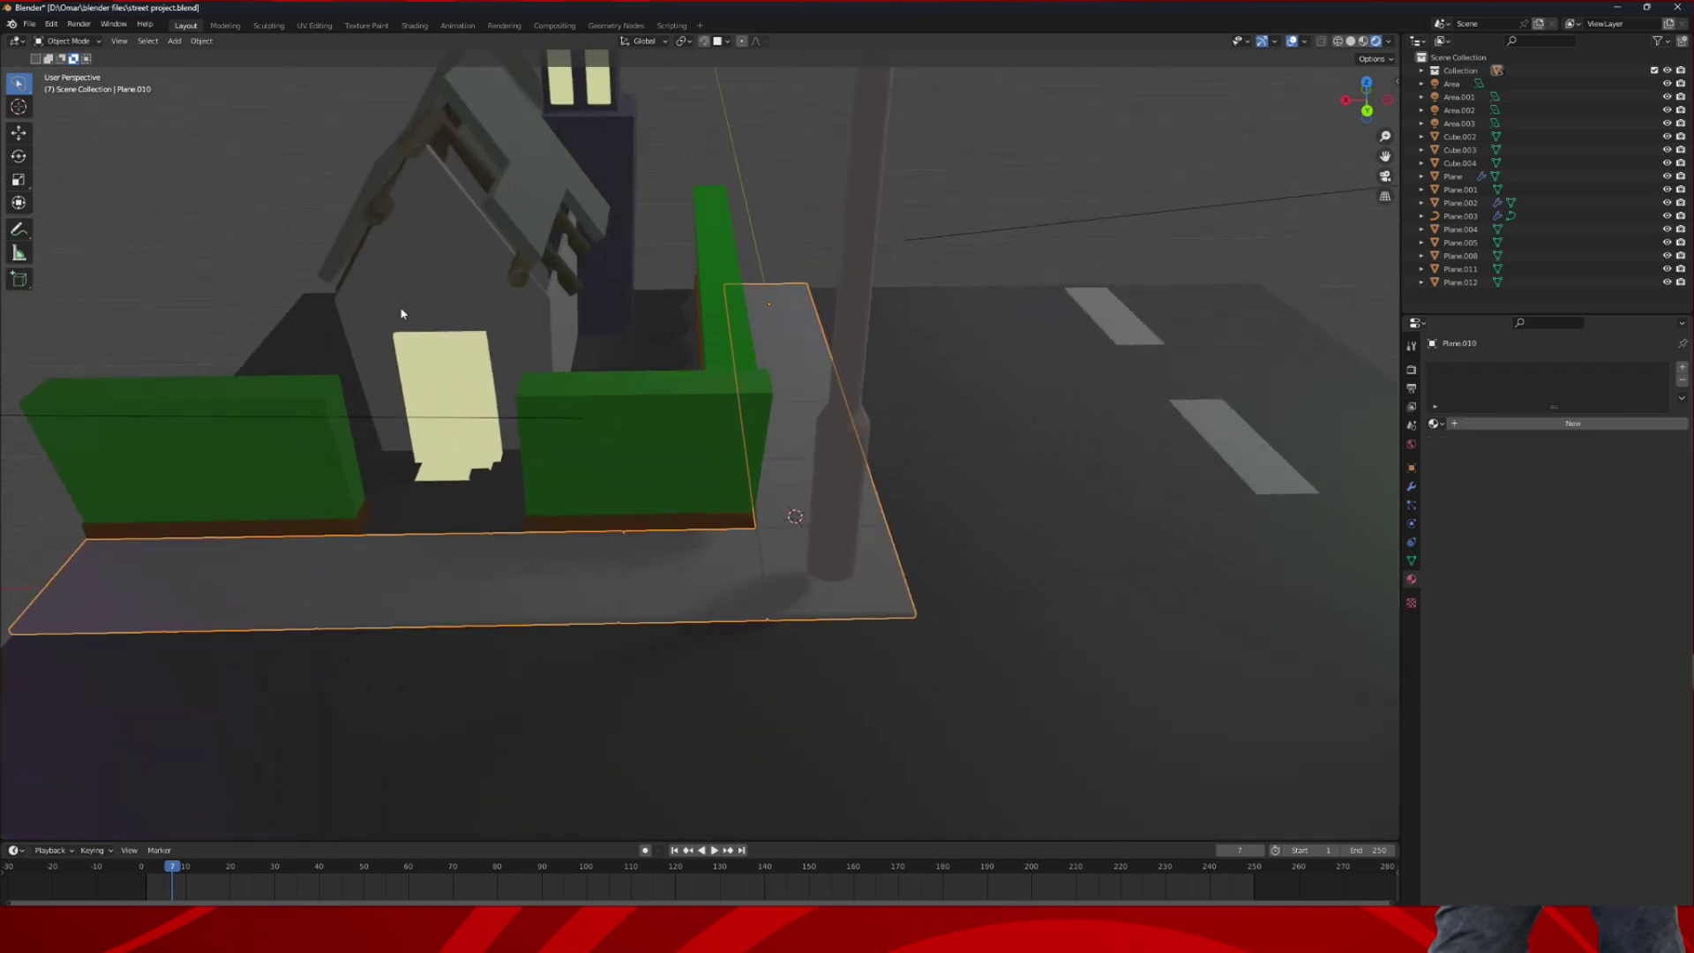
left_click(66, 41)
left_click(66, 74)
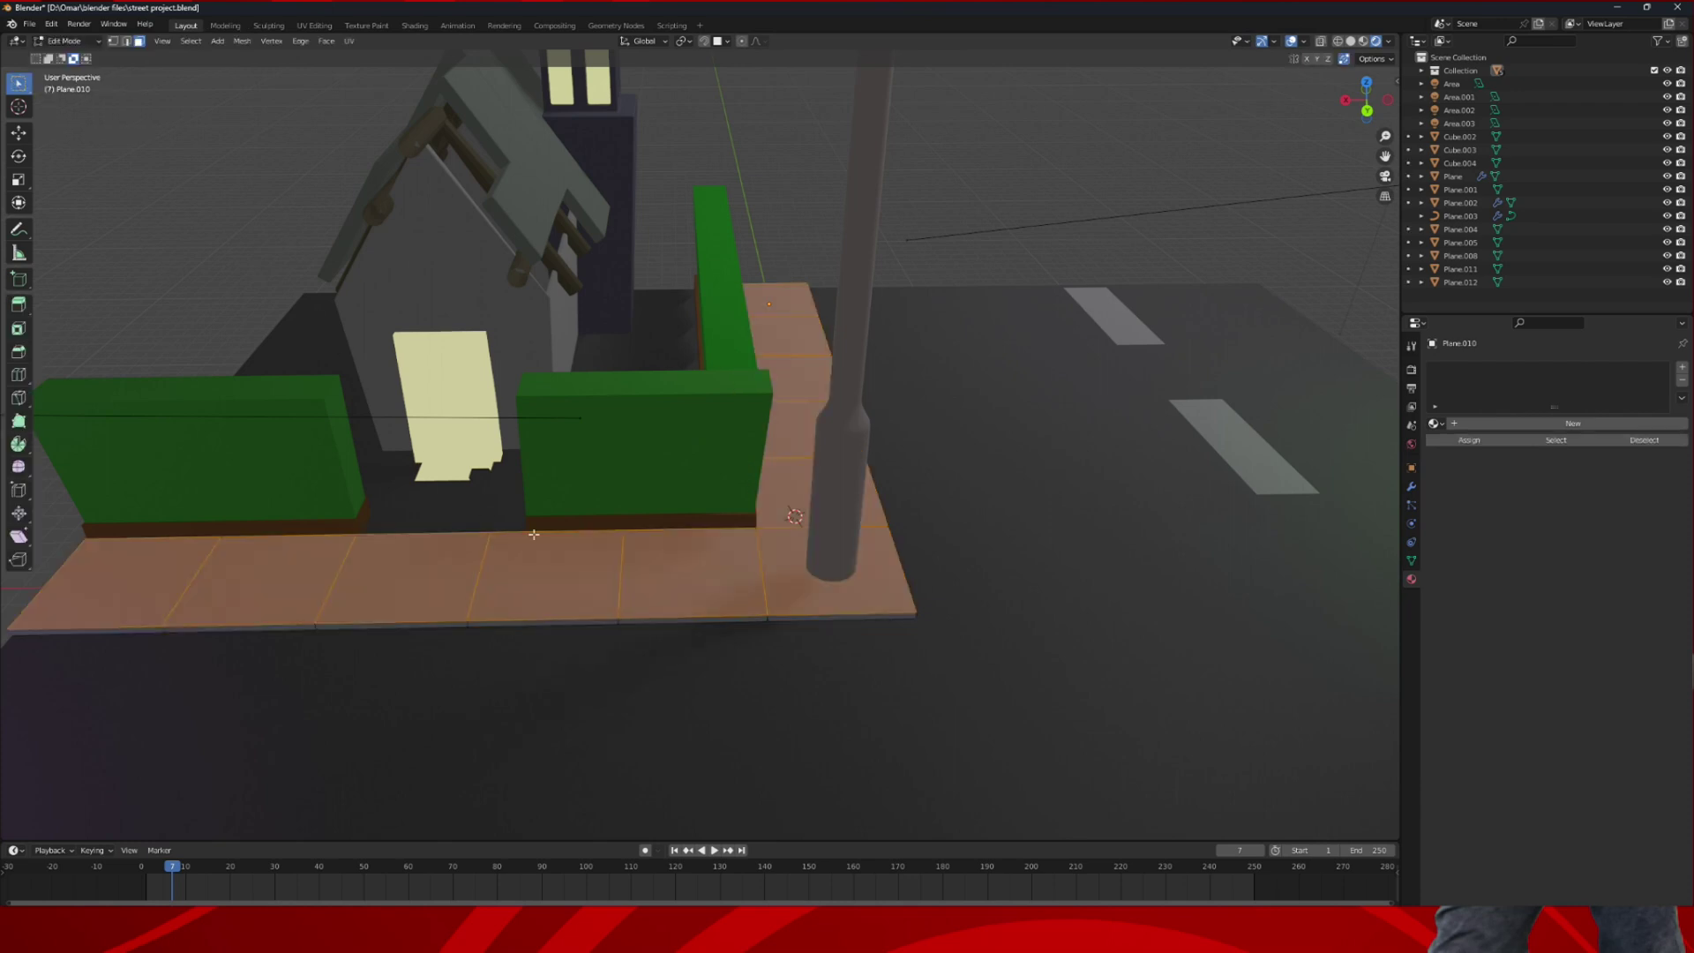
left_click(67, 41)
left_click(67, 56)
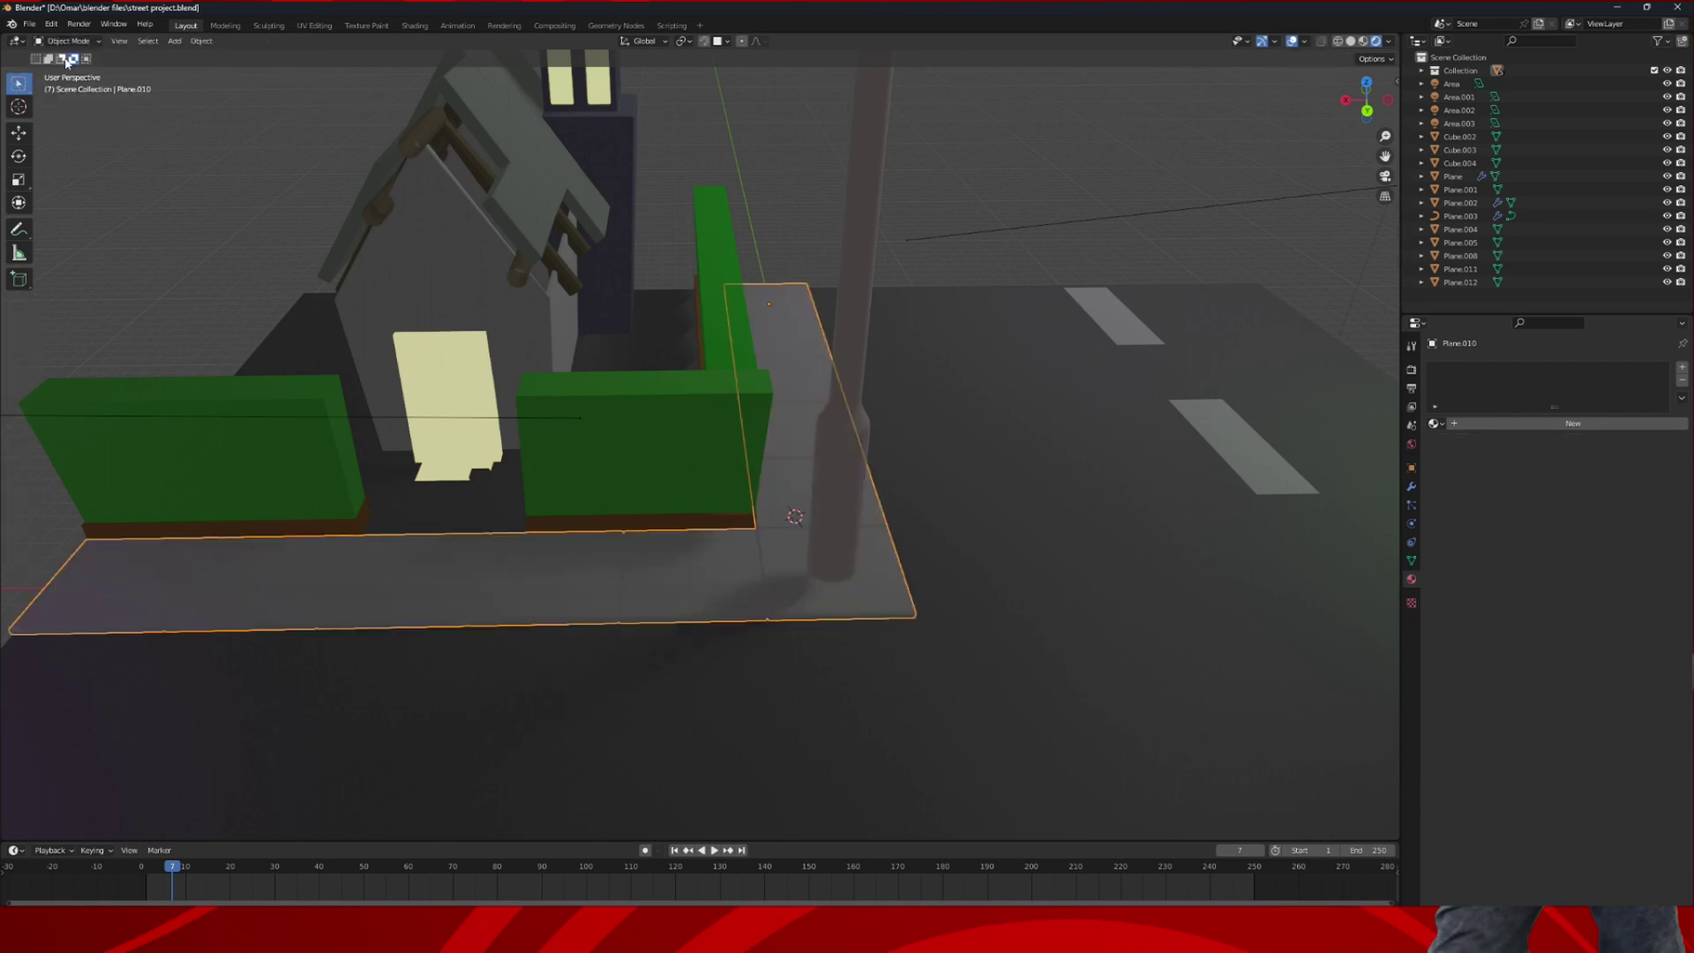
- Add a cube beside the lamp post and scale it down uniformly to about a tenth of its size
left_click(175, 41)
mouse_move(198, 56)
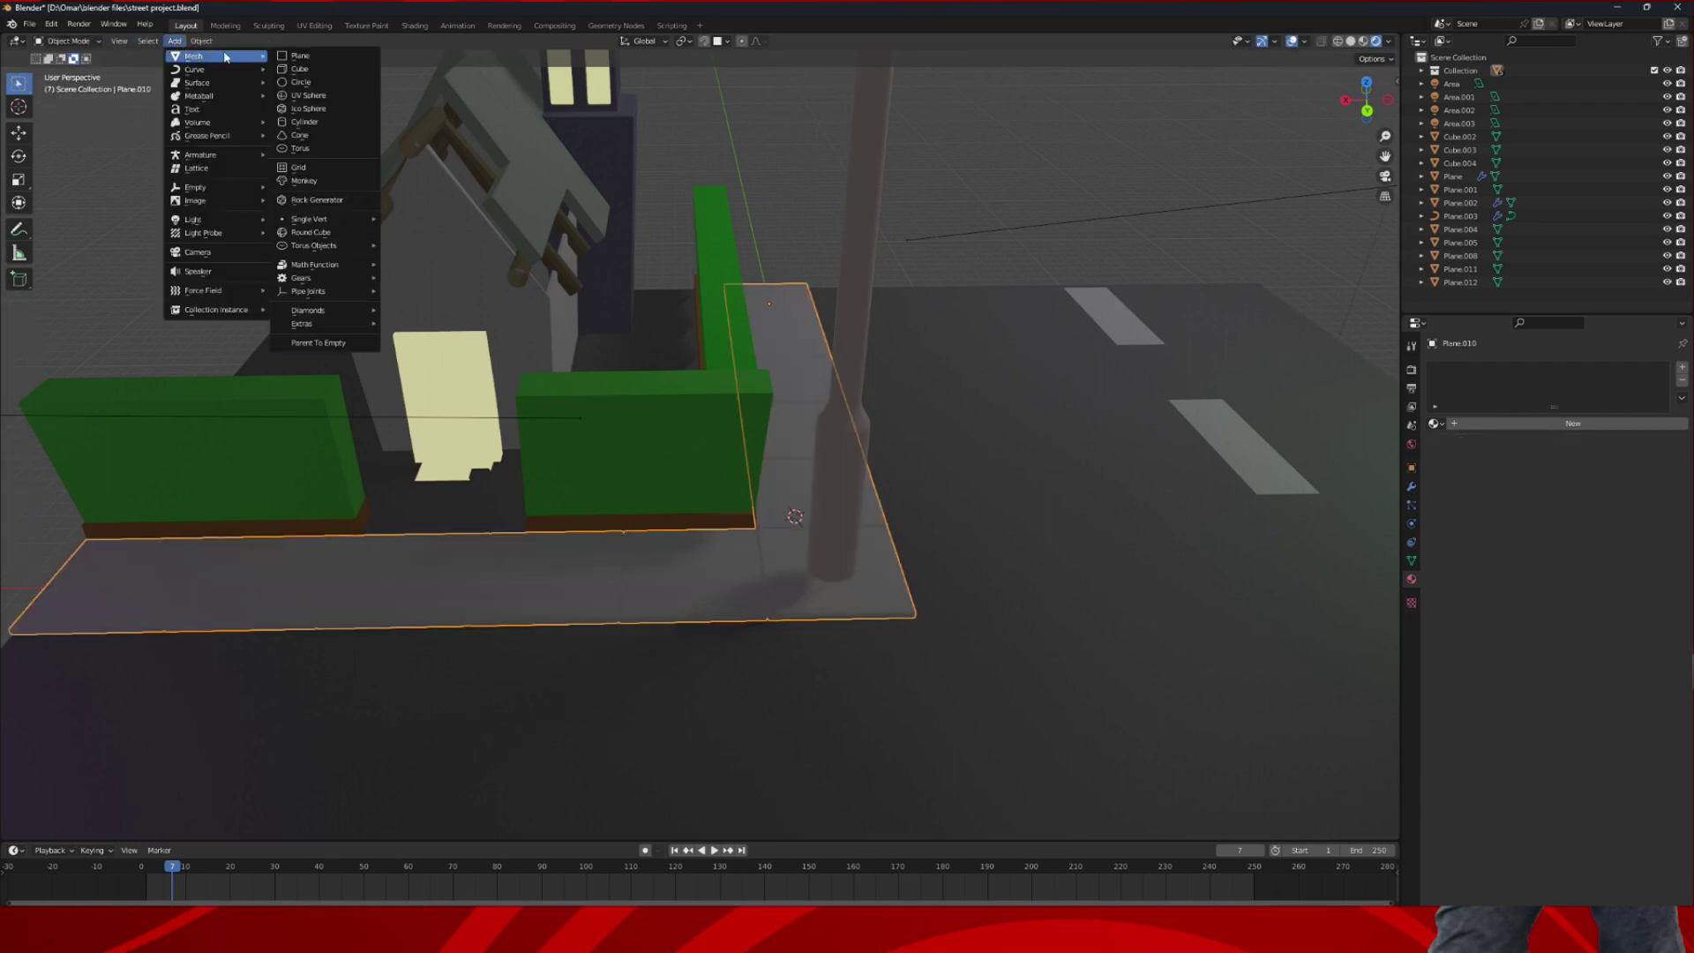
left_click(316, 69)
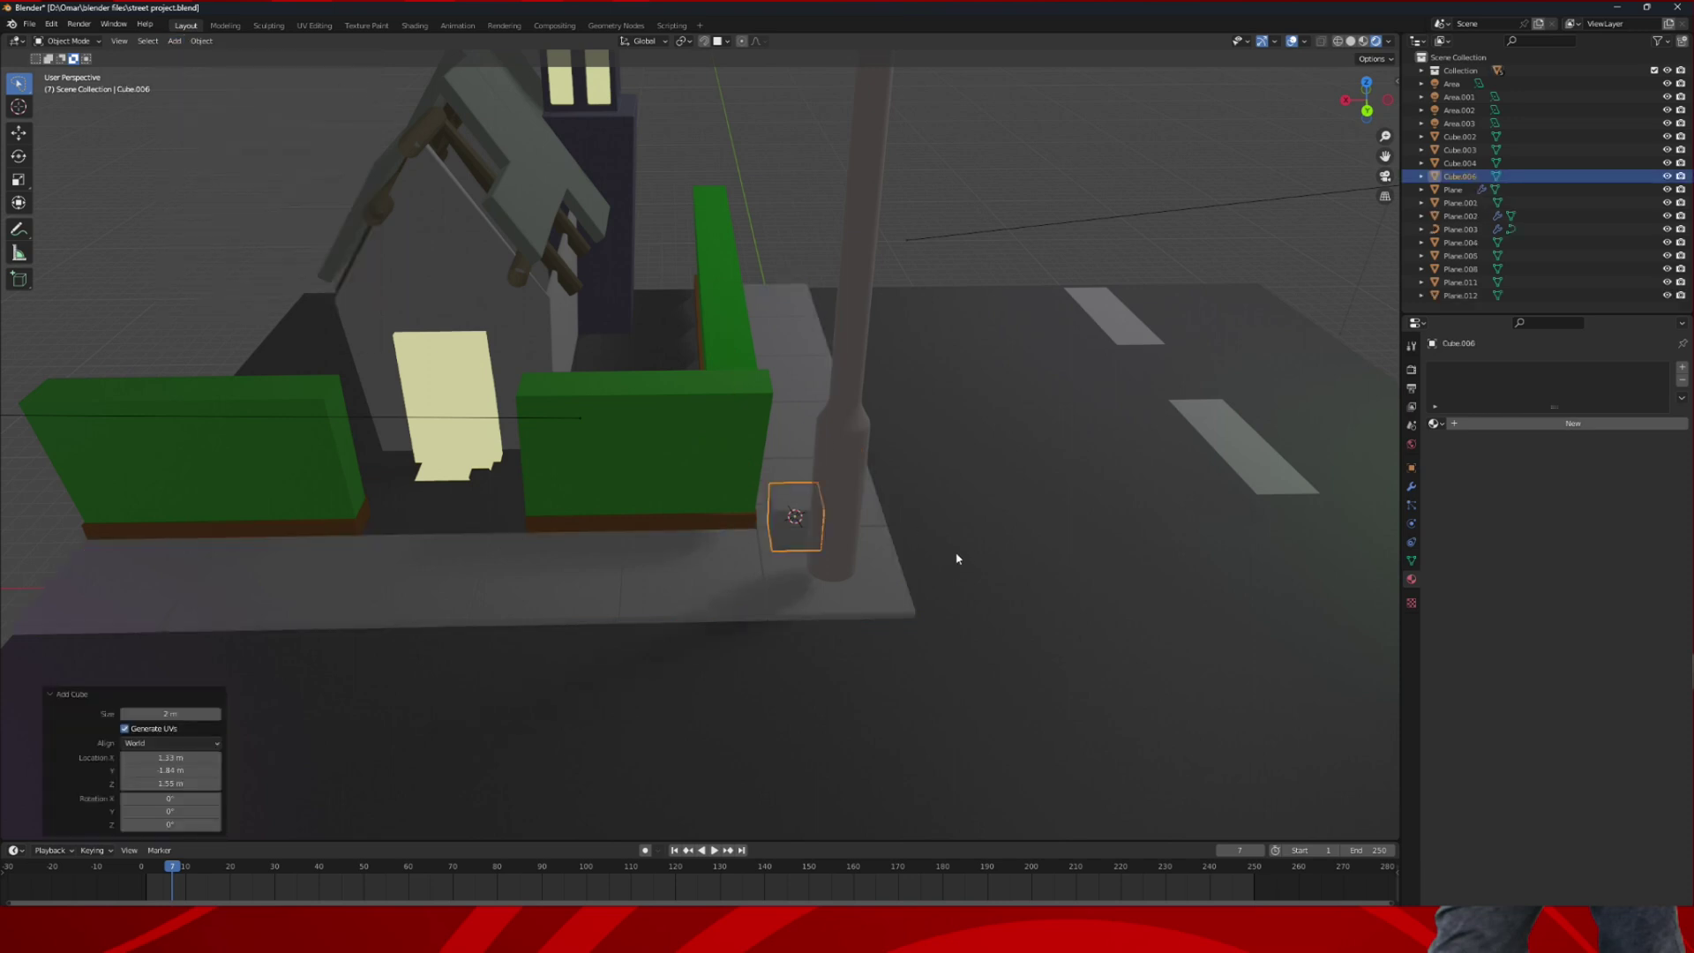
key("s")
left_click(807, 523)
- Flatten the tiny cube along the Z axis to about 0.38 of its height
scroll(830, 534, "up", 2)
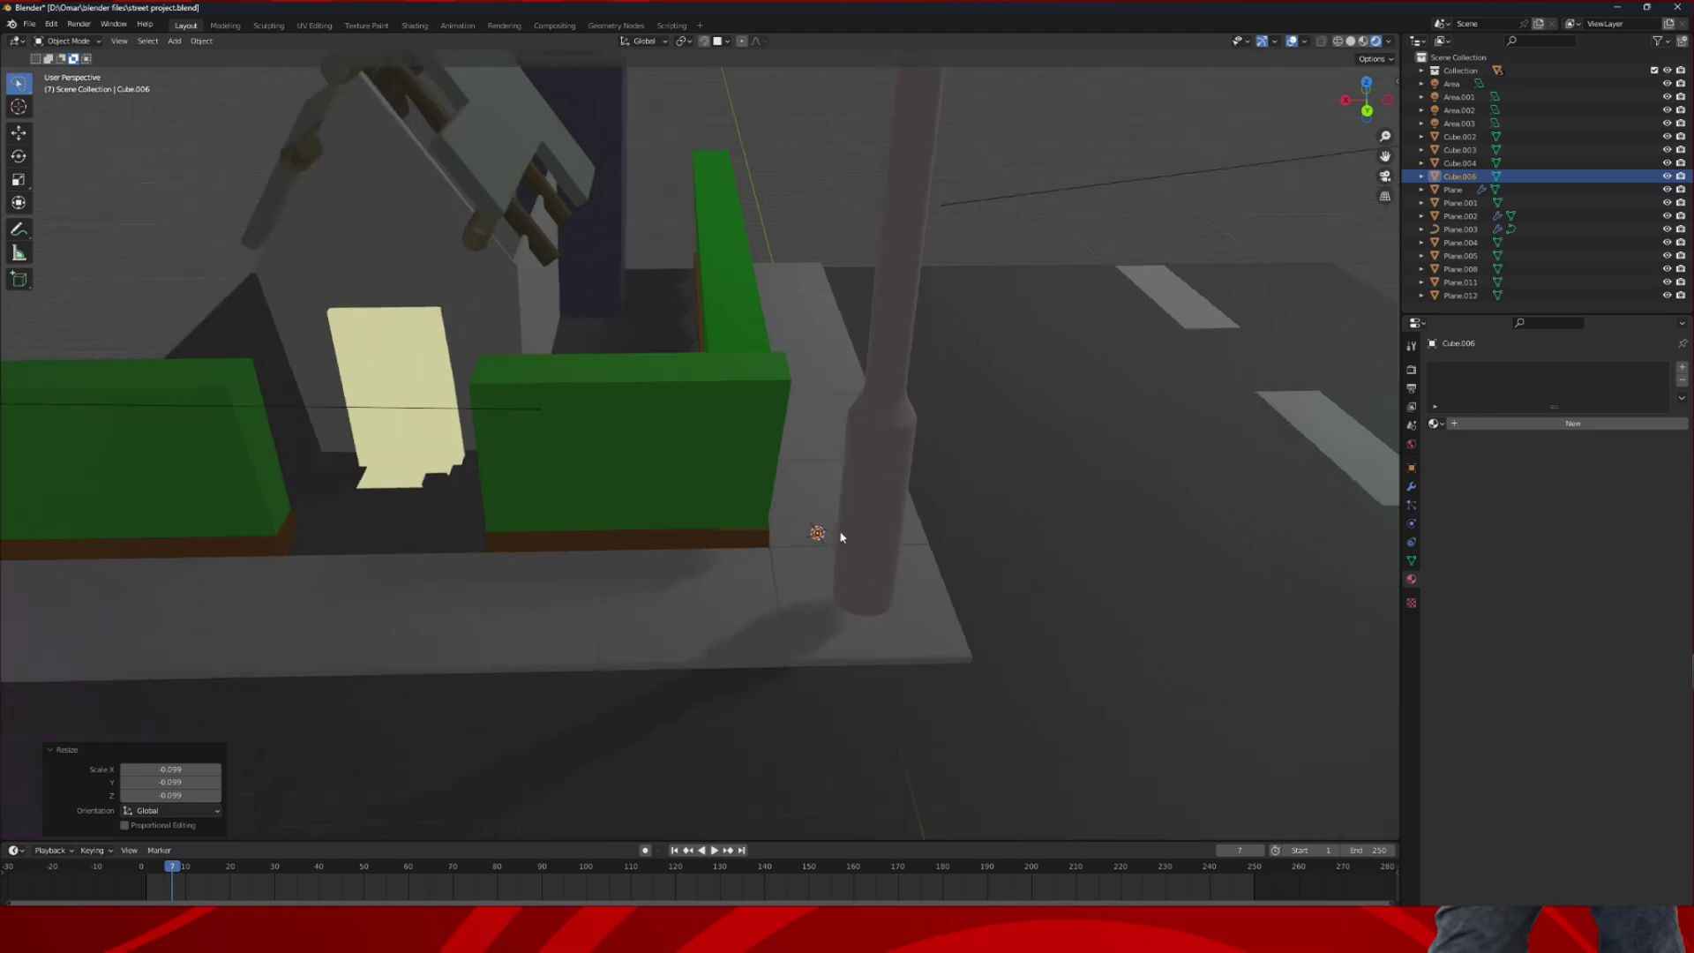
scroll(927, 560, "up", 6)
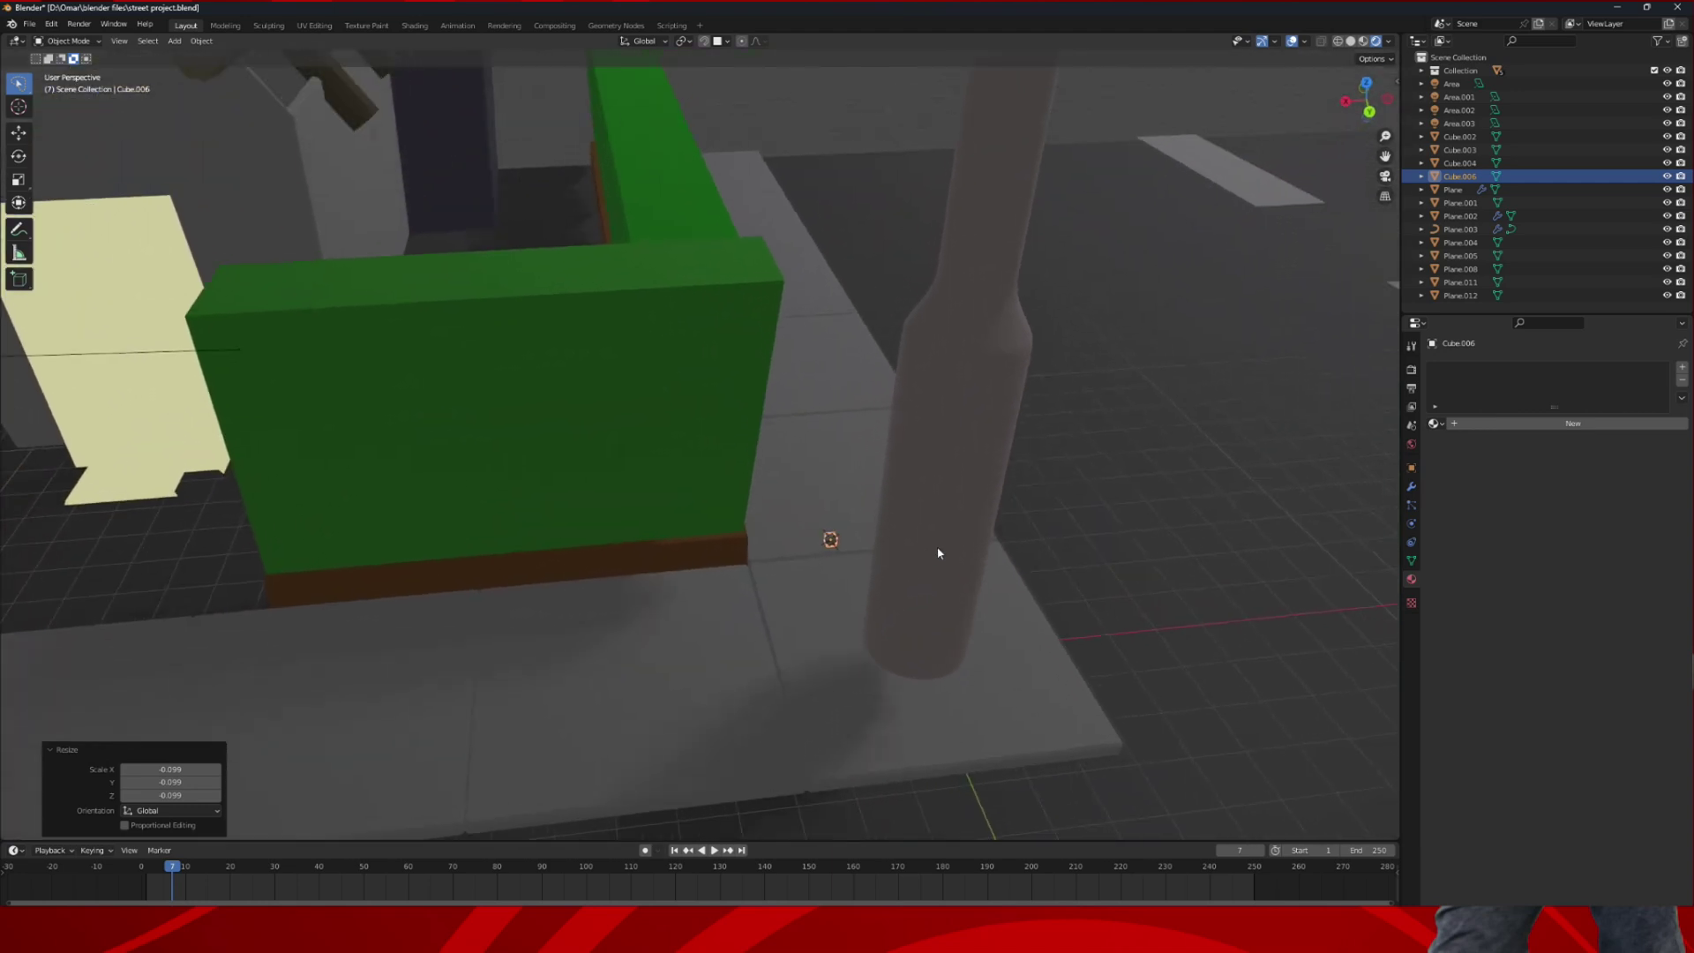
scroll(938, 553, "up", 2)
key("s")
key("z")
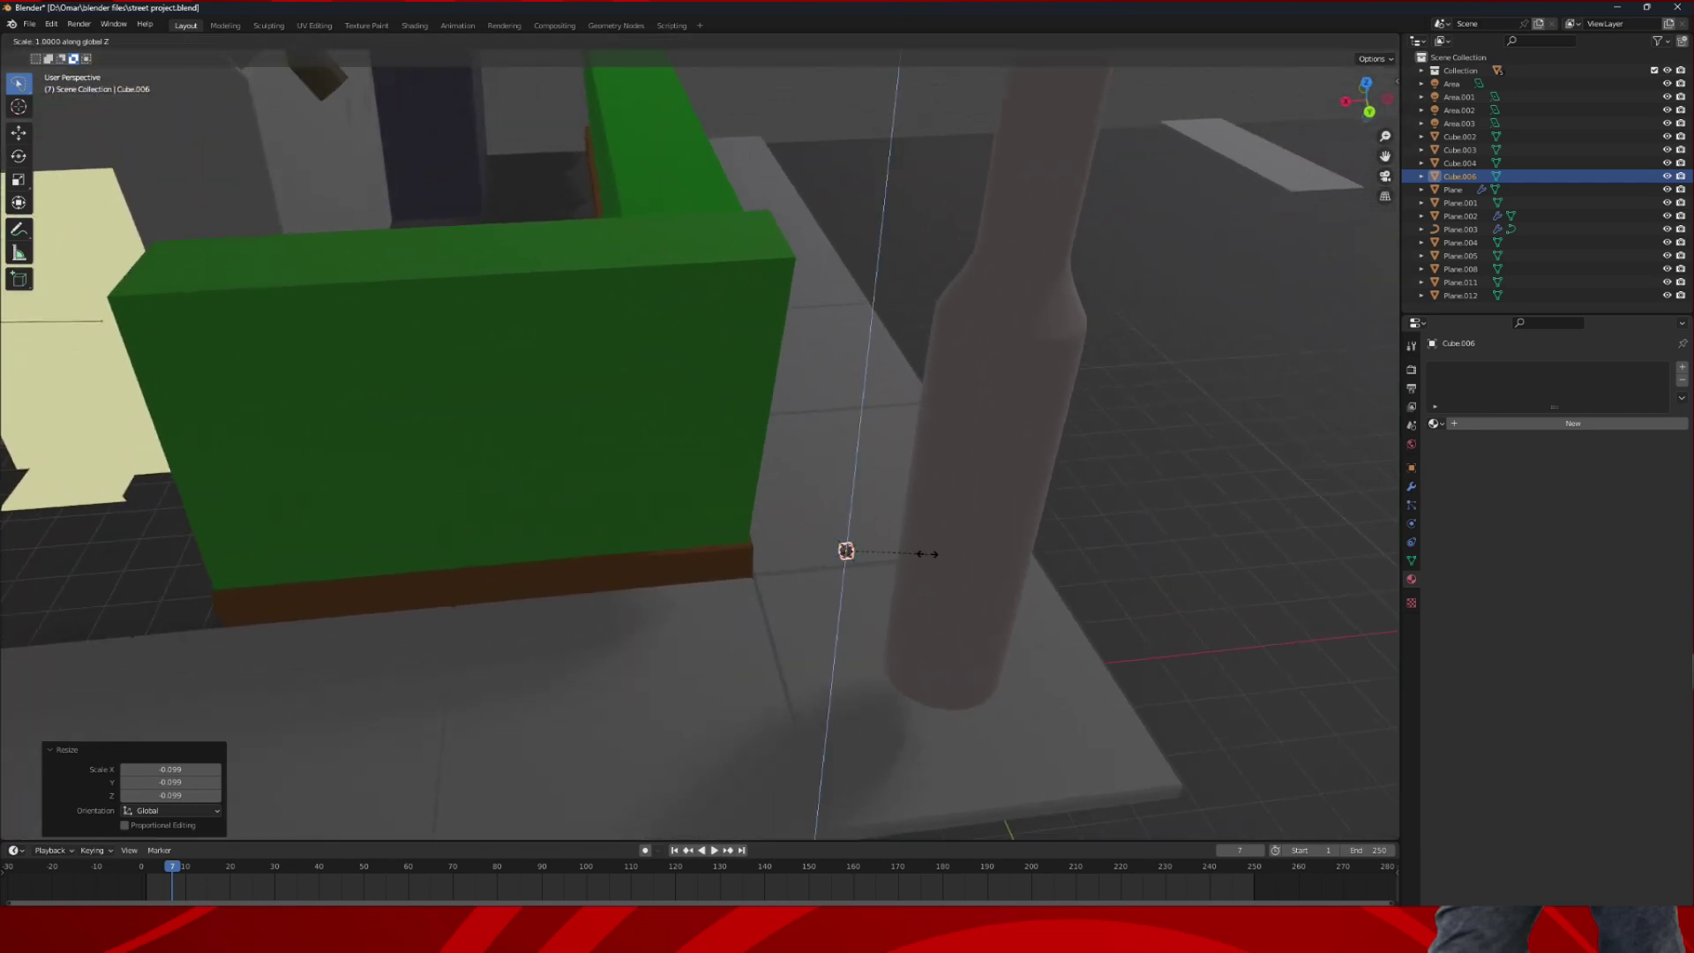
left_click(876, 561)
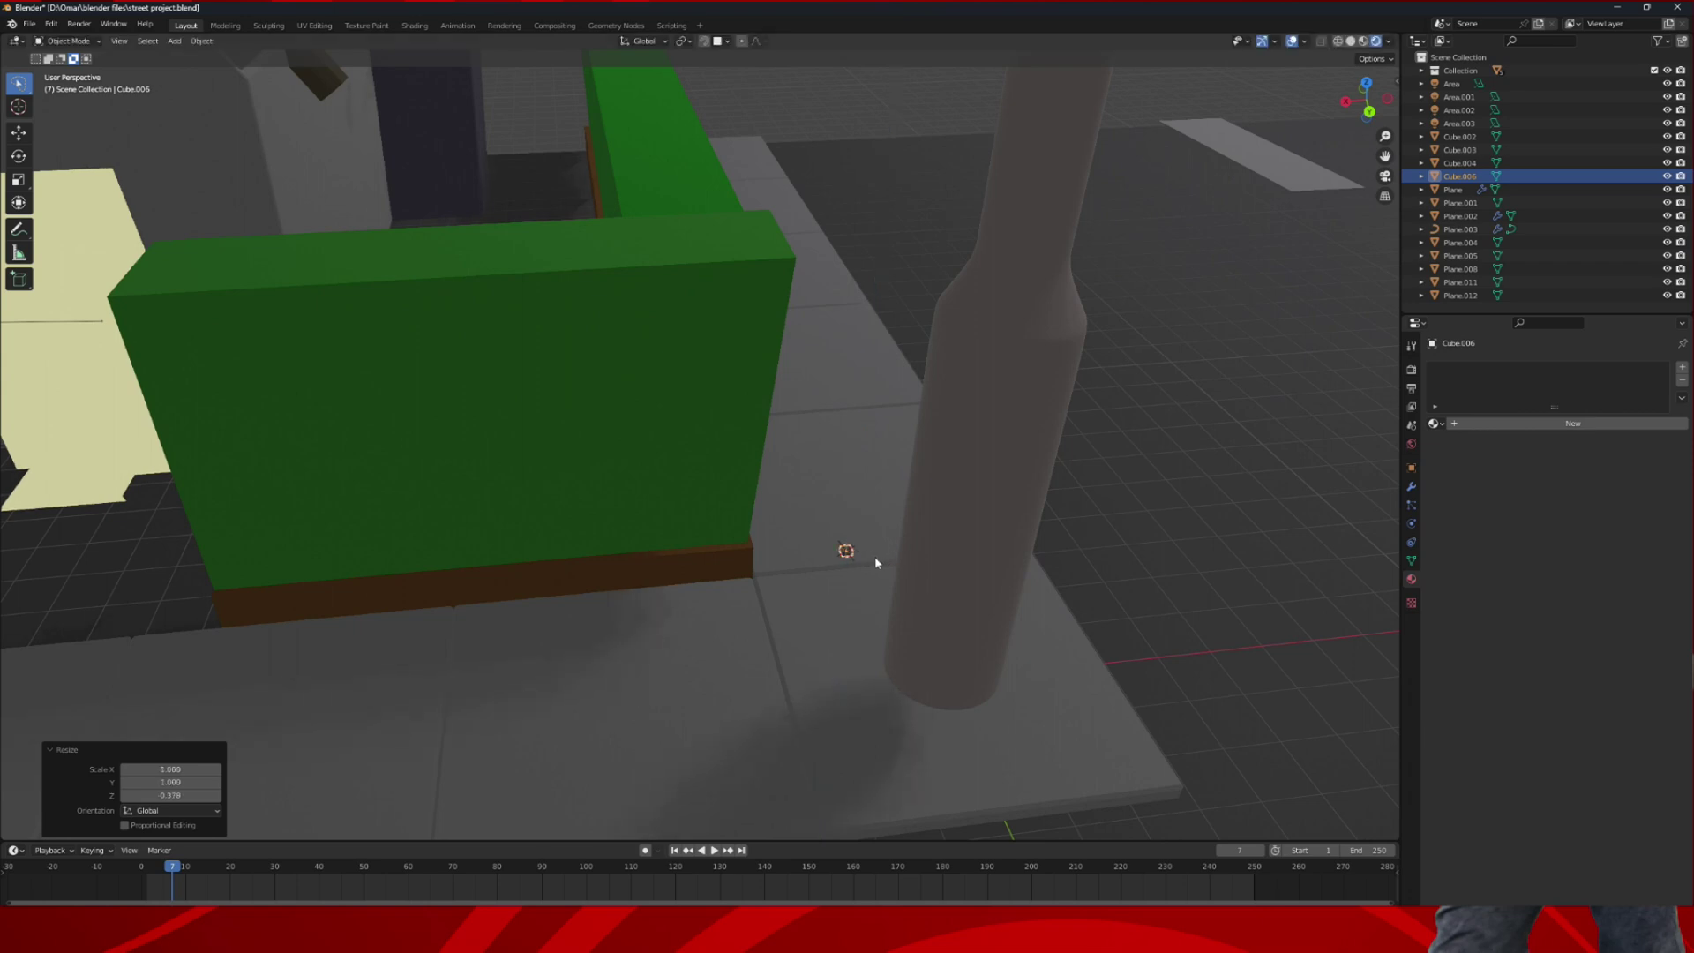
- In back view, move the flattened cube down along Z by about 1.19 m to just above the sidewalk surface
left_click(1368, 112)
scroll(1141, 302, "down", 8)
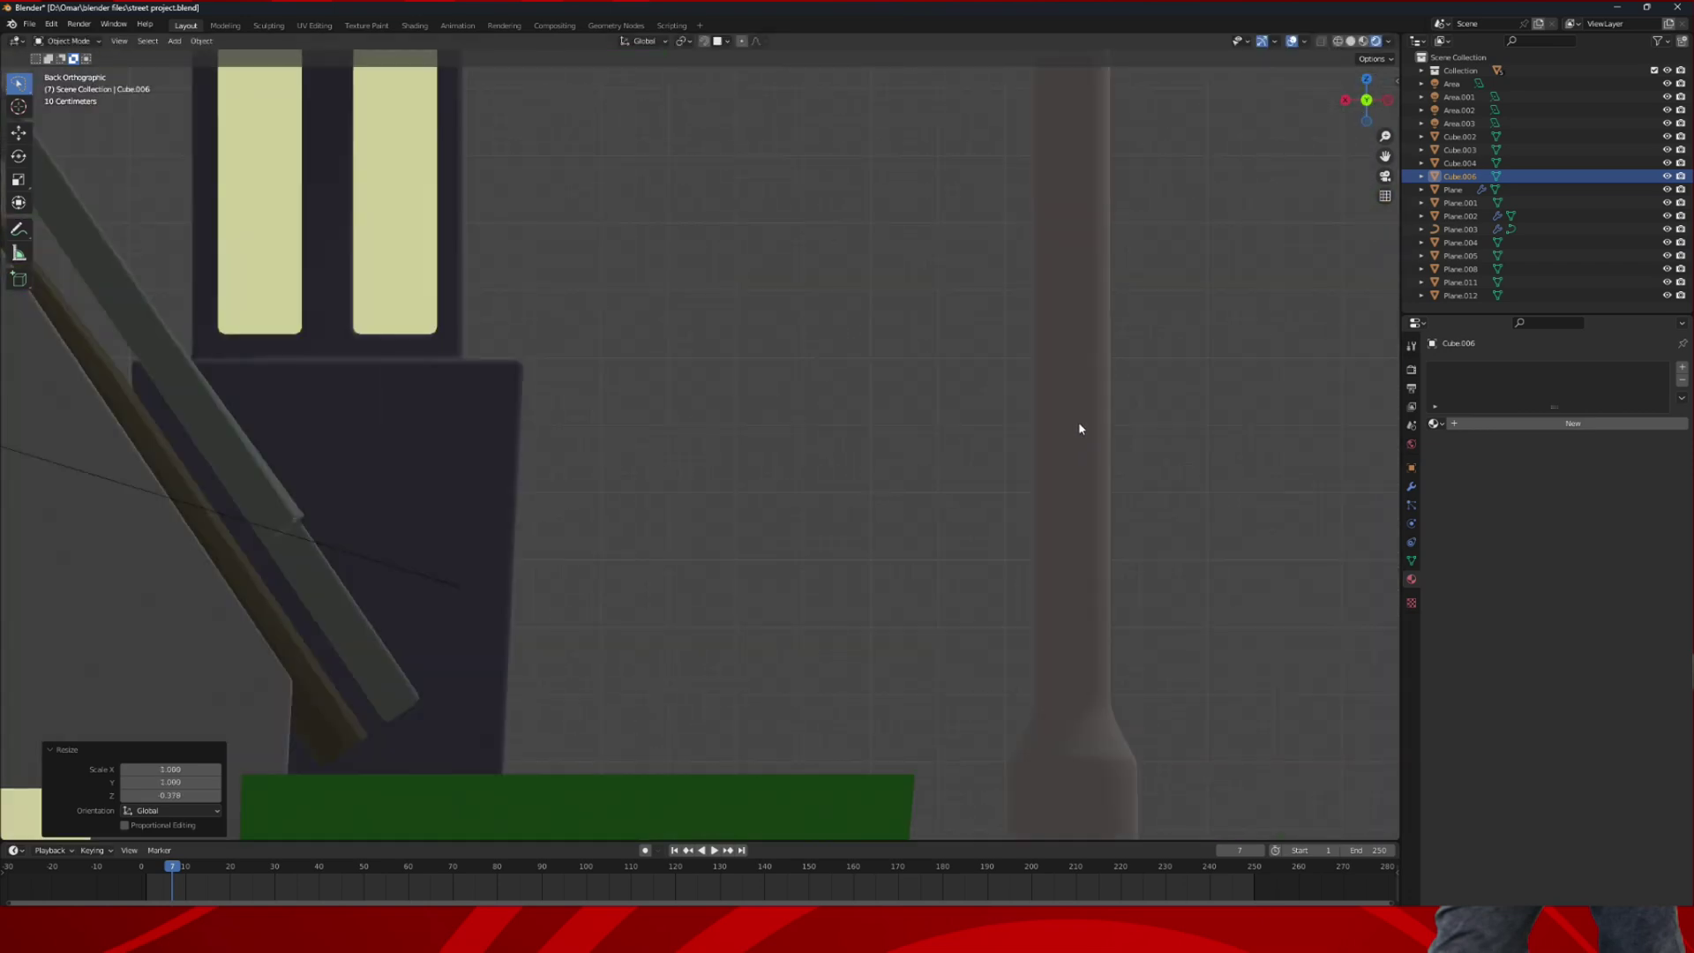
middle_click_drag(820, 659, 774, 564, "shift")
scroll(774, 563, "up", 7)
scroll(776, 561, "up", 7)
left_click_drag(1386, 156, 1169, 0)
left_click_drag(1386, 157, 1293, 0)
scroll(912, 528, "up", 3)
scroll(912, 527, "down", 5)
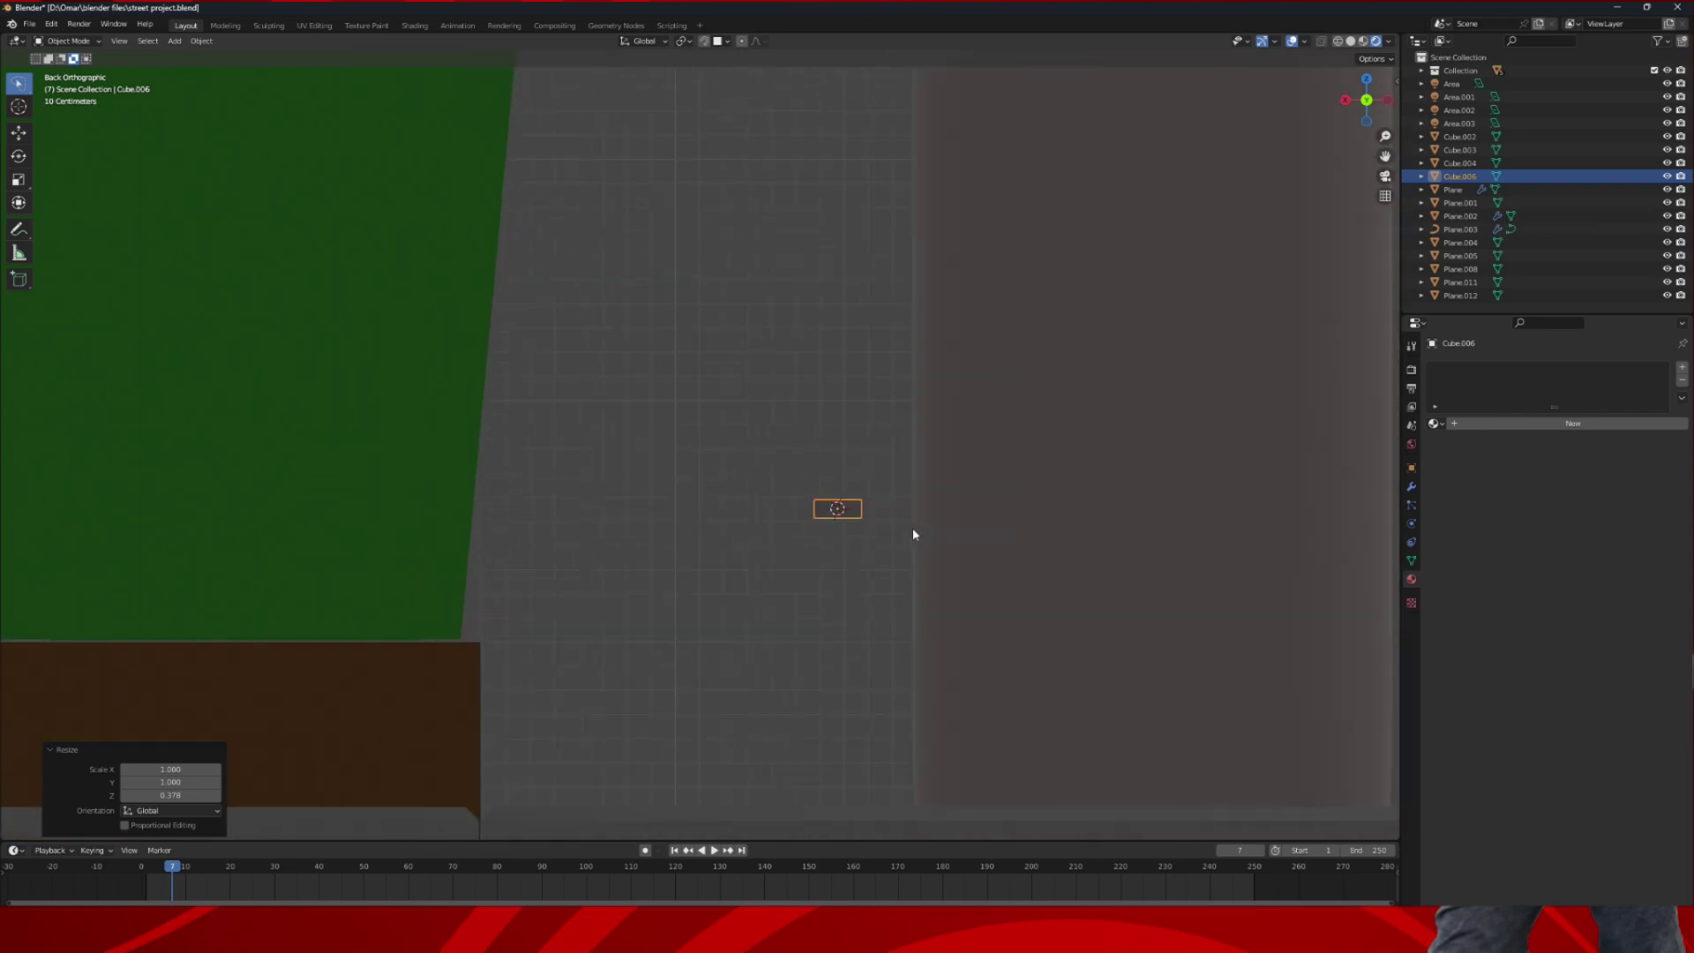
key("g")
key("z")
left_click(936, 702)
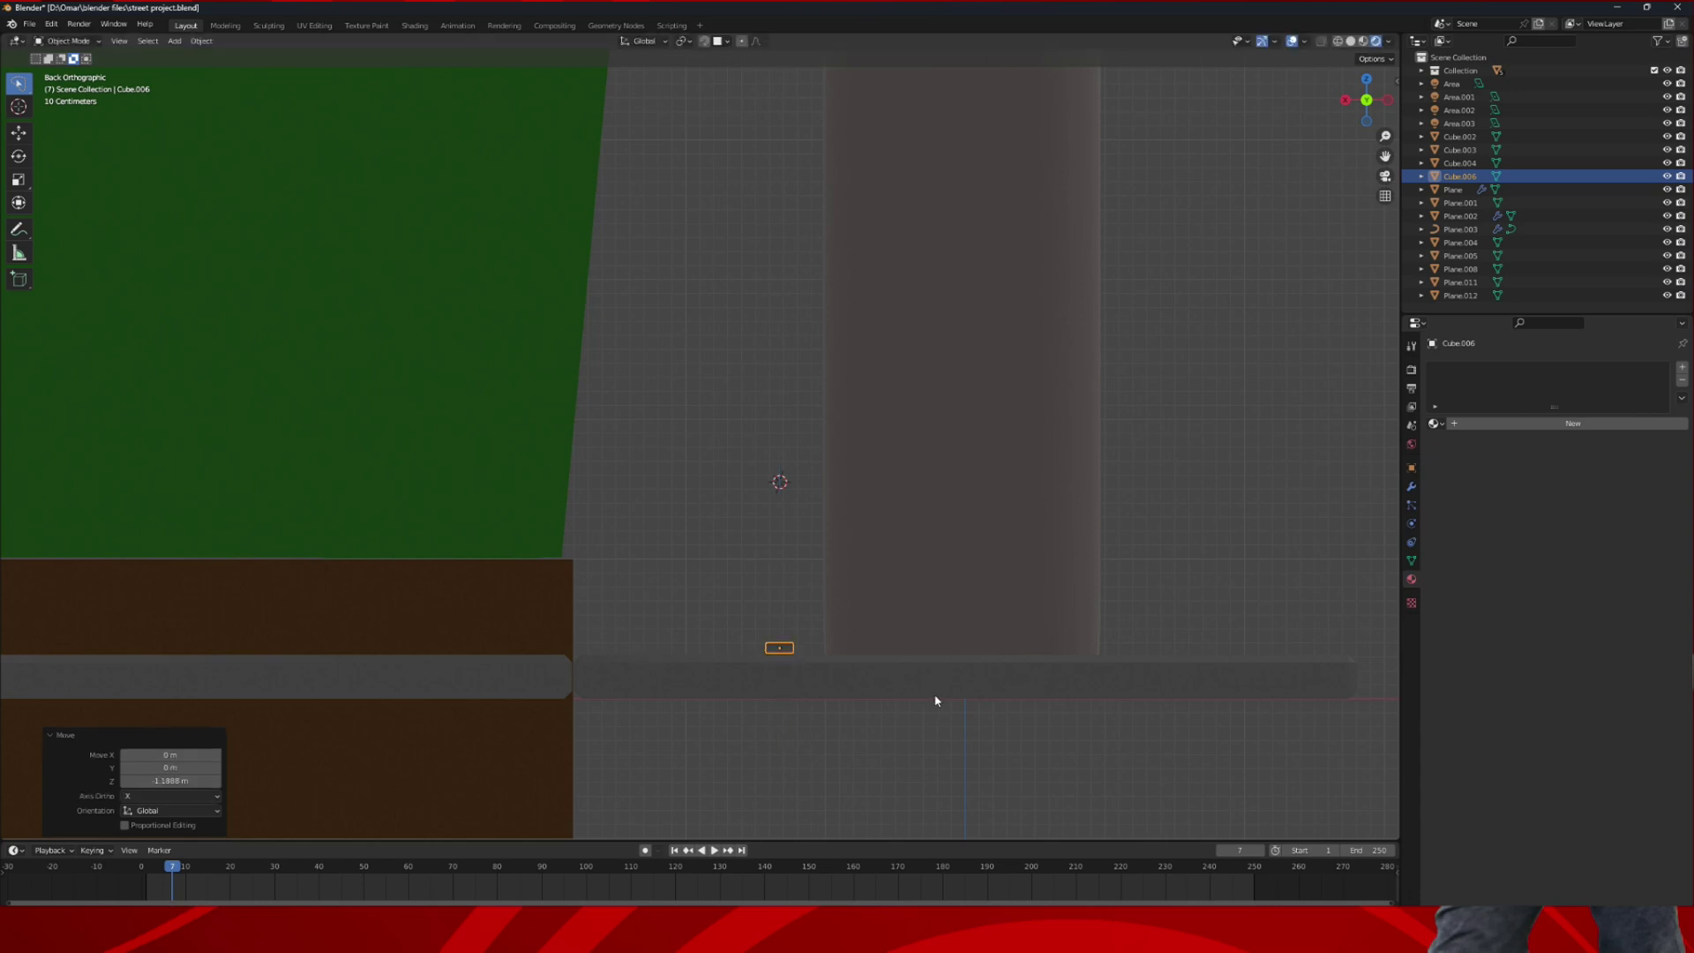
- Scale the flattened cube uniformly by about 2 and settle its height just above the sidewalk
key("s")
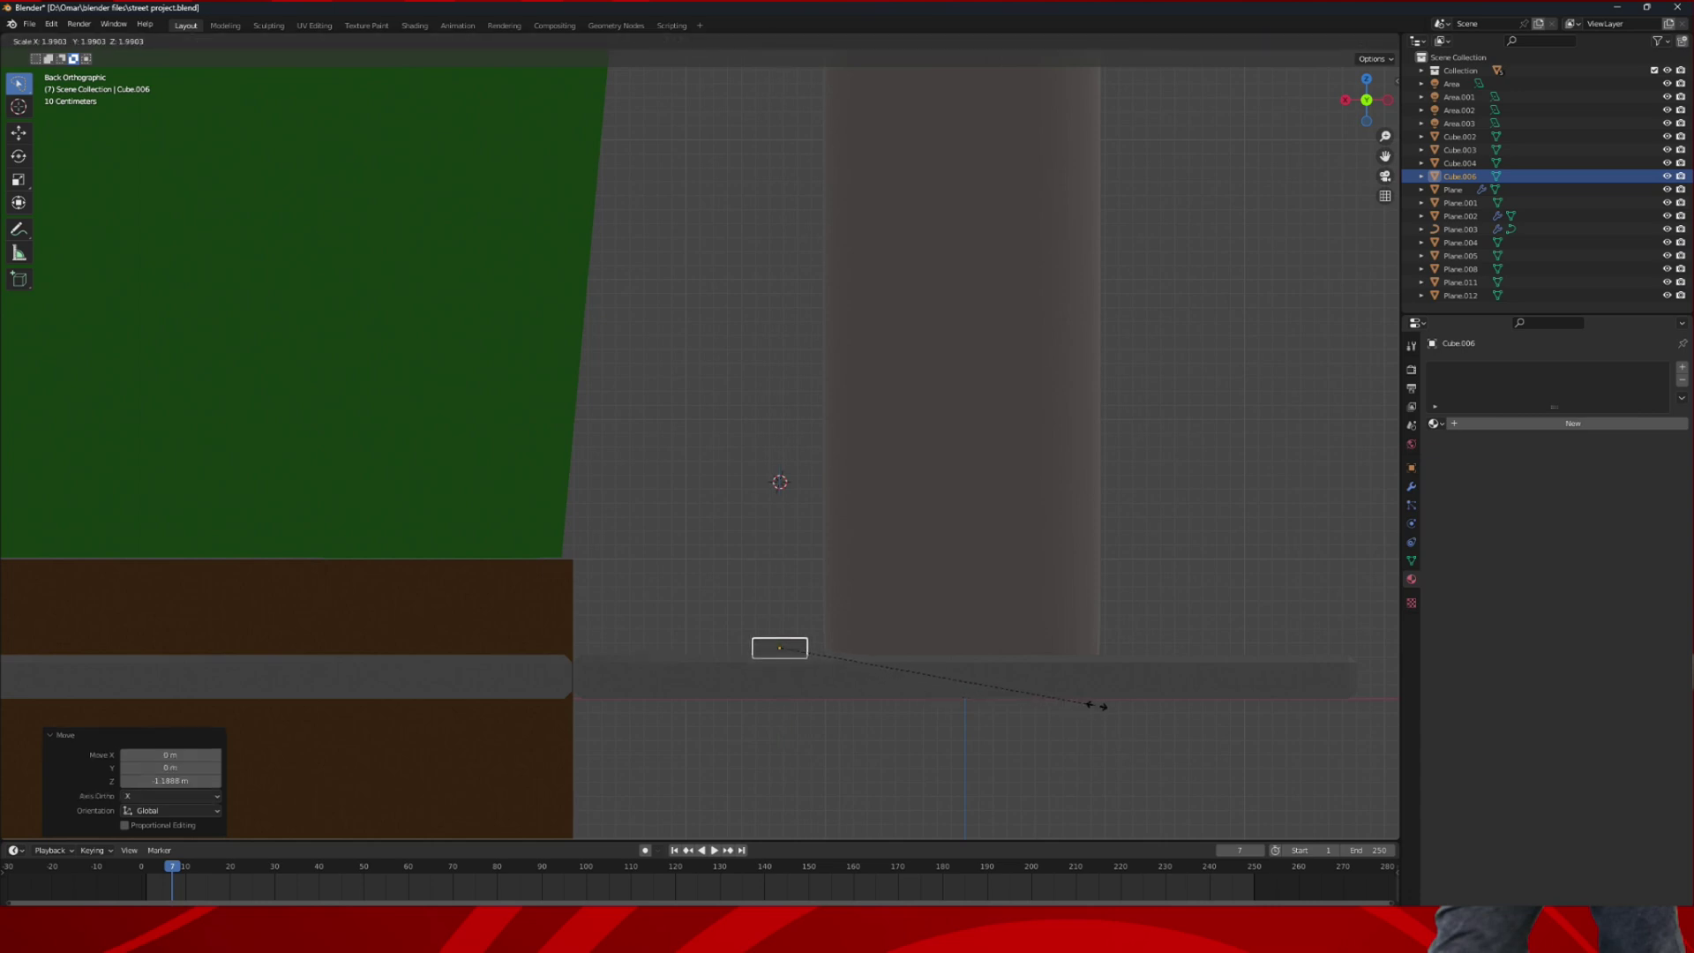
right_click(1098, 706)
key("g")
key("z")
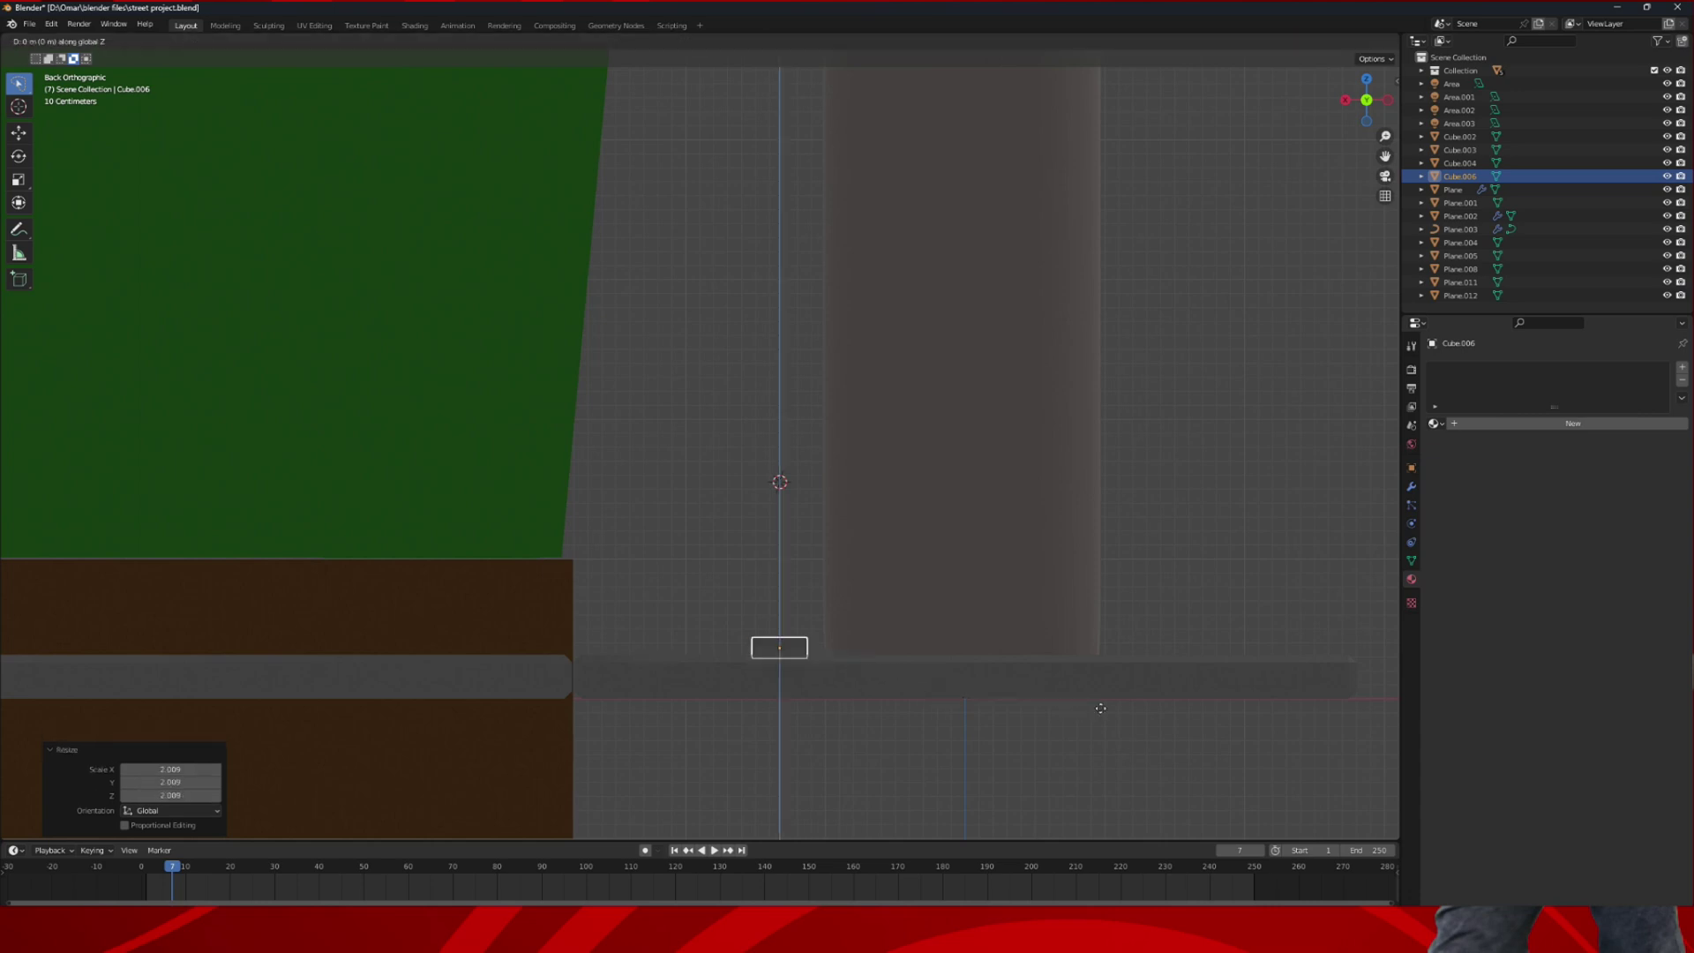
left_click(1100, 706)
middle_click_drag(1037, 670, 934, 514)
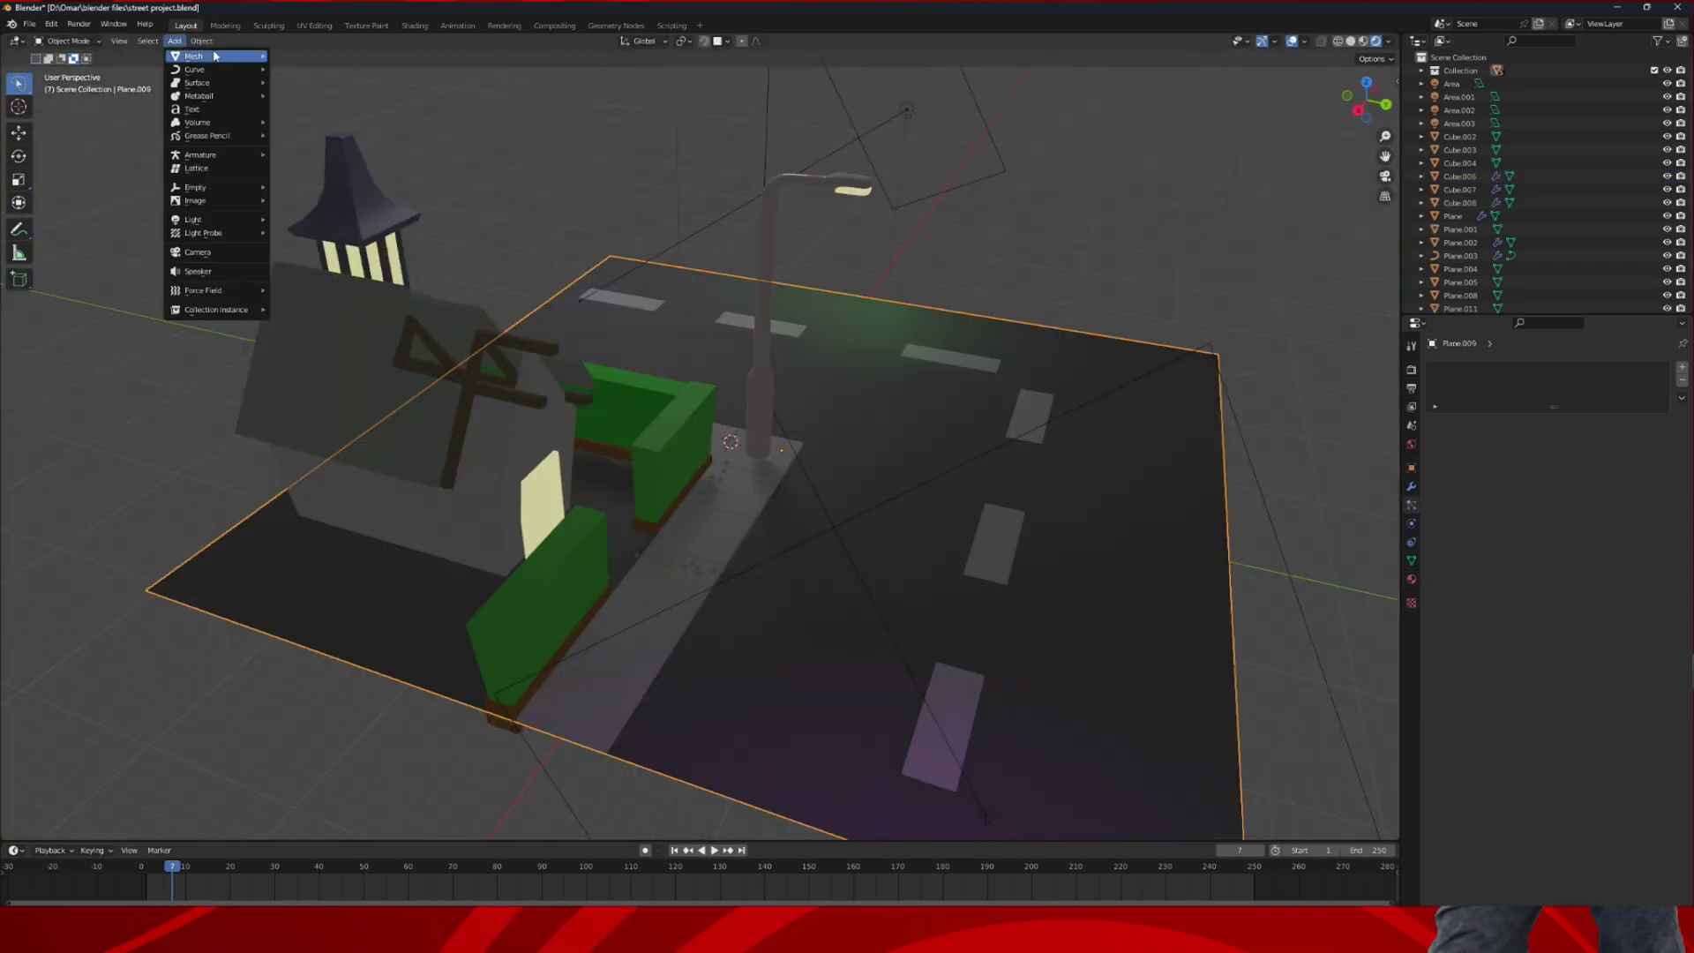
- Add a 2 m cube and move it over the road by about -7.34 m in X, 11.87 m in Y and 3.3 m in Z
mouse_move(221, 56)
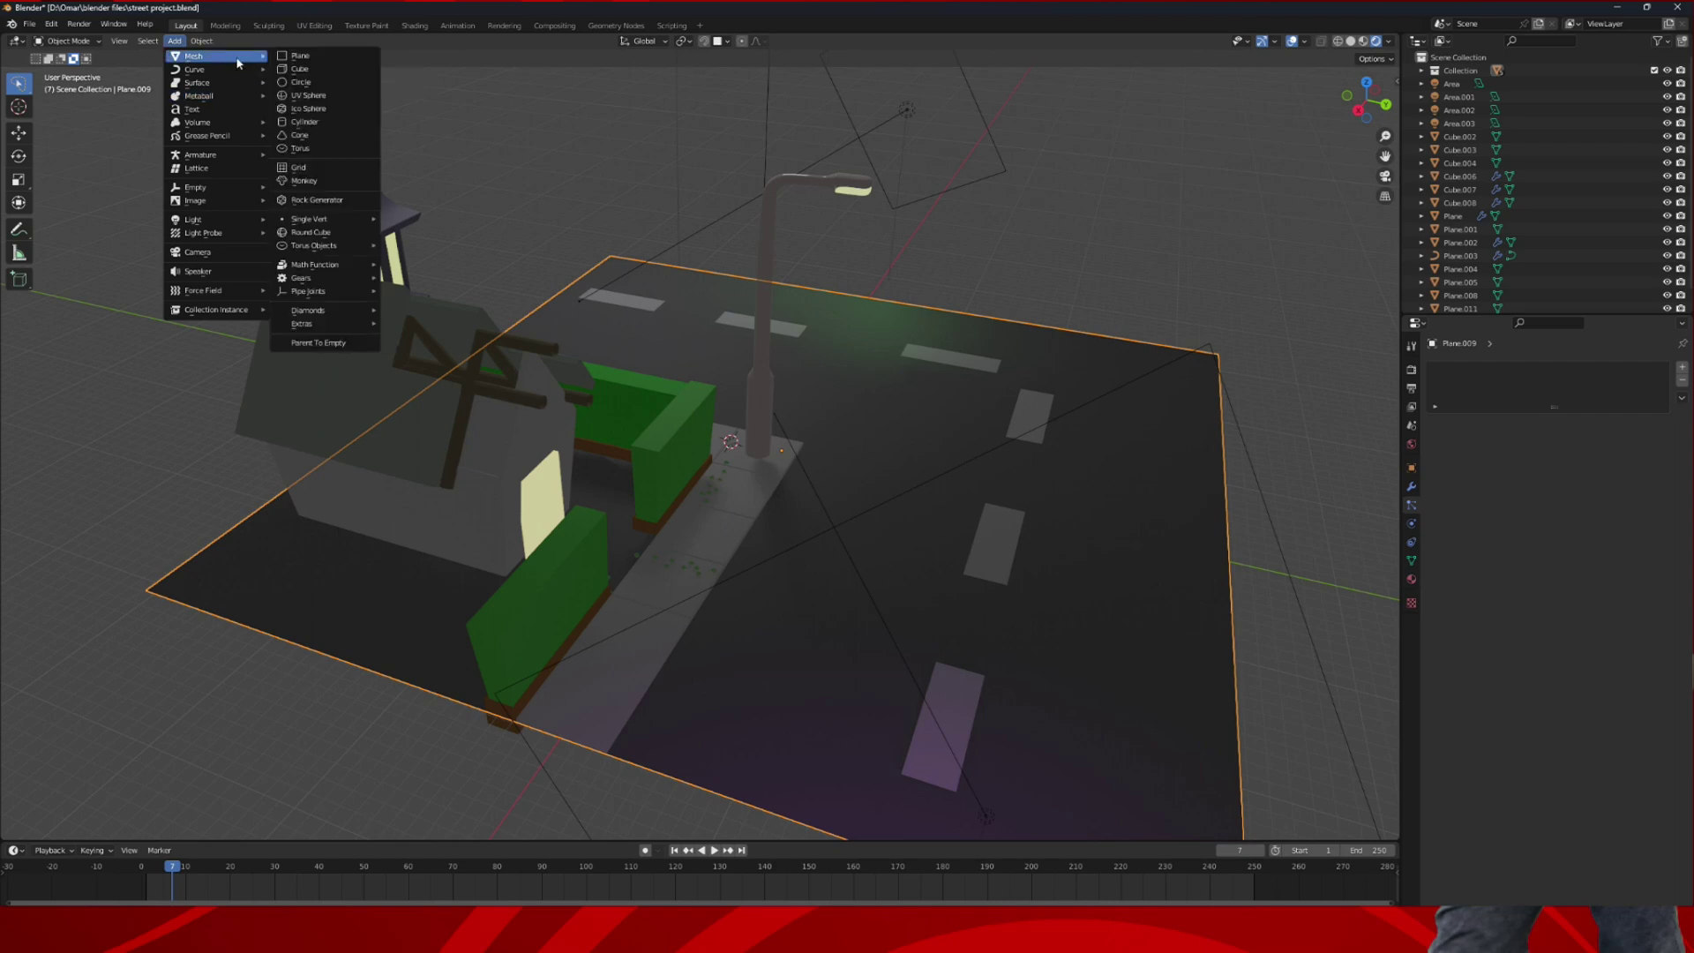
left_click(295, 70)
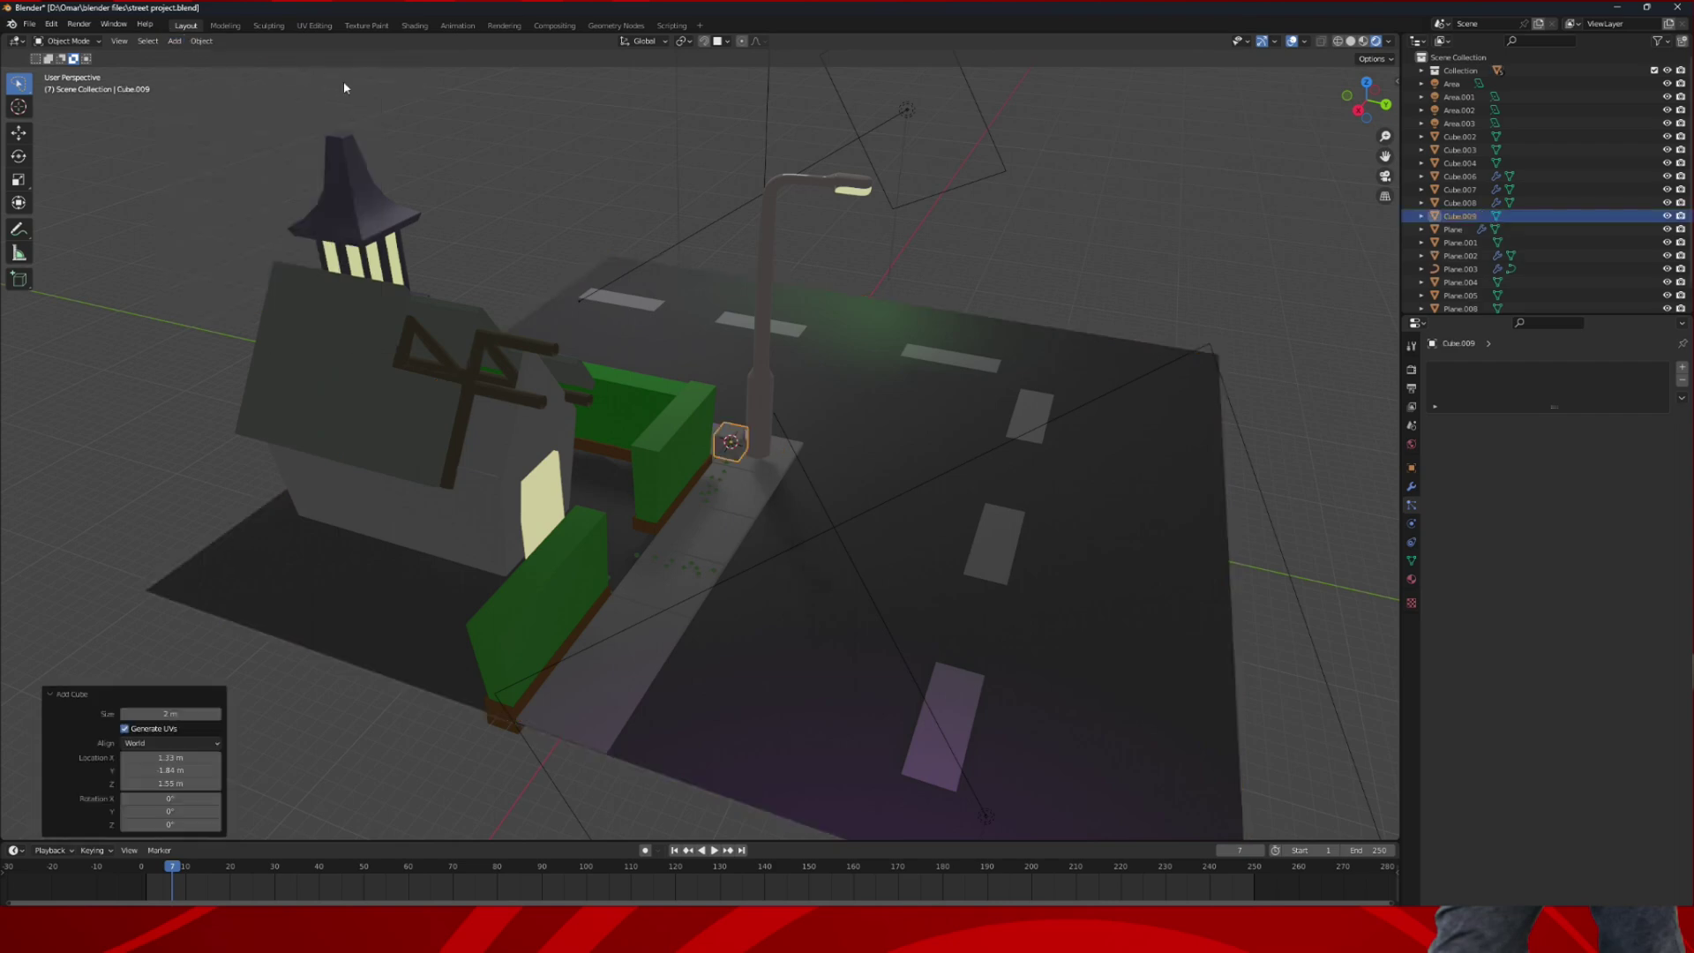
key("g")
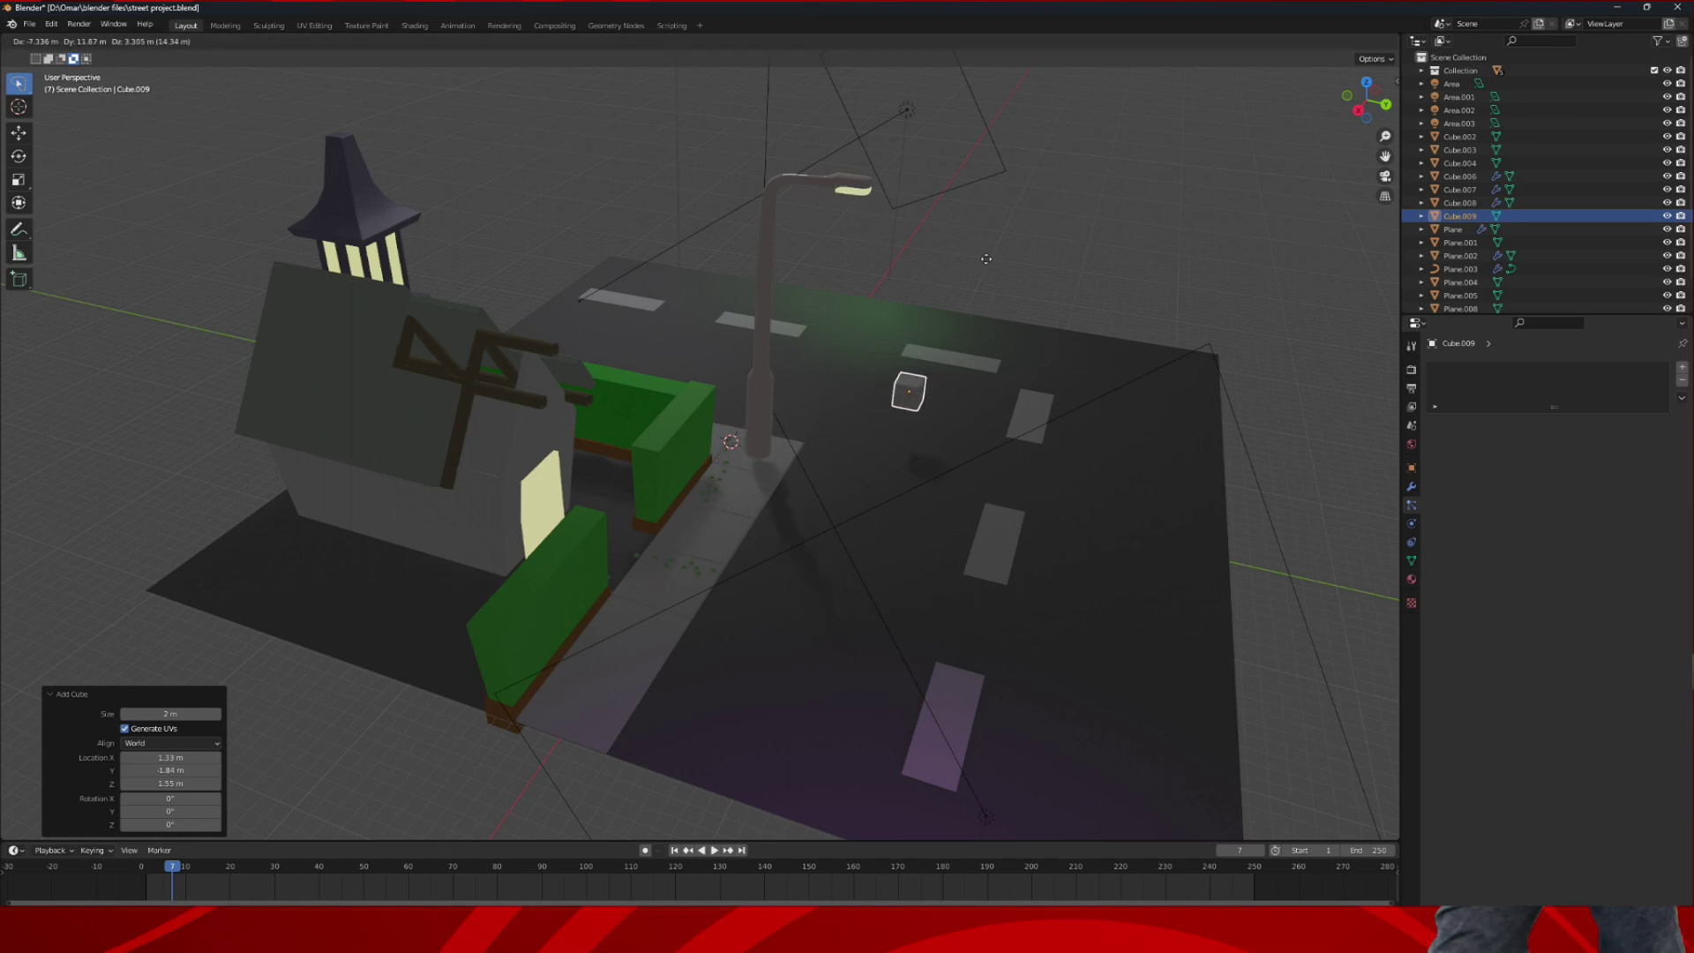
left_click(993, 265)
- In Edit Mode, inset the new cube's side face that points away from the lamp post by about 0.28 m
scroll(1031, 265, "up", 6)
left_click_drag(1386, 155, 807, 323)
scroll(937, 380, "up", 4)
middle_click_drag(935, 380, 769, 357)
scroll(768, 356, "down", 2)
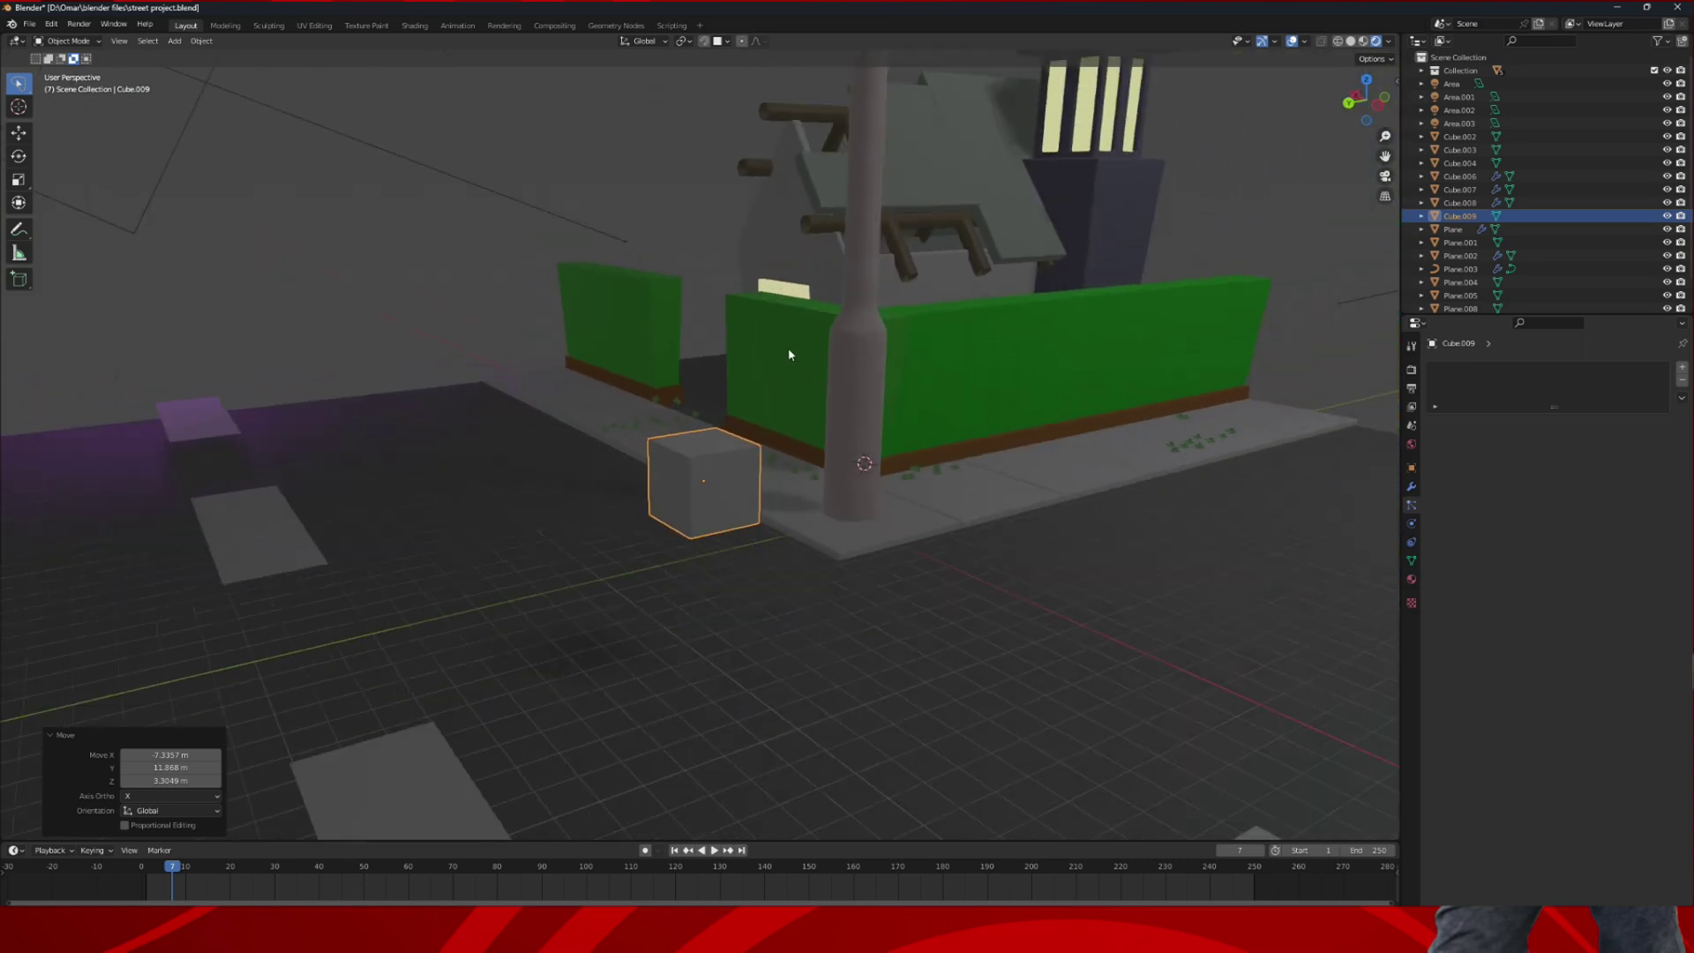
left_click(66, 40)
left_click(66, 72)
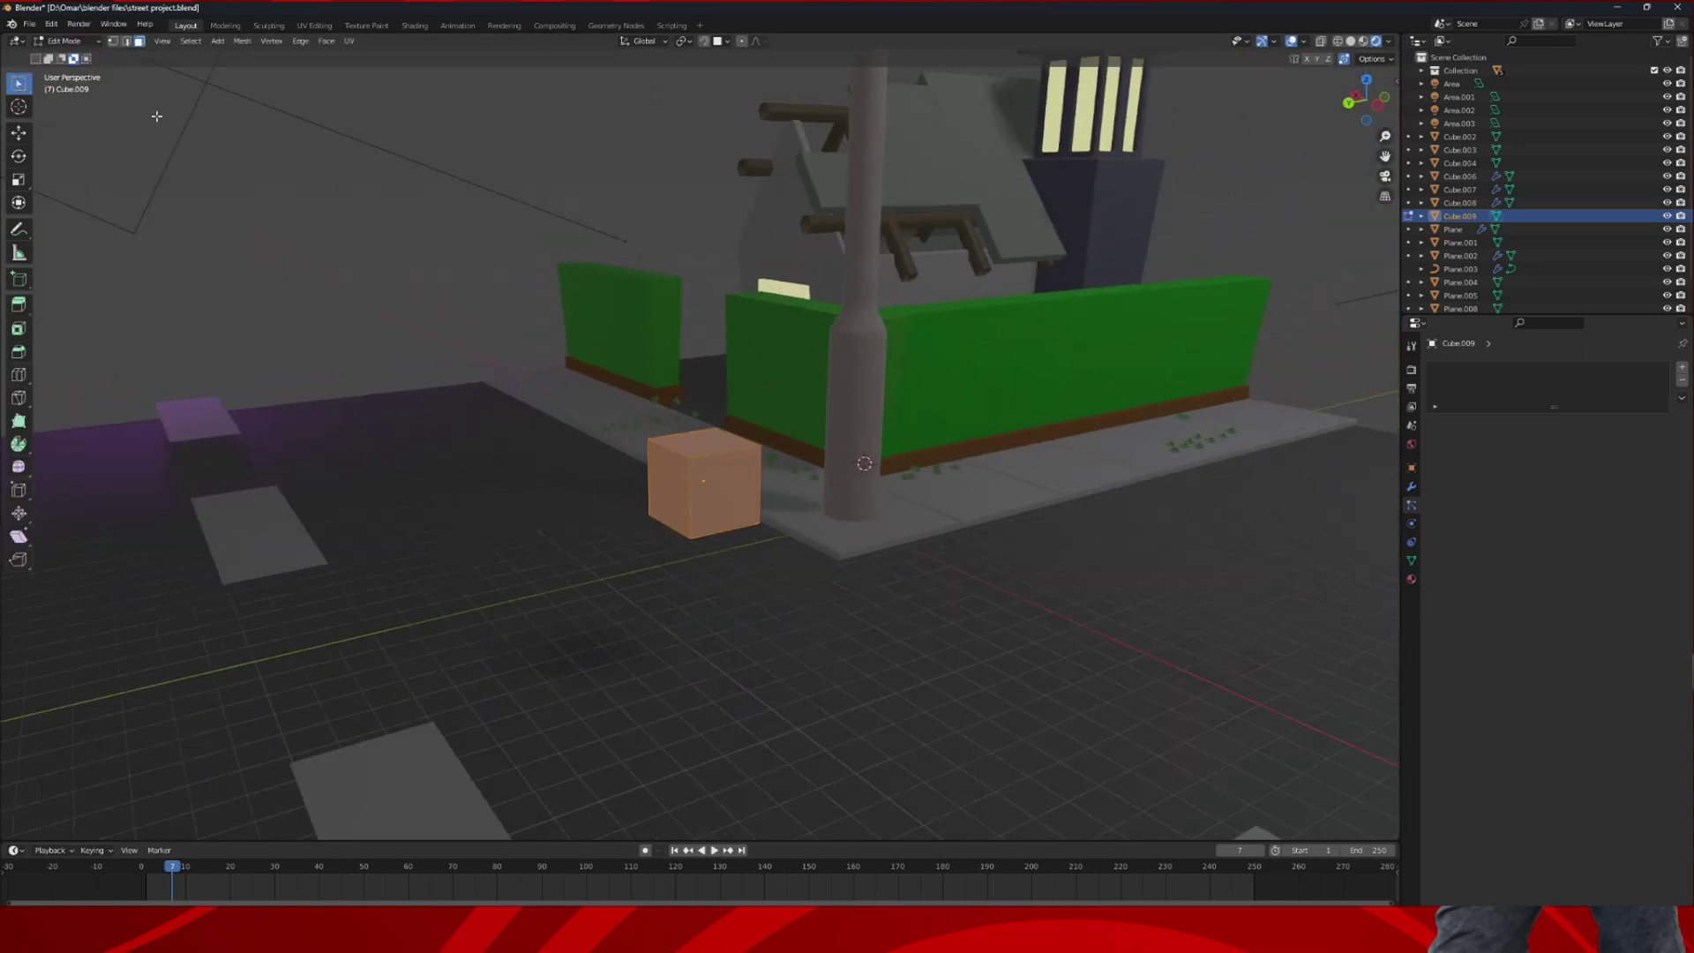
left_click(668, 487)
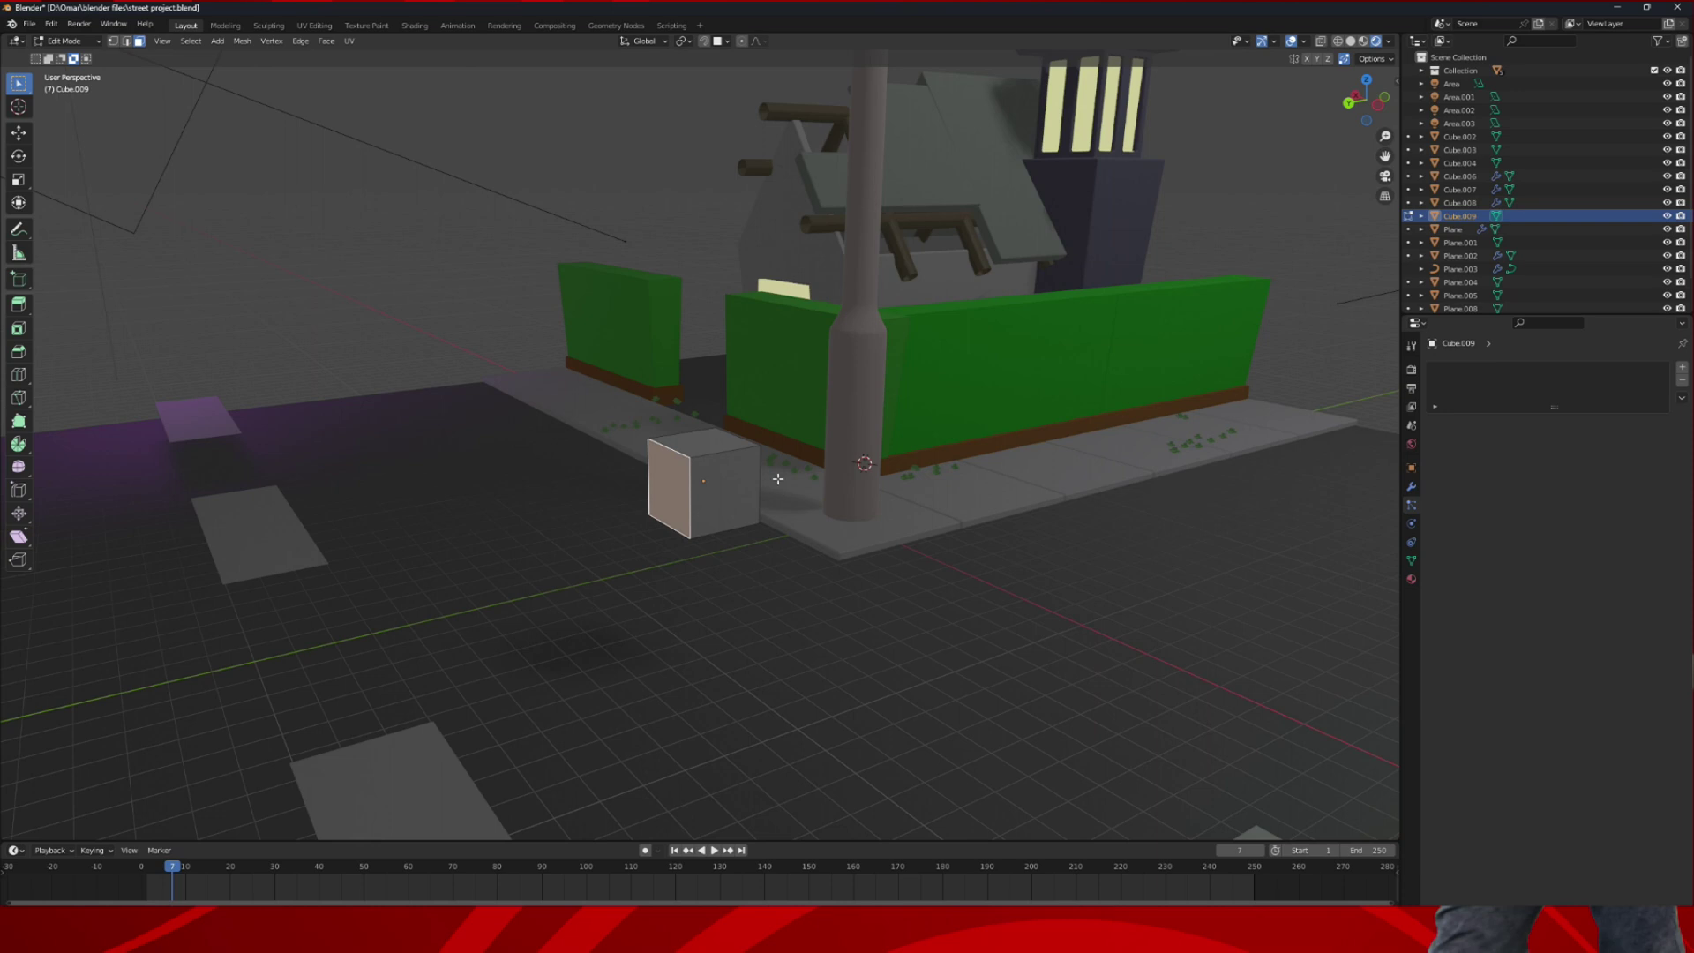
key("i")
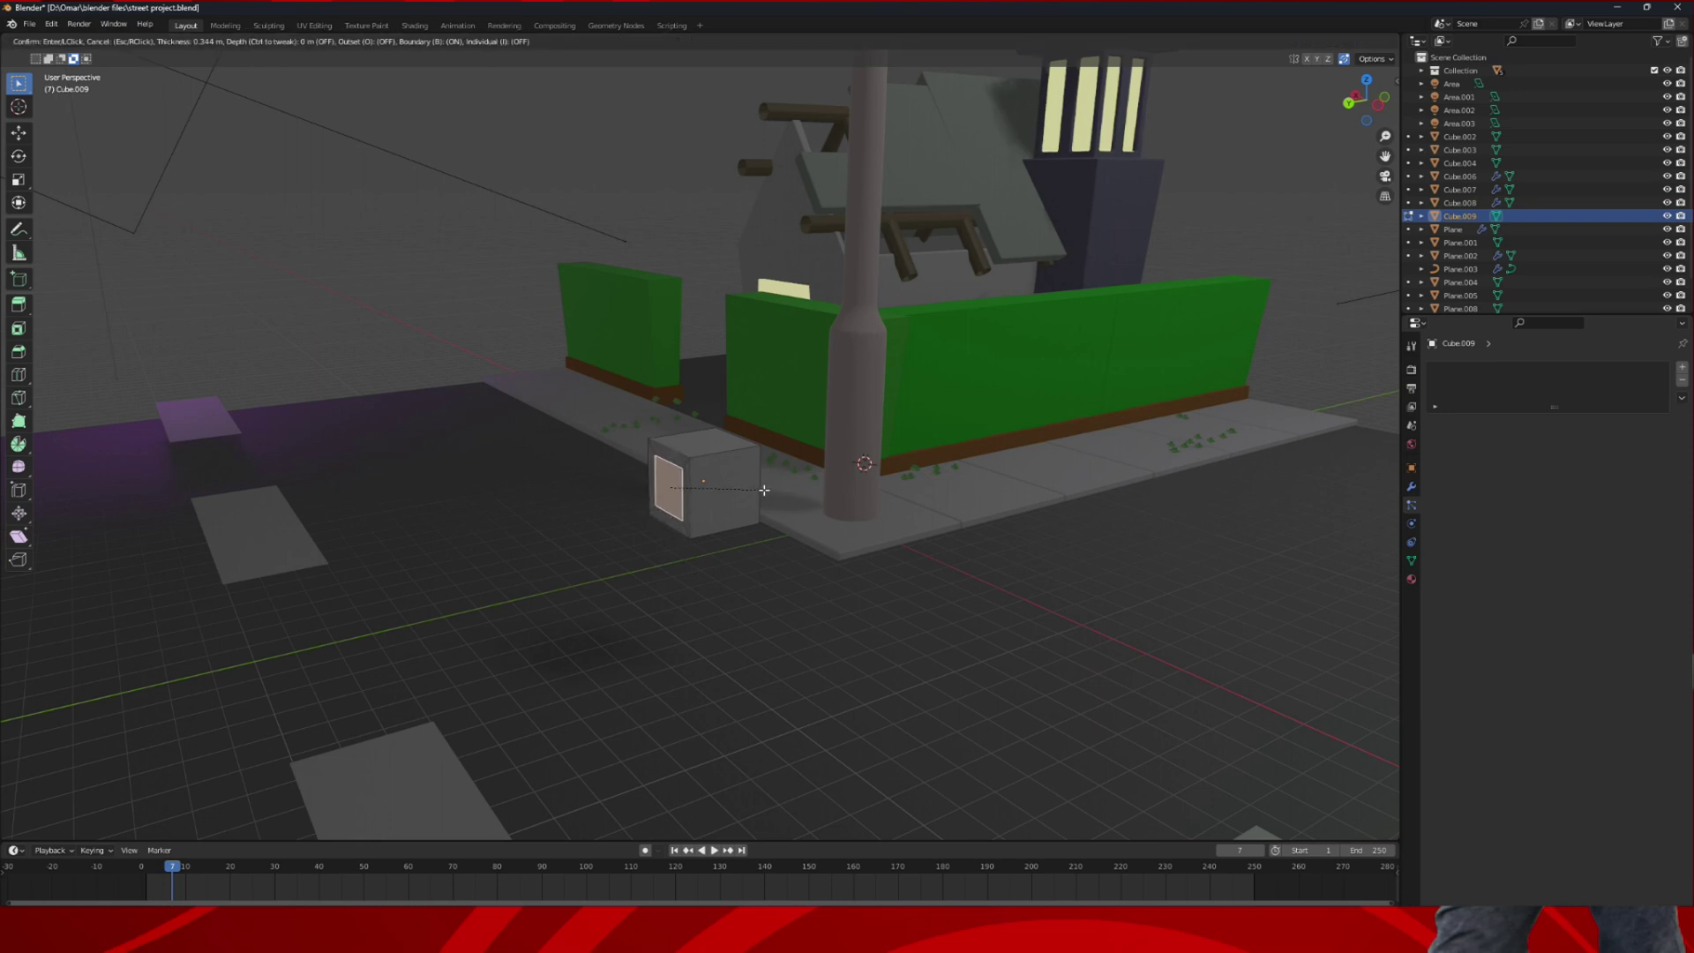
left_click(767, 490)
- Lower the inset face about 0.22 m along Z and extrude it outward about 1.09 m
key("g")
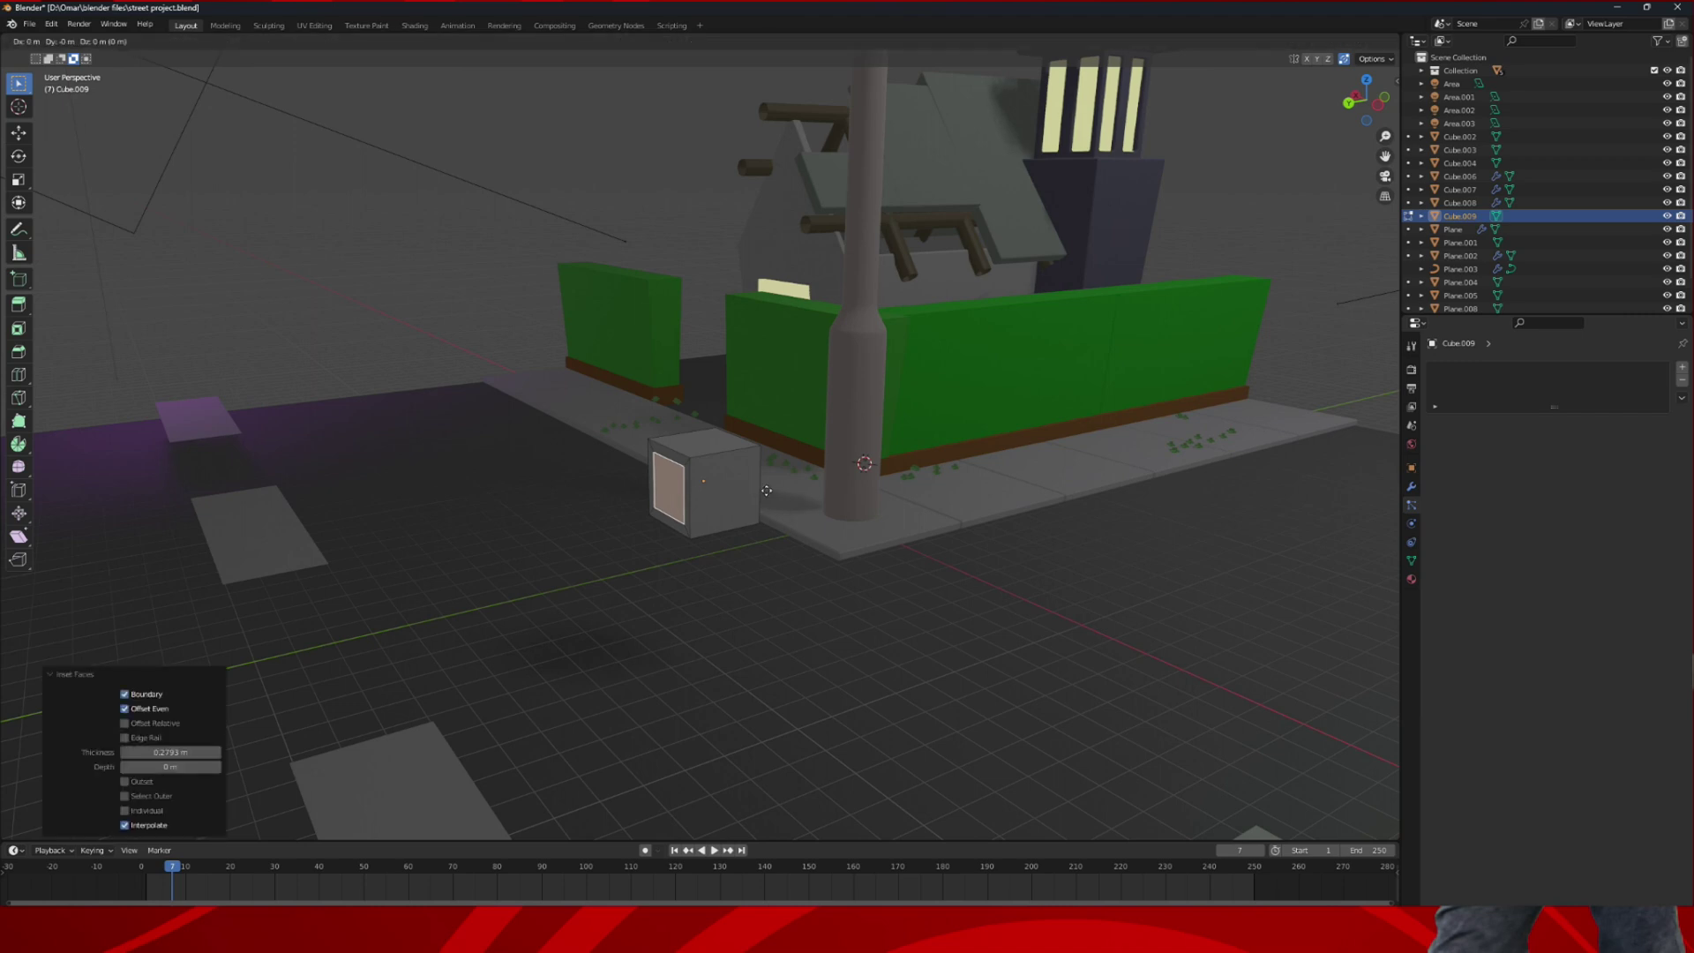
key("z")
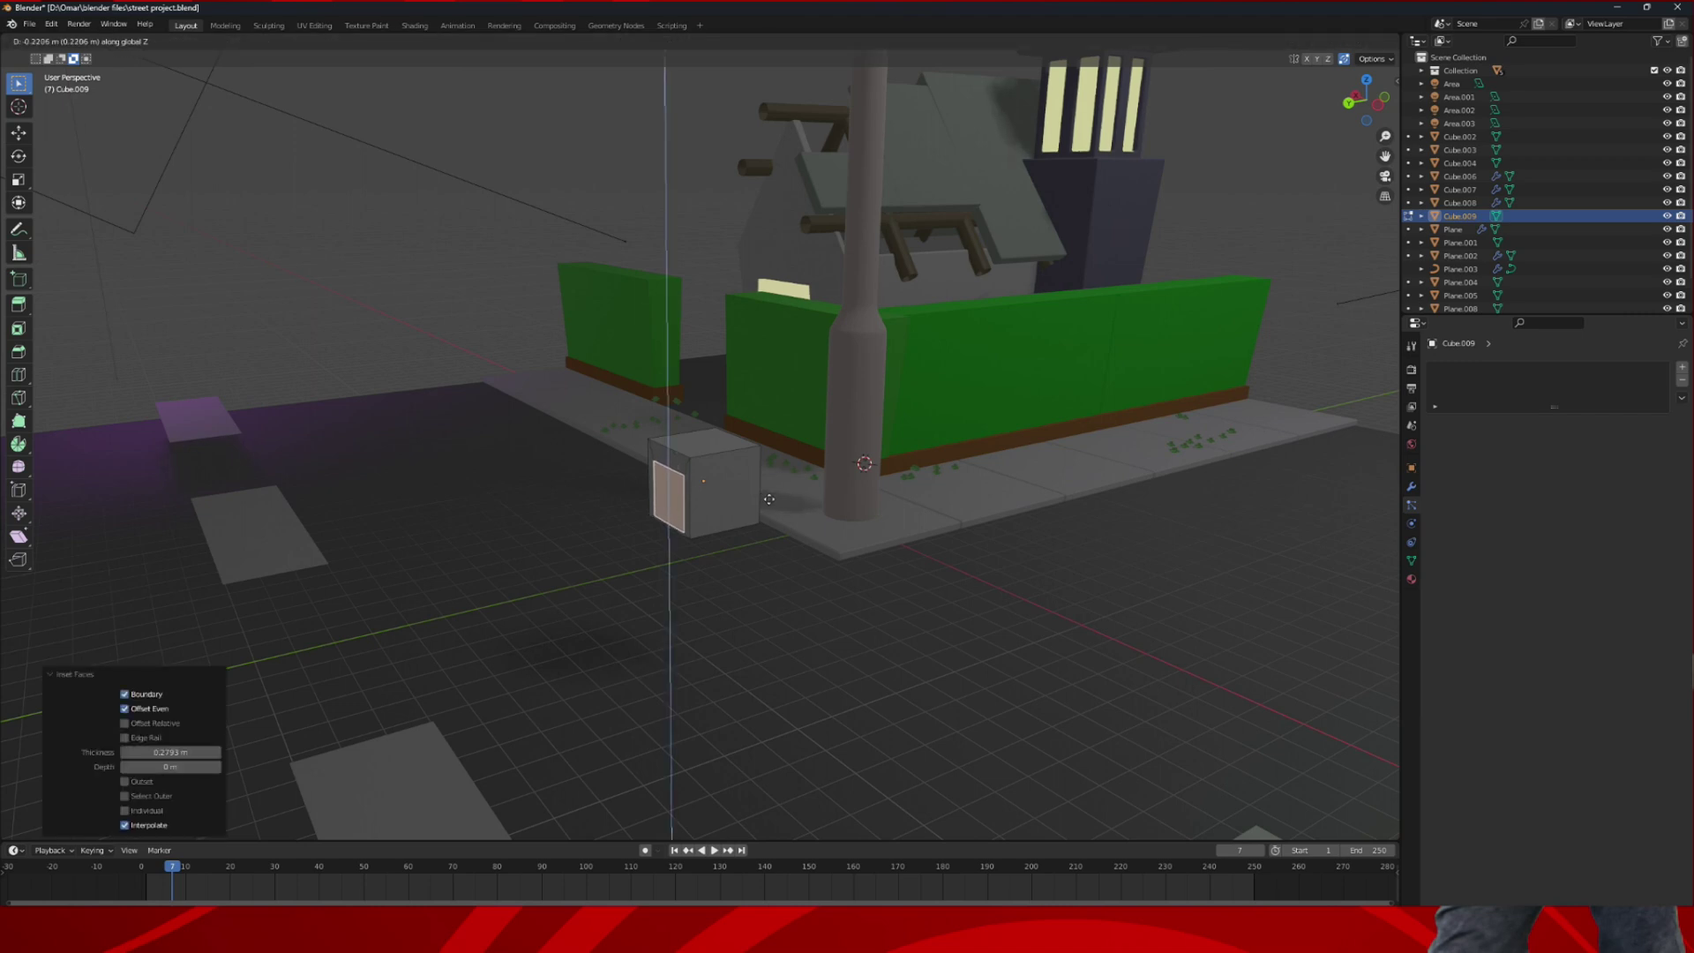
left_click(770, 500)
middle_click_drag(770, 500, 746, 477)
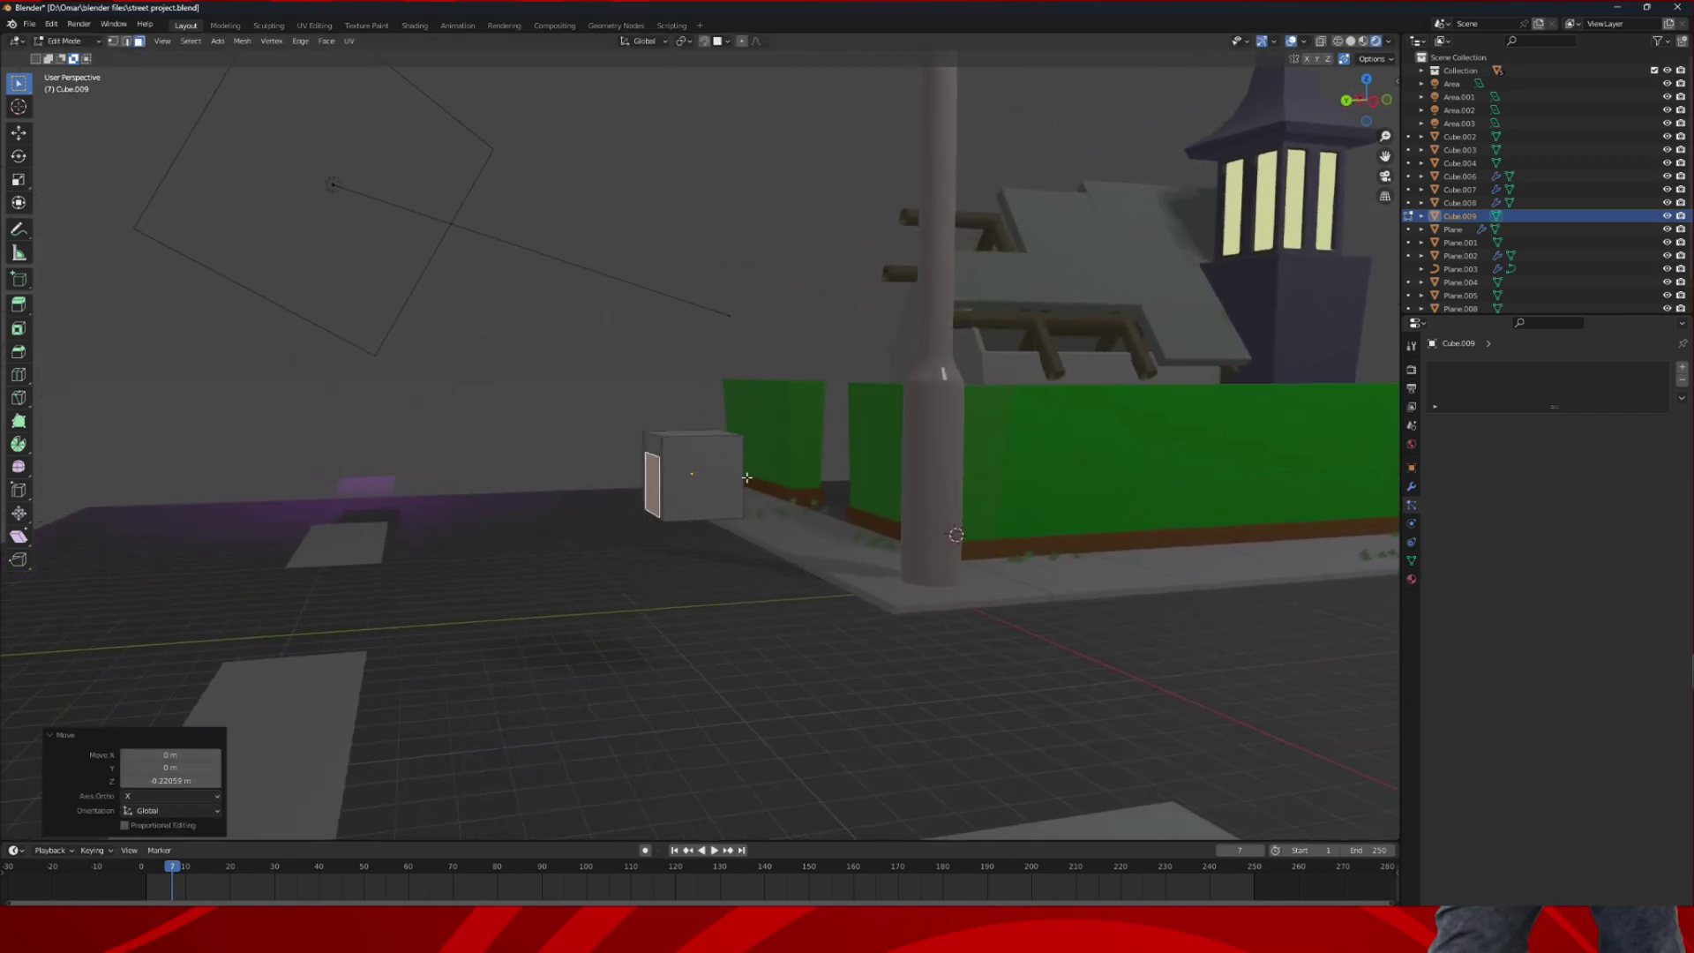
key("e")
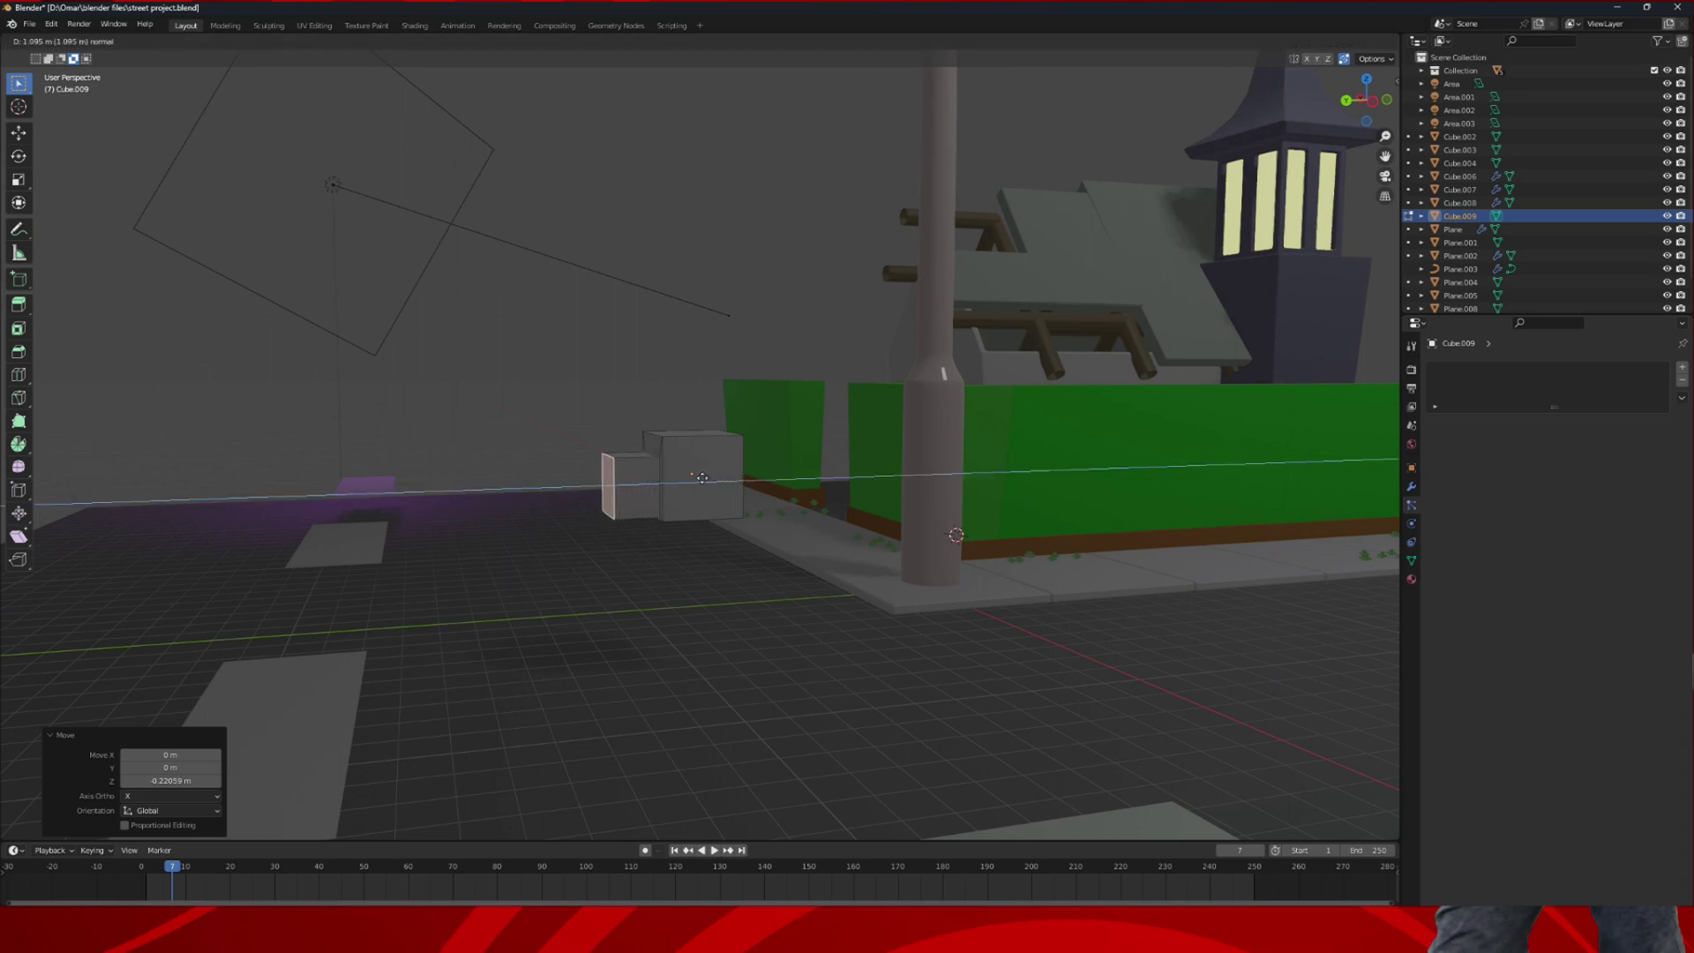
left_click(703, 477)
middle_click_drag(703, 477, 573, 472)
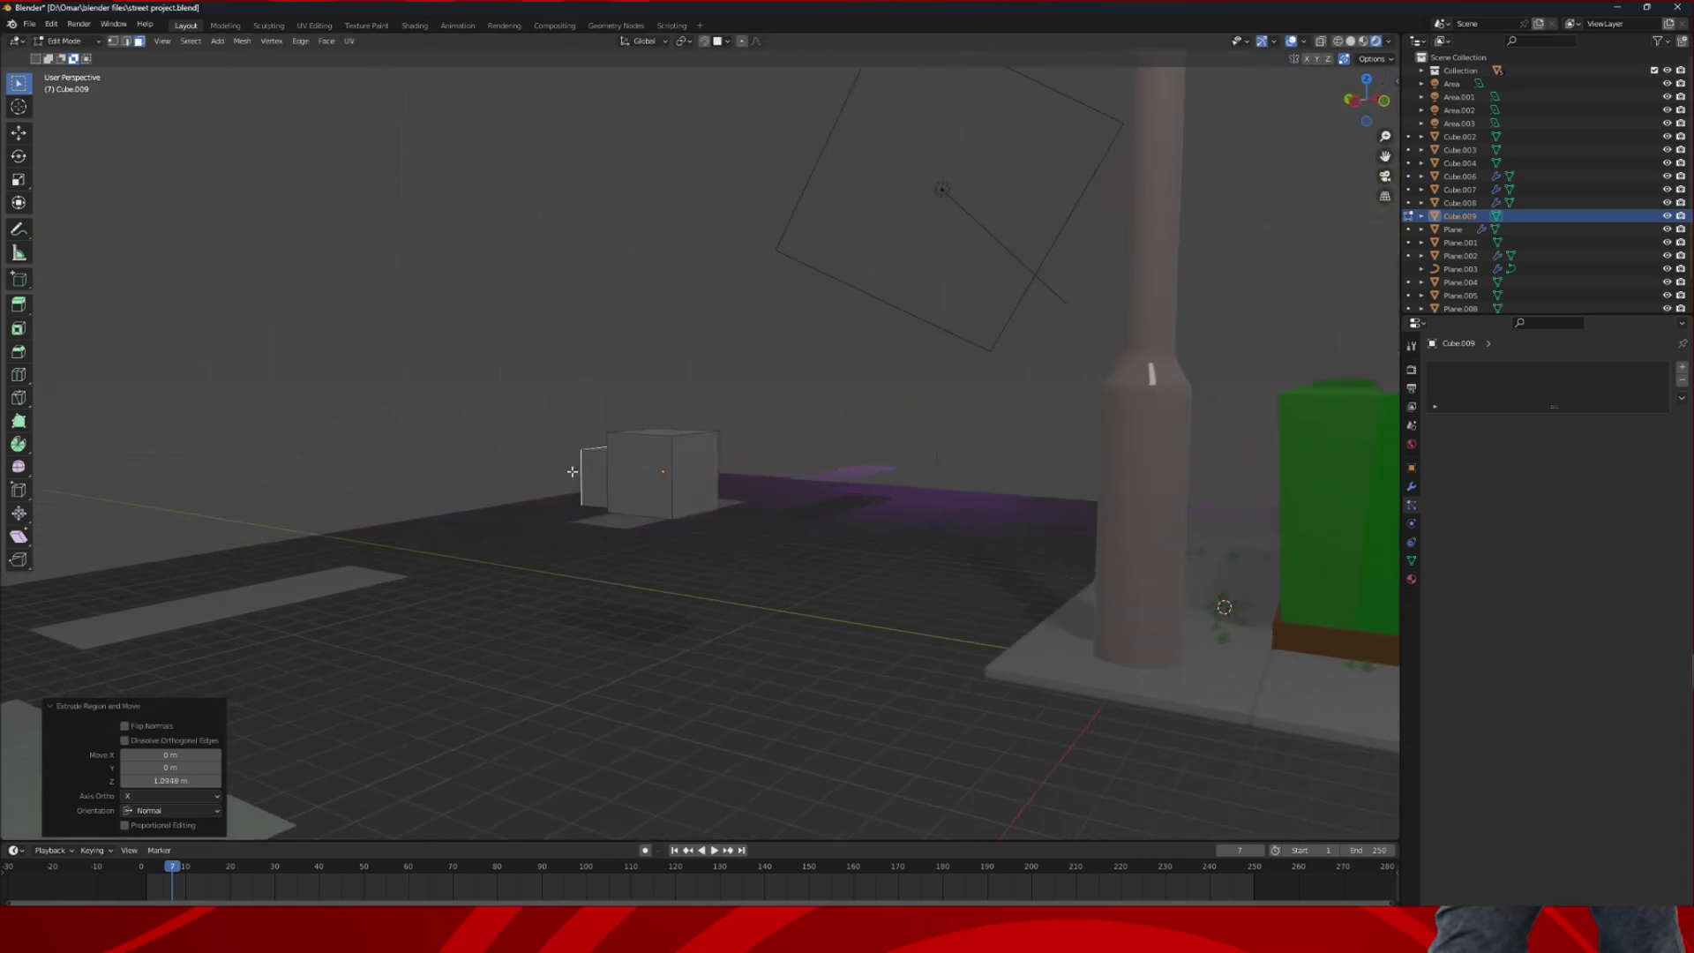
- Inset the cube's side face opposite the existing extrusion by about 0.35 m
left_click(699, 469)
key("i")
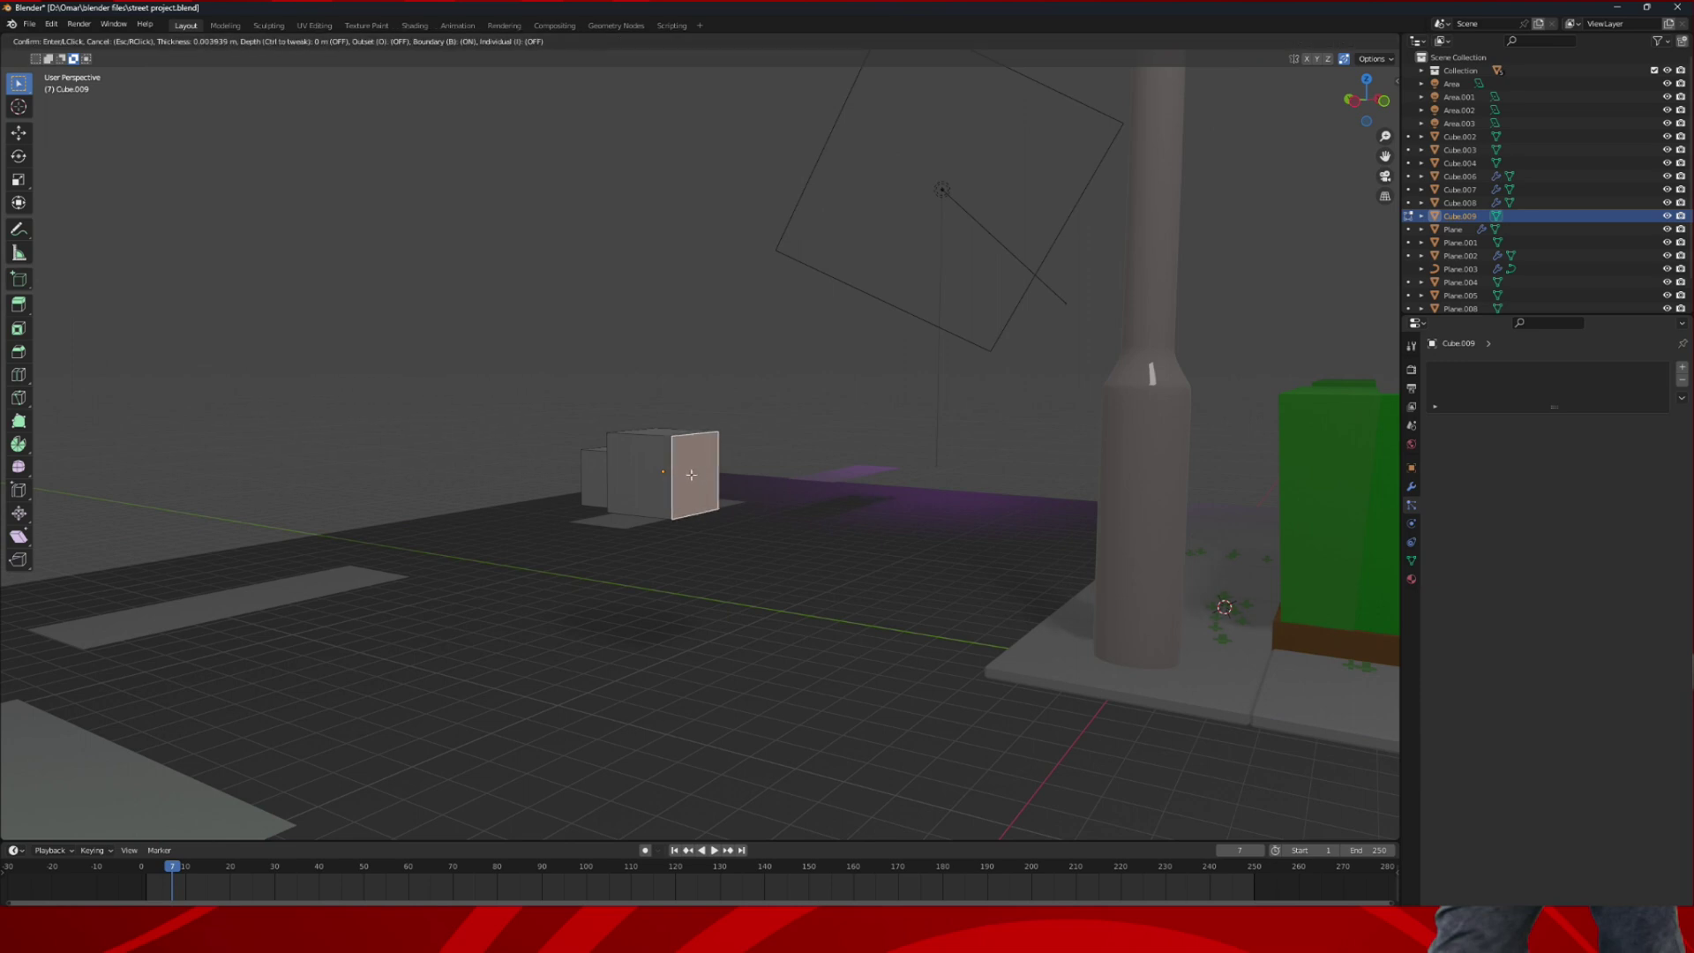
left_click(1039, 272)
key("i")
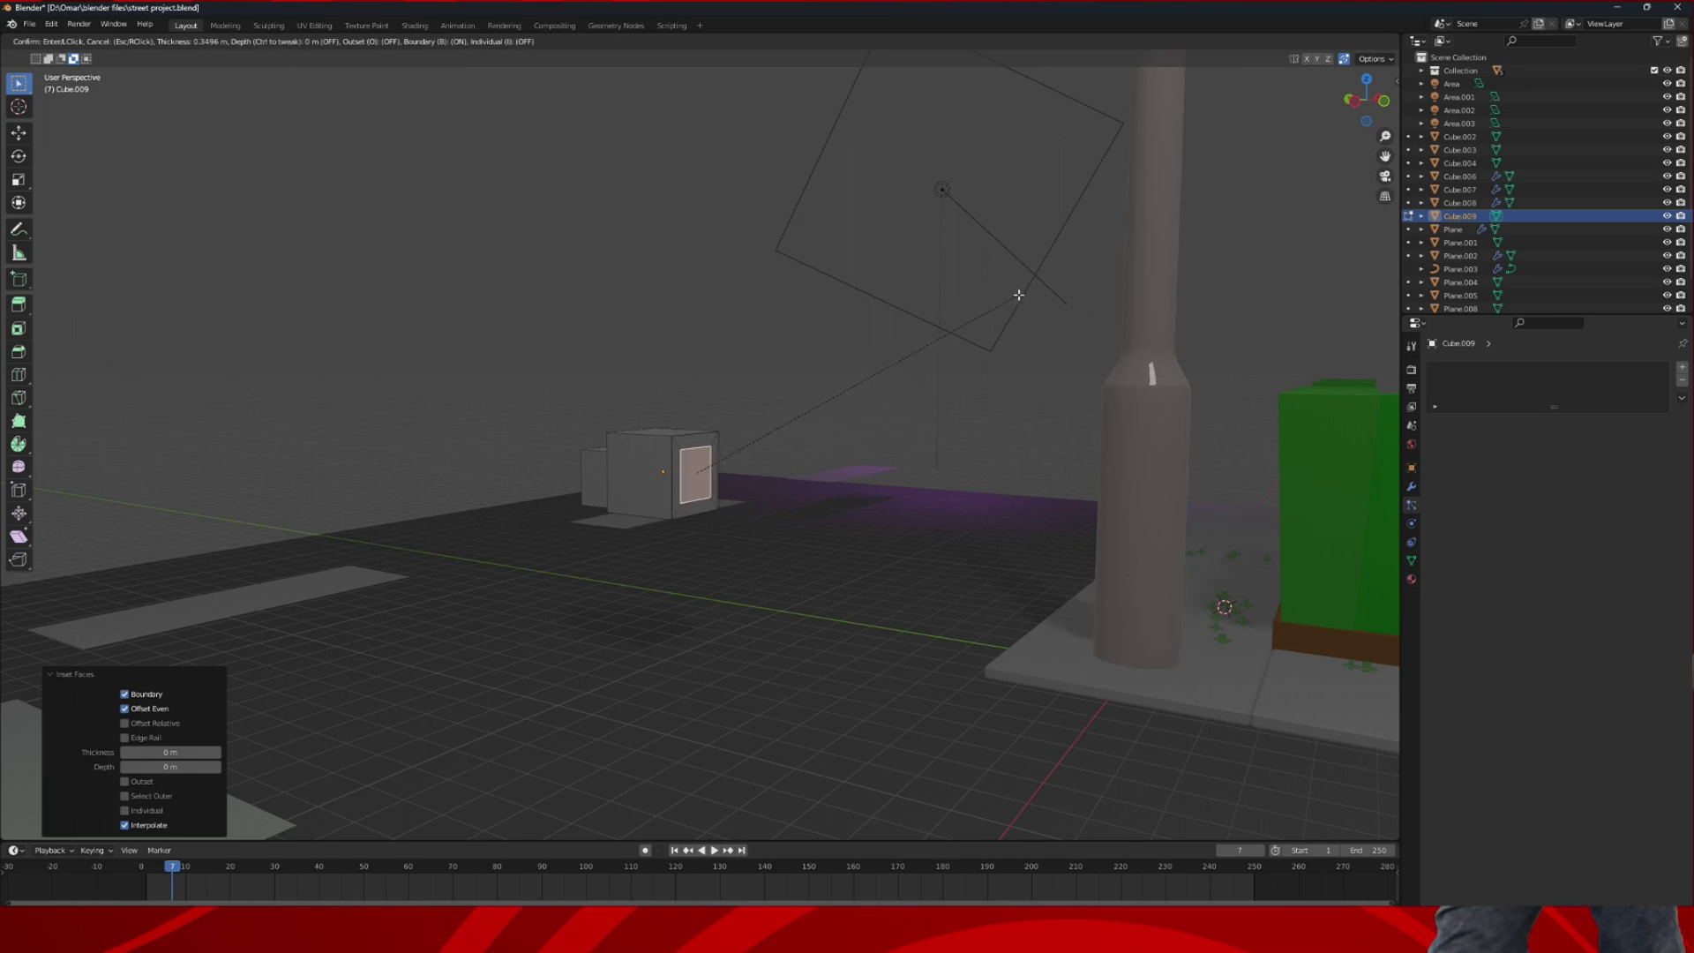
left_click(1019, 294)
- Lower the inset face about 0.3 m along Z and extrude it outward about 1.09 m
key("g")
key("z")
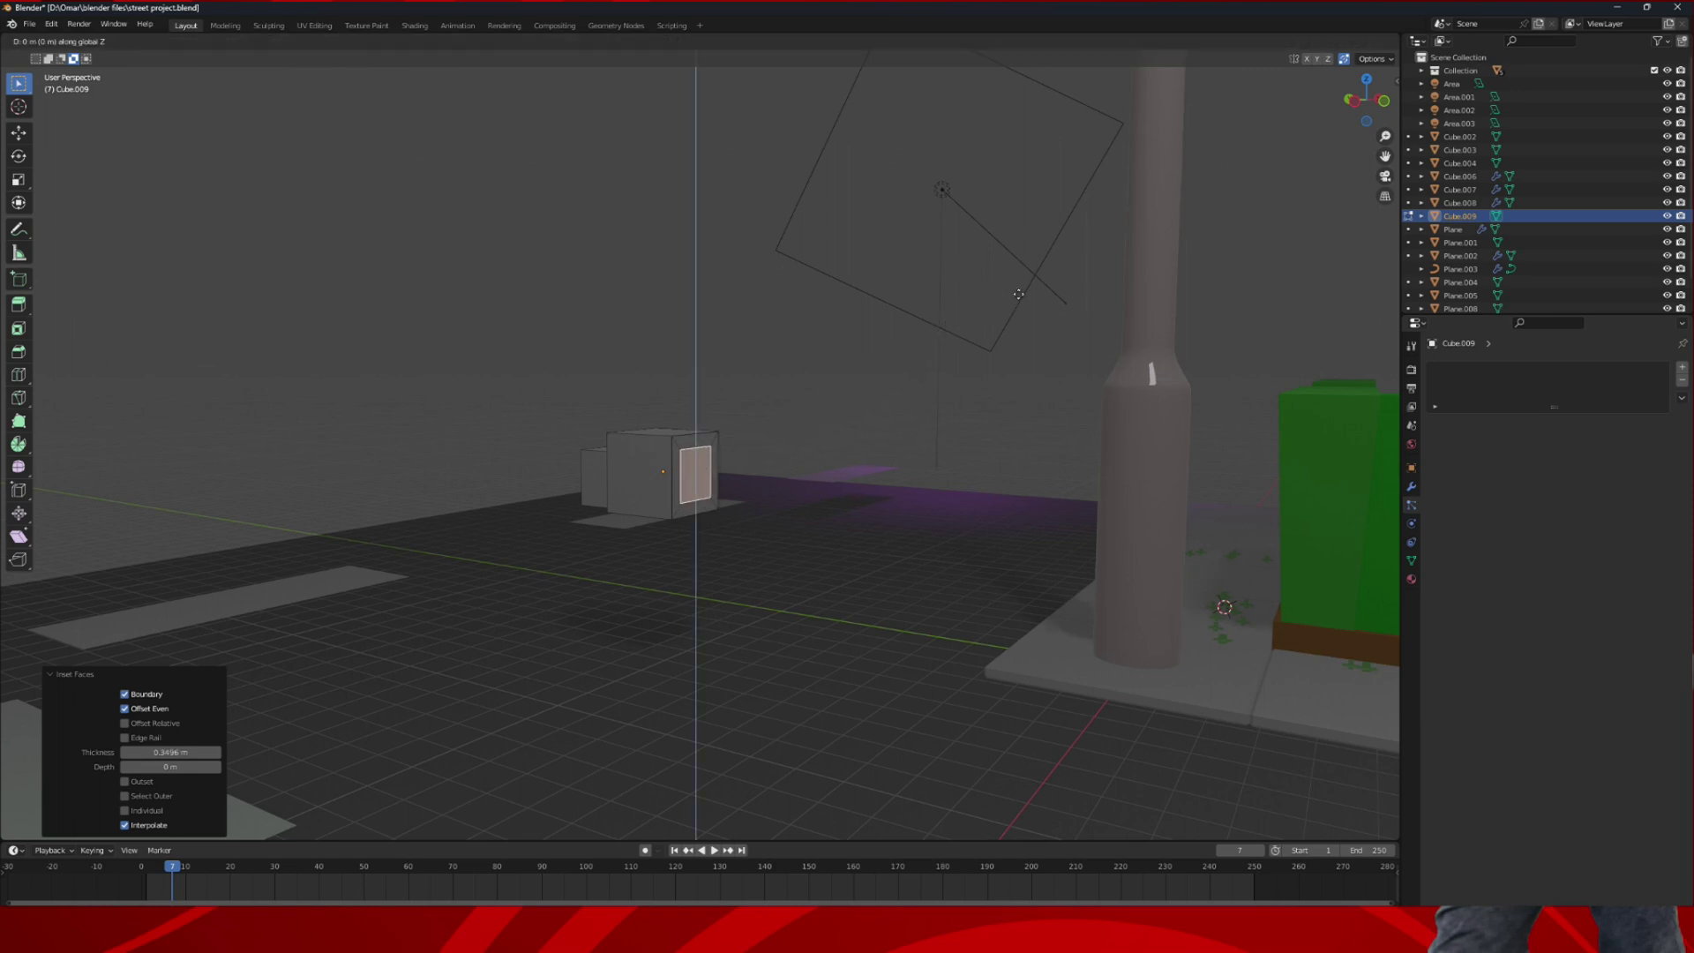
left_click(1021, 305)
key("e")
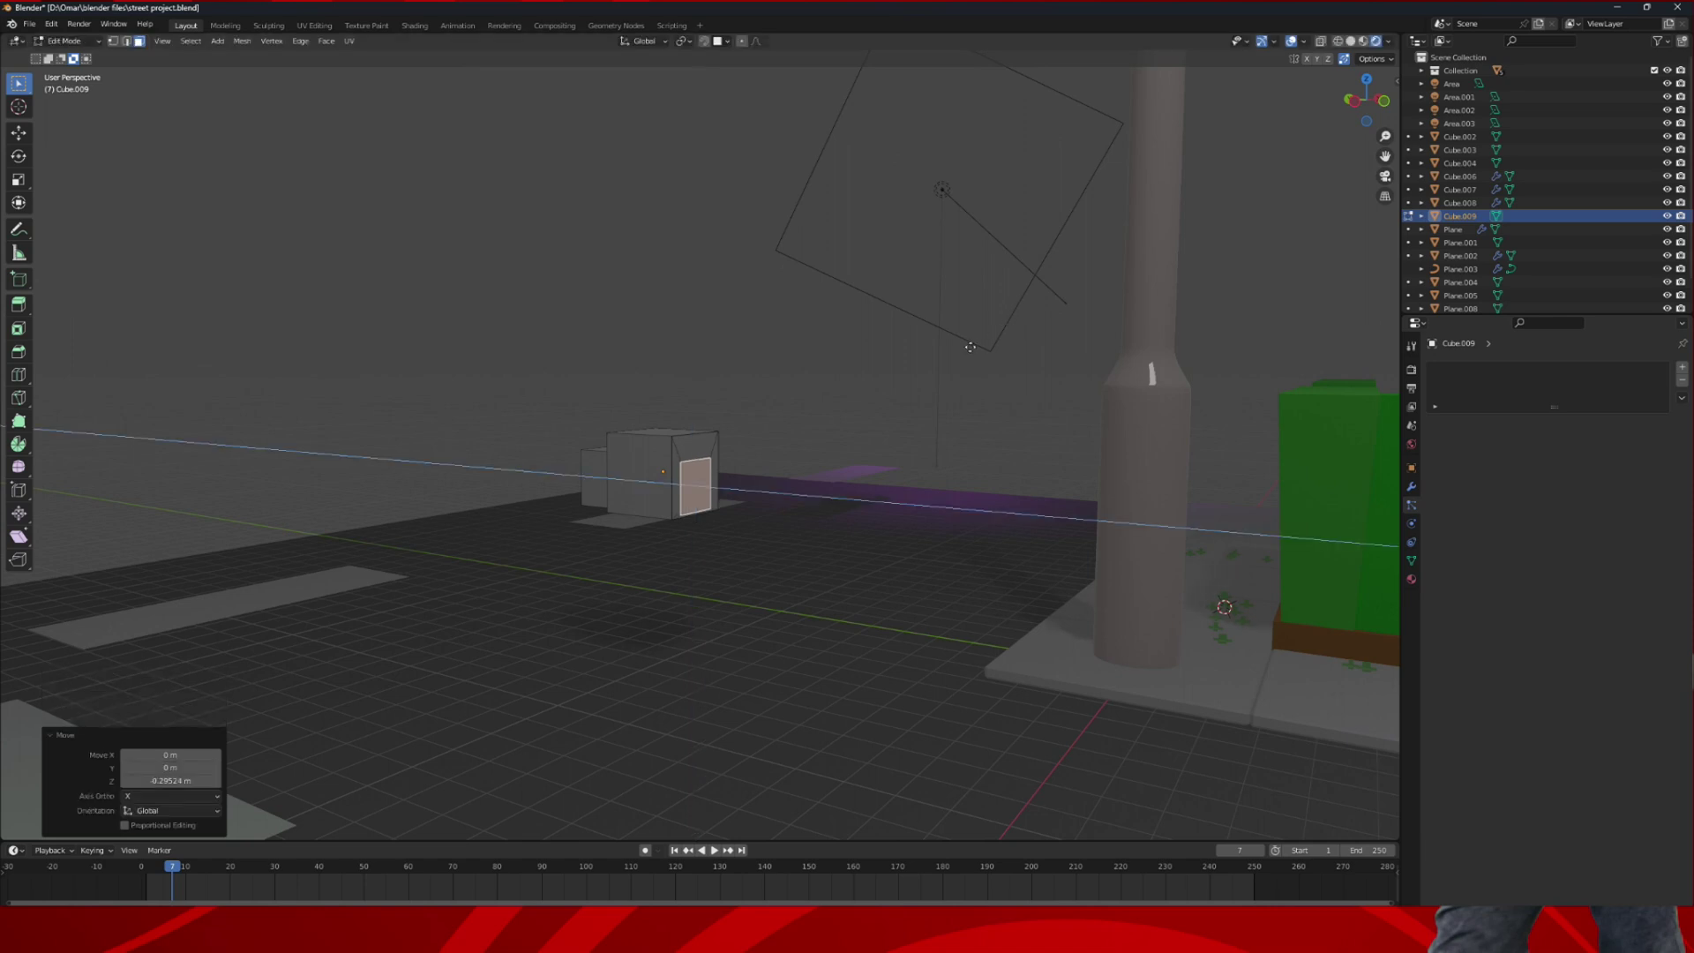
left_click(977, 348)
middle_click_drag(978, 349, 800, 402)
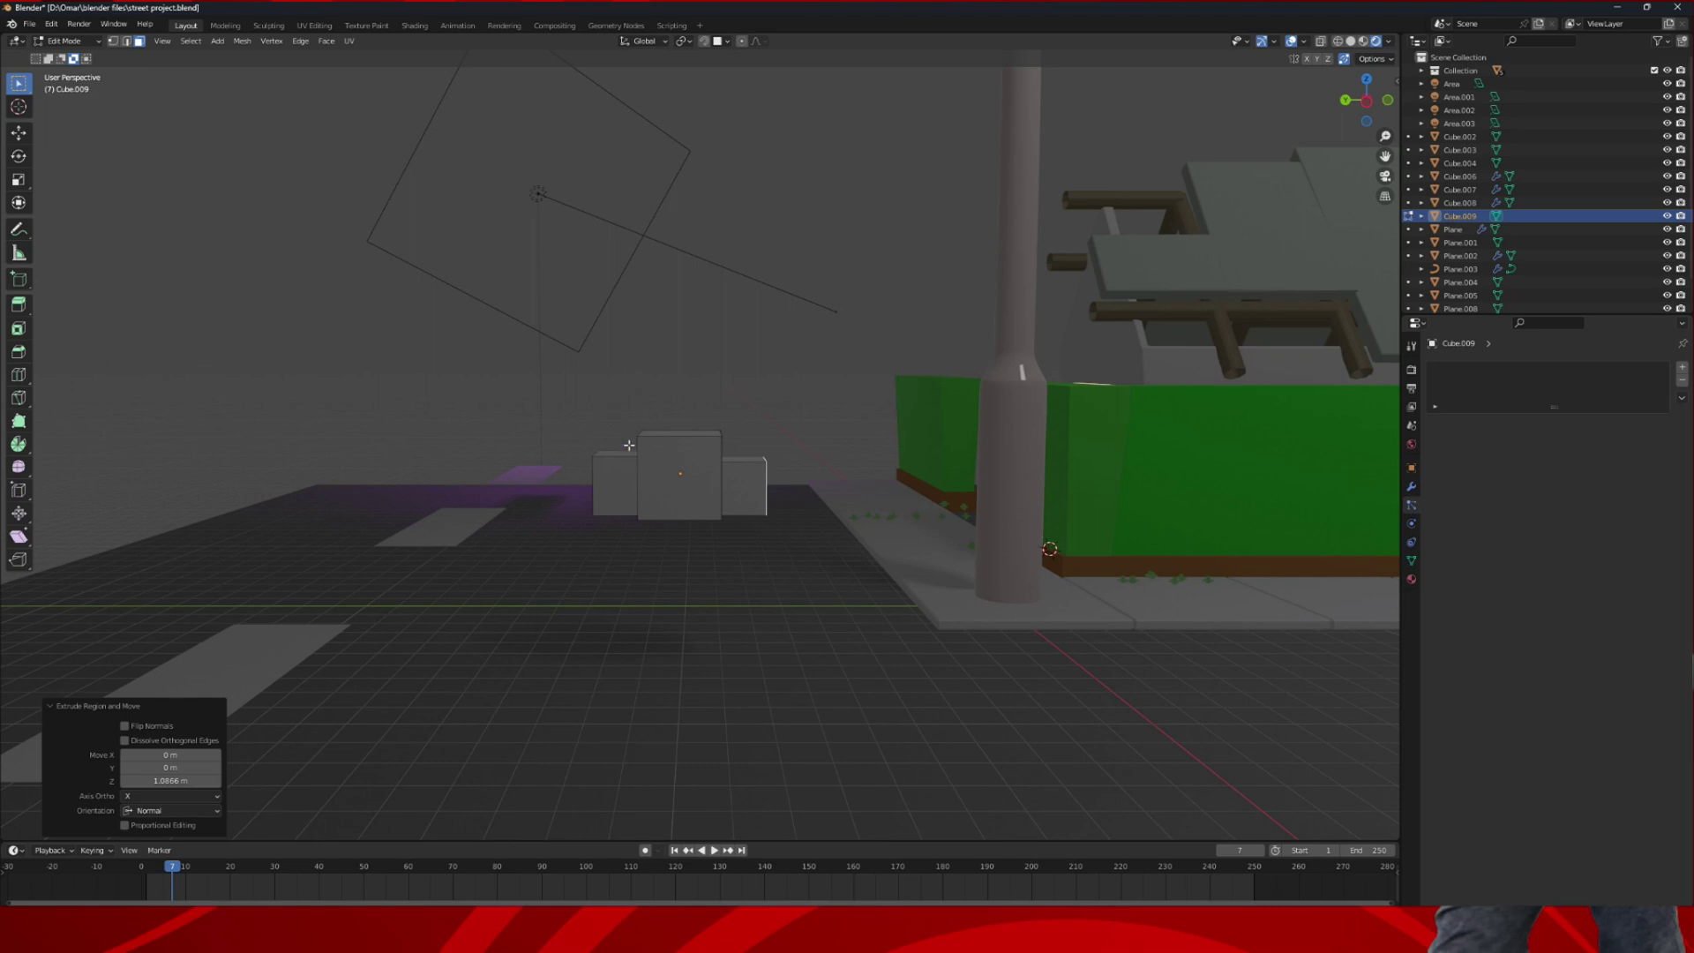
- In Object Mode, add a Subdivision Surface modifier with viewport level 2 to the car-shaped block and shade it smooth
left_click(65, 41)
left_click(65, 55)
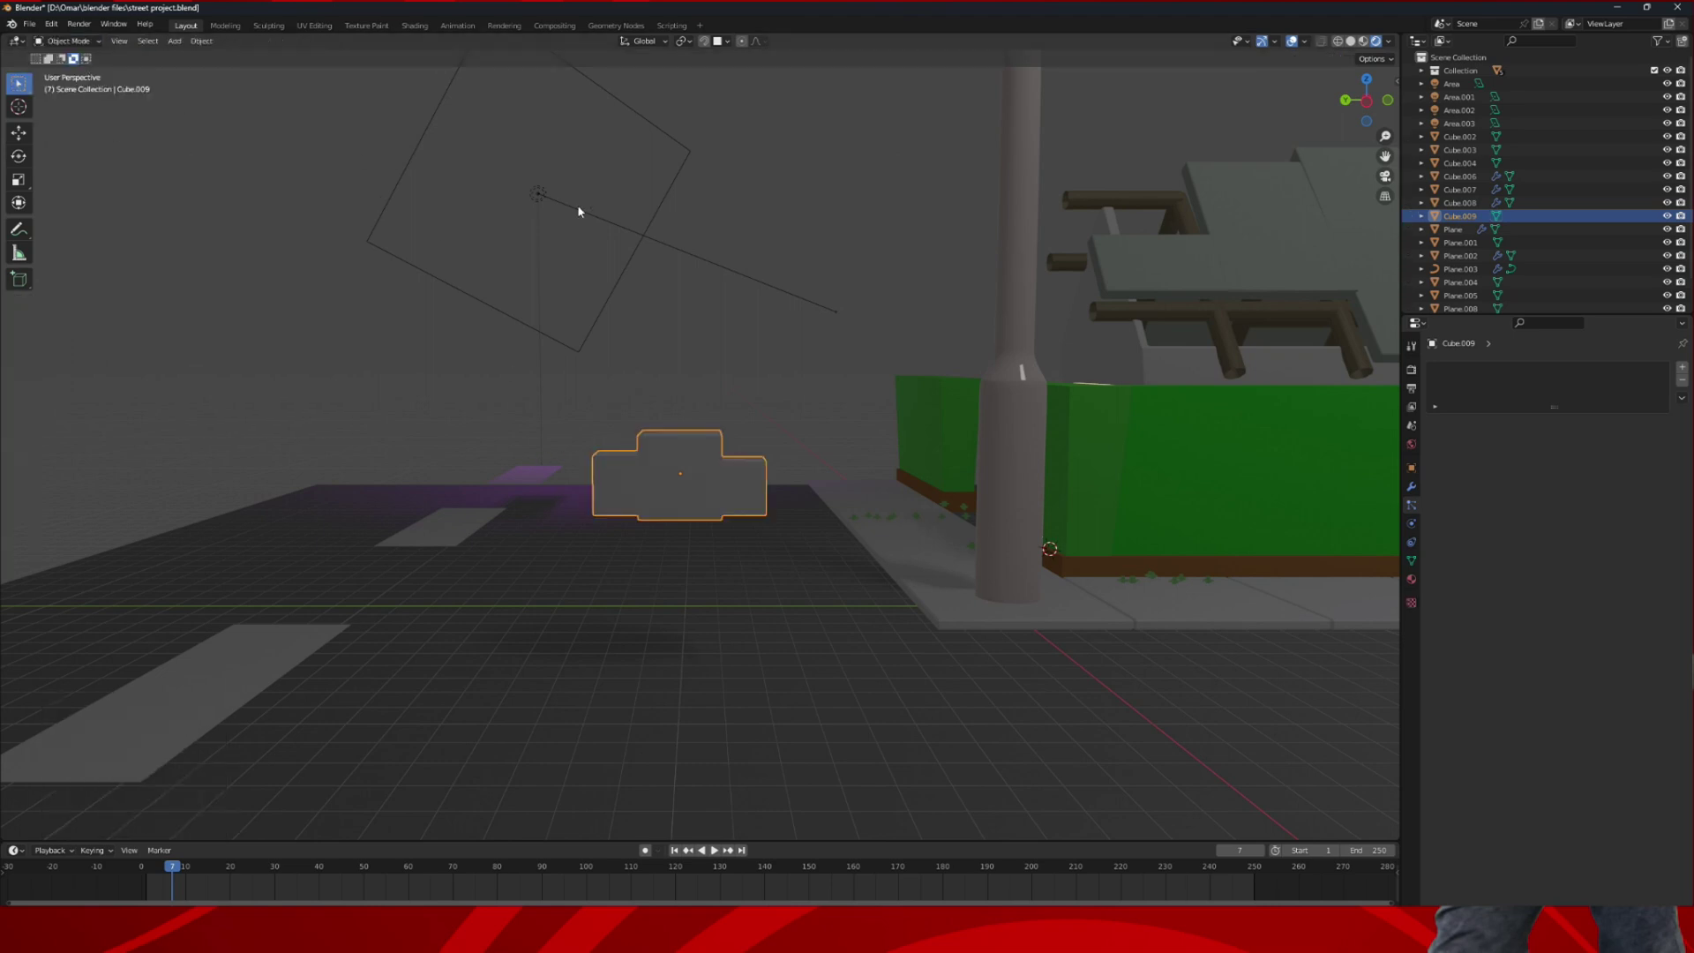
left_click(1412, 486)
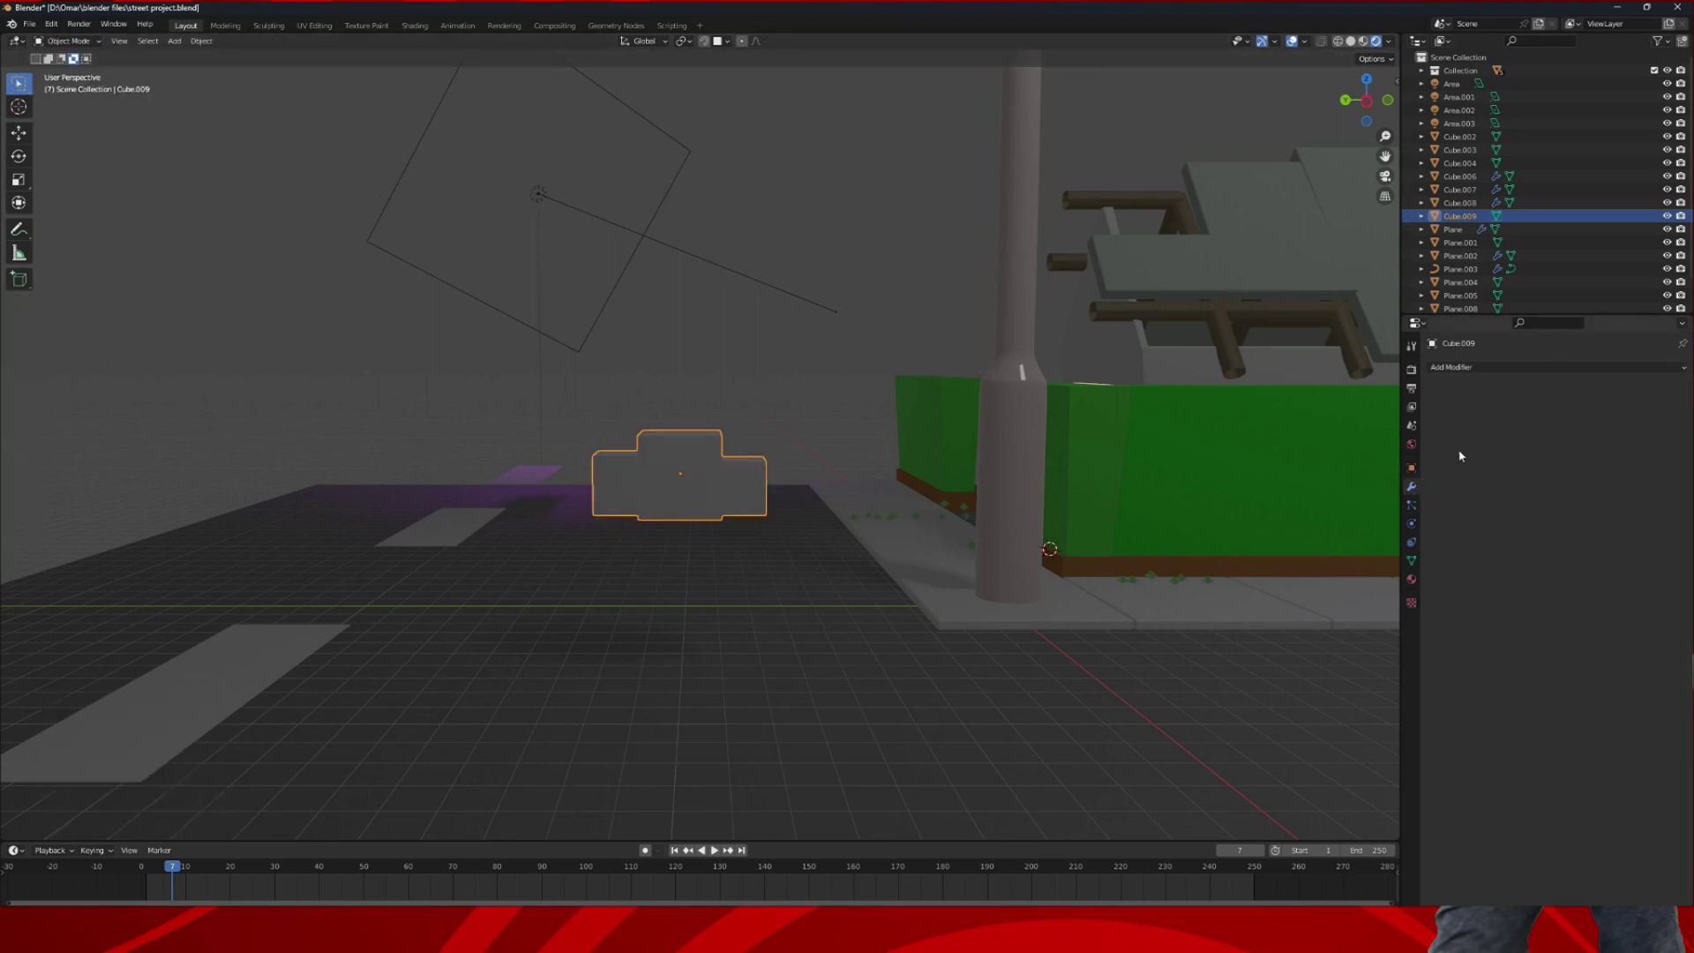
left_click(1676, 370)
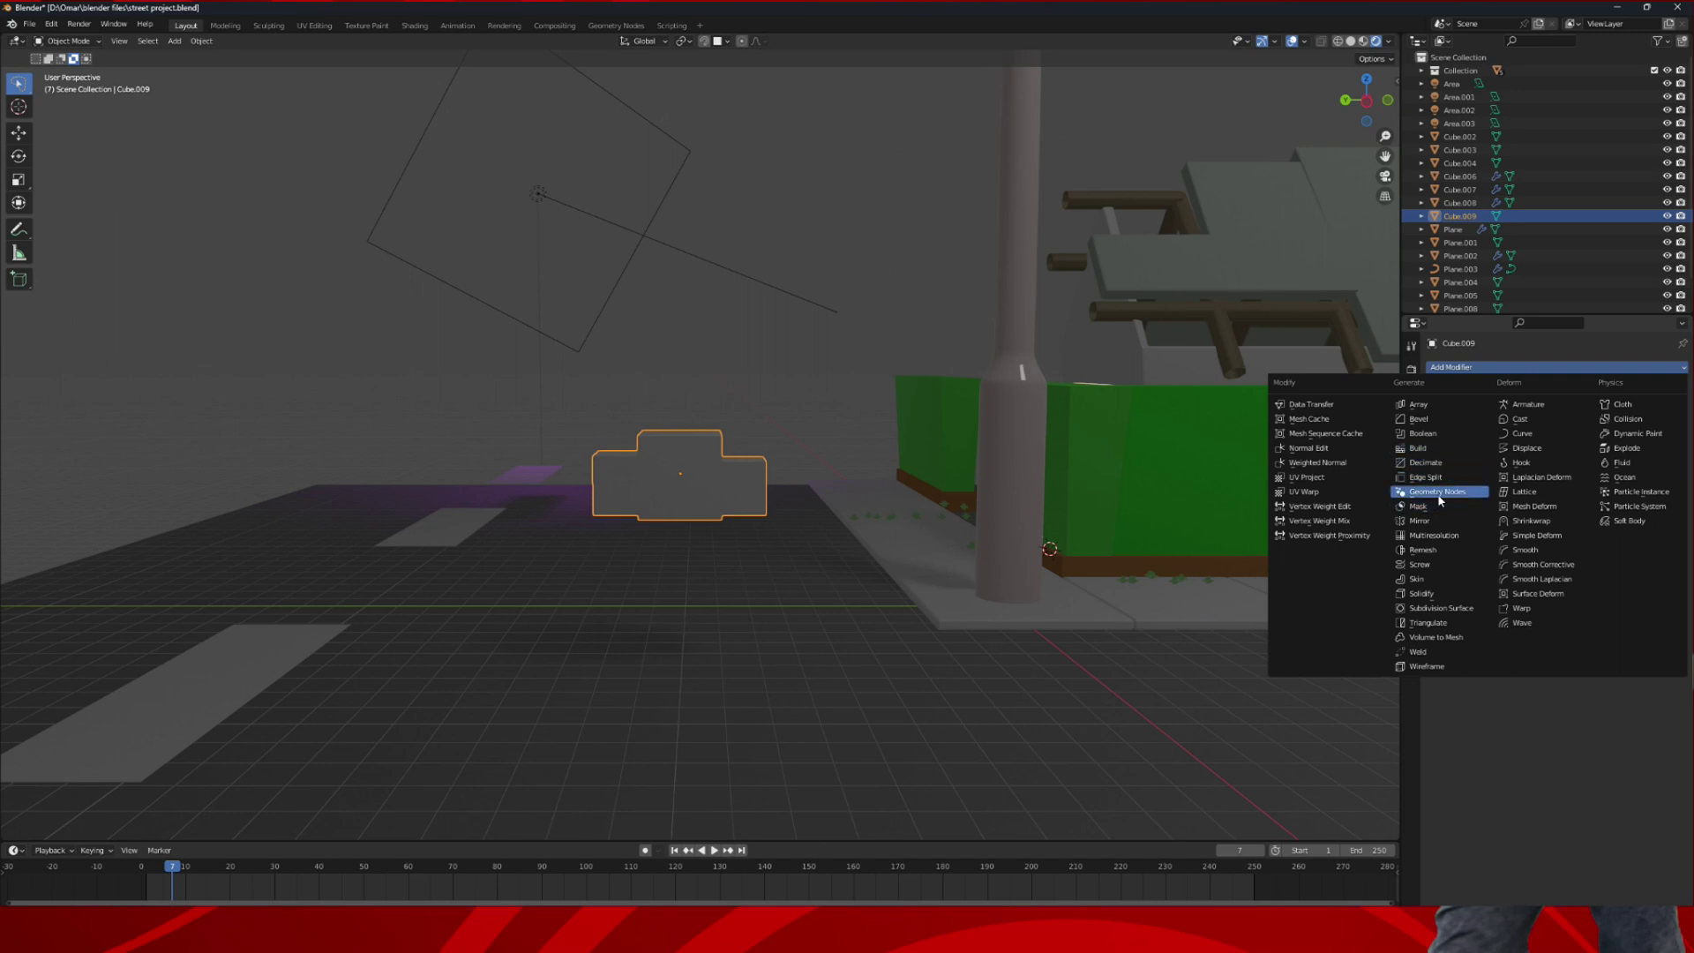
left_click(1440, 608)
middle_click_drag(1195, 507, 1121, 472)
left_click(1666, 426)
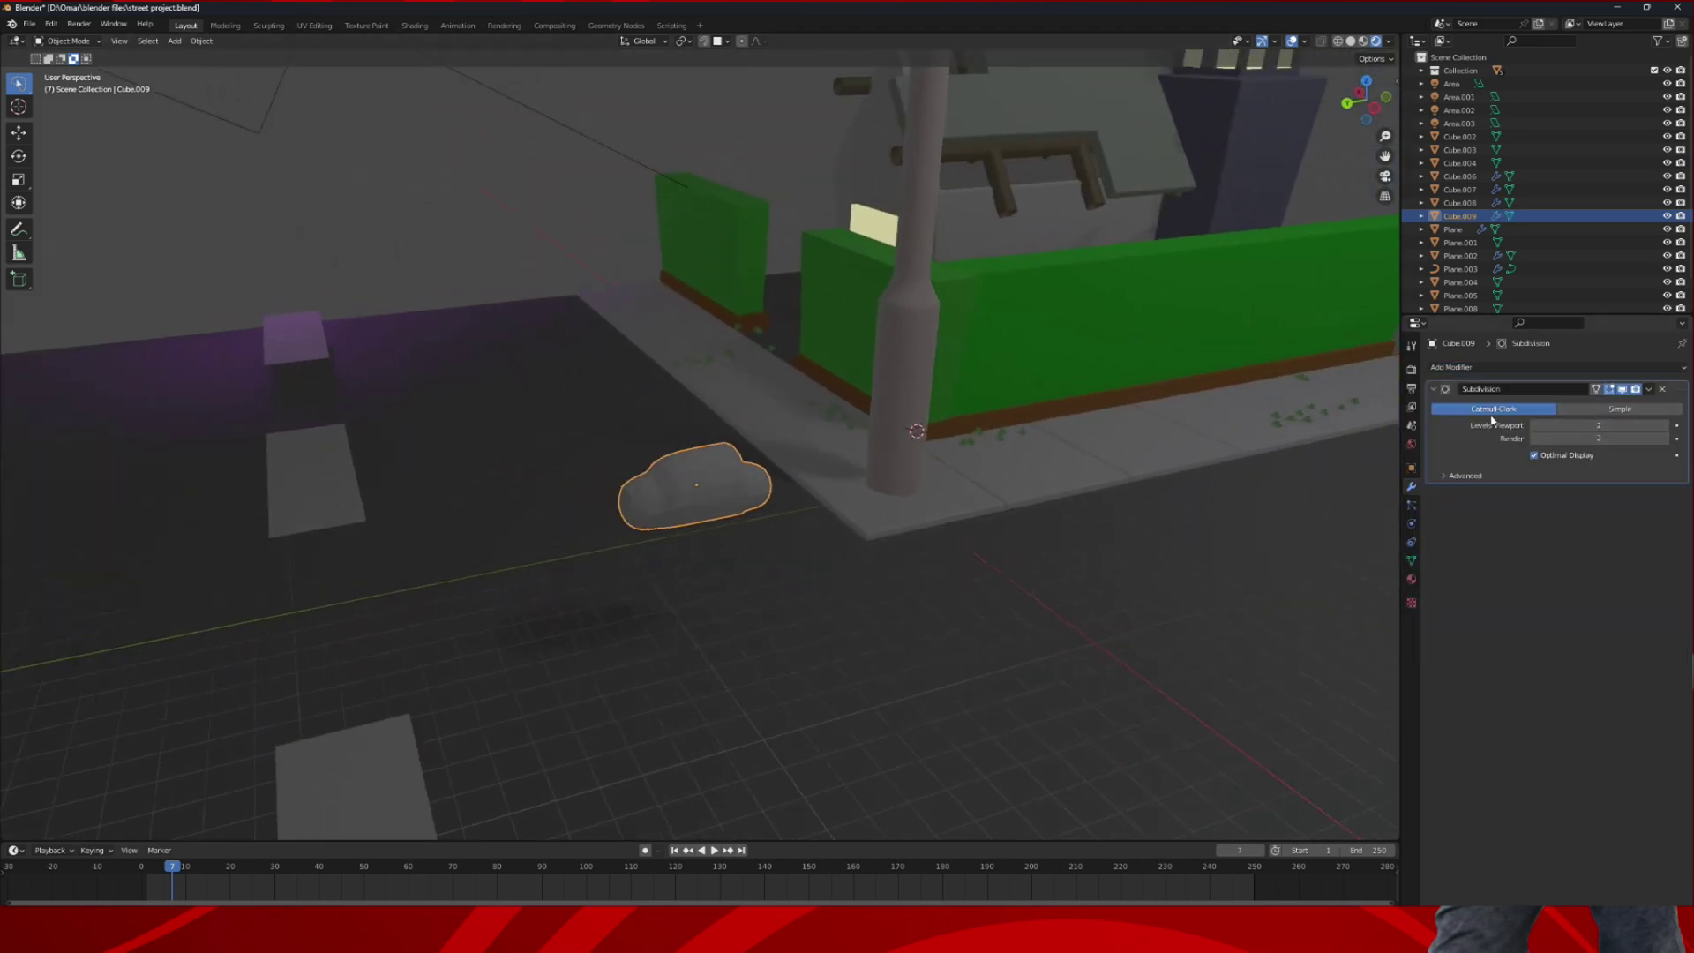
right_click(671, 468)
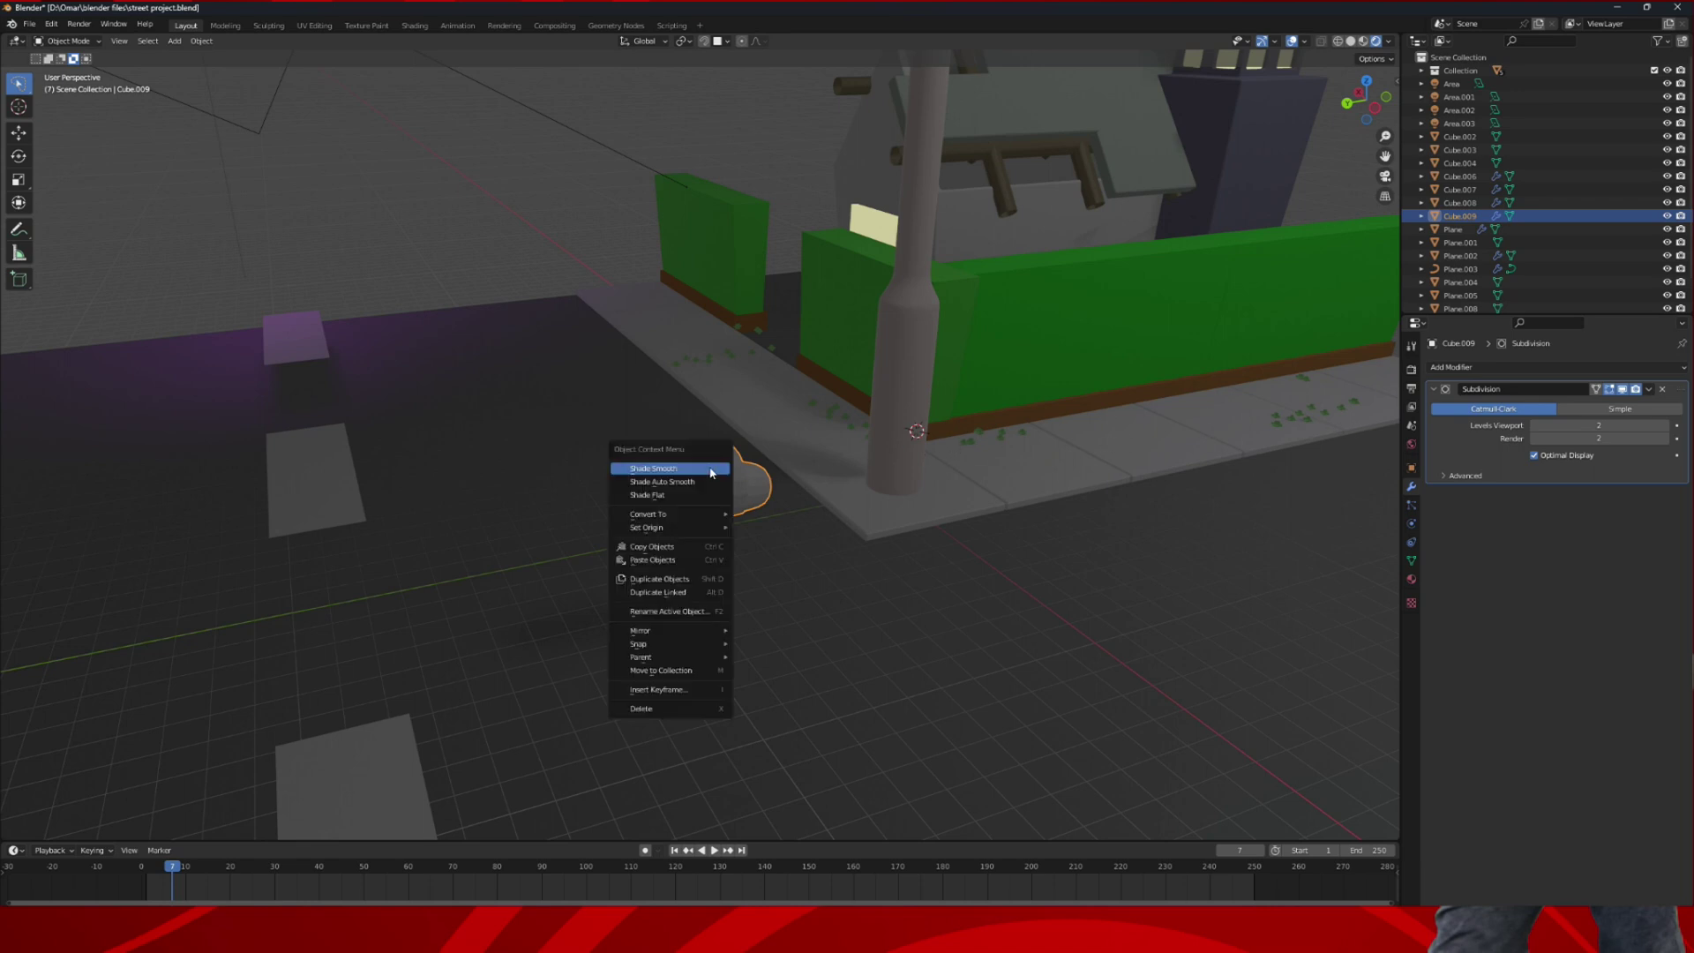
left_click(670, 469)
- In Edit Mode, add two crosswise loop cuts through the taller central block, one toward each end
left_click(85, 42)
left_click(71, 71)
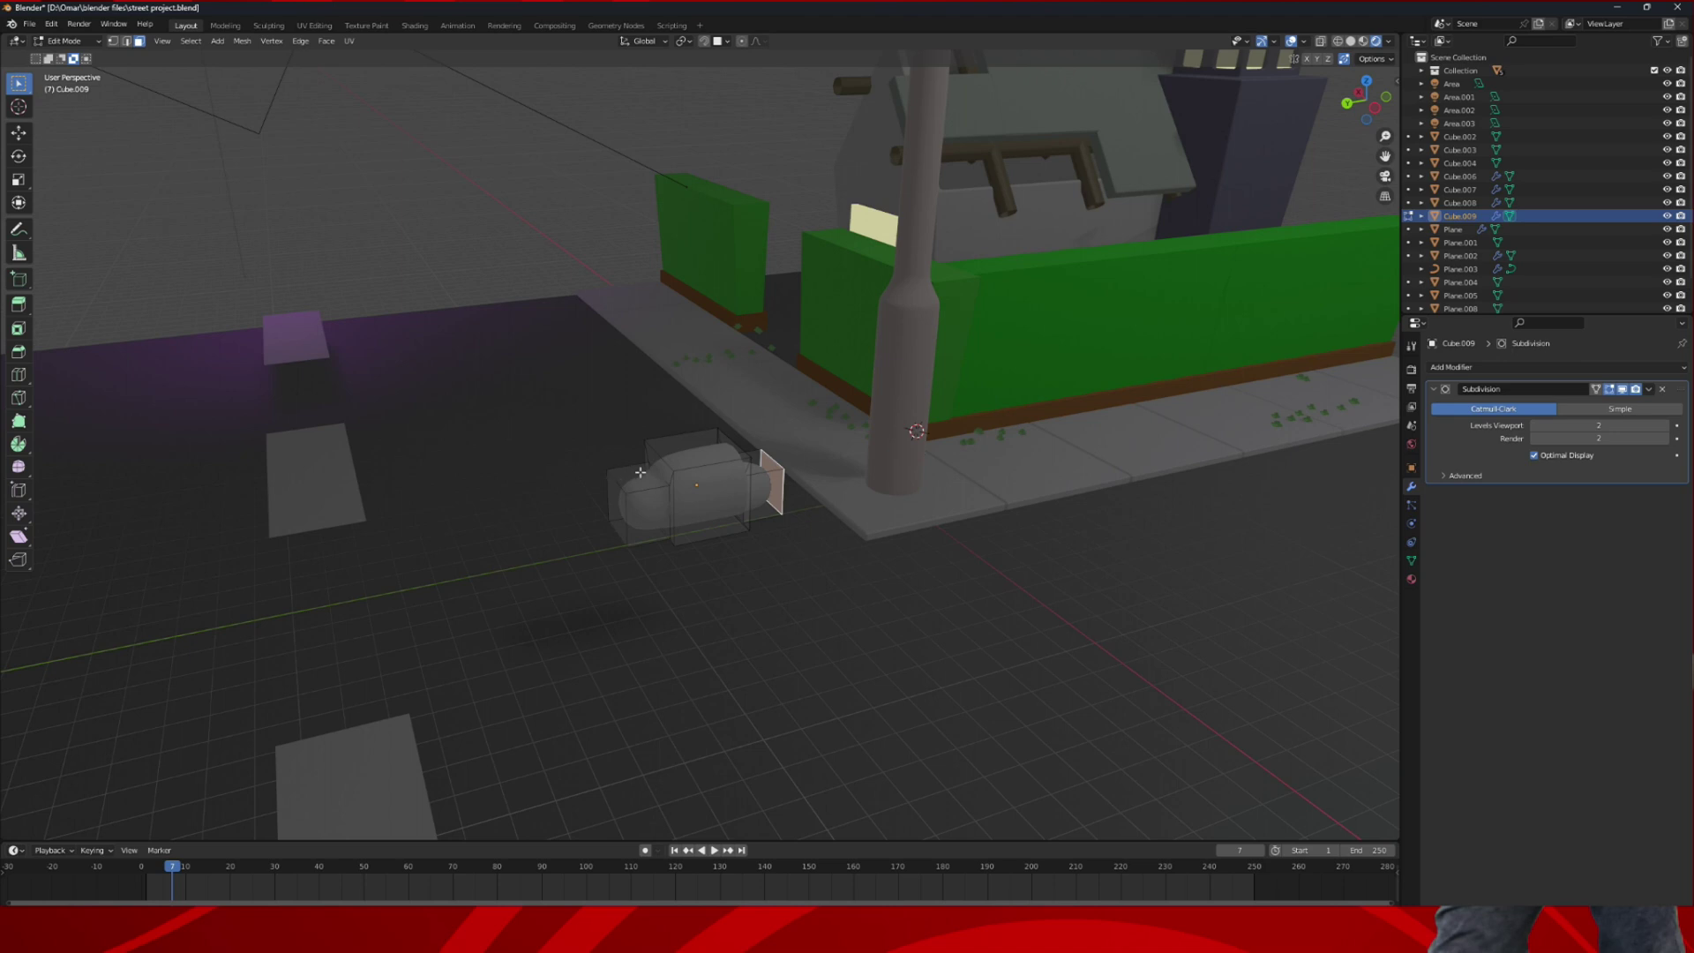
key("ctrl+r")
left_click(700, 464)
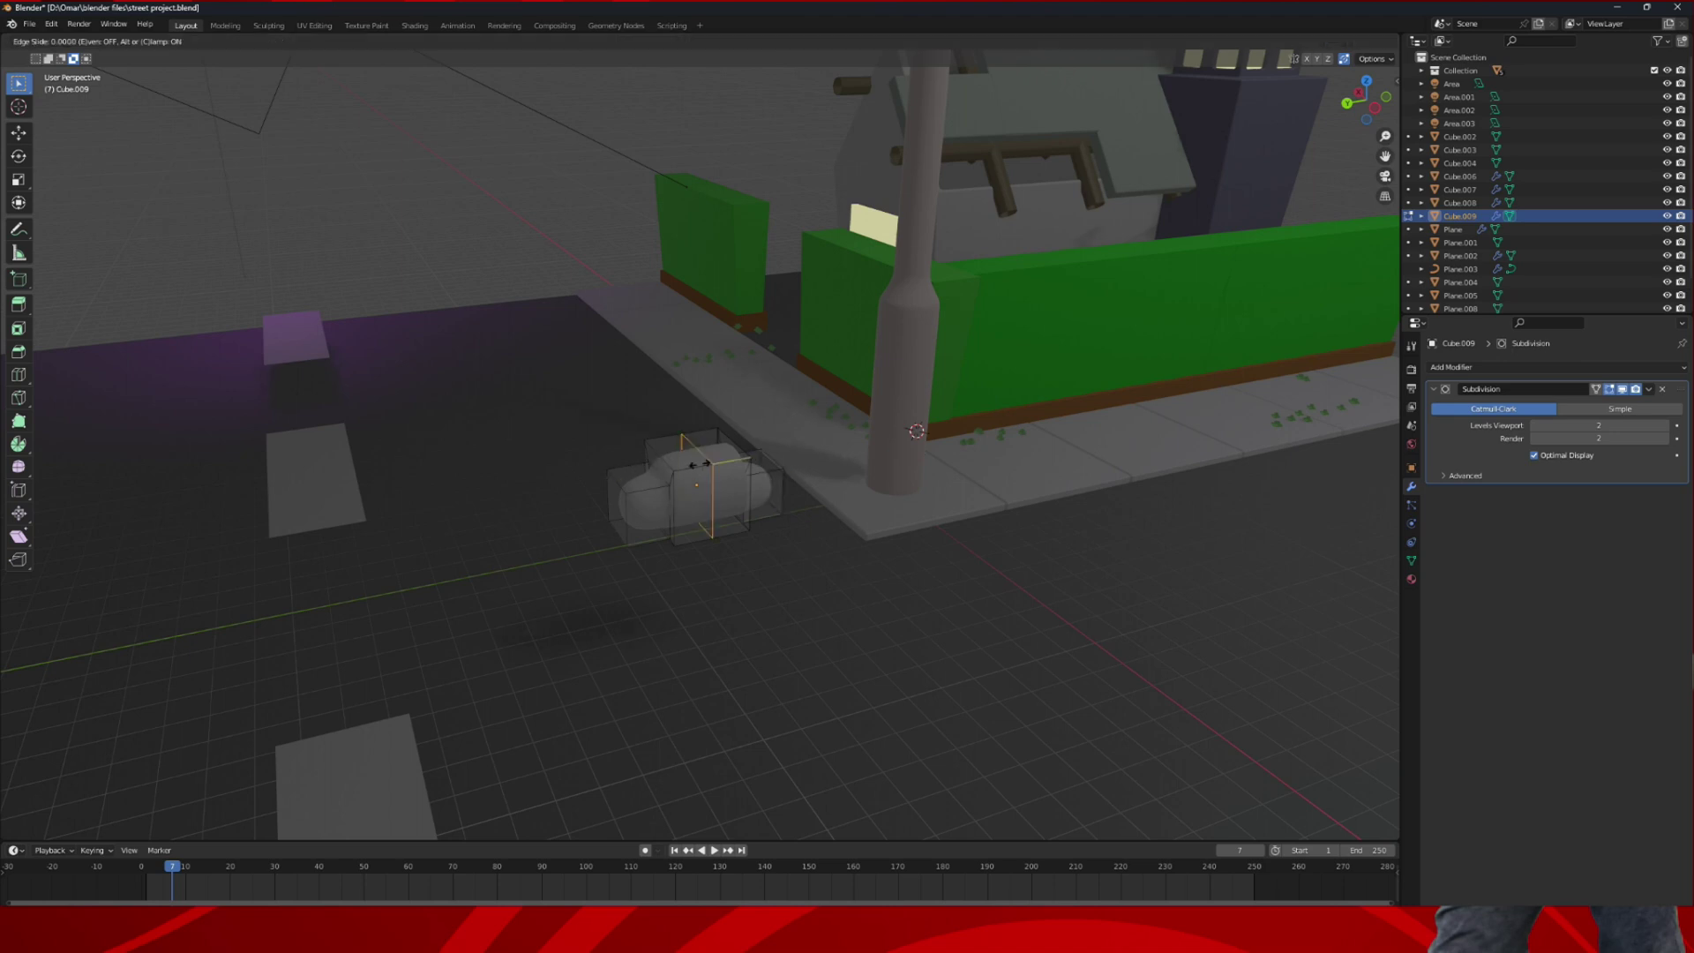
left_click(685, 472)
key("ctrl+r")
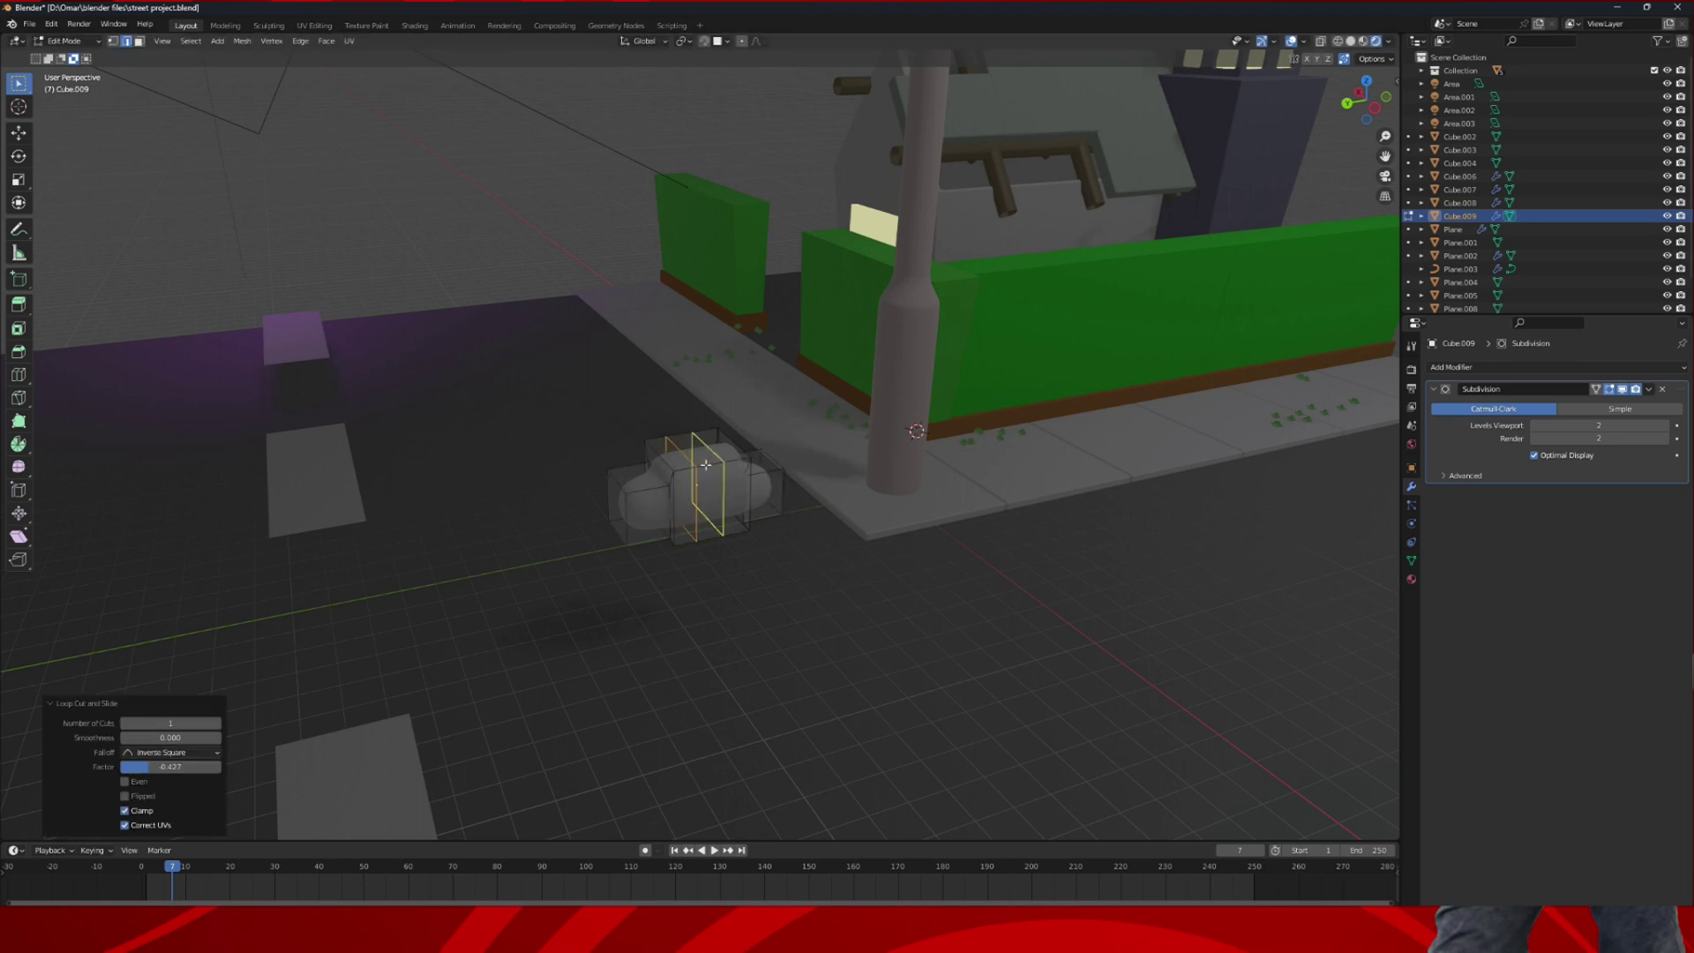
left_click(717, 464)
left_click(752, 471)
- Add one loop cut to each of the two lower extruded end sections, slid toward the central block
key("ctrl+r")
left_click(759, 473)
left_click(750, 472)
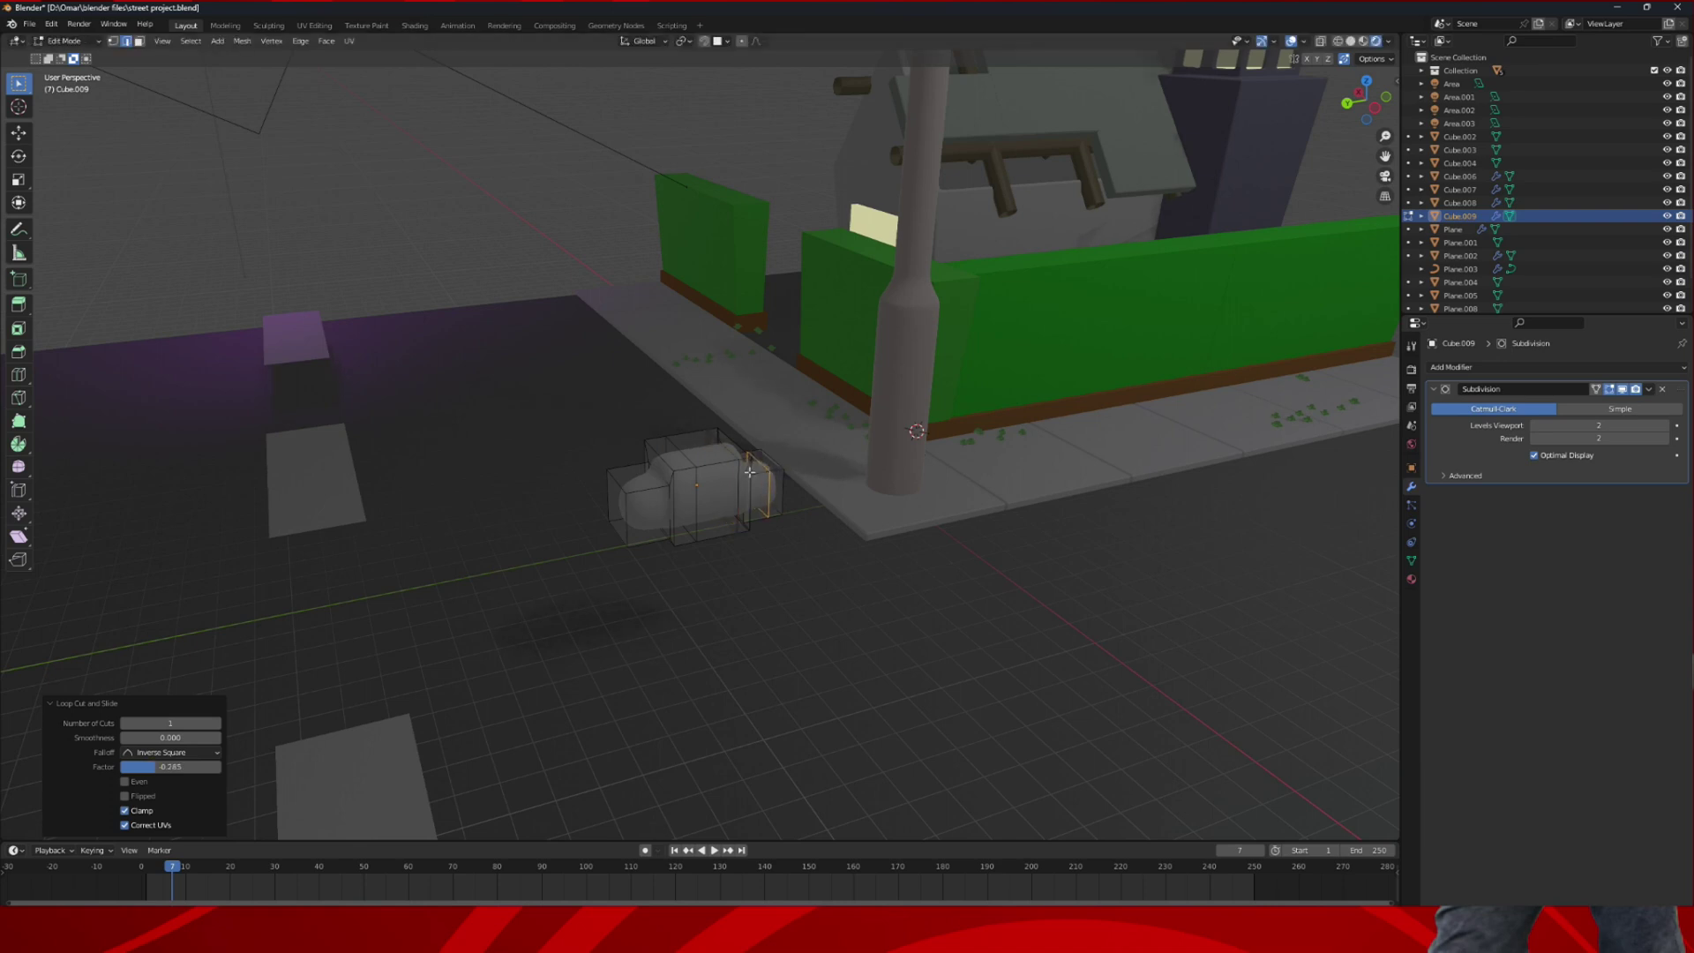
key("ctrl+r")
left_click(653, 486)
left_click(651, 487)
- Add two horizontal loop cuts around the full length of the car body at different heights
key("ctrl+r")
left_click(702, 494)
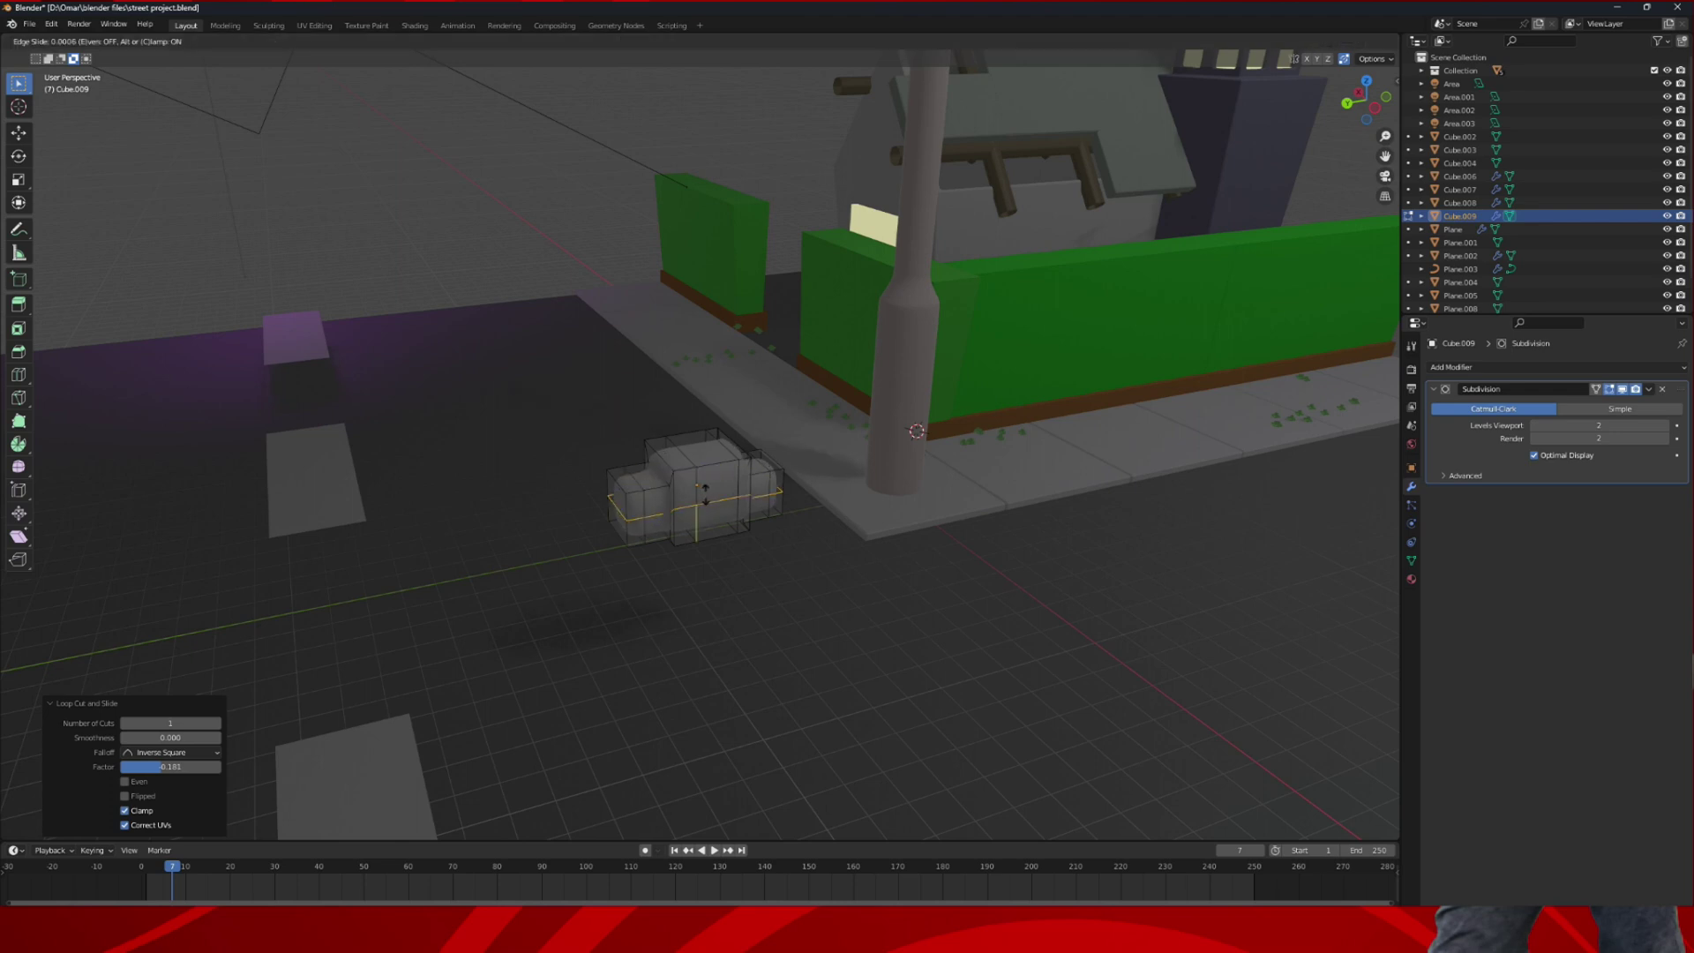
left_click(708, 503)
key("ctrl+r")
left_click(757, 488)
left_click(761, 487)
middle_click_drag(918, 431, 820, 432)
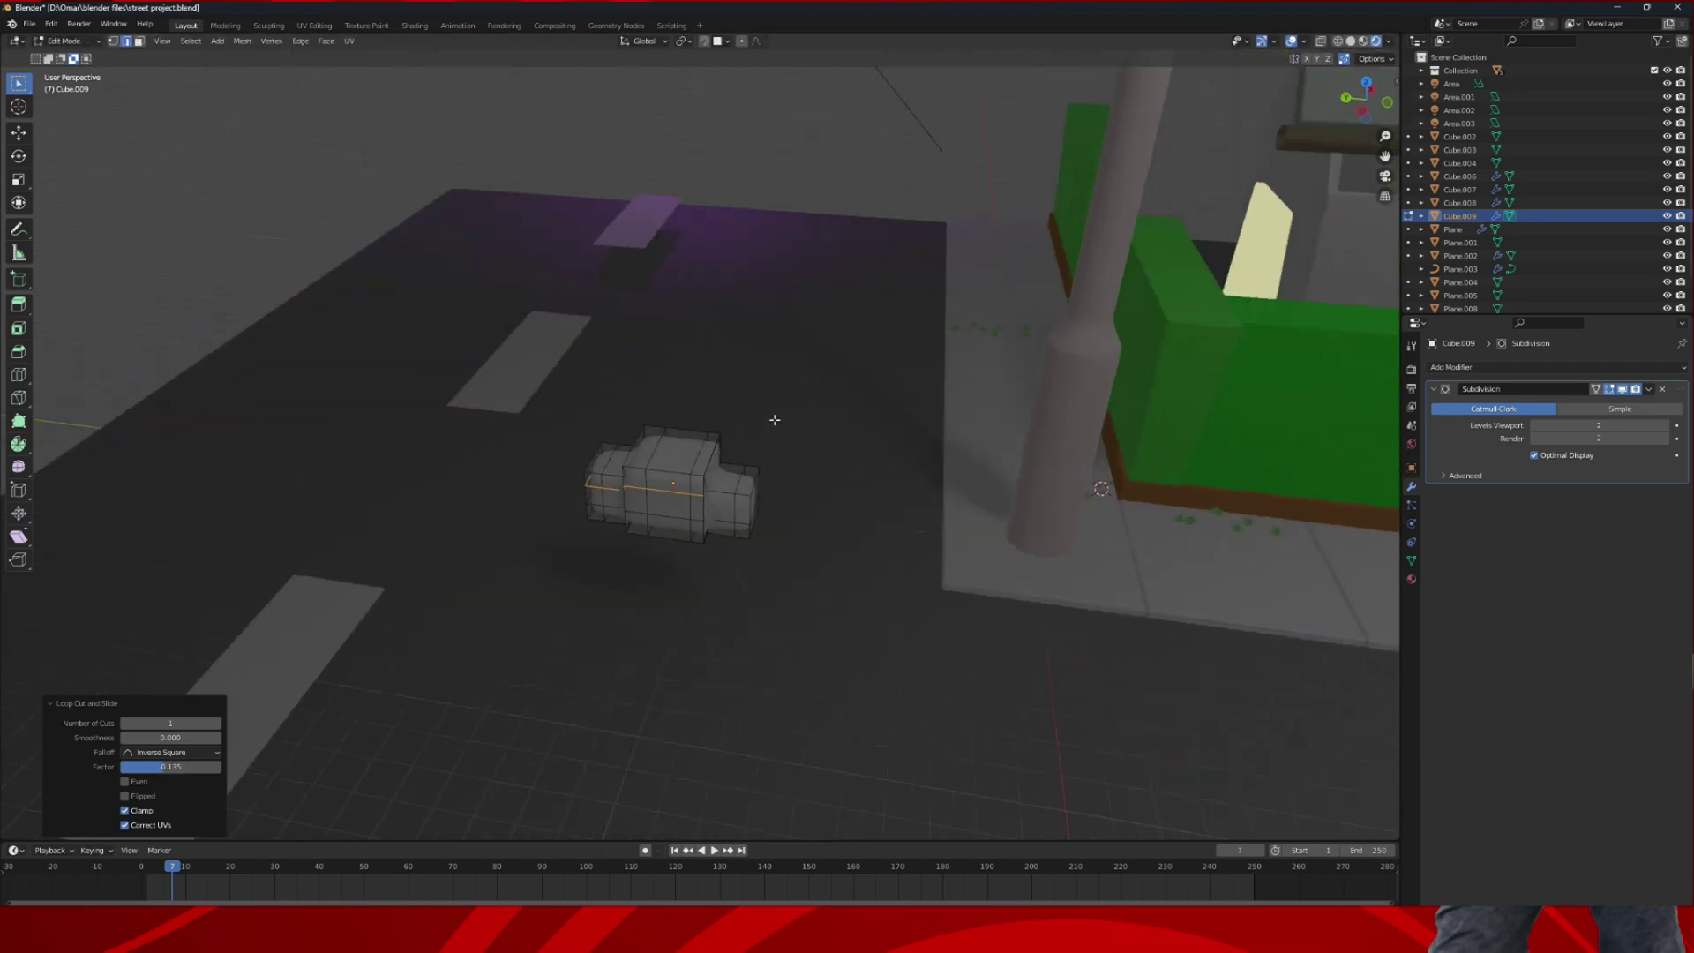
- In Object Mode, move the car body off the road to the open ground beside the house
left_click(66, 40)
left_click(64, 55)
scroll(711, 355, "down", 4)
middle_click_drag(711, 355, 791, 399)
scroll(772, 396, "down", 1)
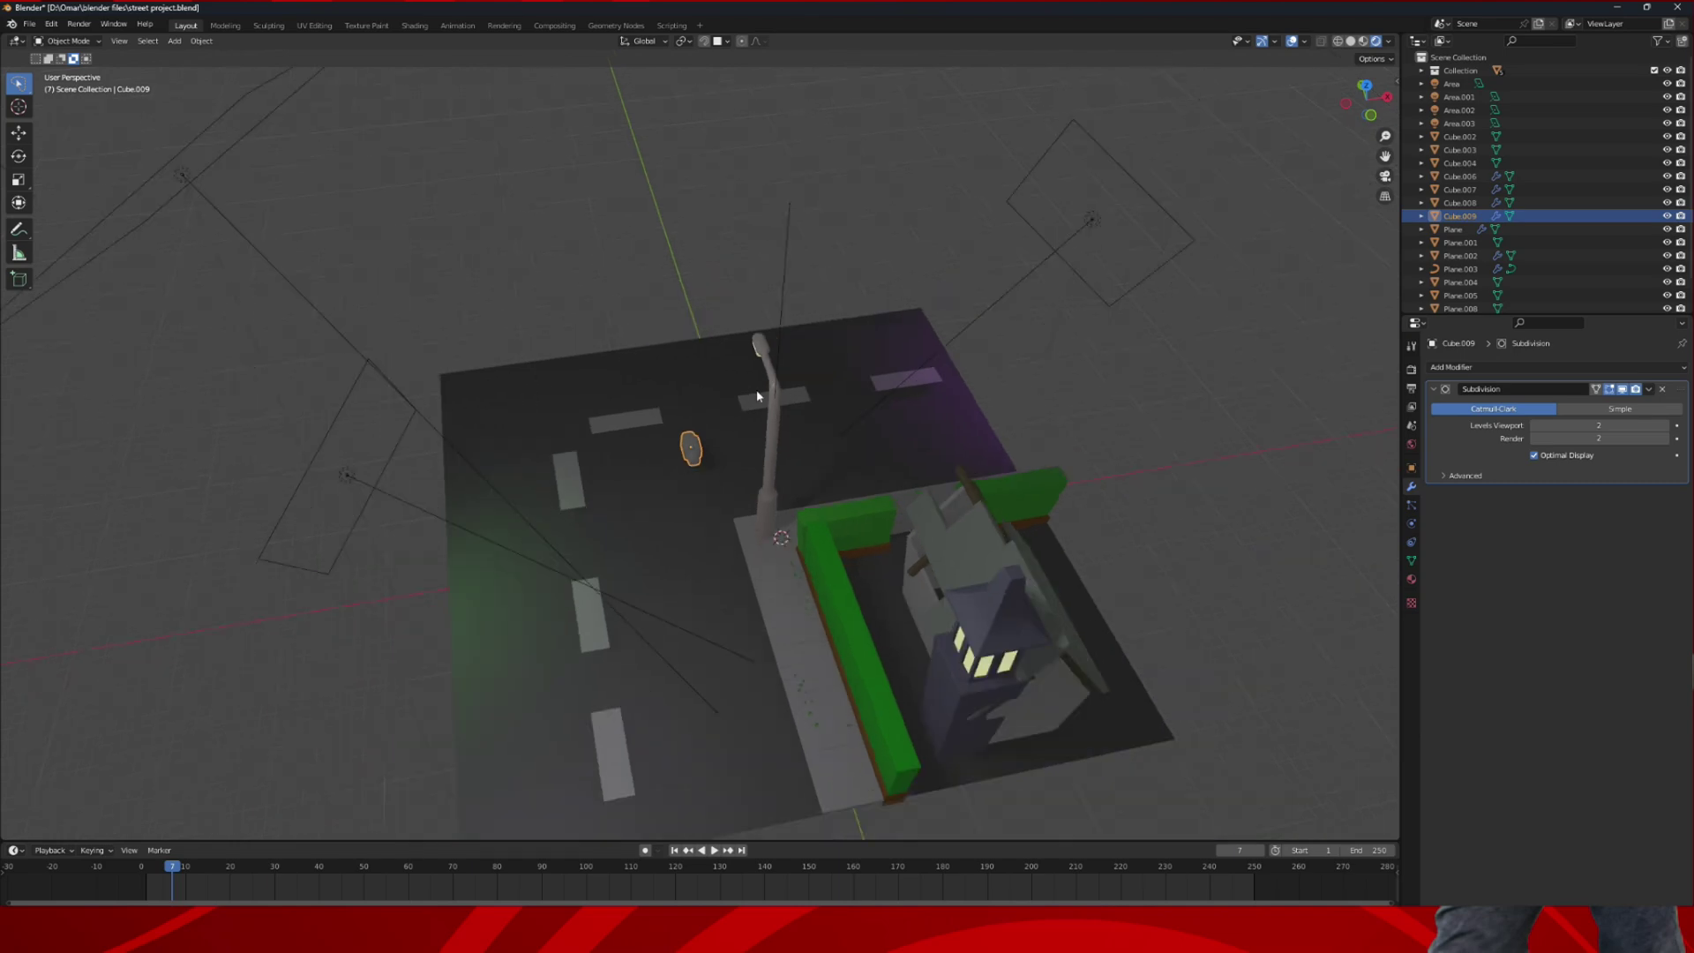
key("g")
left_click(1131, 521)
middle_click_drag(1130, 522, 959, 347)
key("g")
left_click(1015, 362)
- From the right orthographic view, move the car body about -1.89 m in Y and -1.51 m in Z
left_click(1378, 100)
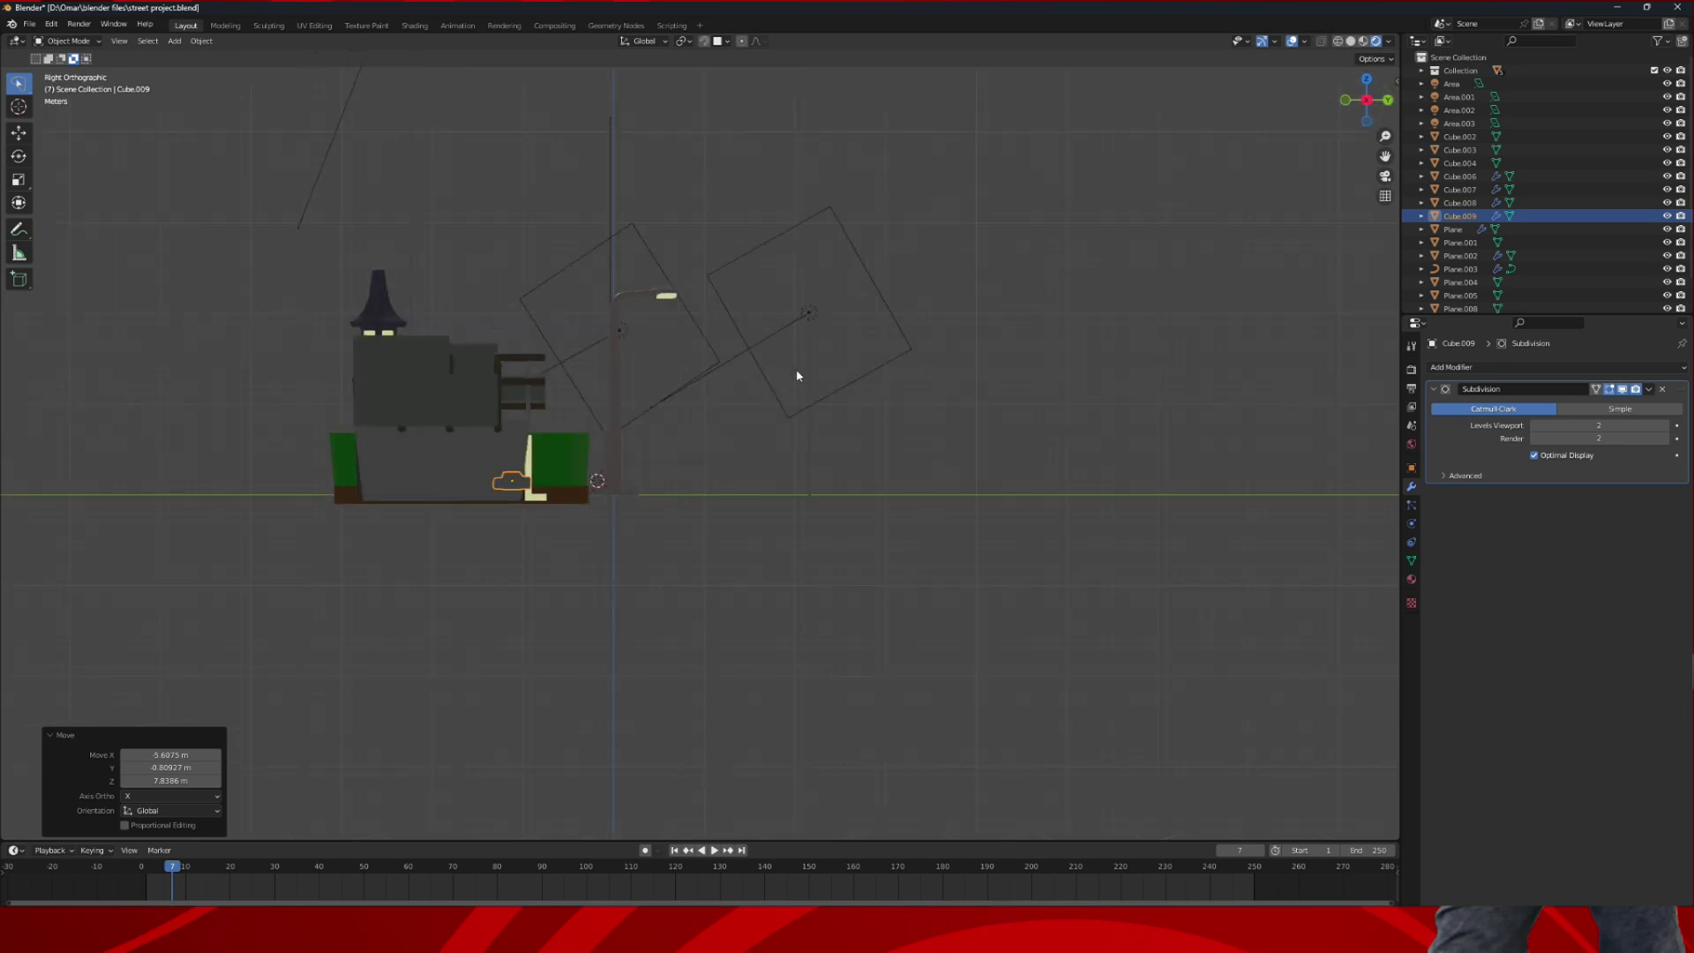
scroll(731, 405, "up", 8)
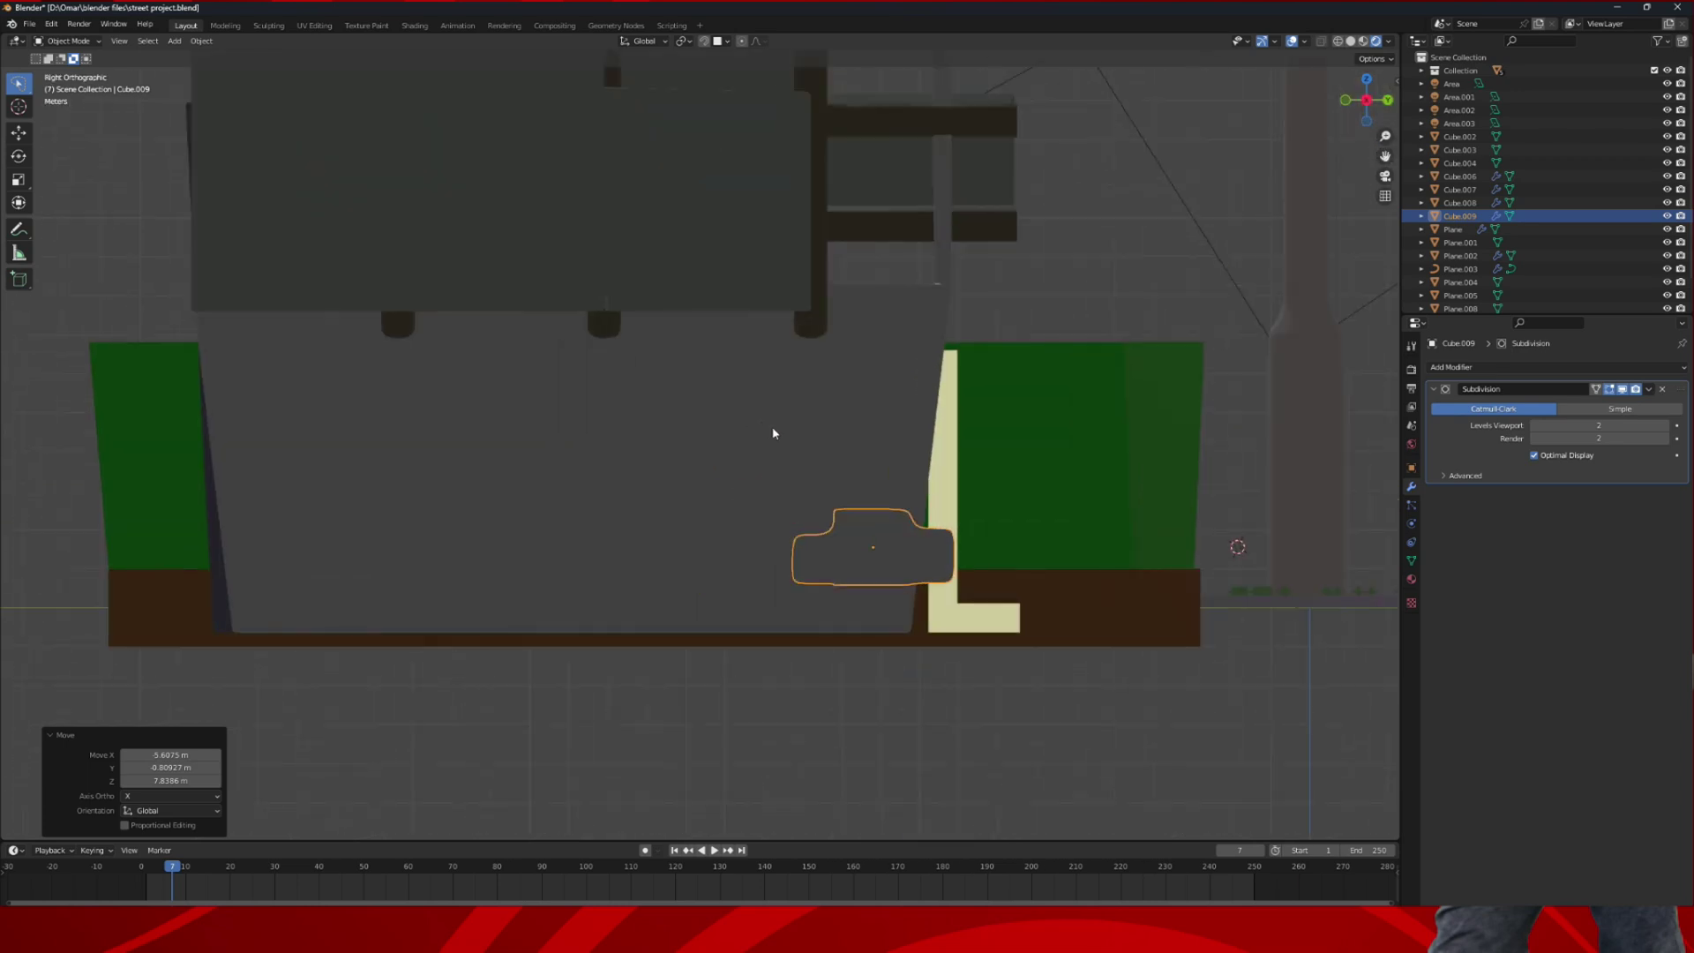
key("g")
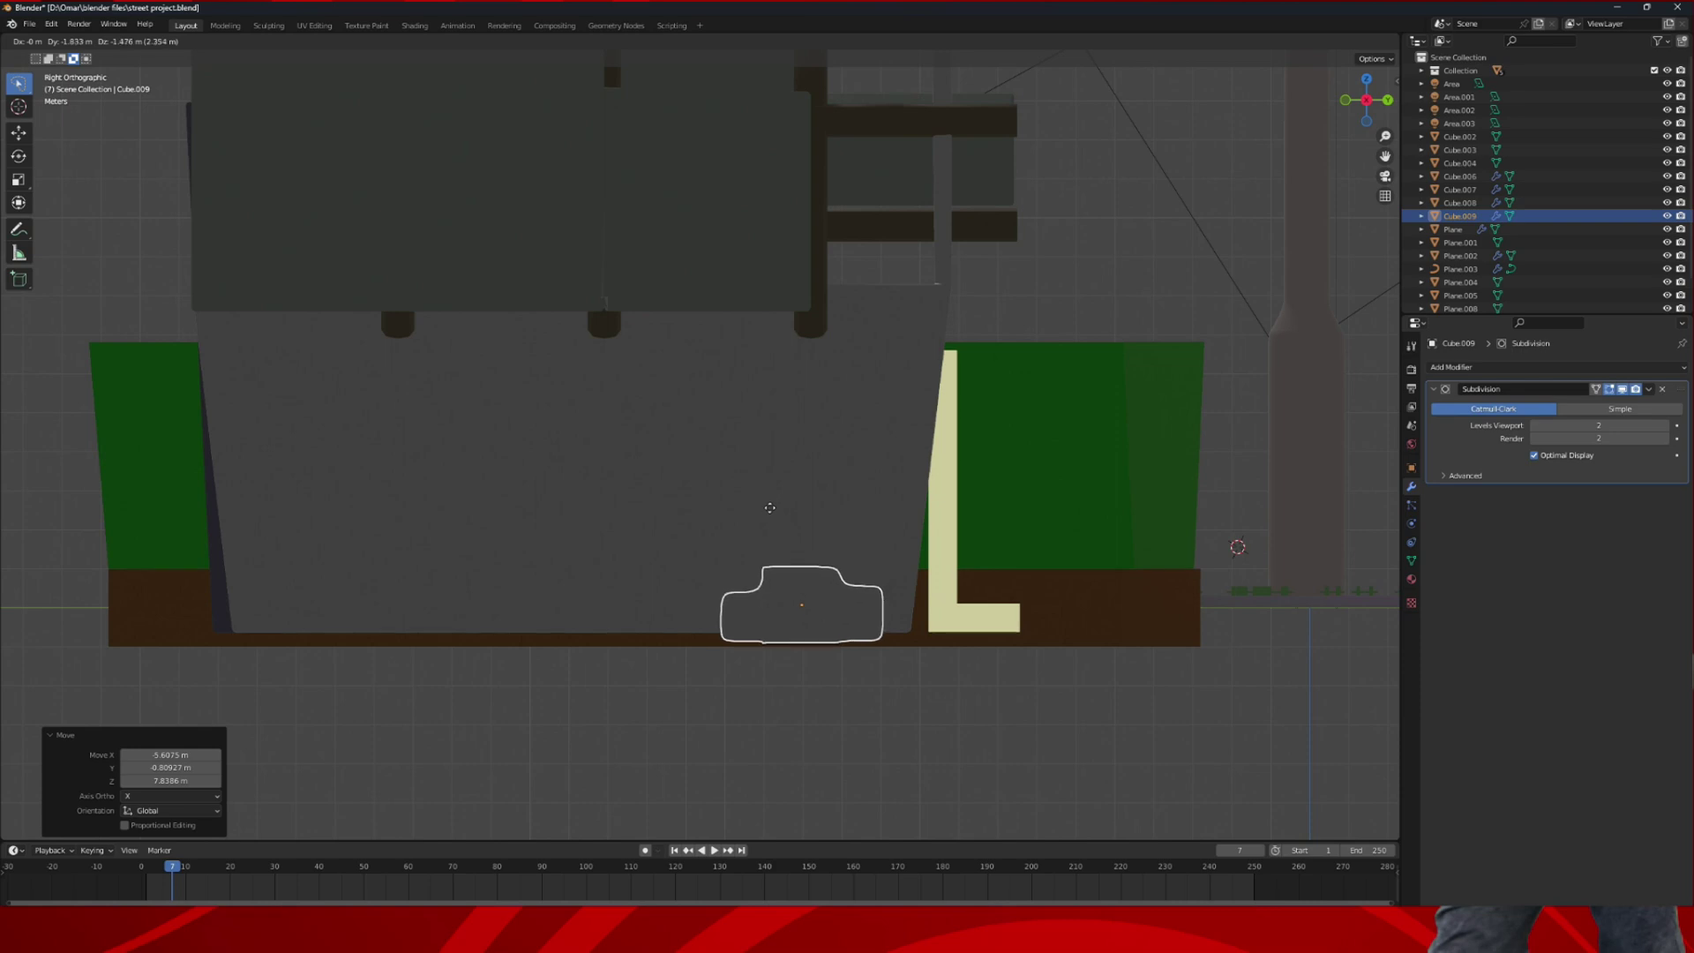
left_click(768, 510)
middle_click_drag(767, 510, 817, 529)
scroll(833, 536, "down", 8)
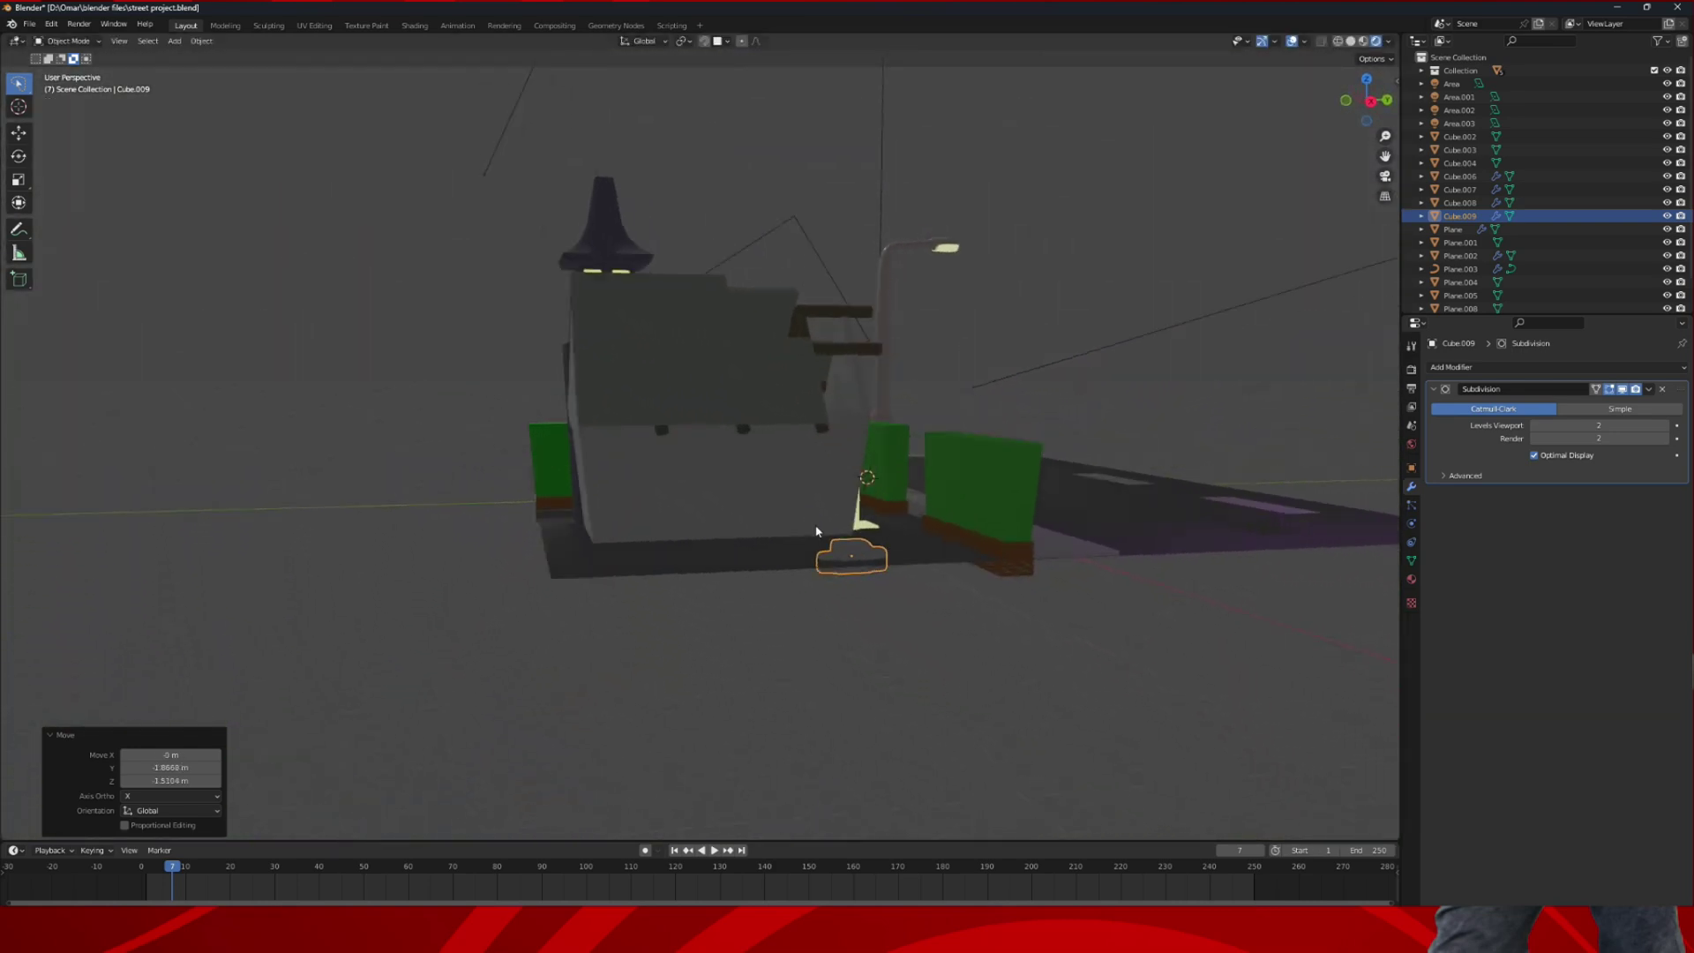
- Raise the car body along Z by about 0.75 m and another 0.09 m to rest it on the ground
scroll(824, 530, "up", 5)
key("g")
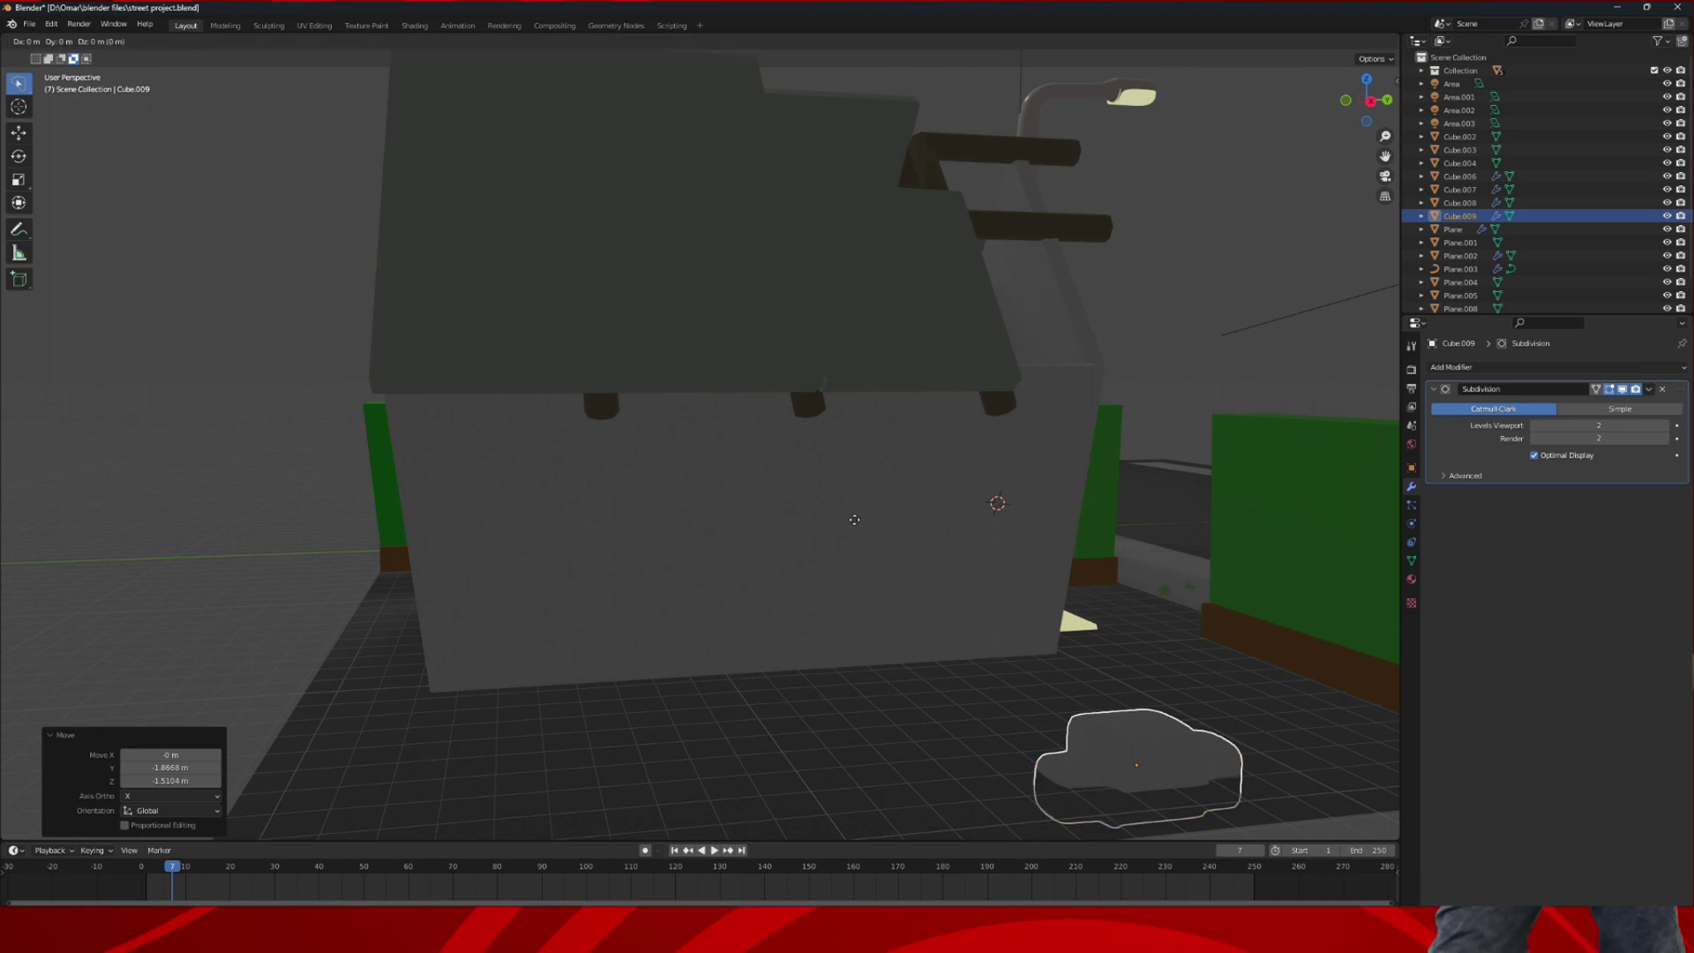
key("z")
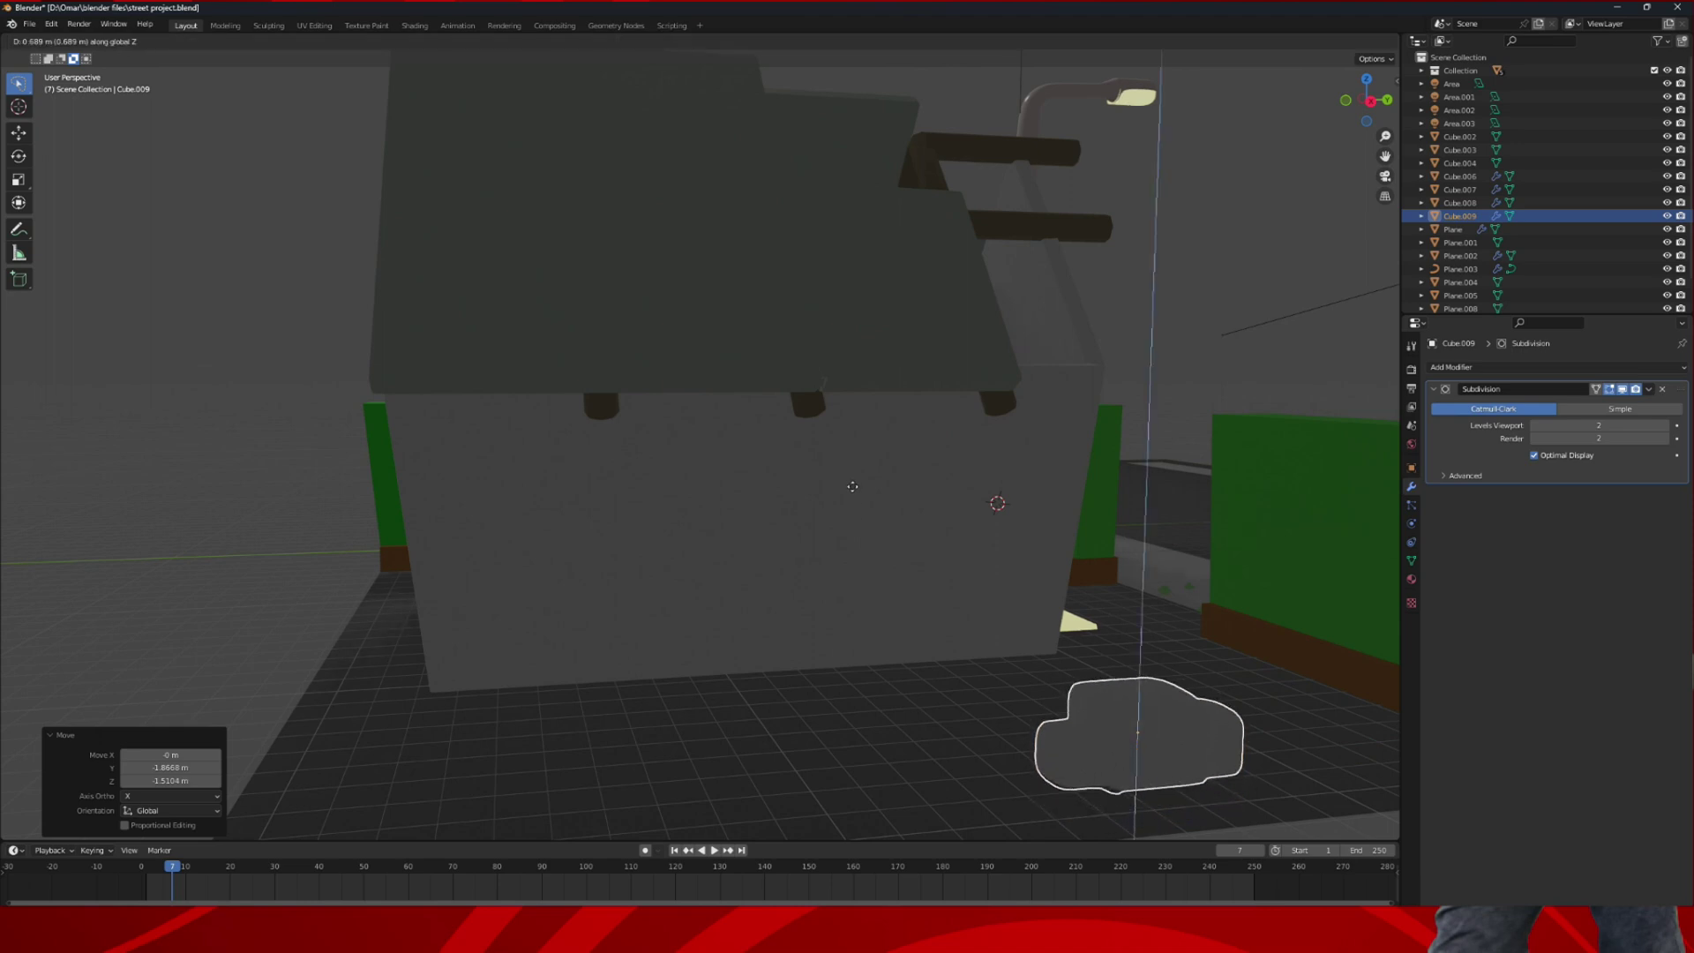
left_click(852, 485)
middle_click_drag(850, 485, 902, 488)
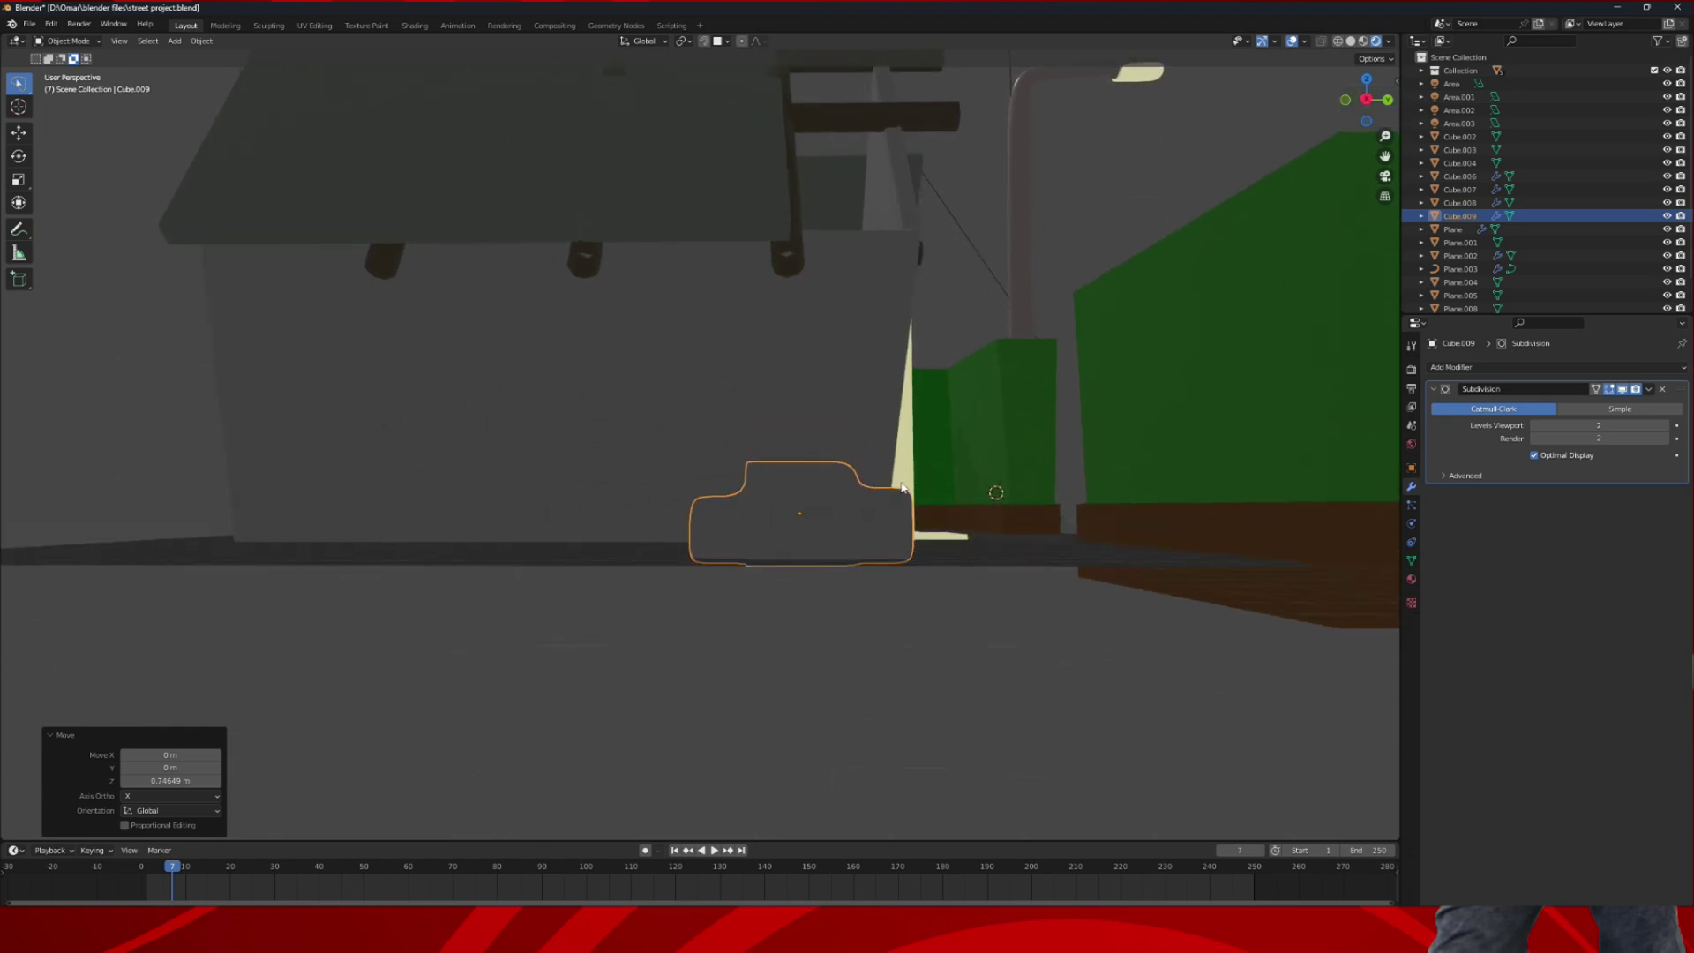
key("g")
key("z")
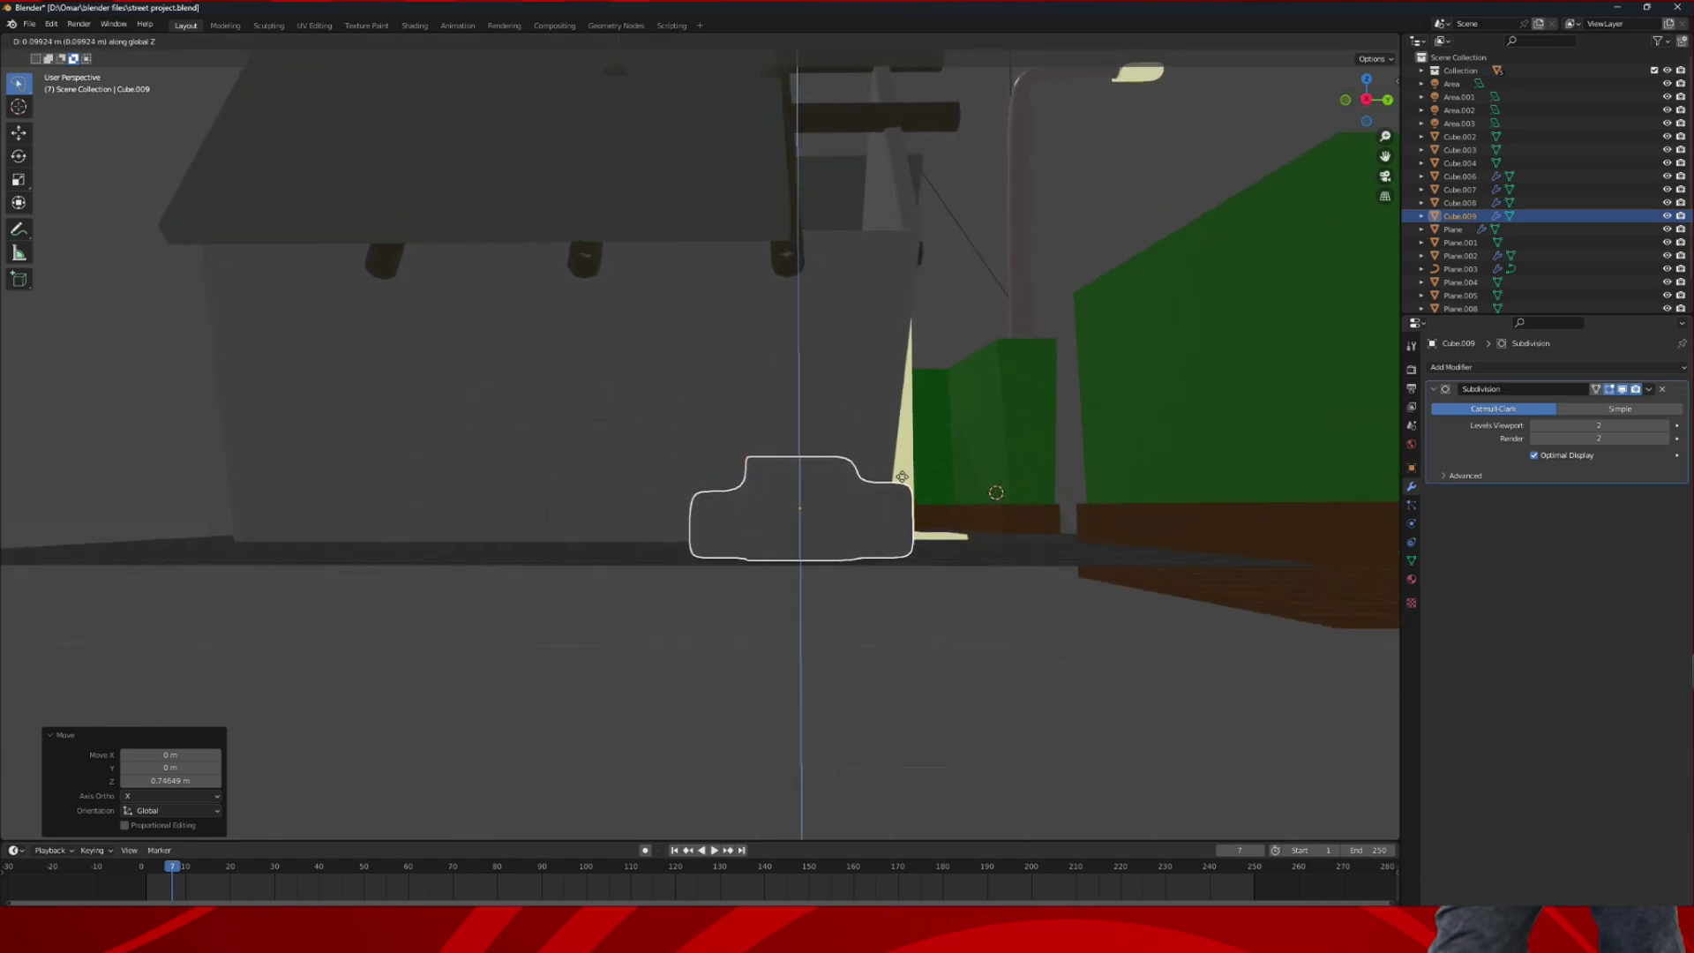
left_click(902, 477)
mouse_move(902, 476)
middle_mouse_down()
mouse_move(923, 496)
mouse_move(907, 487)
middle_mouse_up()
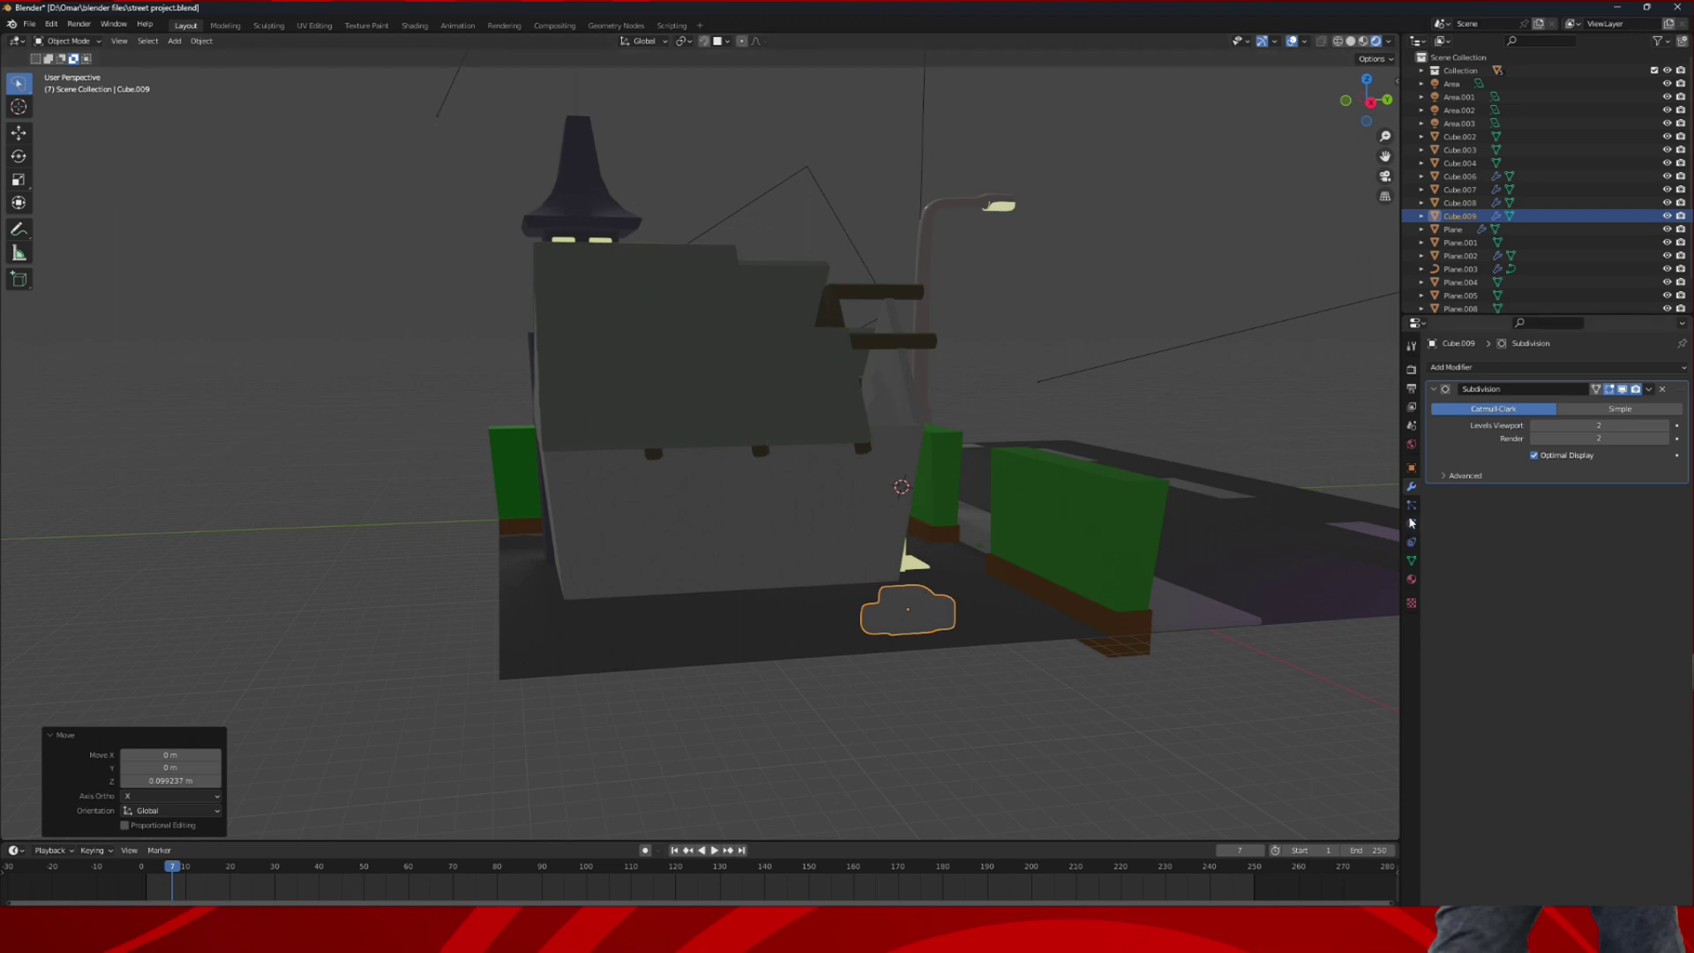
- Create a new material for the car body and set its roughness to about 0.69
left_click(1412, 579)
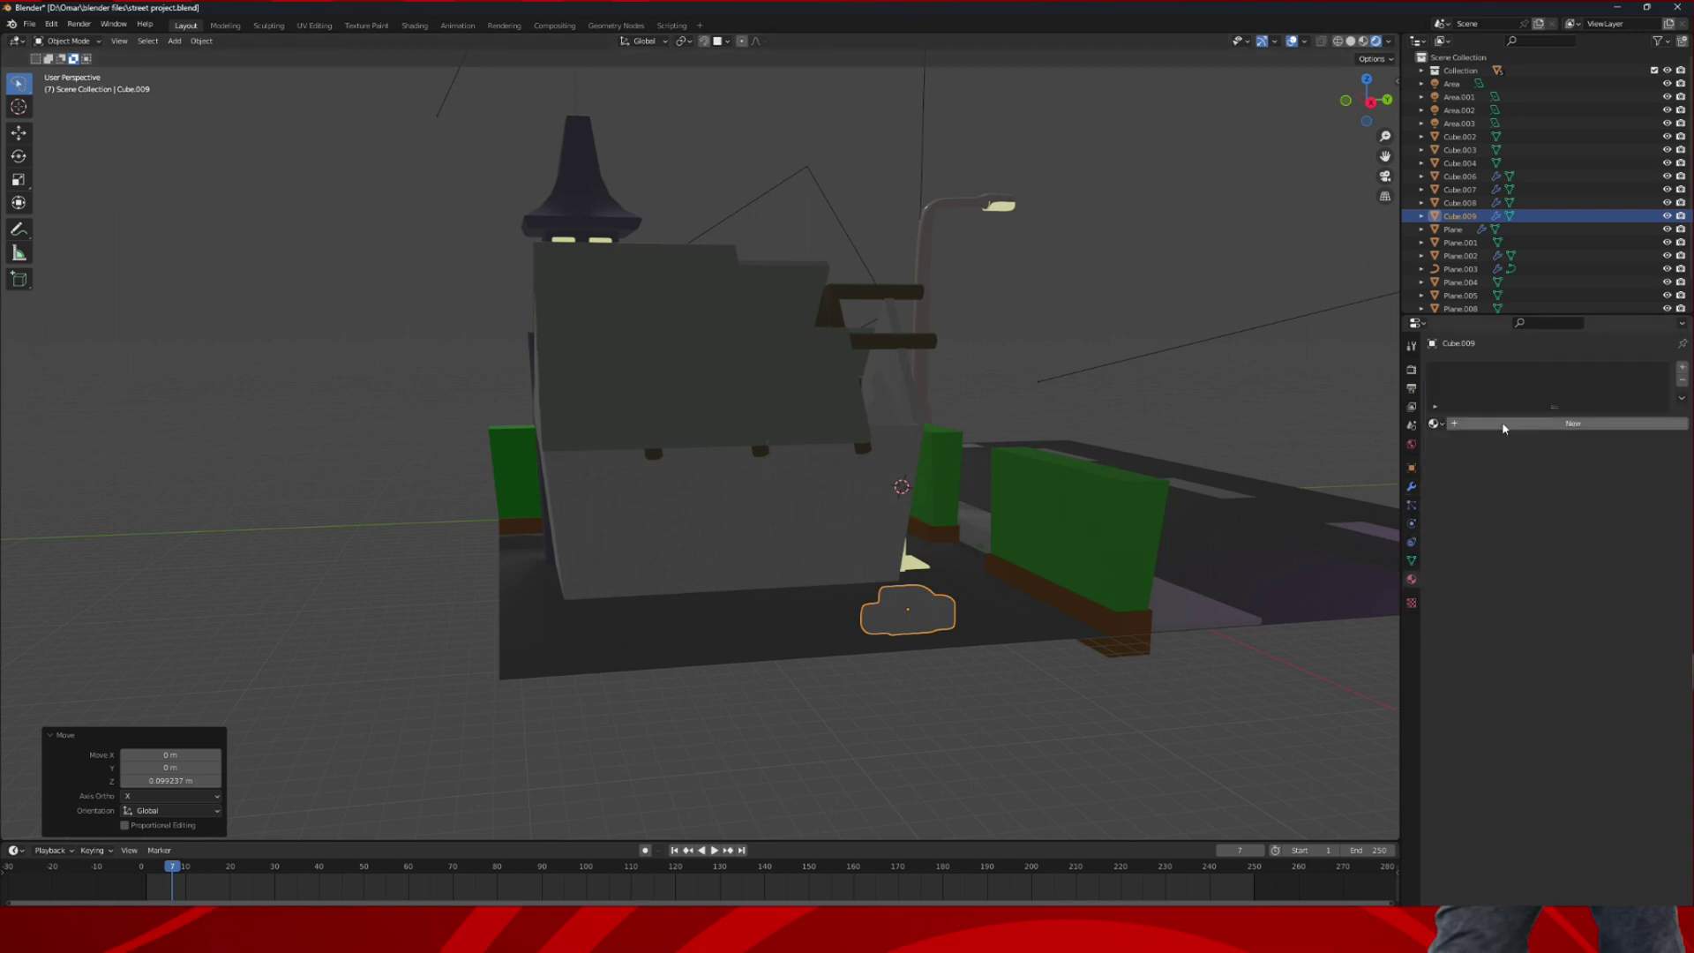
left_click(1502, 481)
scroll(1565, 583, "down", 1)
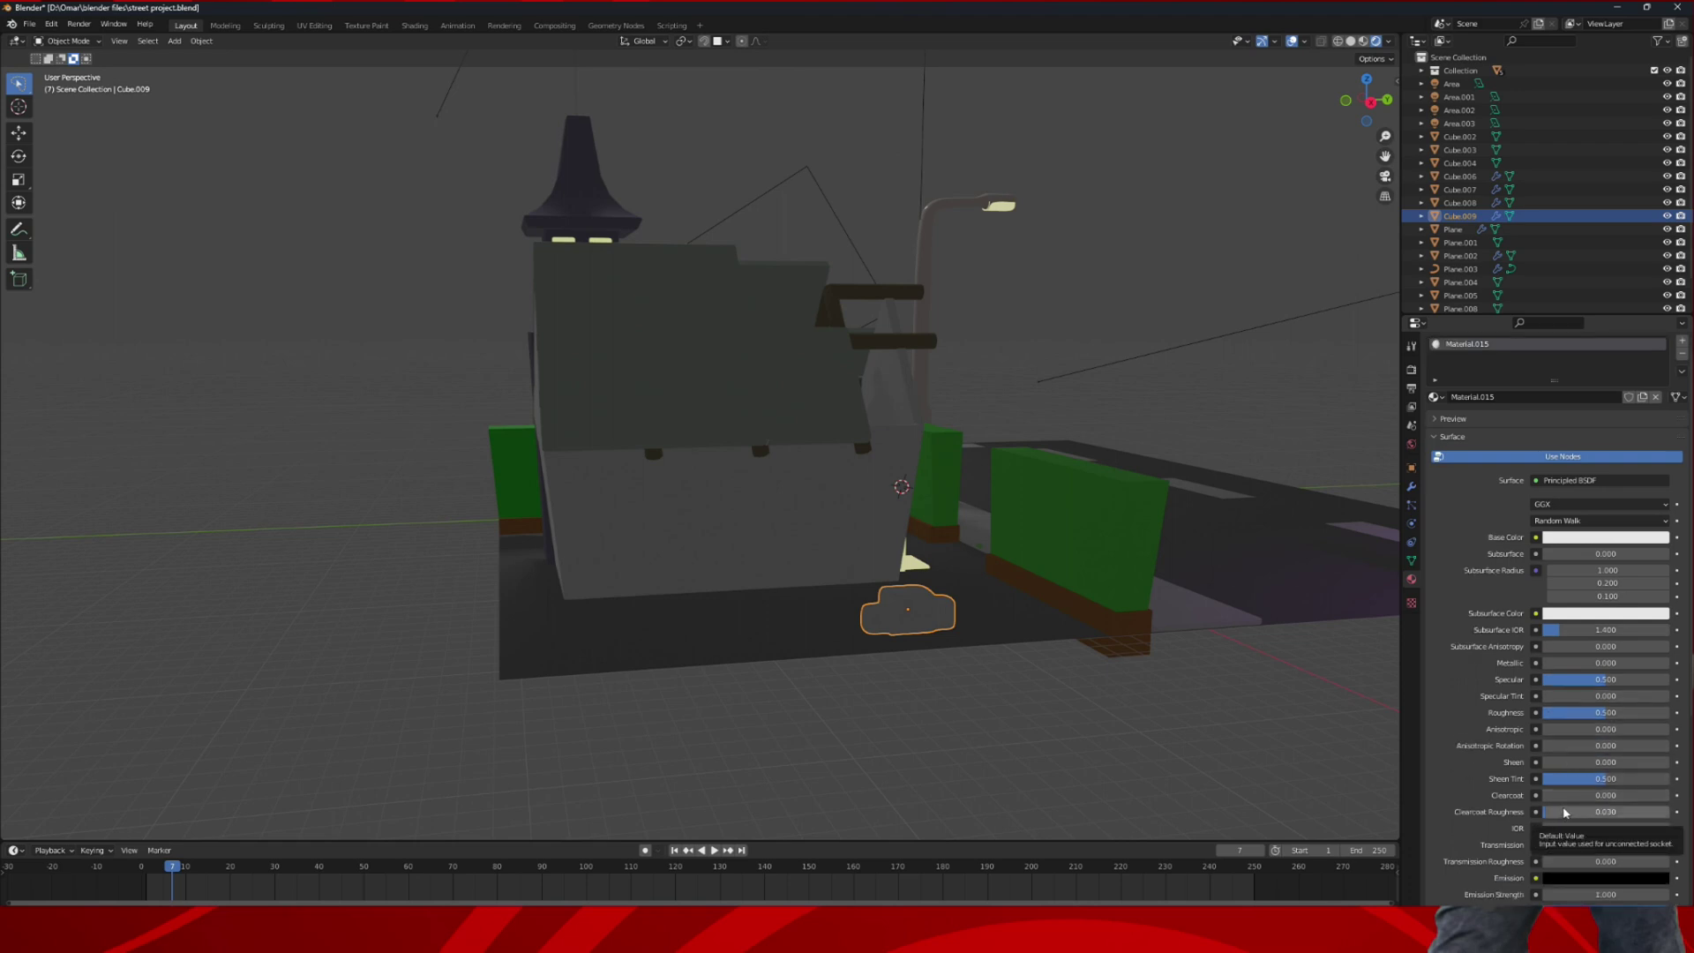
left_click_drag(1579, 716, 1631, 714)
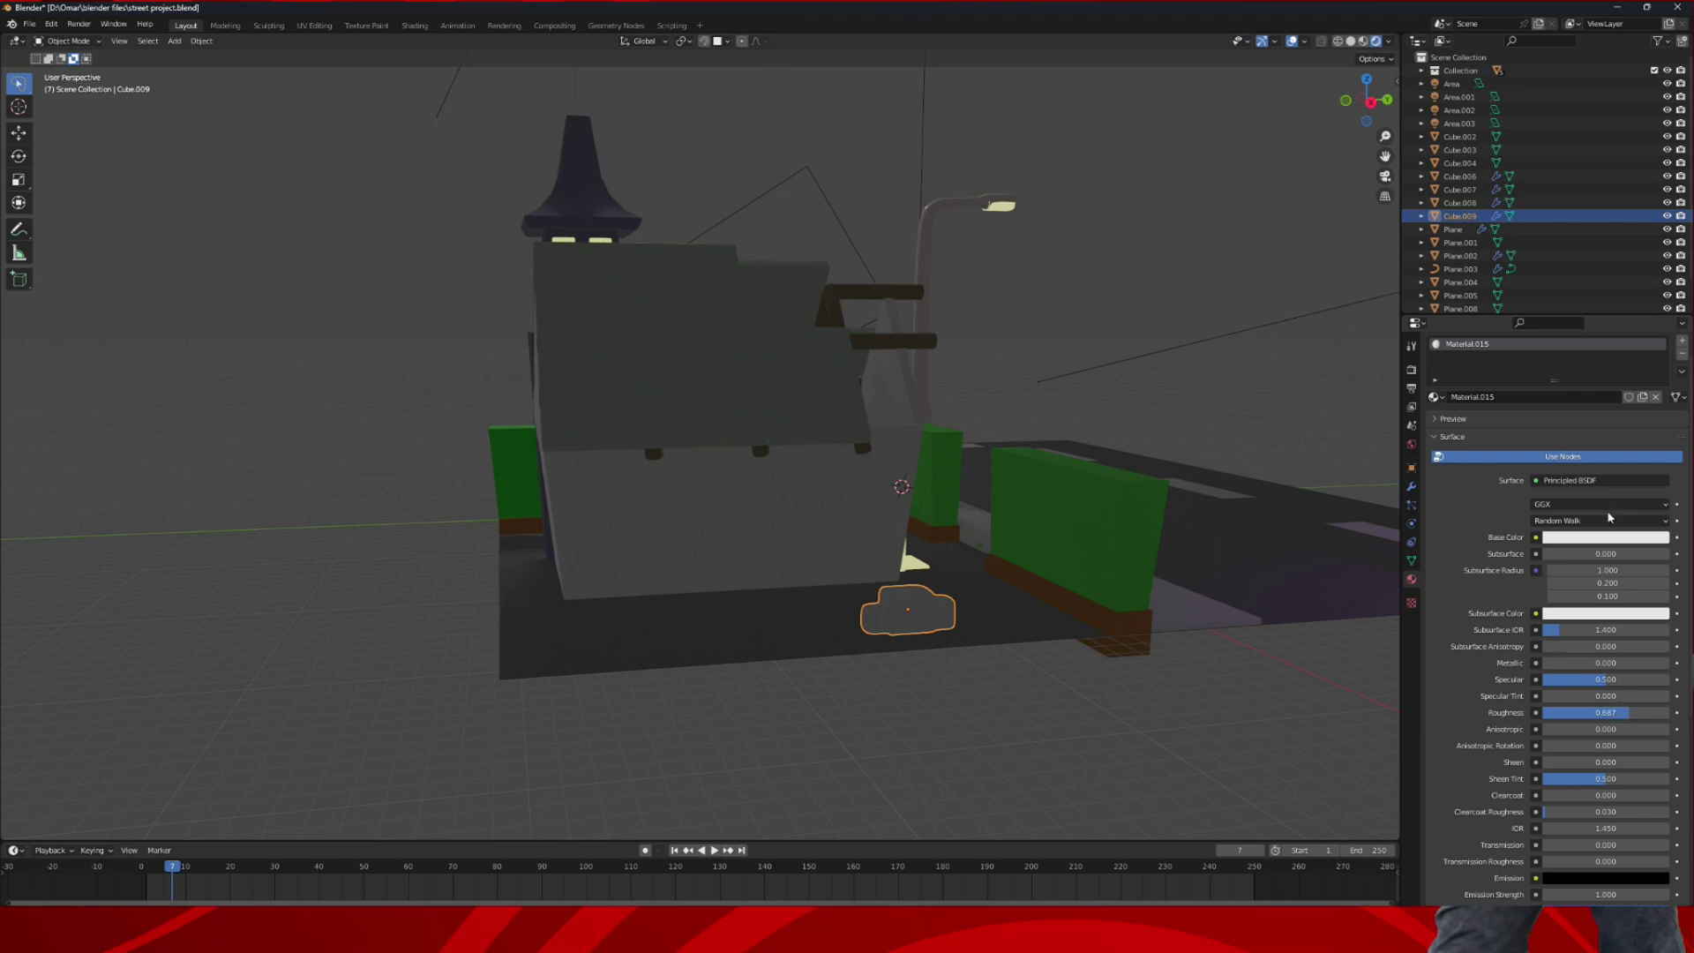
- Change the car material's surface shader to Hair BSDF and set RoughnessU to about 0.97
left_click(1575, 480)
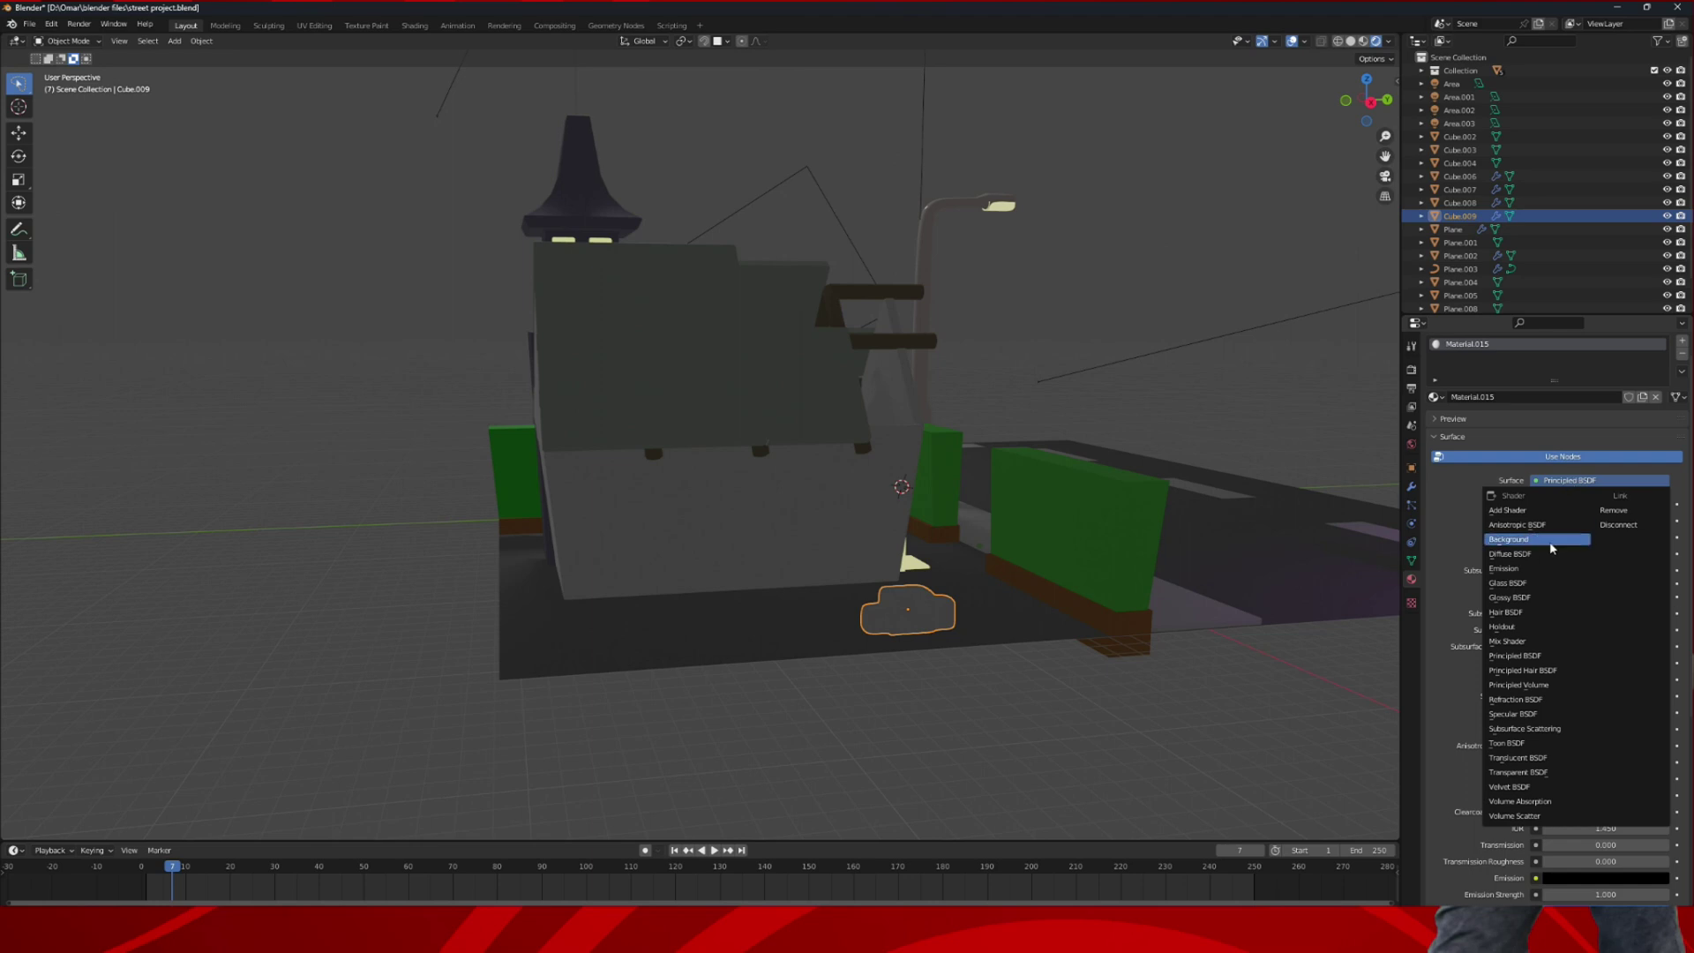
left_click(1514, 612)
scroll(1204, 621, "up", 3)
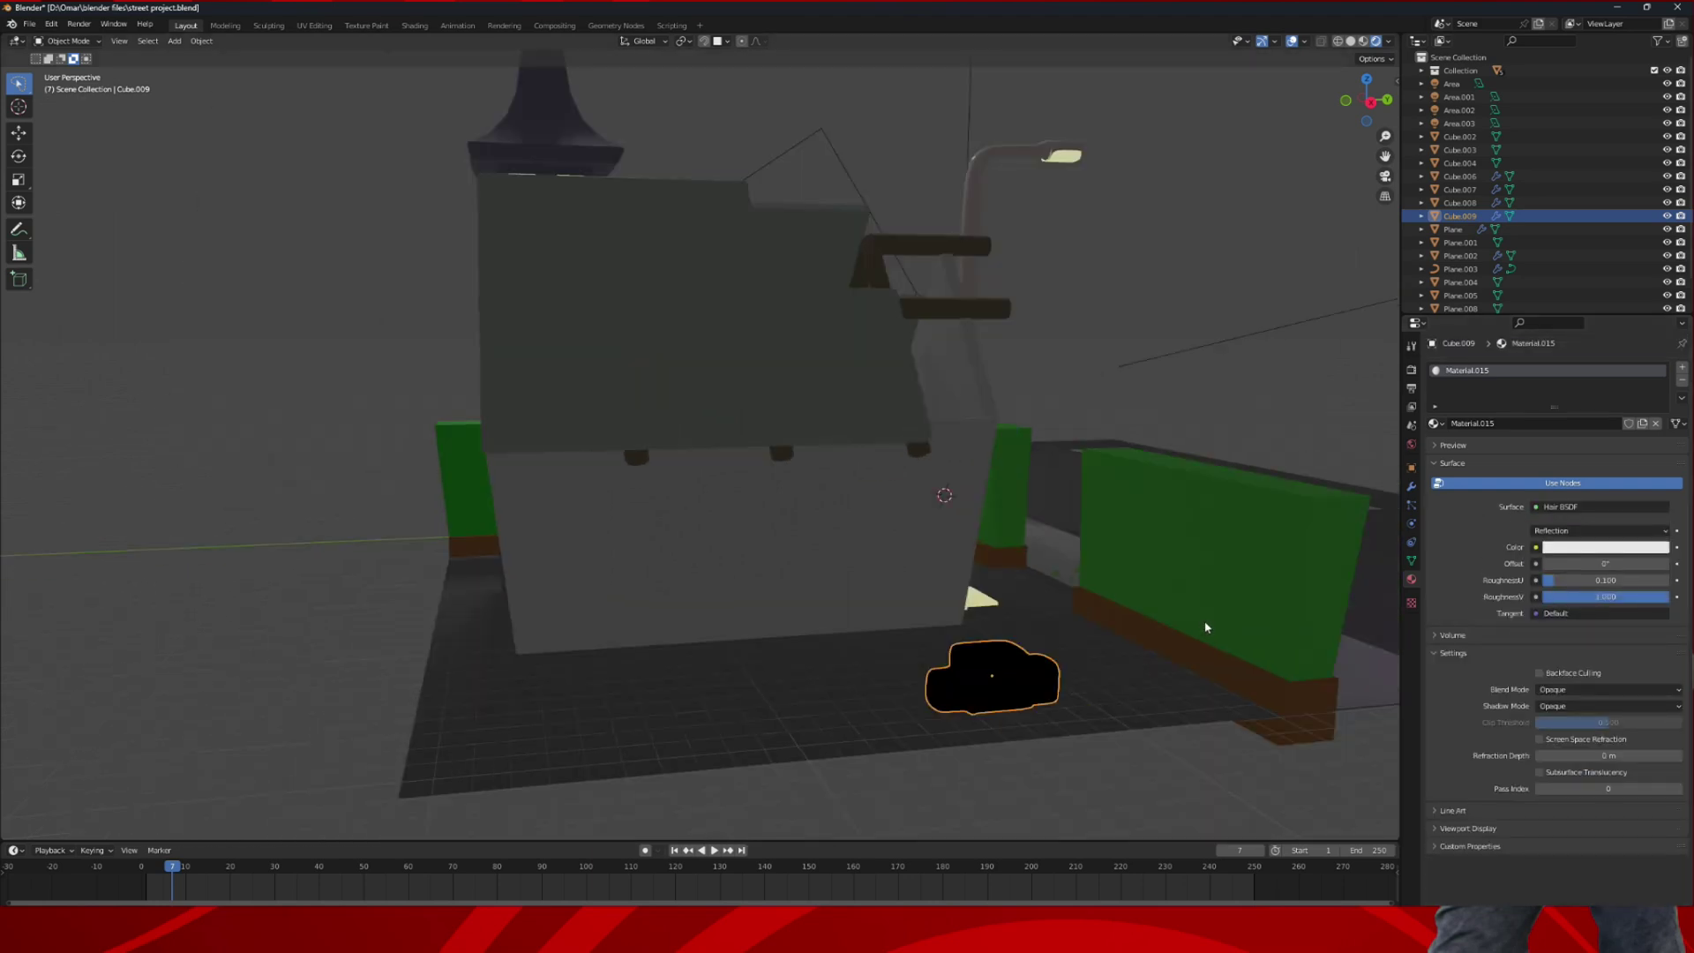
scroll(1203, 622, "down", 3)
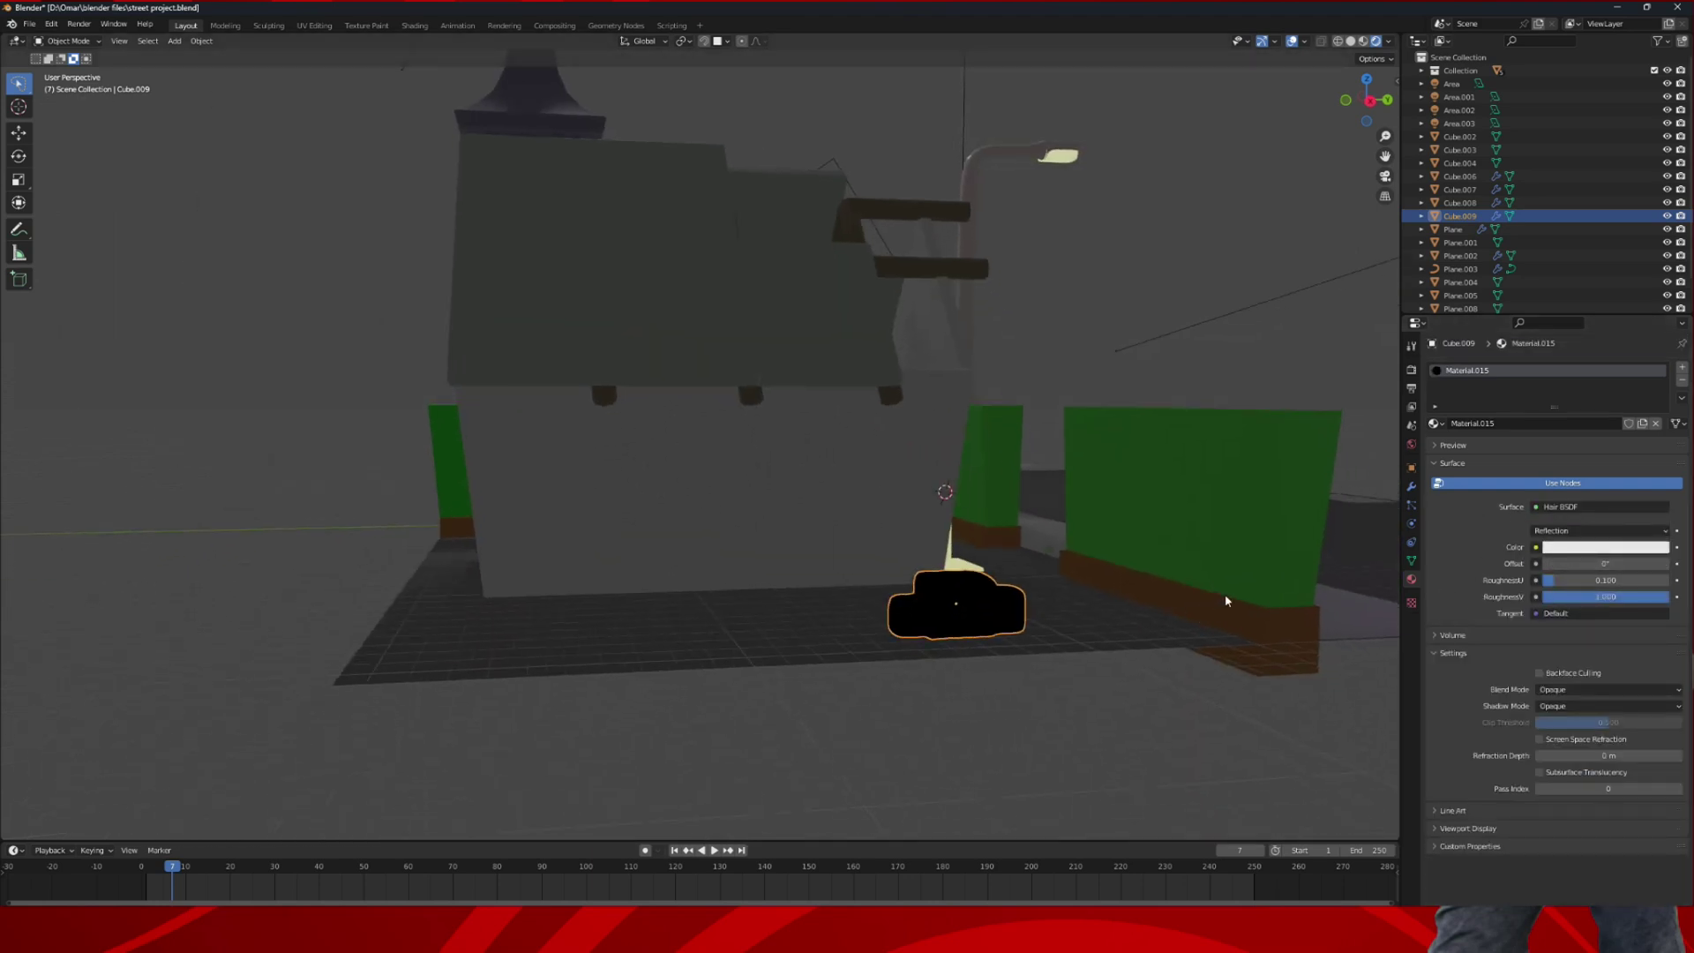
left_click_drag(1540, 578, 1647, 587)
- Try the Alpha Hashed shadow mode, settle on None, and set the car material's color to salmon
left_click(1586, 707)
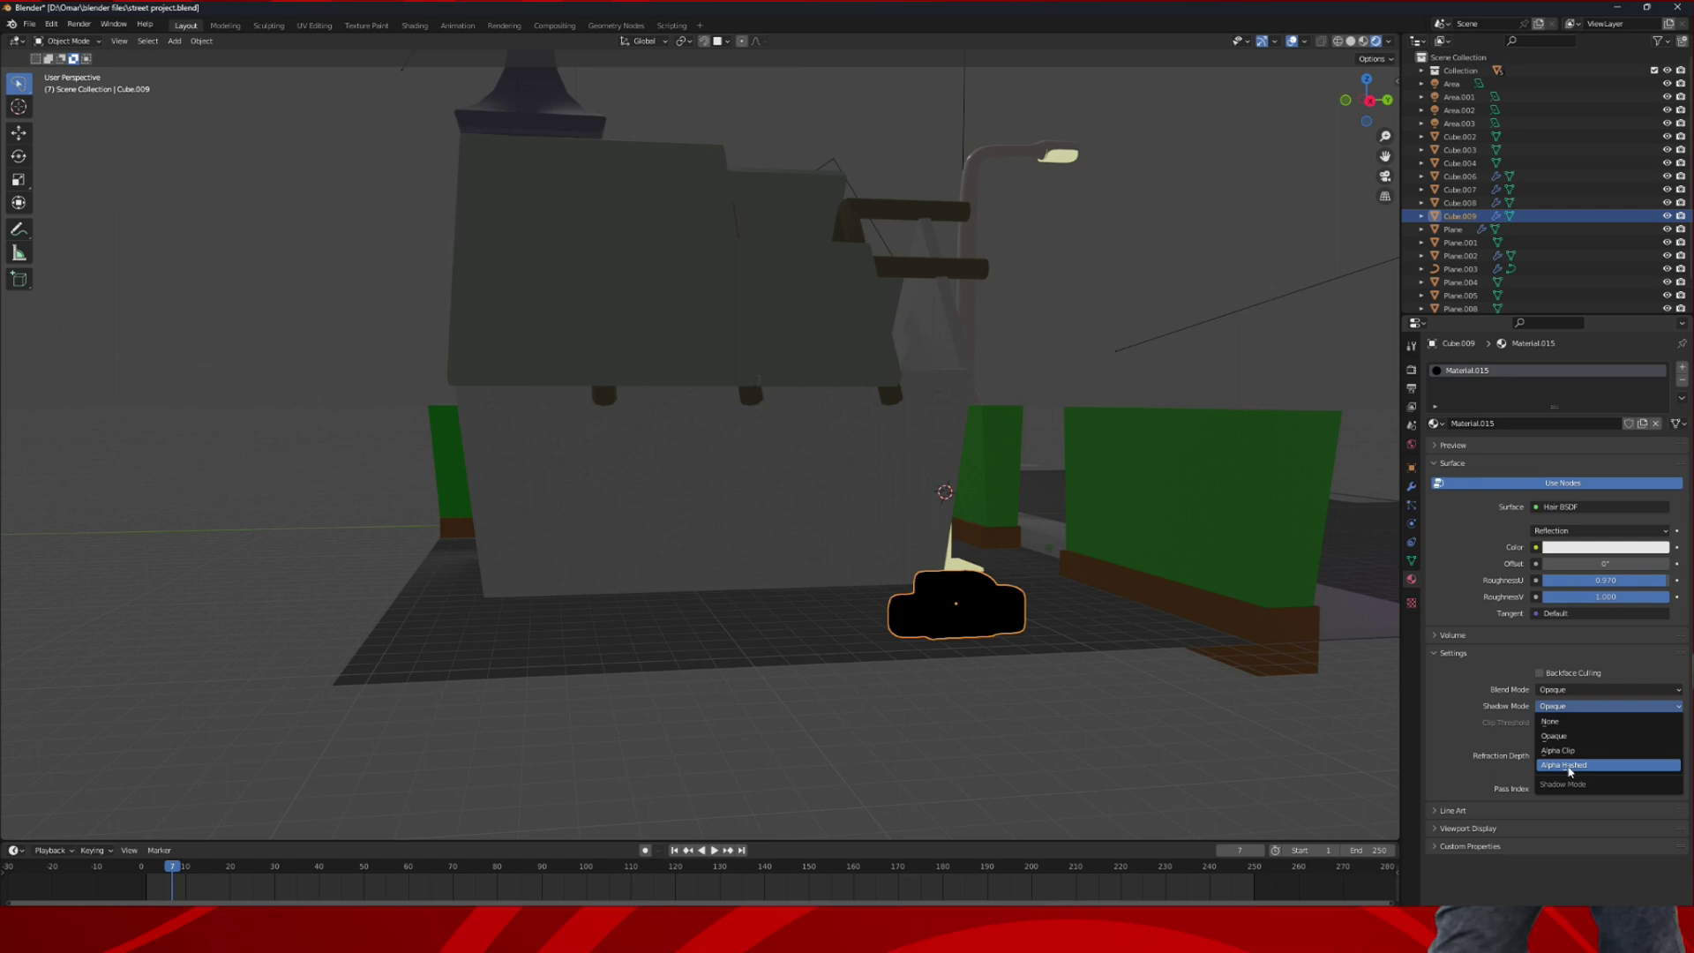
left_click(1568, 765)
left_click(1583, 706)
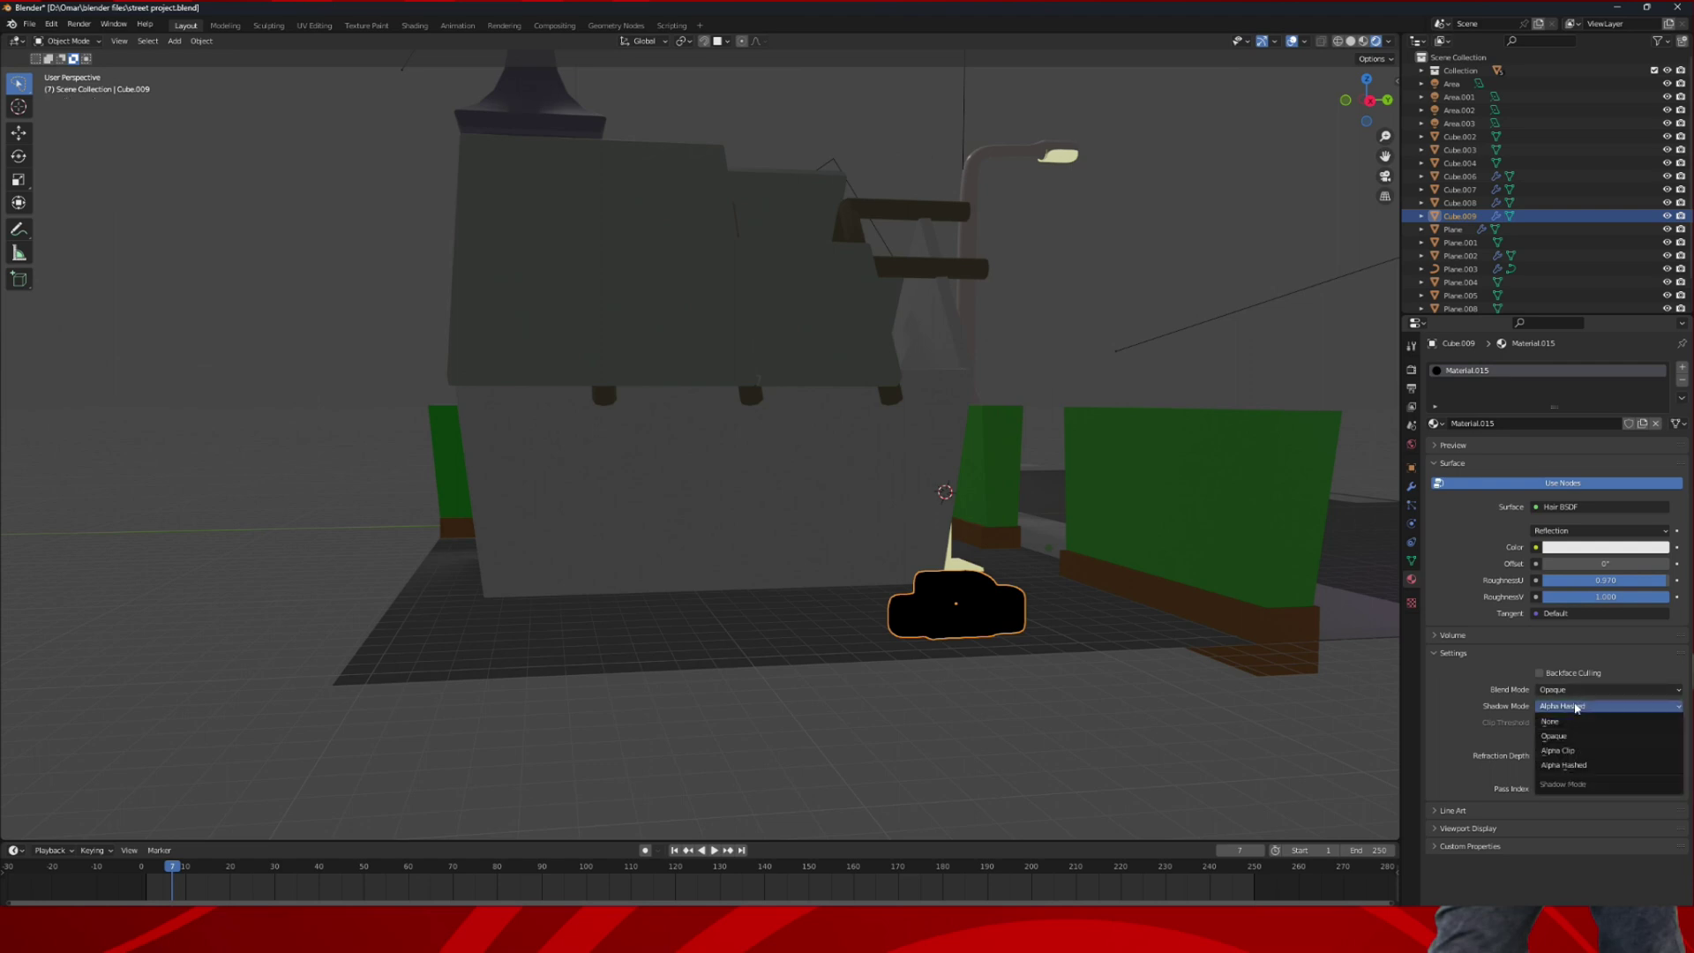
left_click(1563, 722)
left_click(1606, 547)
left_click(1594, 427)
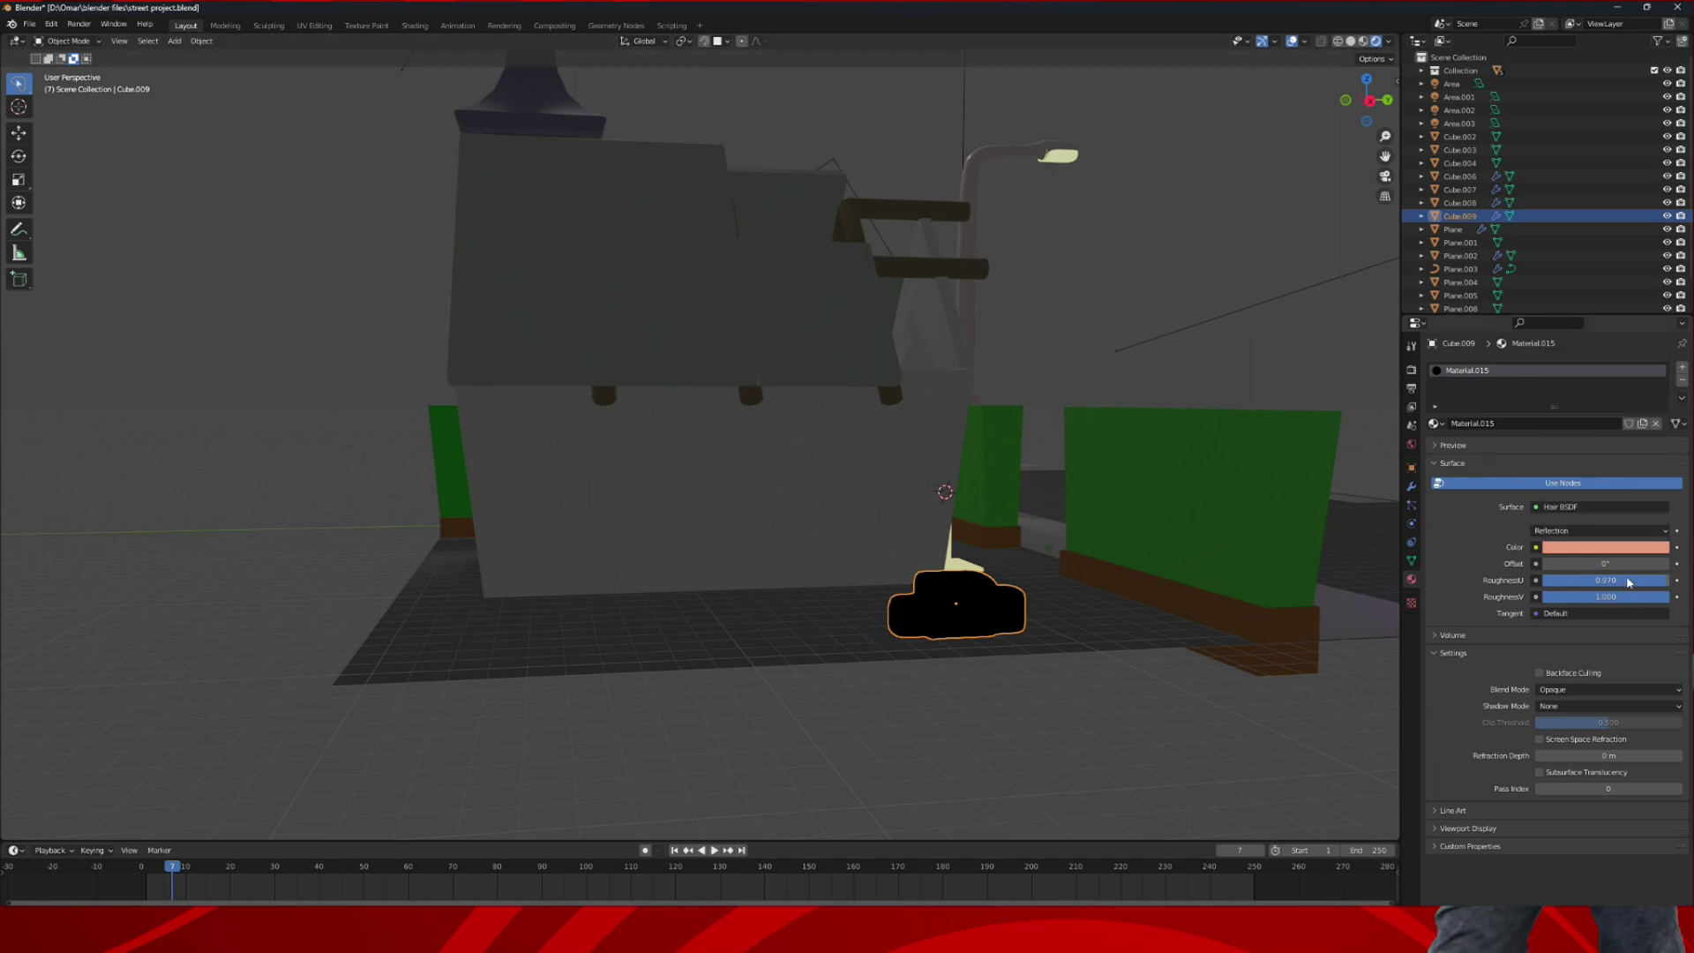
- Preview the dark material on a cube and replace it with a new Principled BSDF material
left_click(1503, 448)
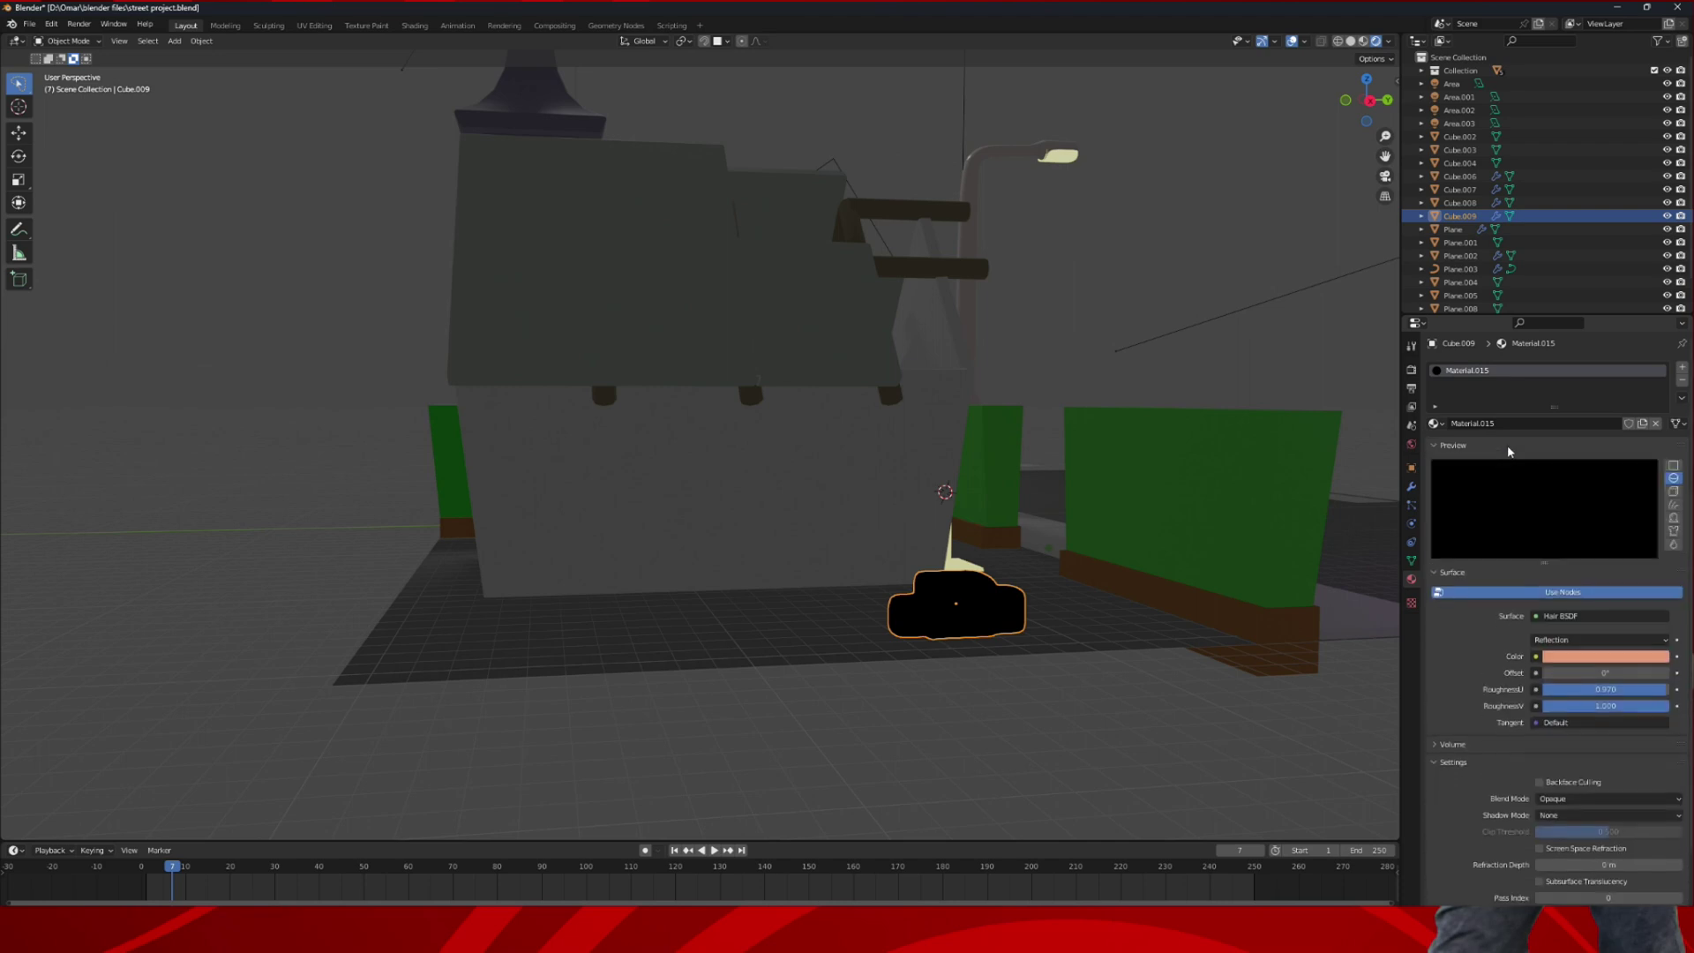
left_click(1674, 491)
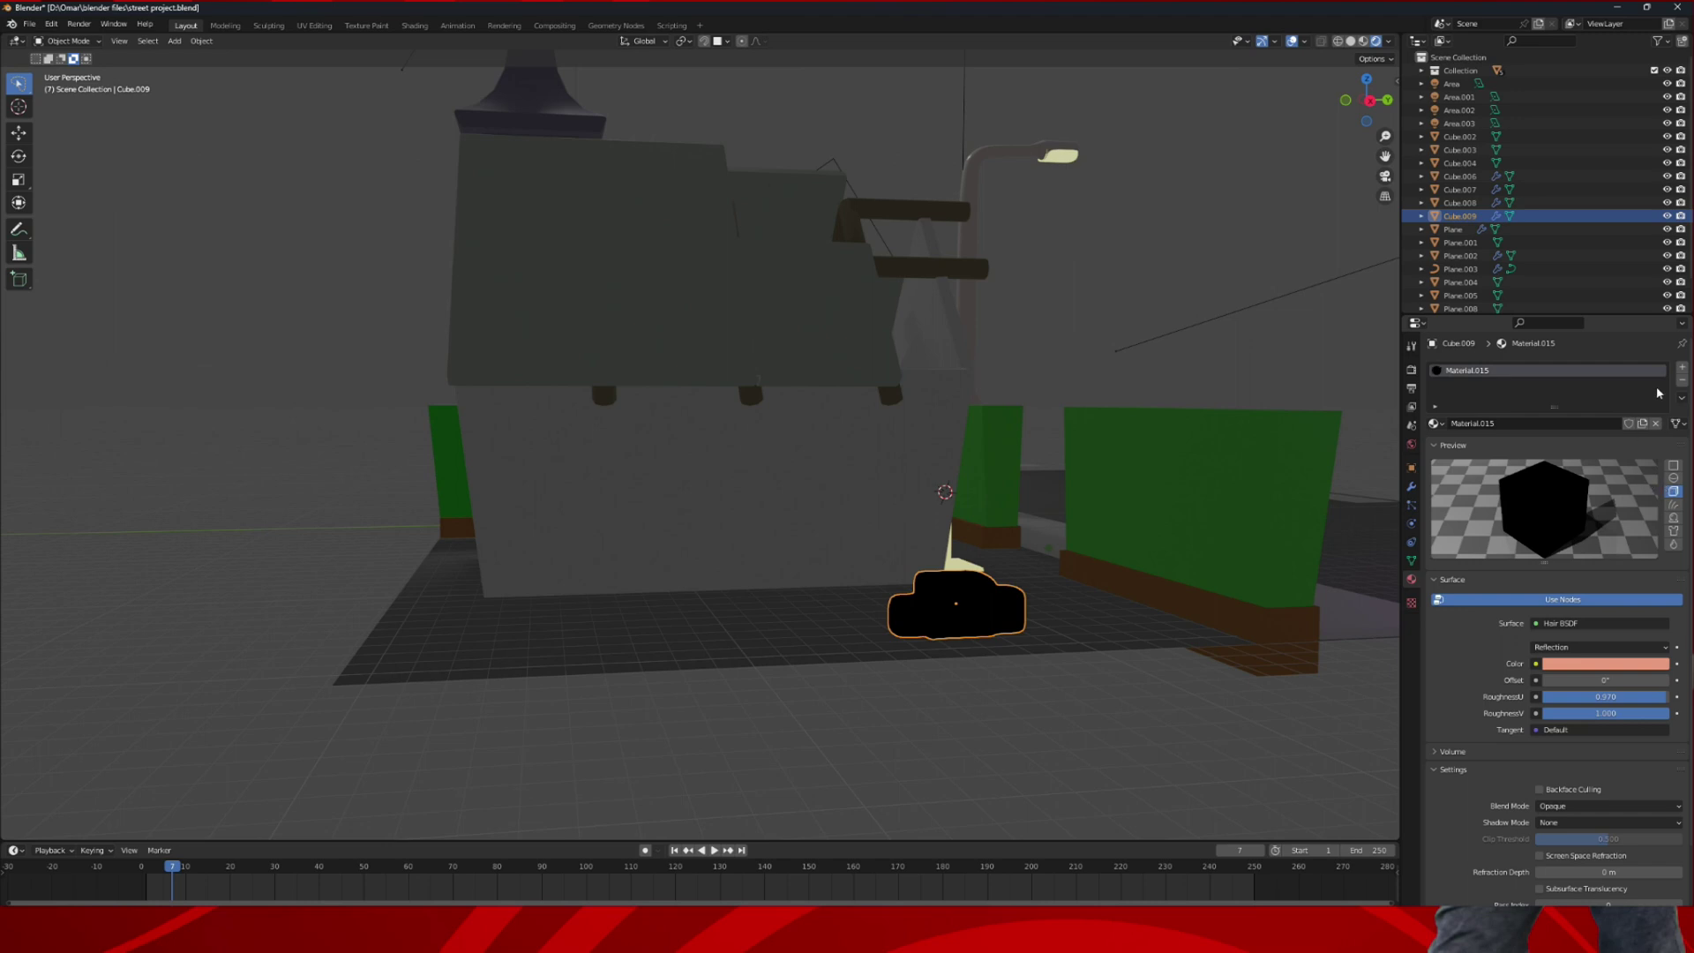
left_click(1656, 424)
left_click(1555, 423)
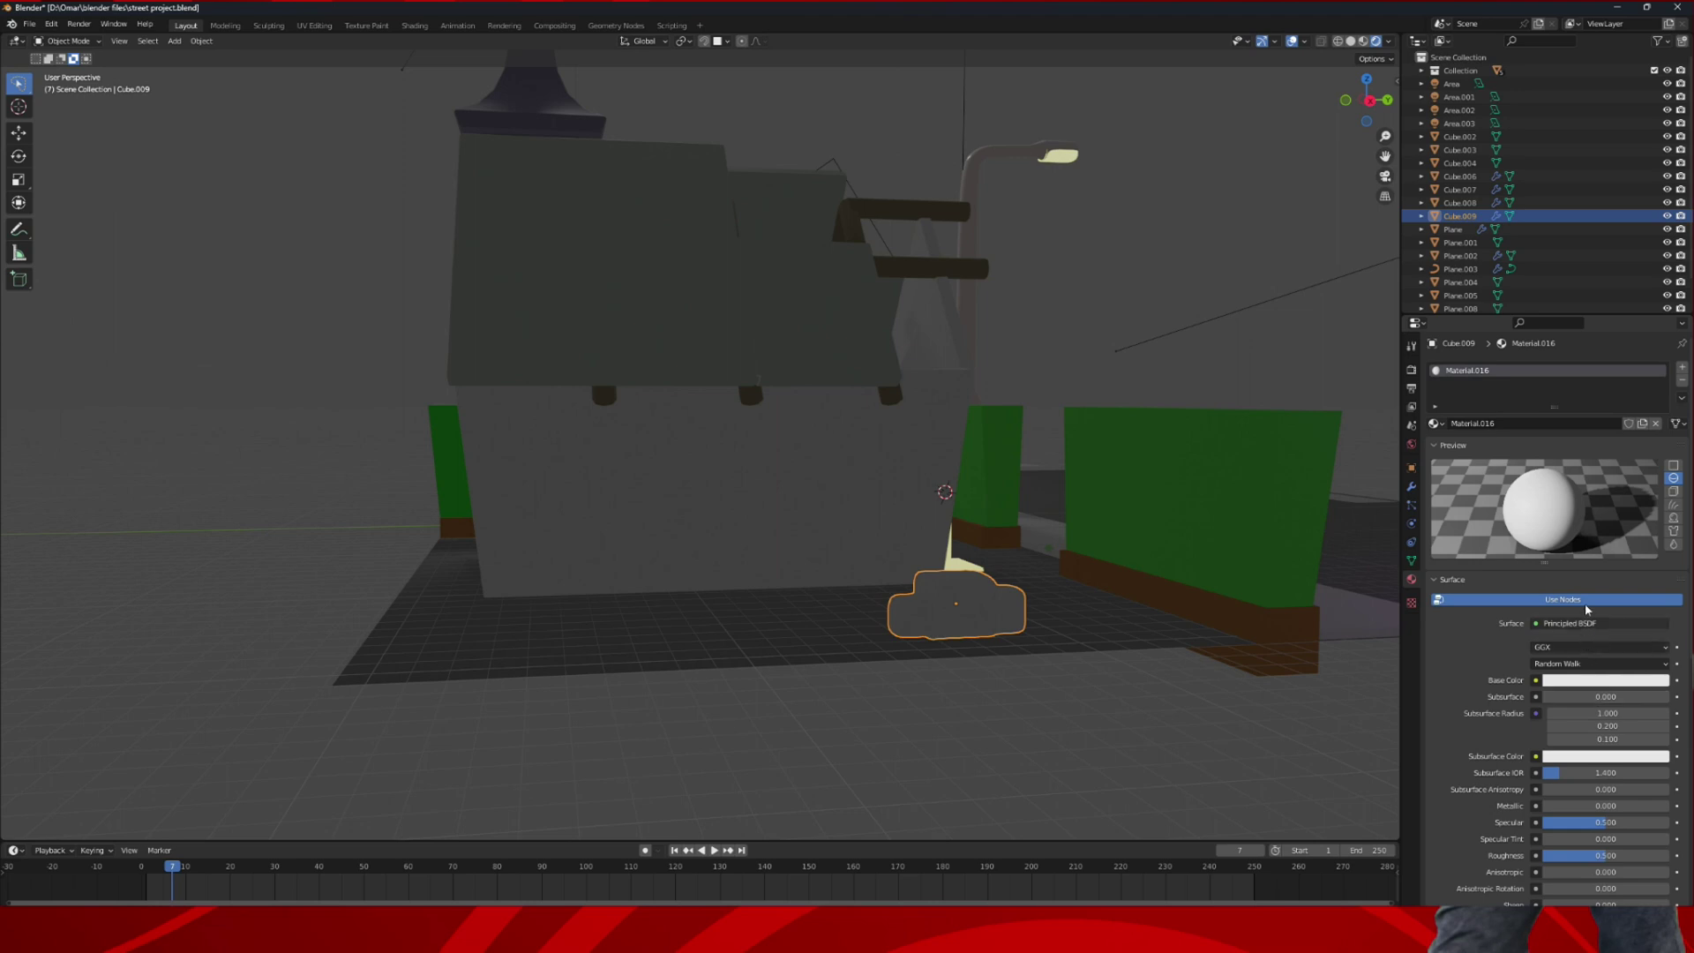
- Set the new material's base color to a light mint green at full brightness (HSV value 1.0)
scroll(1586, 623, "down", 2)
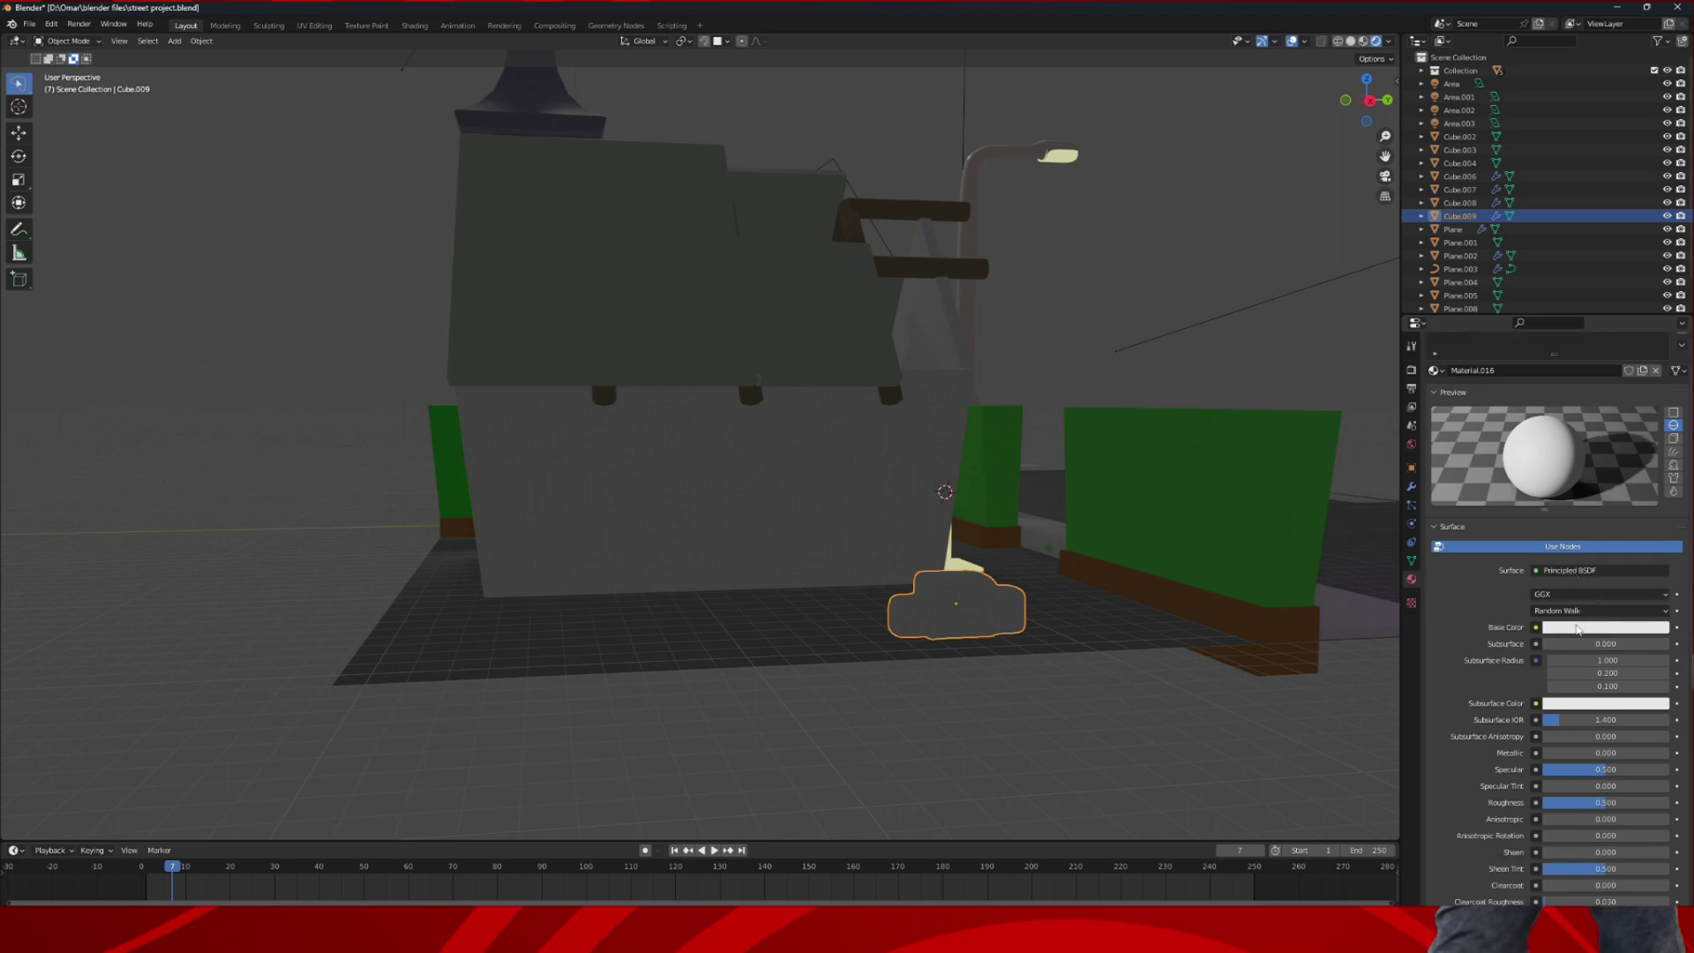
left_click(1451, 392)
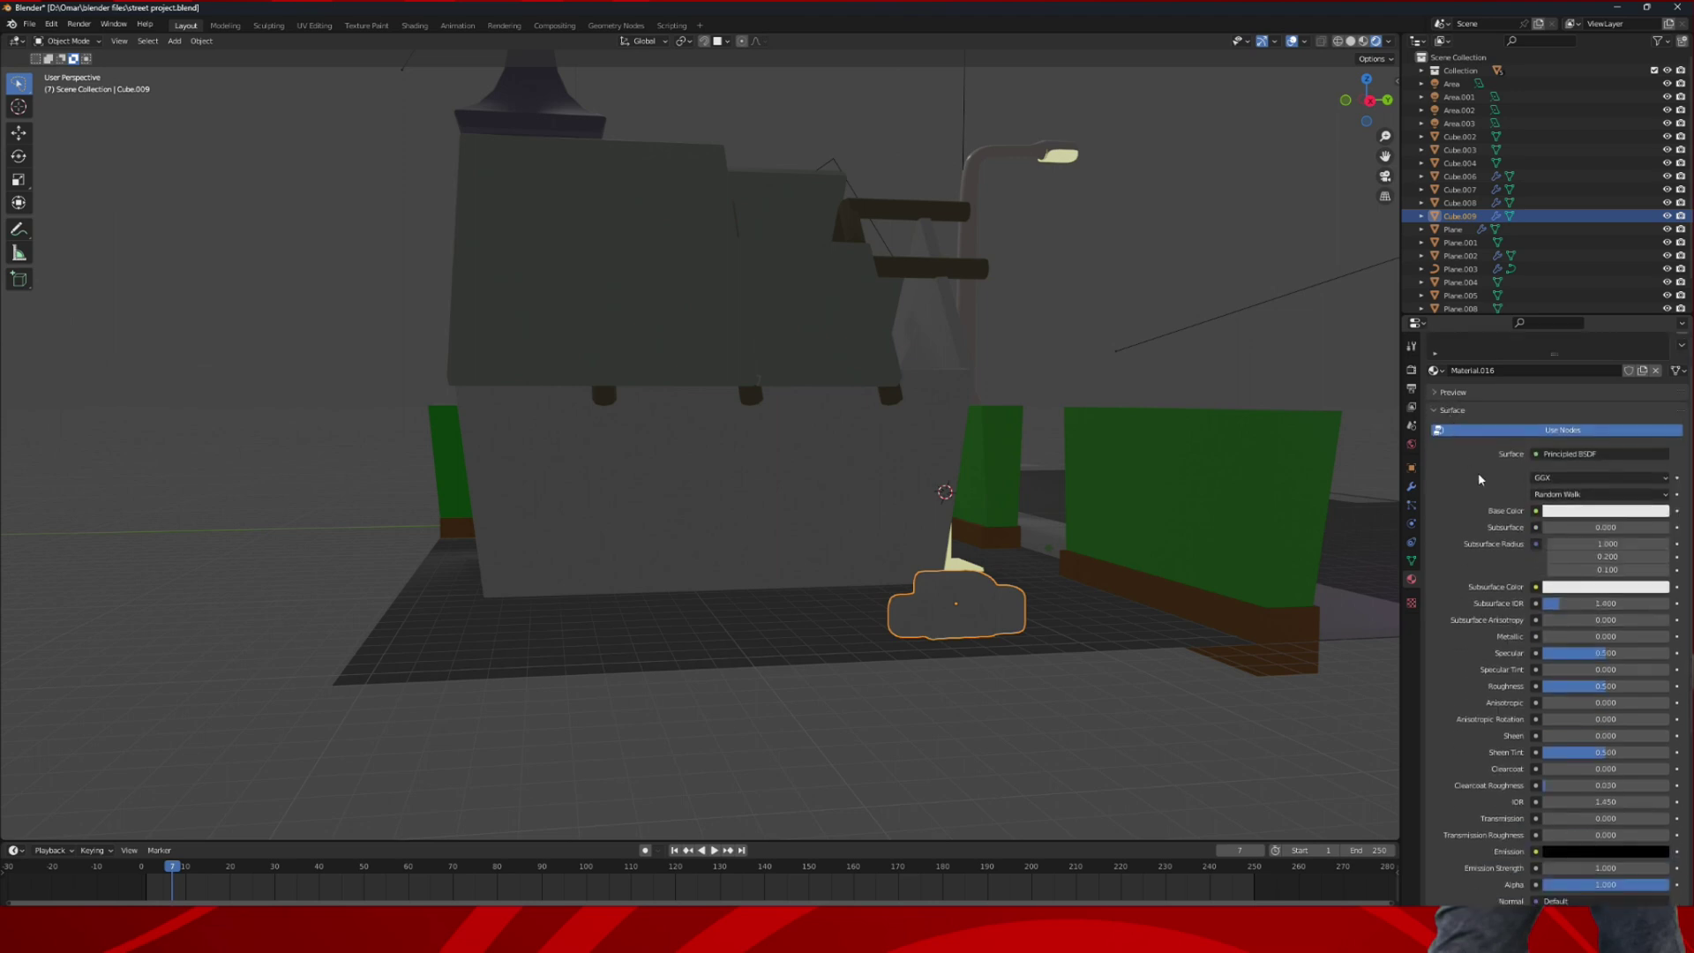
left_click(1579, 511)
left_click(1580, 512)
left_click(1586, 346)
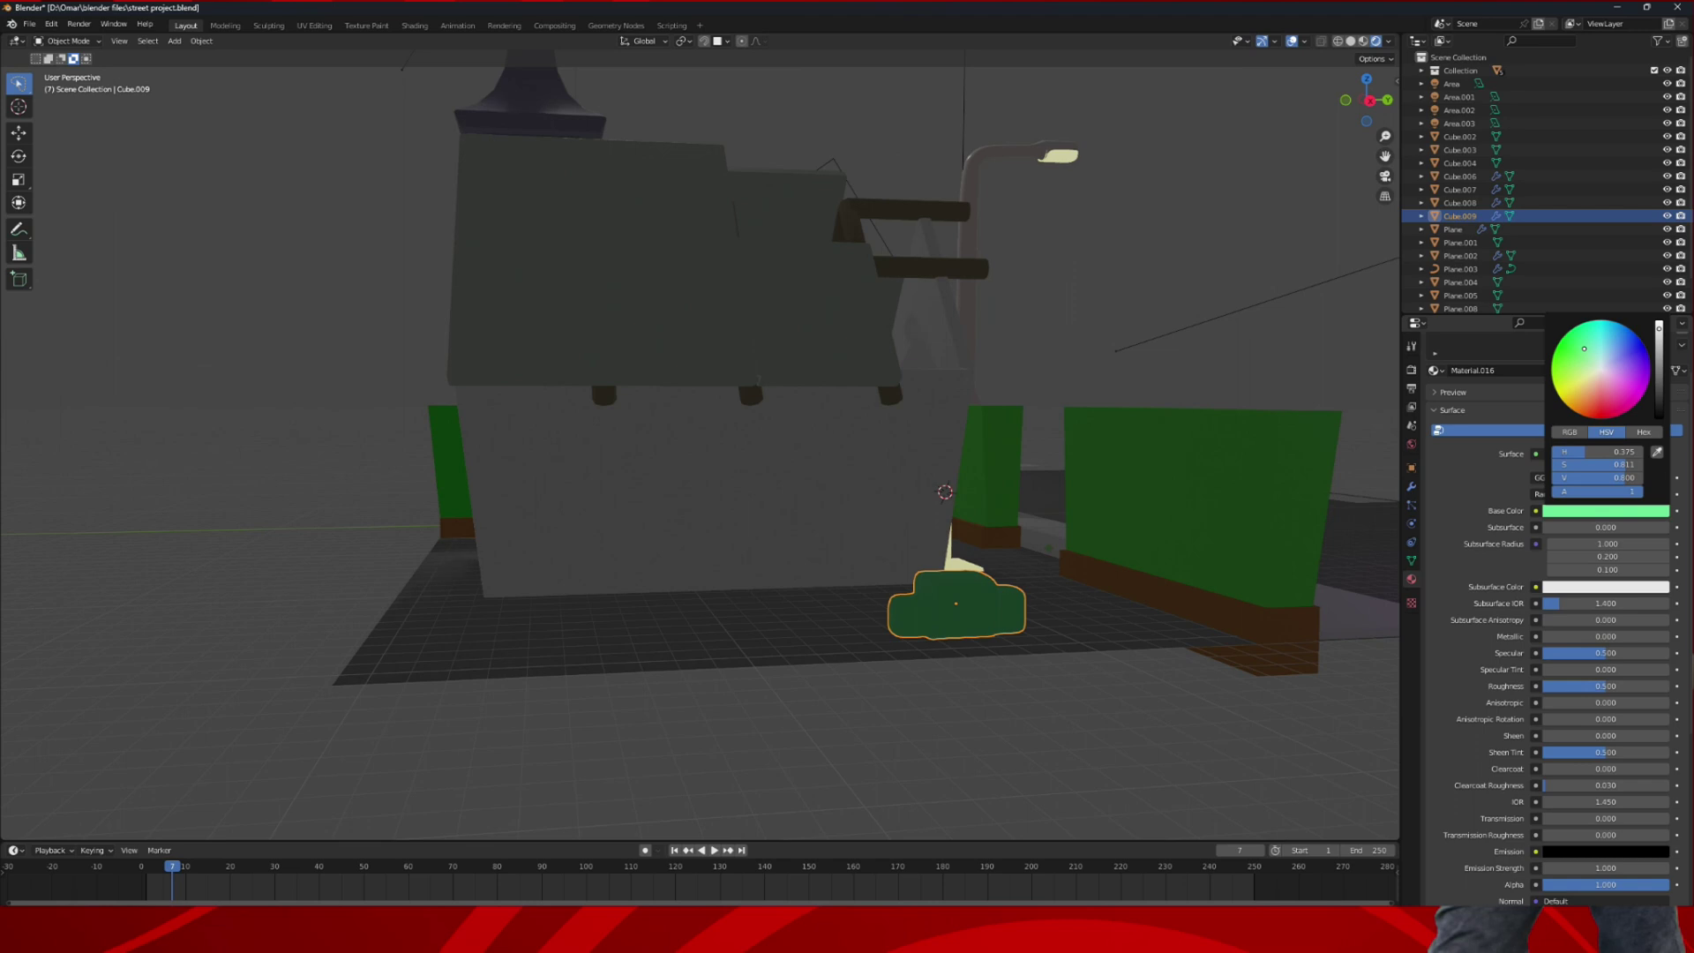
left_click_drag(1659, 336, 1659, 325)
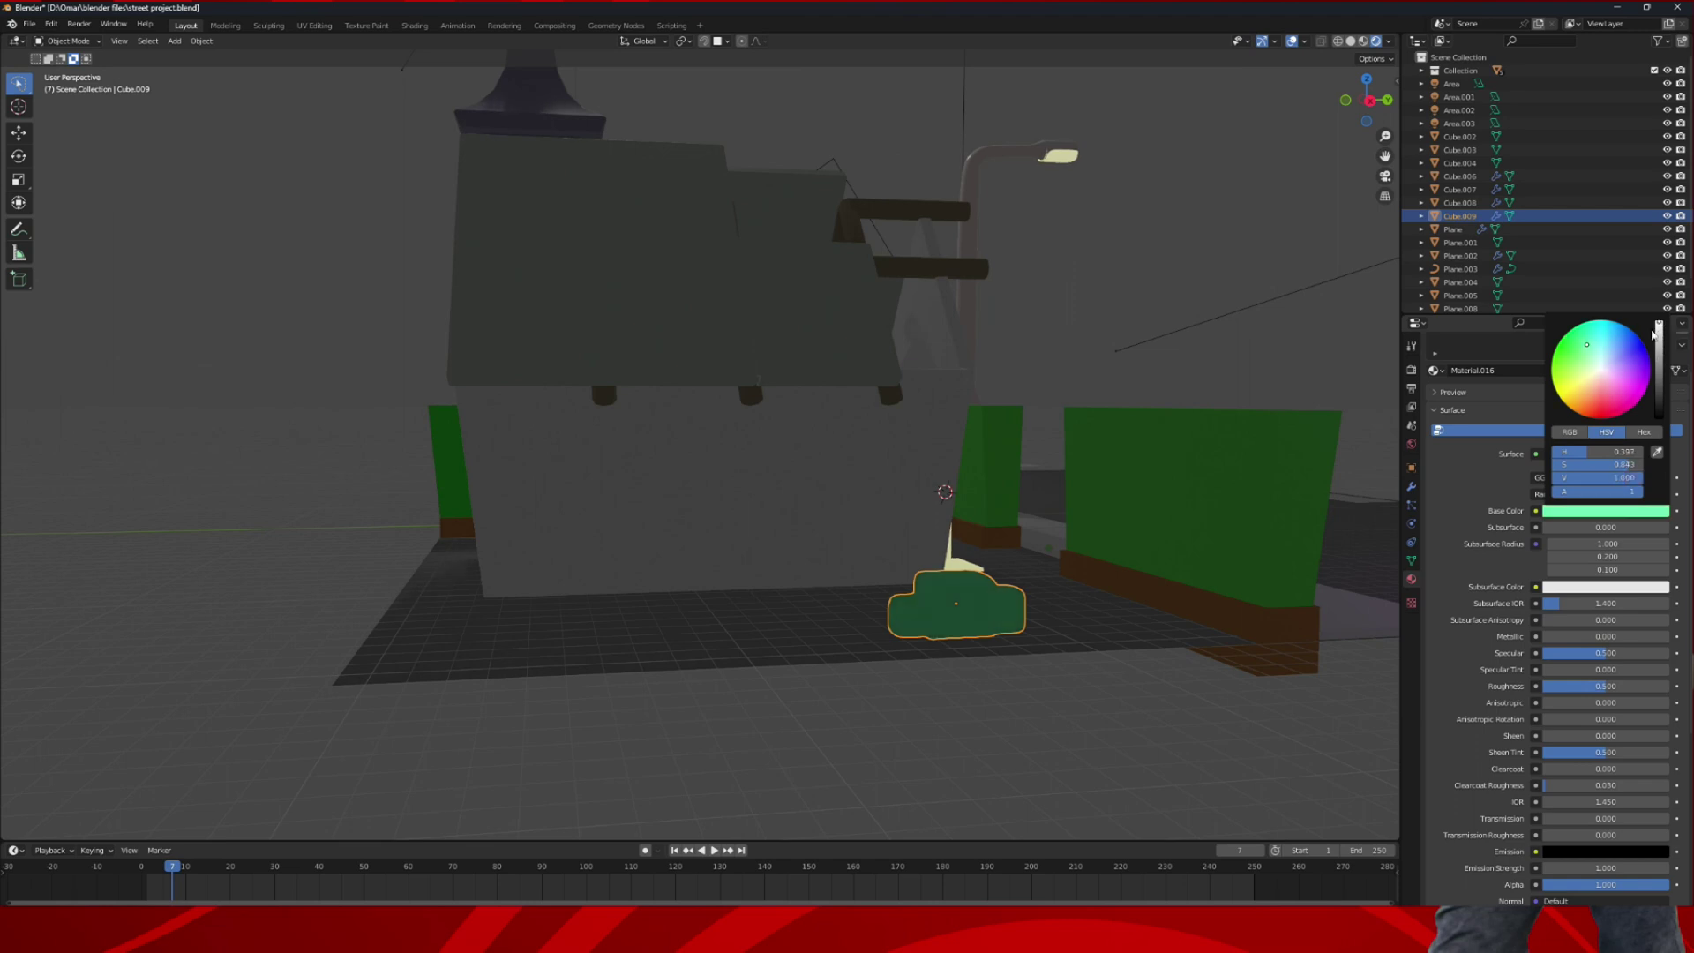
- Duplicate the green bush twice in top view, clustering both copies around the original near the front hedge
middle_click_drag(1172, 477, 1237, 602)
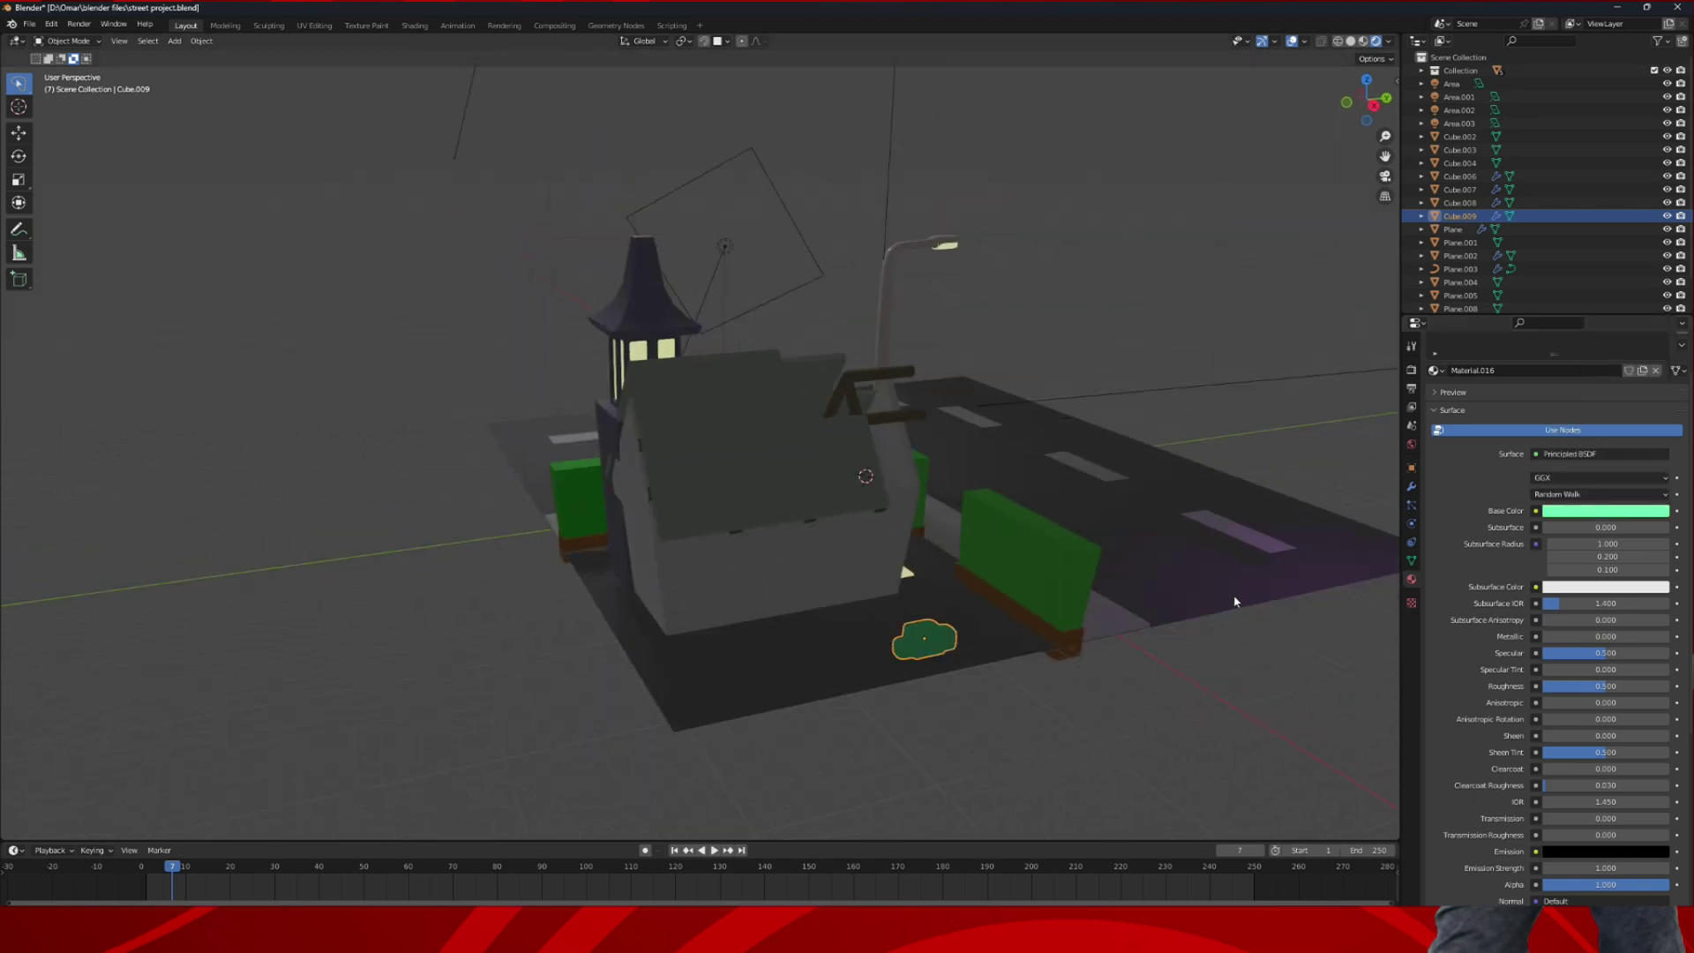
left_click(1367, 80)
key("shift+d")
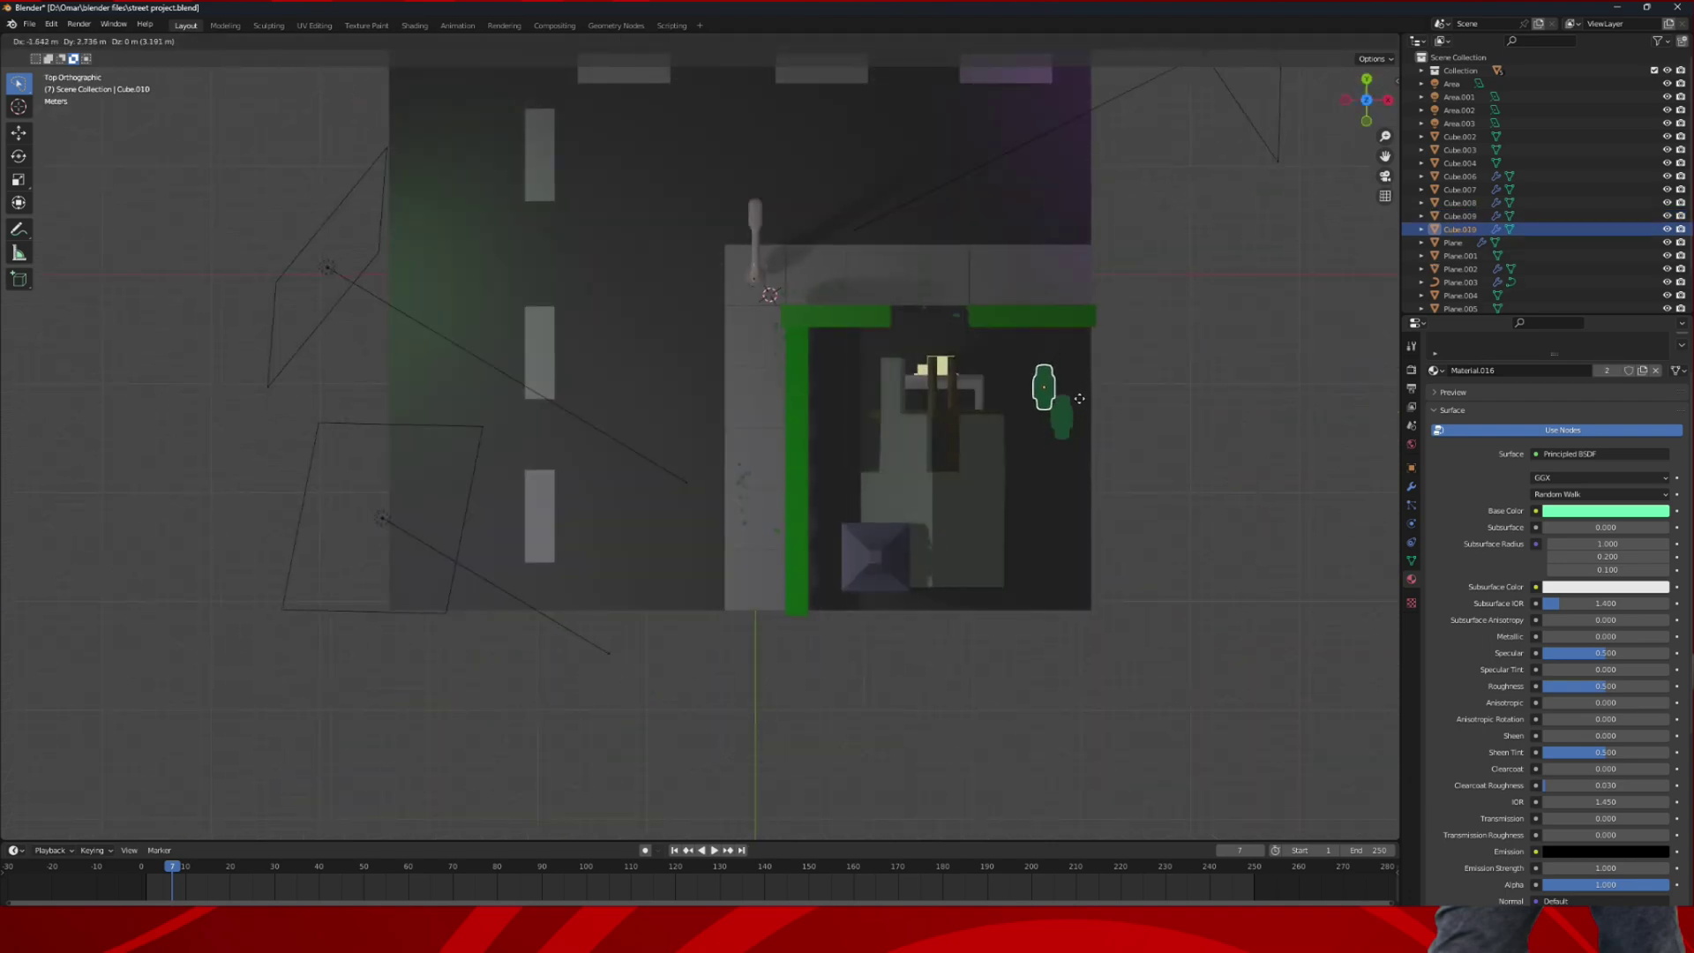
left_click(1081, 396)
key("shift+d")
left_click(1104, 382)
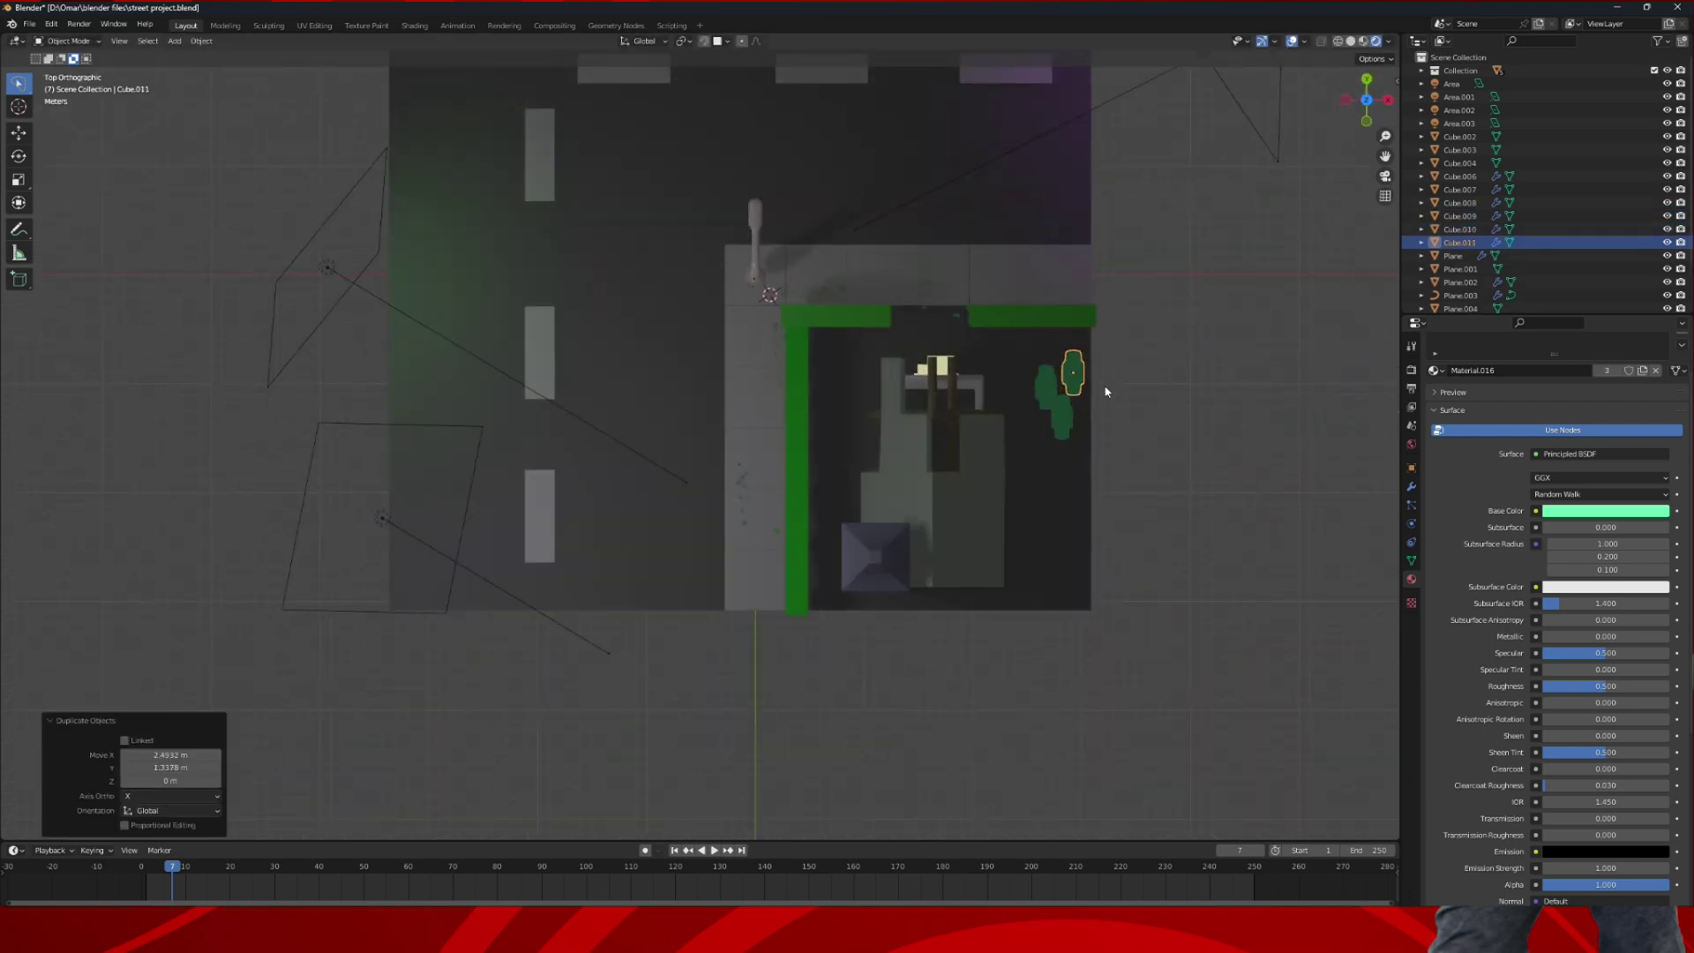
- Duplicate the bush about -16.8 m along Y to the yard's open rear corner and rotate the copy about 10°
key("shift+d")
left_click(1097, 571)
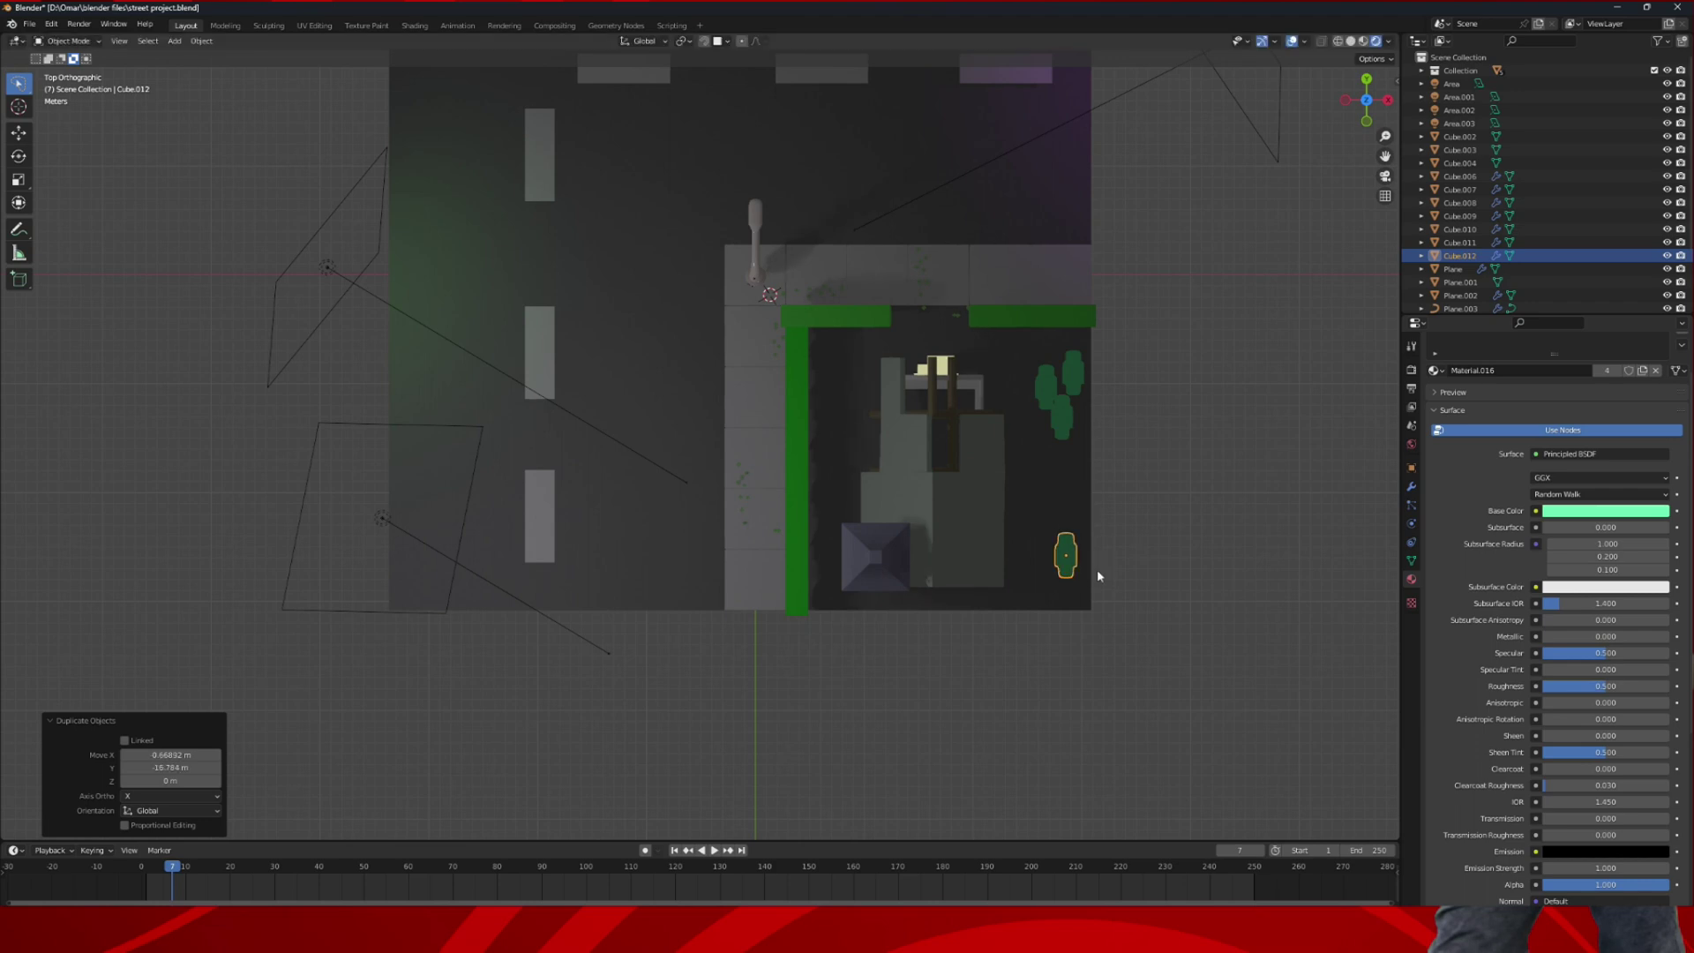
key("r")
right_click(1091, 569)
- Place a copy of the bush in the front corner where the hedges meet and another, slightly rotated copy just behind it
key("shift+d")
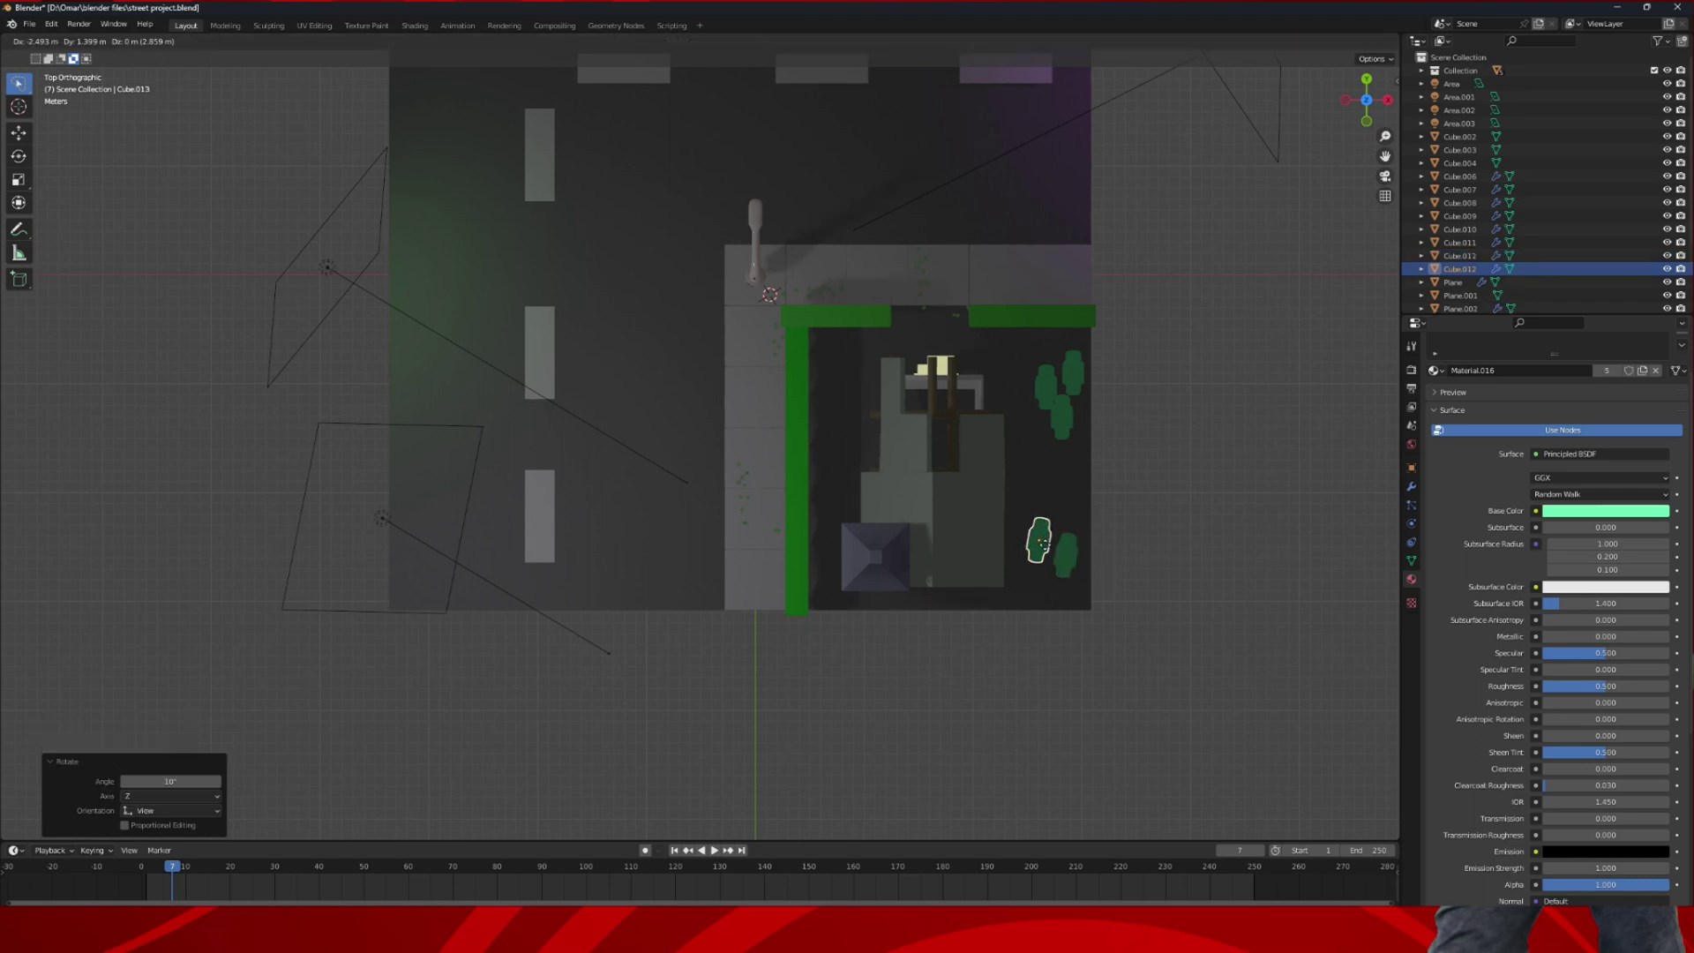
left_click(849, 375)
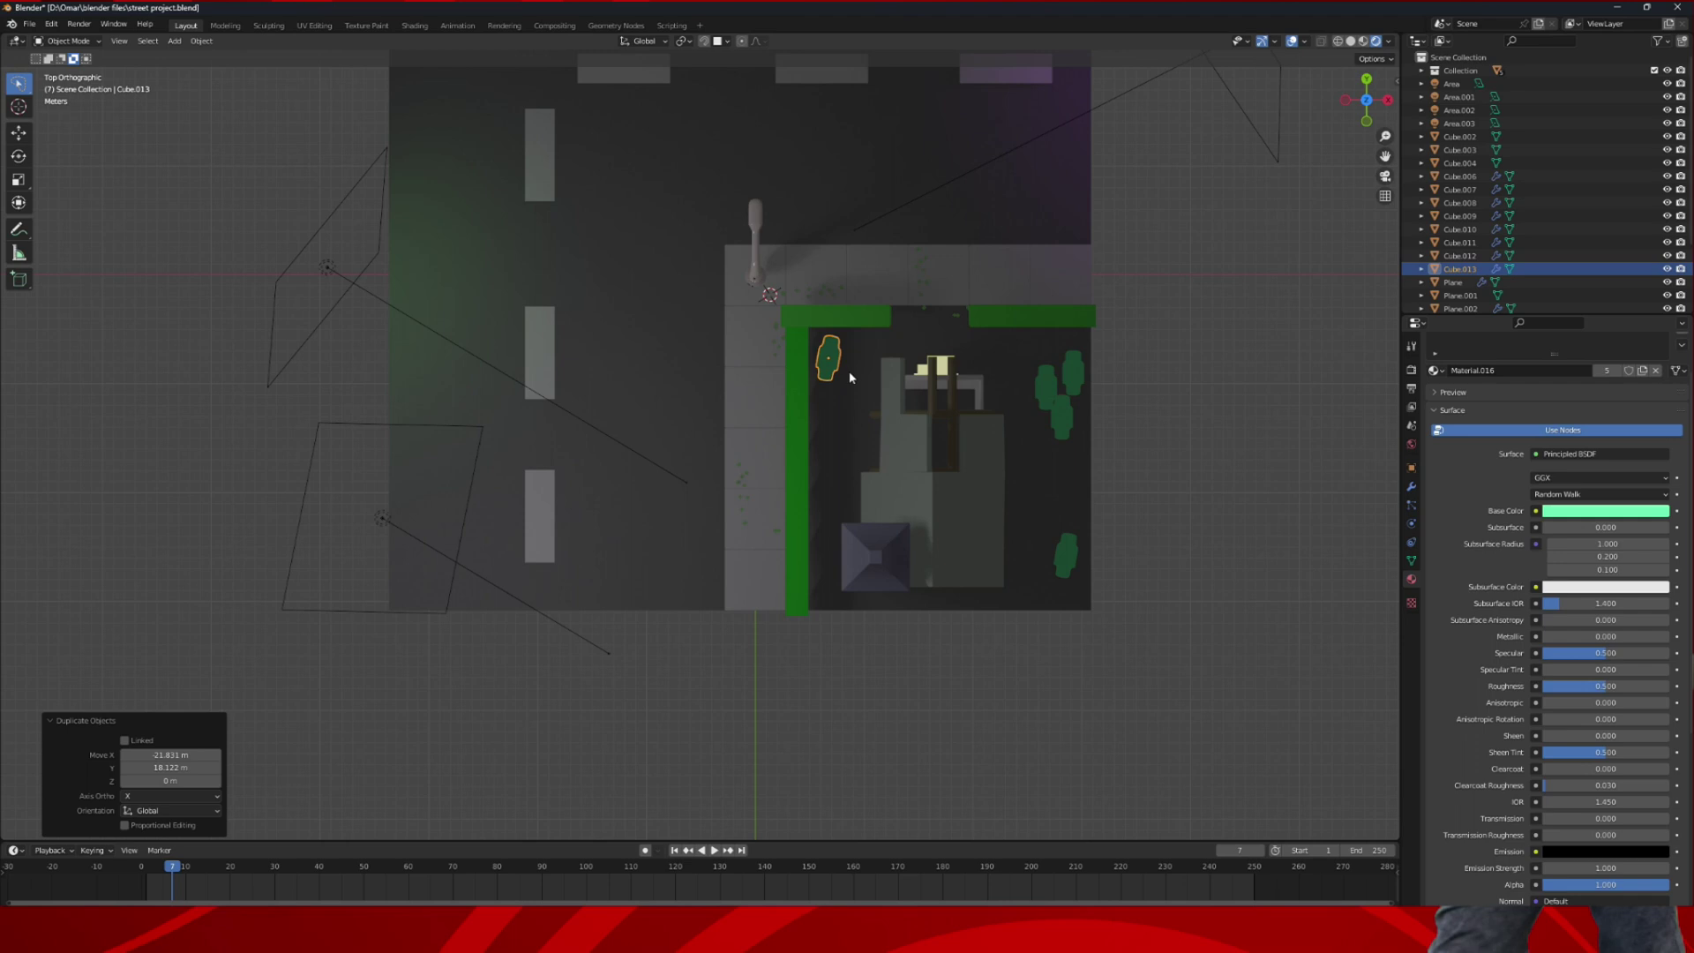
key("shift+d")
key("r")
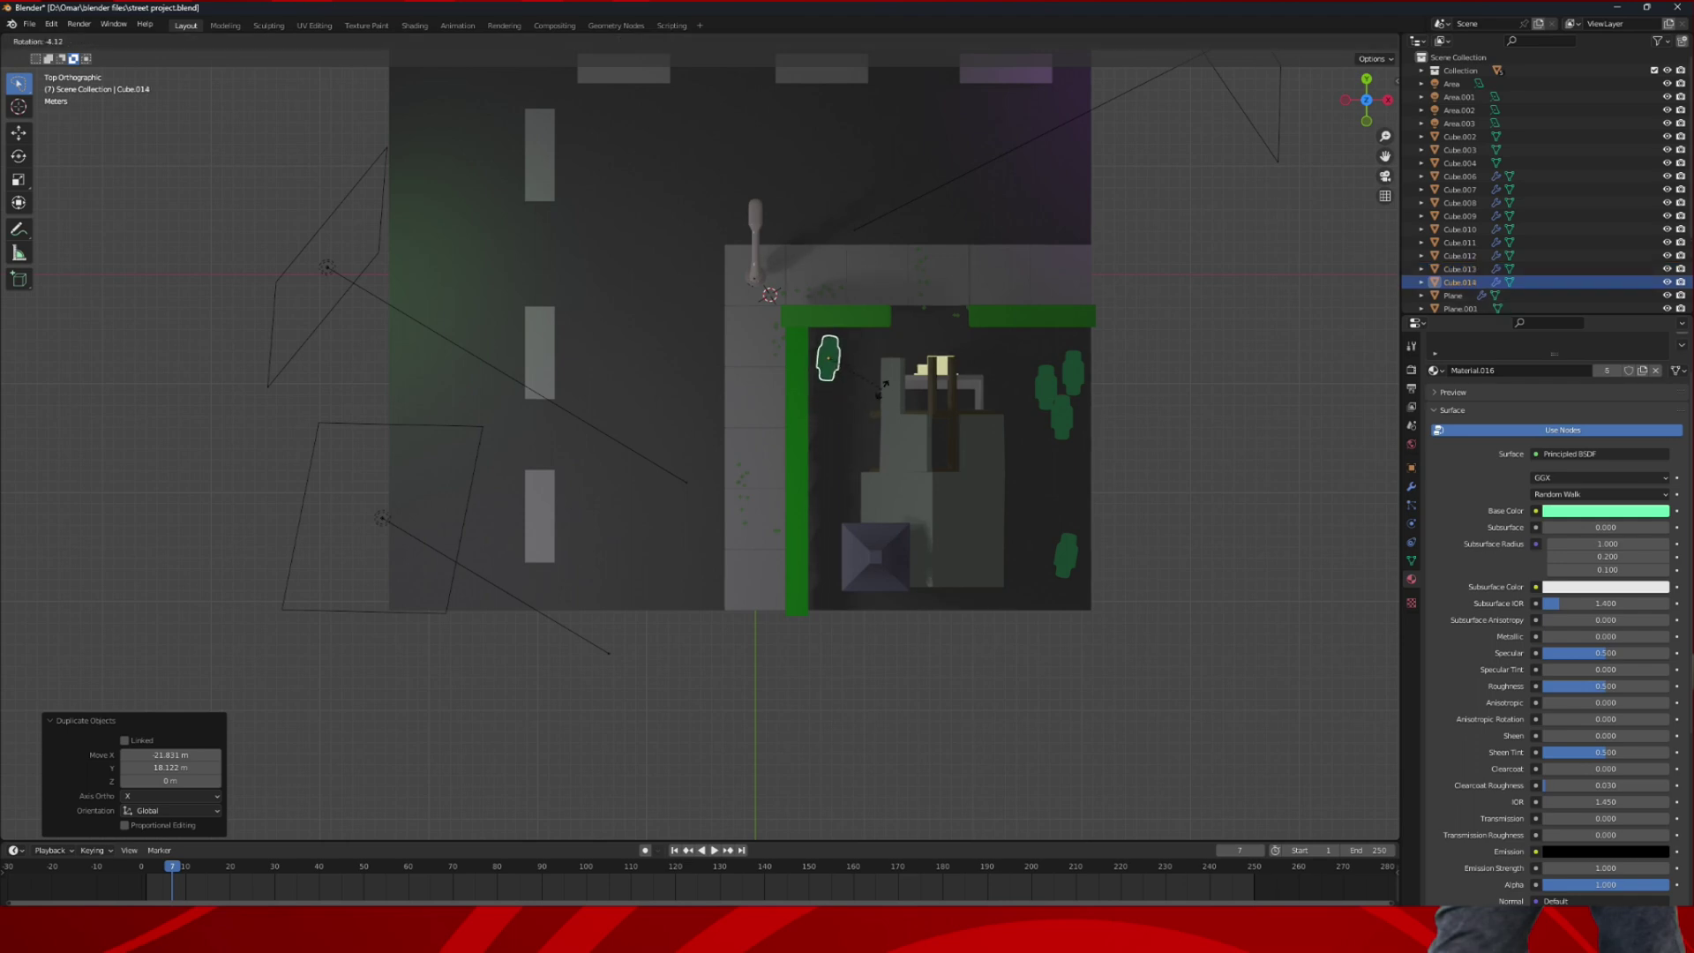
left_click(884, 386)
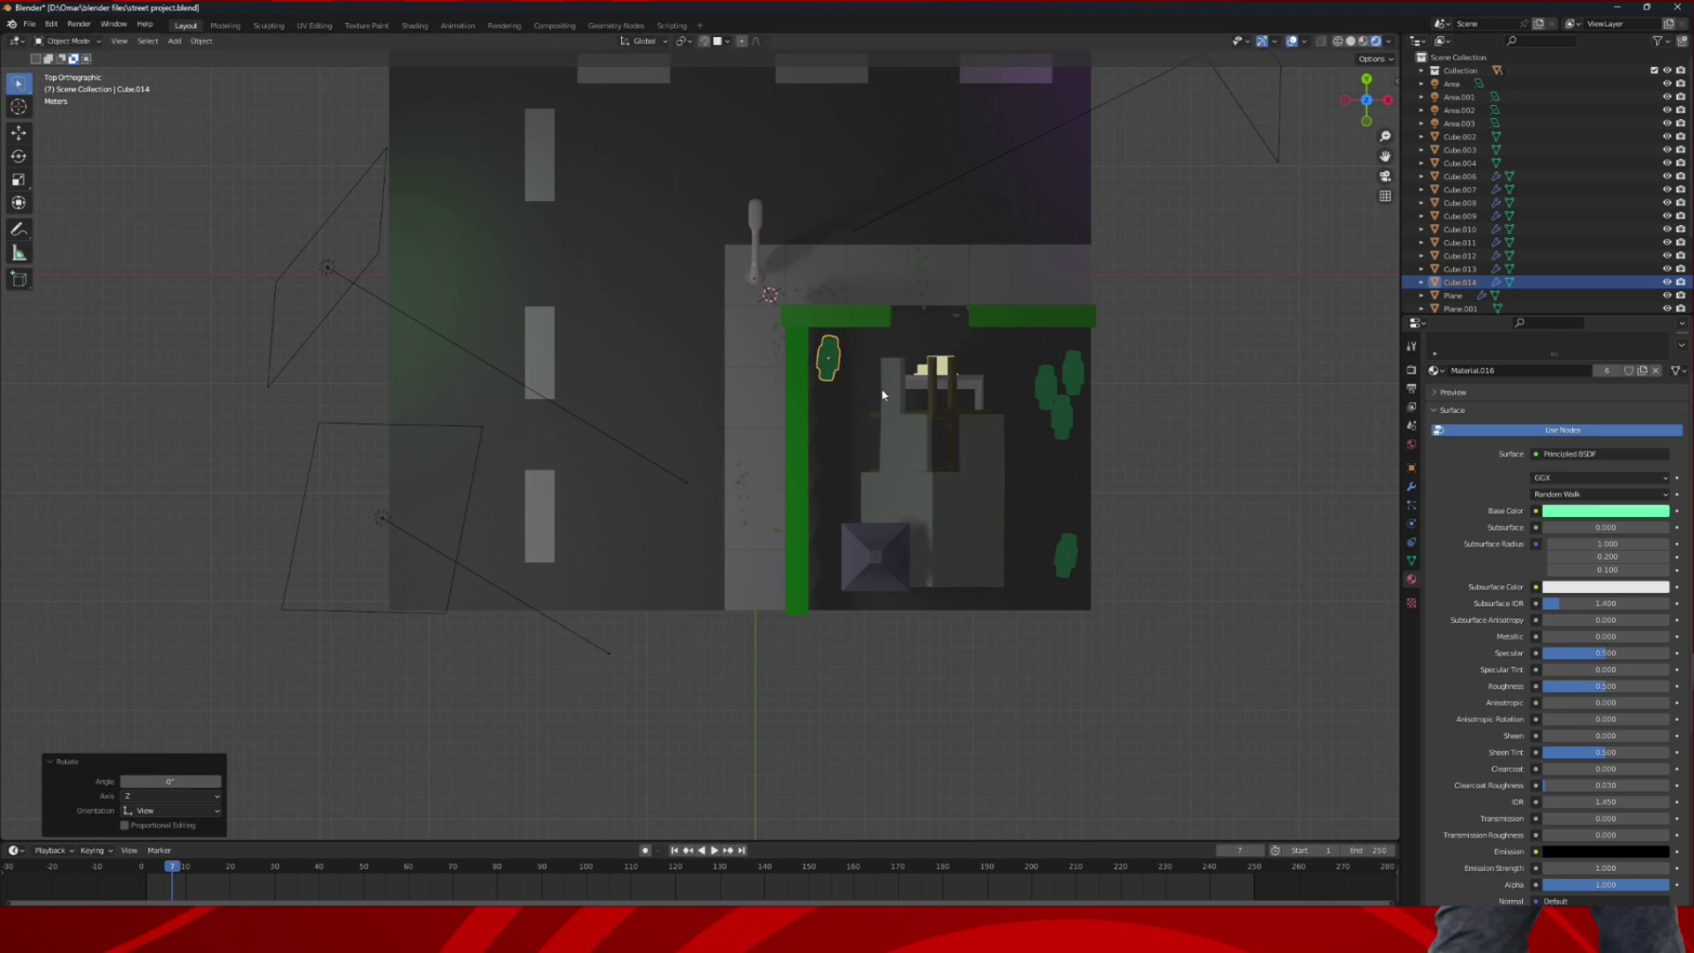
key("g")
left_click(888, 434)
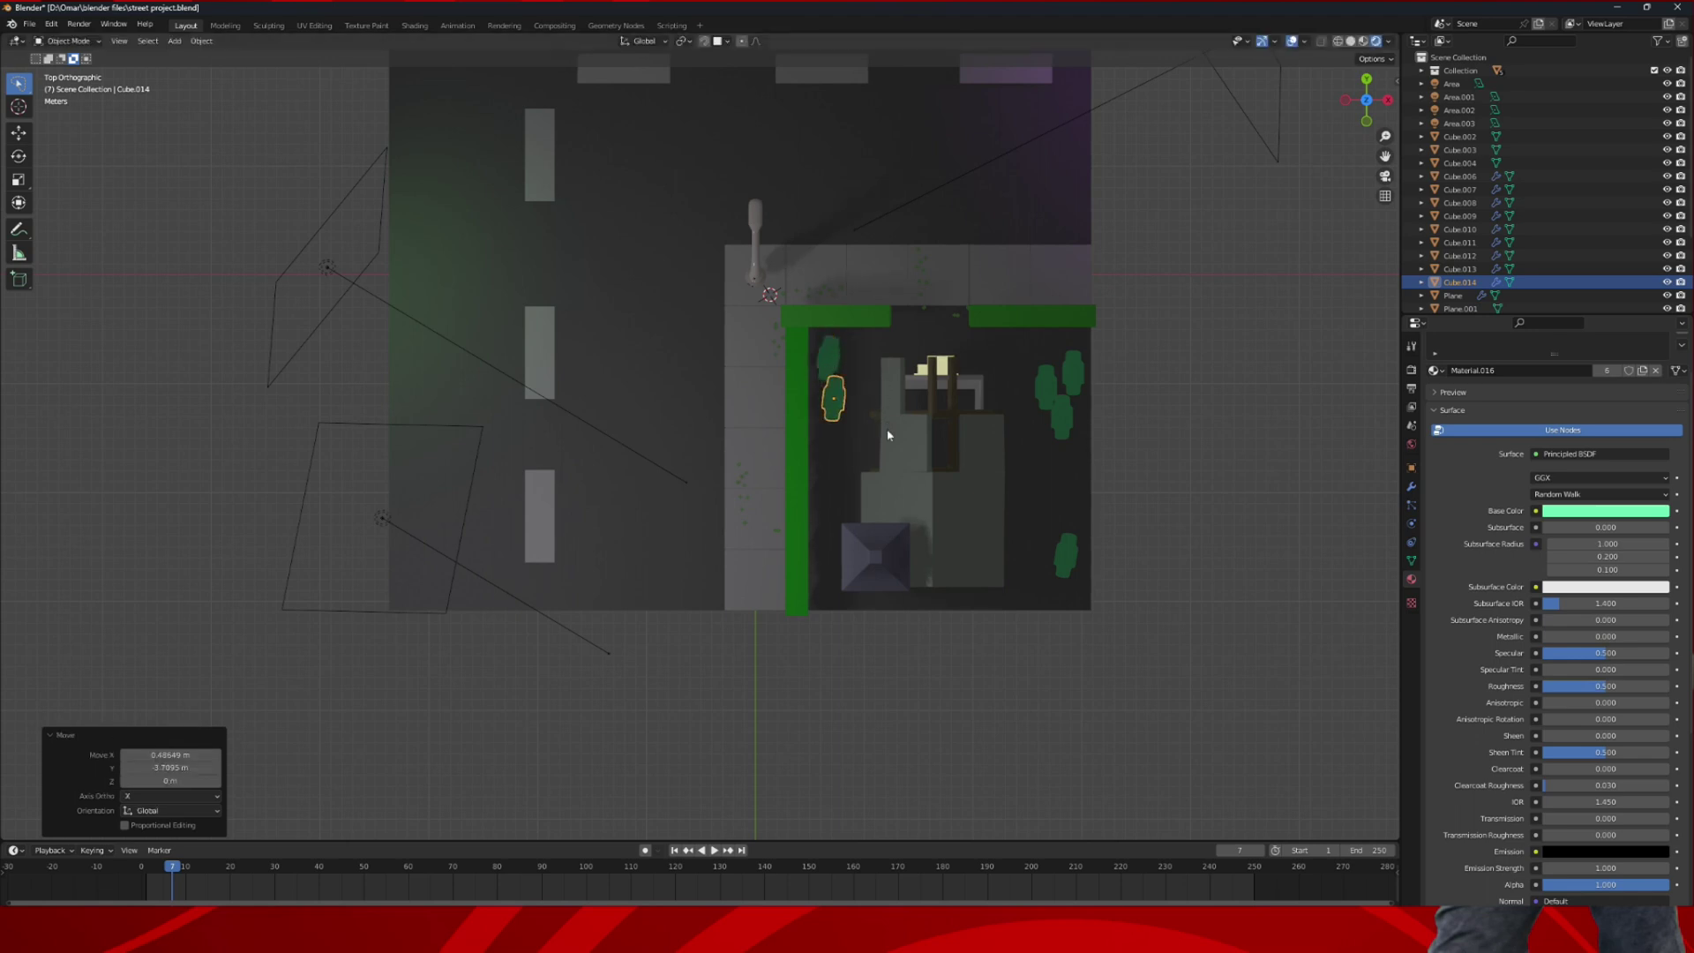
- Duplicate the bush, rotate the copy about 25°, and move it against the front hedge beside the corner bush
key("shift+d")
key("r")
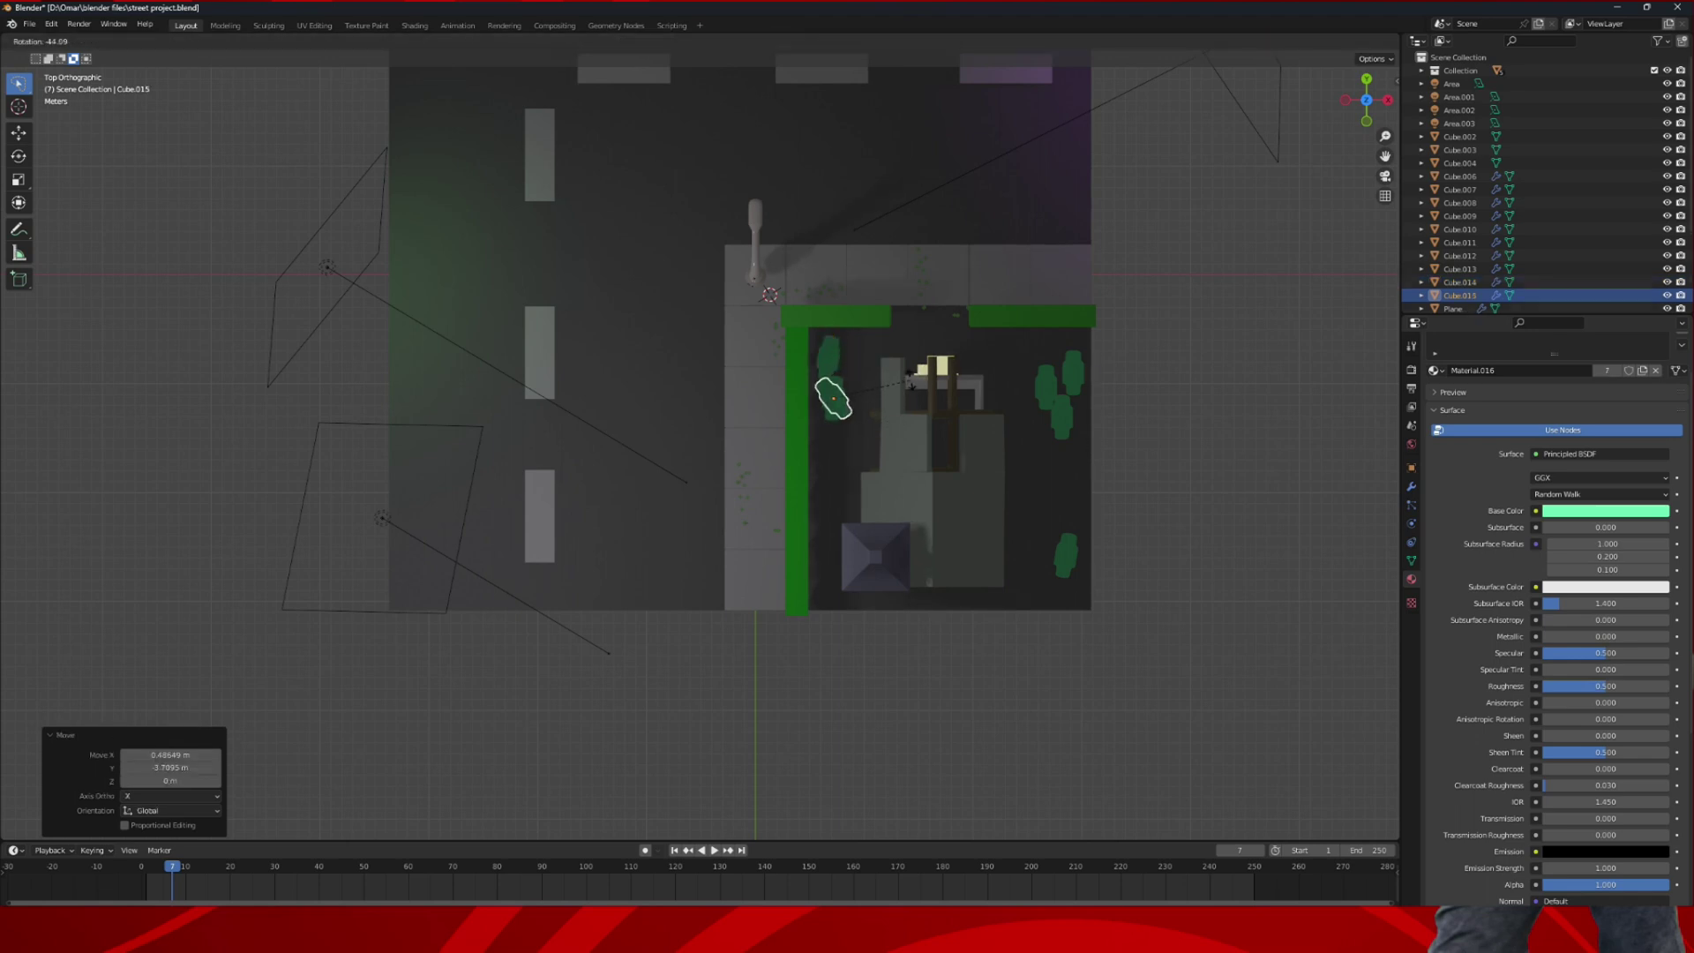
left_click(900, 392)
key("g")
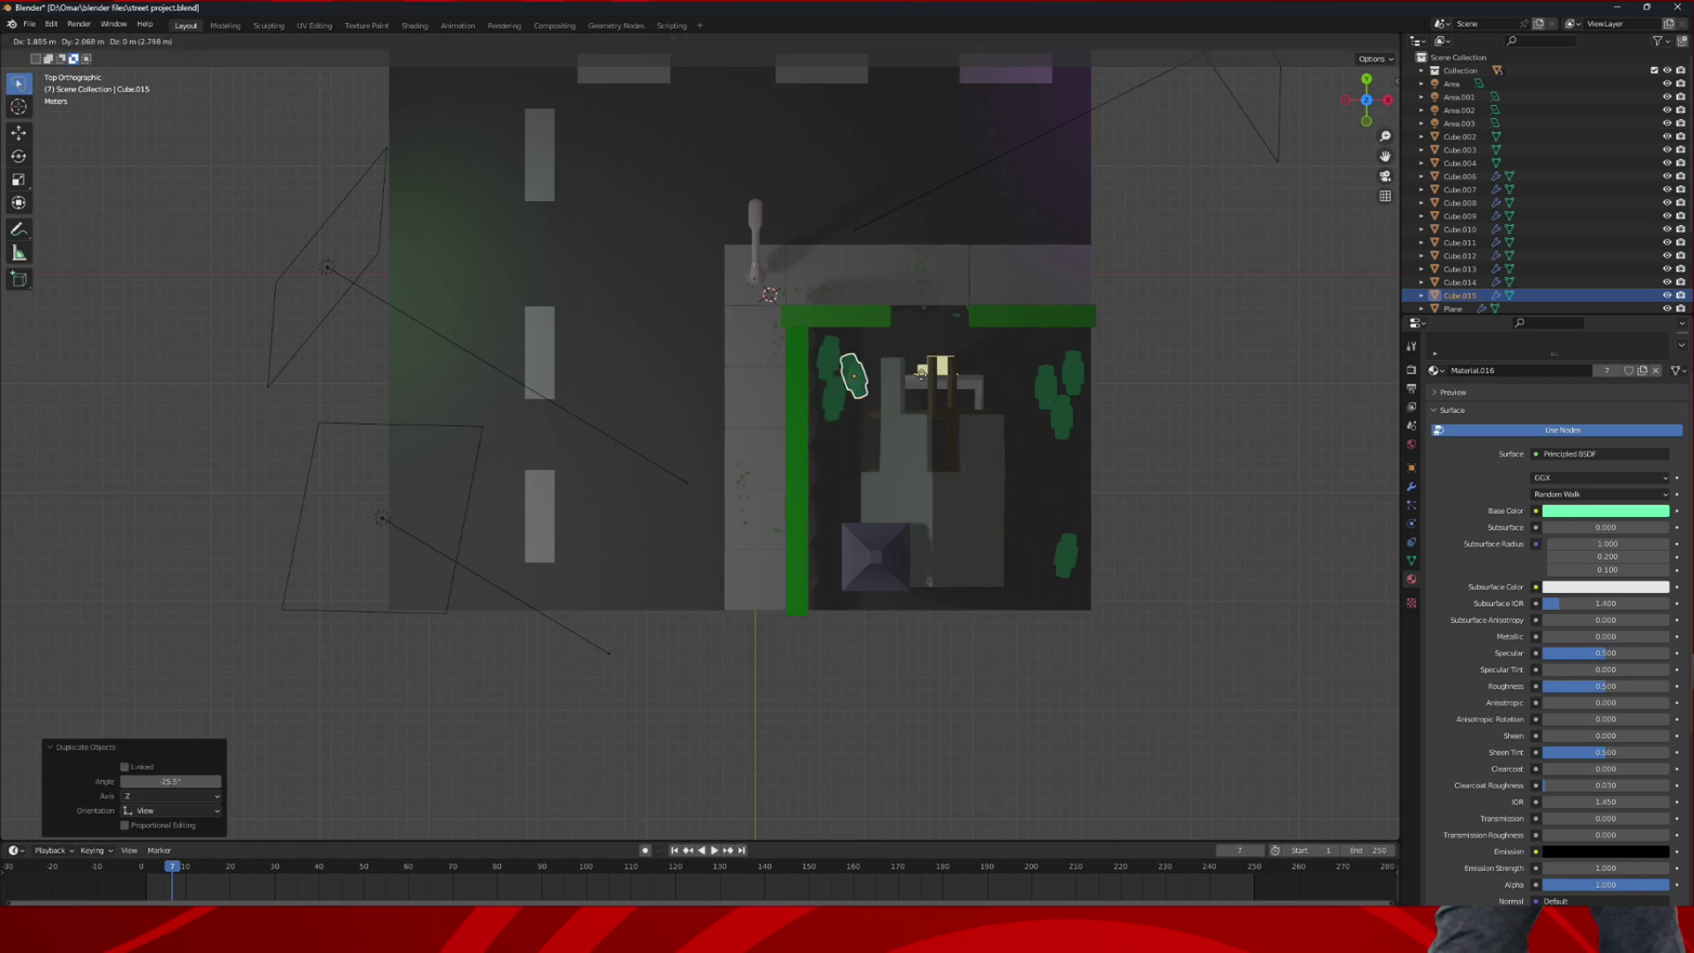
left_click(918, 355)
- Duplicate the bush to the rear corner beside the tower, and place another copy next to the bush in the opposite rear corner
key("shift+d")
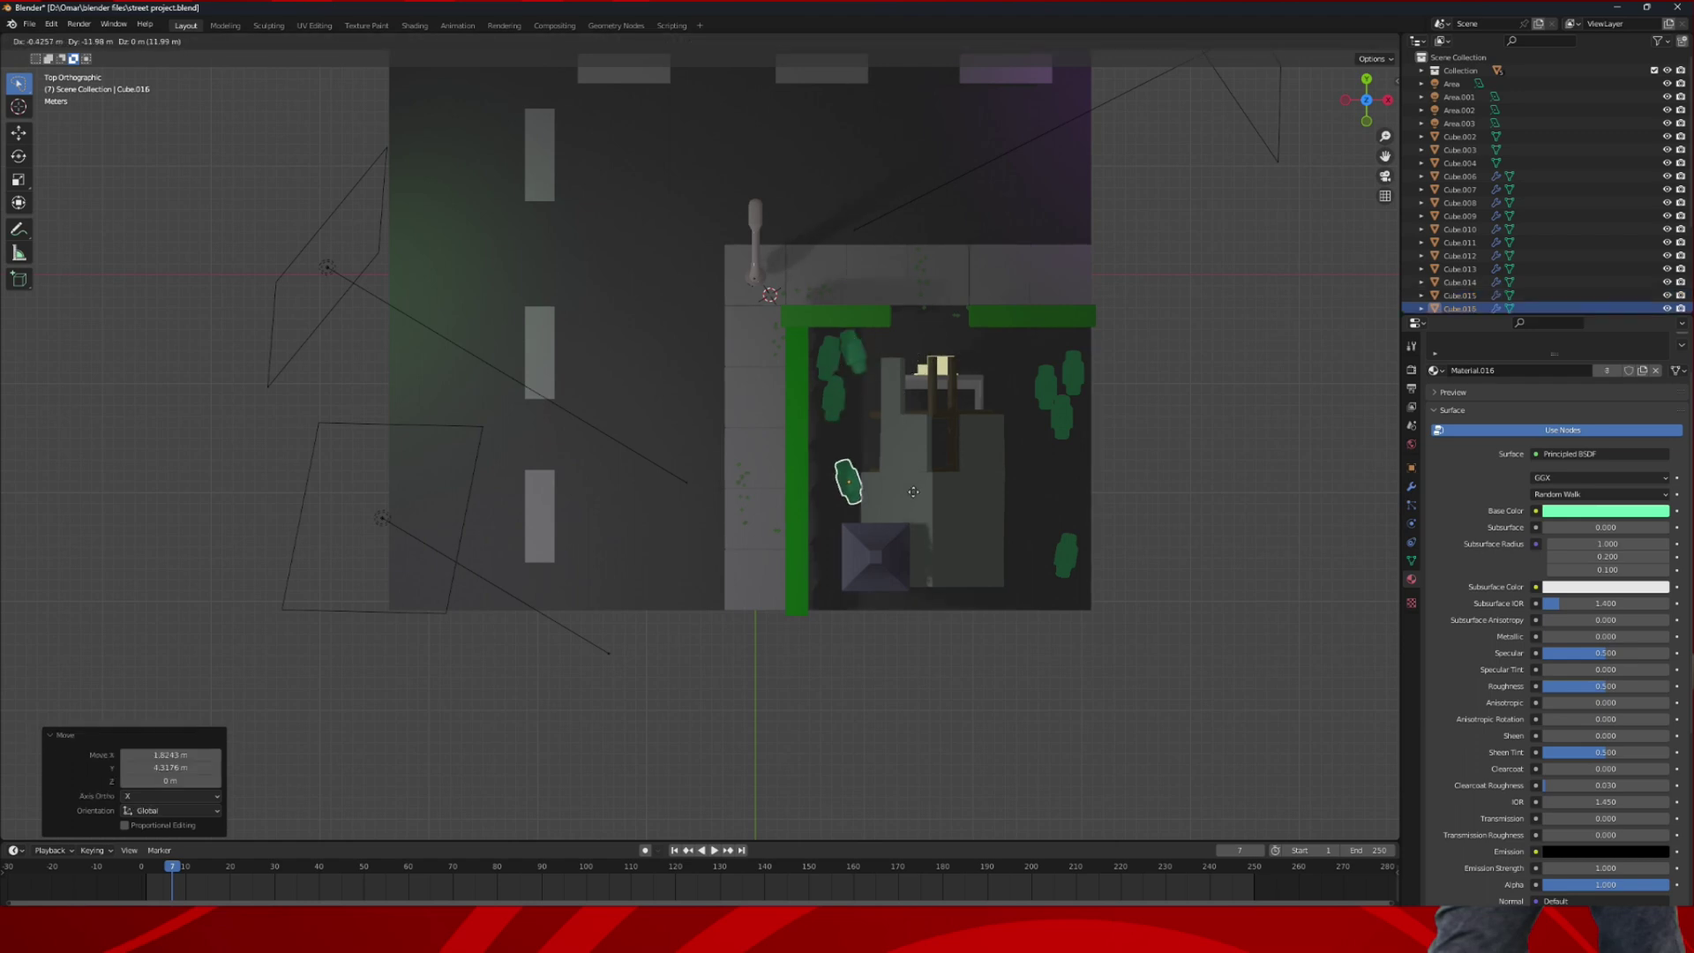
left_click(894, 582)
key("shift+d")
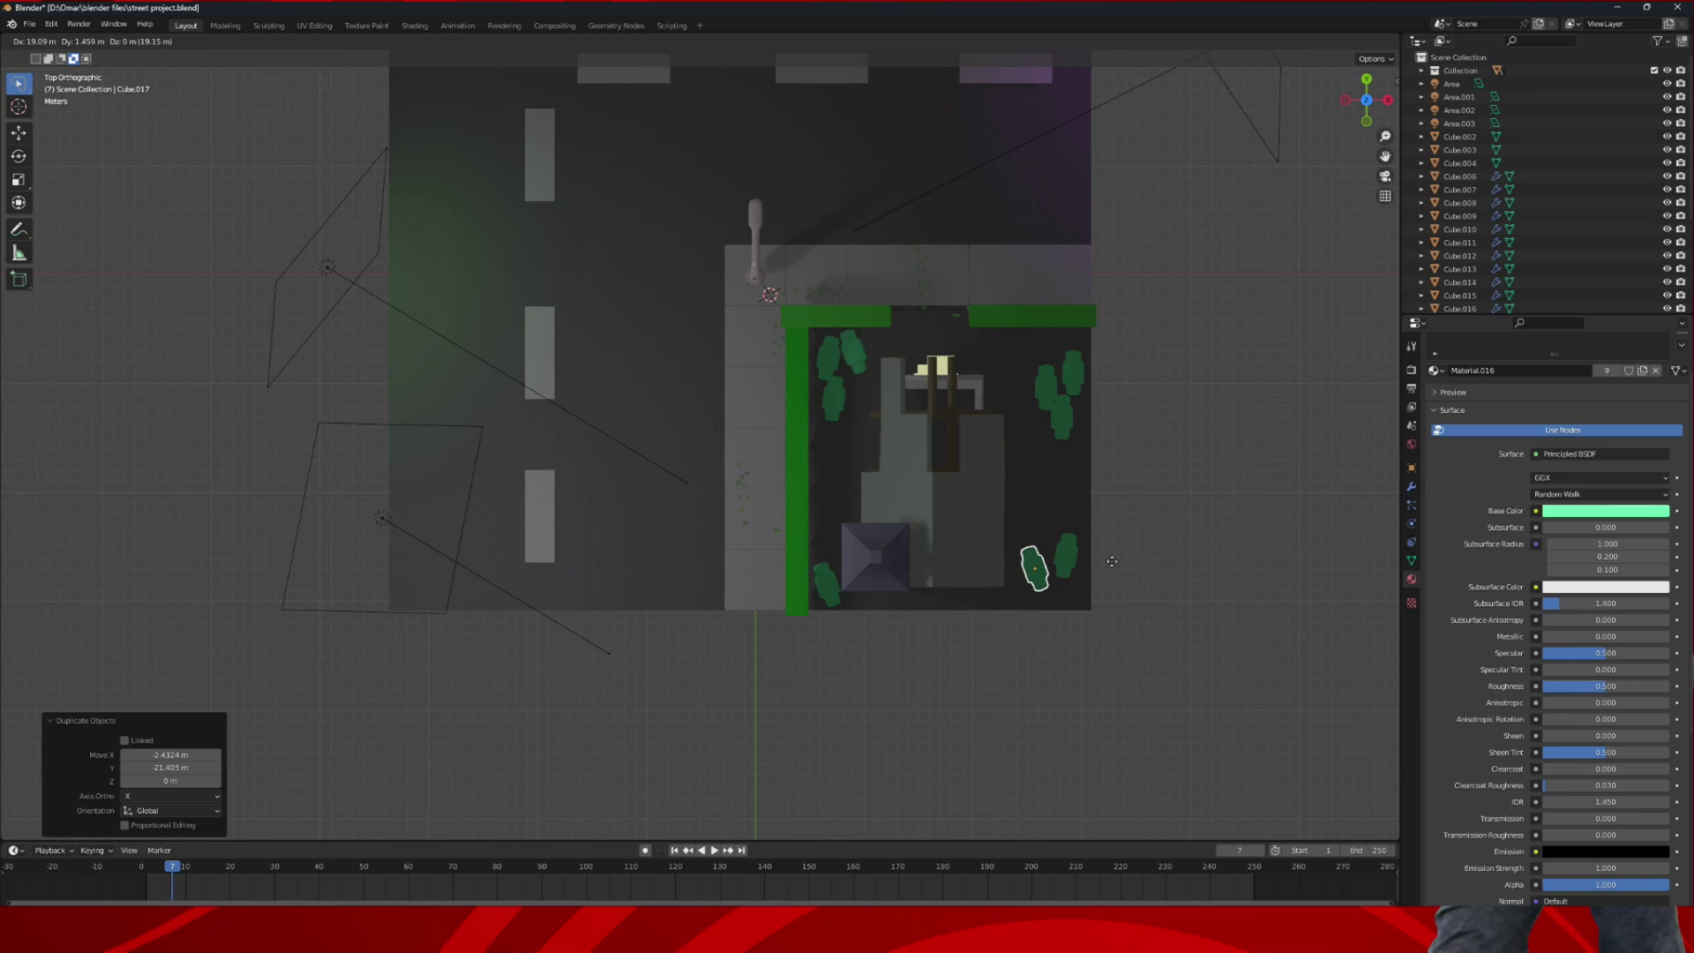
left_click(1119, 562)
- Add a cube and move it over the road, about -7.32 m in X, 6.47 m in Y and 3.34 m in Z
mouse_move(1119, 561)
middle_mouse_down()
mouse_move(991, 382)
mouse_move(1034, 420)
mouse_move(910, 415)
middle_mouse_up()
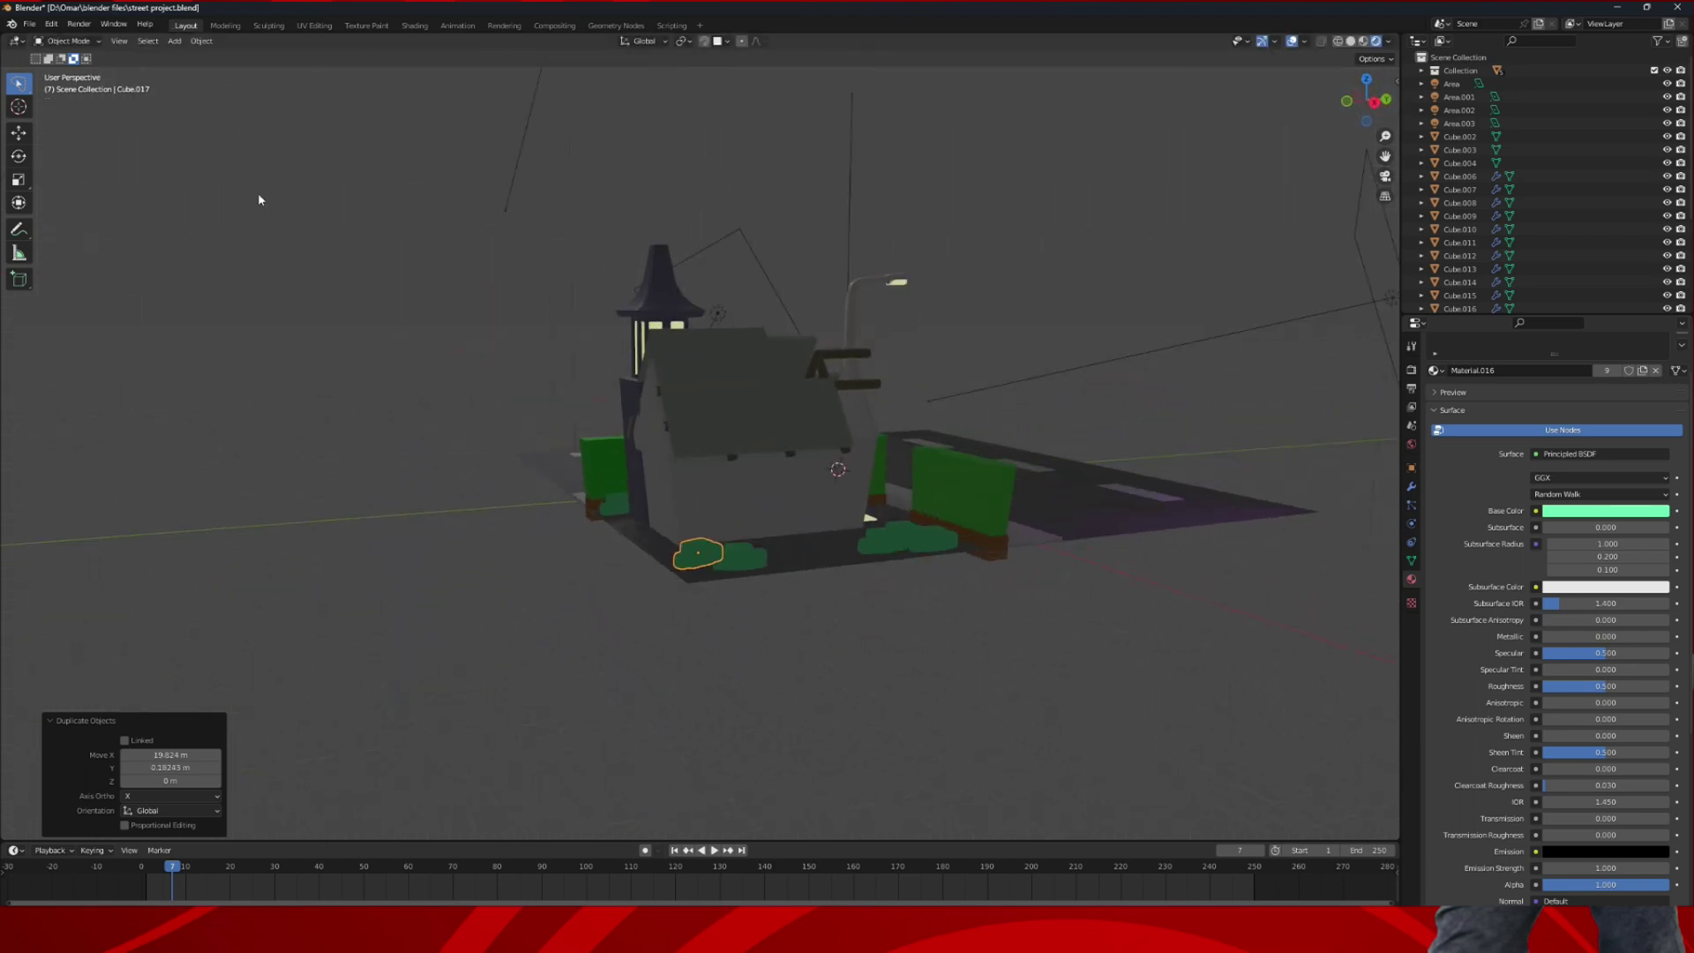
left_click(175, 41)
mouse_move(203, 69)
left_click(304, 75)
middle_click_drag(472, 153, 791, 369)
scroll(795, 380, "up", 6)
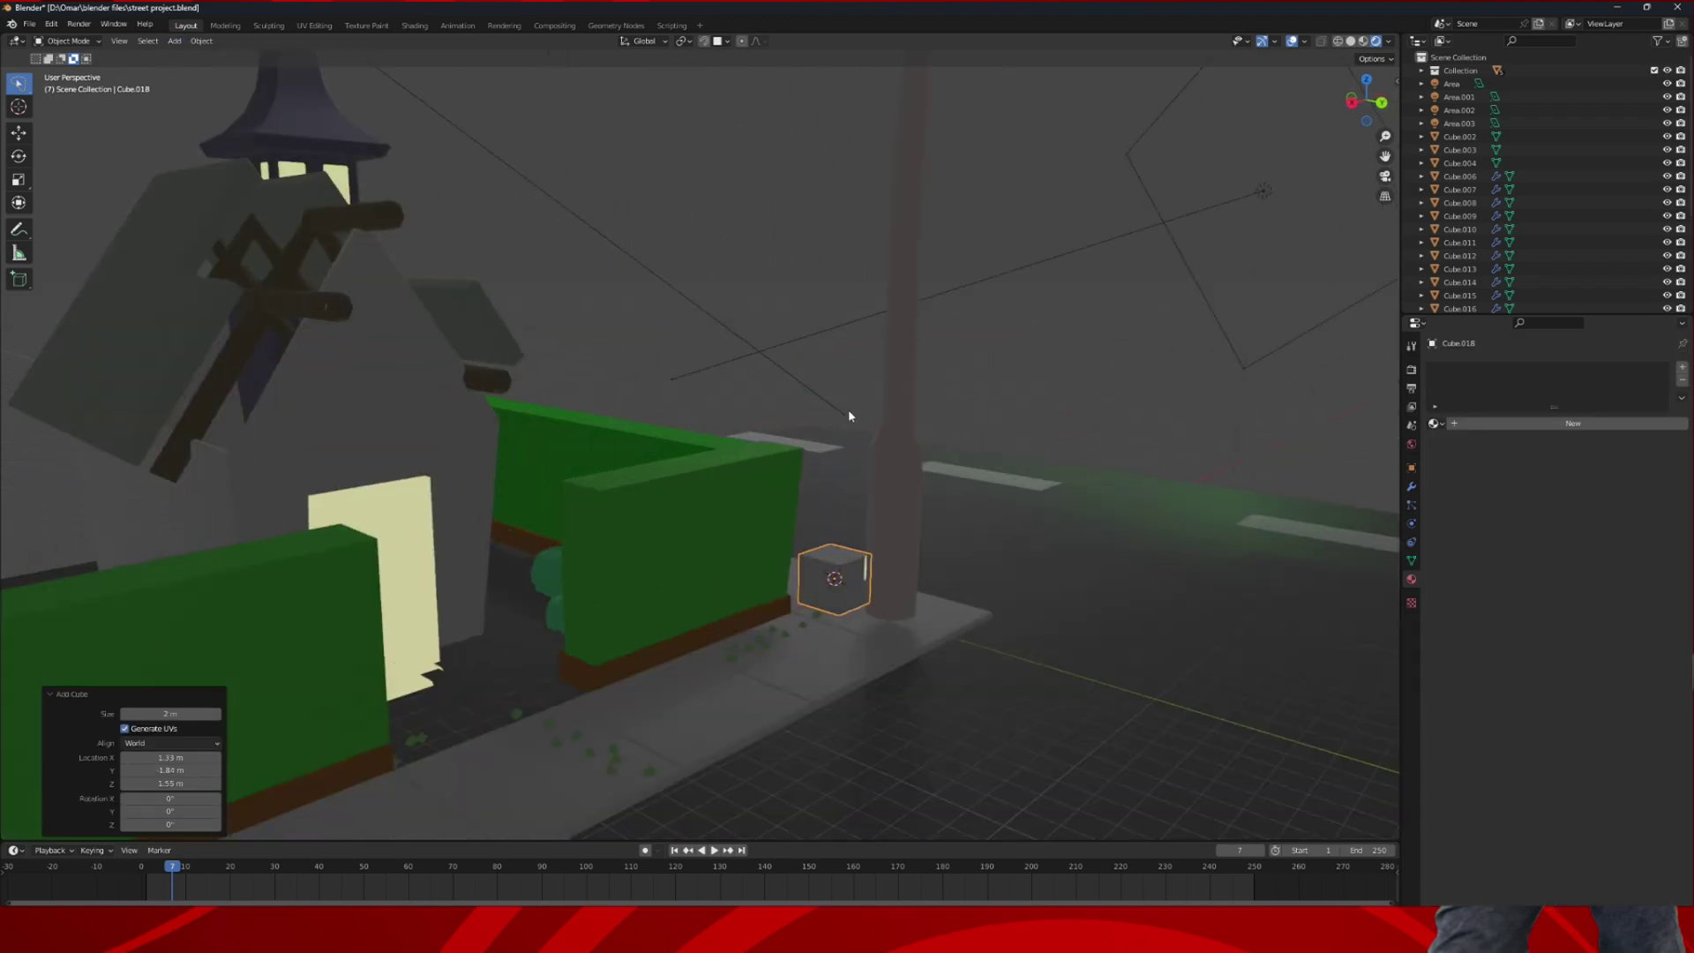
key("g")
left_click(1054, 343)
middle_click_drag(1054, 342, 966, 397)
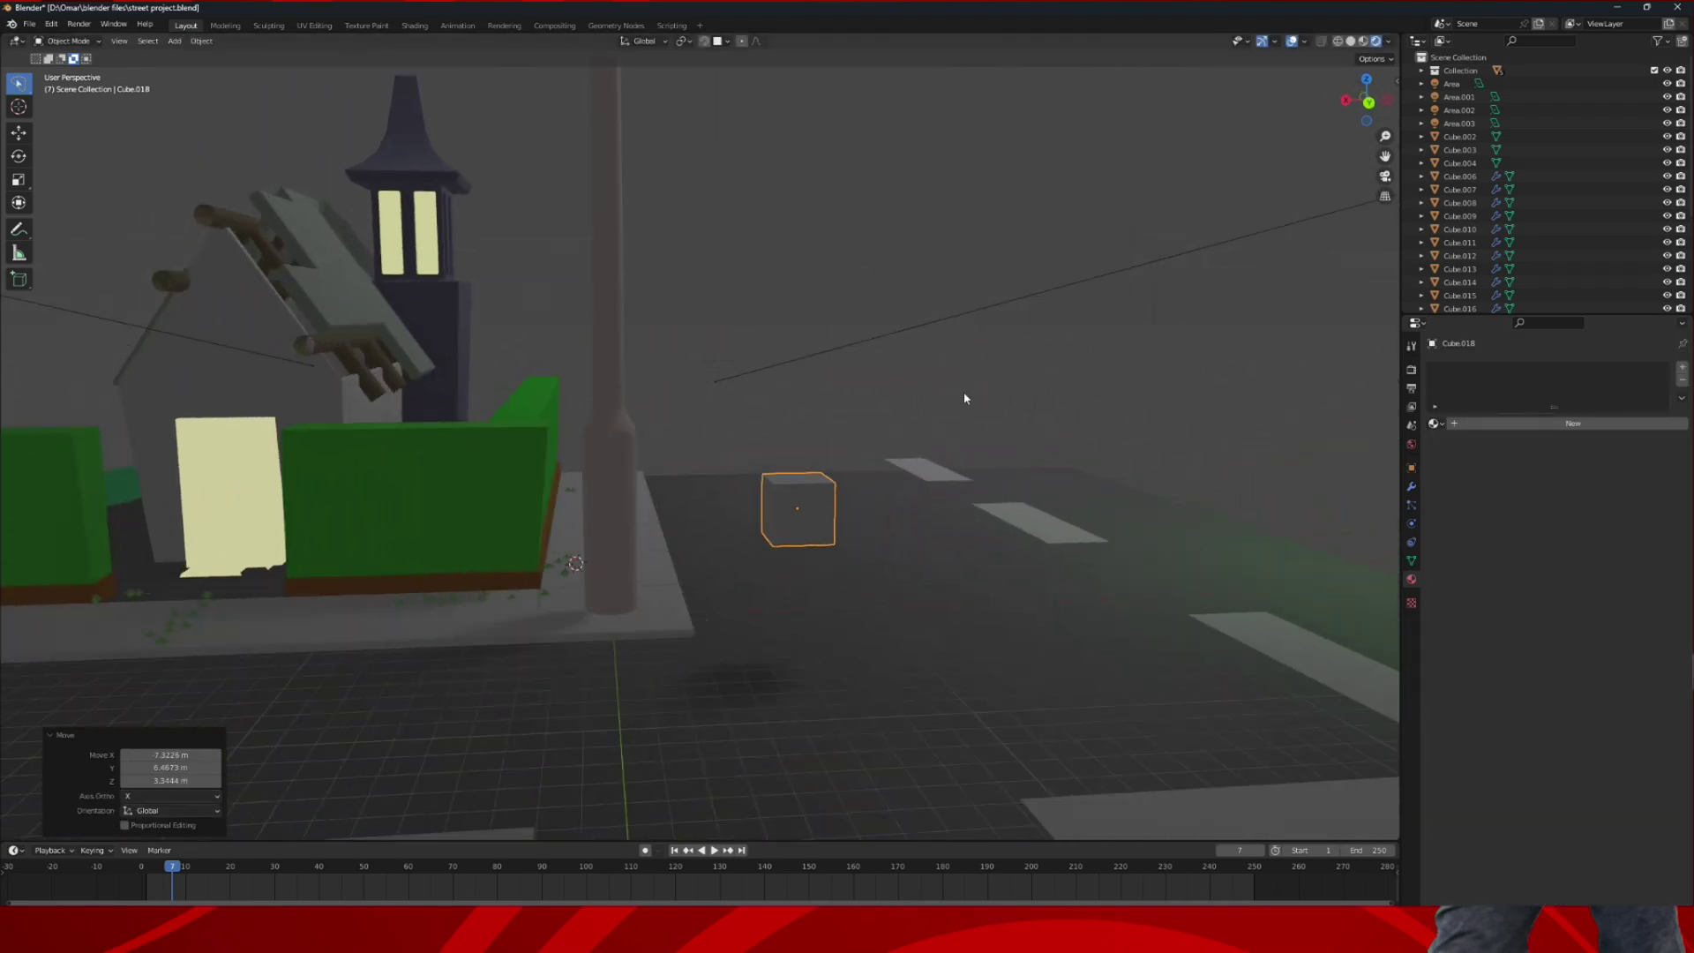
left_click(85, 42)
left_click(175, 41)
mouse_move(200, 59)
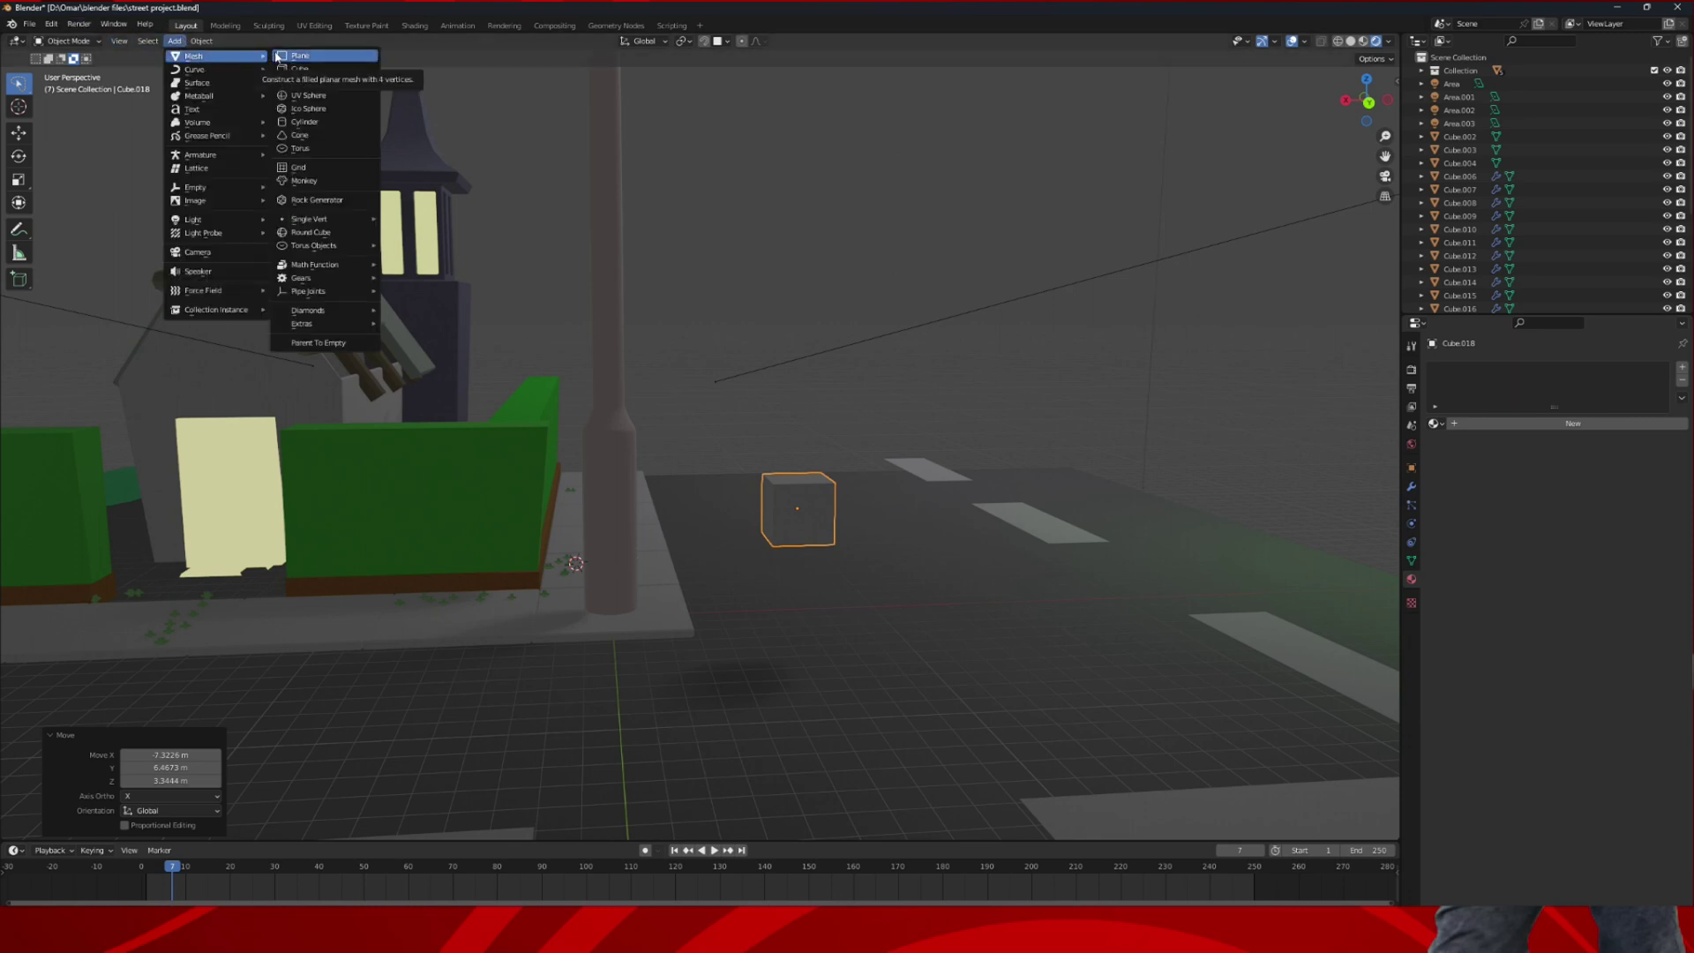
- Enter Edit Mode on the new cube and flatten it along Z to a scale of about 0.174
middle_click_drag(828, 337, 871, 561)
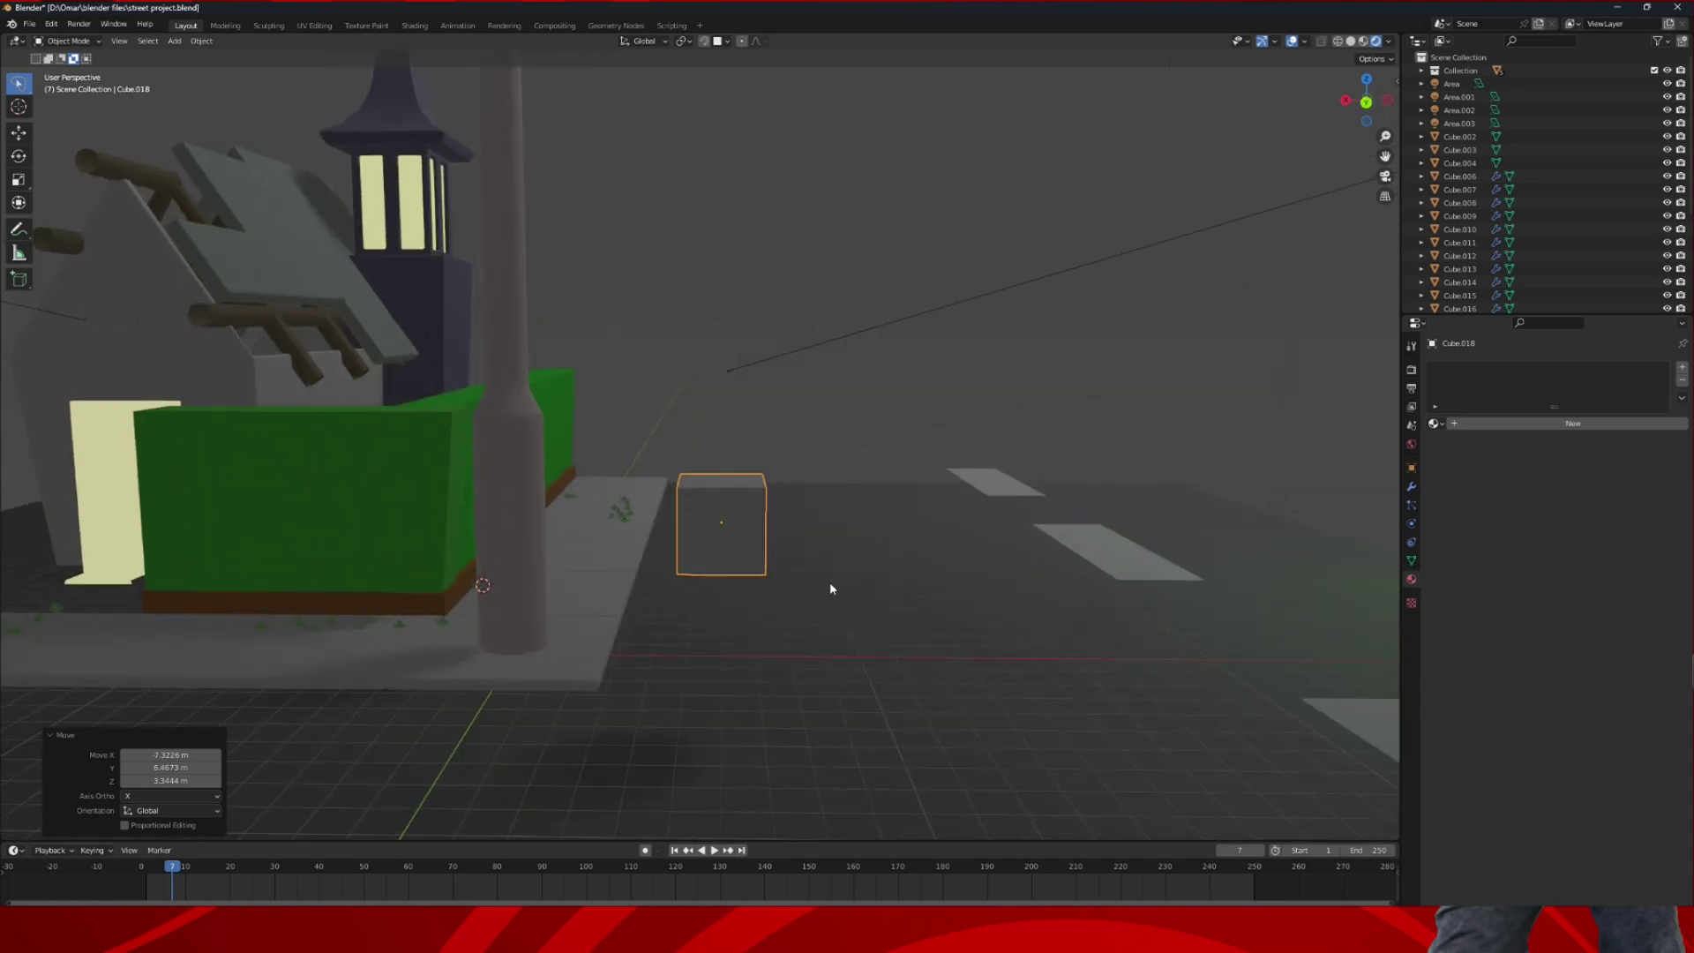
left_click(69, 42)
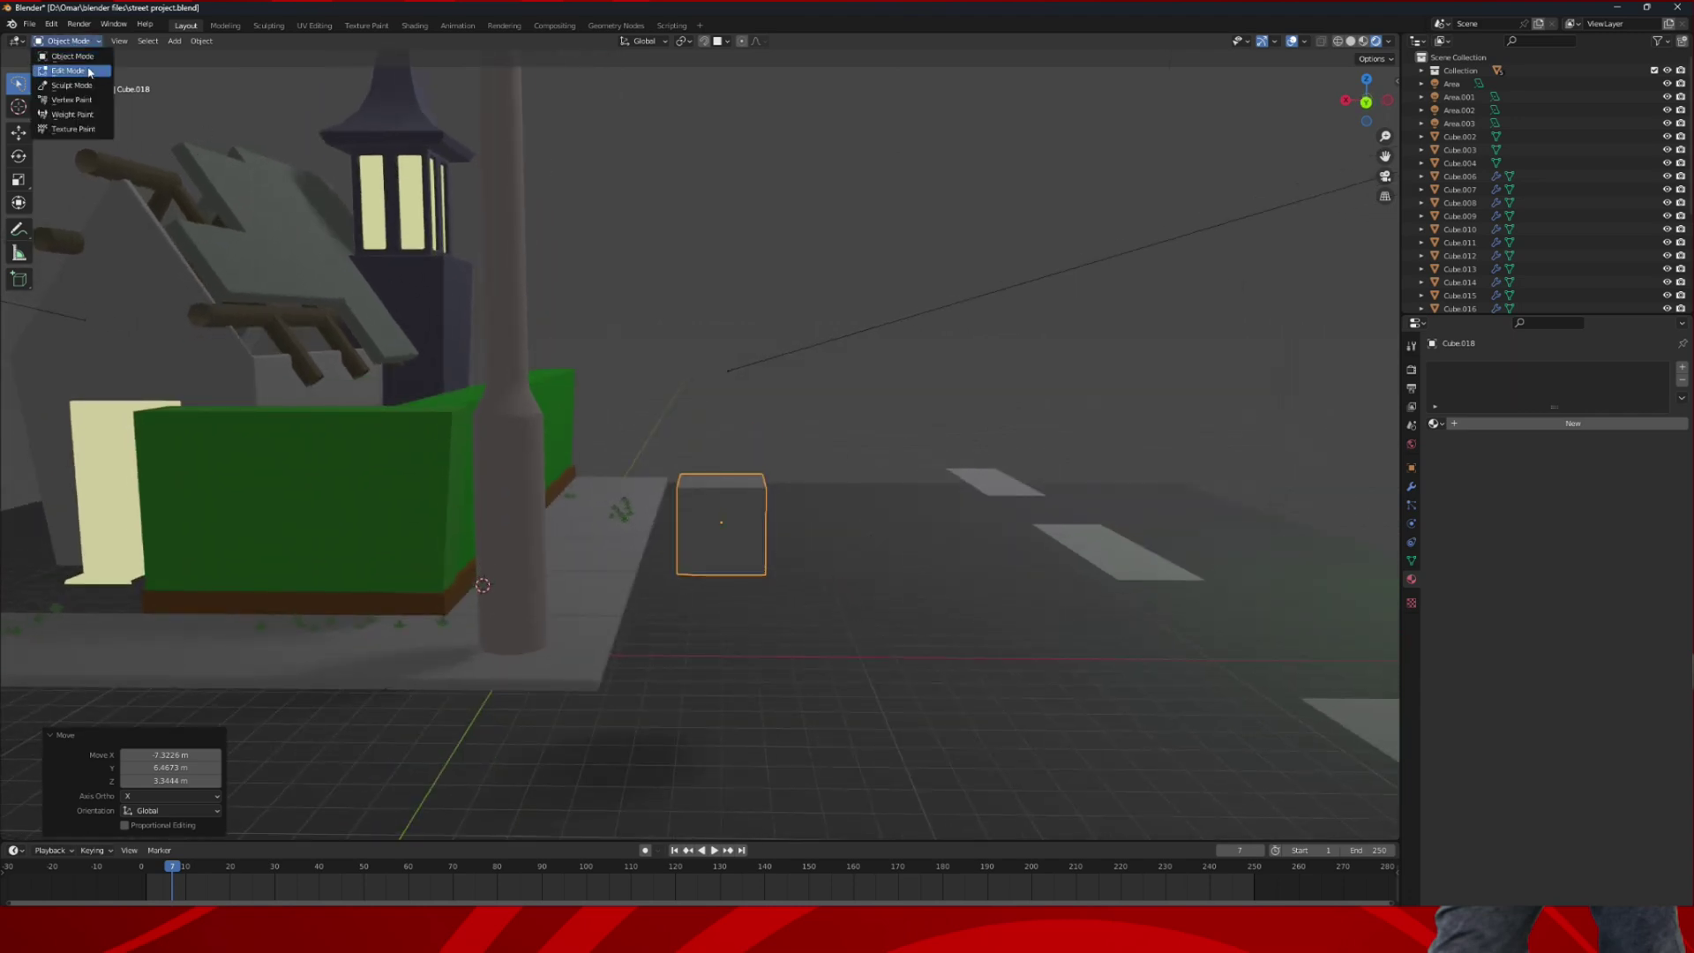
left_click(71, 71)
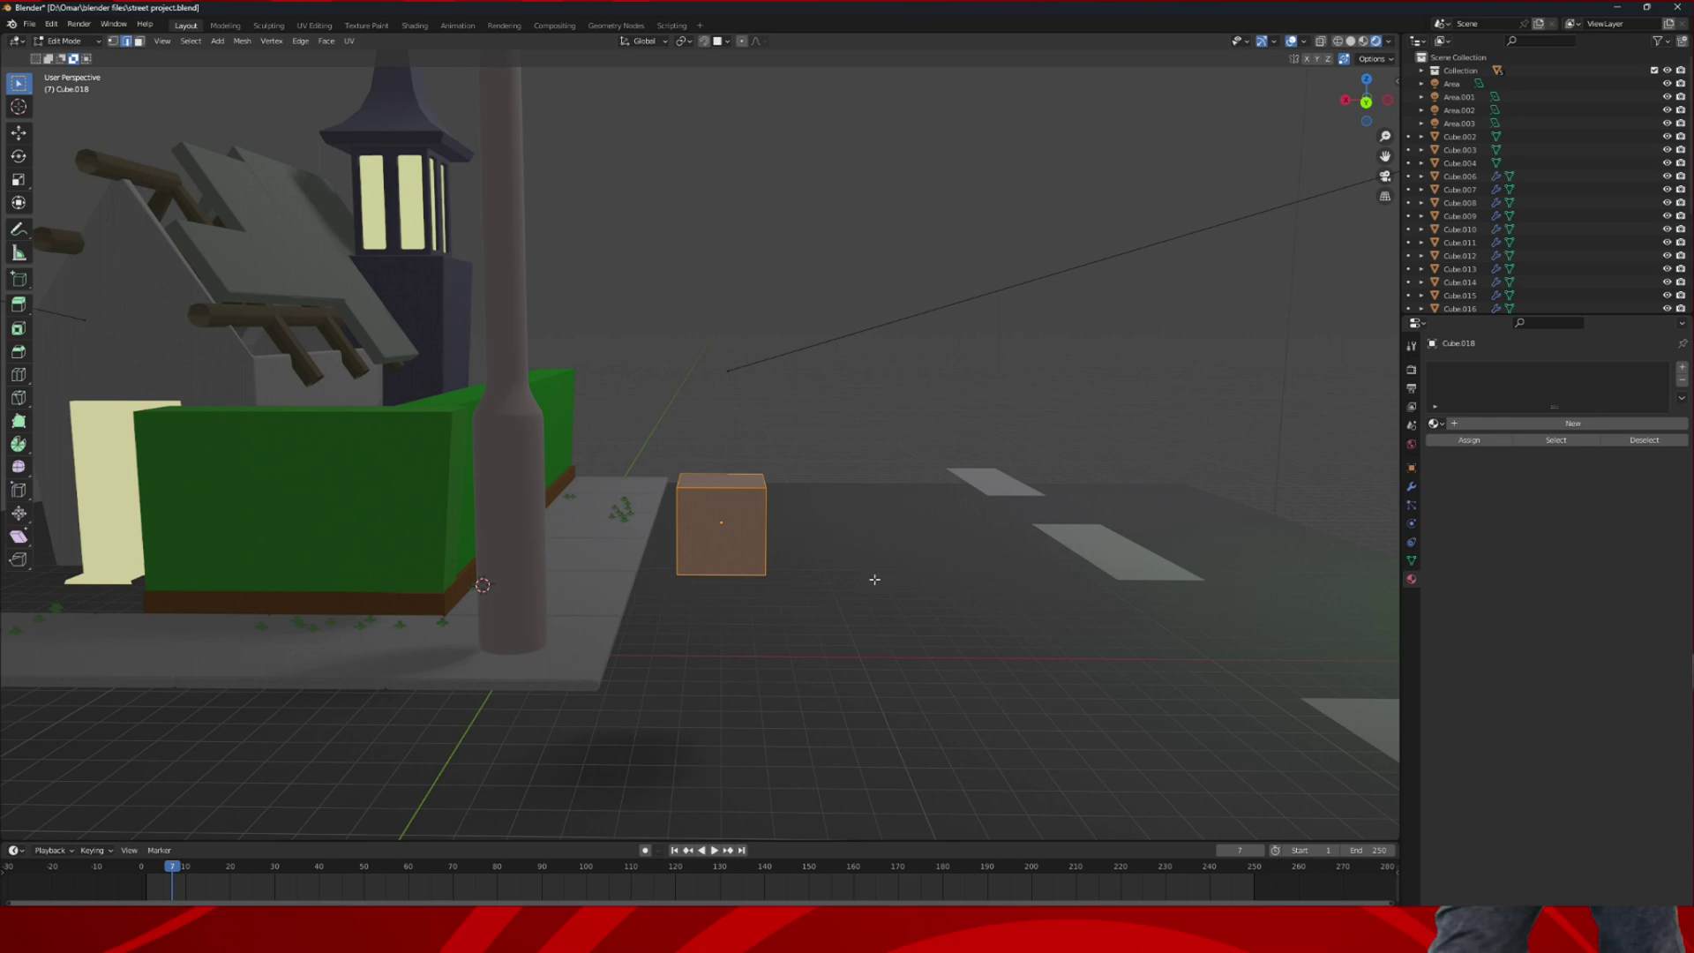
key("s")
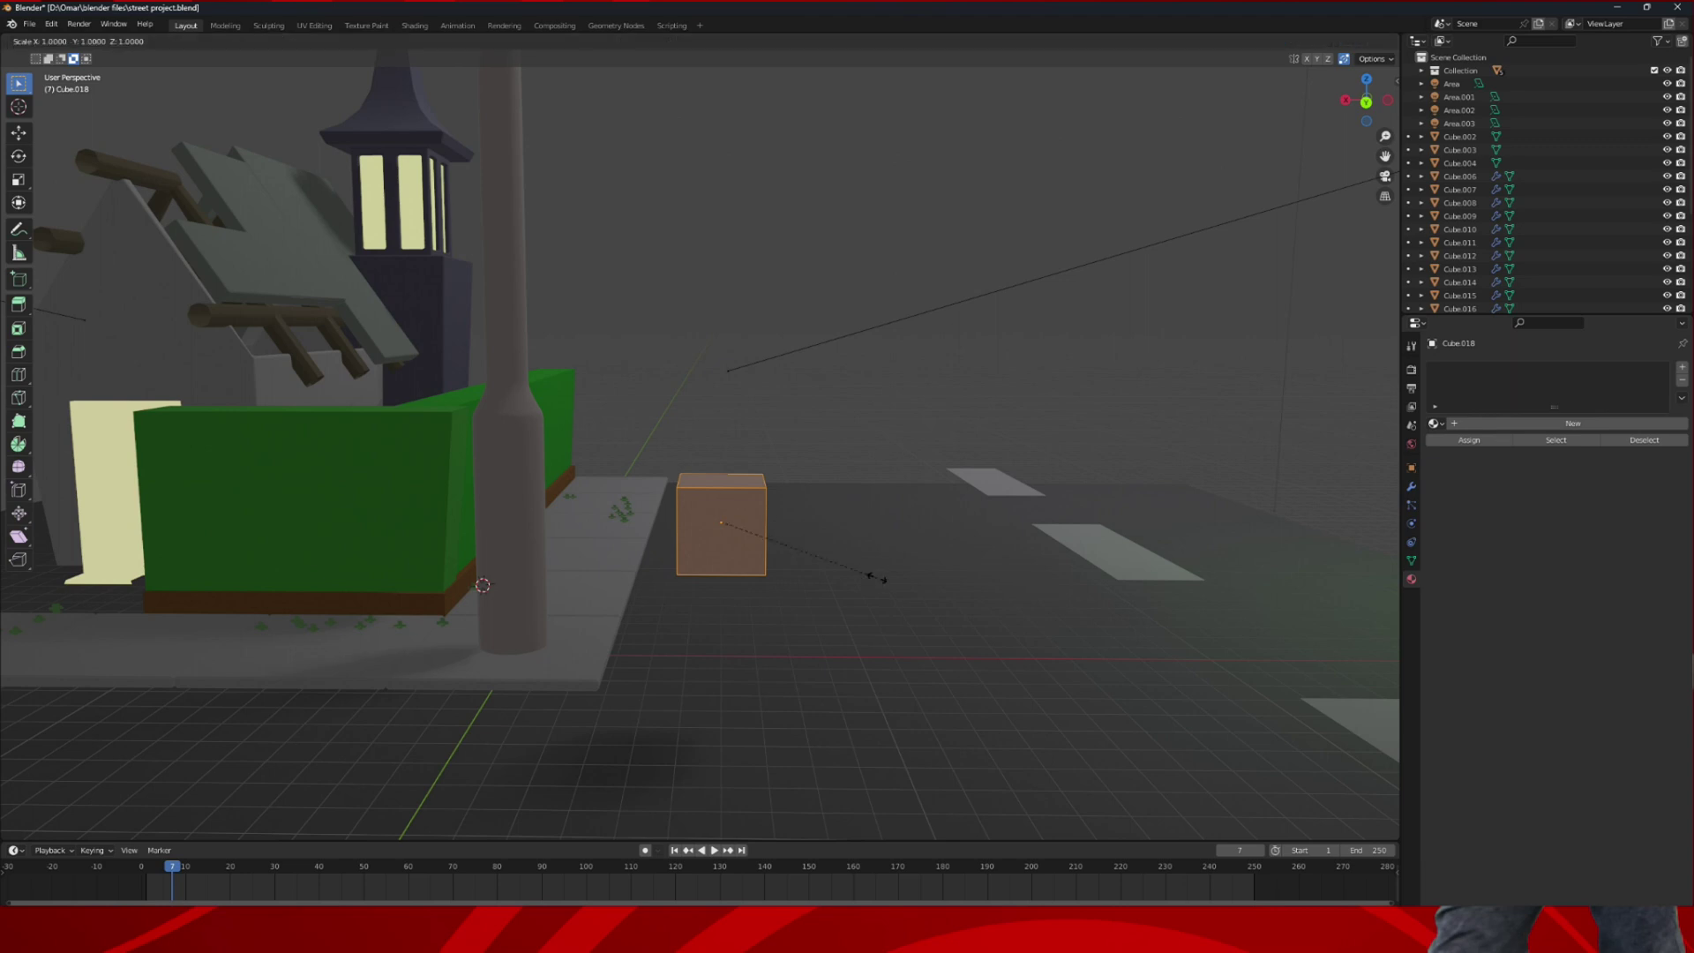
key("z")
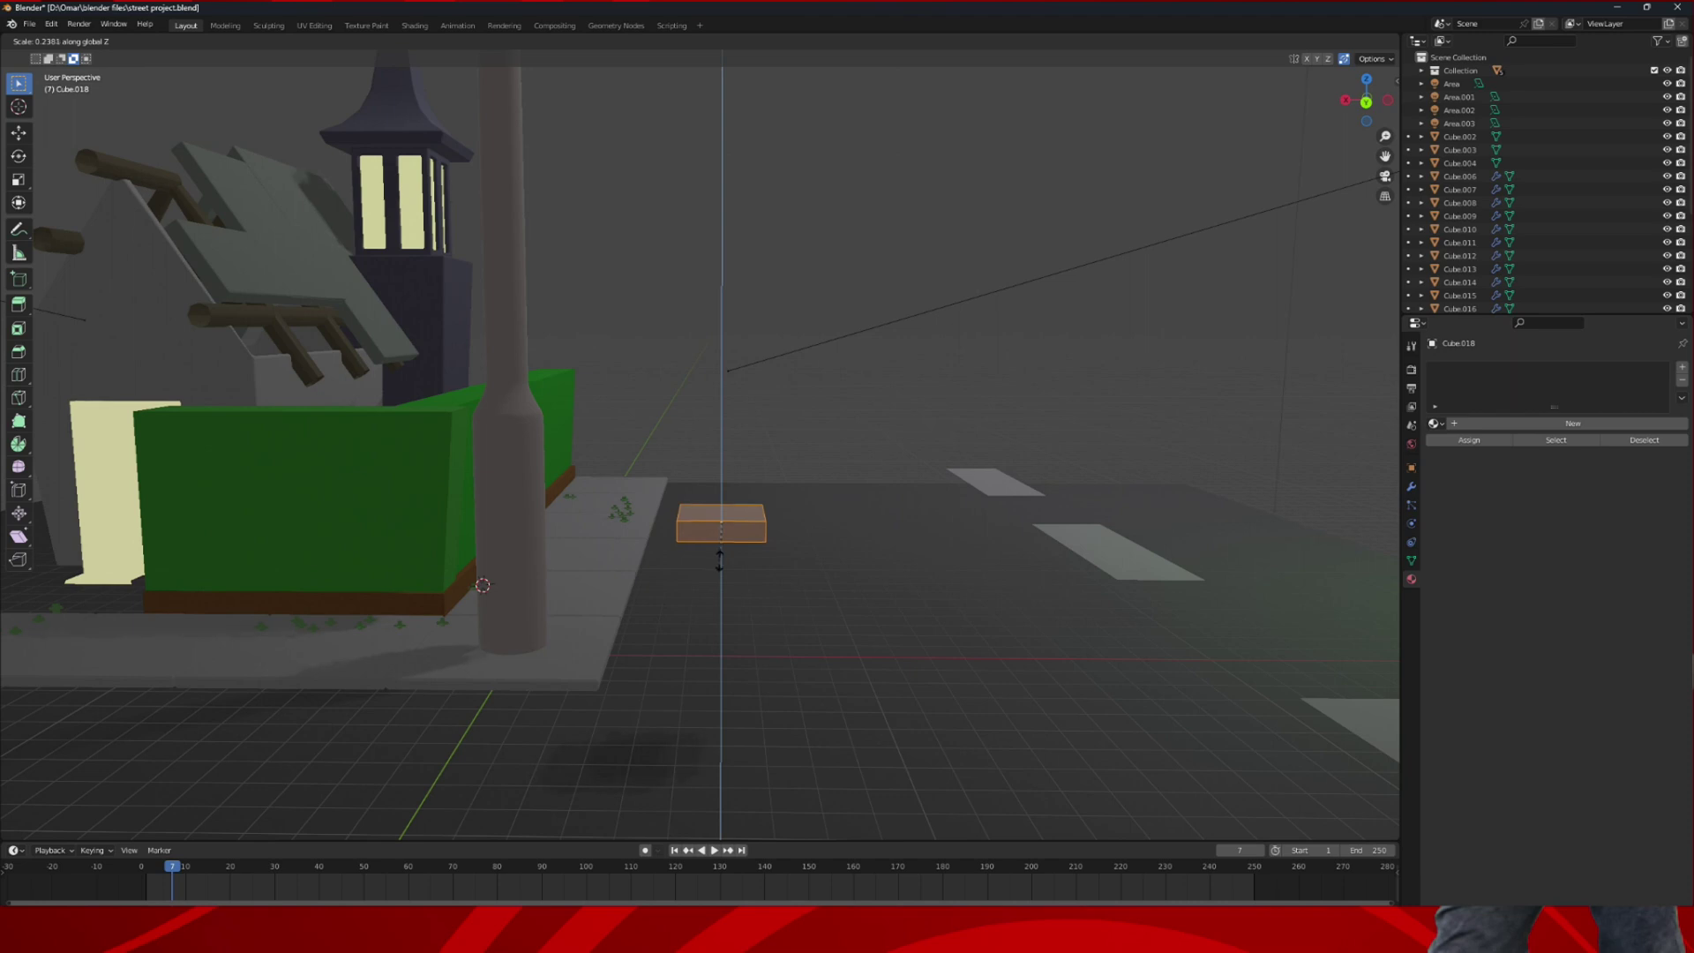
left_click(722, 550)
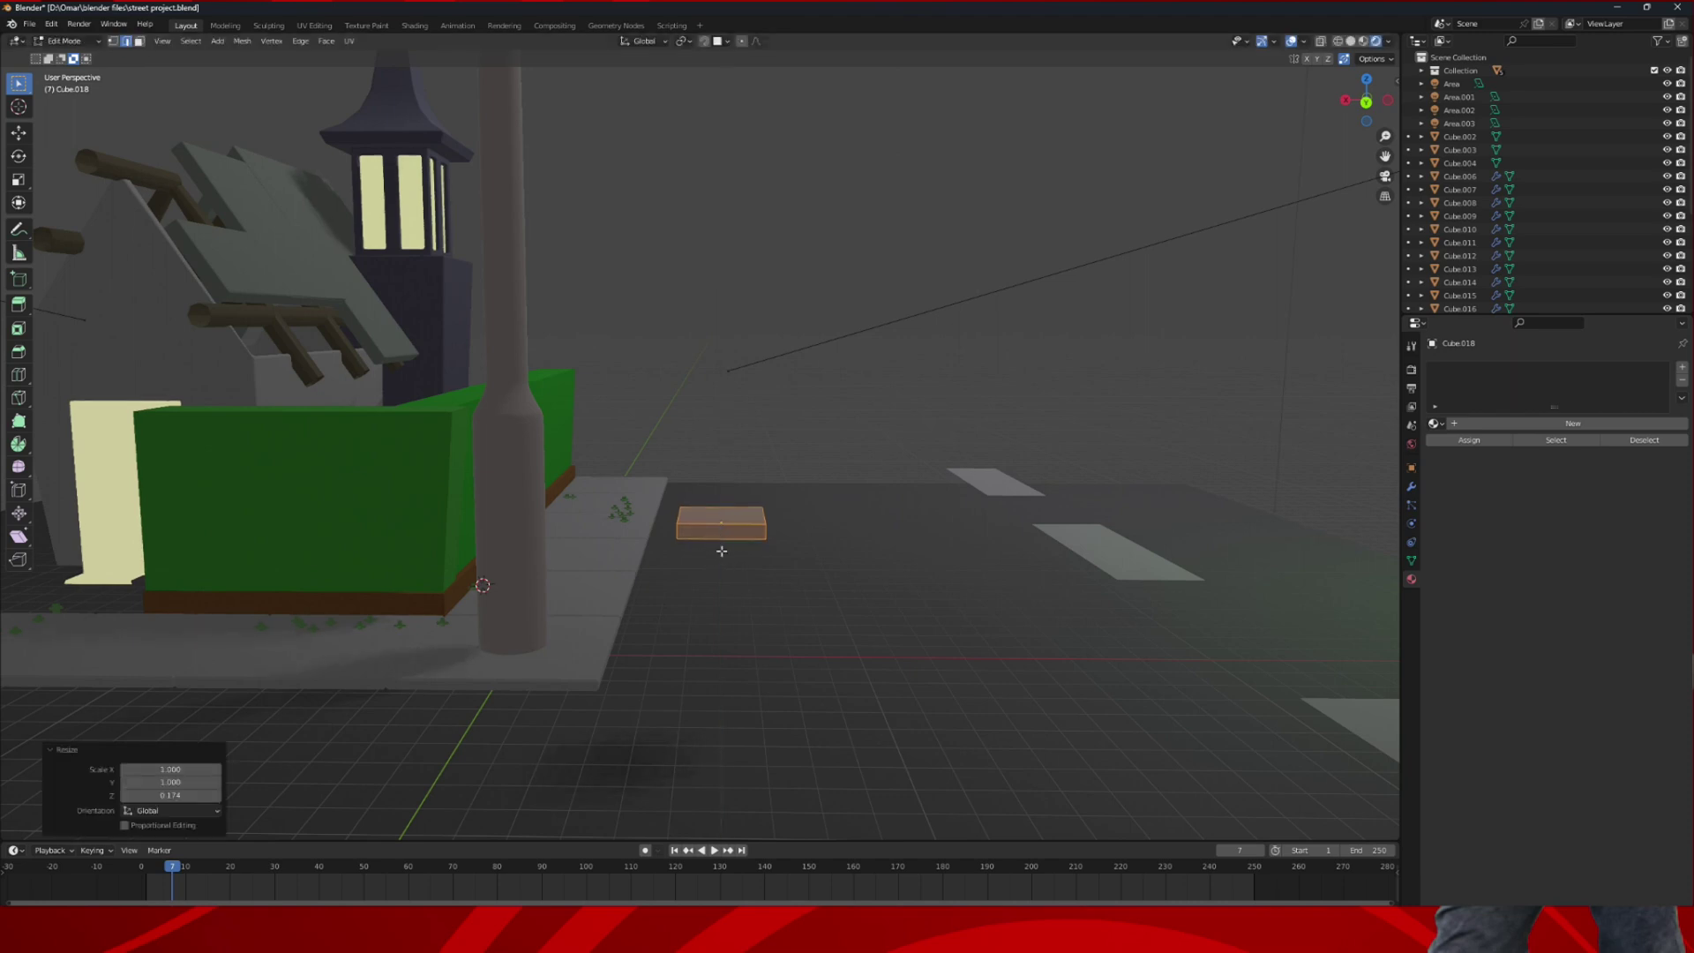
- Tilt the flattened box around the global Y axis by about 29.5°
middle_click_drag(764, 537, 629, 523)
key("r")
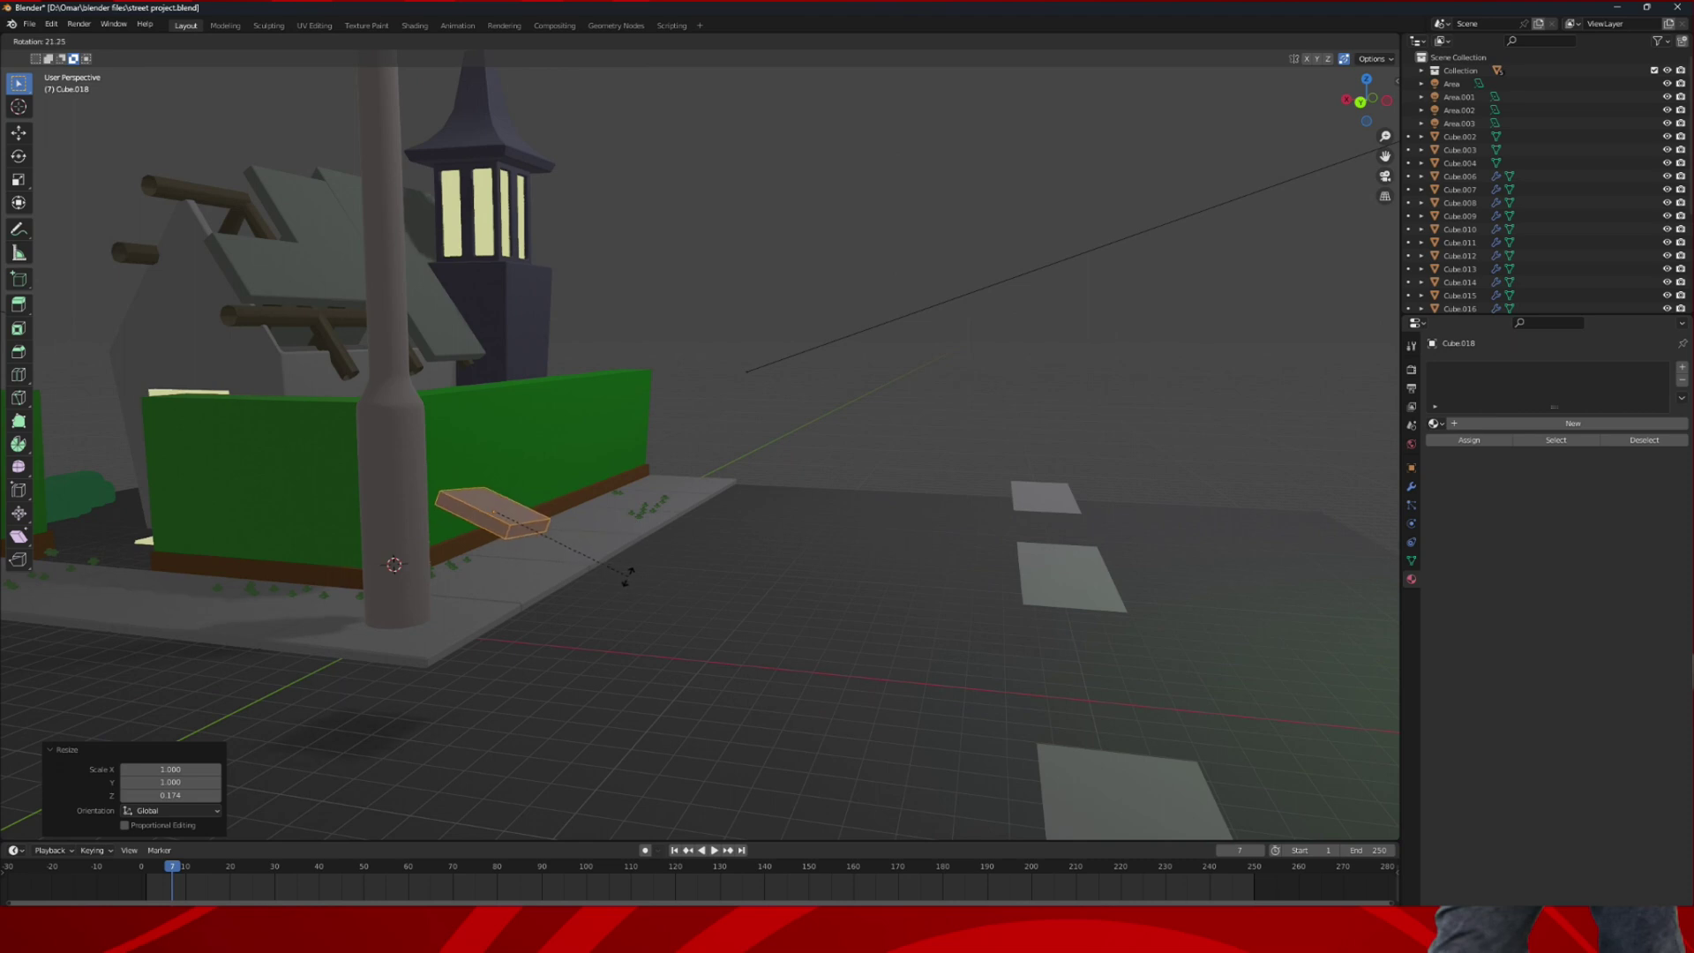
key("y")
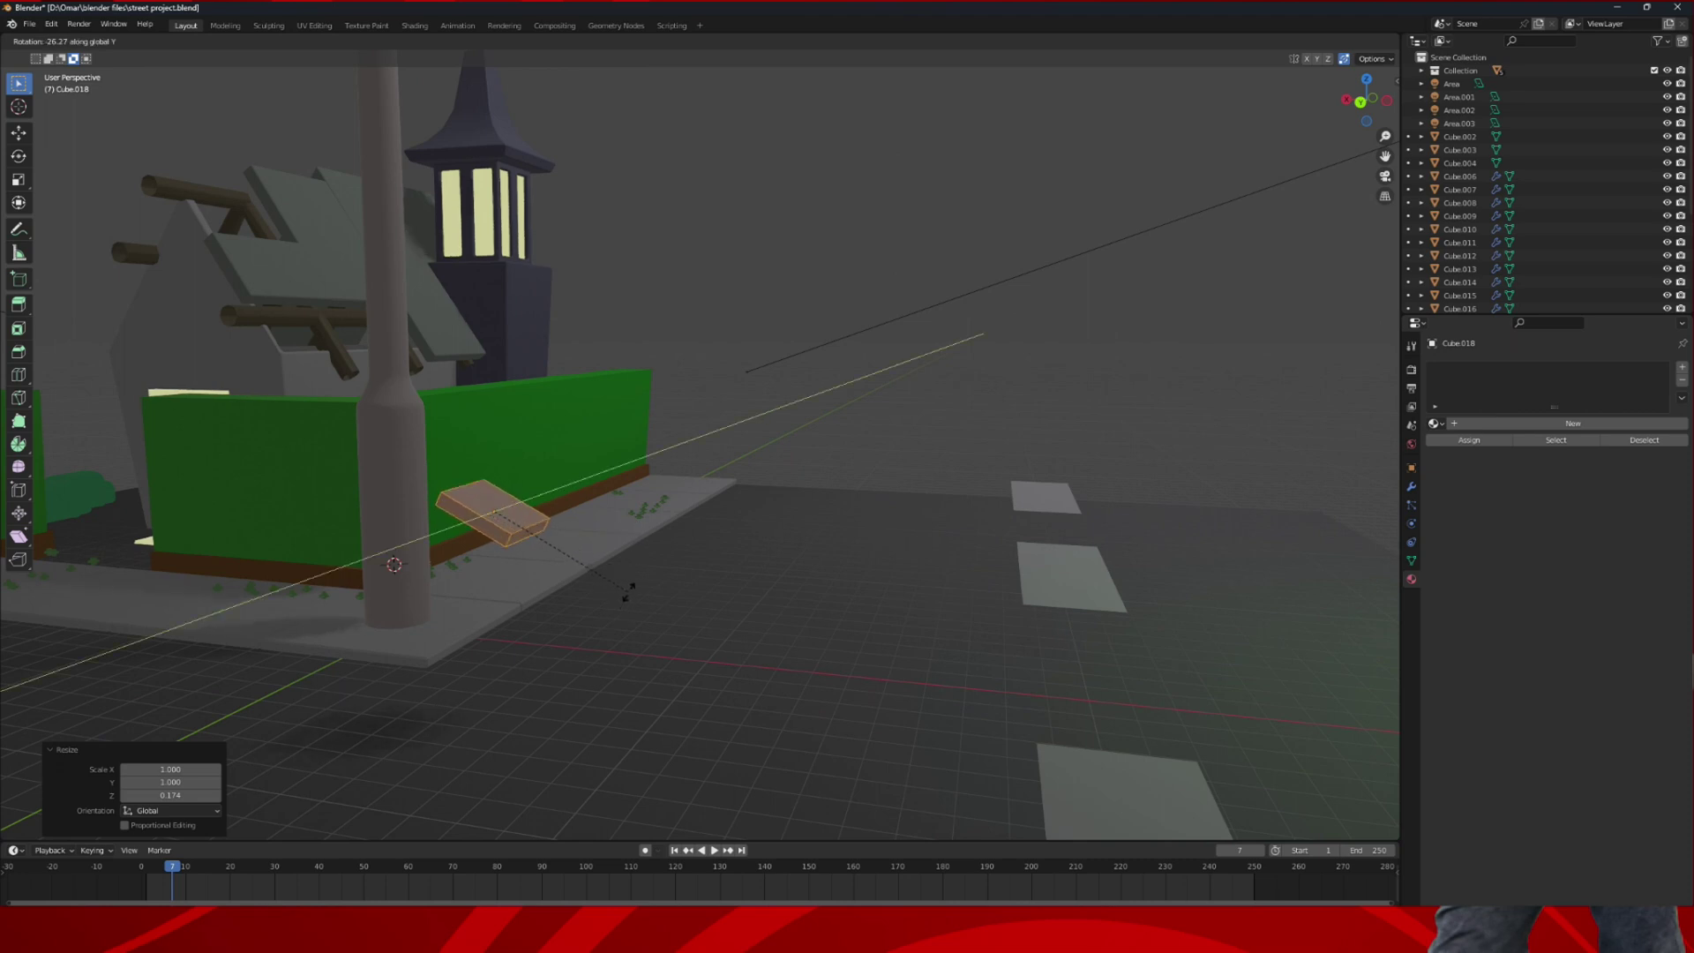
left_click(635, 605)
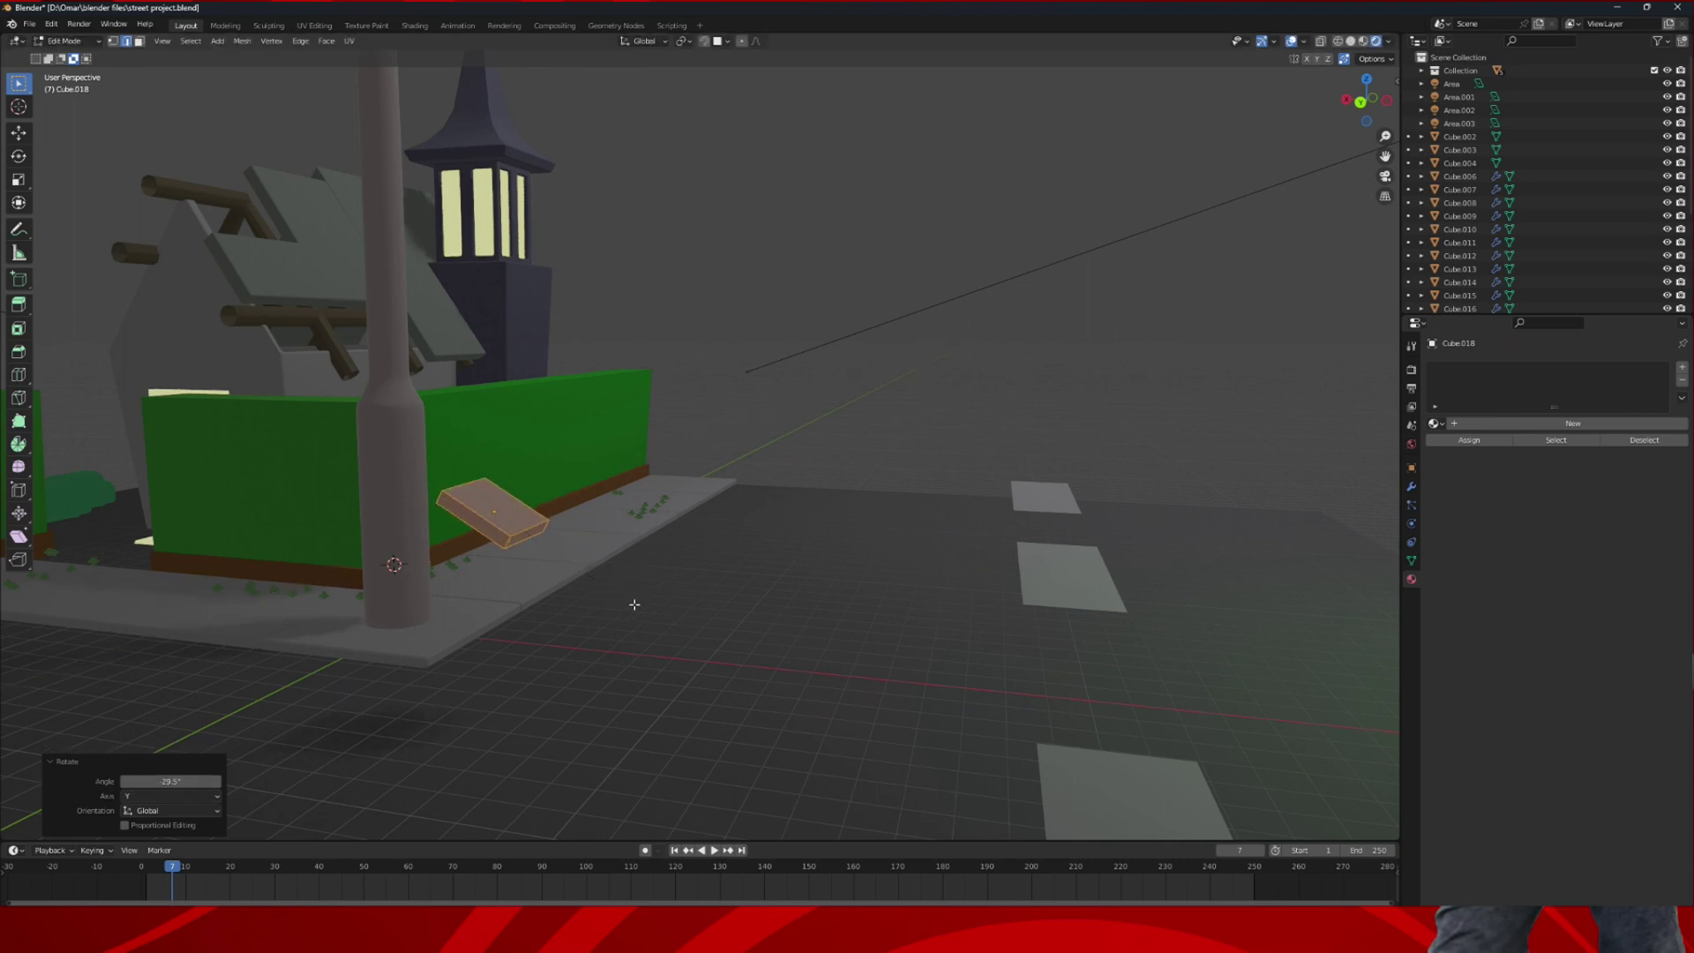
- Rotate the box around Y again to make its tilt shallower, and select its lower edge
key("r")
key("y")
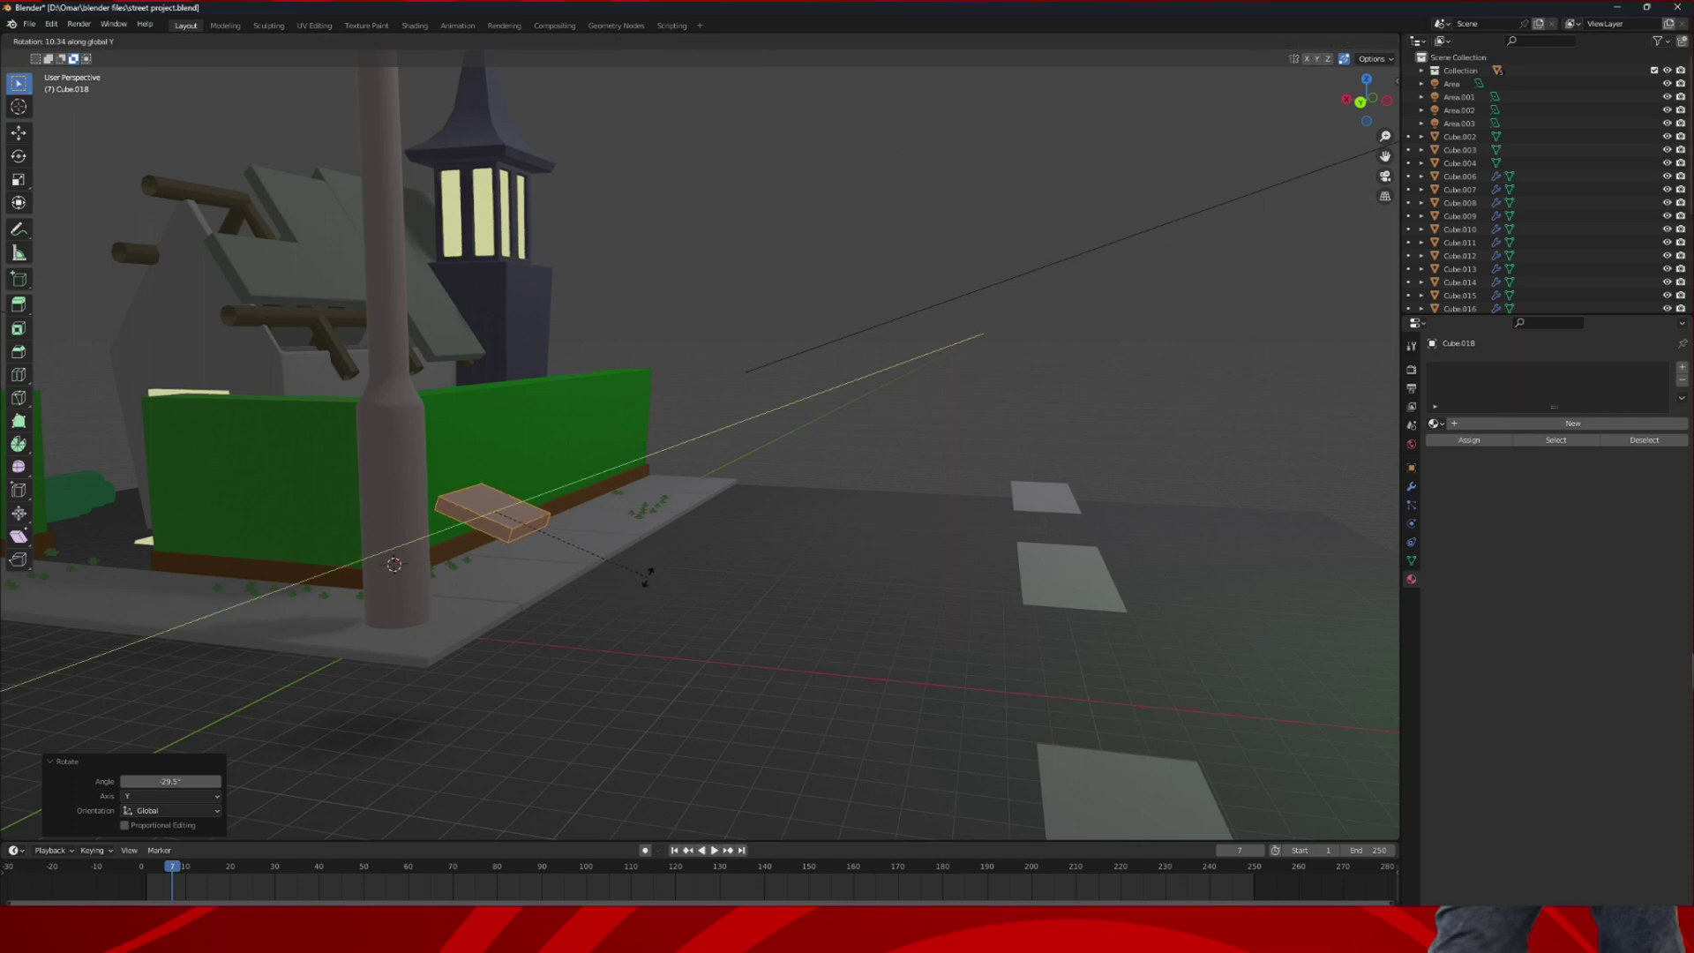
left_click(648, 582)
left_click(528, 529)
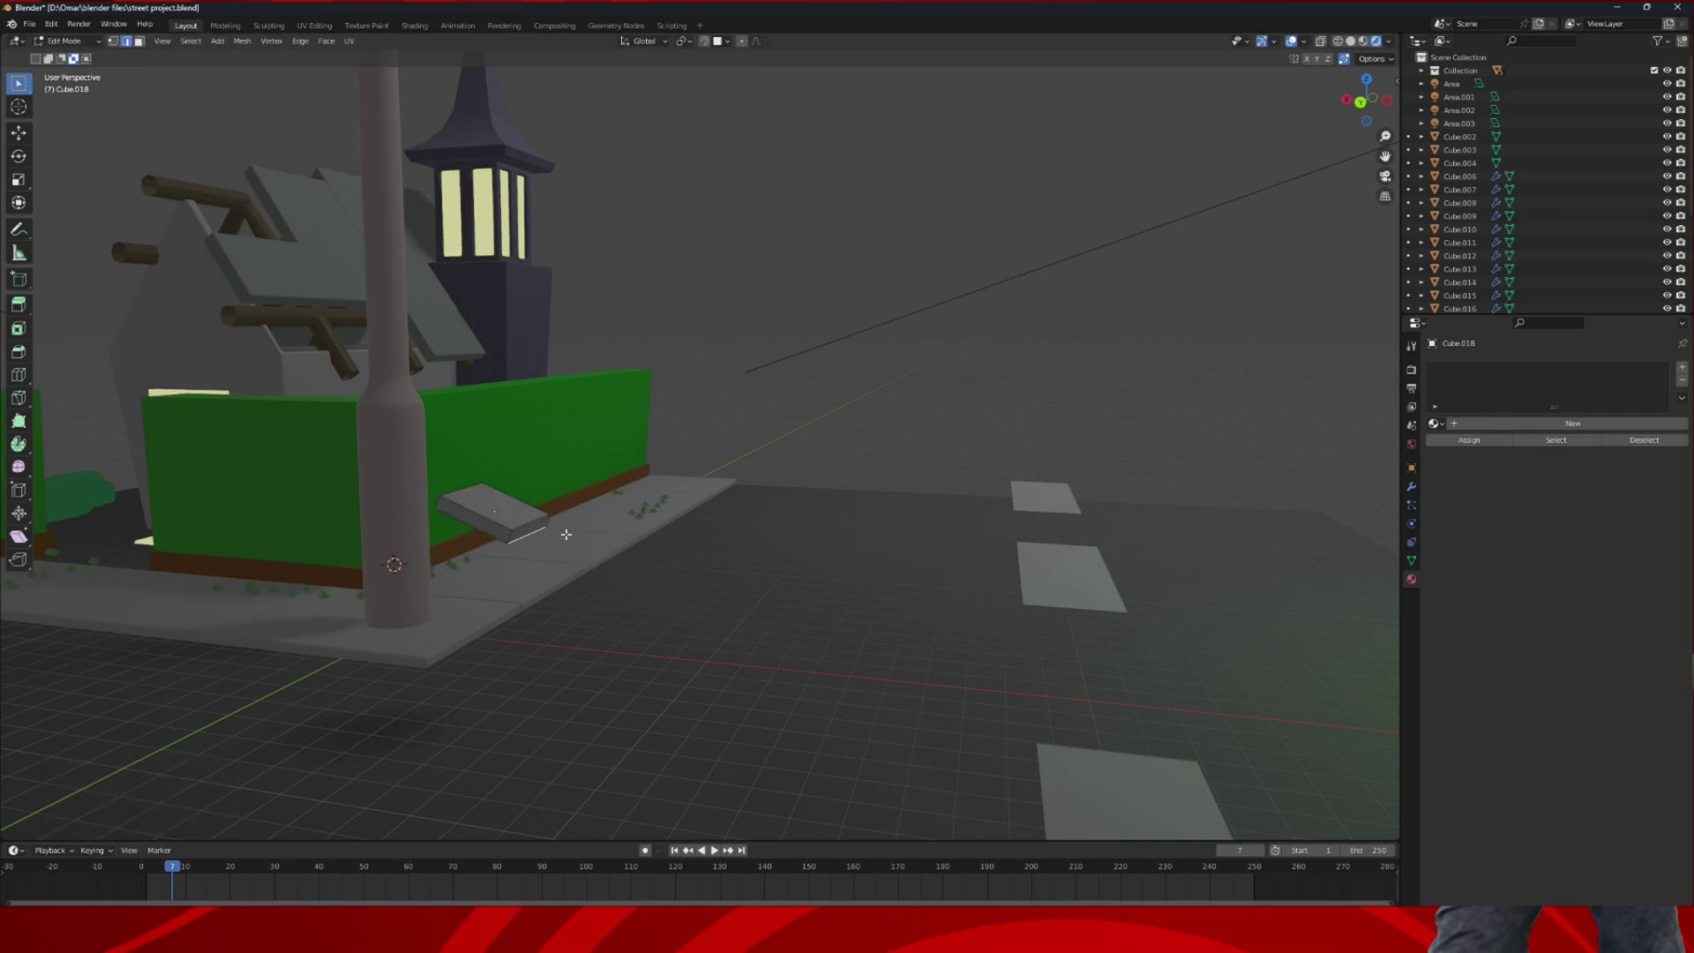
- Switch to face selection and select the end face at the lower end of the tilted box
left_click(138, 41)
left_click(530, 535)
scroll(599, 525, "up", 2)
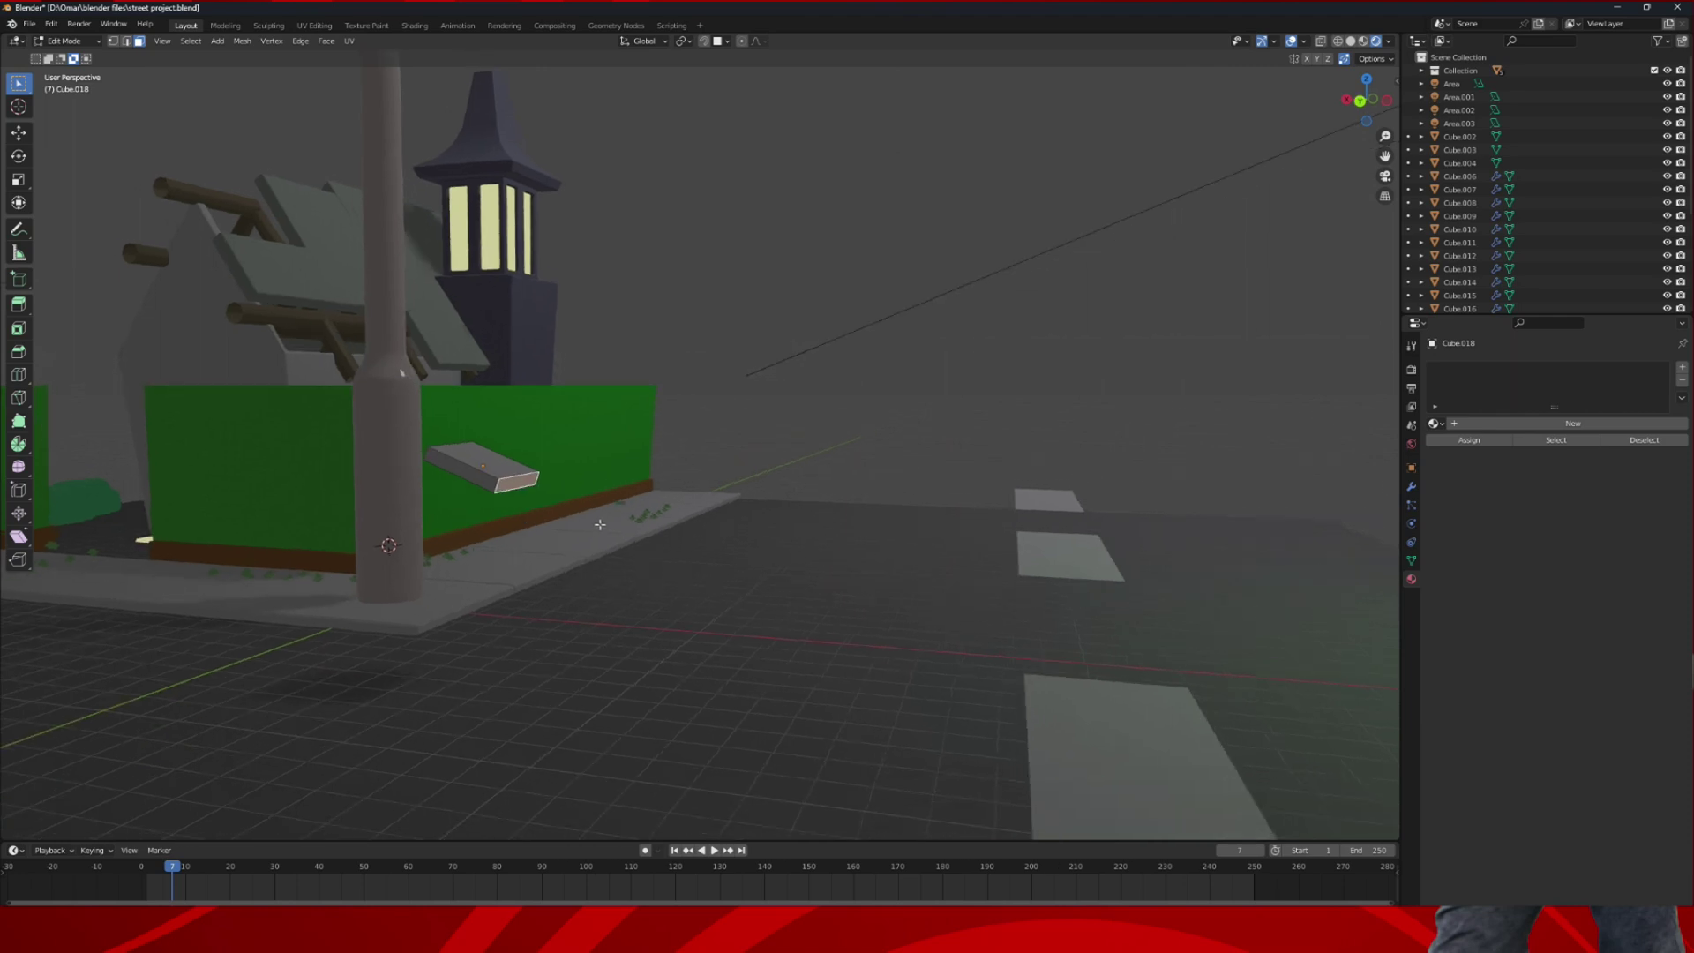
- Try extruding the lower end face about 1.59 m and rotating it around the Y axis, and undo both operations
key("e")
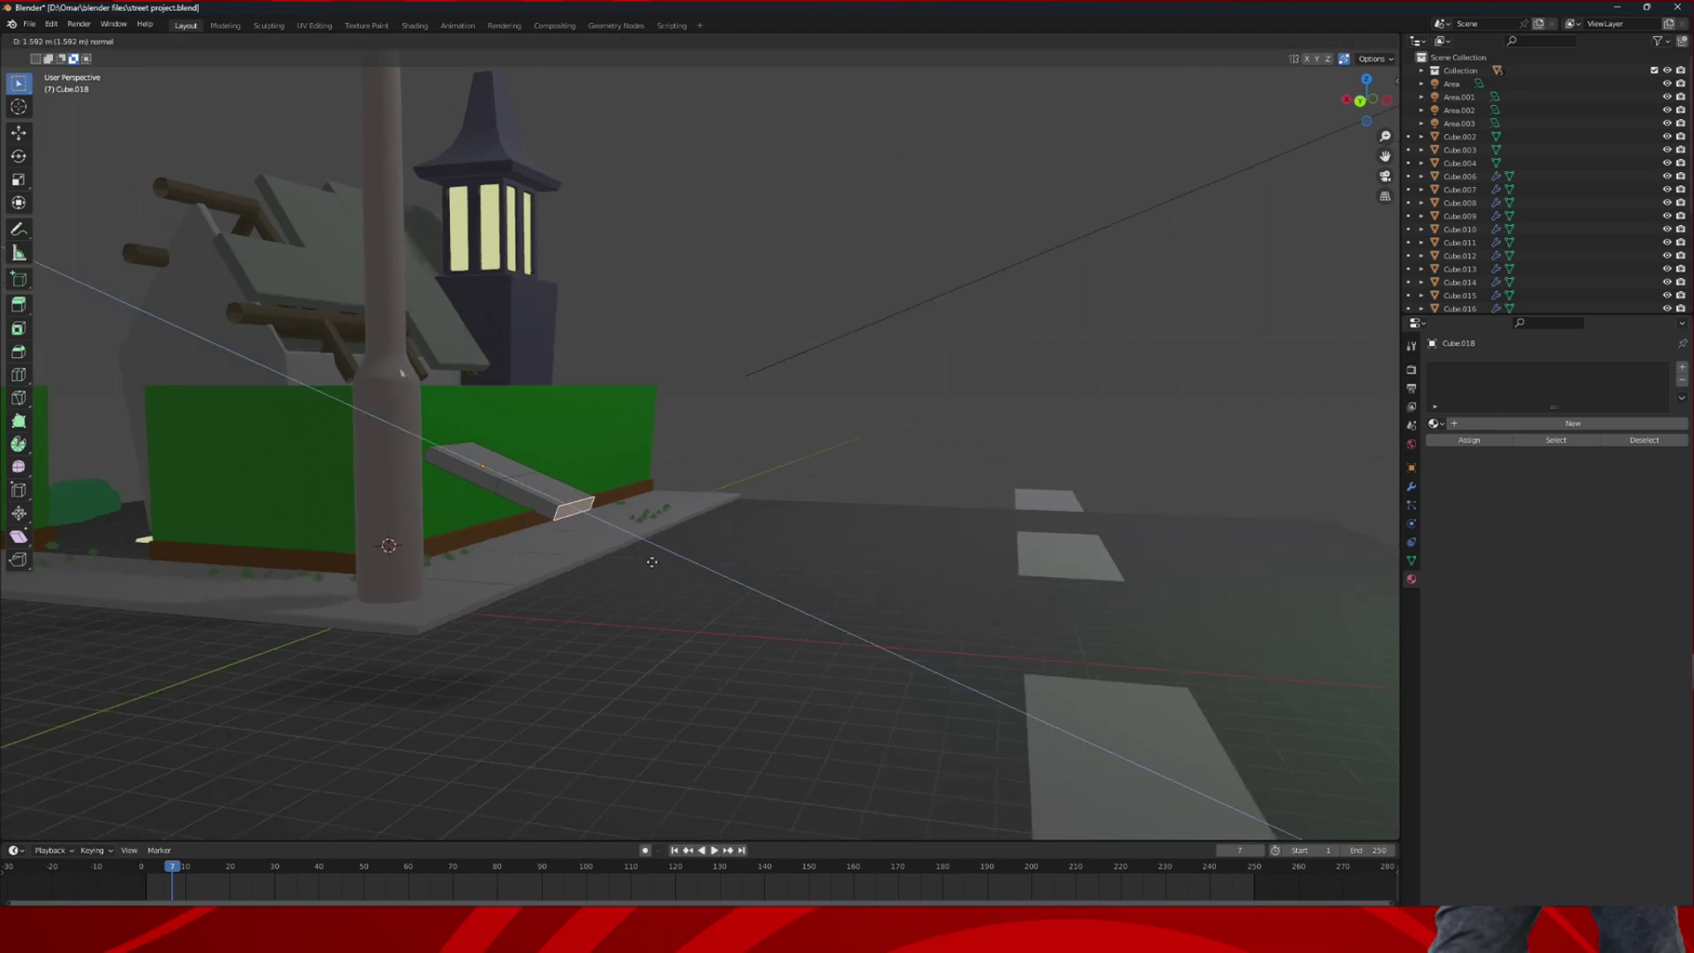
left_click(653, 562)
key("r")
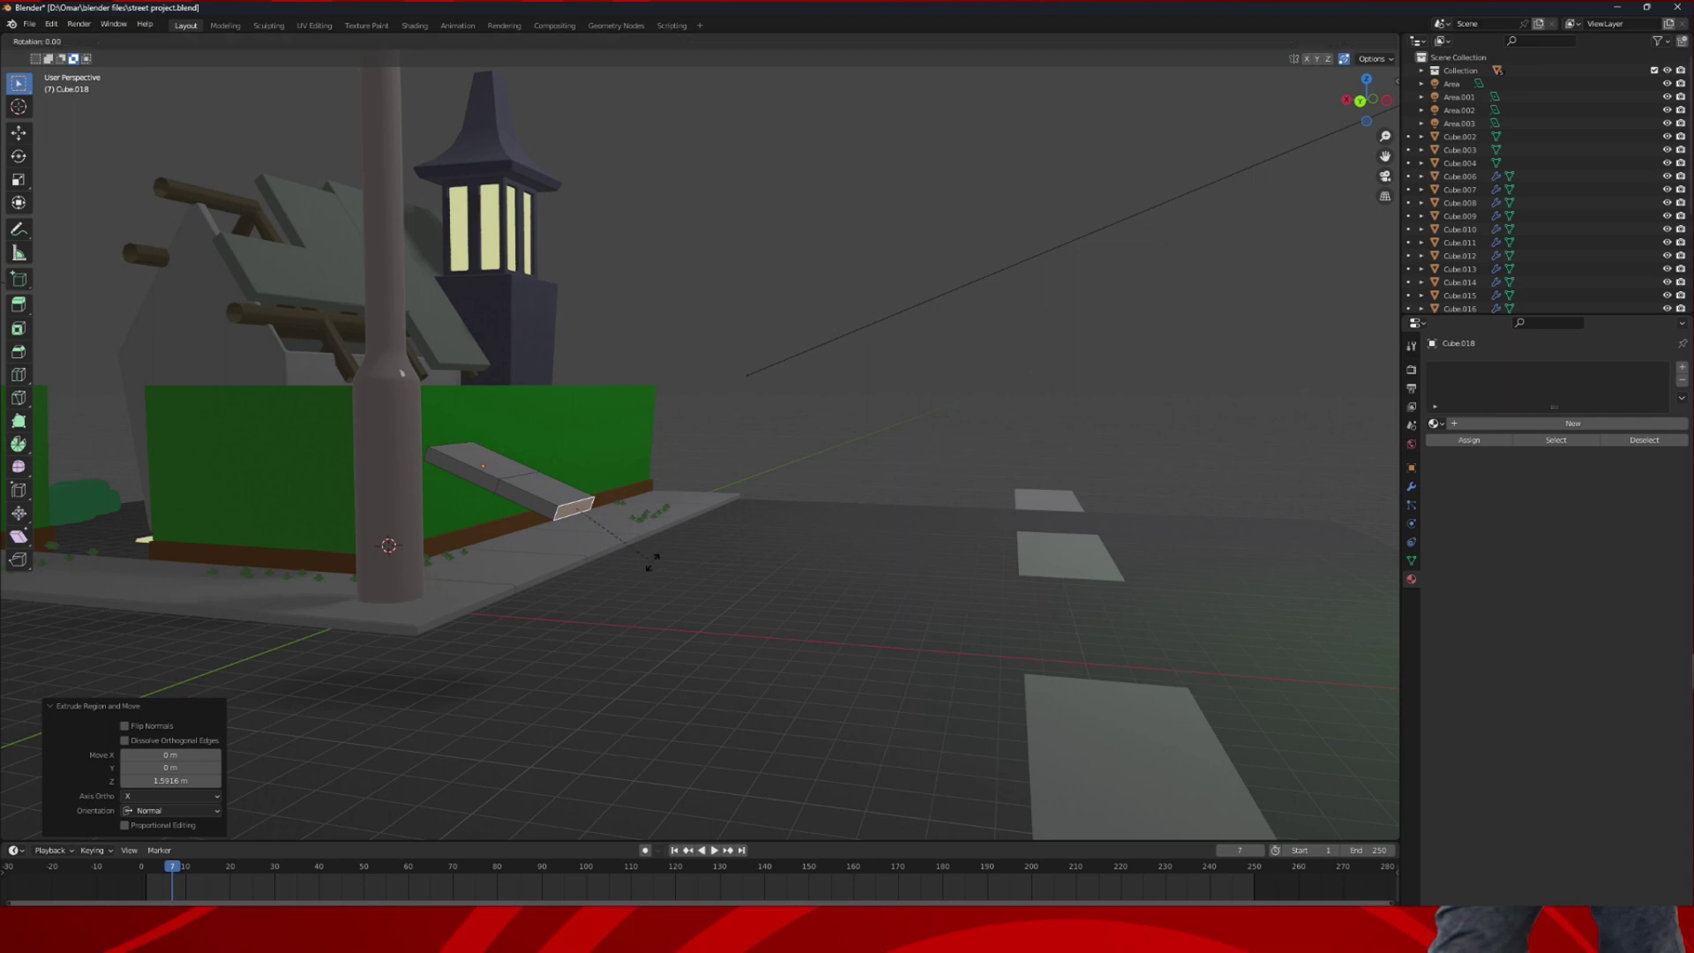
key("y")
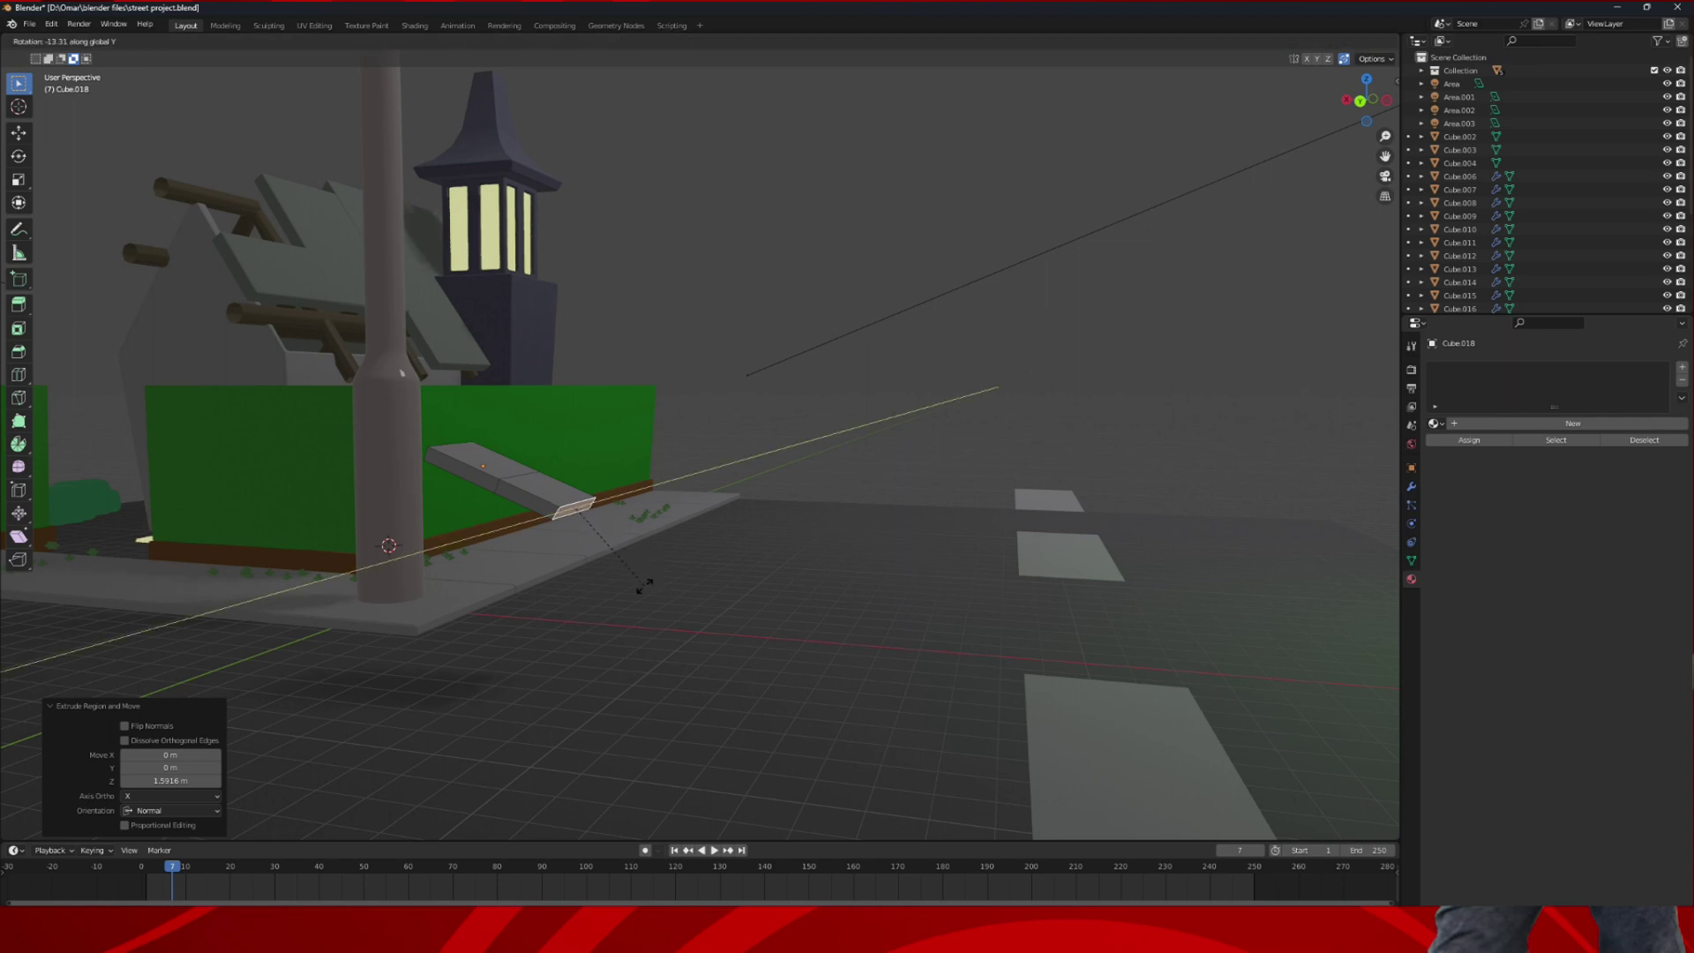
left_click(645, 577)
key("ctrl+z")
key("ctrl+z")
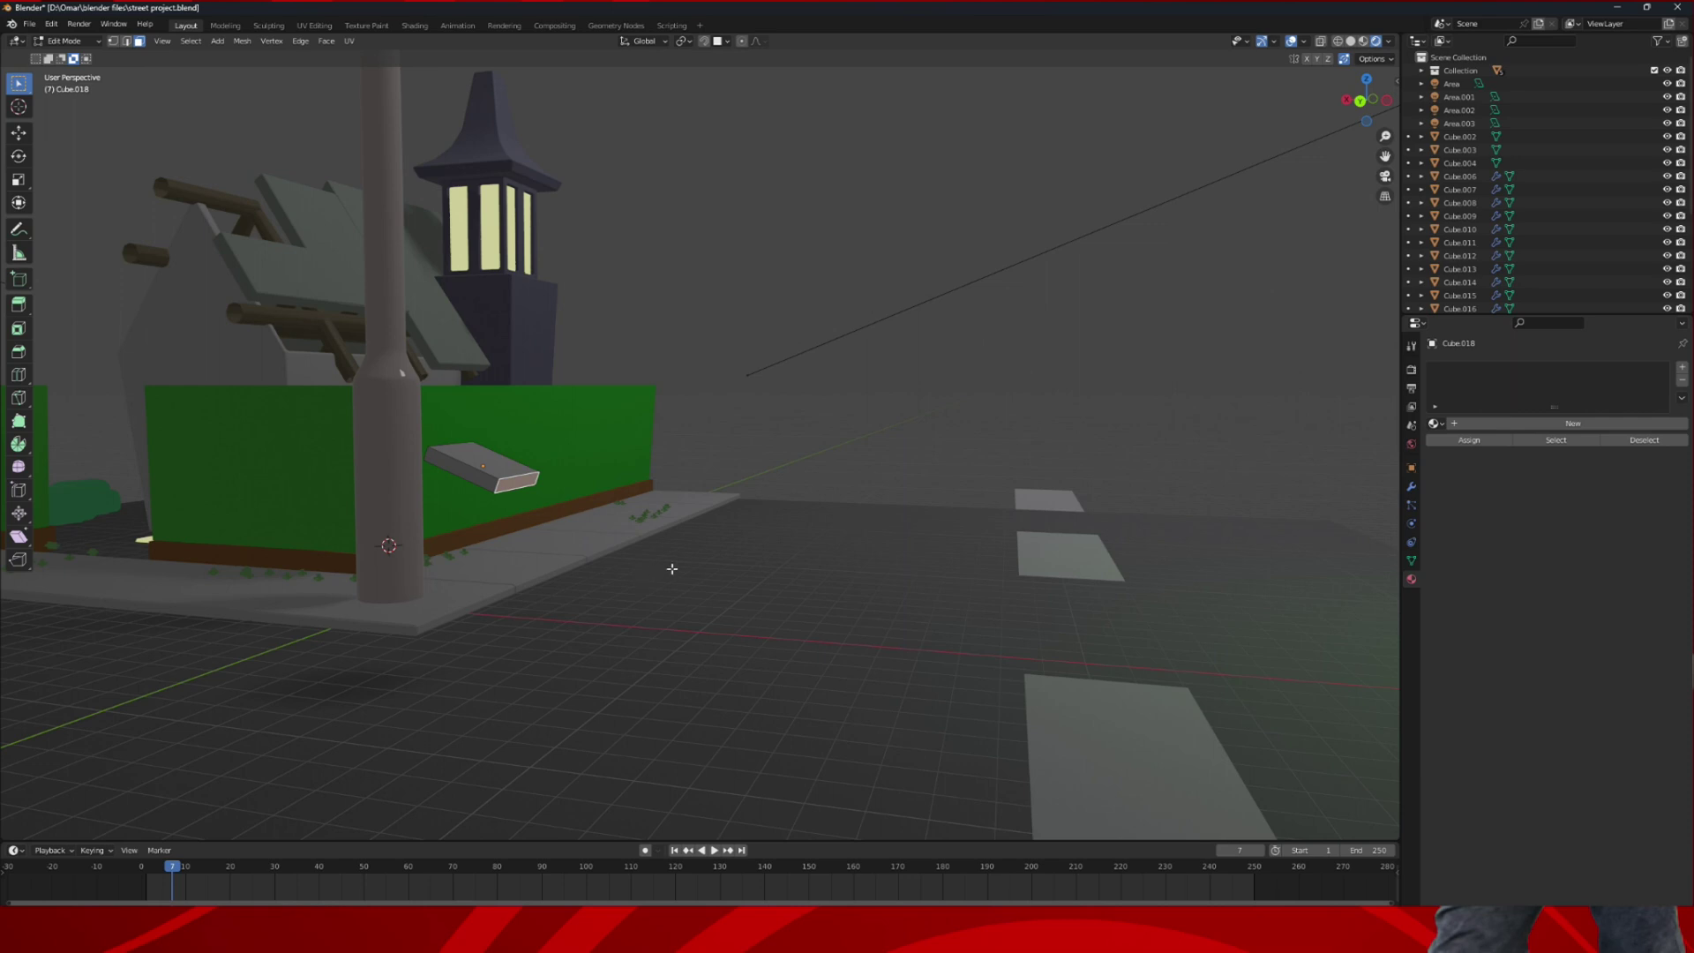
- Try a rotation of the lower end face around the global Y axis and undo it
key("r")
key("y")
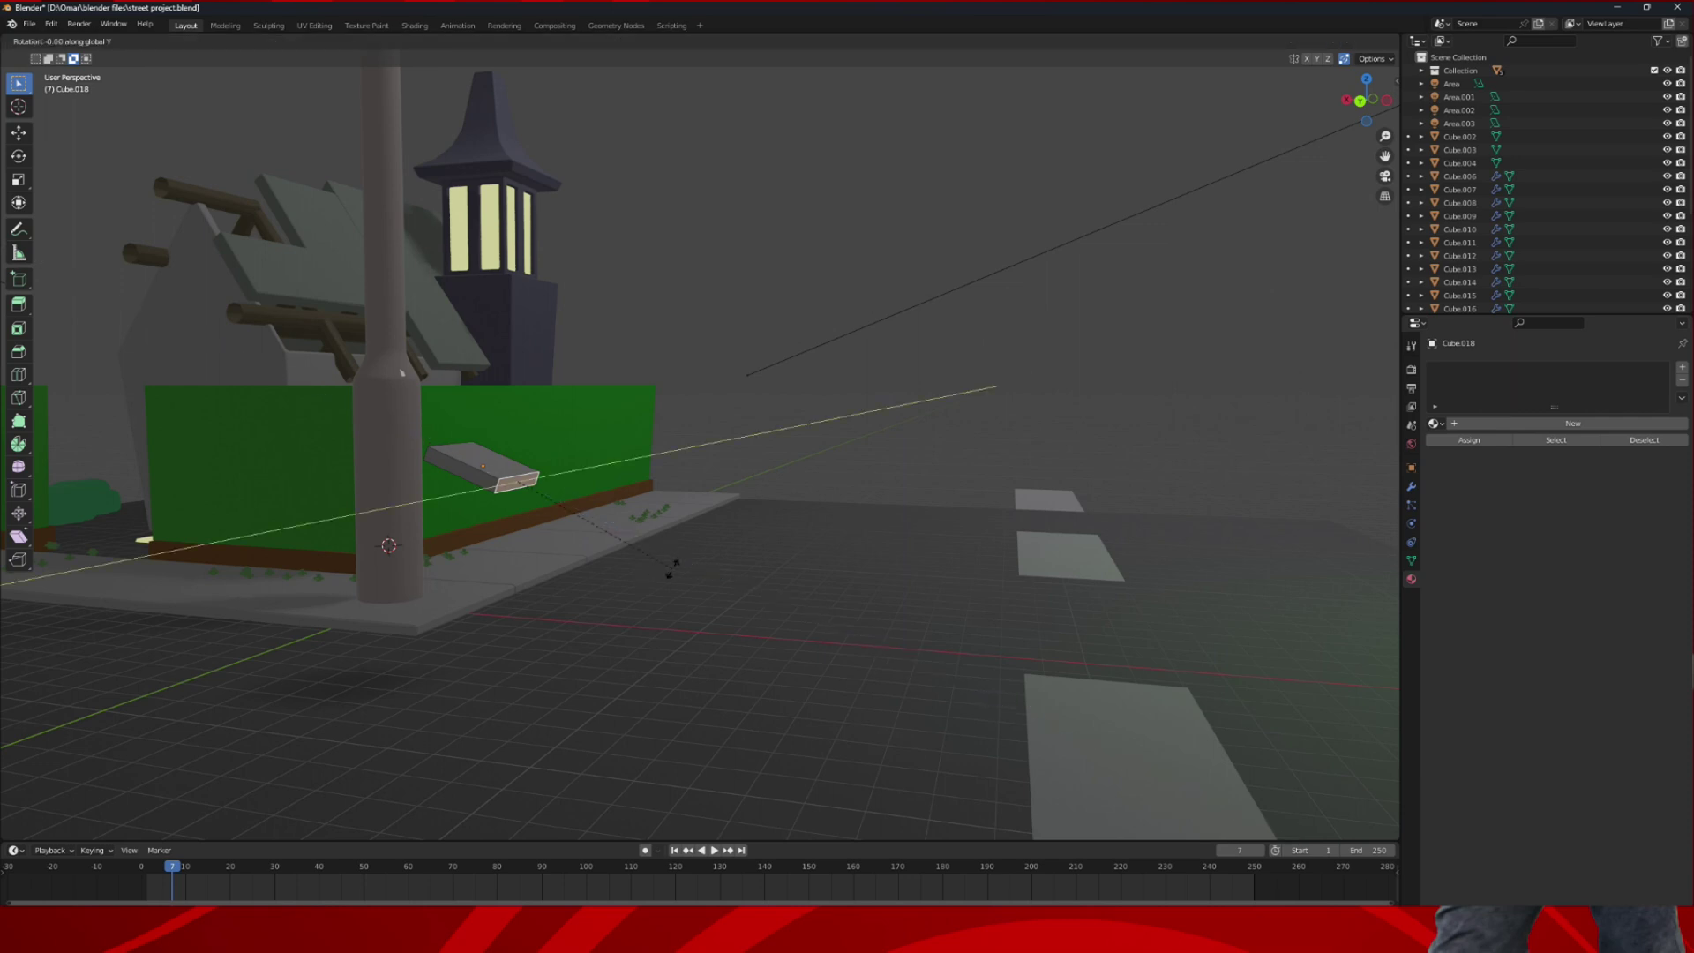
left_click(690, 676)
key("ctrl+z")
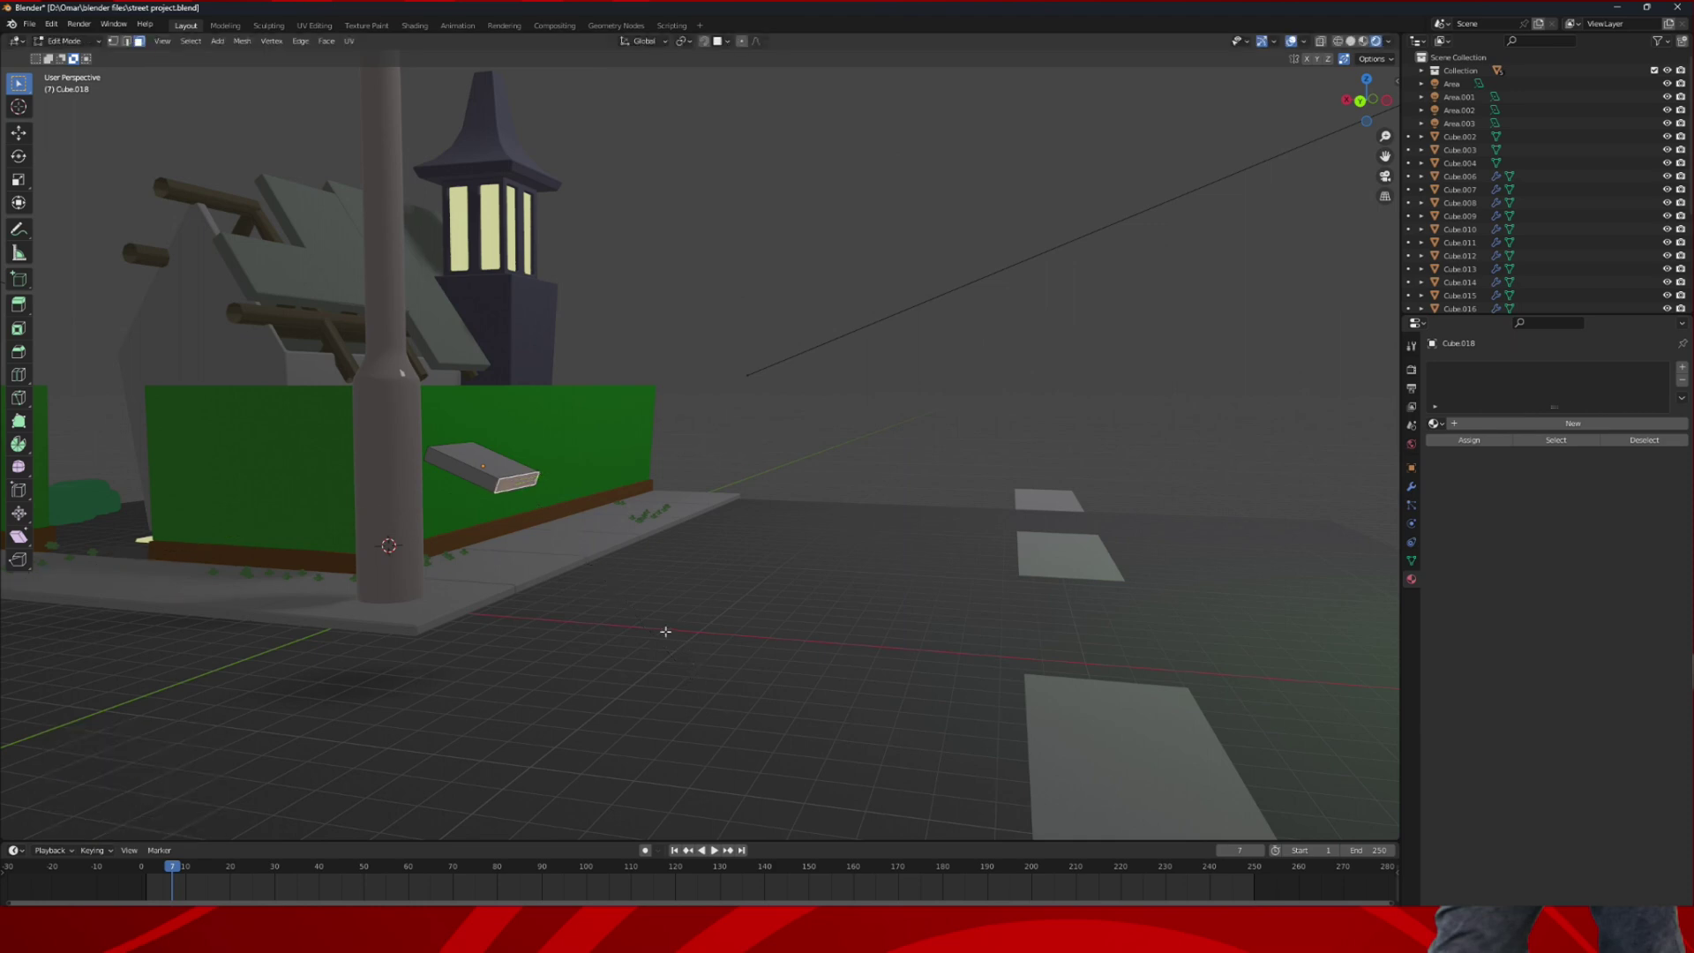
- Tilt the lower end face about 11° around the global Y axis and extrude it about 1.67 m
key("ctrl+x")
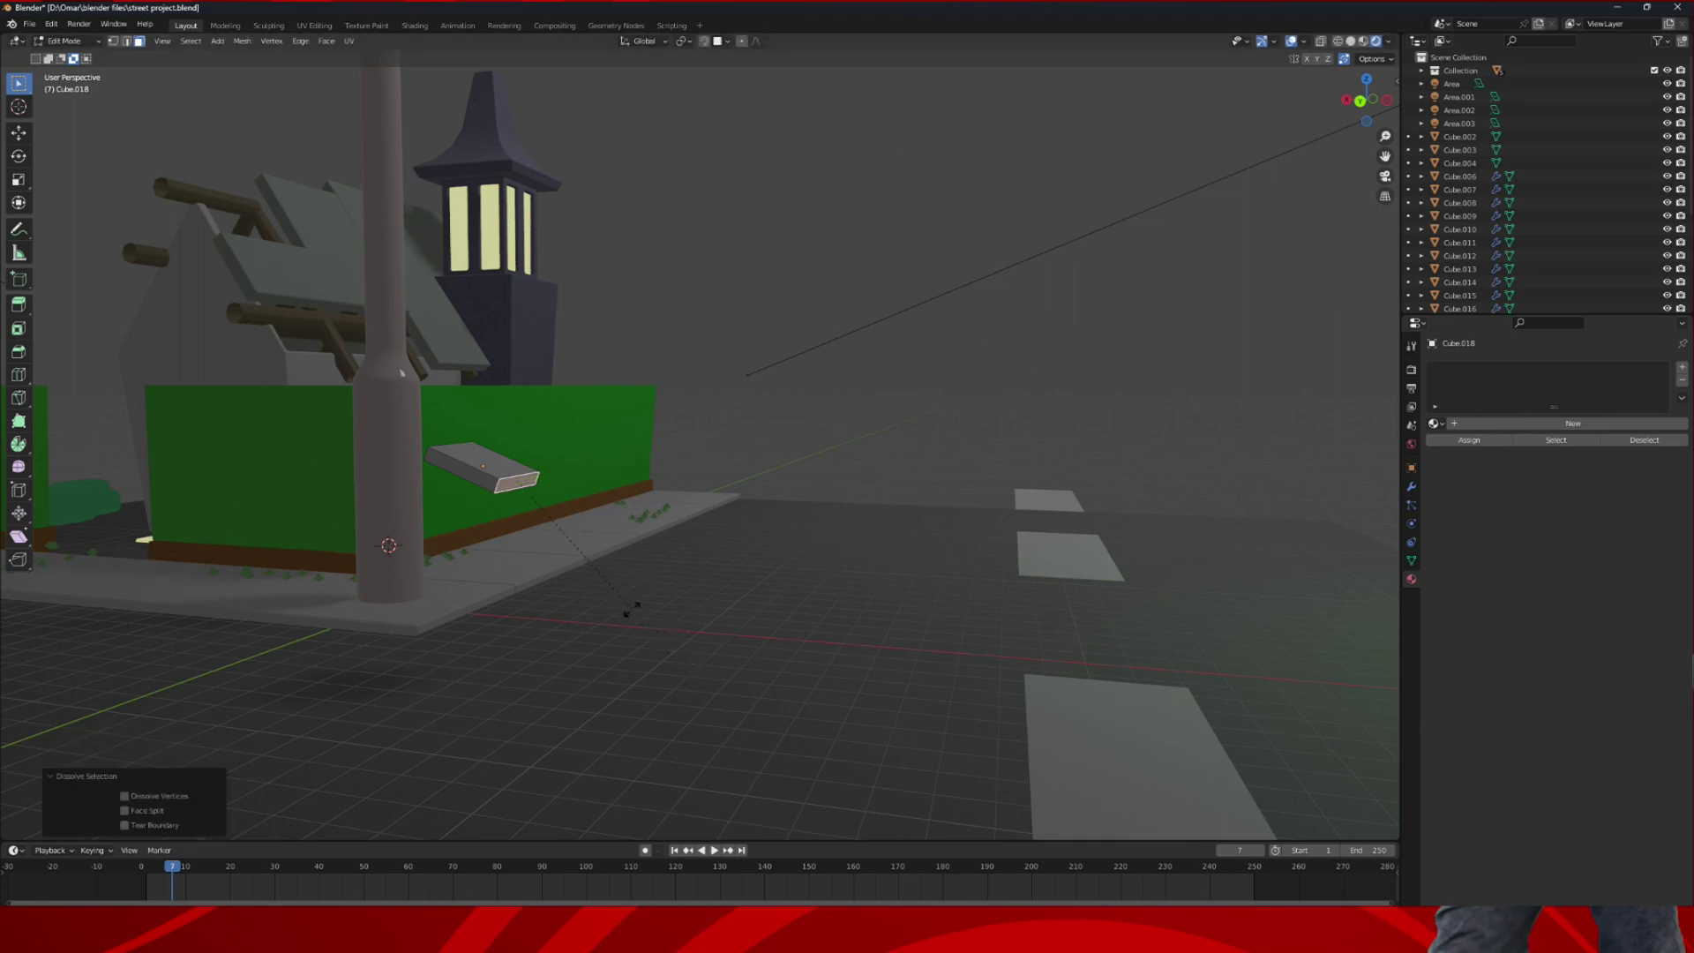
key("r")
key("y")
left_click(613, 641)
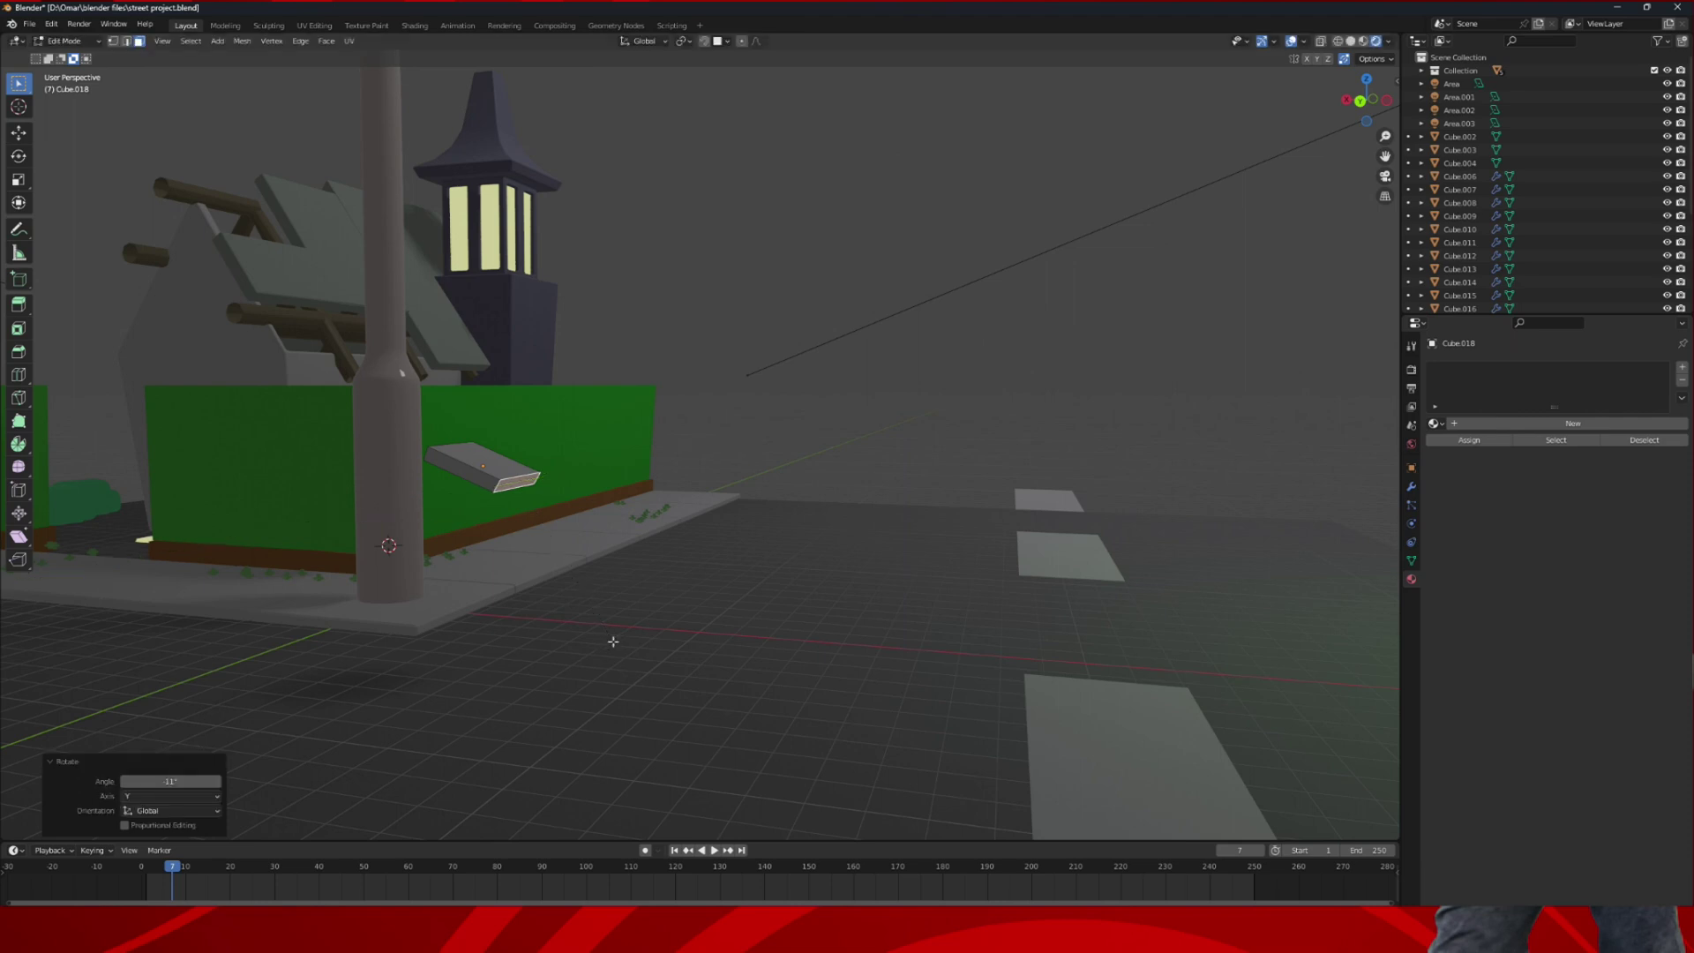
key("e")
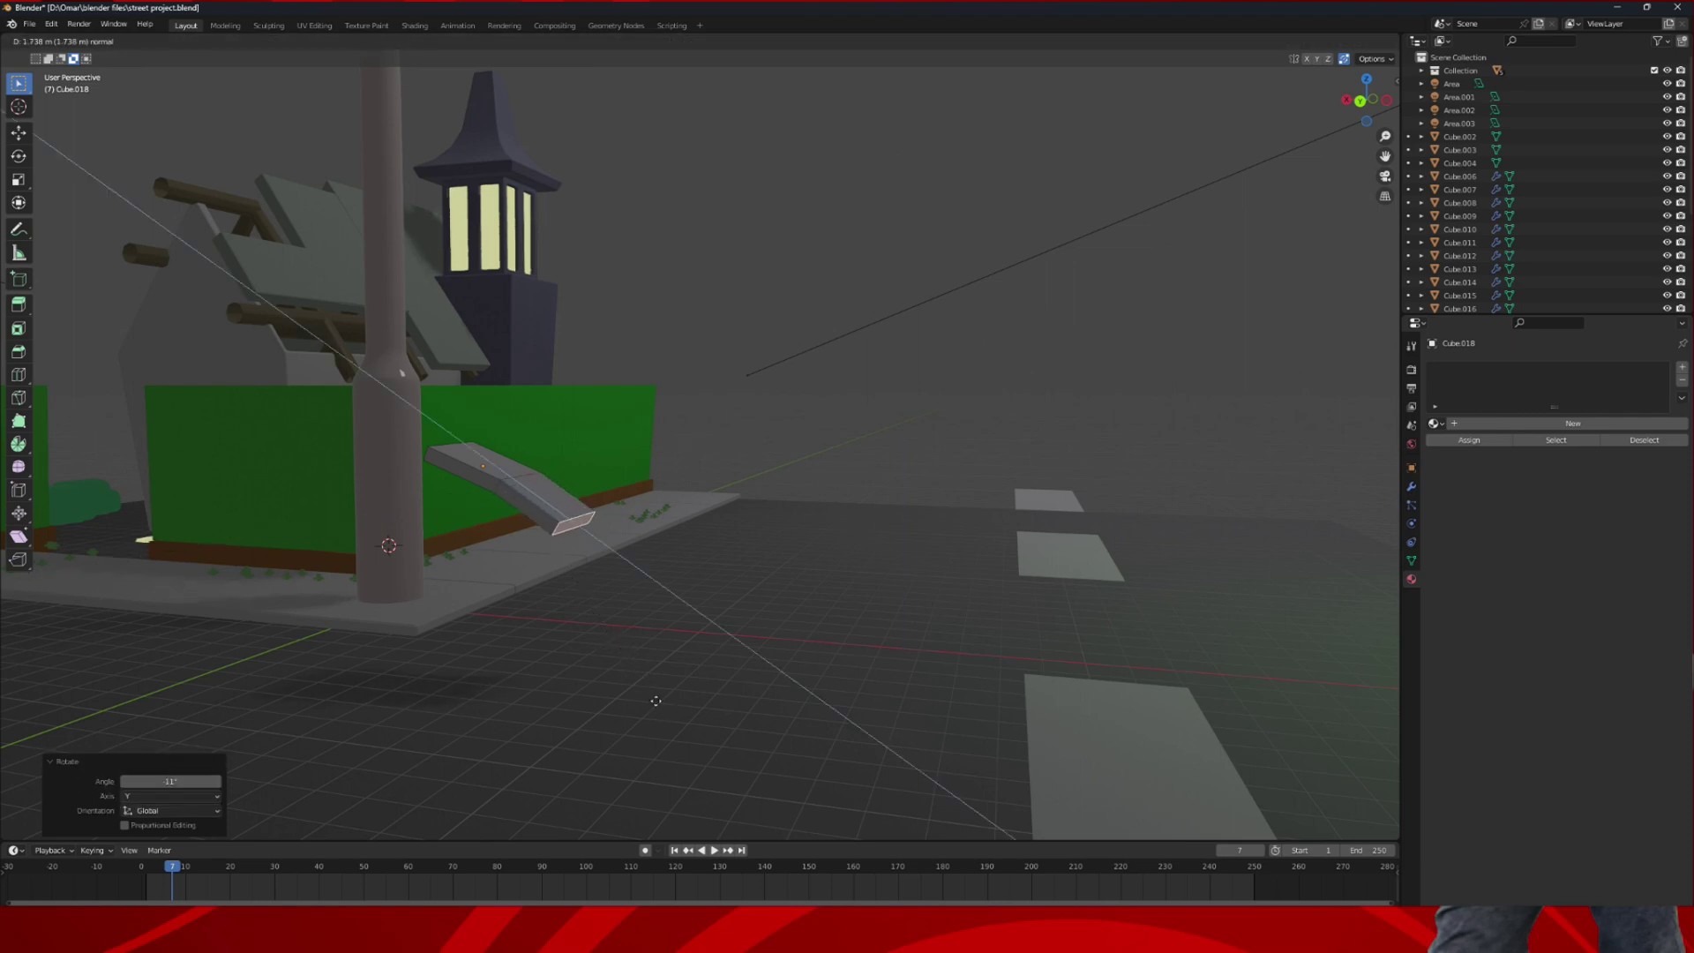
left_click(654, 698)
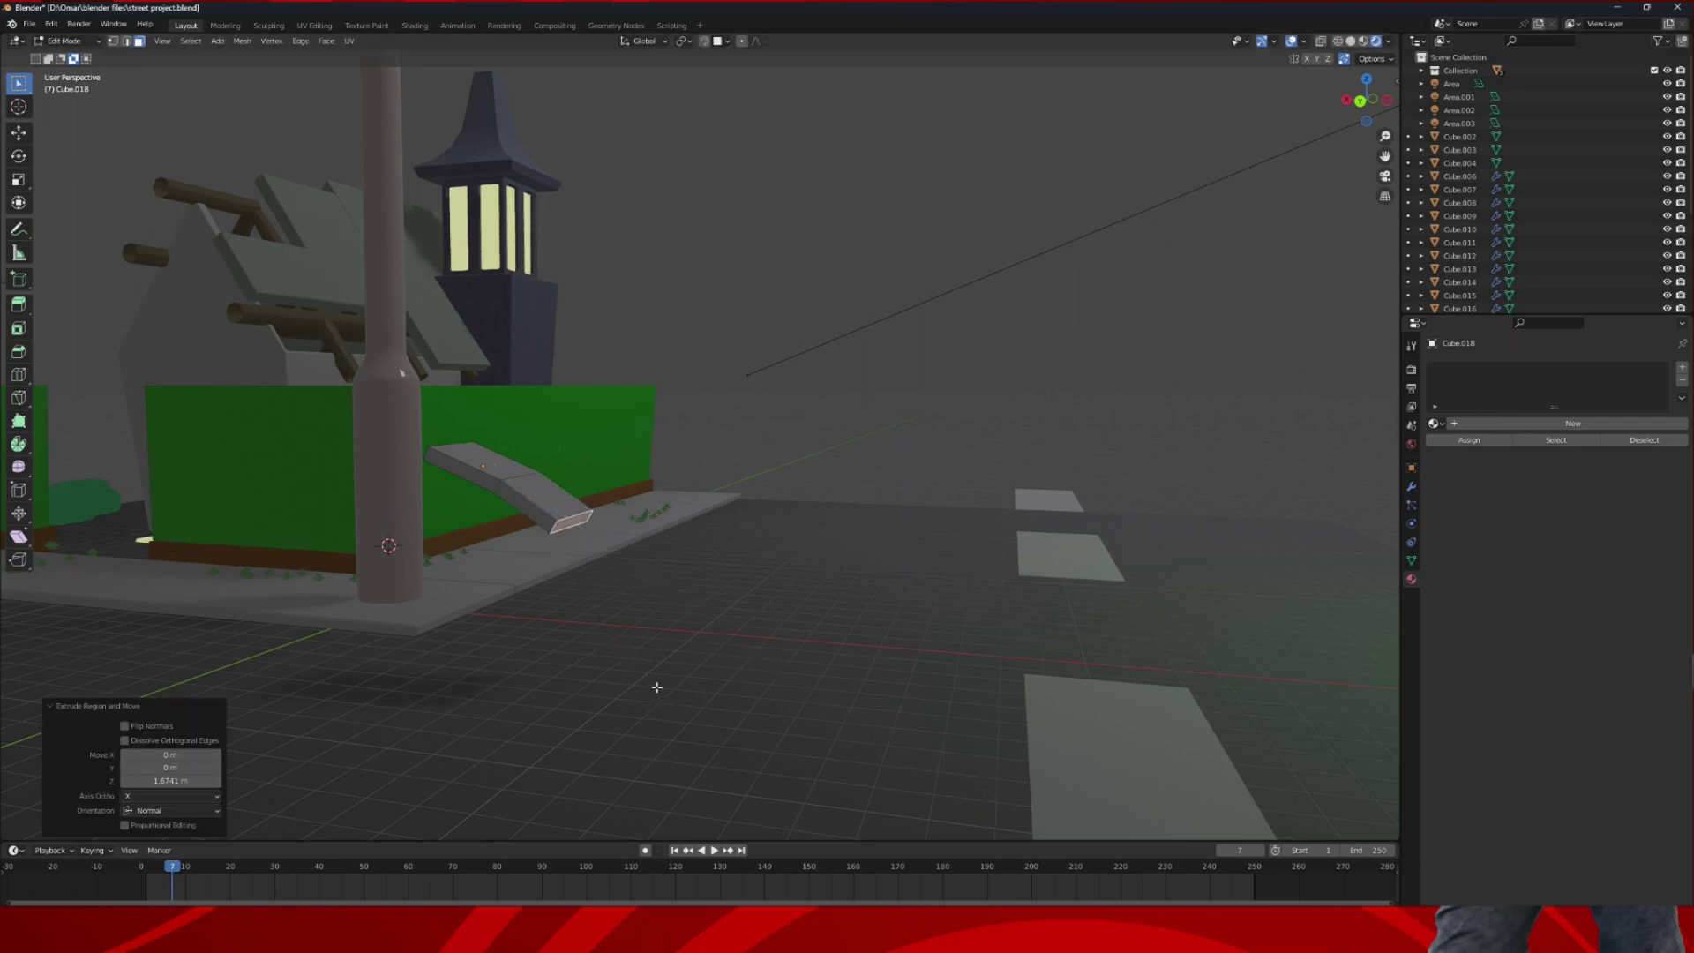
- Rotate the new end face about 8.5° around Y and extrude it once more to continue the downward curve
key("r")
key("y")
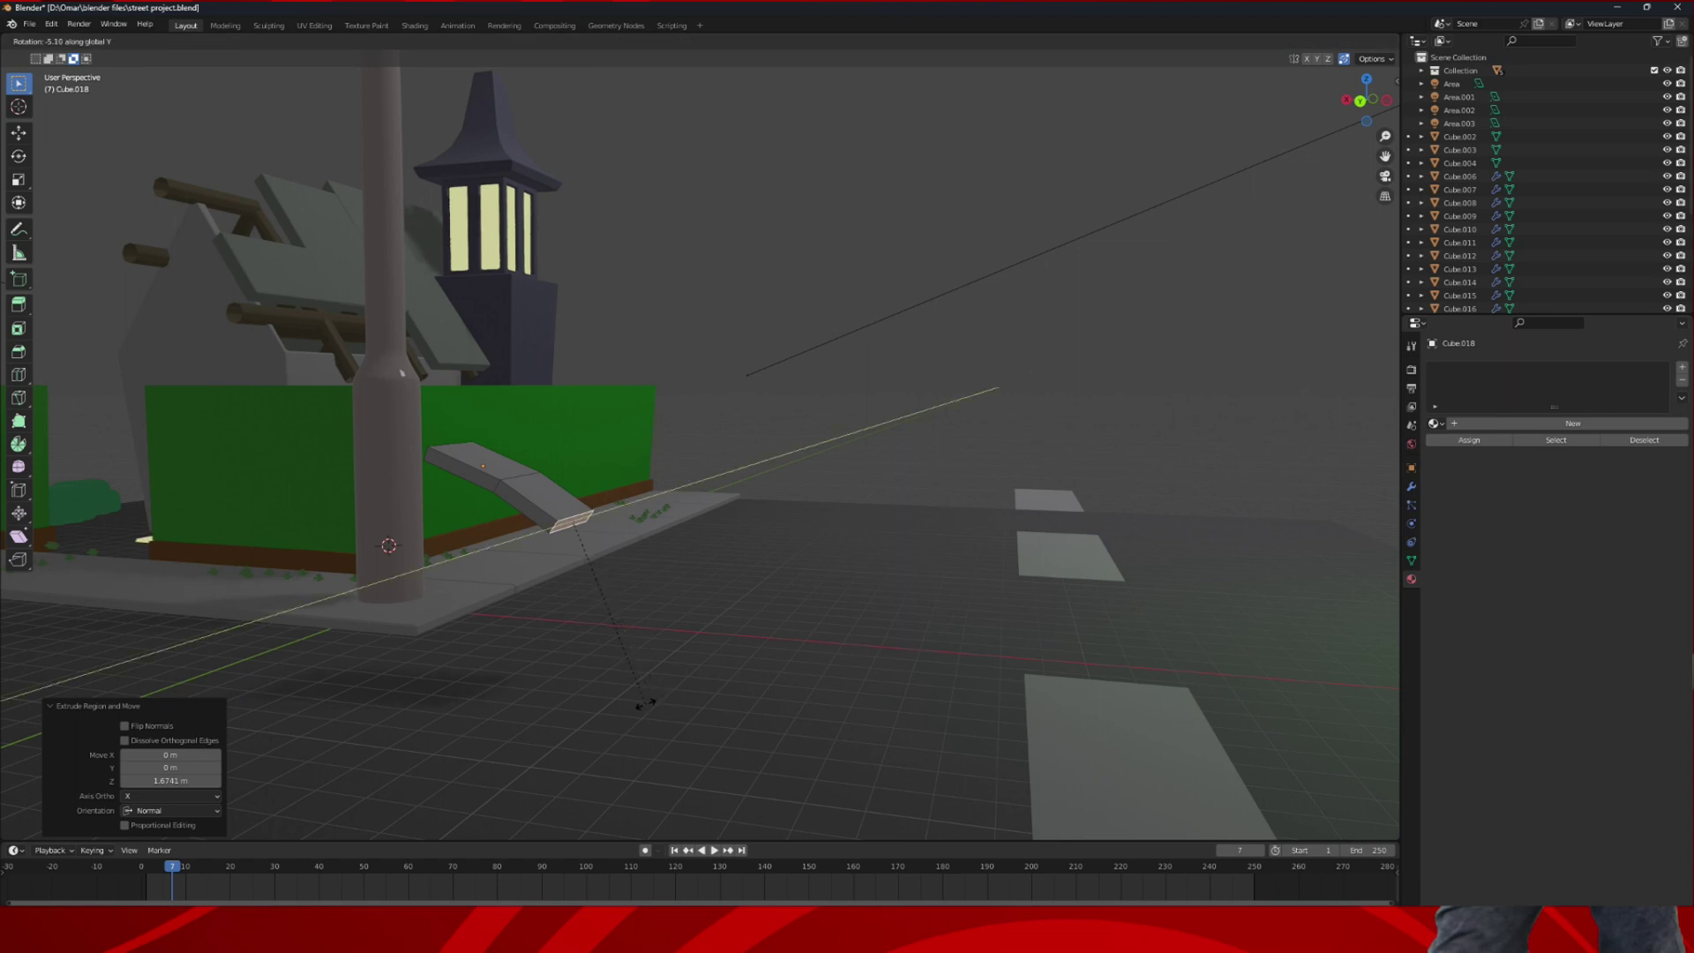
left_click(639, 705)
key("e")
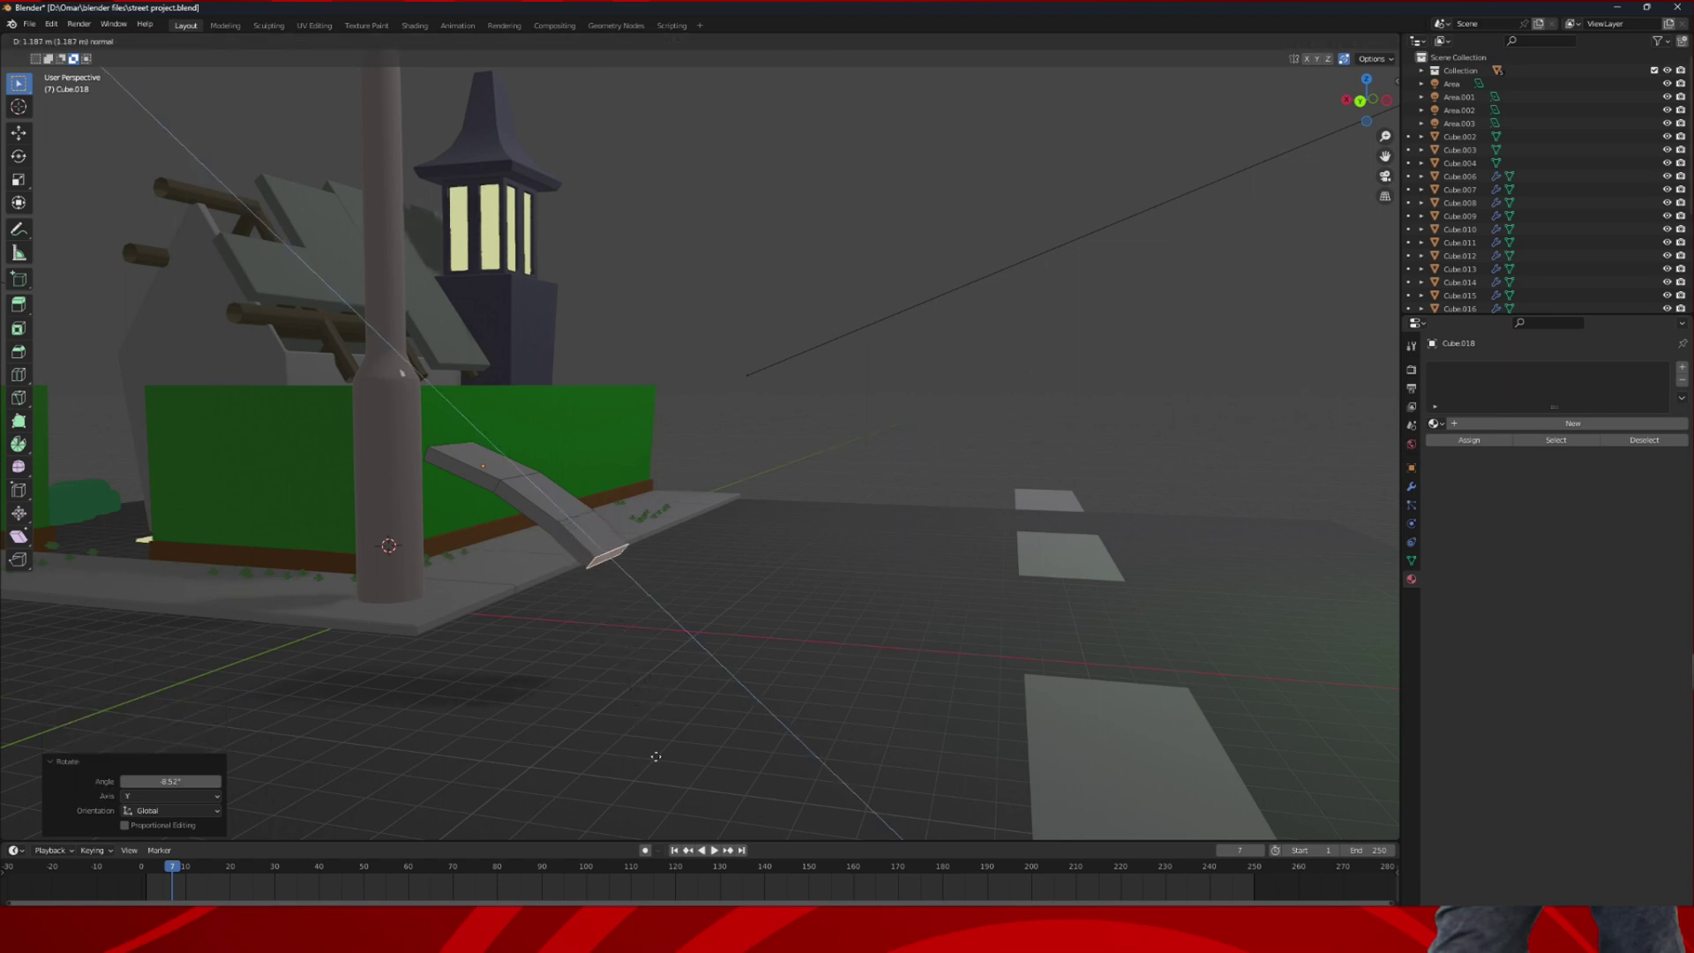
left_click(662, 767)
- Return to Object Mode and add a Subdivision Surface modifier to the curved board with 2 viewport levels
middle_click_drag(669, 719, 617, 670)
left_click(66, 40)
left_click(66, 59)
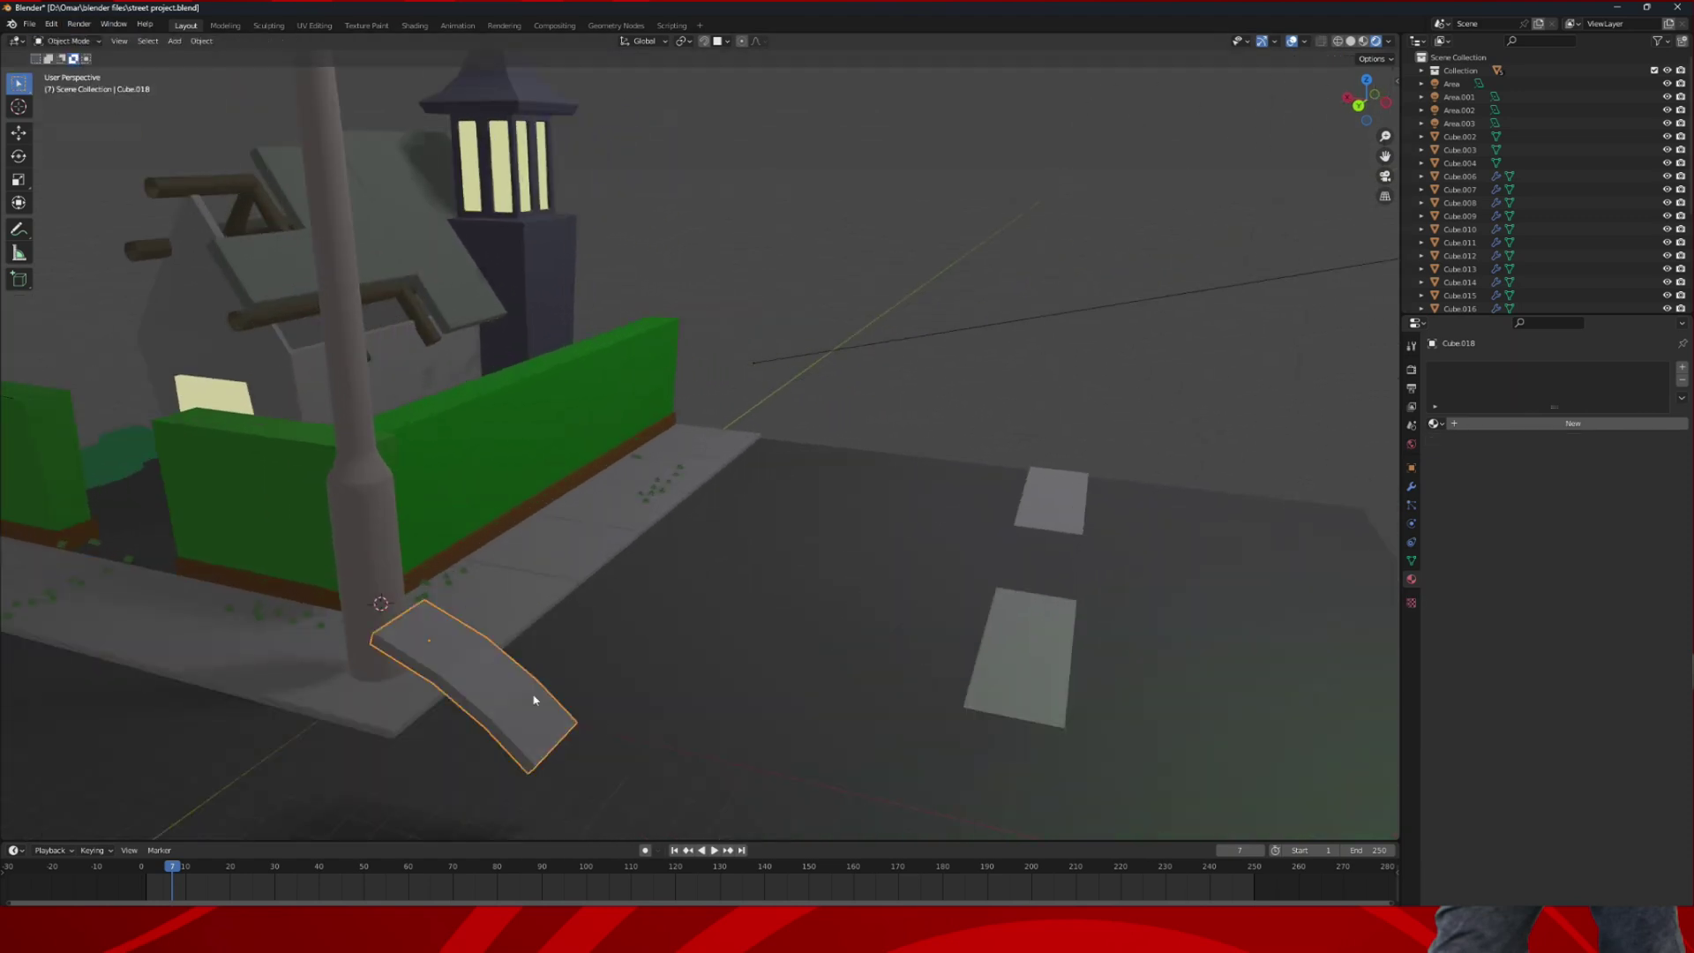
left_click(1412, 486)
left_click(1498, 367)
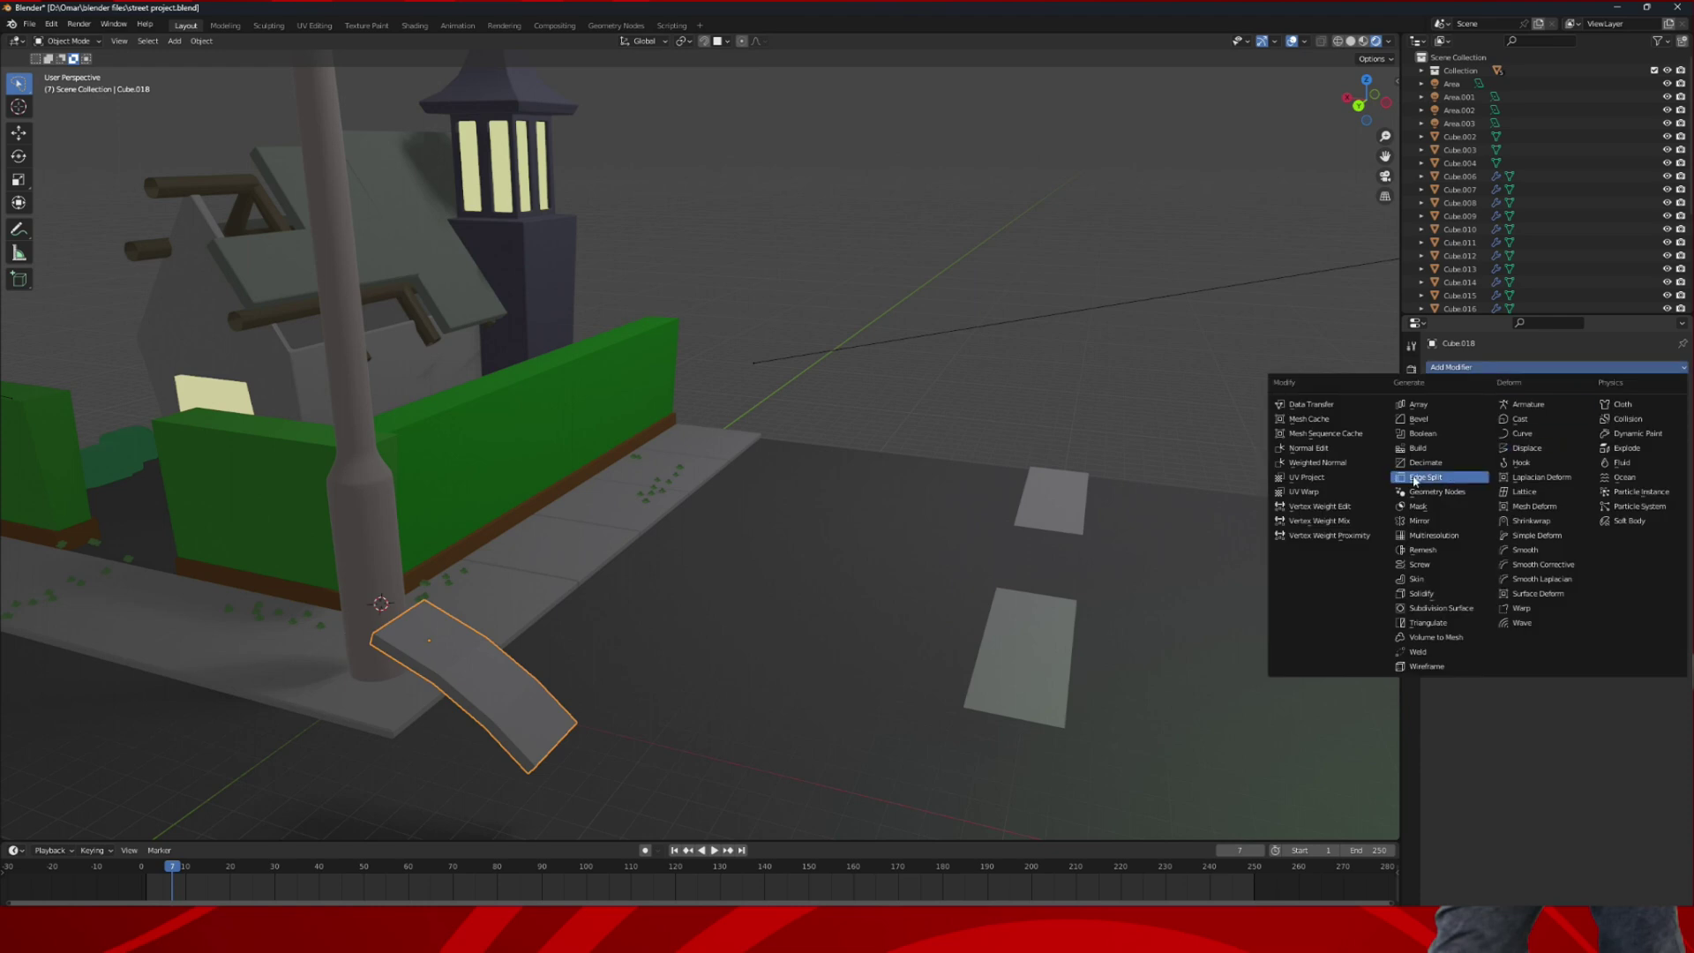
left_click(1443, 608)
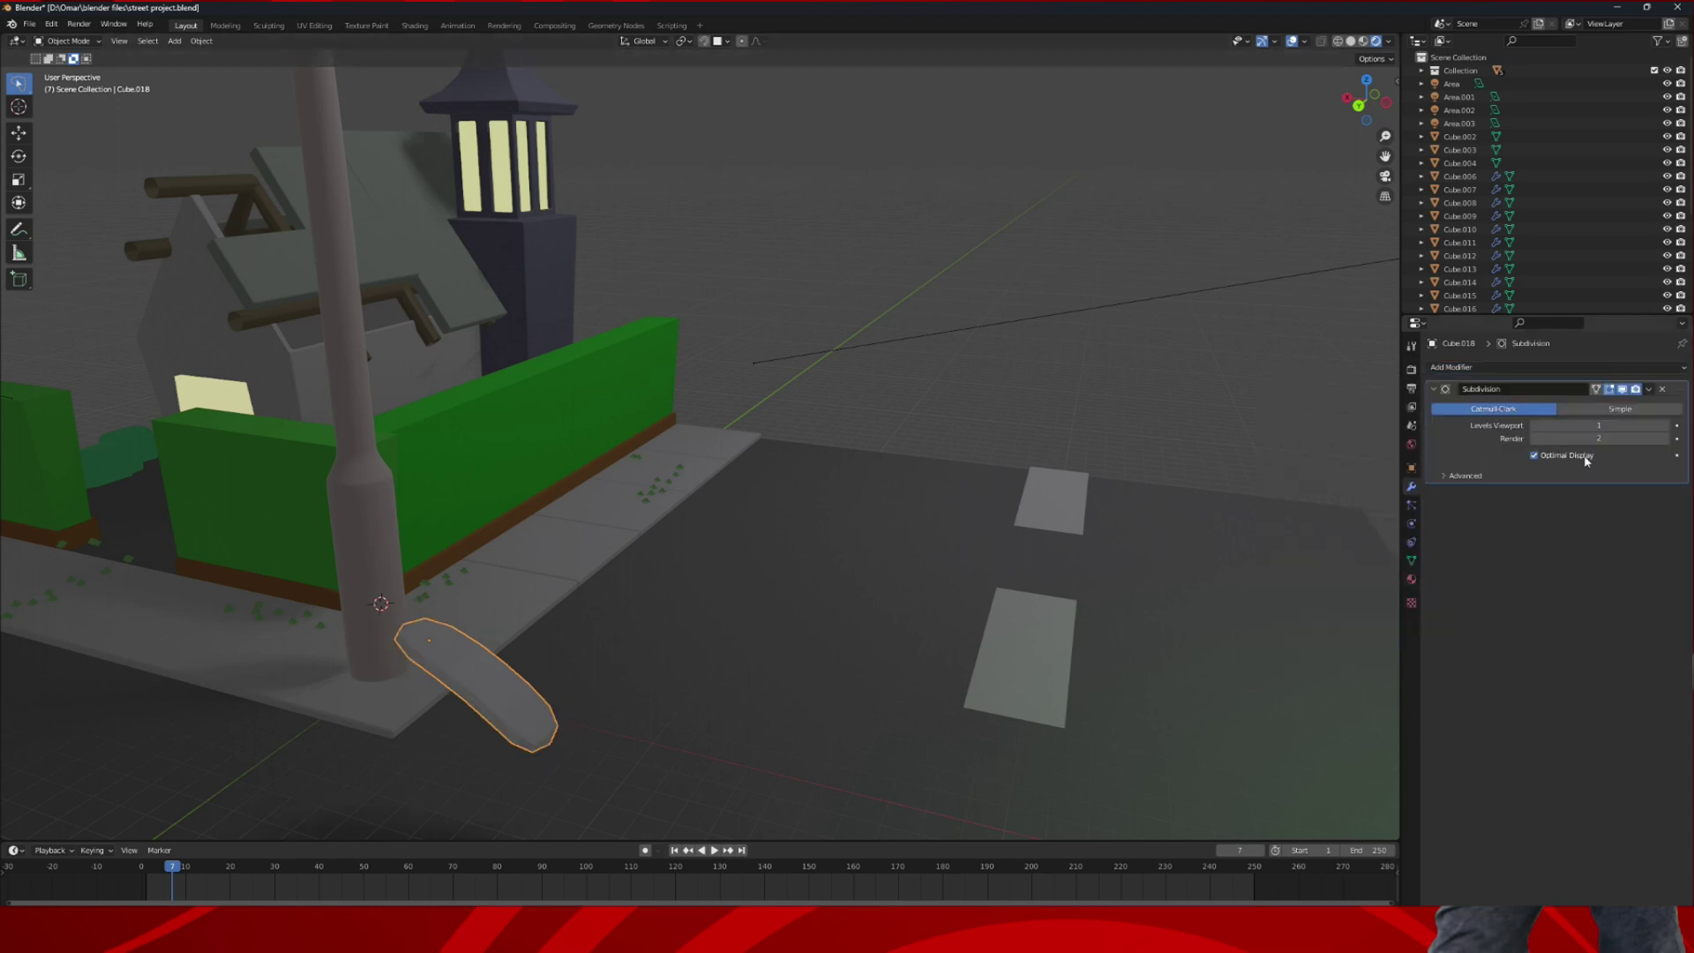
left_click(1664, 426)
- Enter Edit Mode on the board and add a loop cut across its middle, slid to a factor of about 0.324
middle_click_drag(900, 495, 593, 414)
left_click(68, 40)
left_click(68, 41)
left_click(70, 69)
key("ctrl+r")
left_click(602, 503)
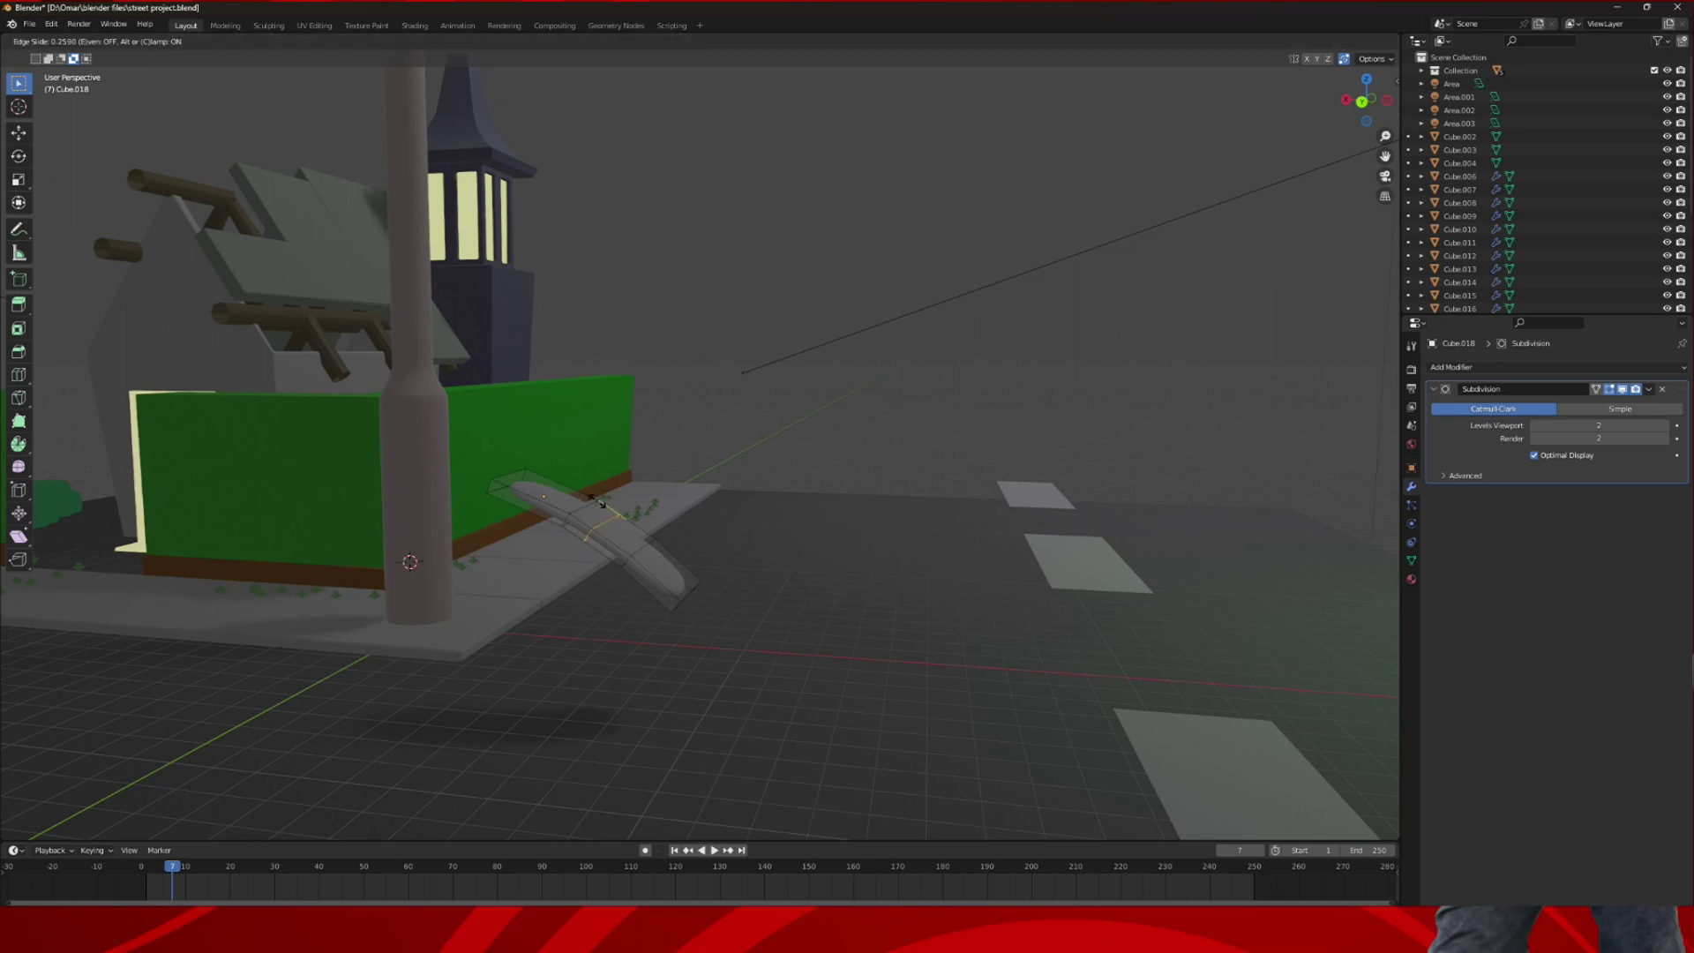
left_click(598, 499)
- Add another loop cut across the board's upper segment and slide it fully towards the middle, to a factor of 1
middle_click_drag(597, 499, 694, 523)
key("ctrl+r")
left_click(642, 558)
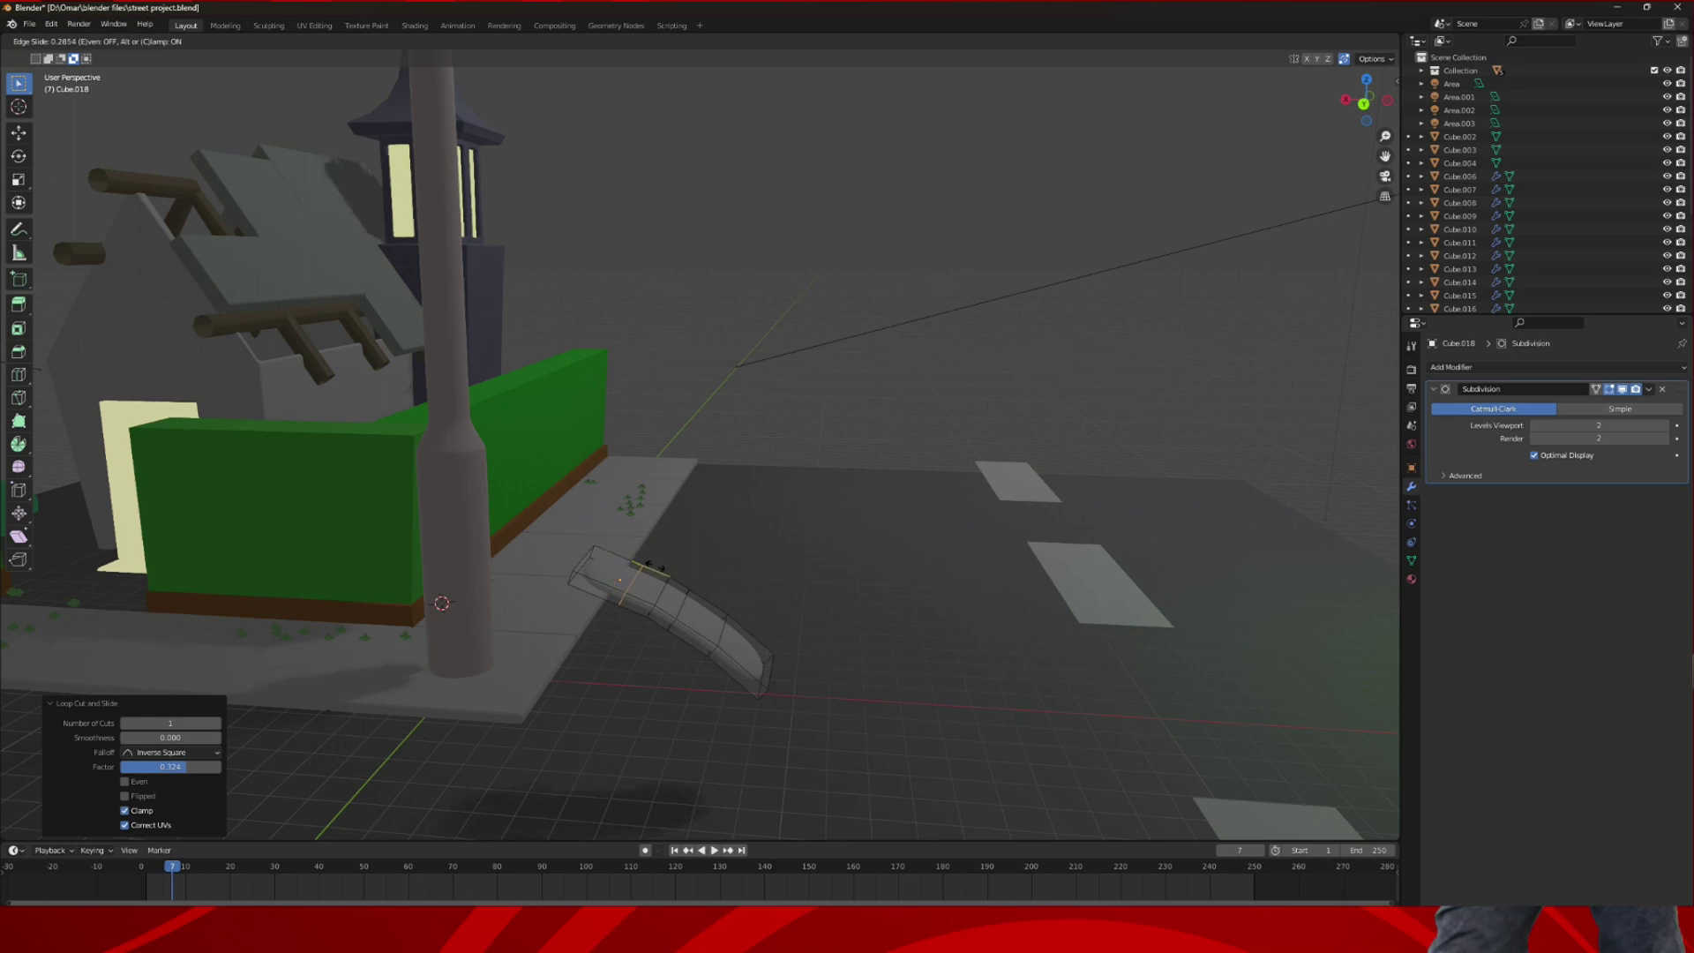
left_click(733, 646)
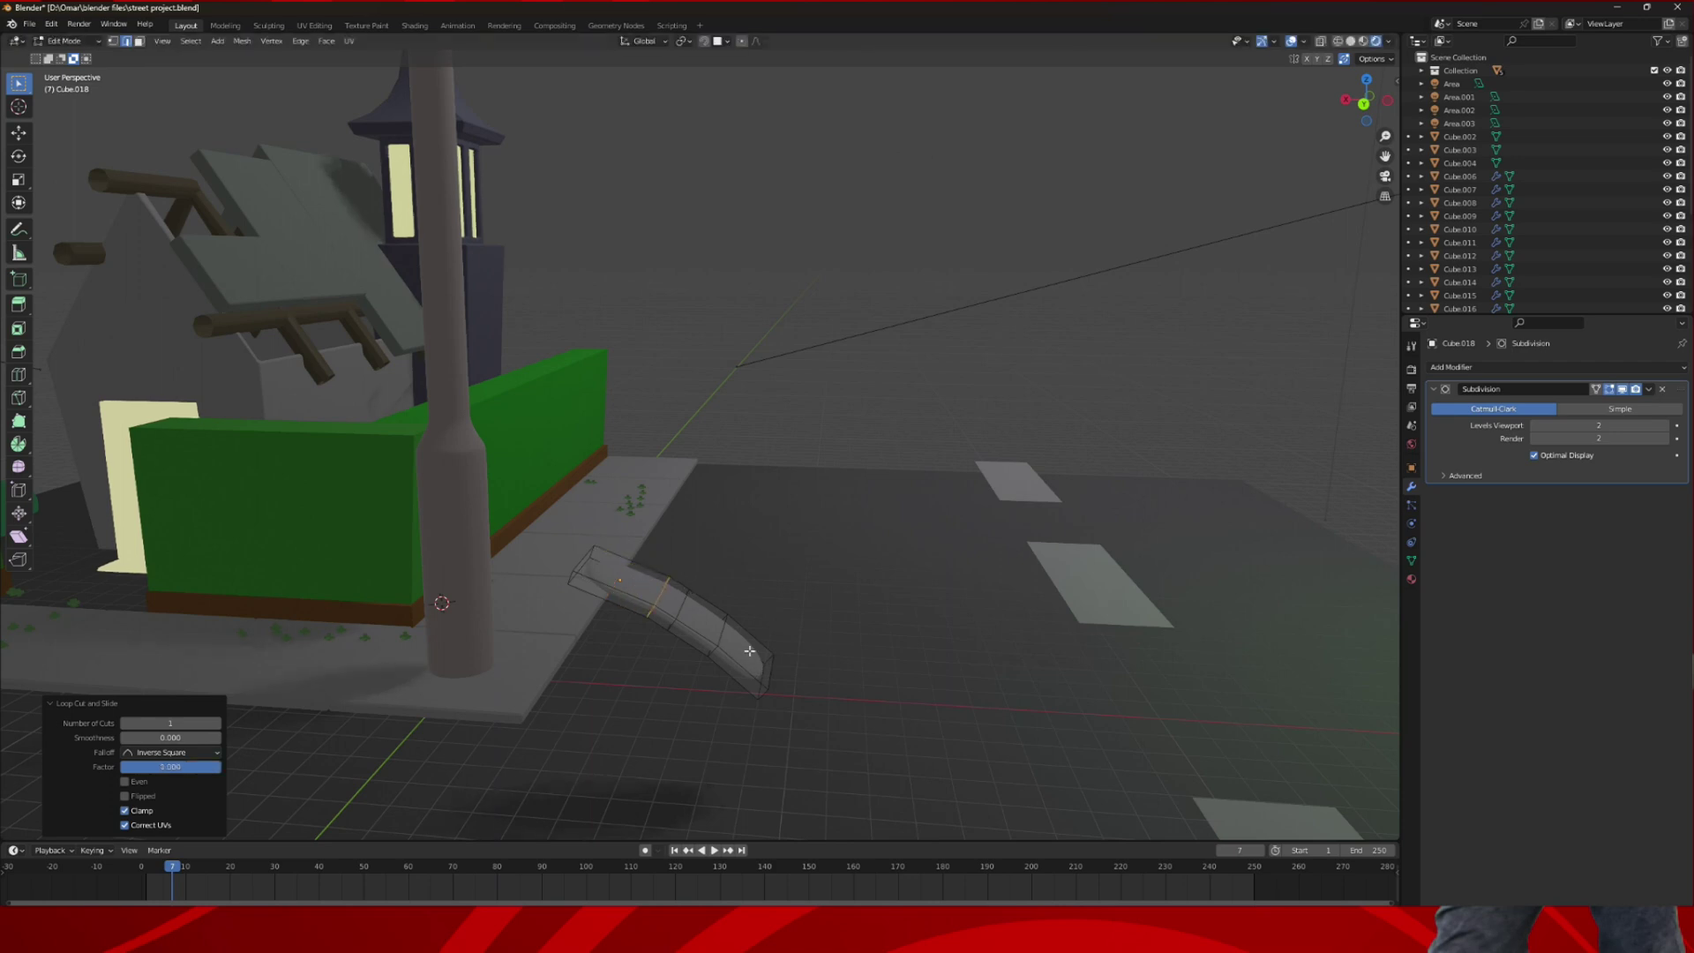
- Switch to face selection and select the faces of the board's upper end segment
middle_click_drag(750, 650, 713, 657)
middle_click_drag(485, 590, 433, 588)
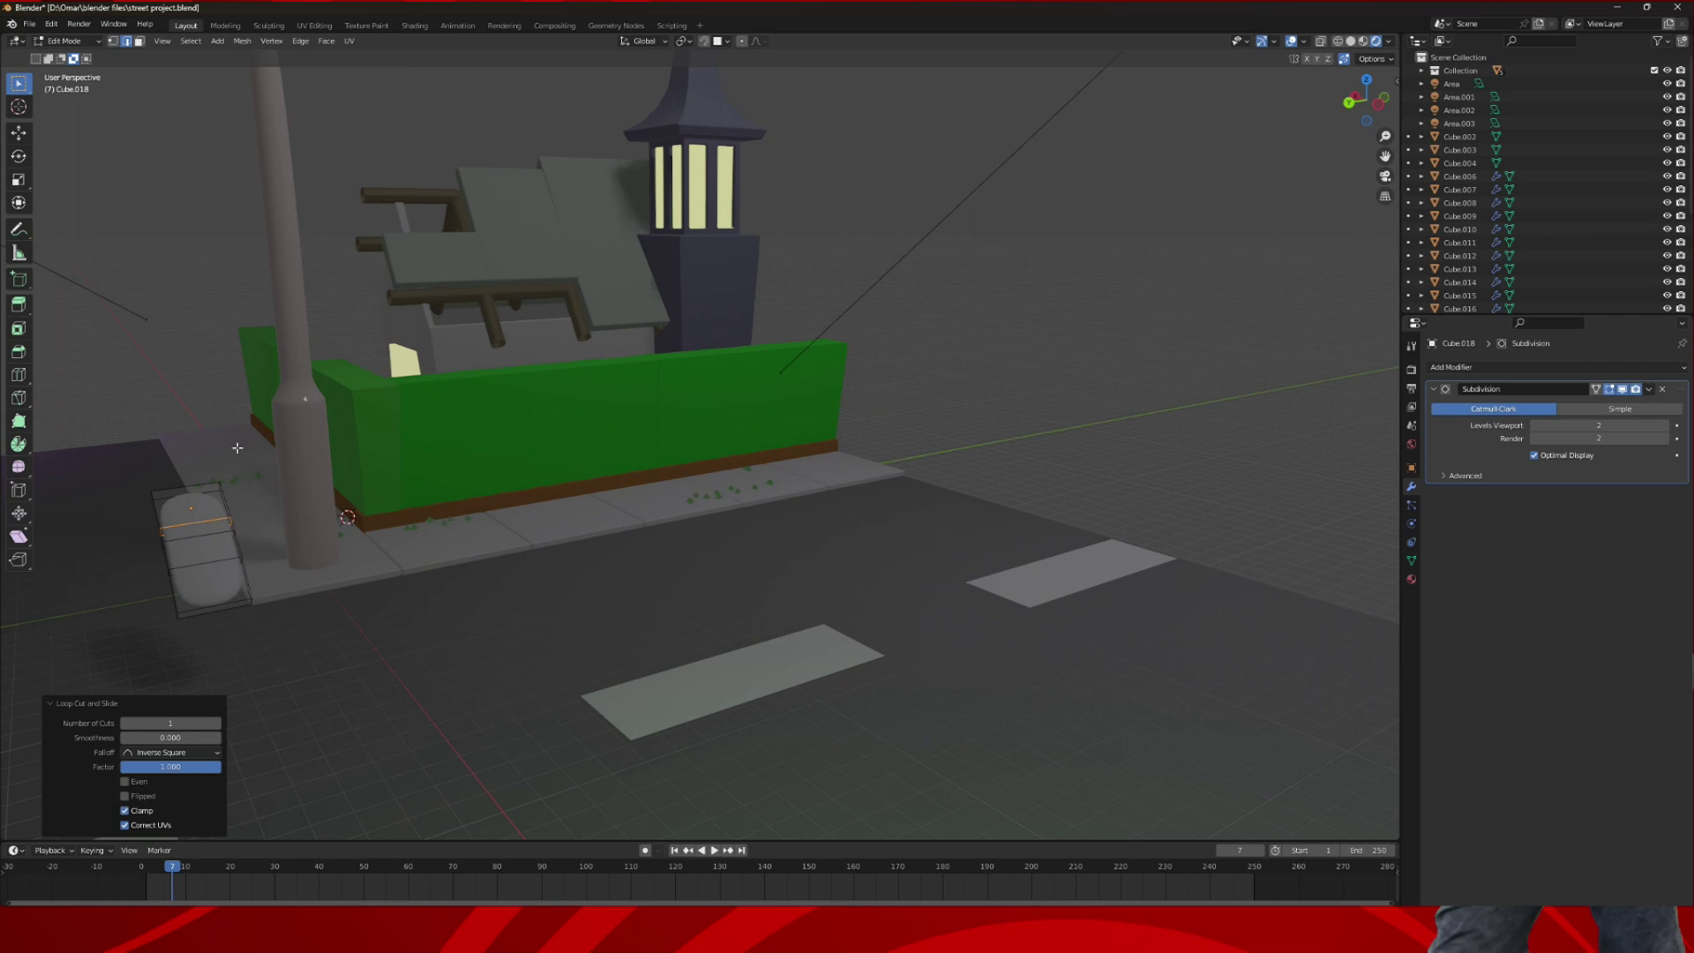
left_click(139, 41)
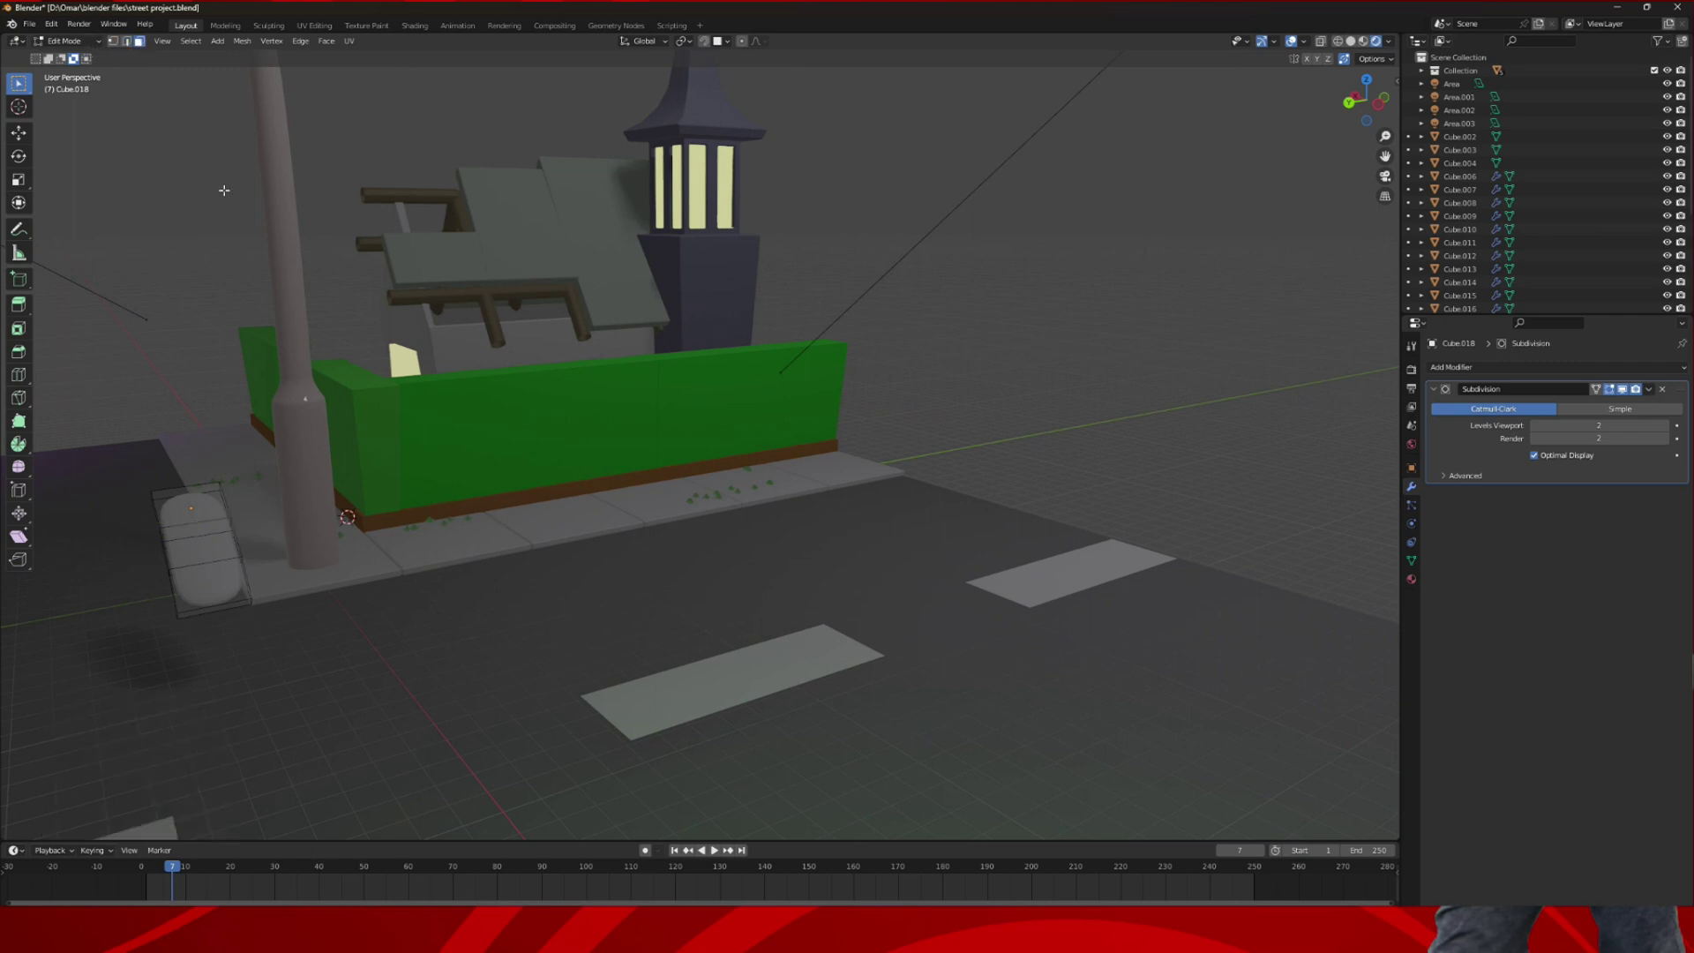
key("l")
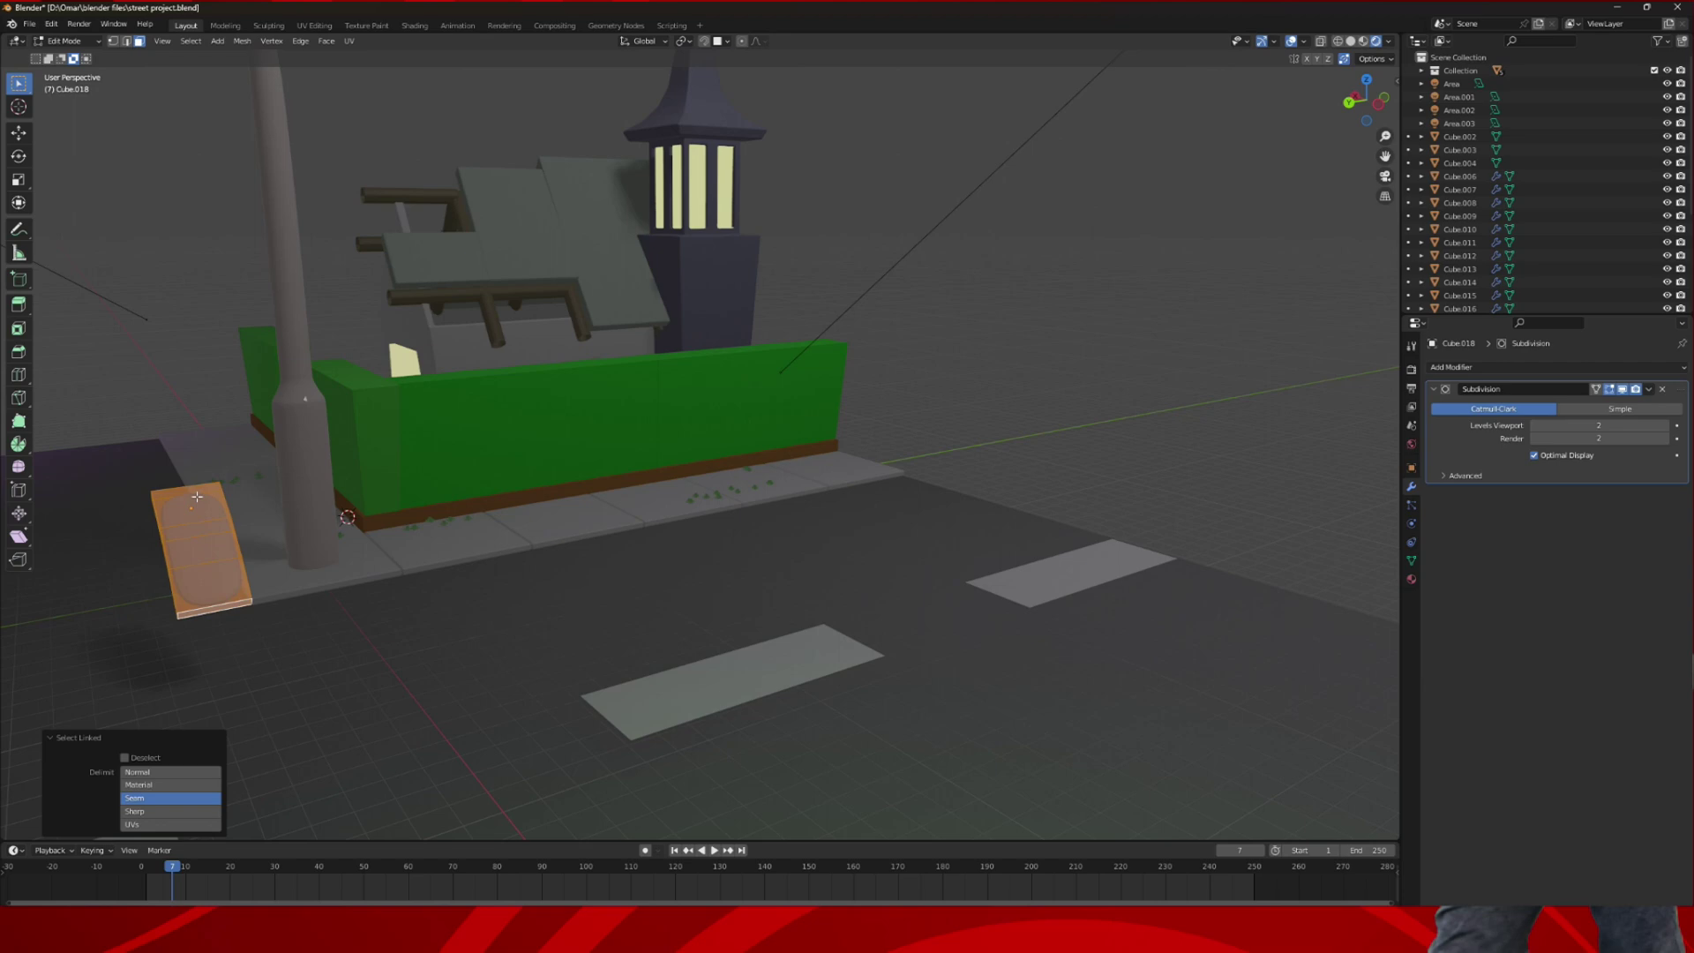
left_click(197, 496, "shift")
left_click(197, 497)
middle_click_drag(197, 497, 416, 497)
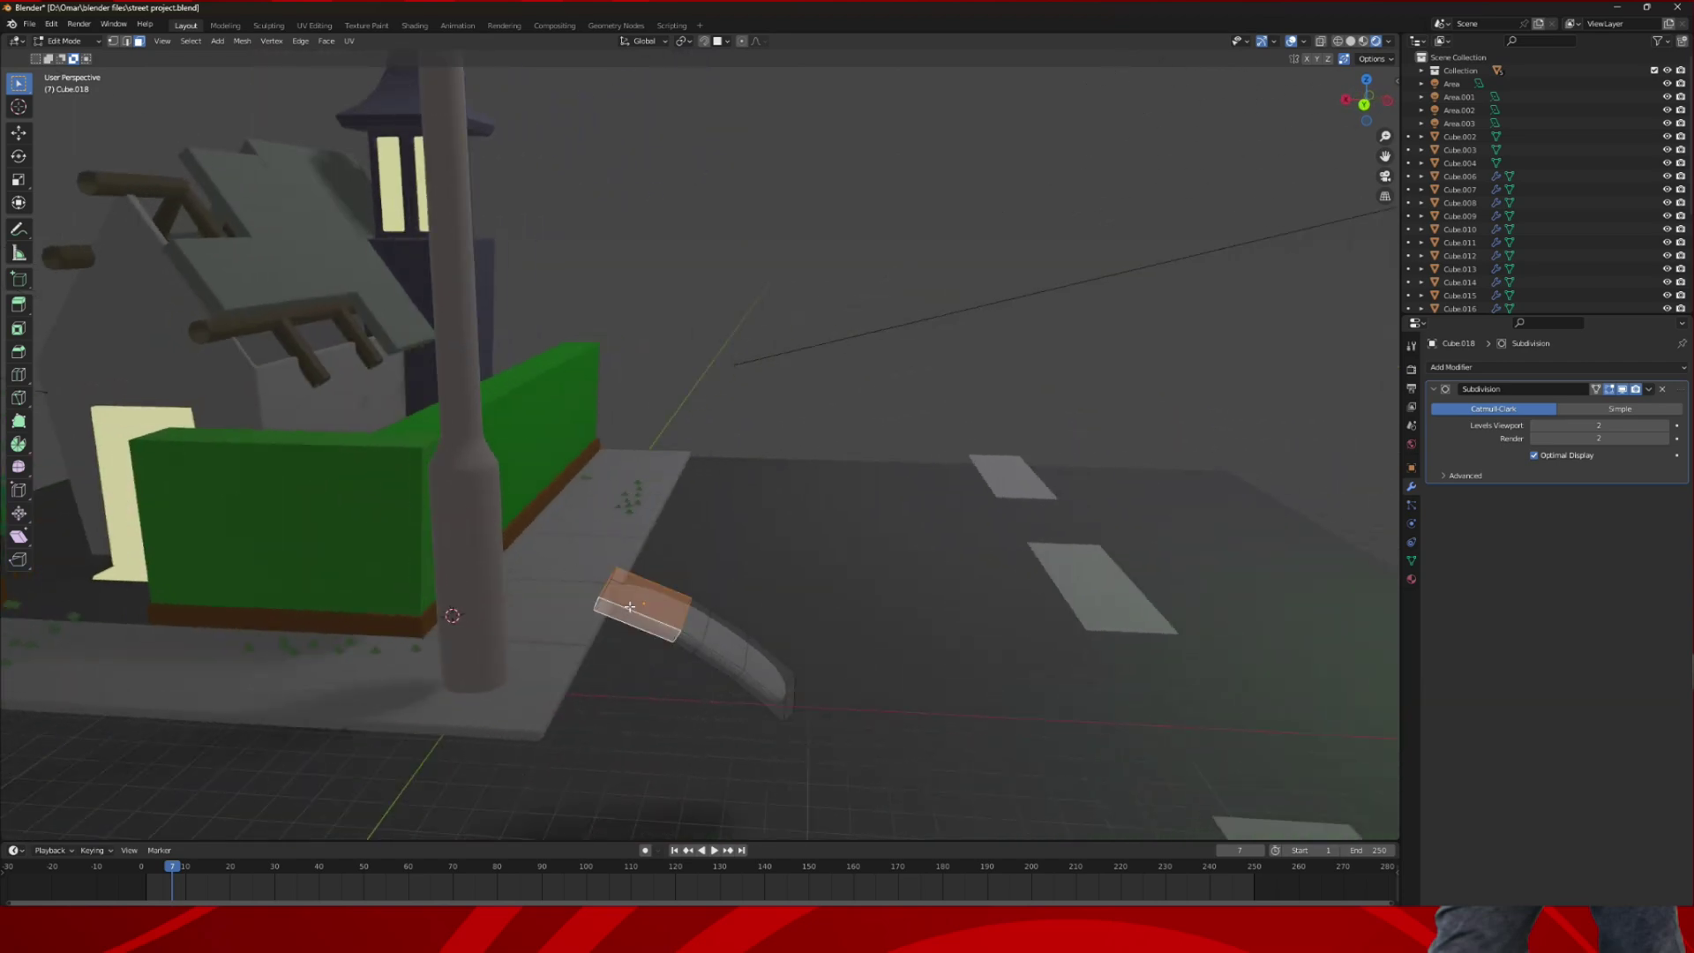
middle_click_drag(628, 616, 687, 592)
left_click(1003, 464, "shift")
middle_click_drag(1029, 475, 777, 453)
middle_click_drag(366, 440, 566, 503)
- Try scaling the selected upper end faces without proportional editing, and undo it
key("s")
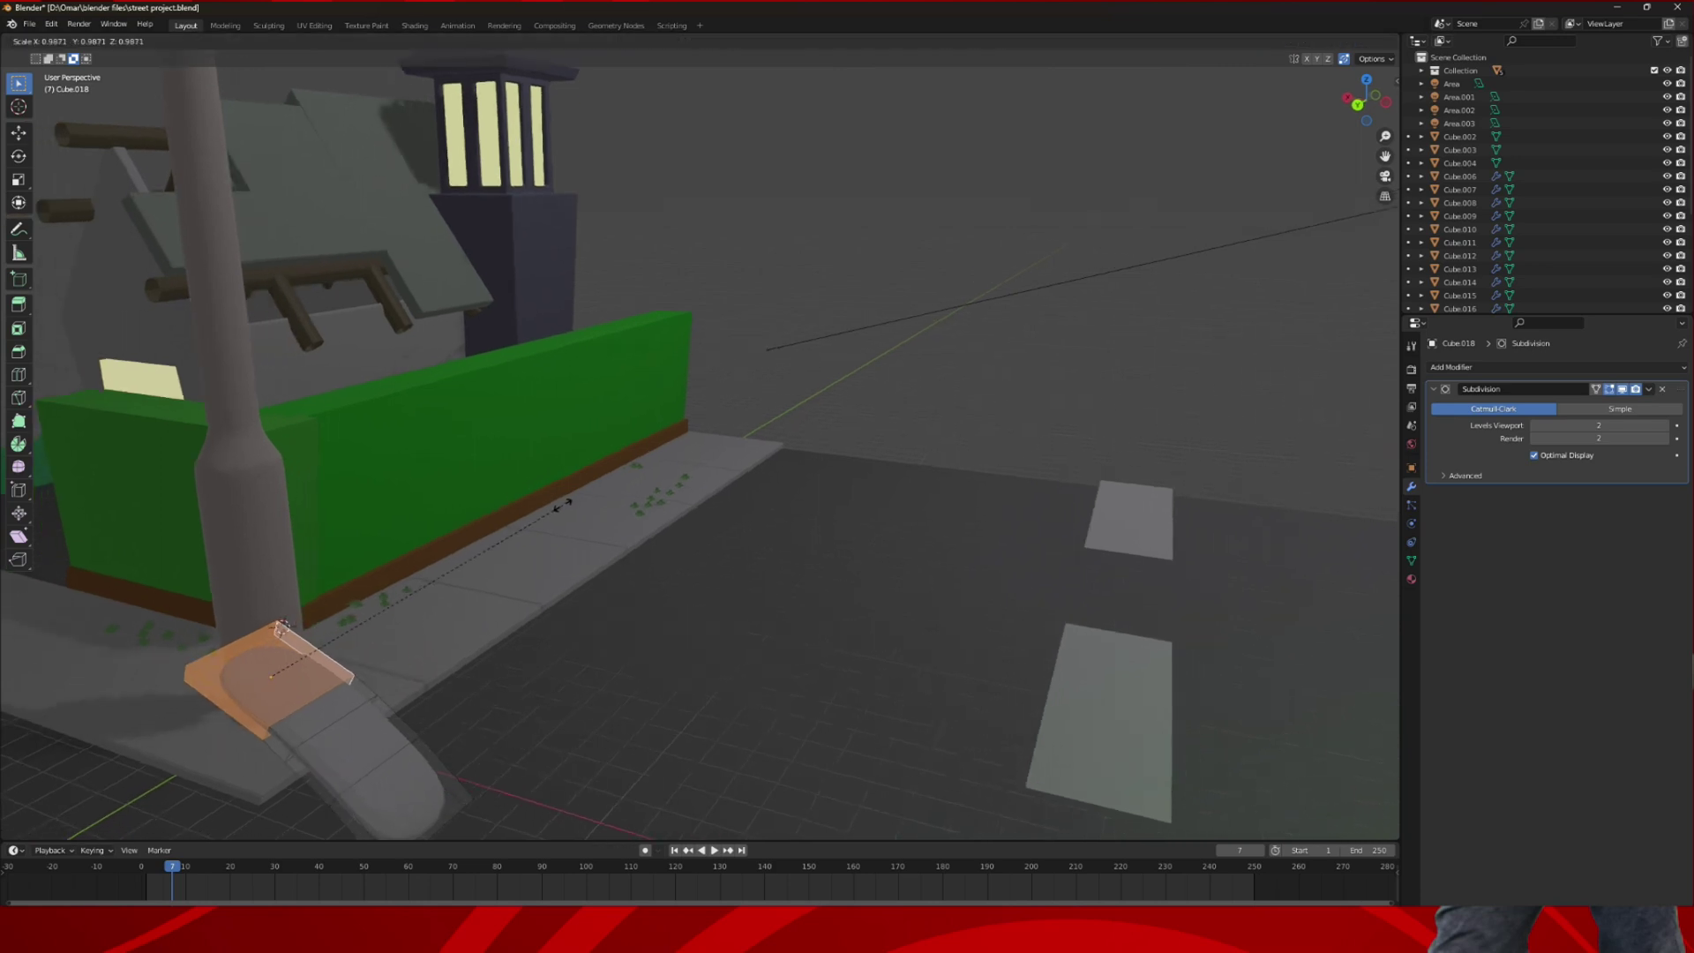
left_click(506, 526)
key("ctrl+z")
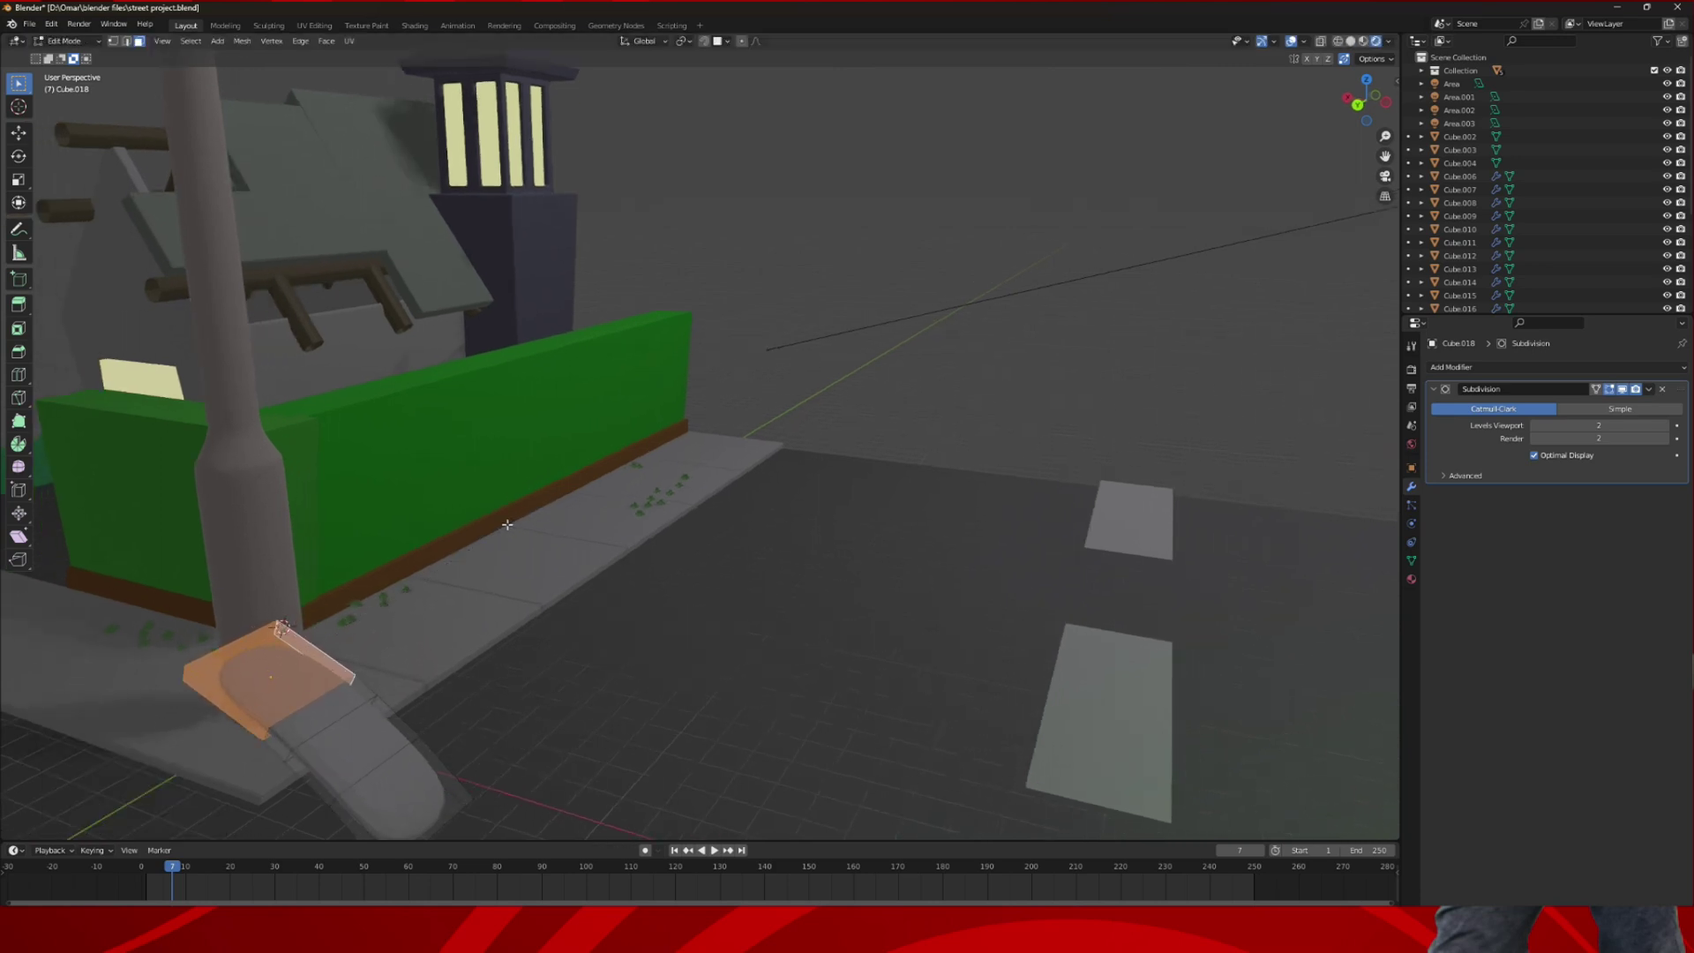
- Enable proportional editing and scale the upper end faces to about 0.809 with smooth falloff and a proportional size of about 3.8
left_click(740, 44)
key("s")
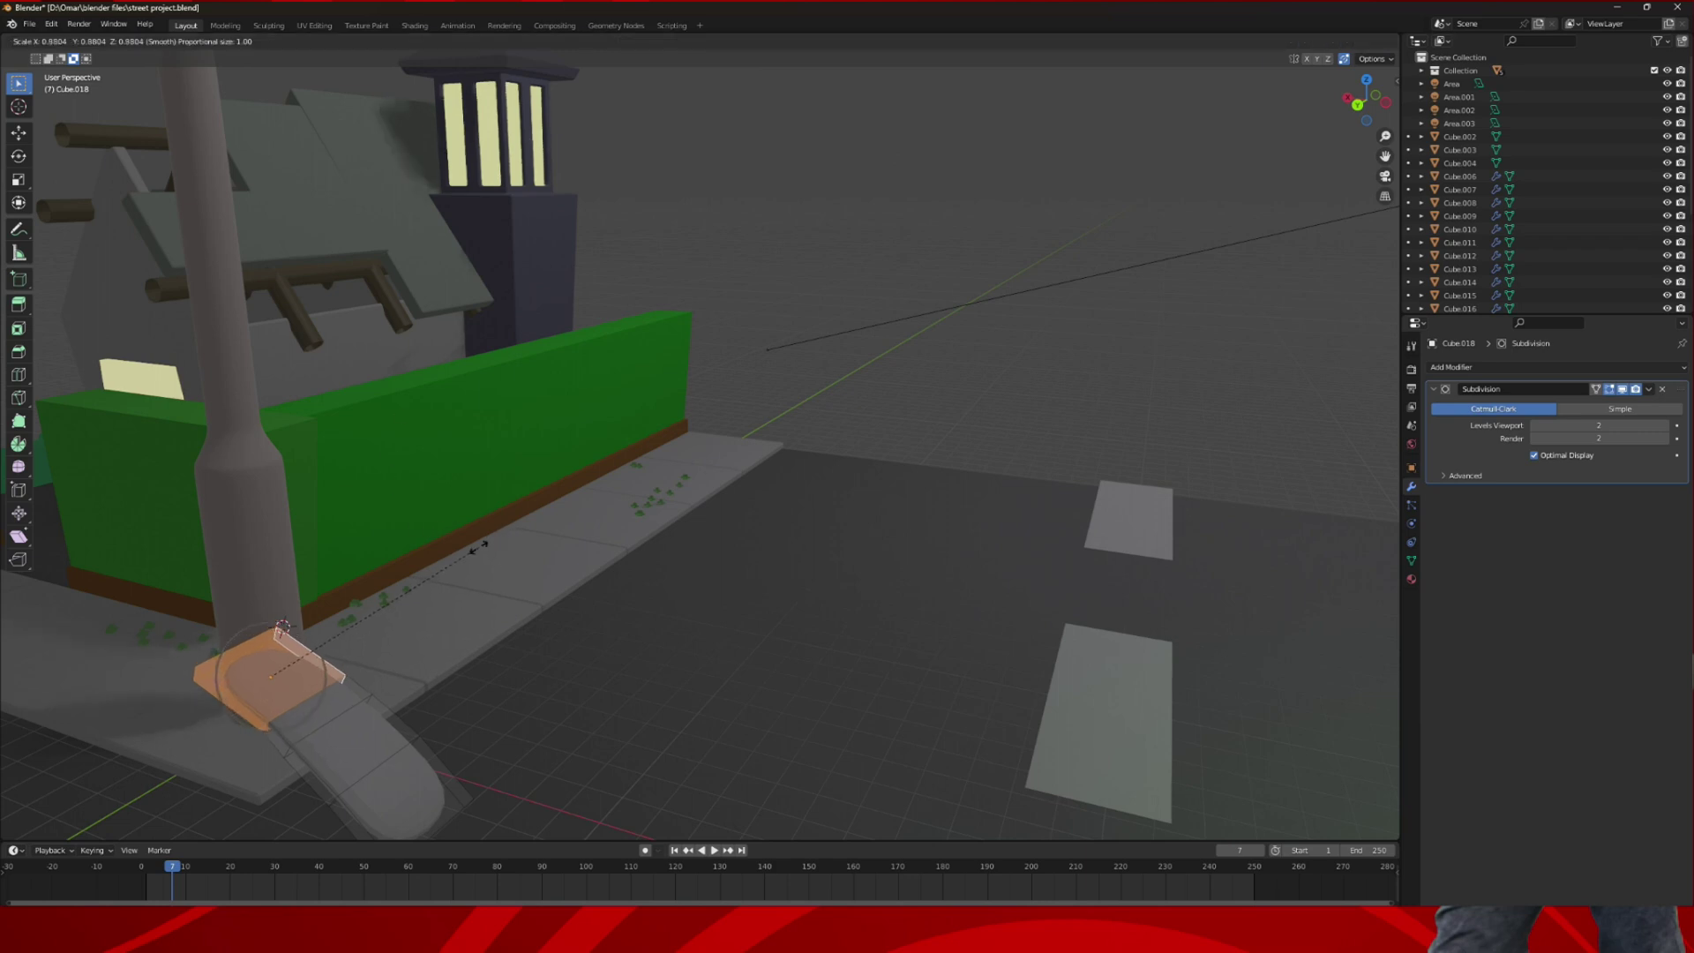
scroll(283, 627, "up", 2)
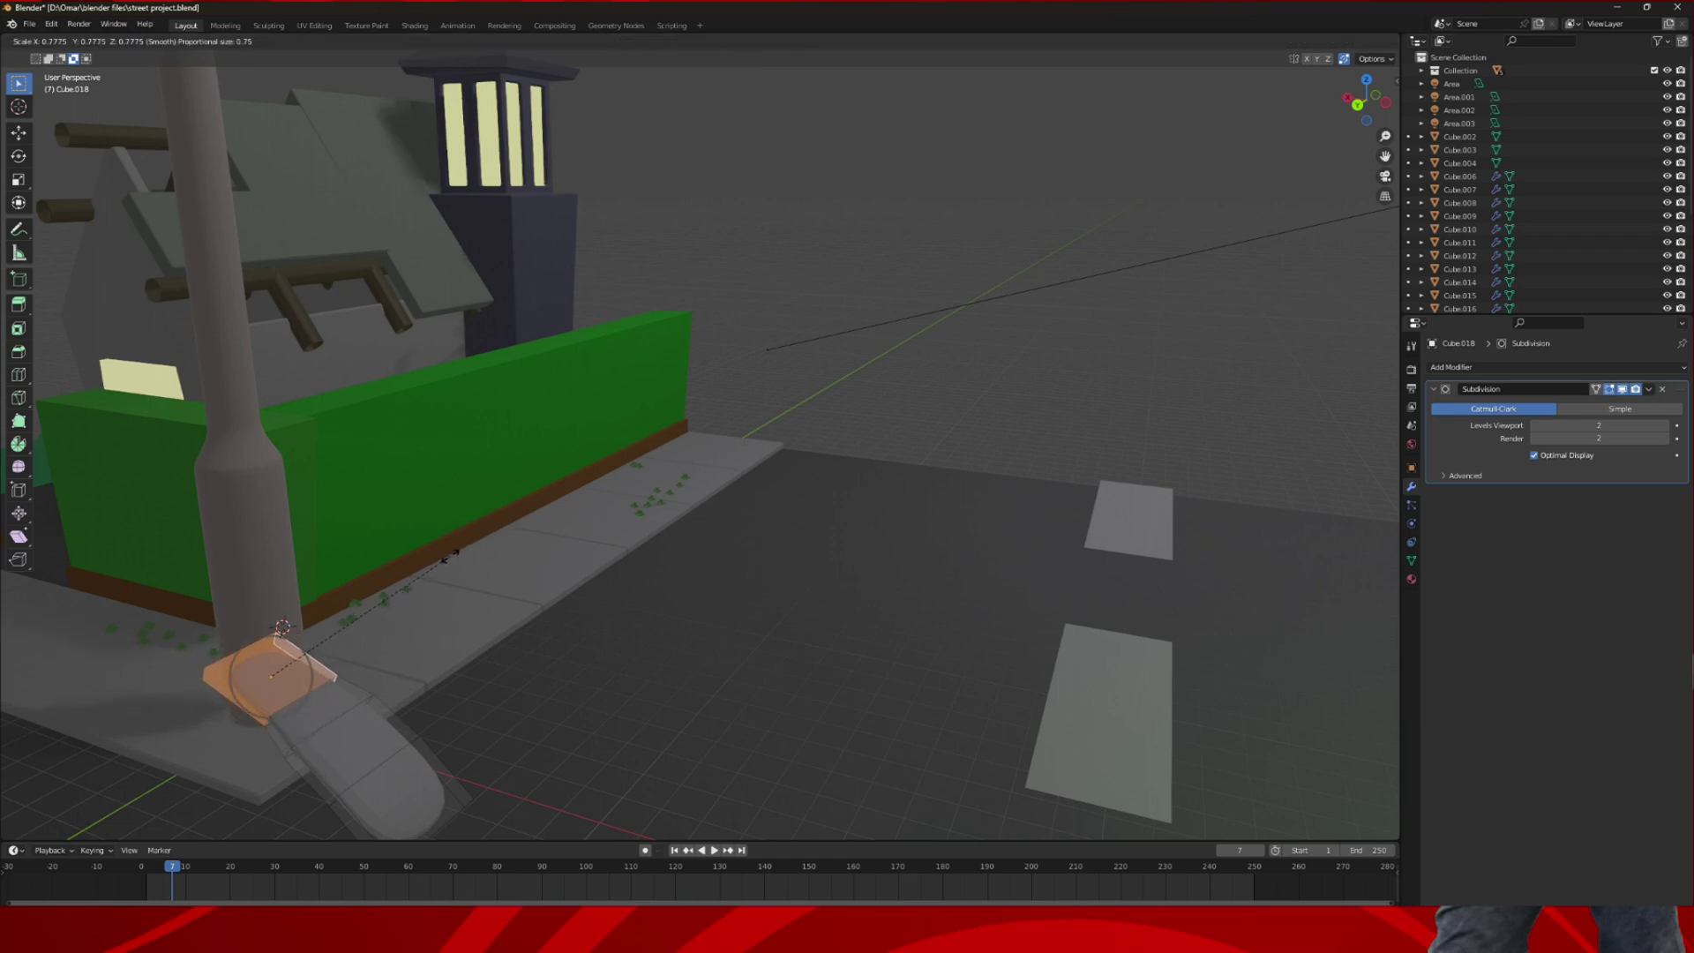
scroll(449, 556, "down", 3)
scroll(476, 554, "down", 3)
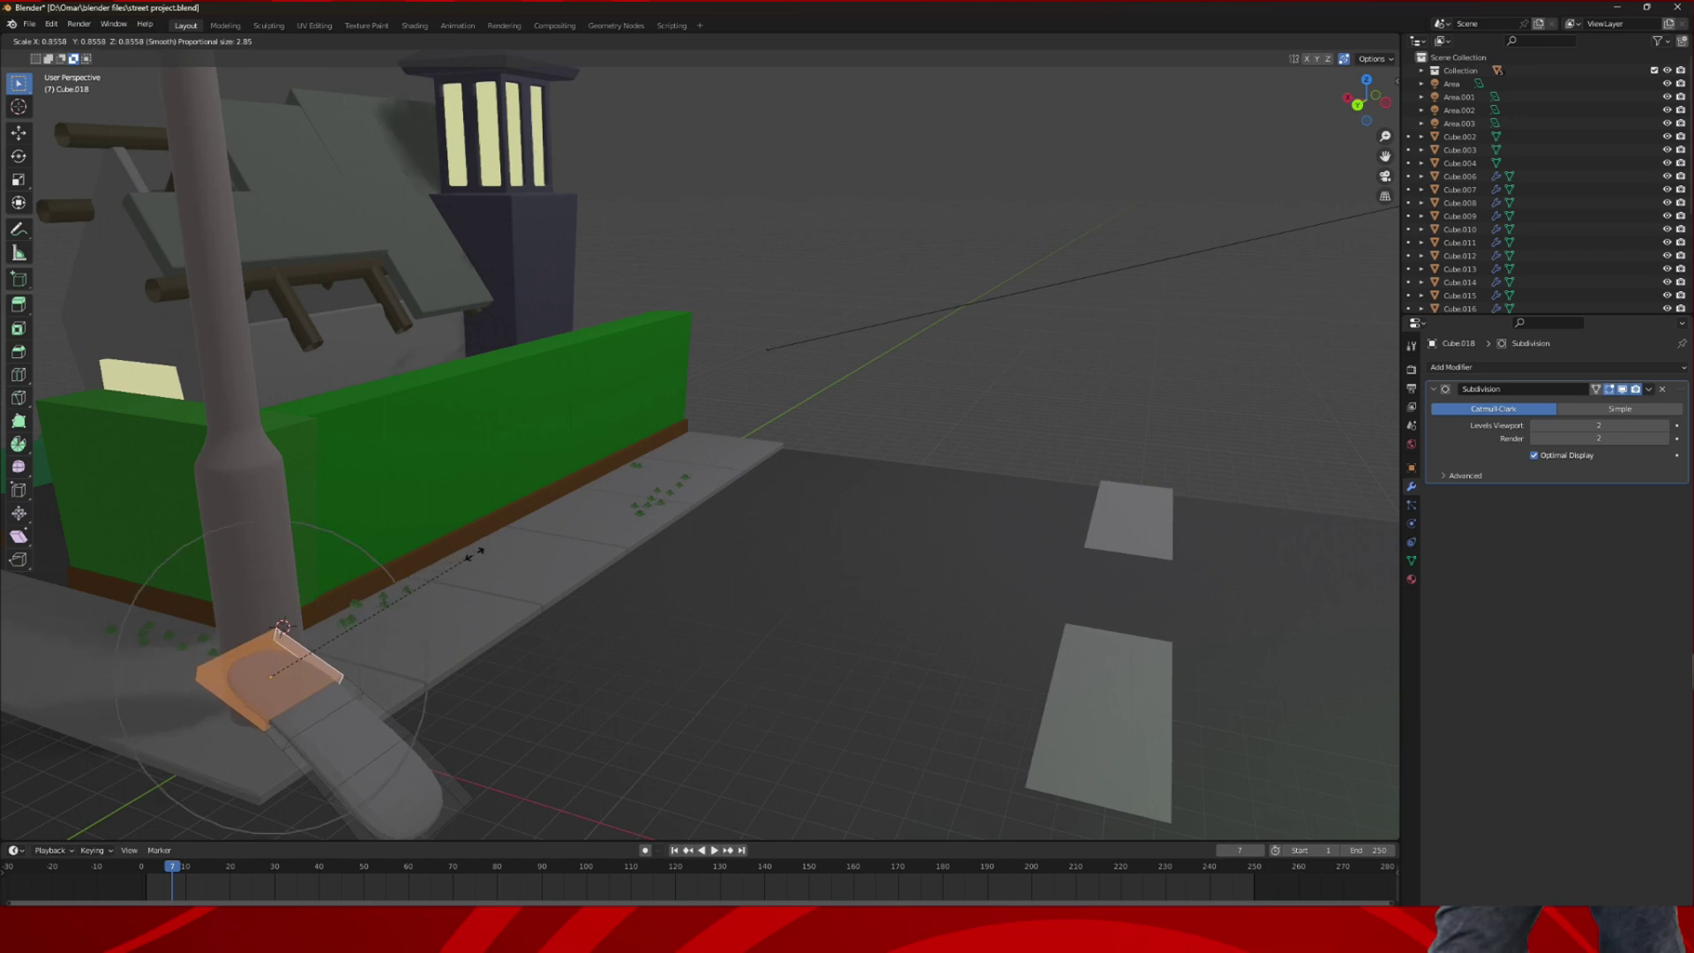
scroll(474, 554, "down", 5)
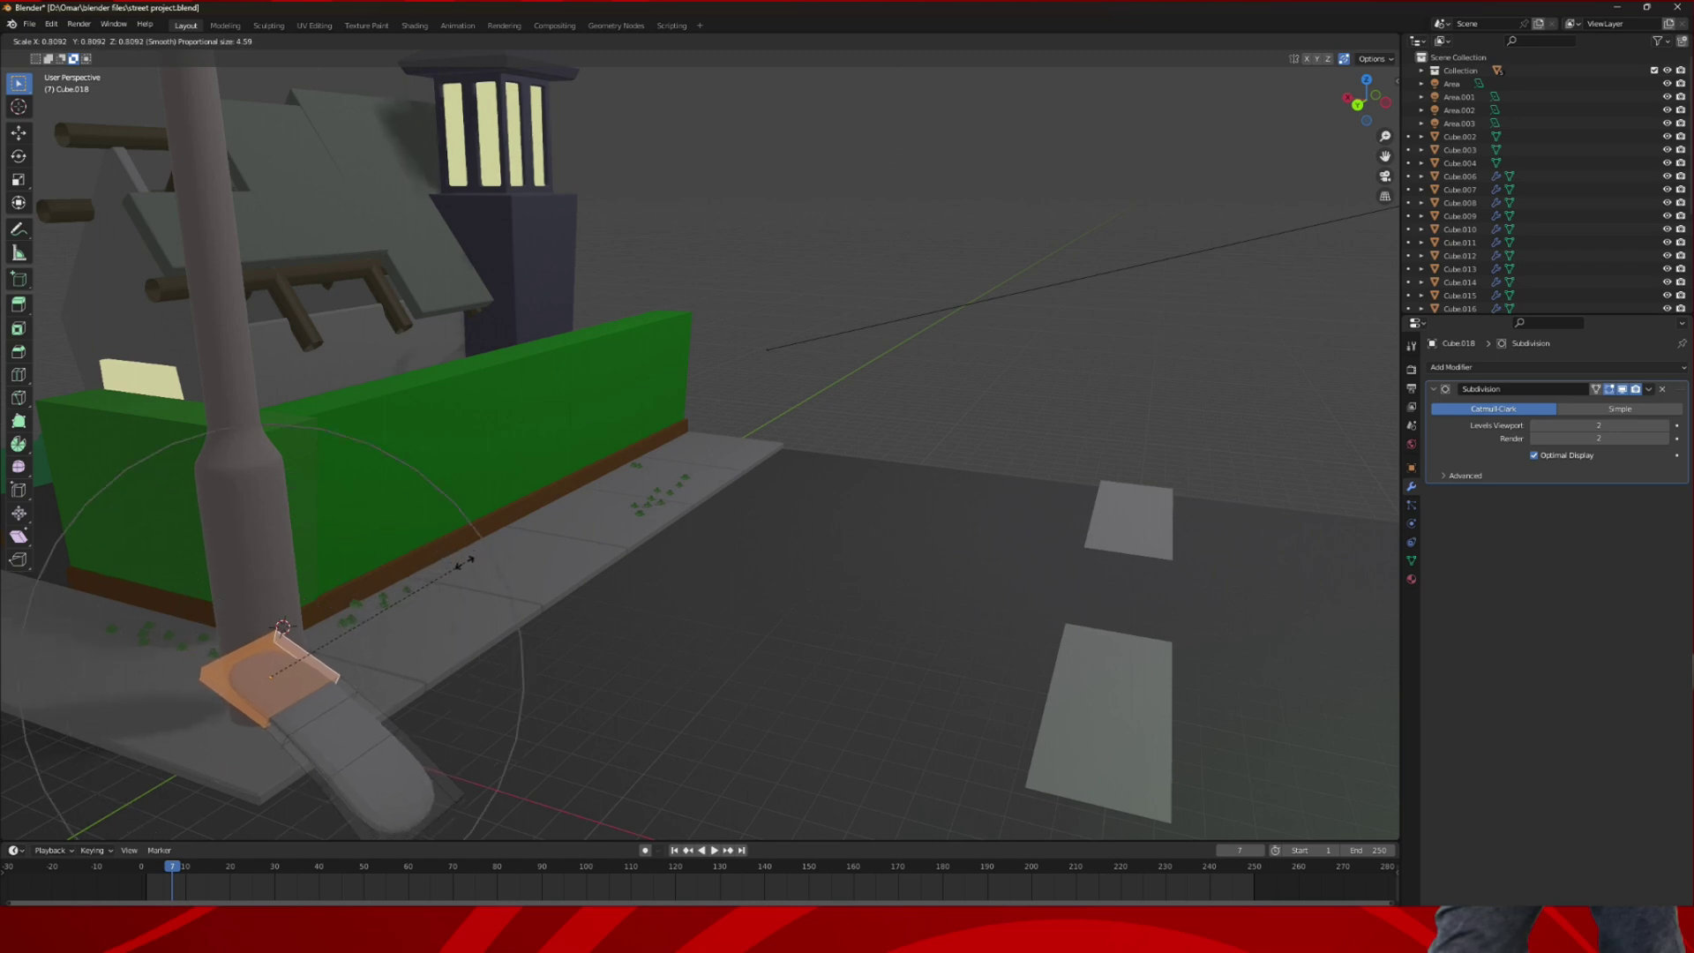
scroll(459, 563, "up", 2)
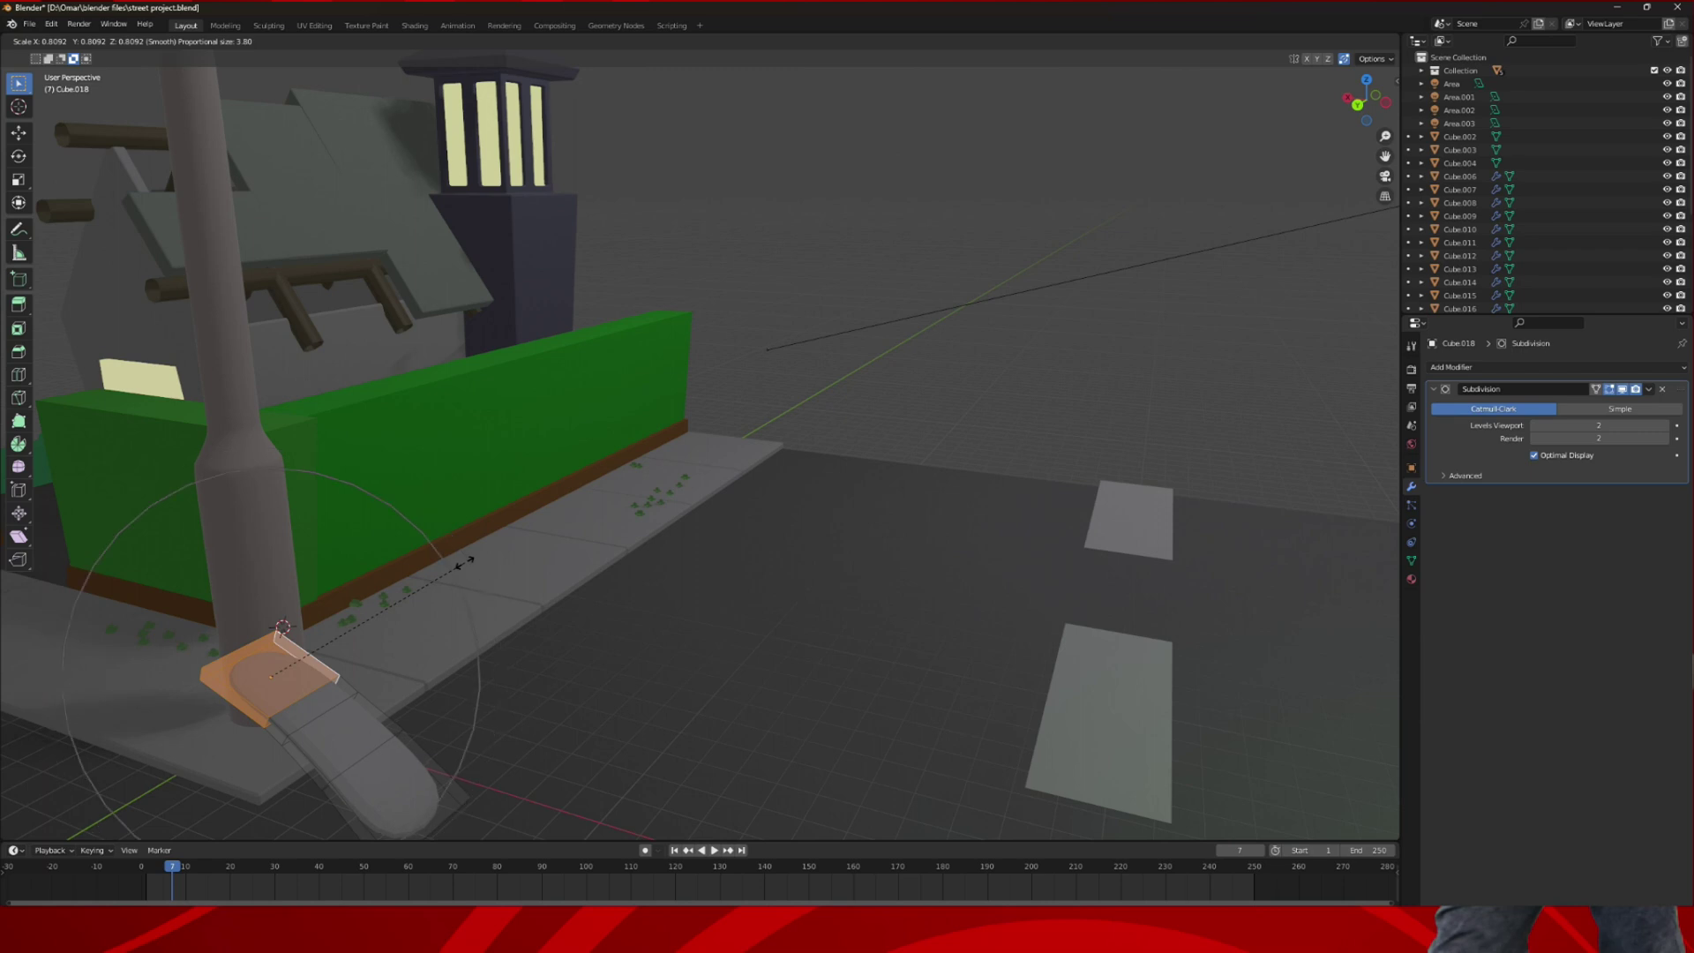
left_click(465, 562)
- Return to Object Mode and inspect the smoothed board from close up and from above
mouse_move(466, 562)
middle_mouse_down()
mouse_move(468, 533)
mouse_move(448, 571)
middle_mouse_up()
scroll(468, 533, "down", 2)
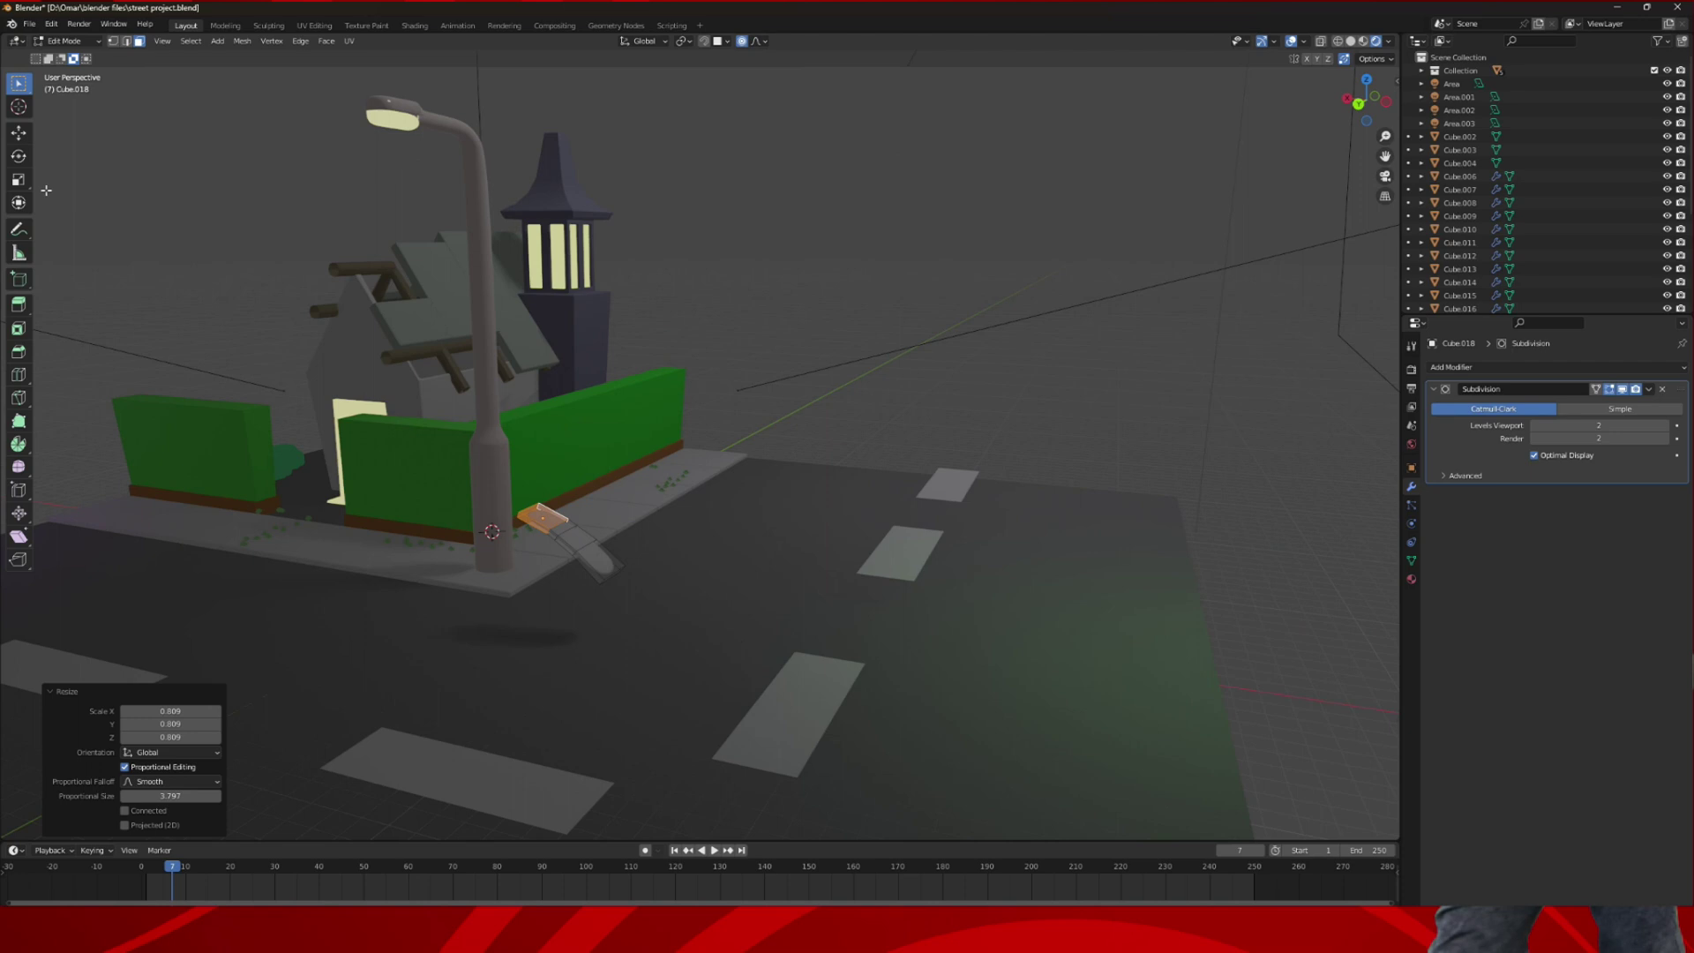
left_click(64, 41)
left_click(66, 58)
scroll(385, 452, "up", 3)
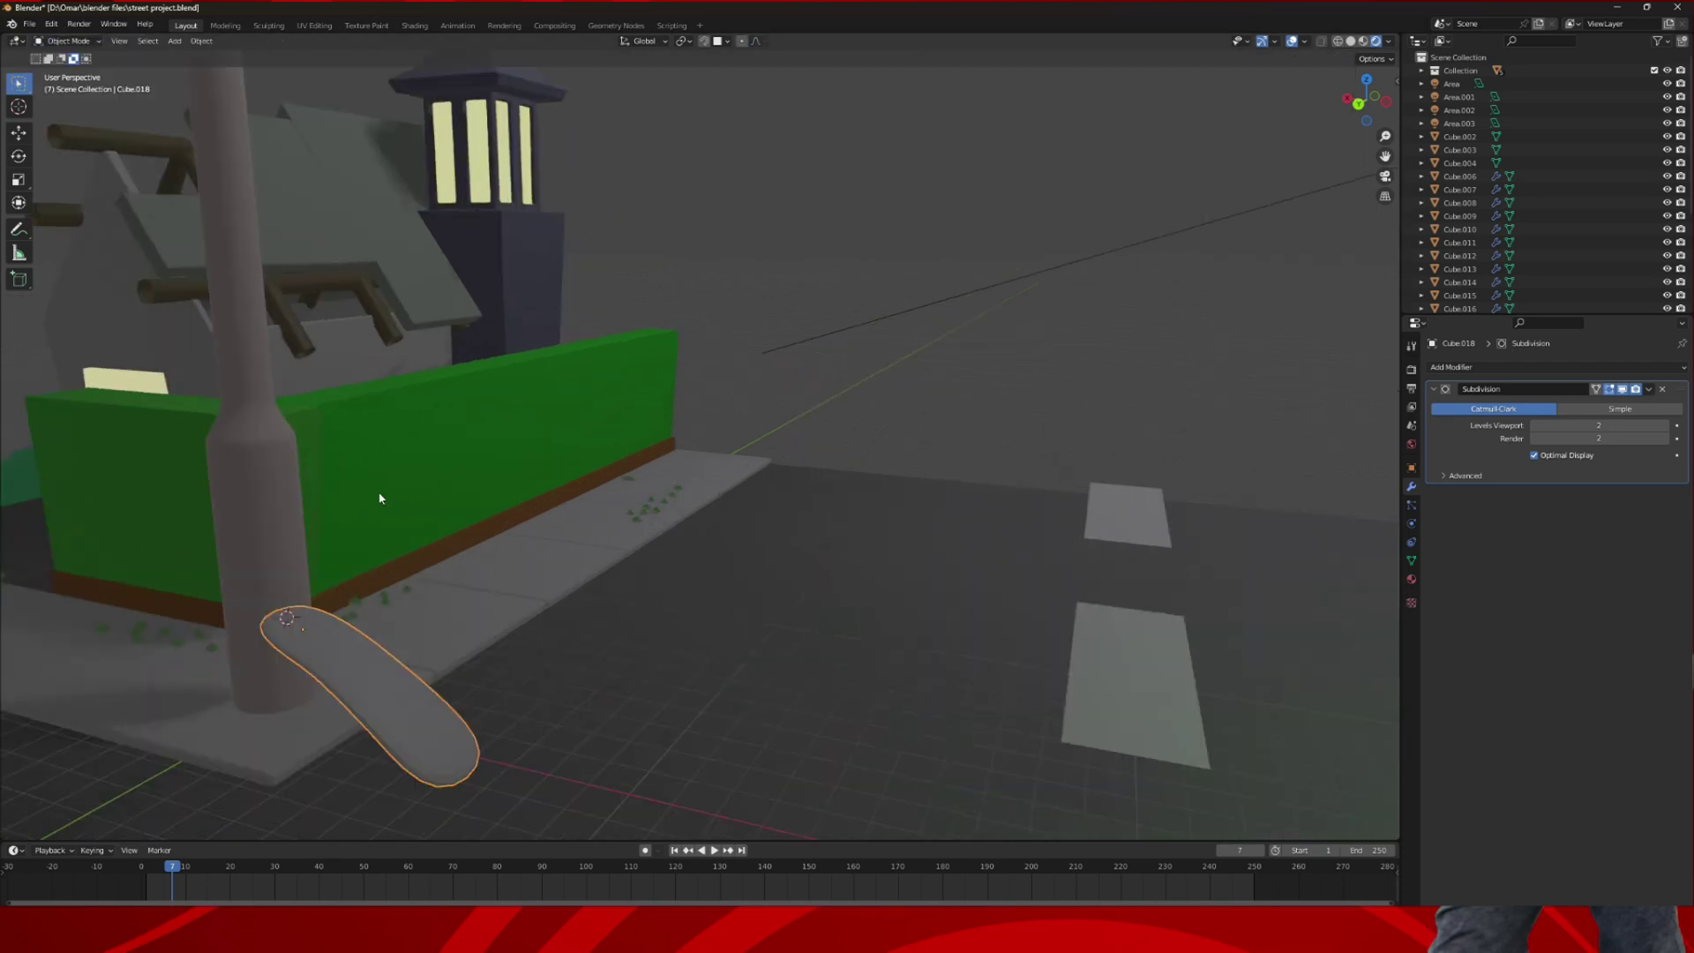
scroll(388, 529, "down", 3)
middle_click_drag(405, 560, 379, 528)
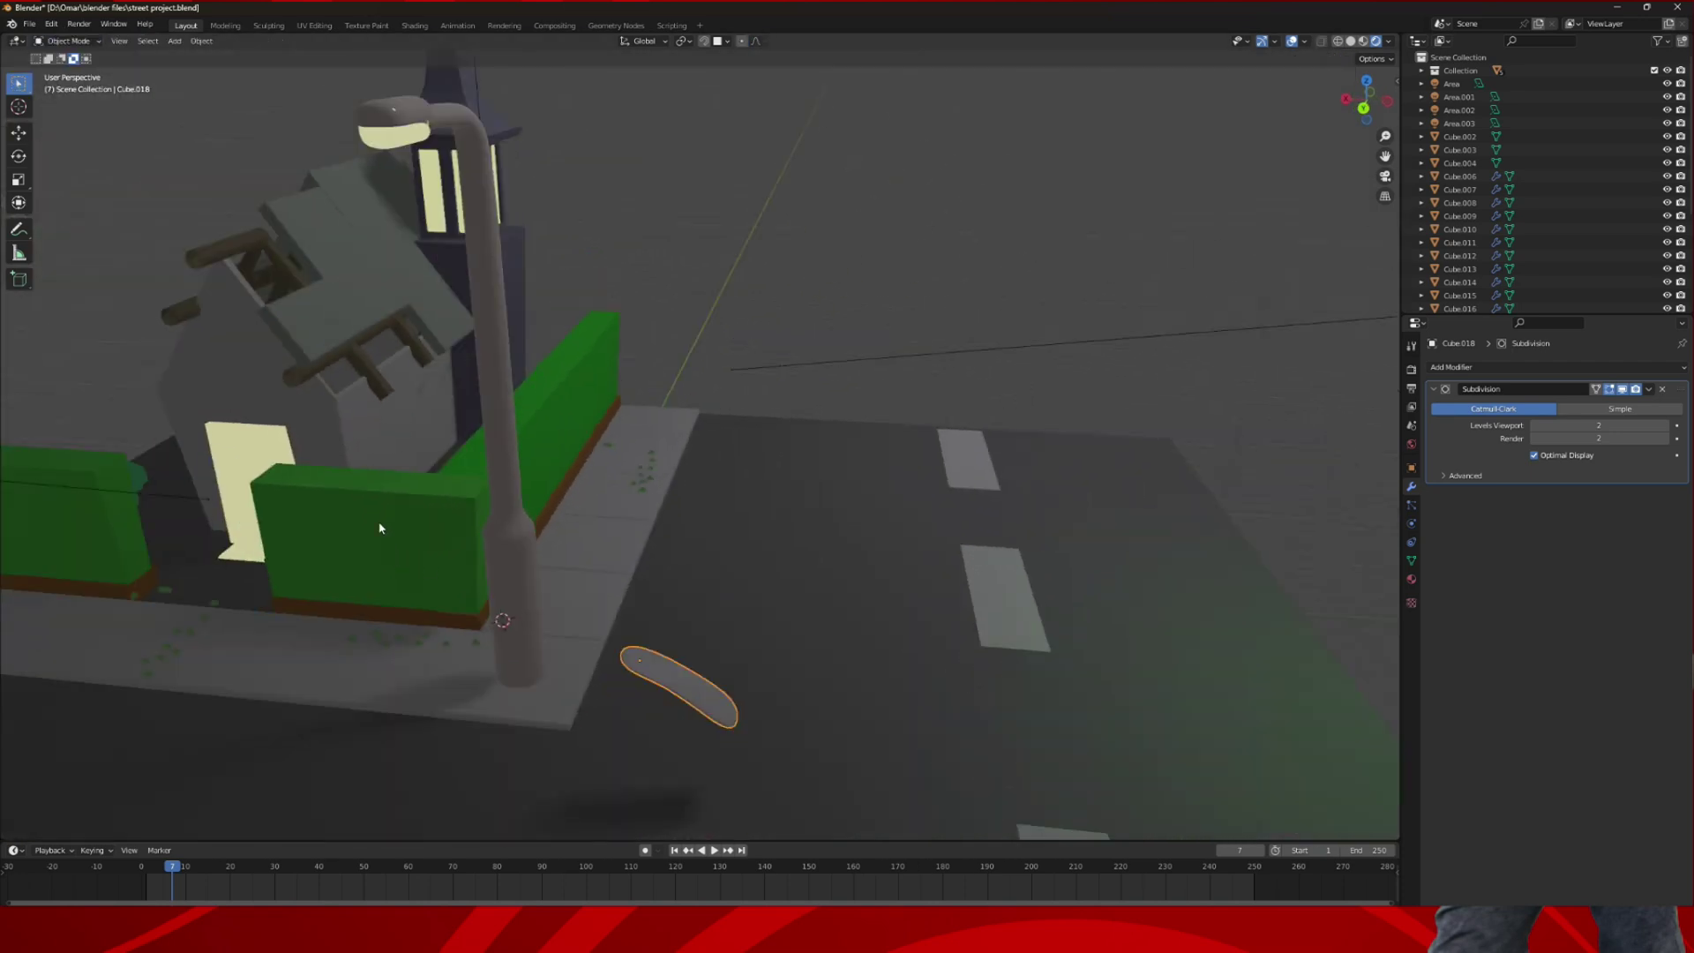
- Enter Edit Mode on the board and add a single loop cut across it near its upper end
left_click(70, 40)
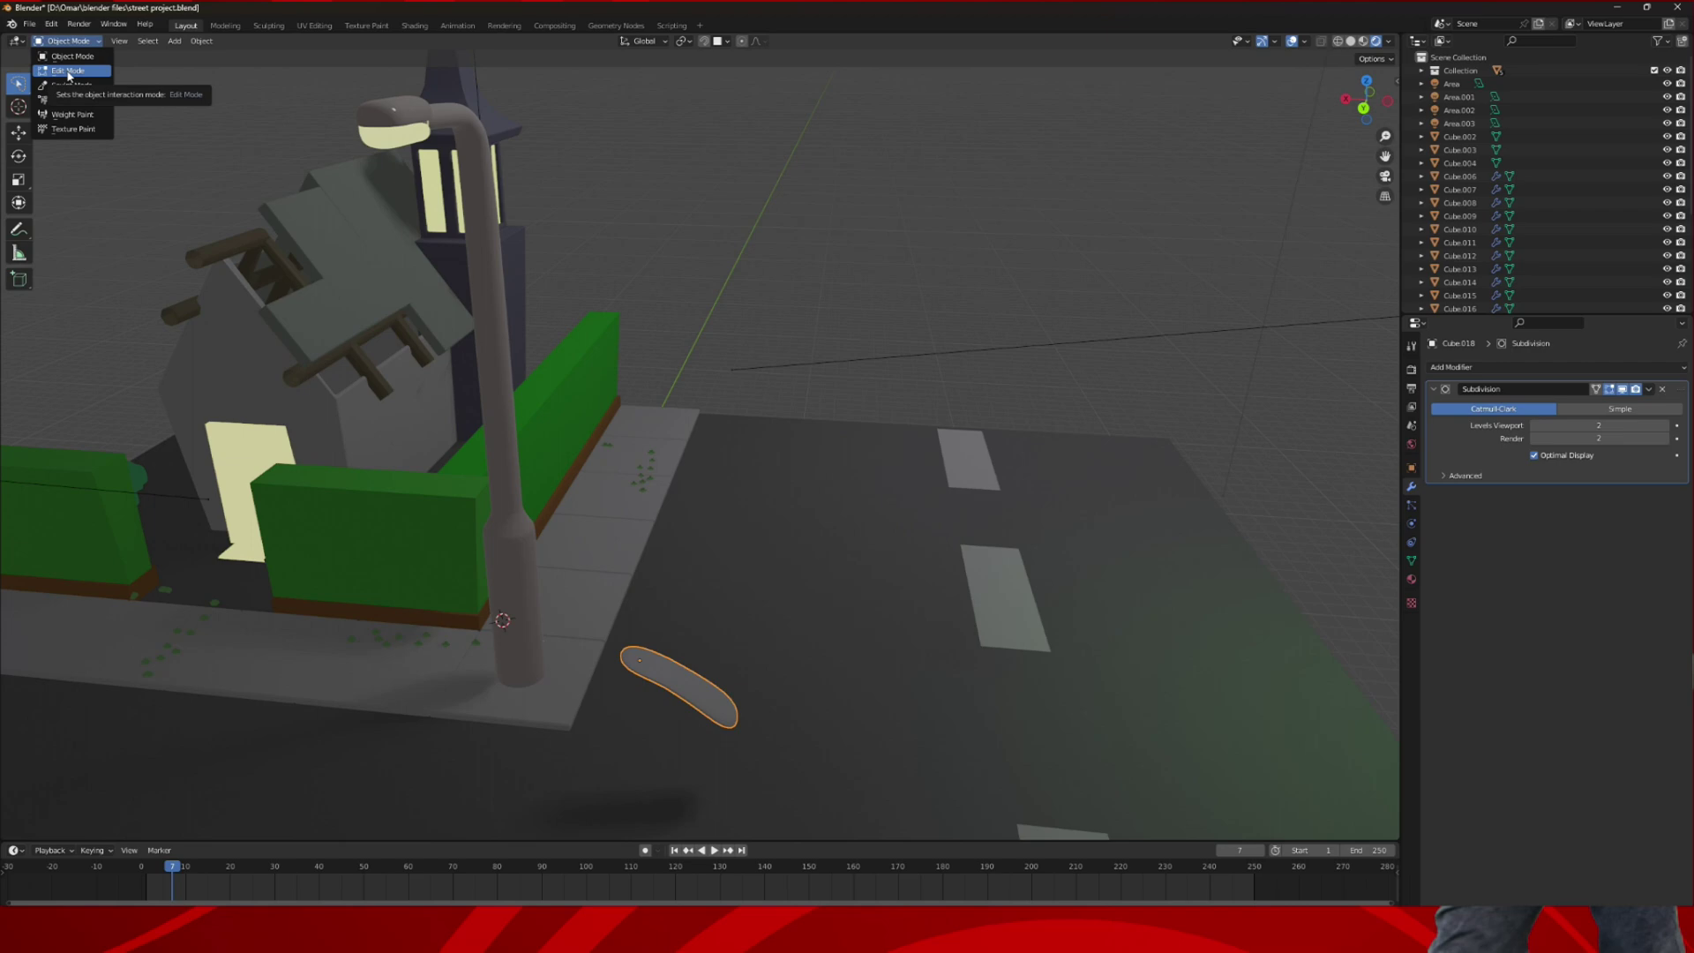
left_click(93, 73)
scroll(531, 479, "up", 2)
scroll(531, 479, "up", 1)
scroll(531, 479, "down", 3)
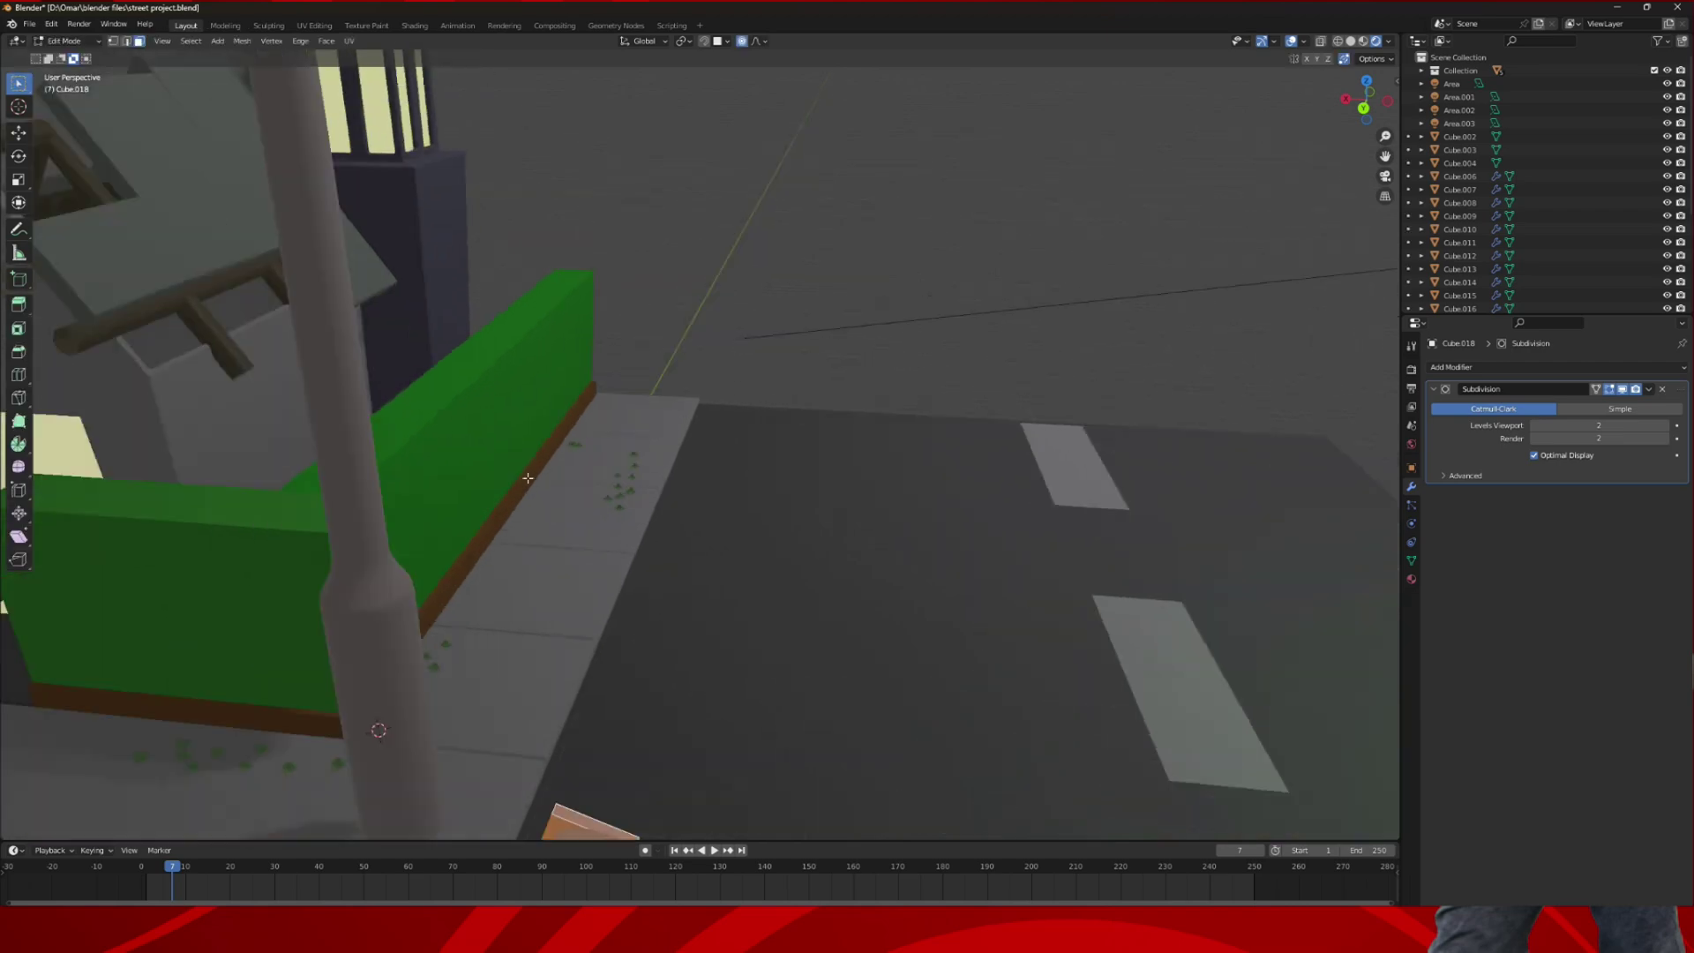
middle_click_drag(527, 476, 512, 465)
scroll(512, 465, "up", 3)
left_click(571, 487)
key("ctrl+r")
left_click(565, 773)
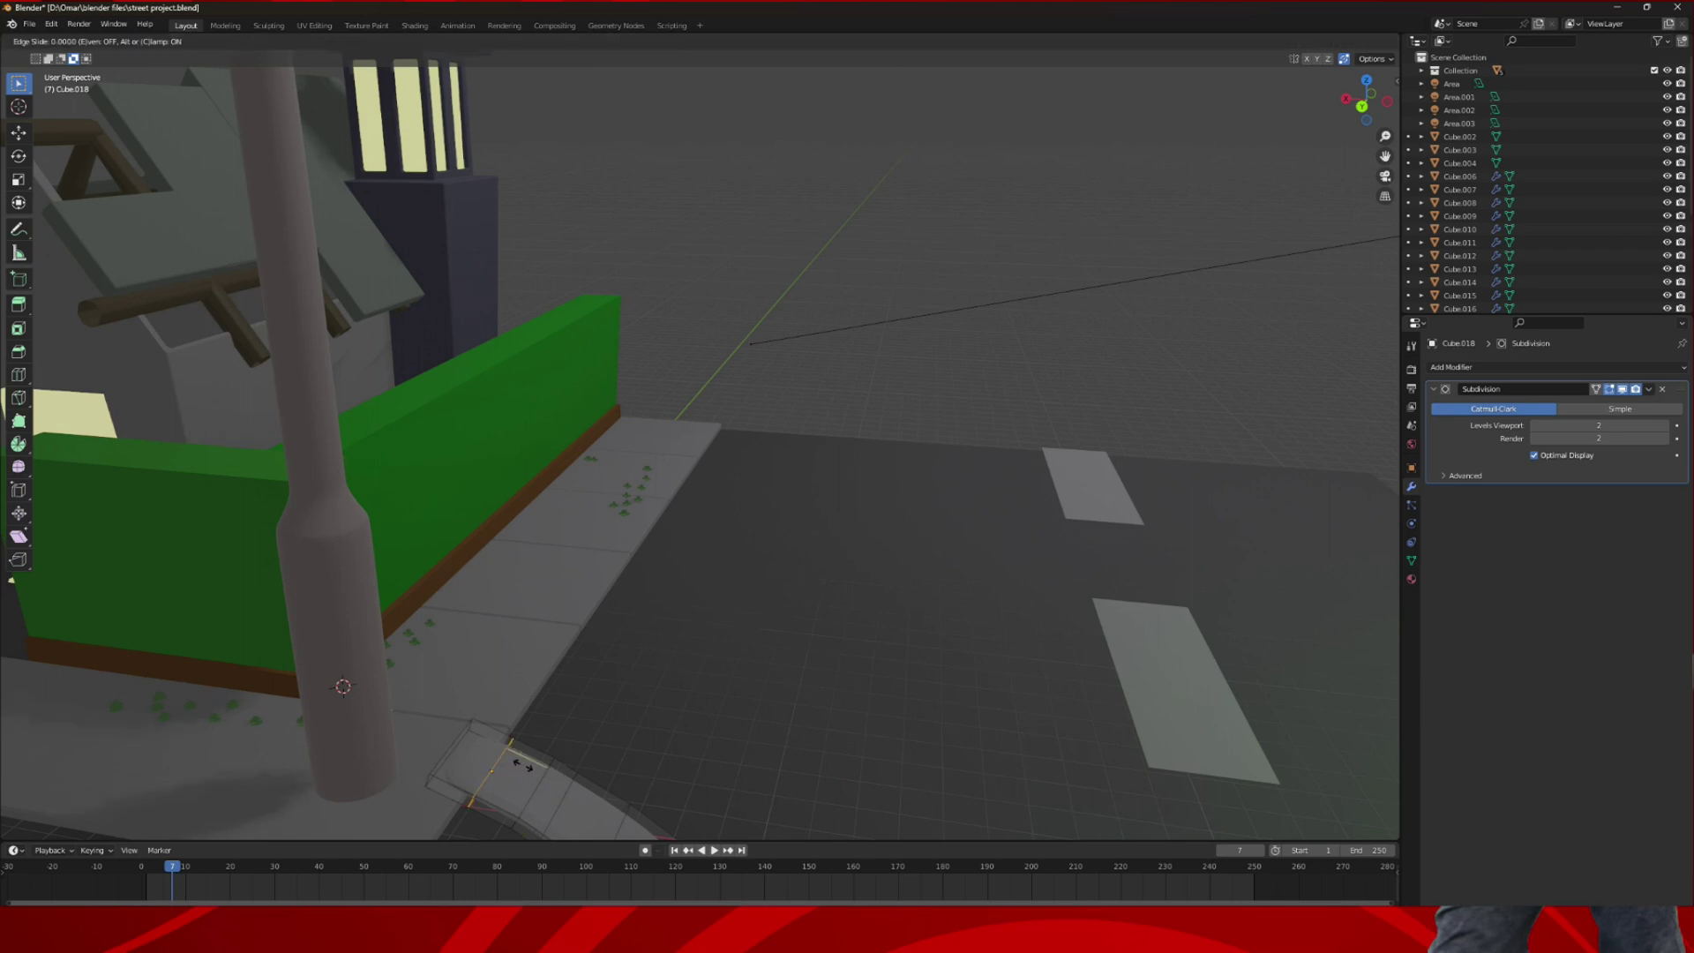
left_click(569, 800)
middle_click_drag(587, 767, 599, 721)
middle_click_drag(731, 695, 639, 659)
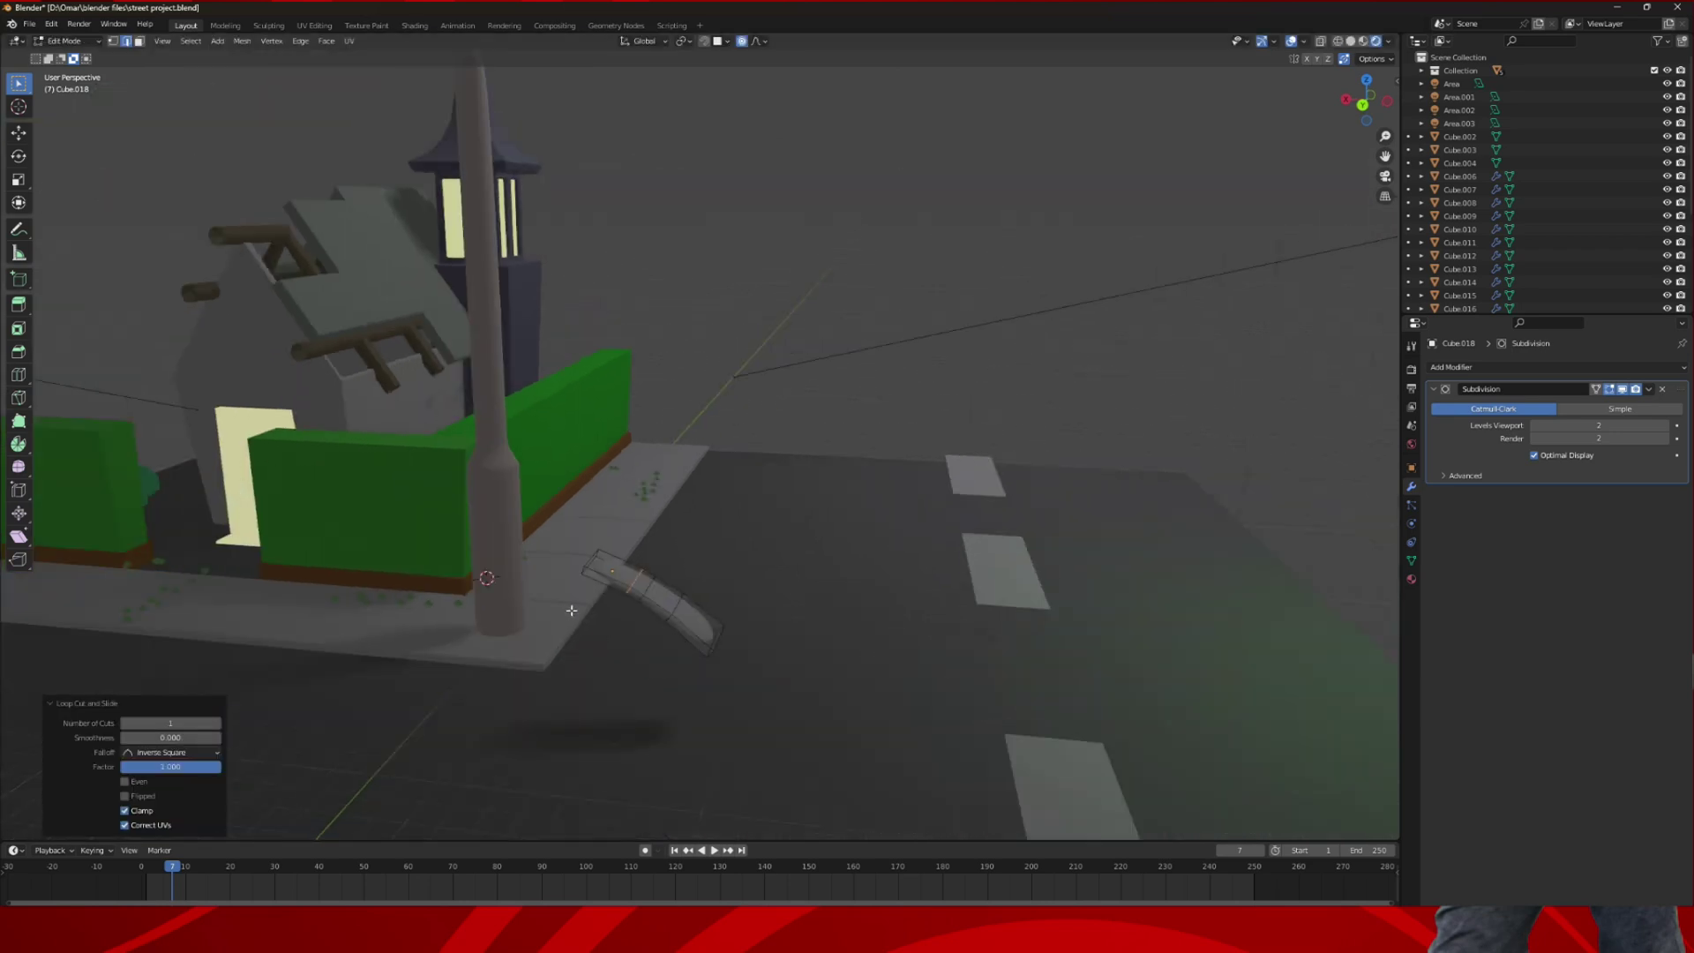
- Select the side faces of the board's upper end segment and scale them to about 0.927 with smooth proportional editing
left_click(139, 41)
middle_click_drag(599, 578, 368, 468)
left_click(386, 401, "shift")
middle_click_drag(406, 410, 508, 454)
scroll(509, 454, "up", 2)
scroll(509, 455, "down", 2)
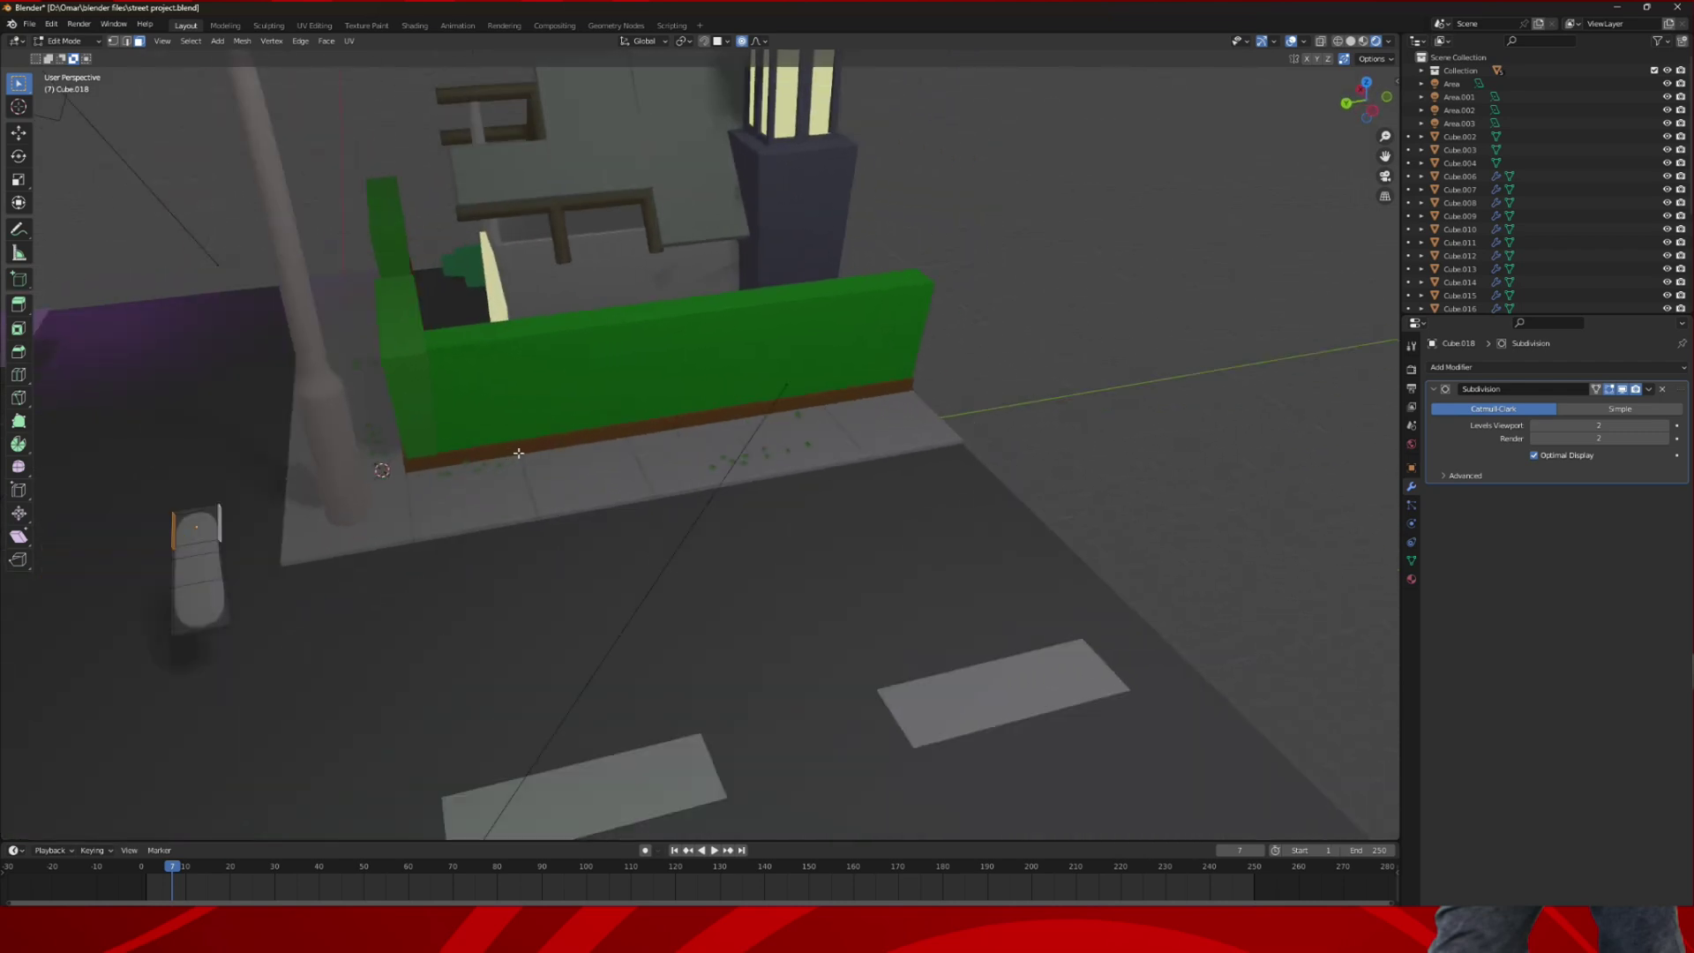
key("s")
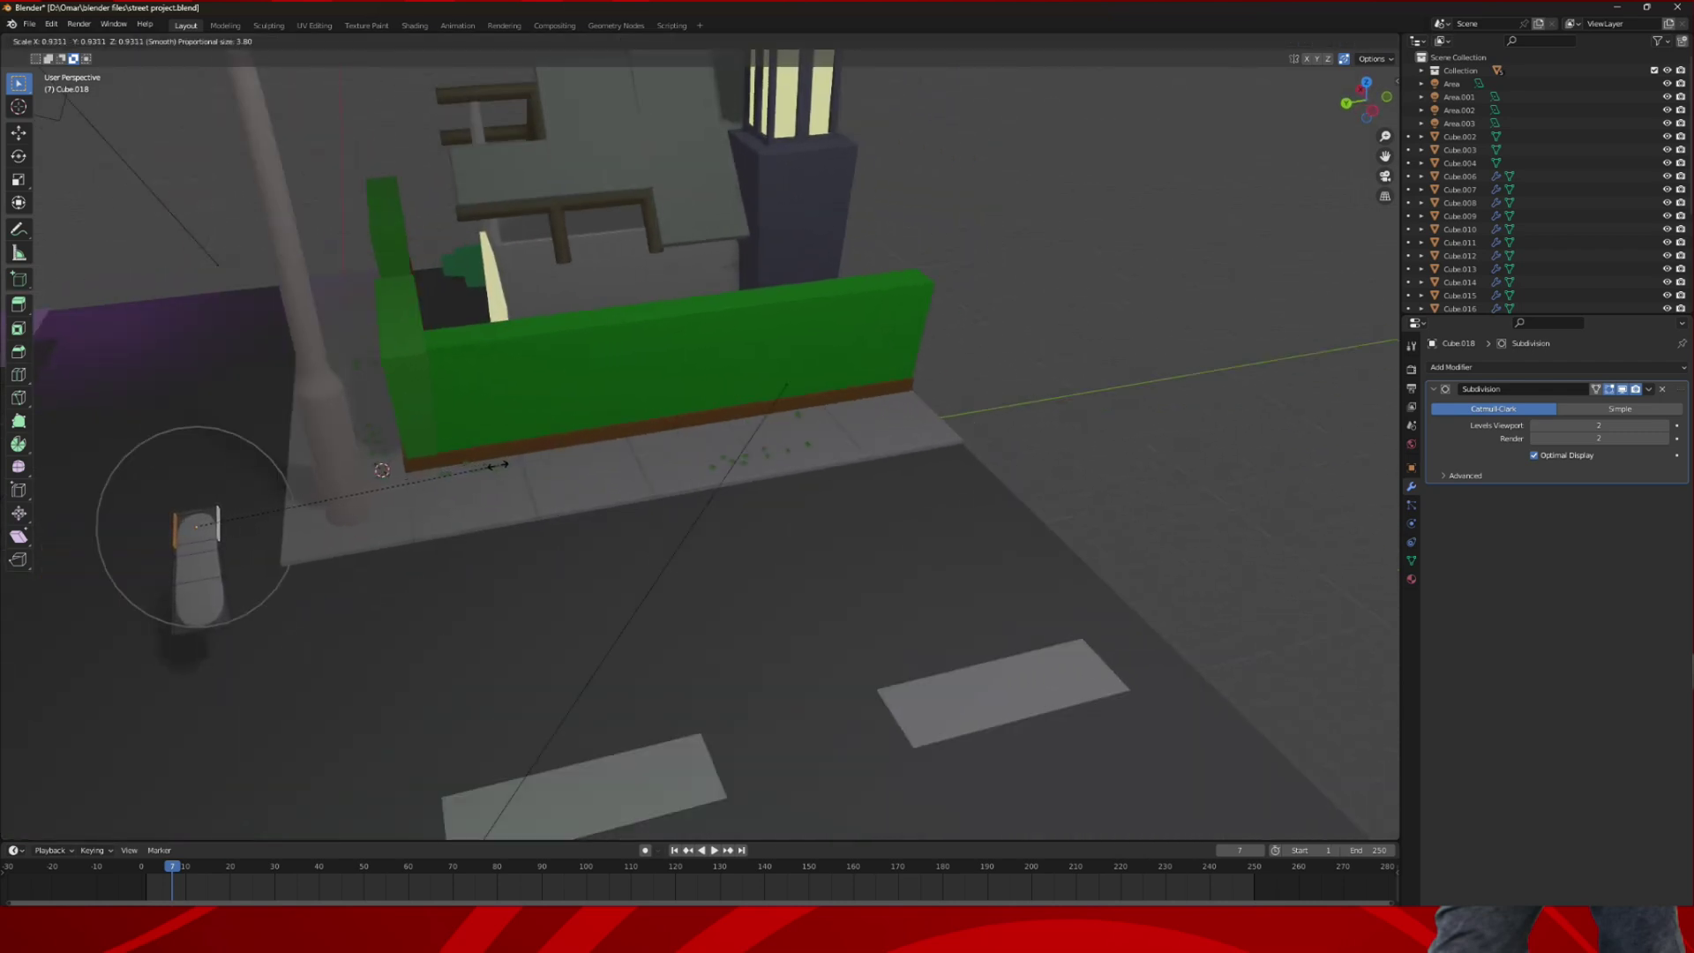
left_click(497, 465)
middle_click_drag(497, 465, 647, 422)
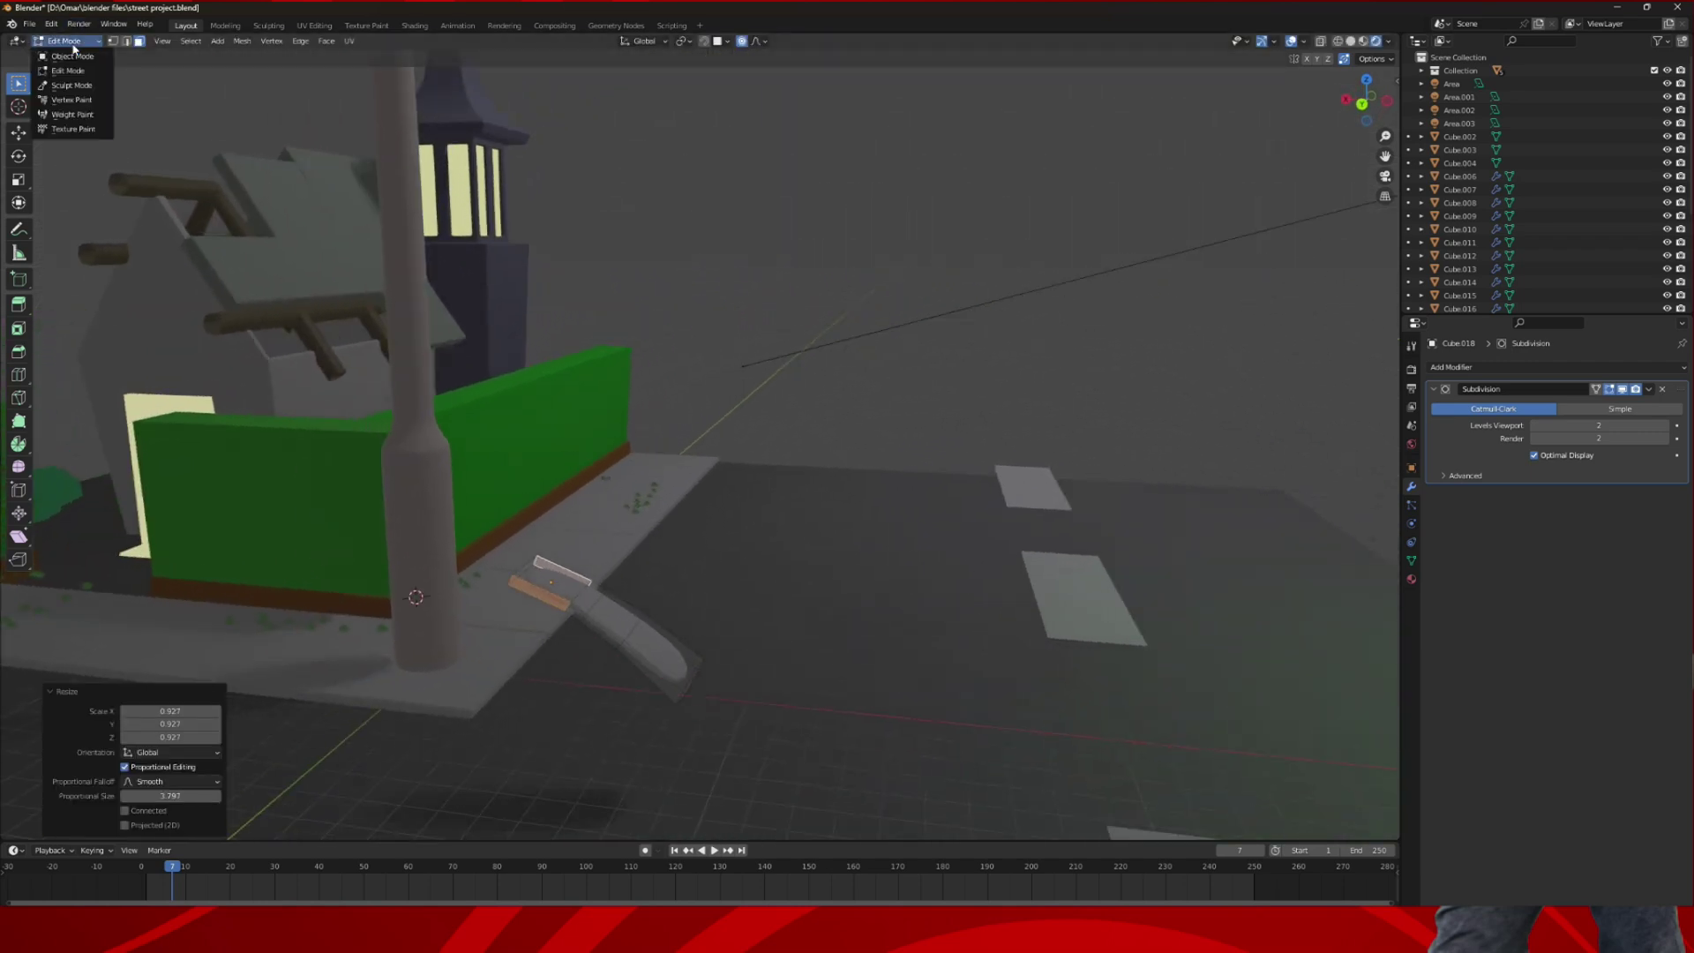
- Return to Object Mode and scale the whole board down to about 0.683
left_click(66, 40)
left_click(64, 55)
key("s")
left_click(730, 636)
middle_click_drag(730, 635, 697, 635)
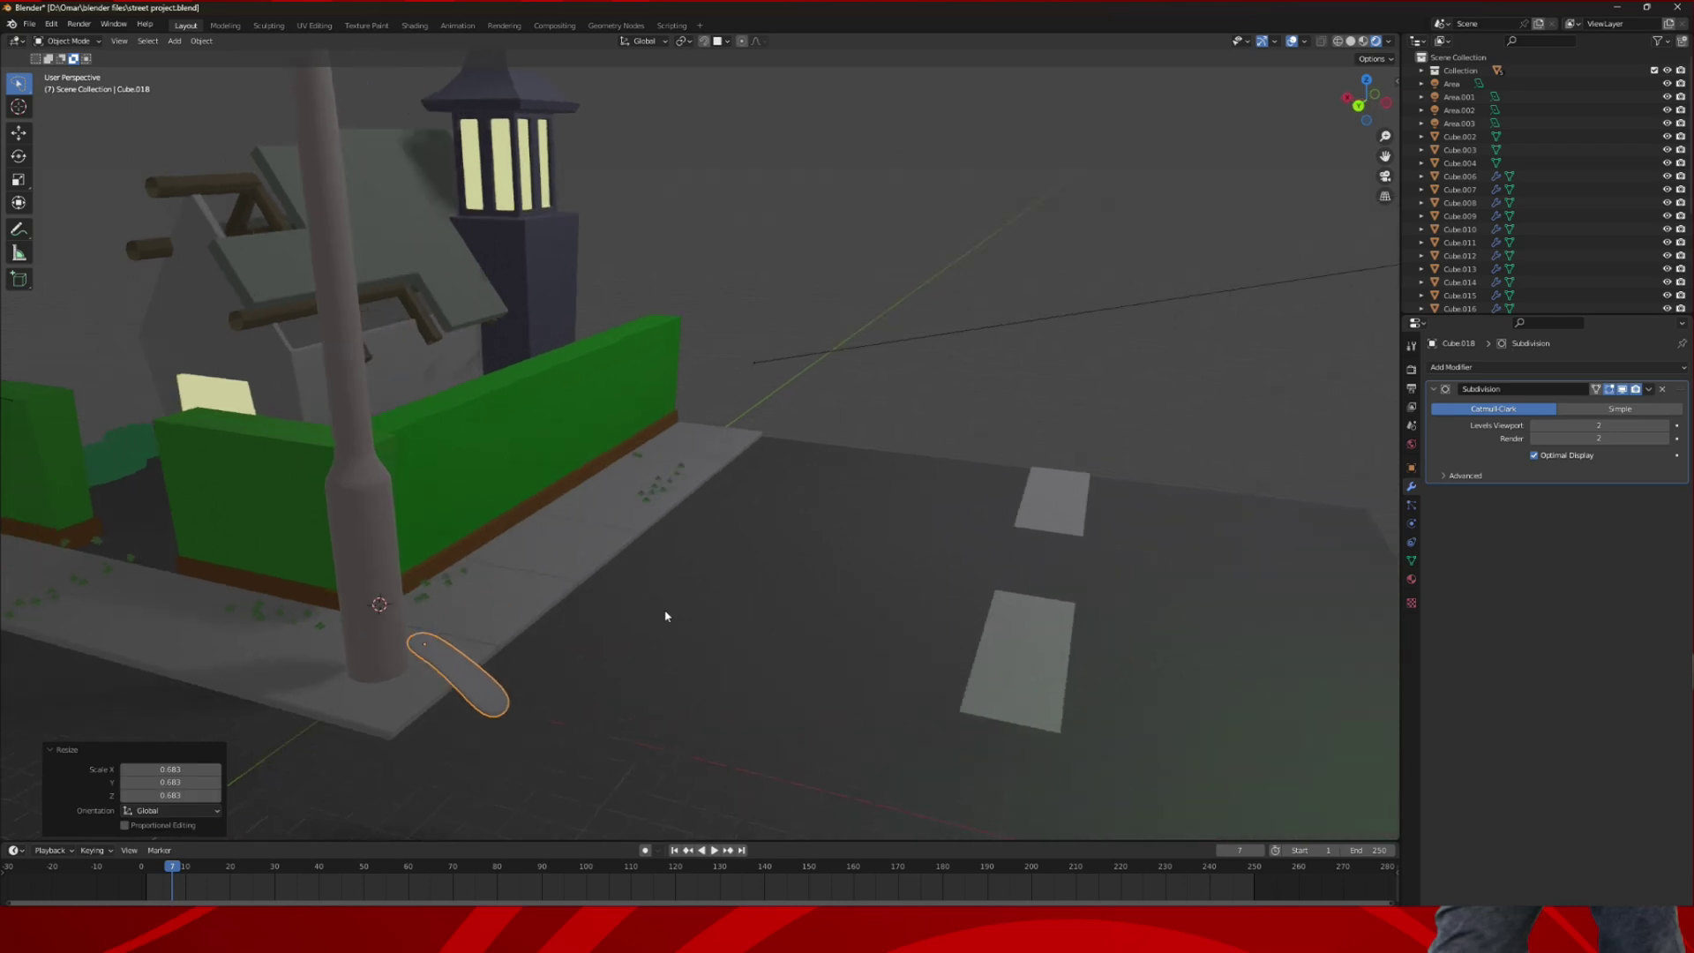
- Duplicate the board and rotate the copy 90° about the global Z axis
key("shift+d")
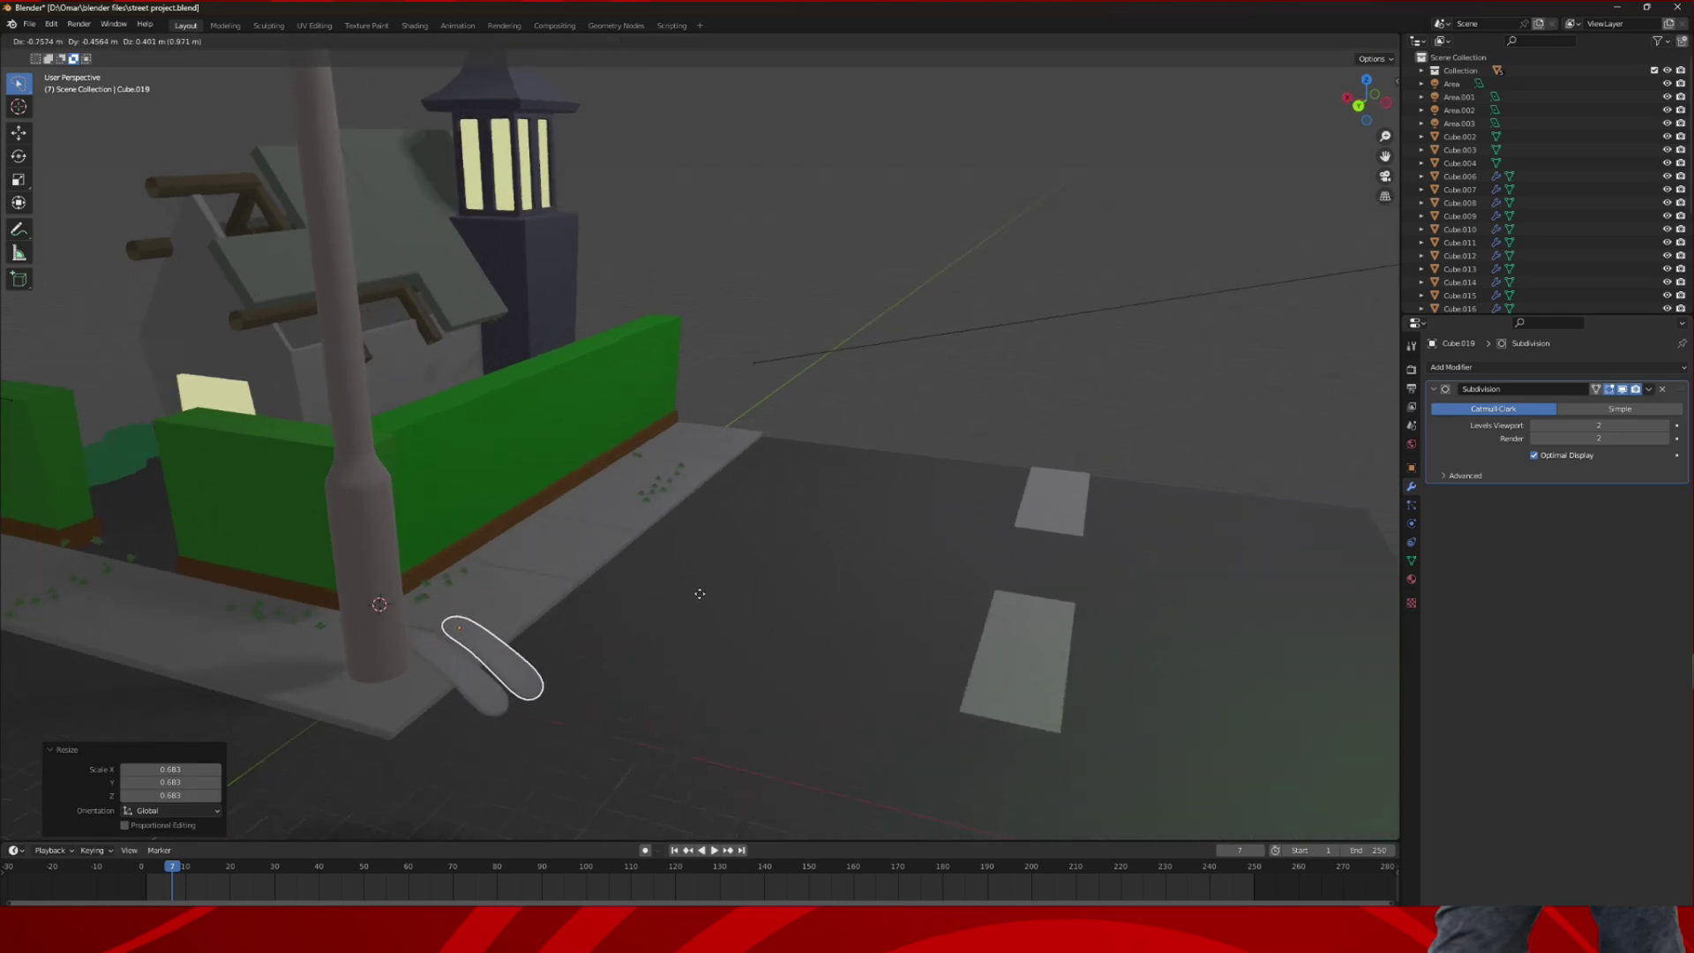
left_click(699, 593)
key("r")
type("z")
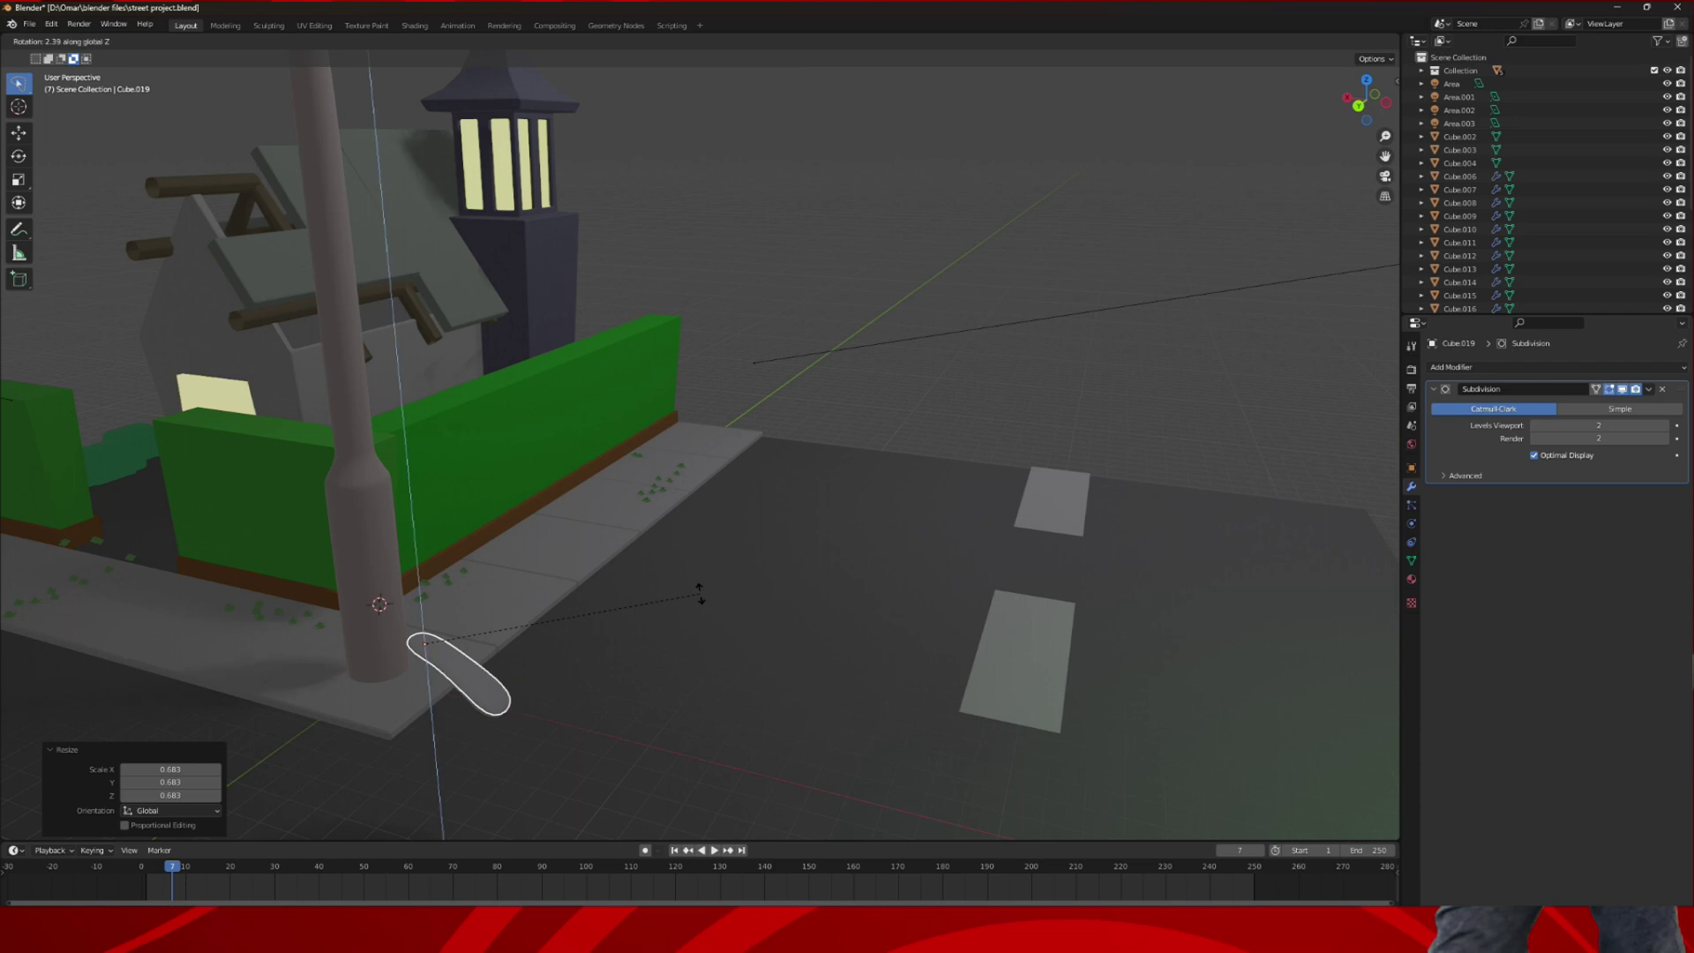
type("90")
key("Return")
- Reposition the rotated copy in top view so its wide end overlaps one end of the original board at a right angle
middle_click_drag(677, 605, 851, 333)
key("g")
left_click(483, 643)
key("KP_7")
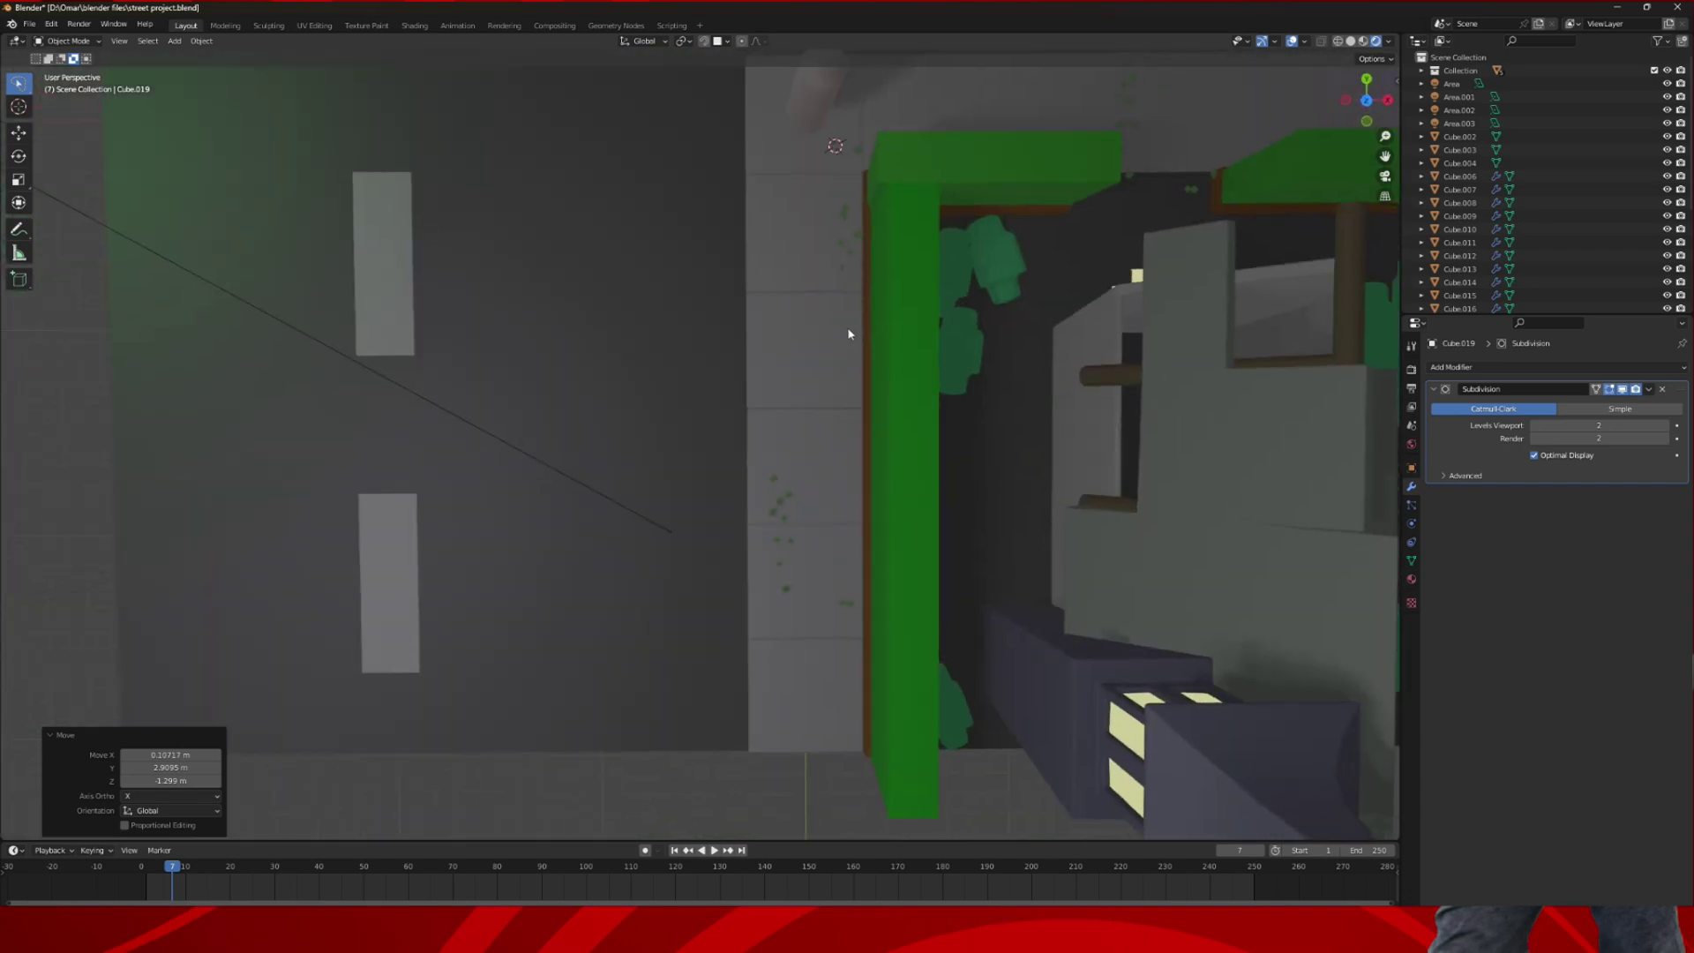
left_click(1368, 105)
left_click(1369, 105)
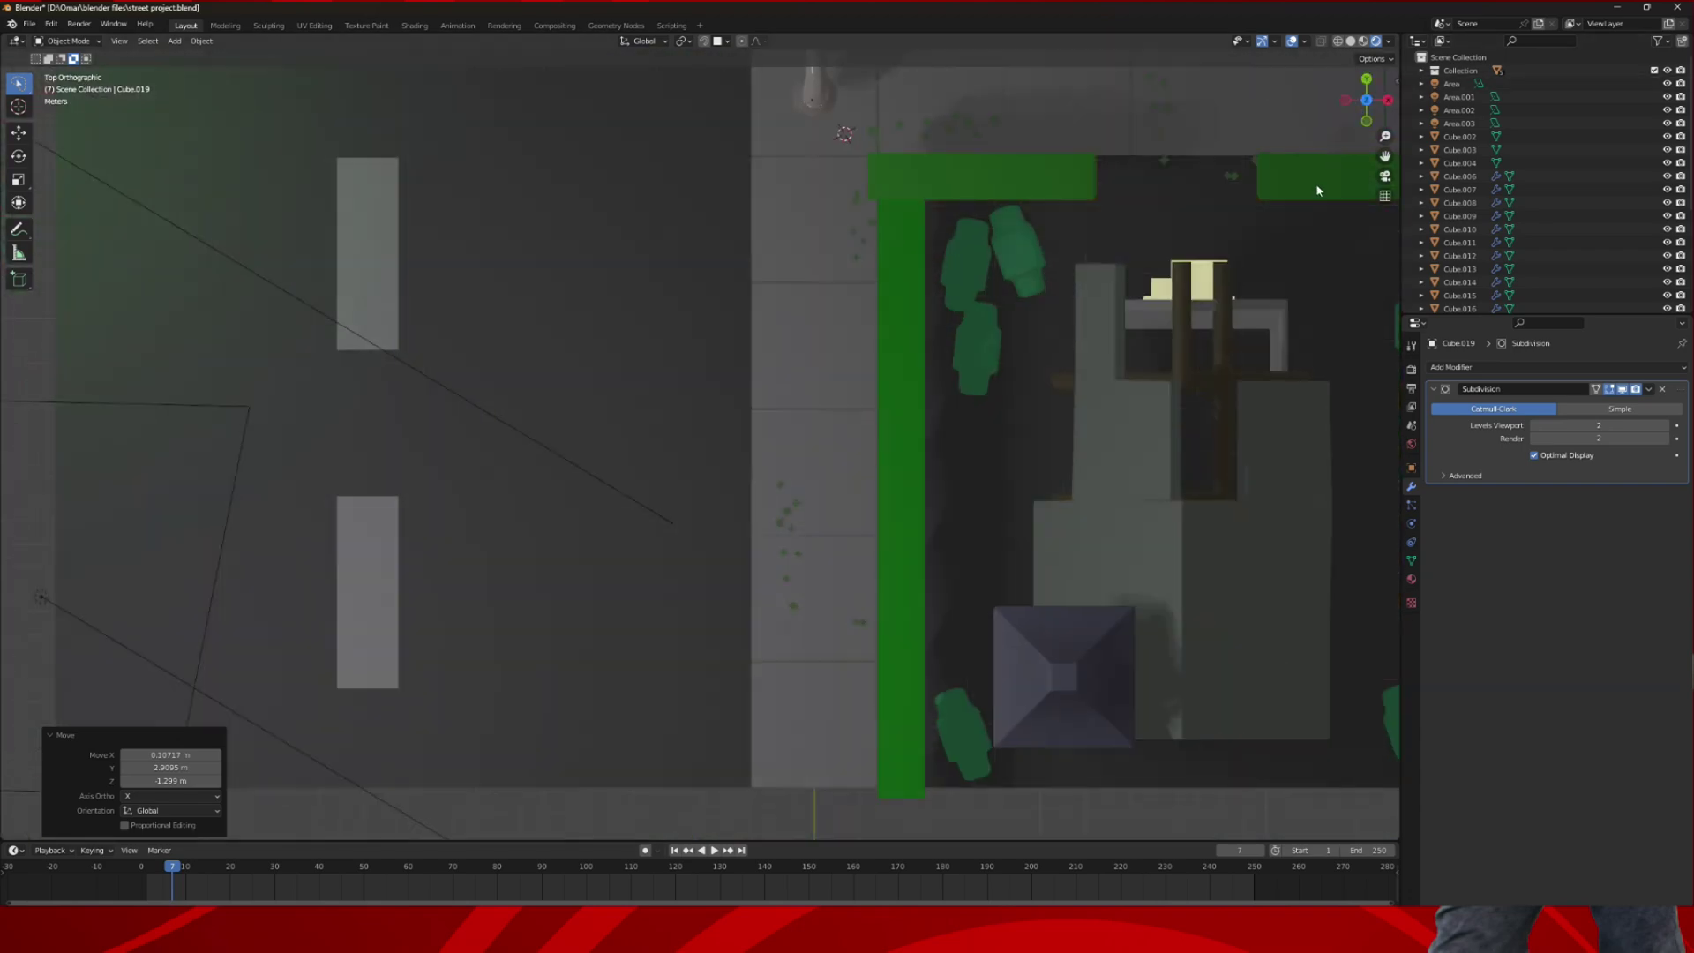
middle_click_drag(883, 212, 639, 489, "shift")
middle_click_drag(493, 196, 762, 316, "shift")
scroll(735, 351, "up", 5)
key("g")
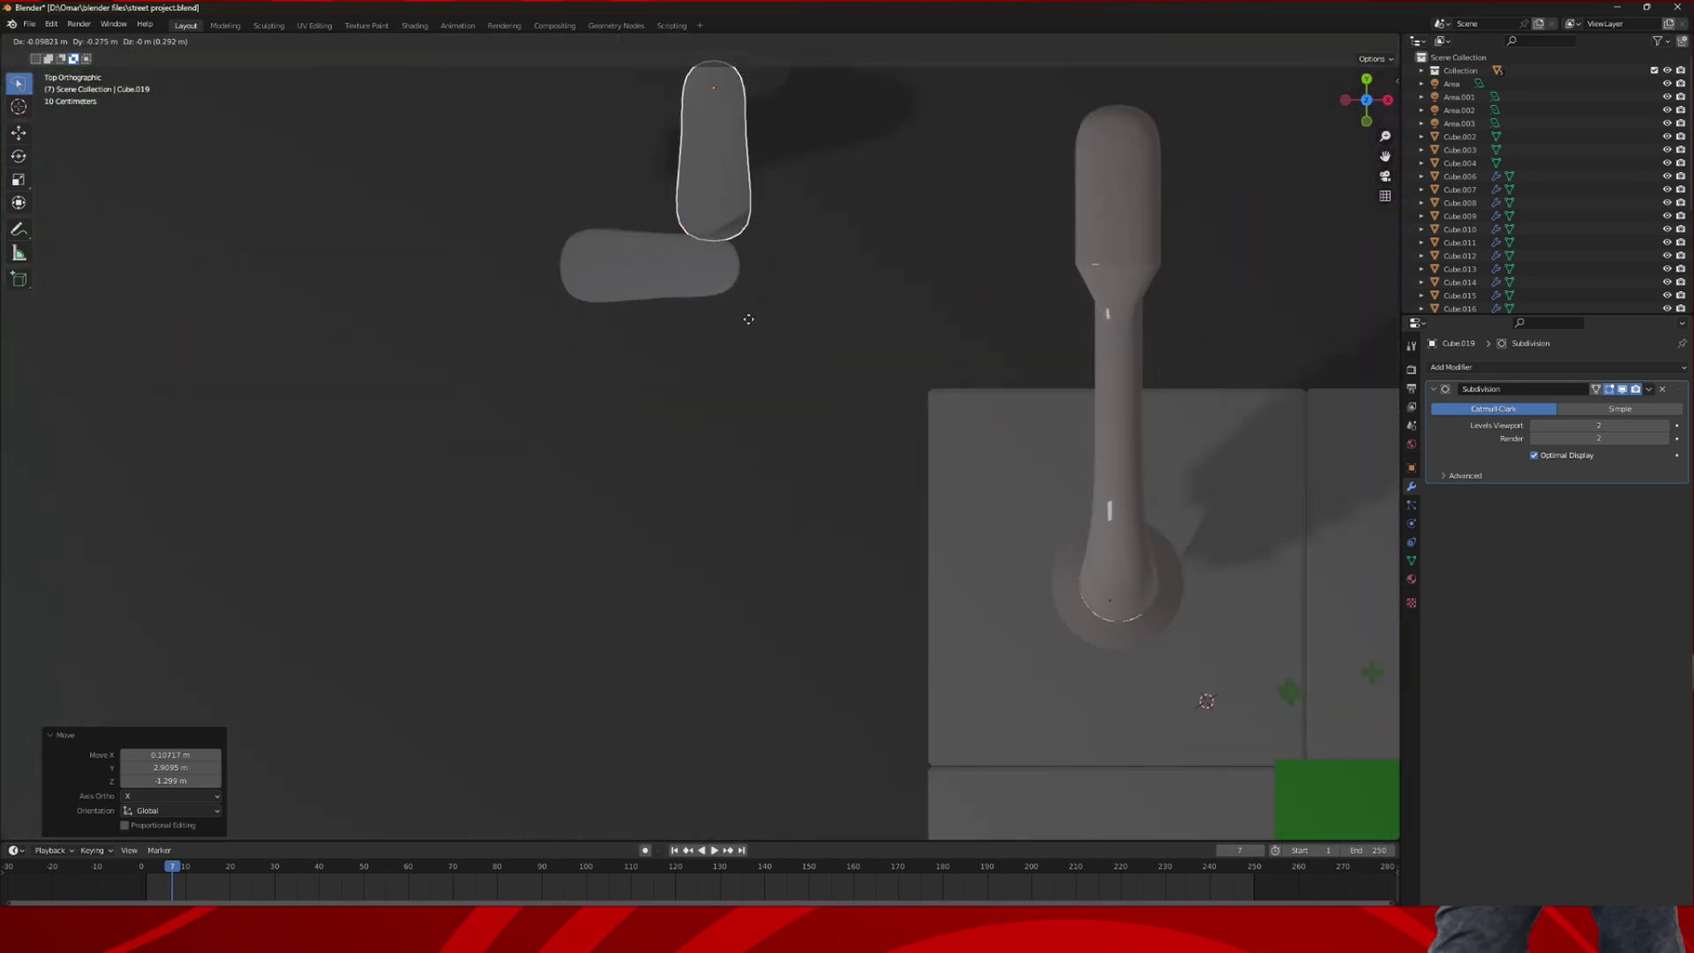
left_click(759, 373)
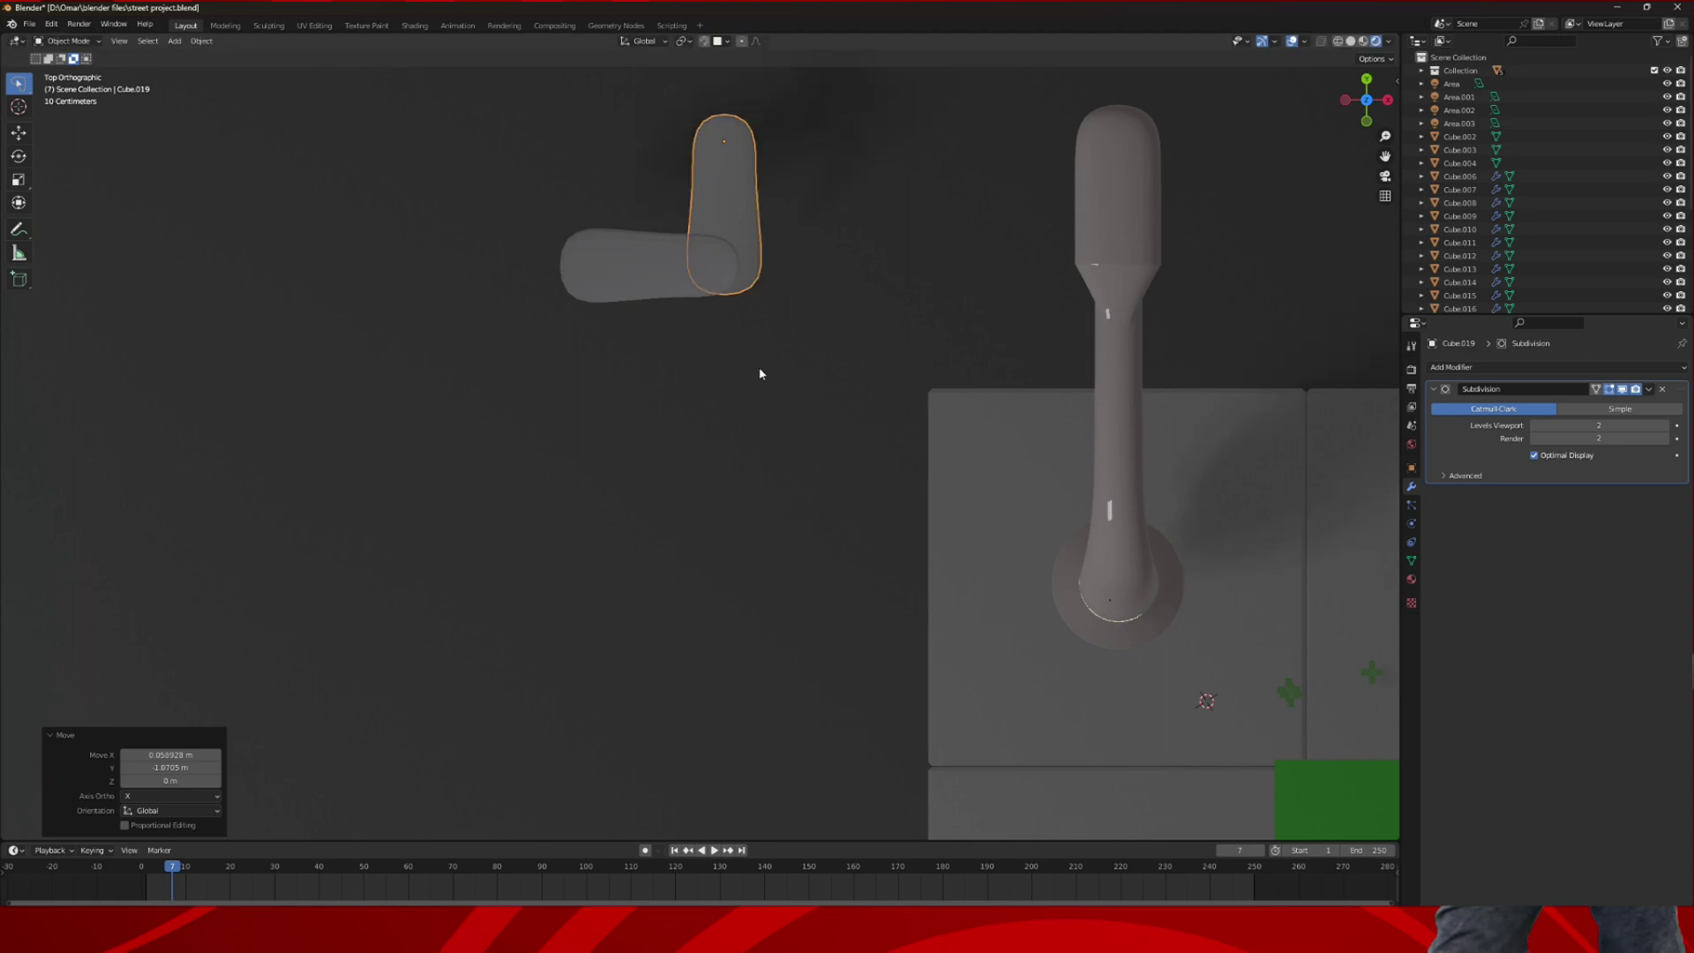
- Raise the copy about 1.2 m along Z in front view to match the height of the original board
left_click(1366, 121)
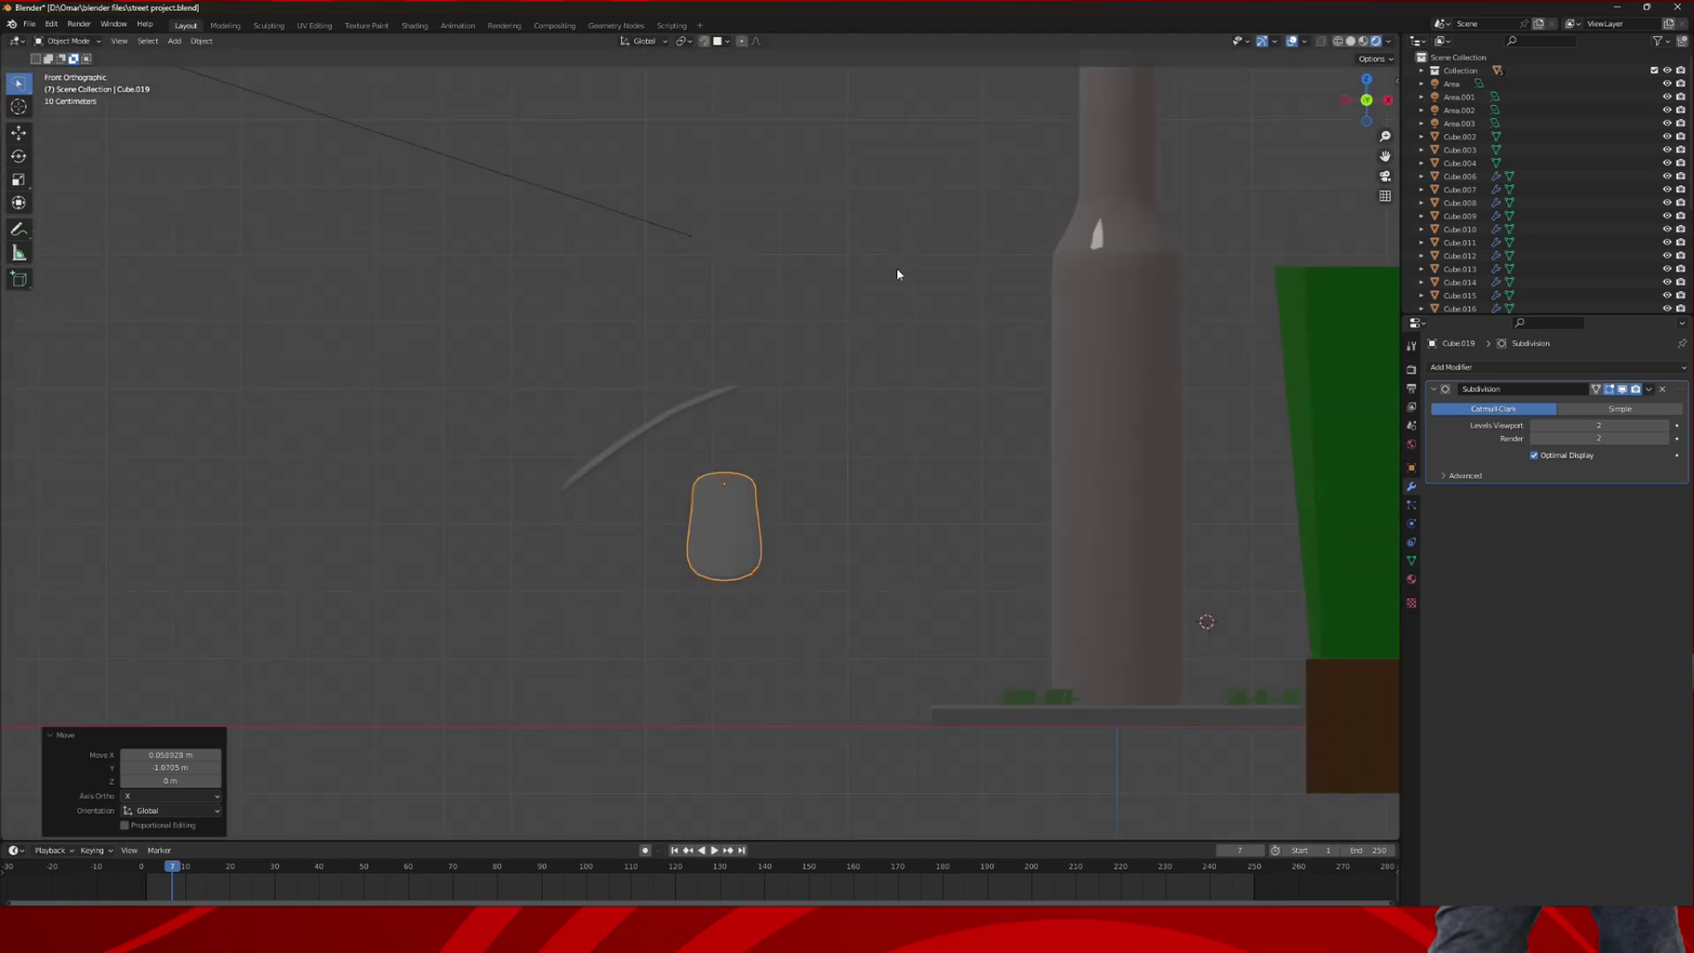
key("g")
key("z")
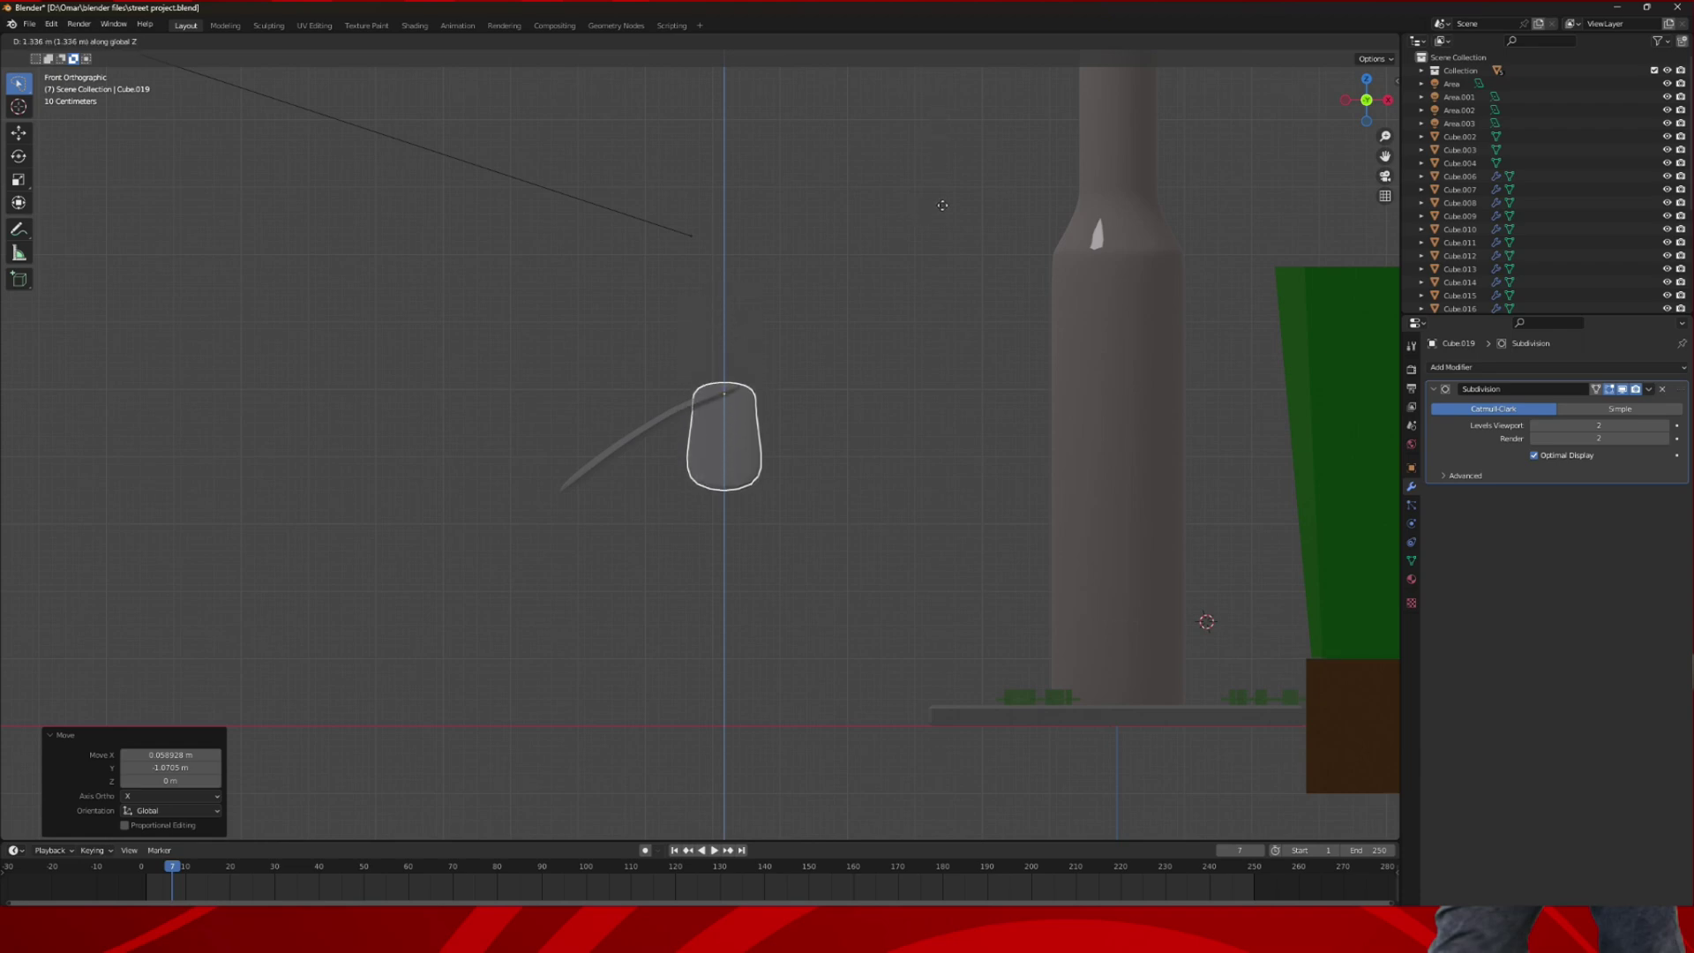
left_click(946, 209)
middle_click_drag(946, 214, 1186, 253)
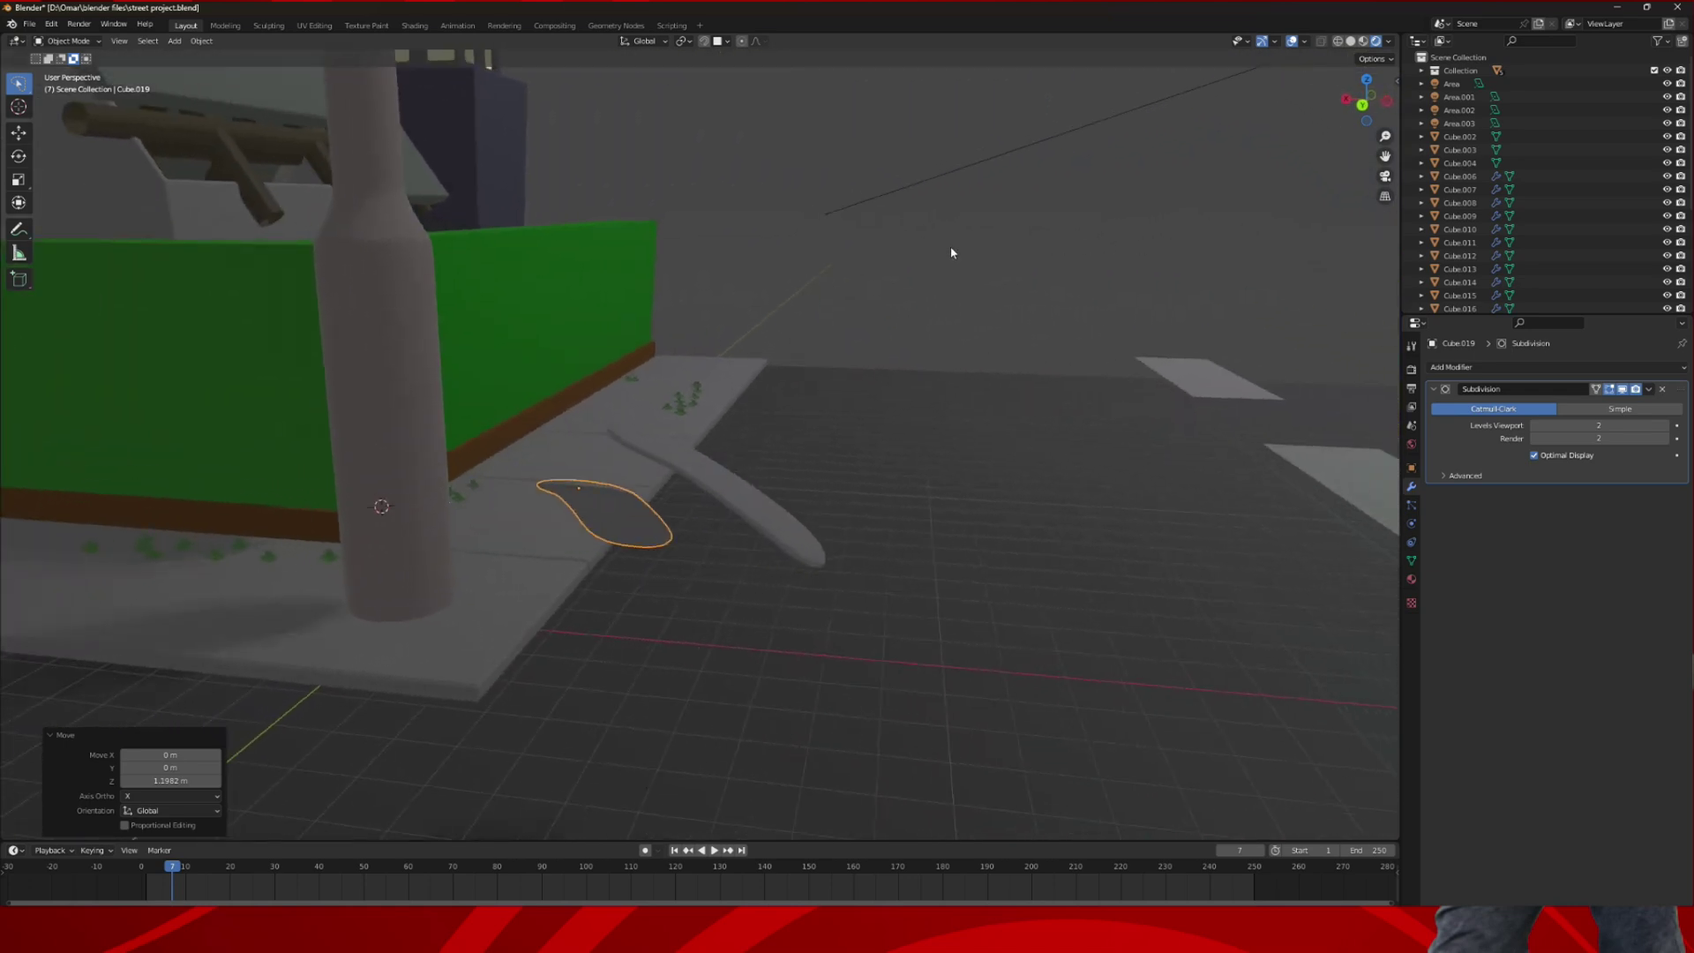
- Shift the copy about 2.63 m along X in back view to the lower end of the original board
left_click(1361, 105)
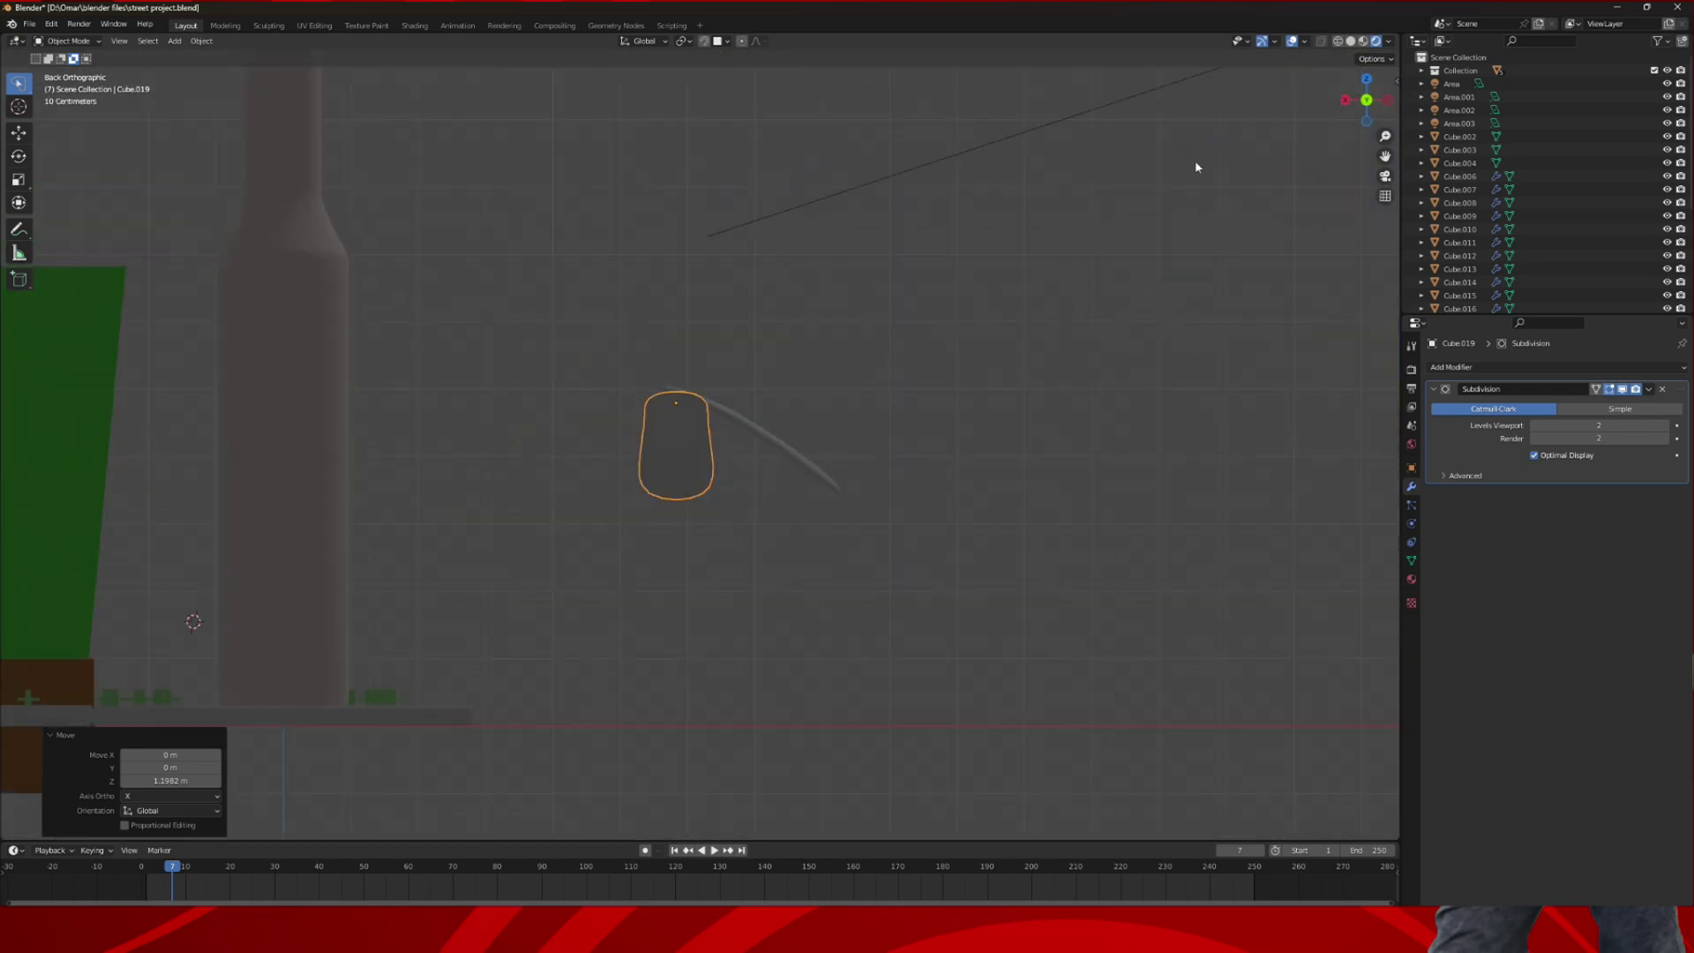
key("g")
key("x")
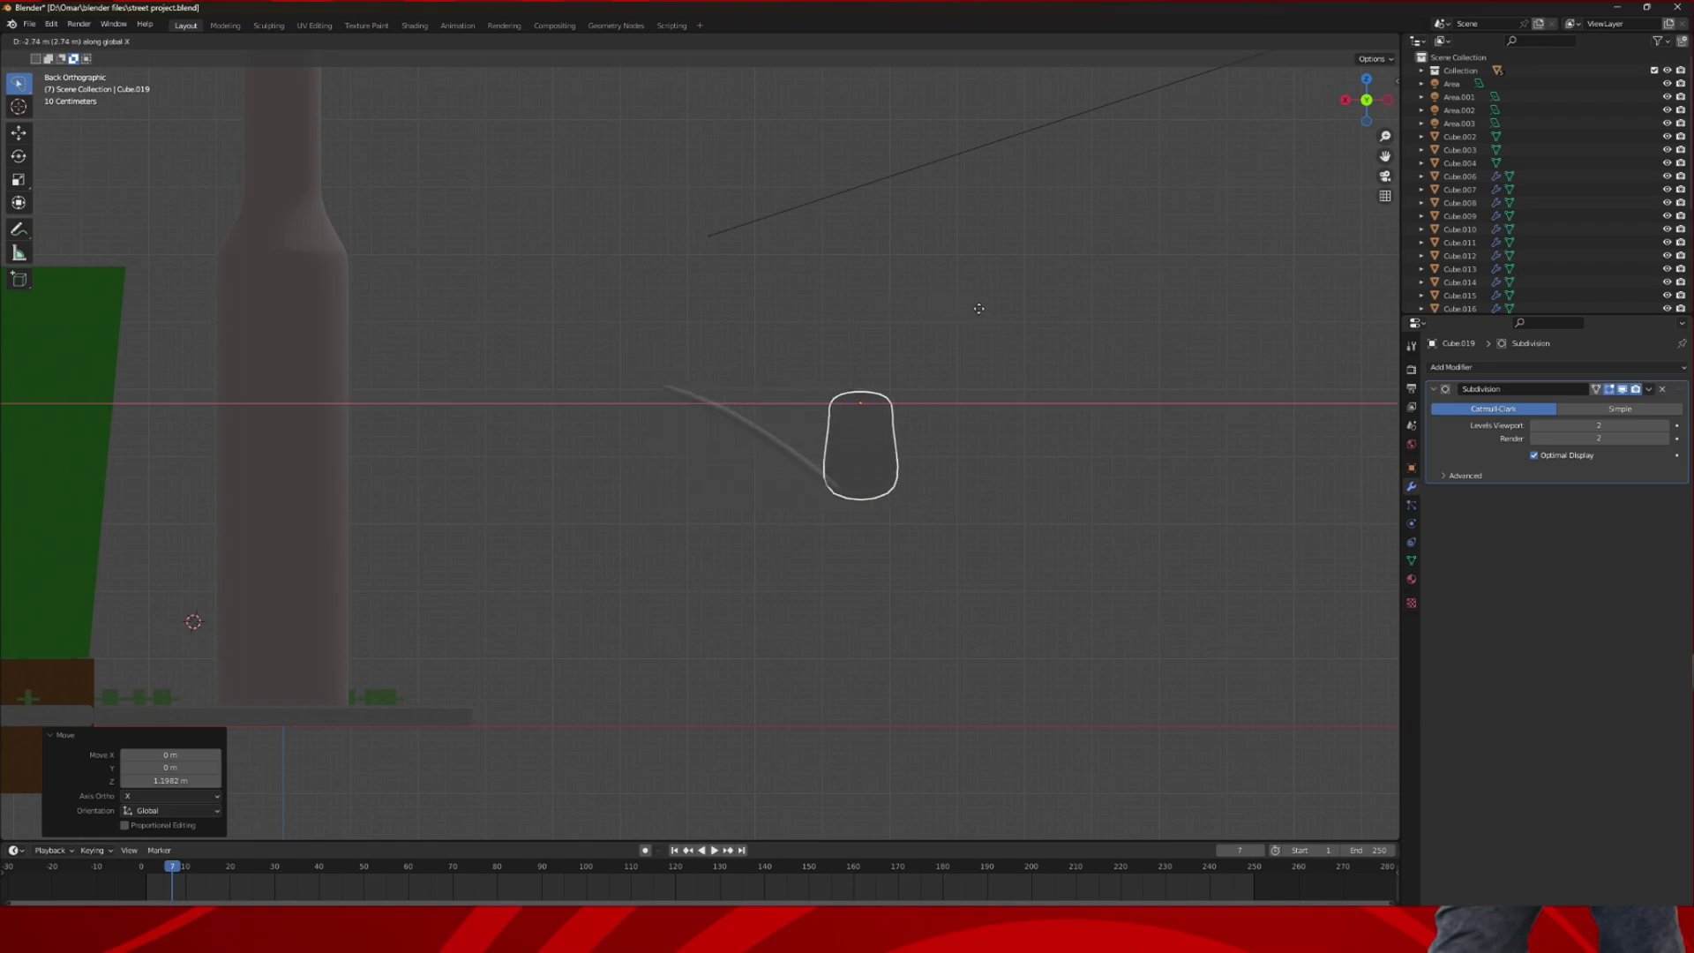
left_click(979, 308)
middle_click_drag(960, 318, 775, 357)
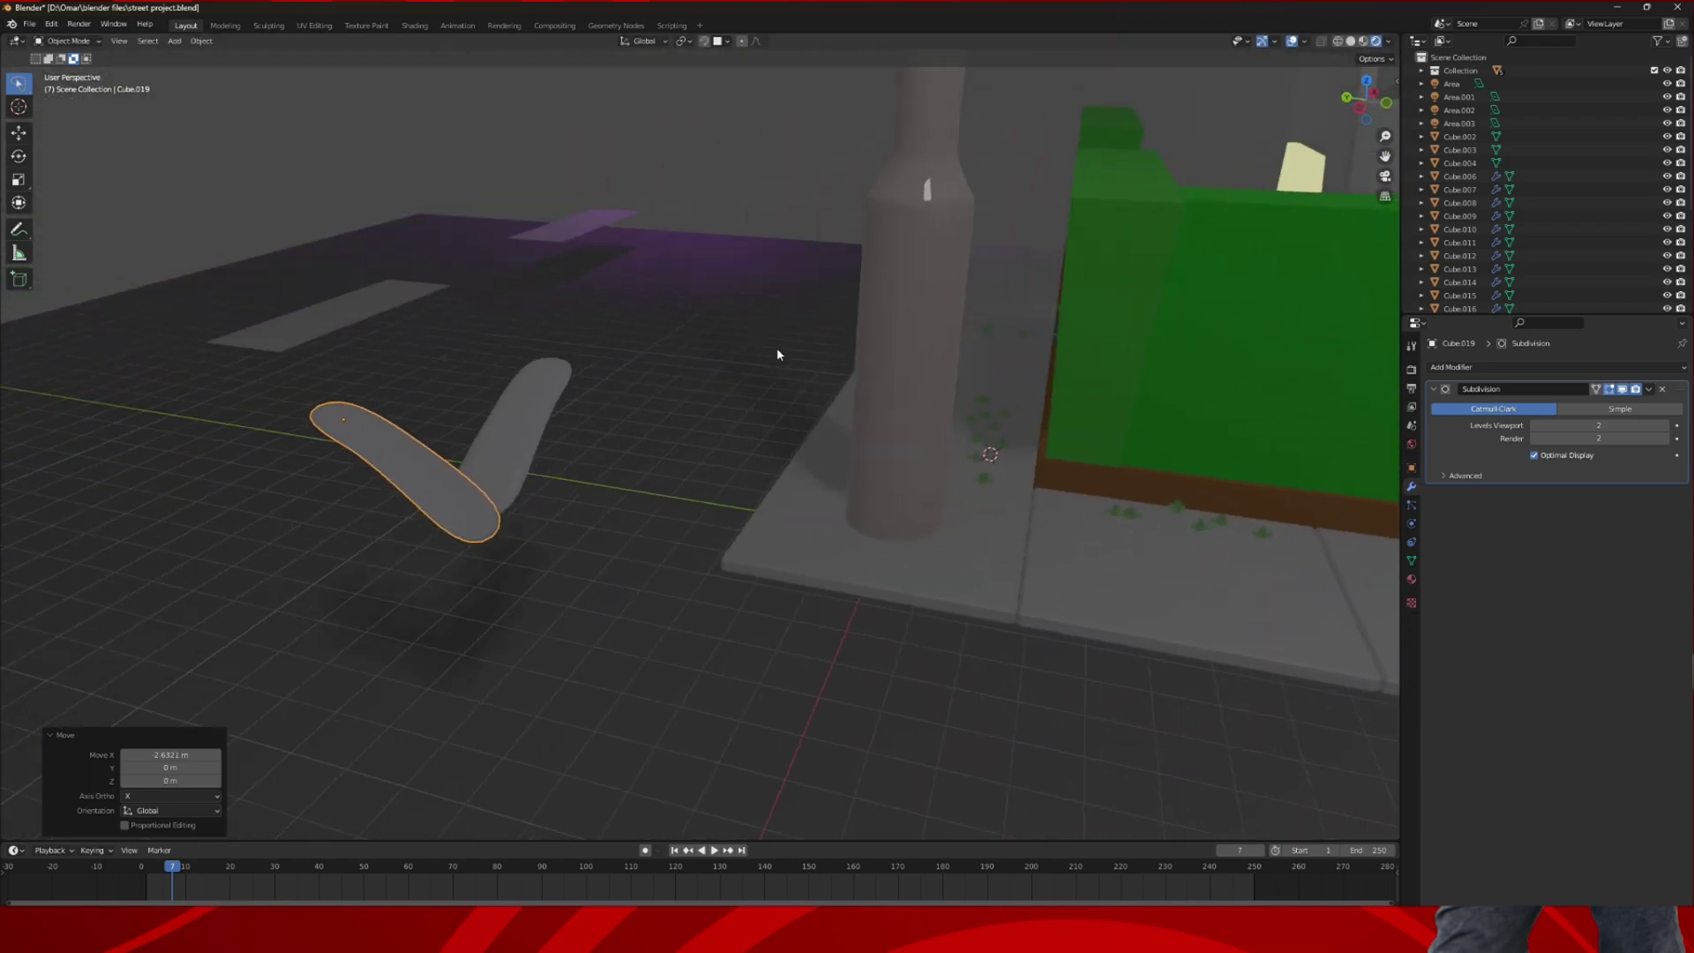
- Shift the copy about 0.59 m along Y in left view so its lower end sits beside the original board's edge
left_click(1360, 110)
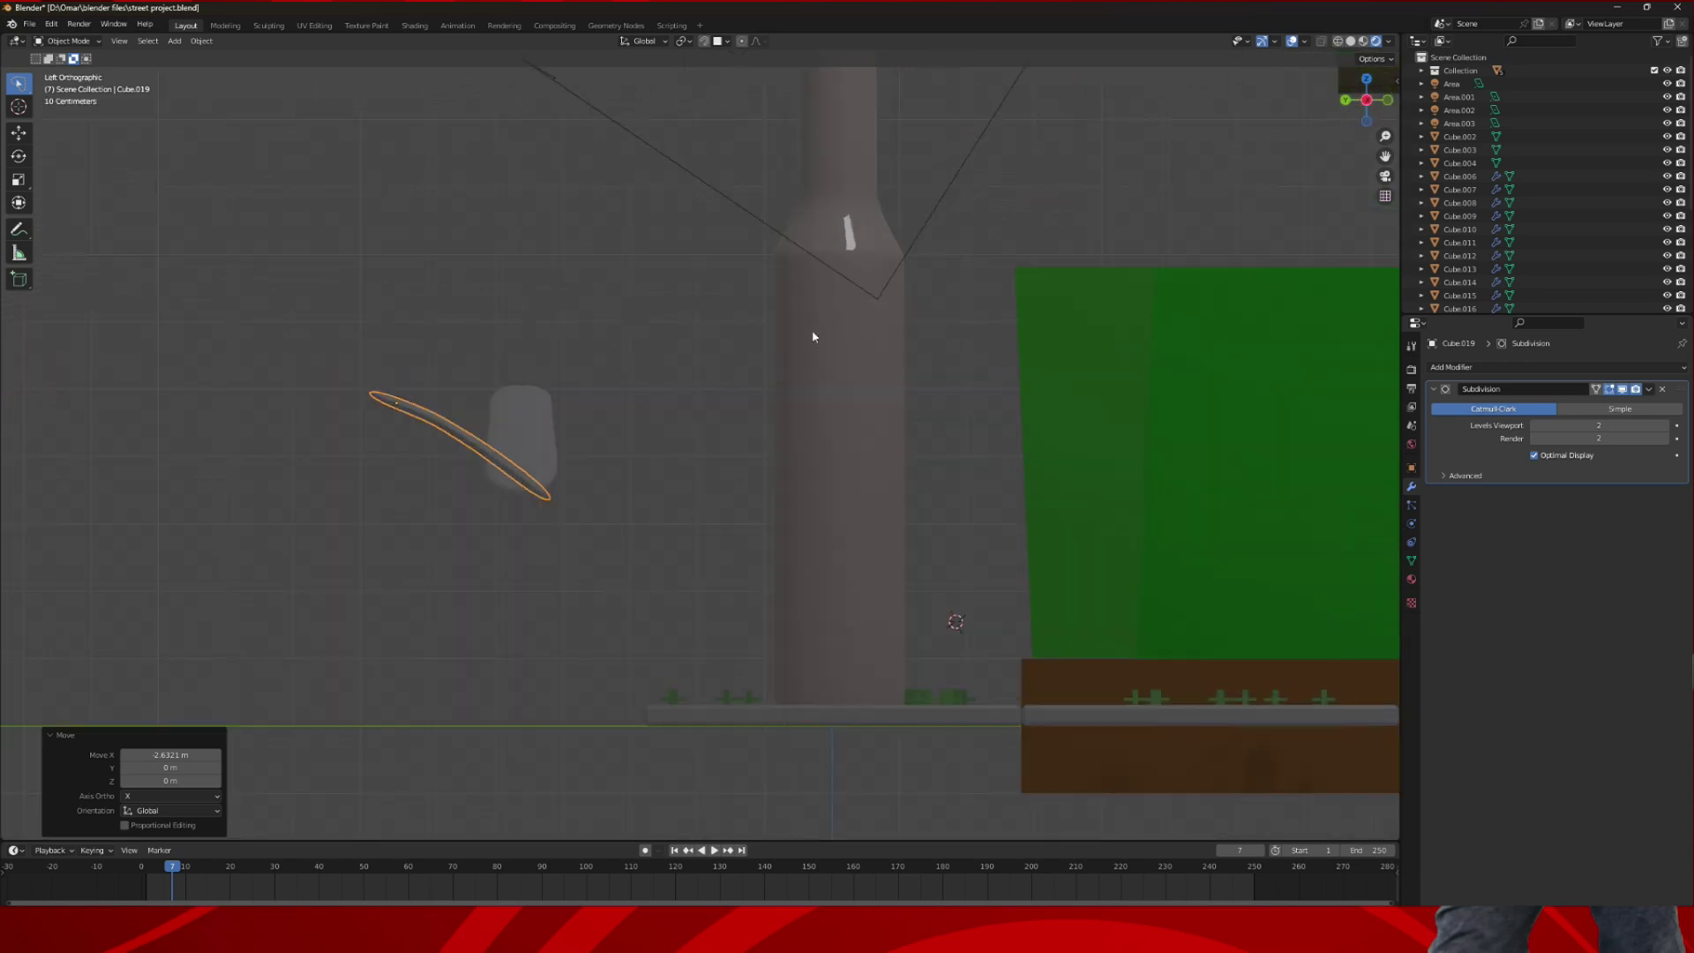
key("g")
key("y")
left_click(774, 341)
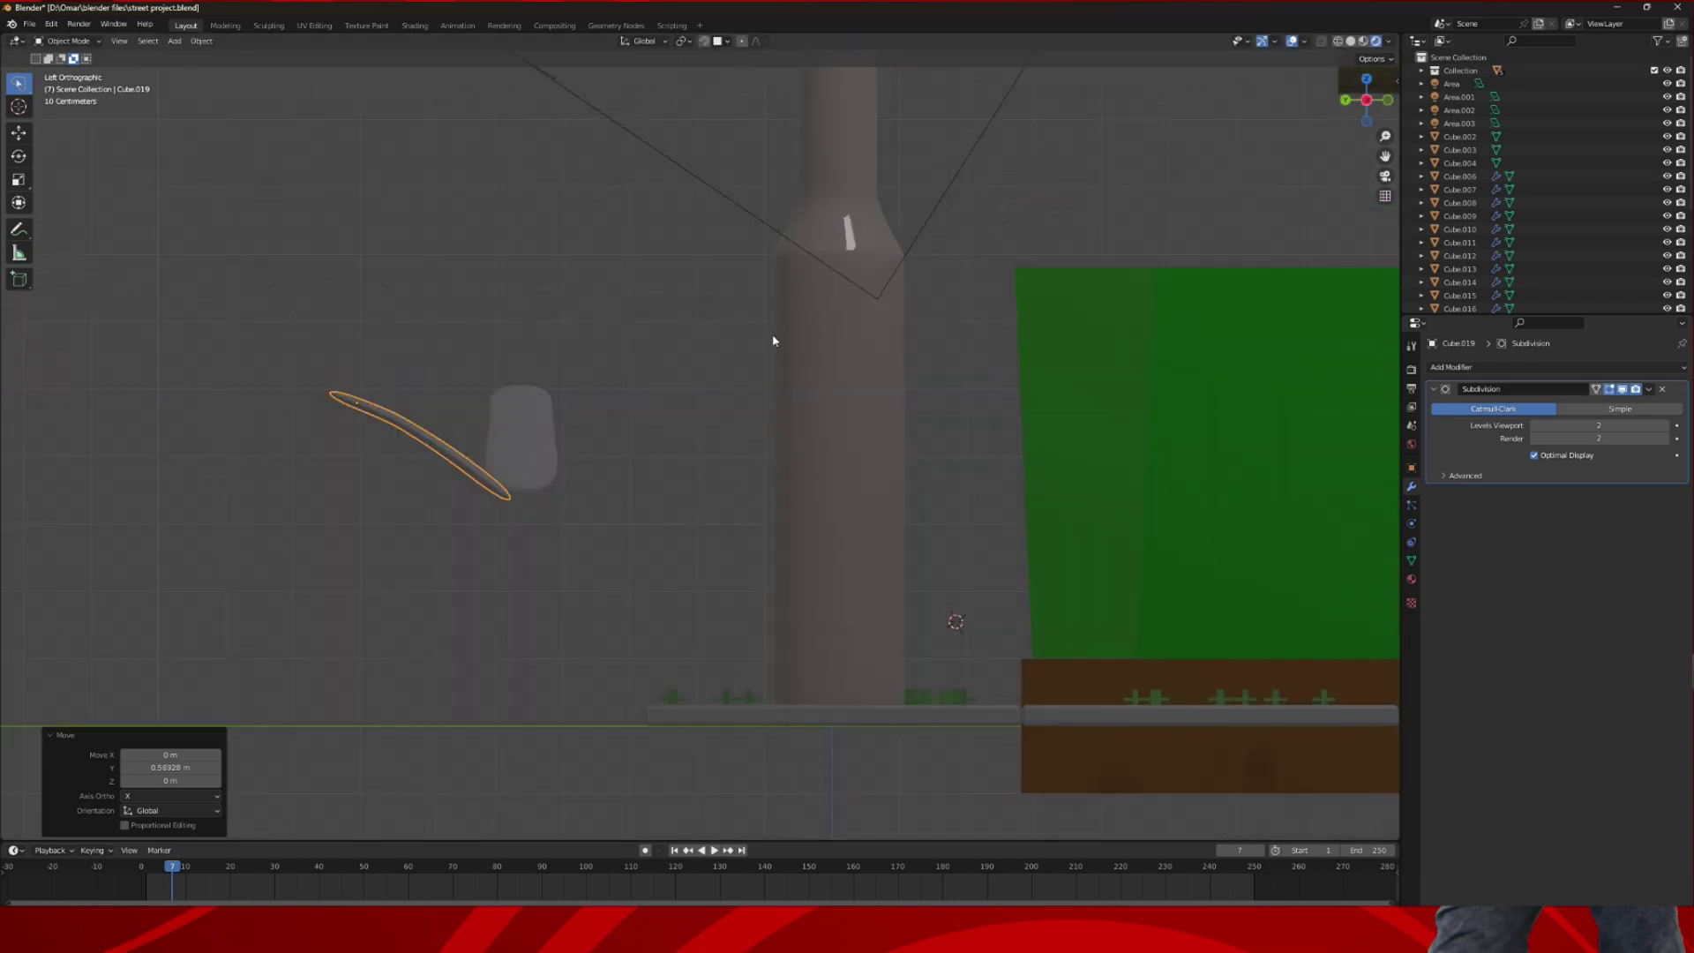
middle_click_drag(768, 344, 721, 395)
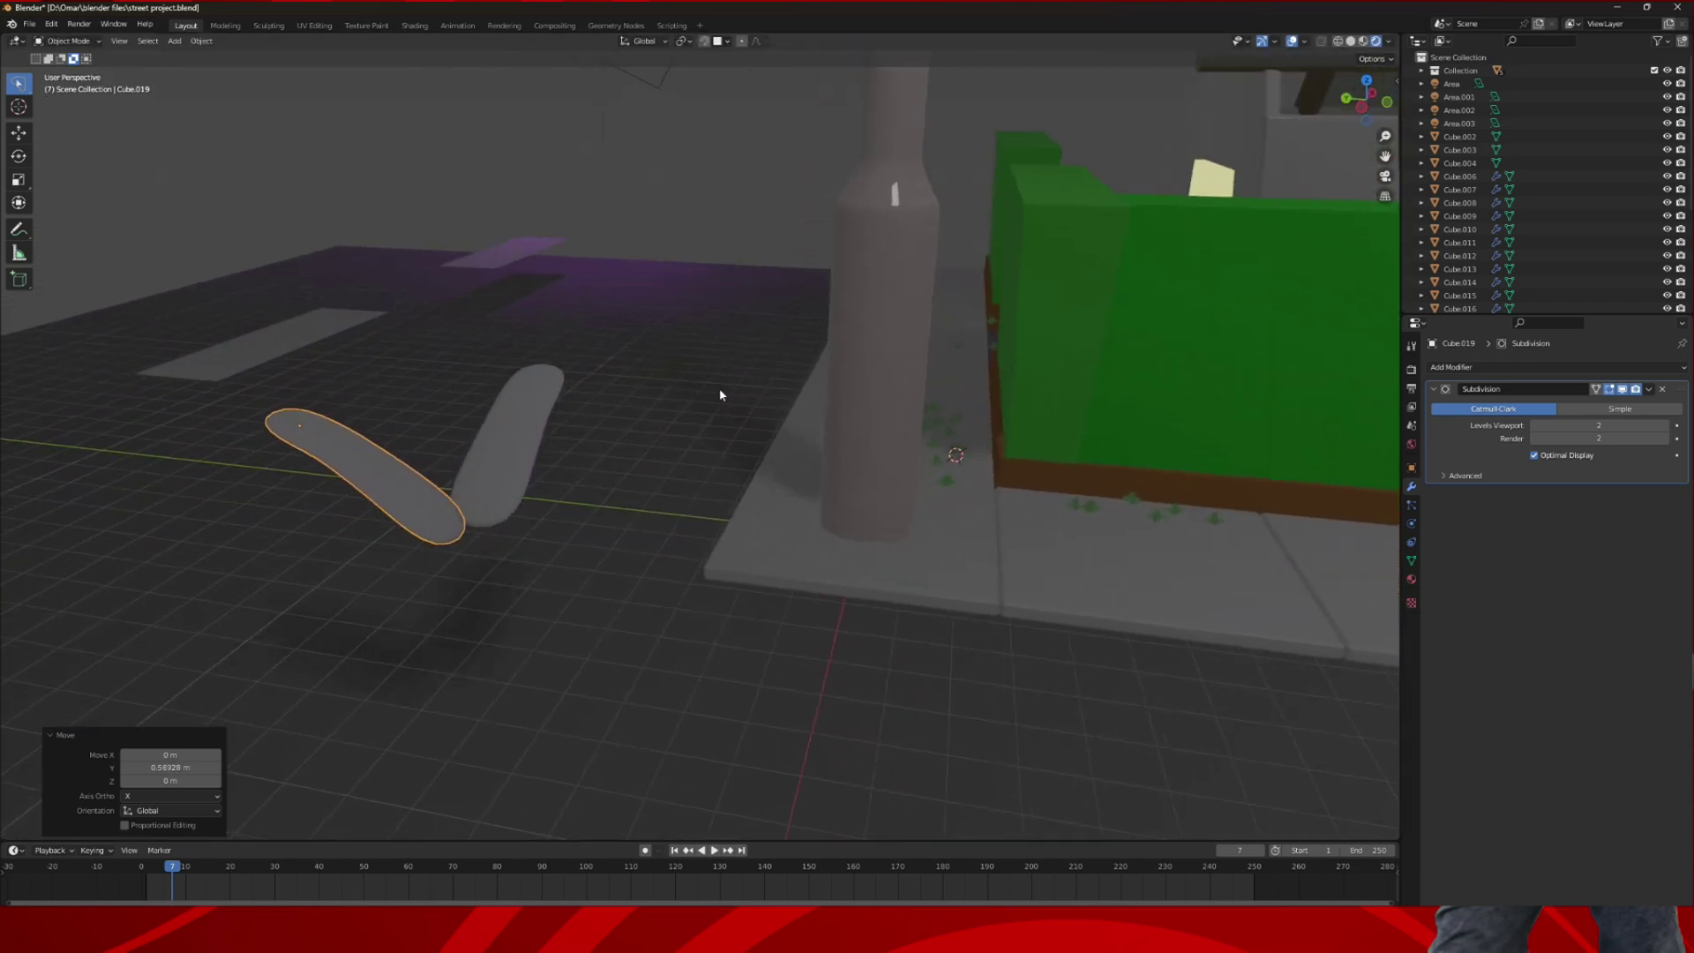
- Try duplicating the original board with a 180° rotation about the view axis, and undo it
left_click(521, 416)
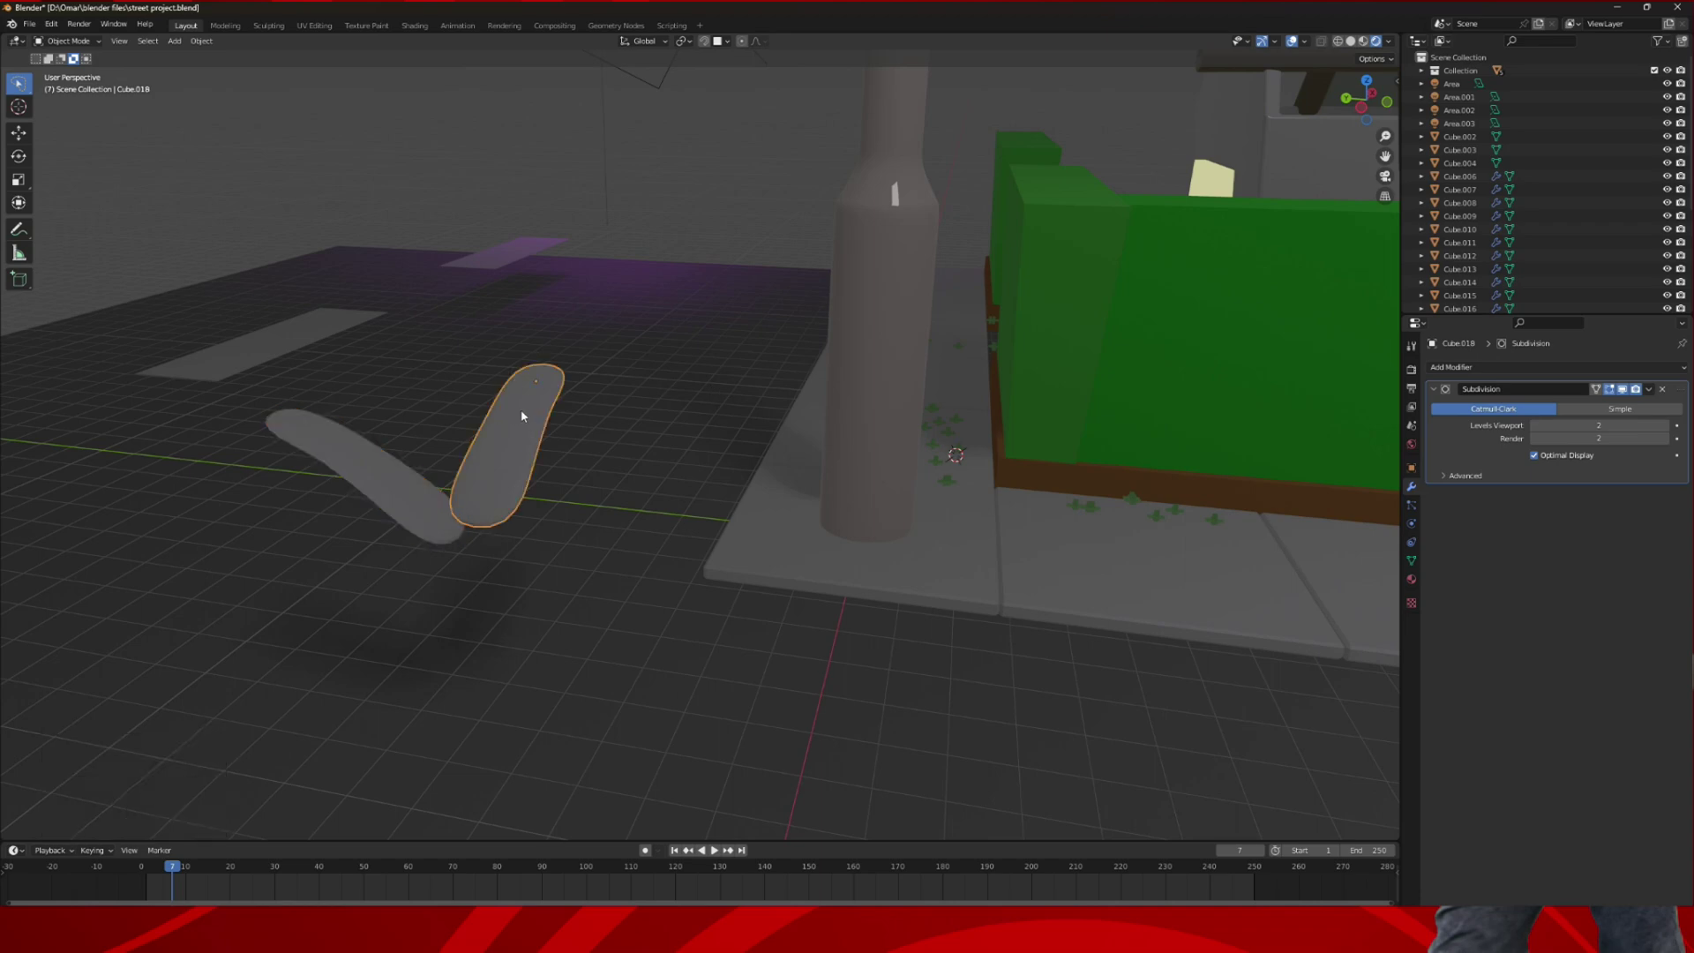
key("shift+d")
type("r180")
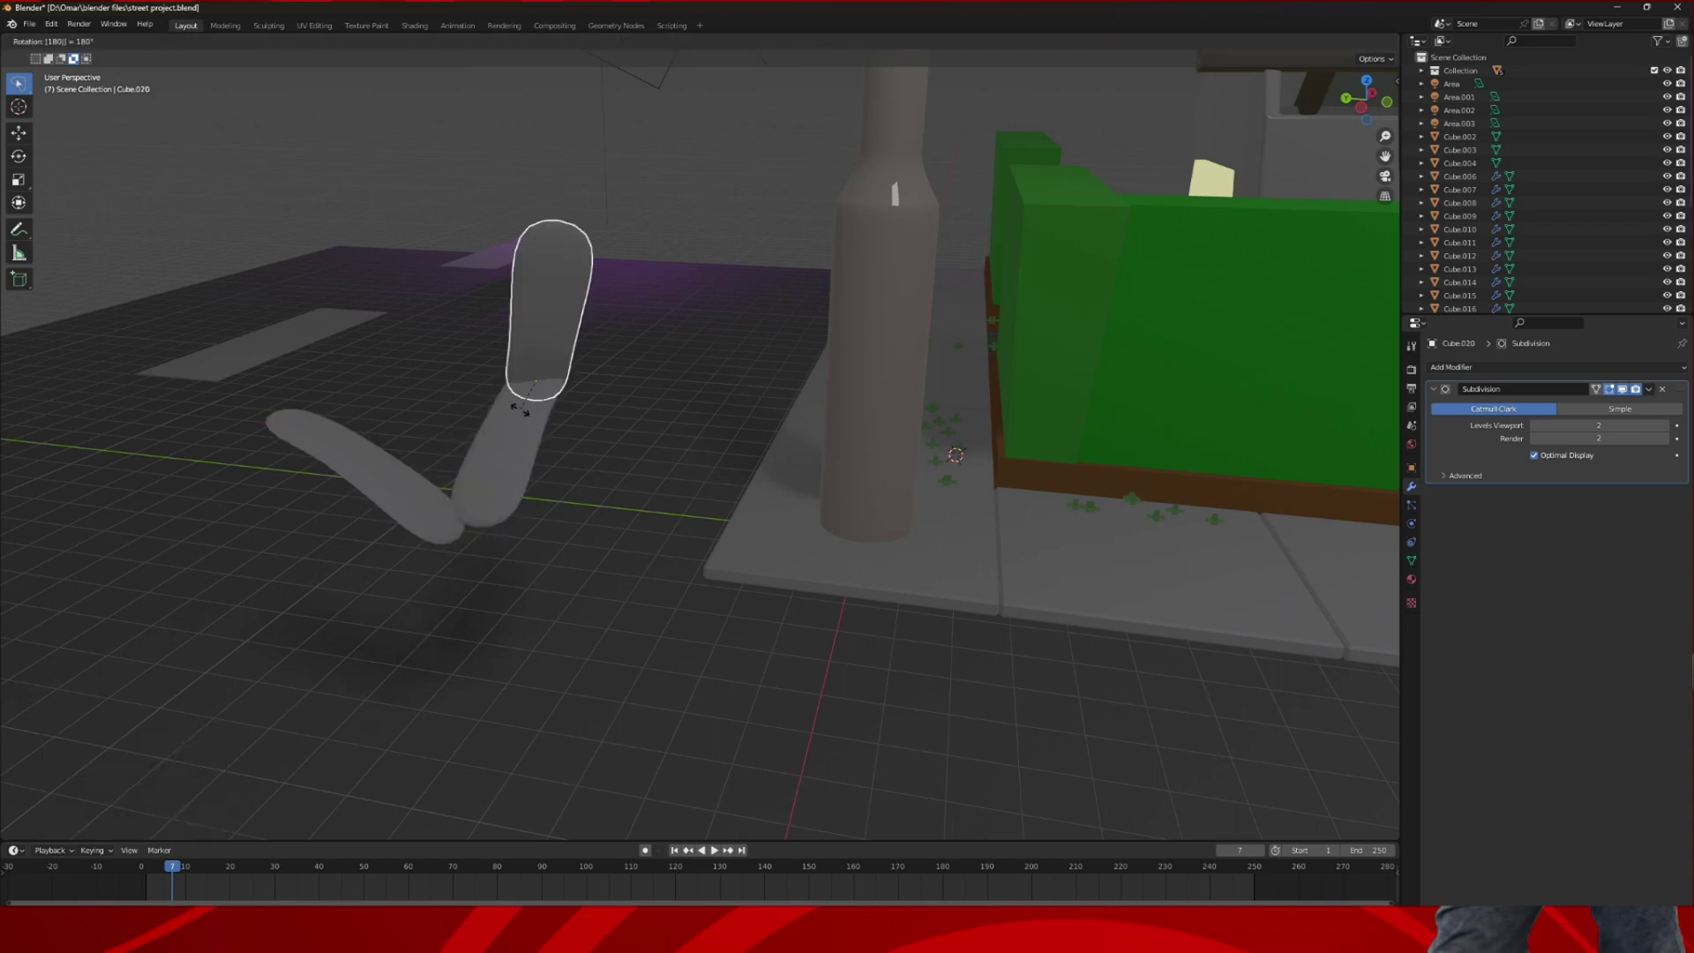
key("Return")
middle_click_drag(520, 408, 378, 413)
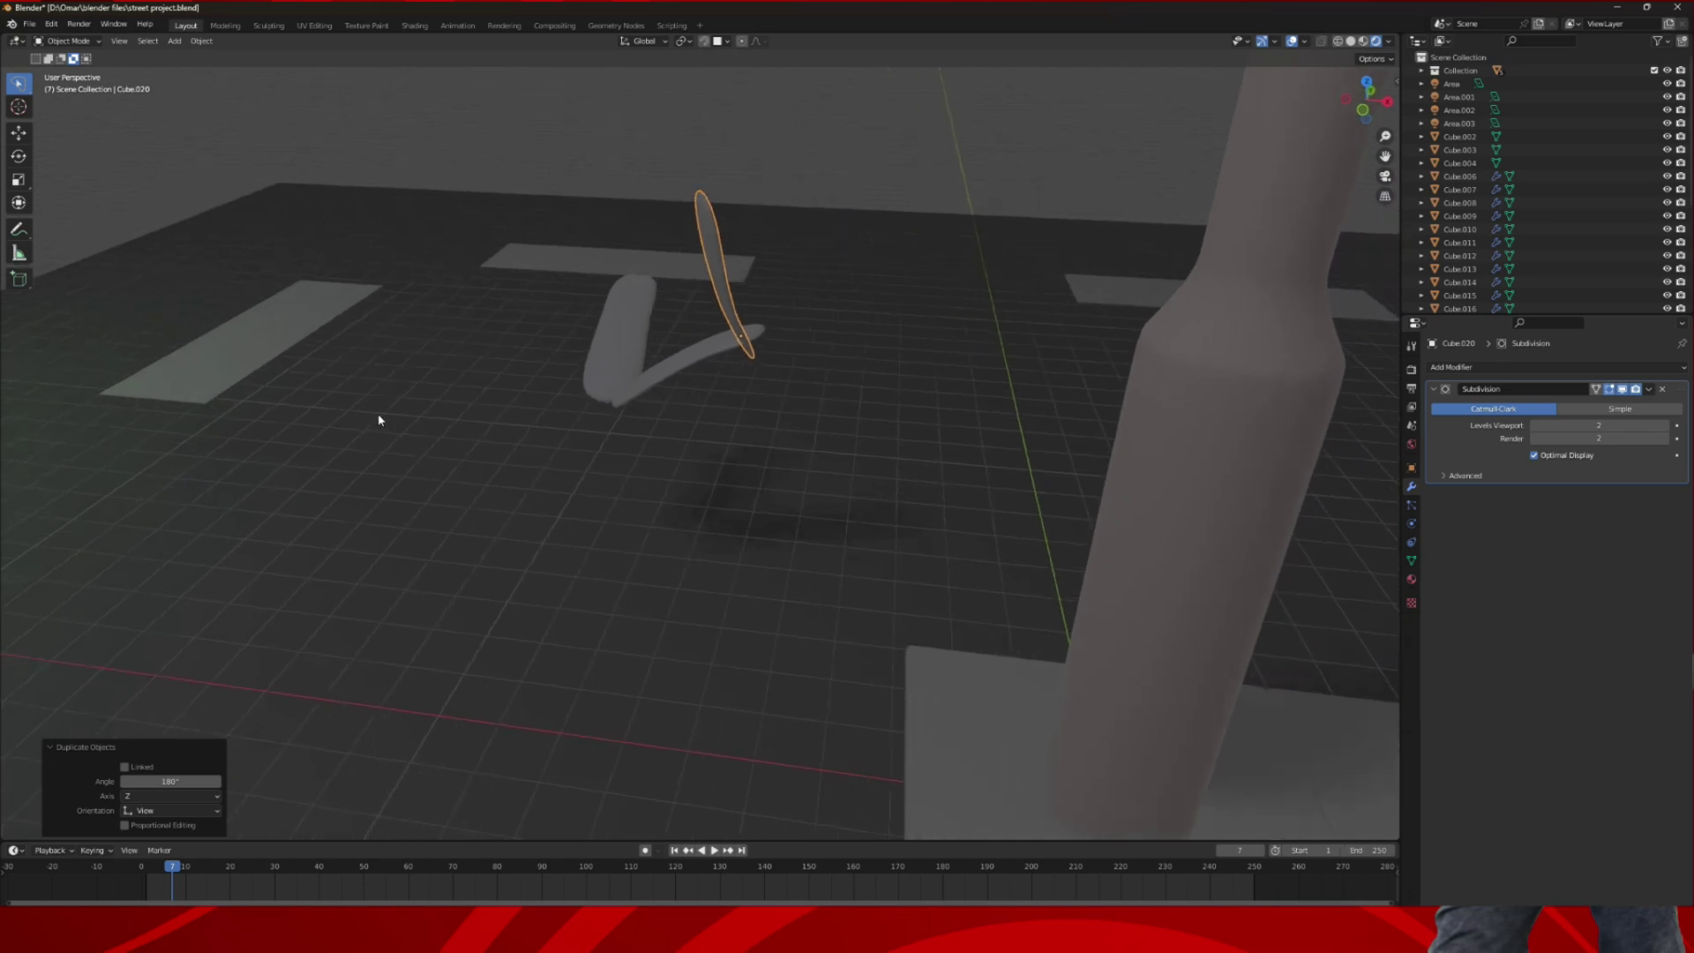
key("ctrl+z")
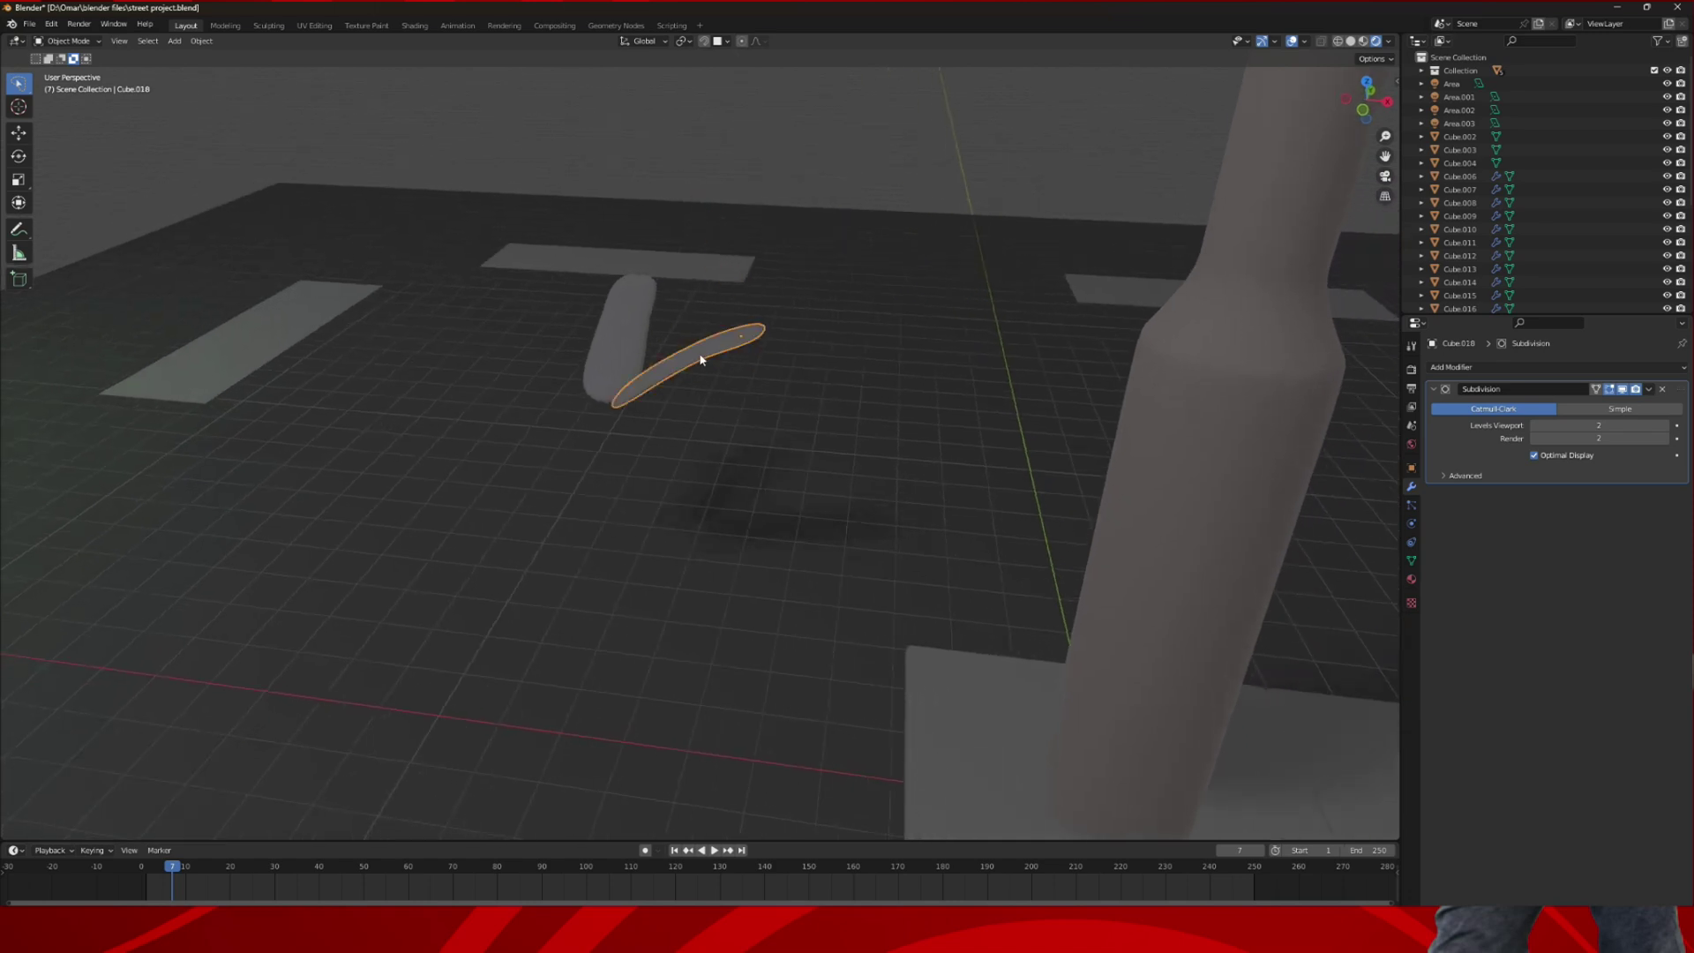
- Try duplicating the original board in place with a 180° view-axis rotation, and delete the copy
key("shift+d")
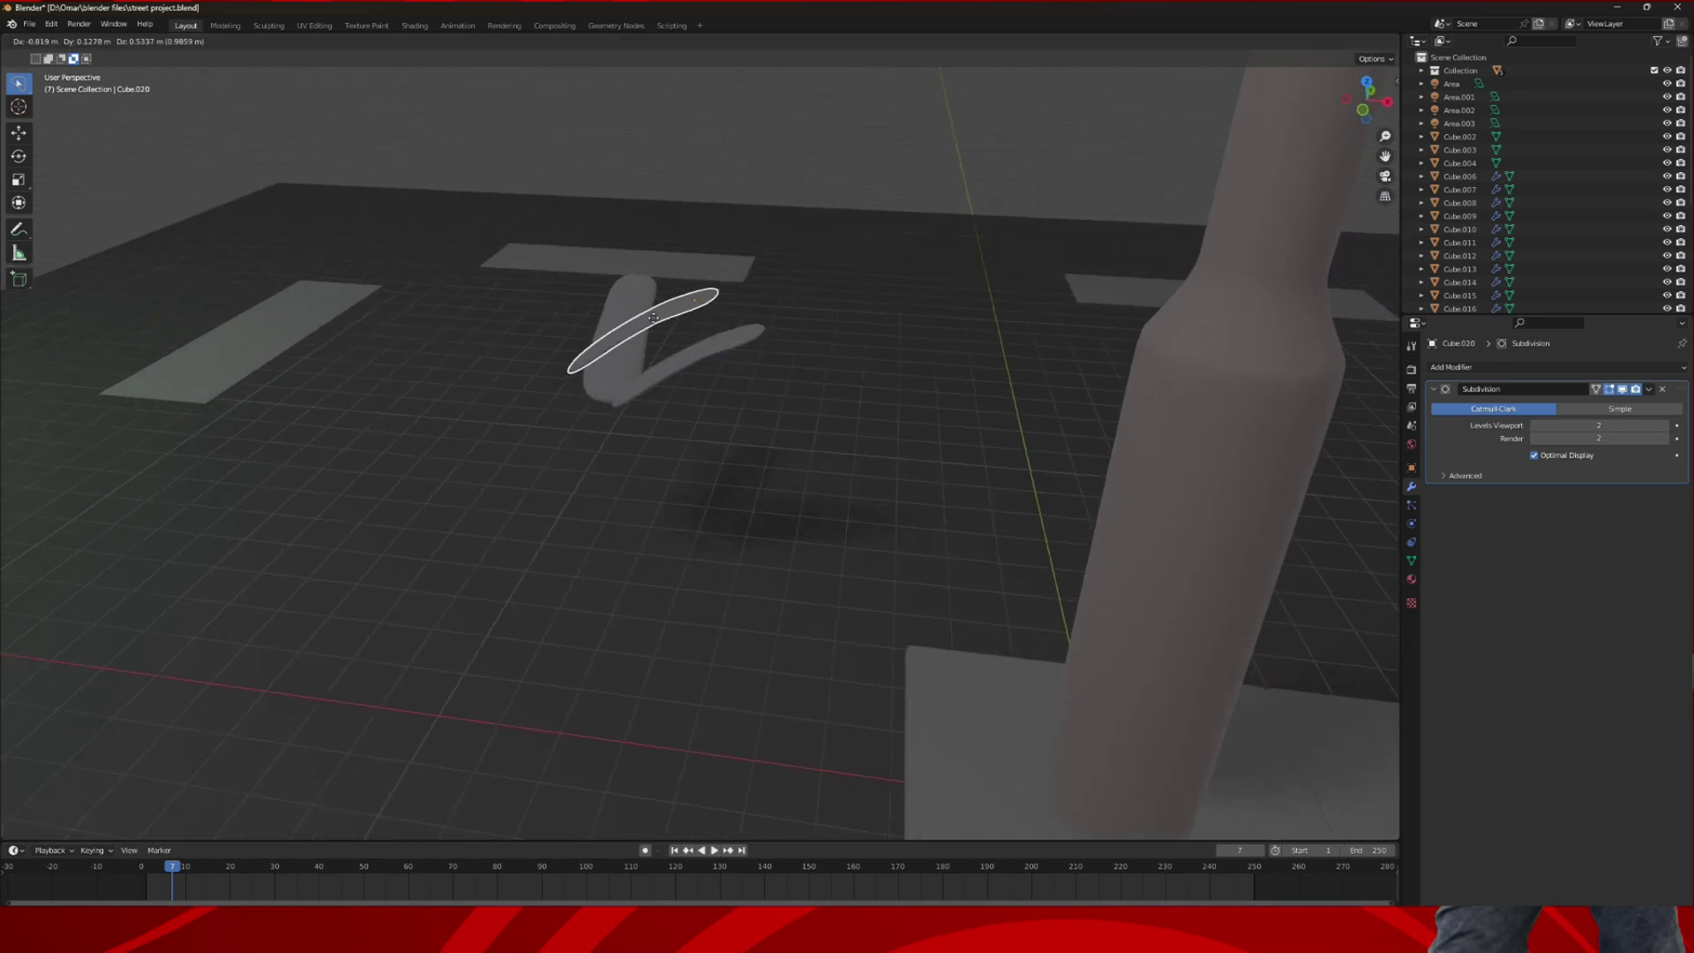
right_click(655, 323)
key("r")
key("1")
key("8")
key("0")
key("Return")
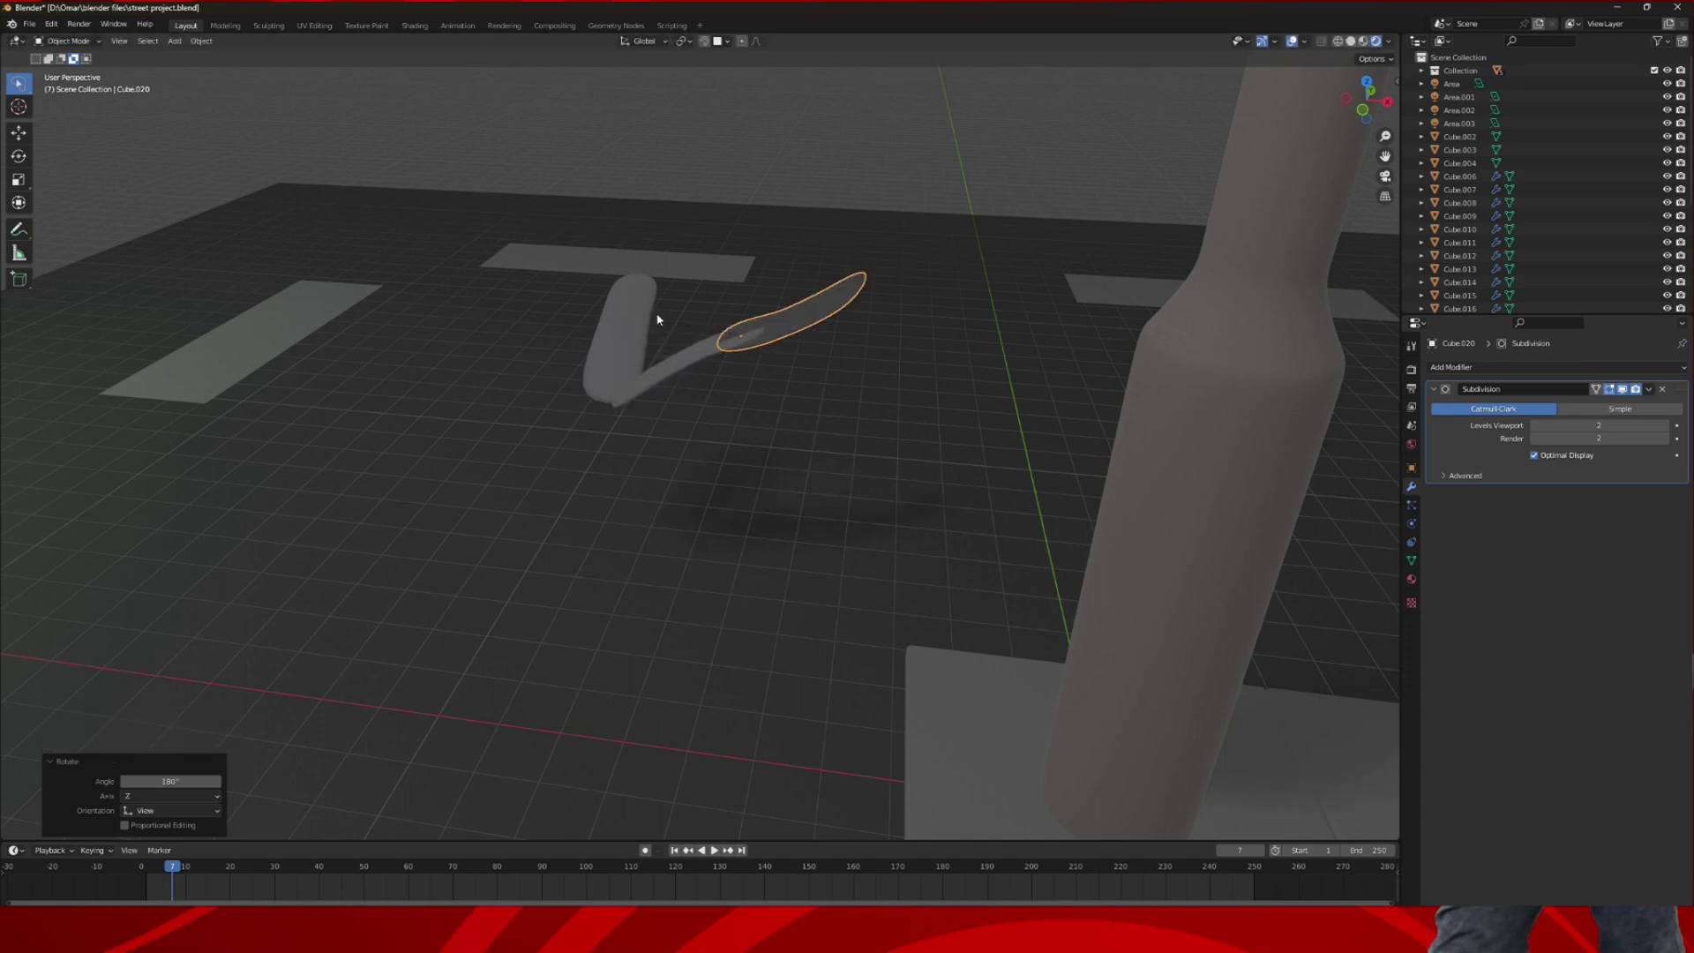
middle_click_drag(650, 326, 724, 329)
key("x")
left_click(726, 327)
- Duplicate the original board and rotate the copy 180° about the global Z axis
left_click(711, 335)
key("shift+d")
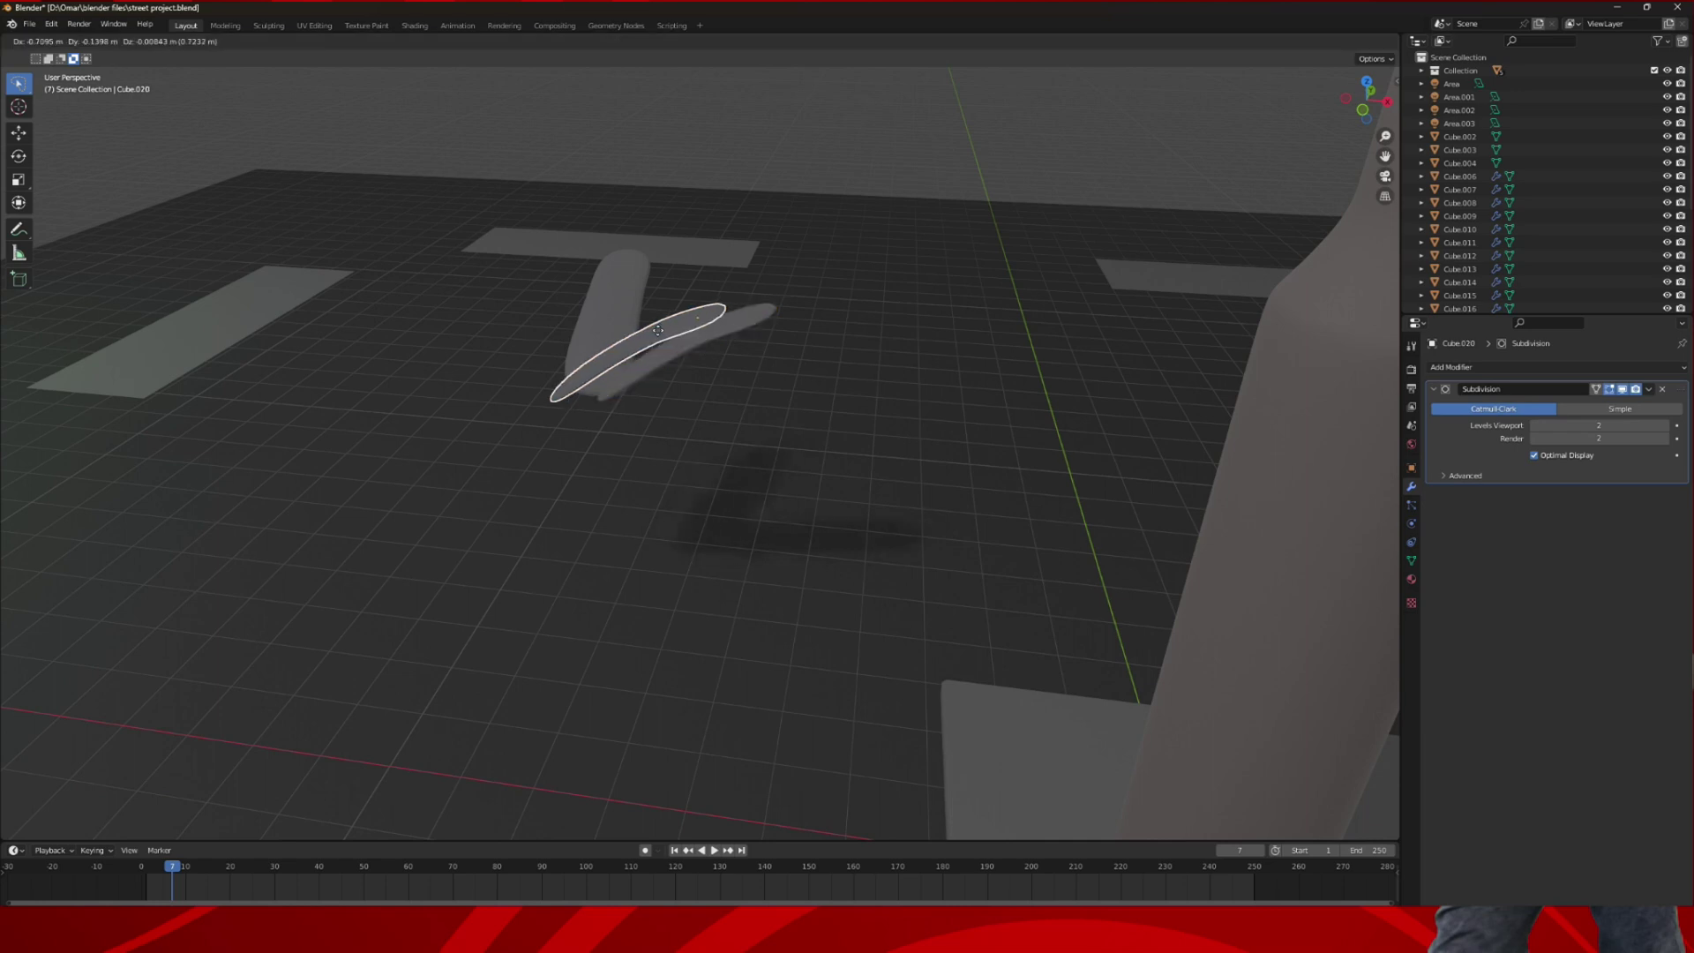
key("r")
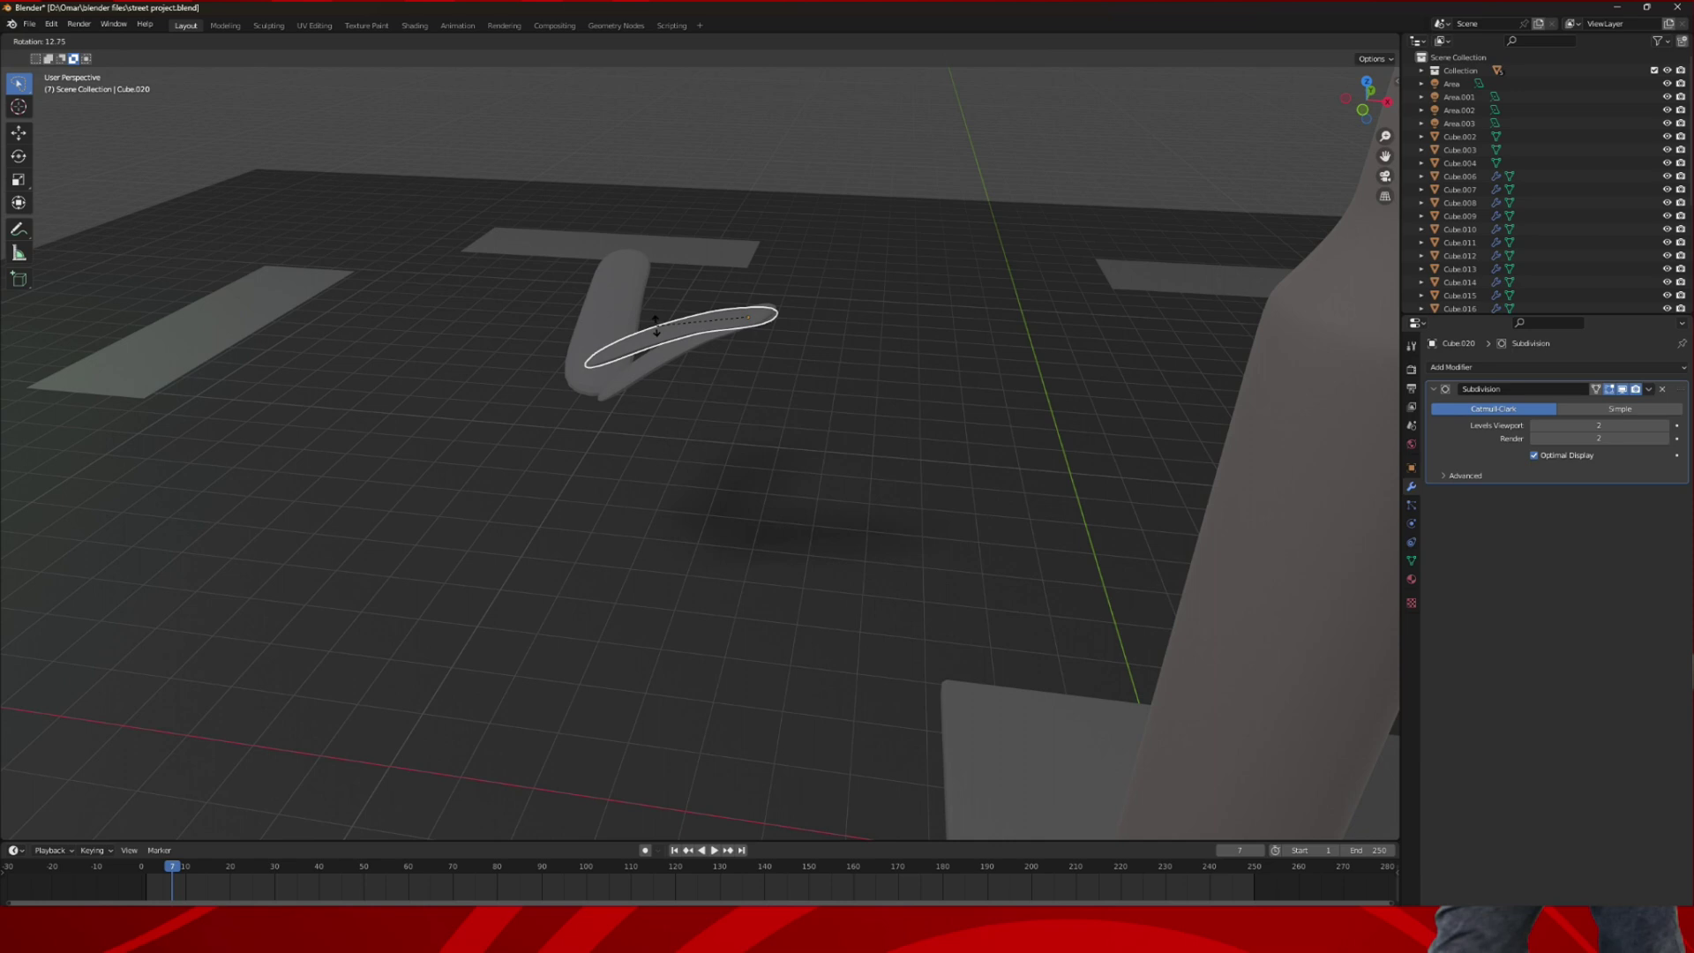
type("z")
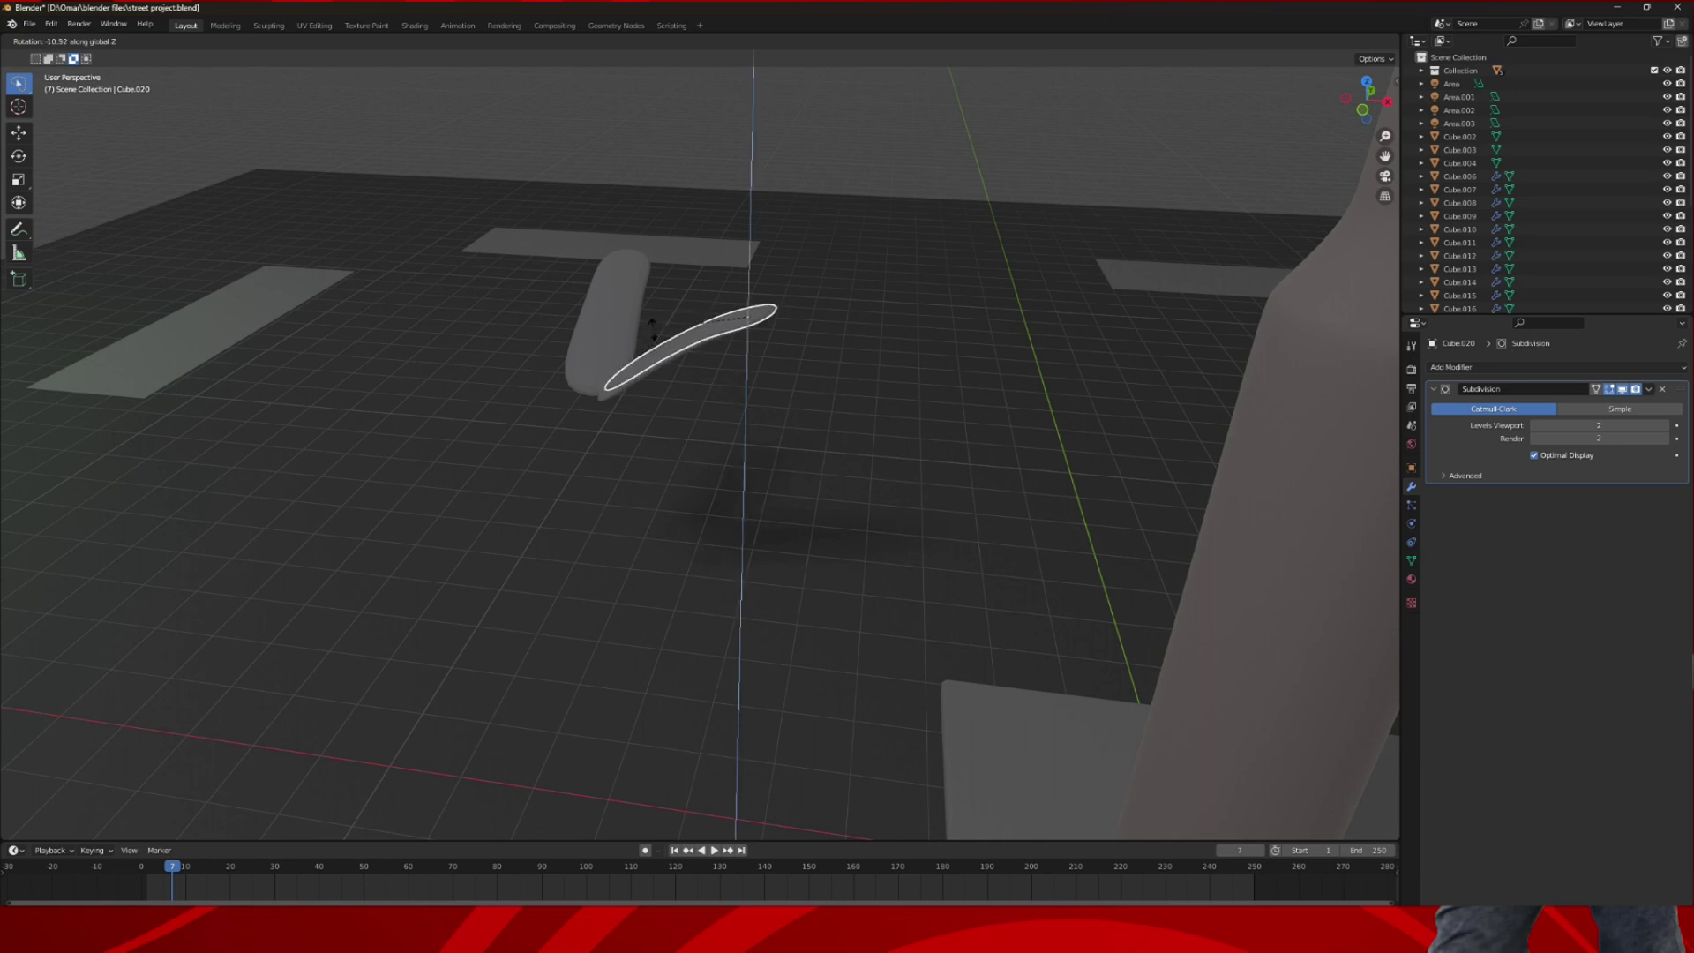
type("90")
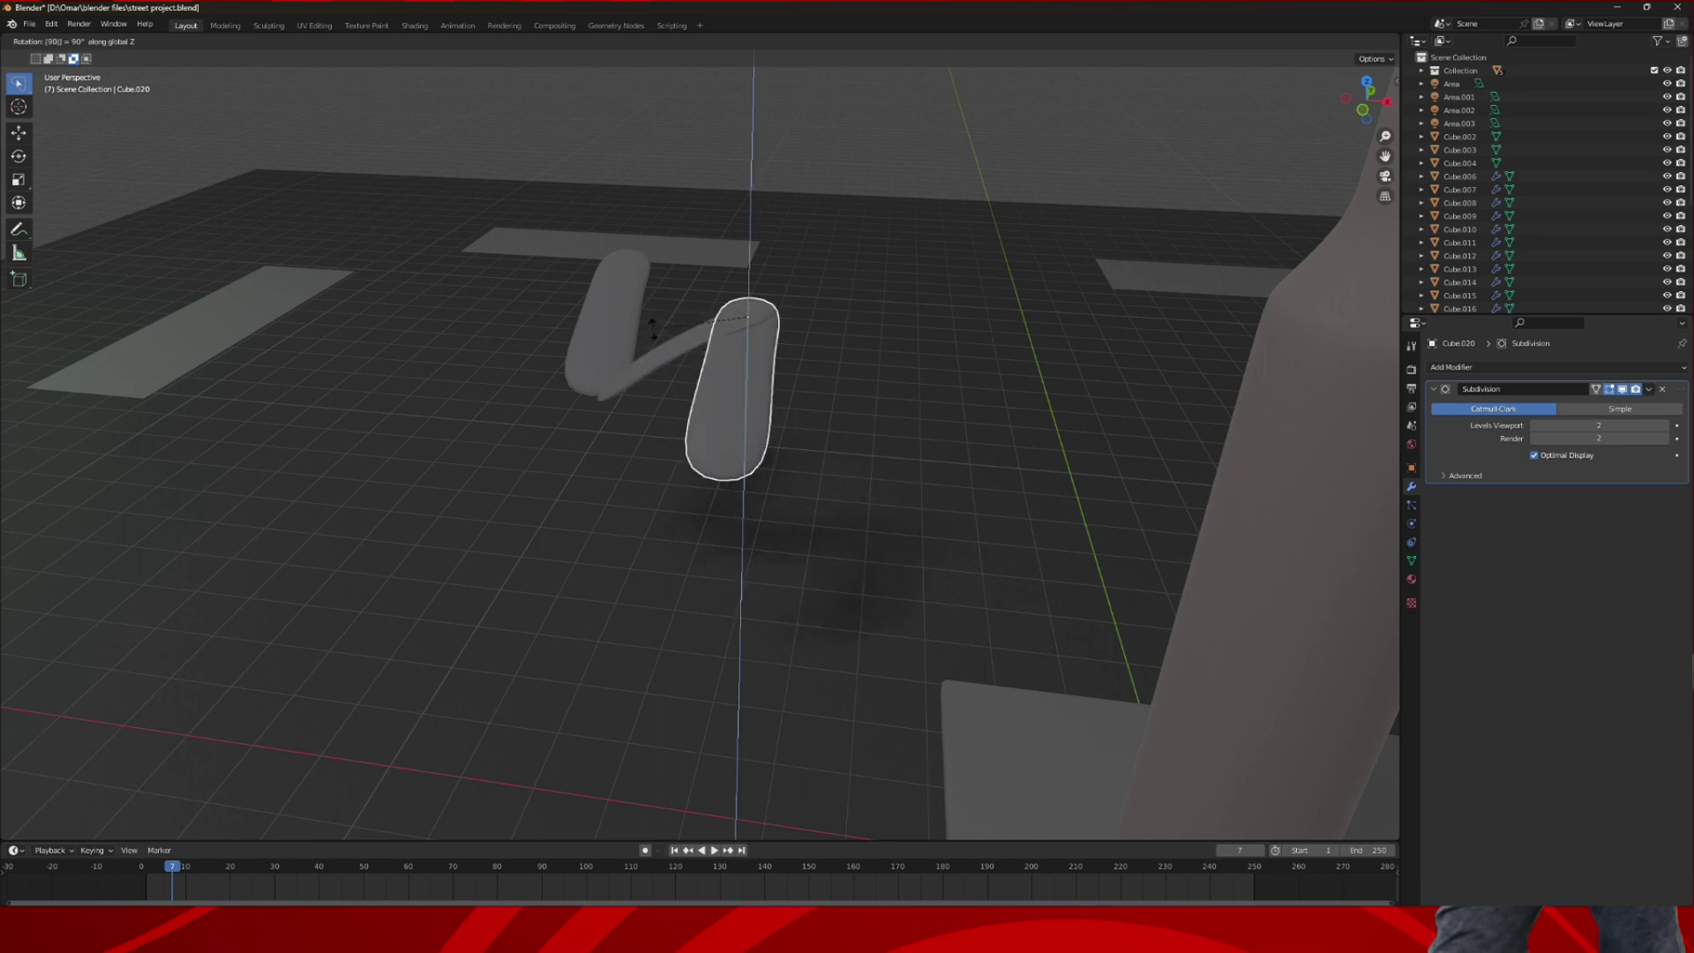
type("90180")
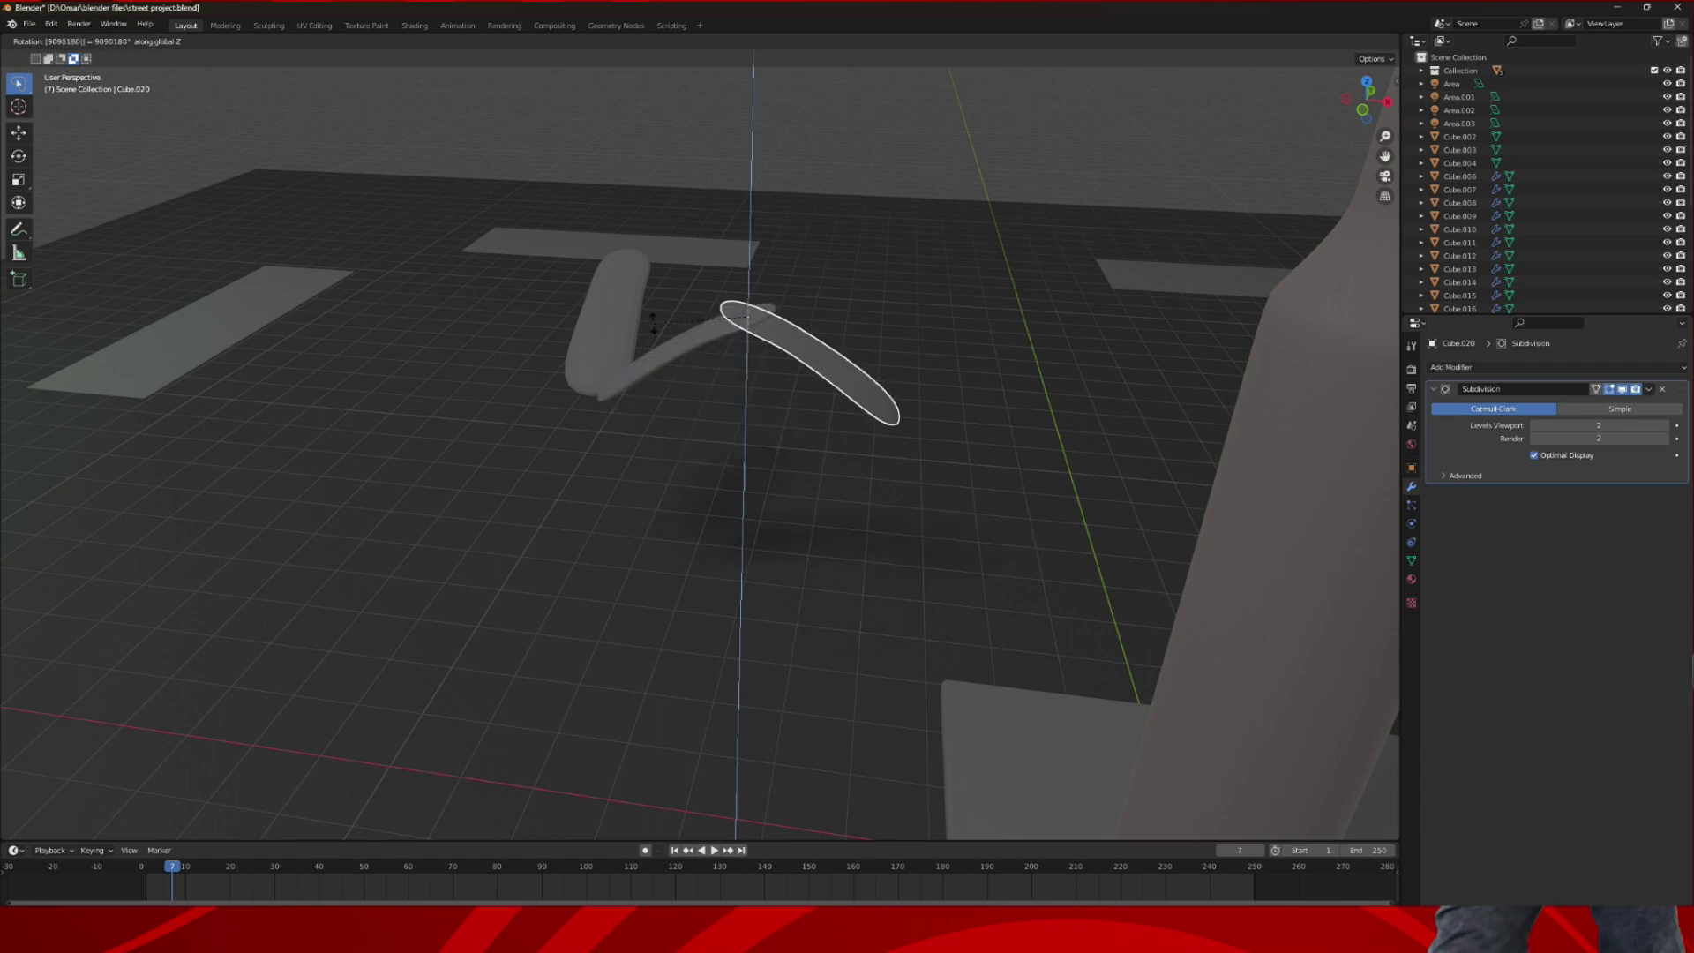
key("Return")
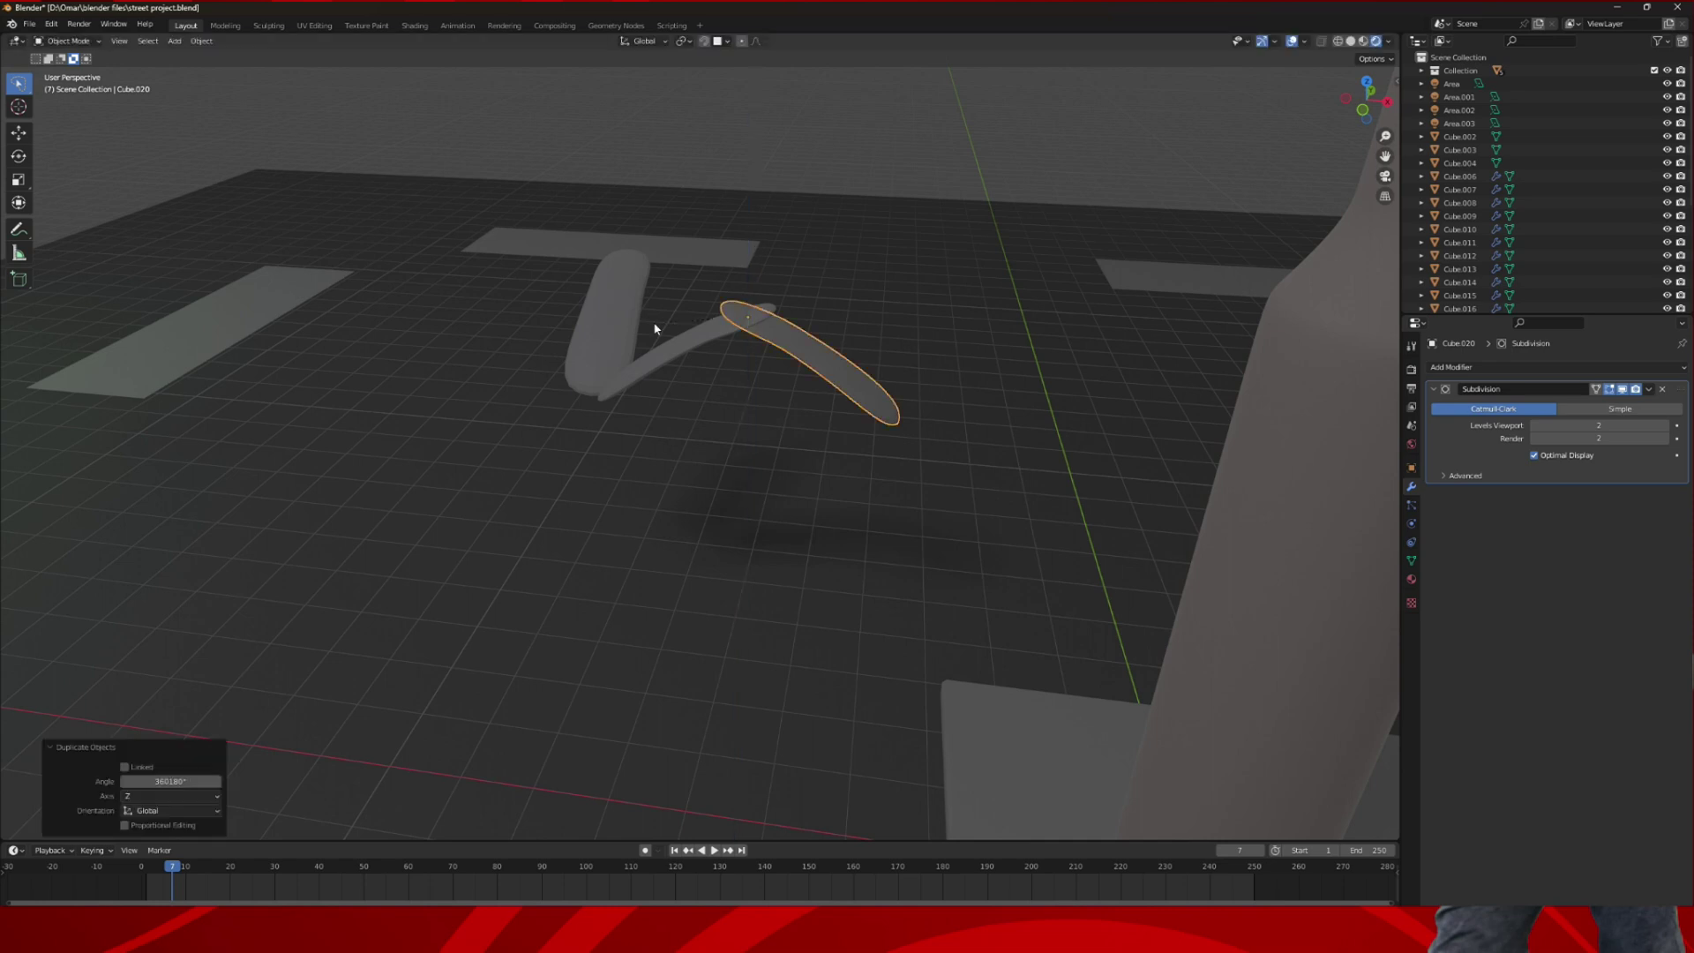
- In top view, move the rotated copy about 5 m along negative X to mirror the other side piece across the middle board
left_click(1367, 82)
key("shift+d")
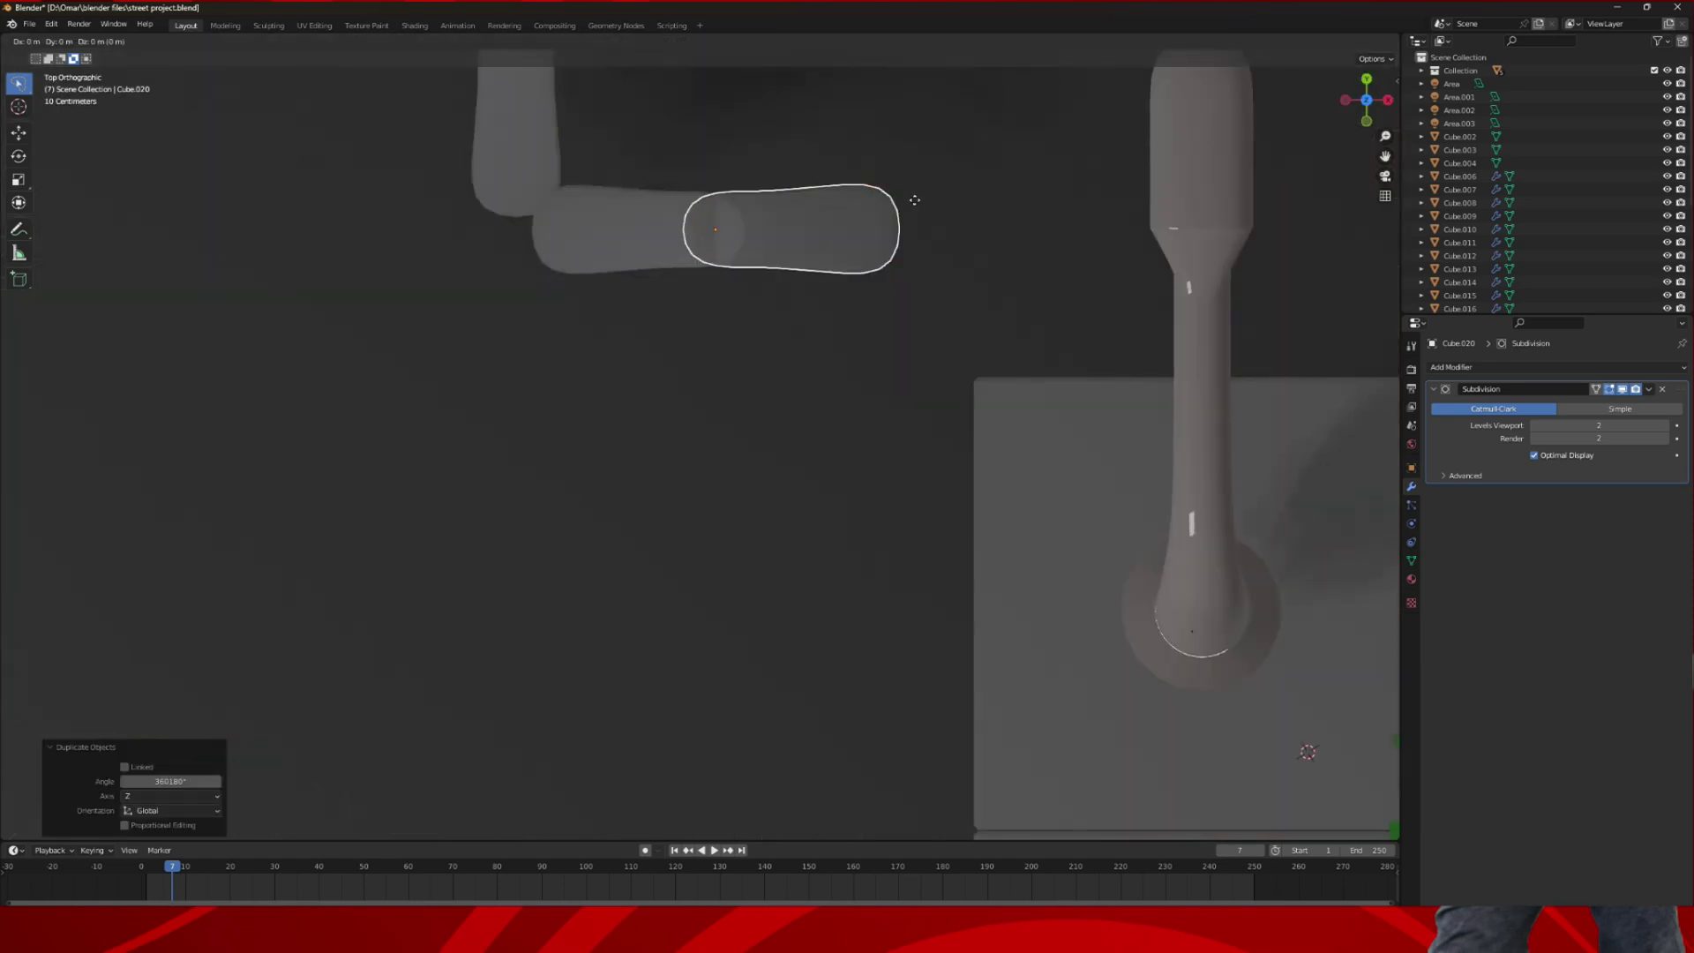
key("x")
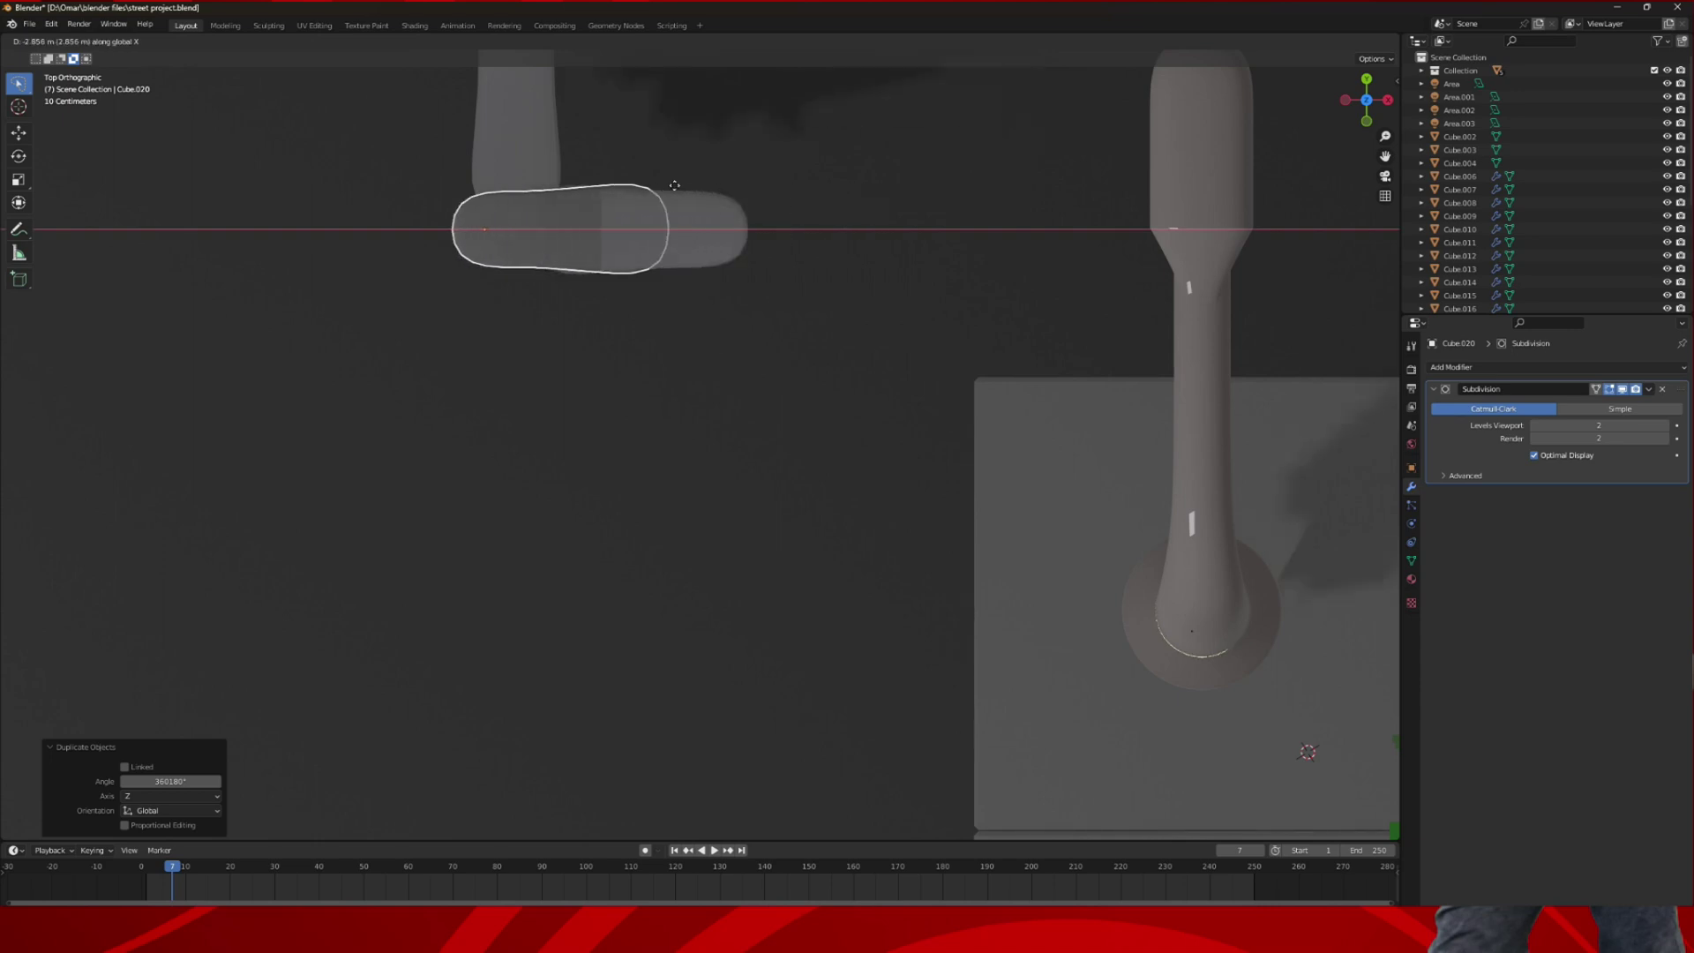
left_click(501, 194)
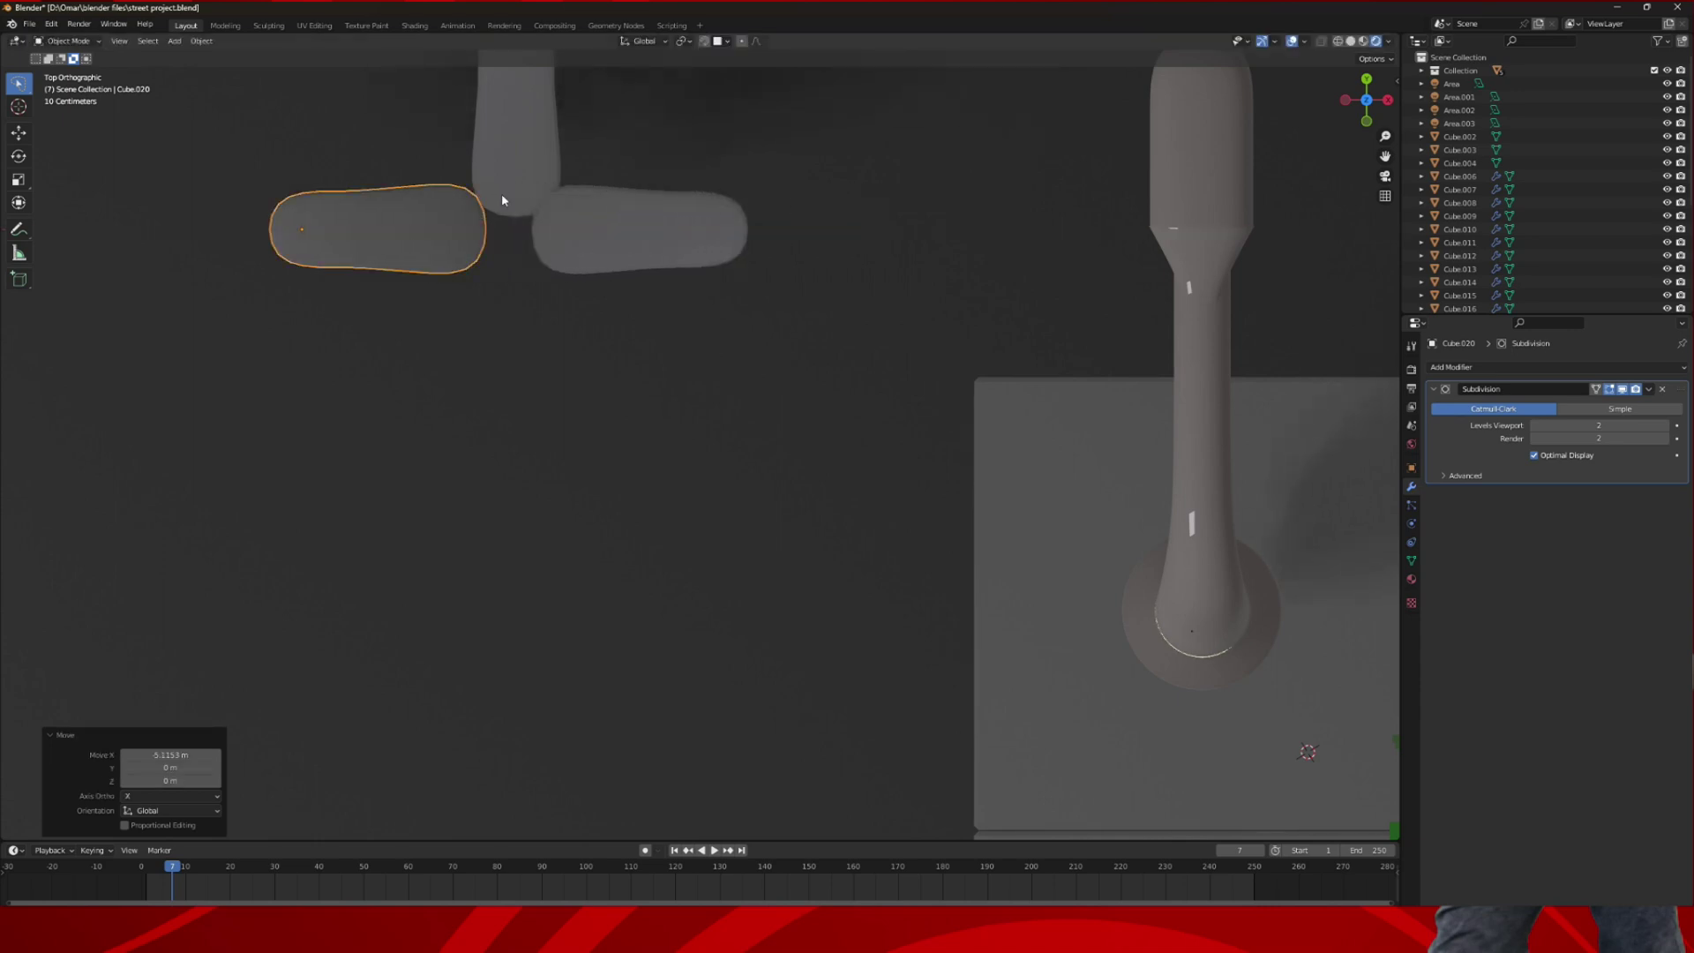
key("shift+d")
key("x")
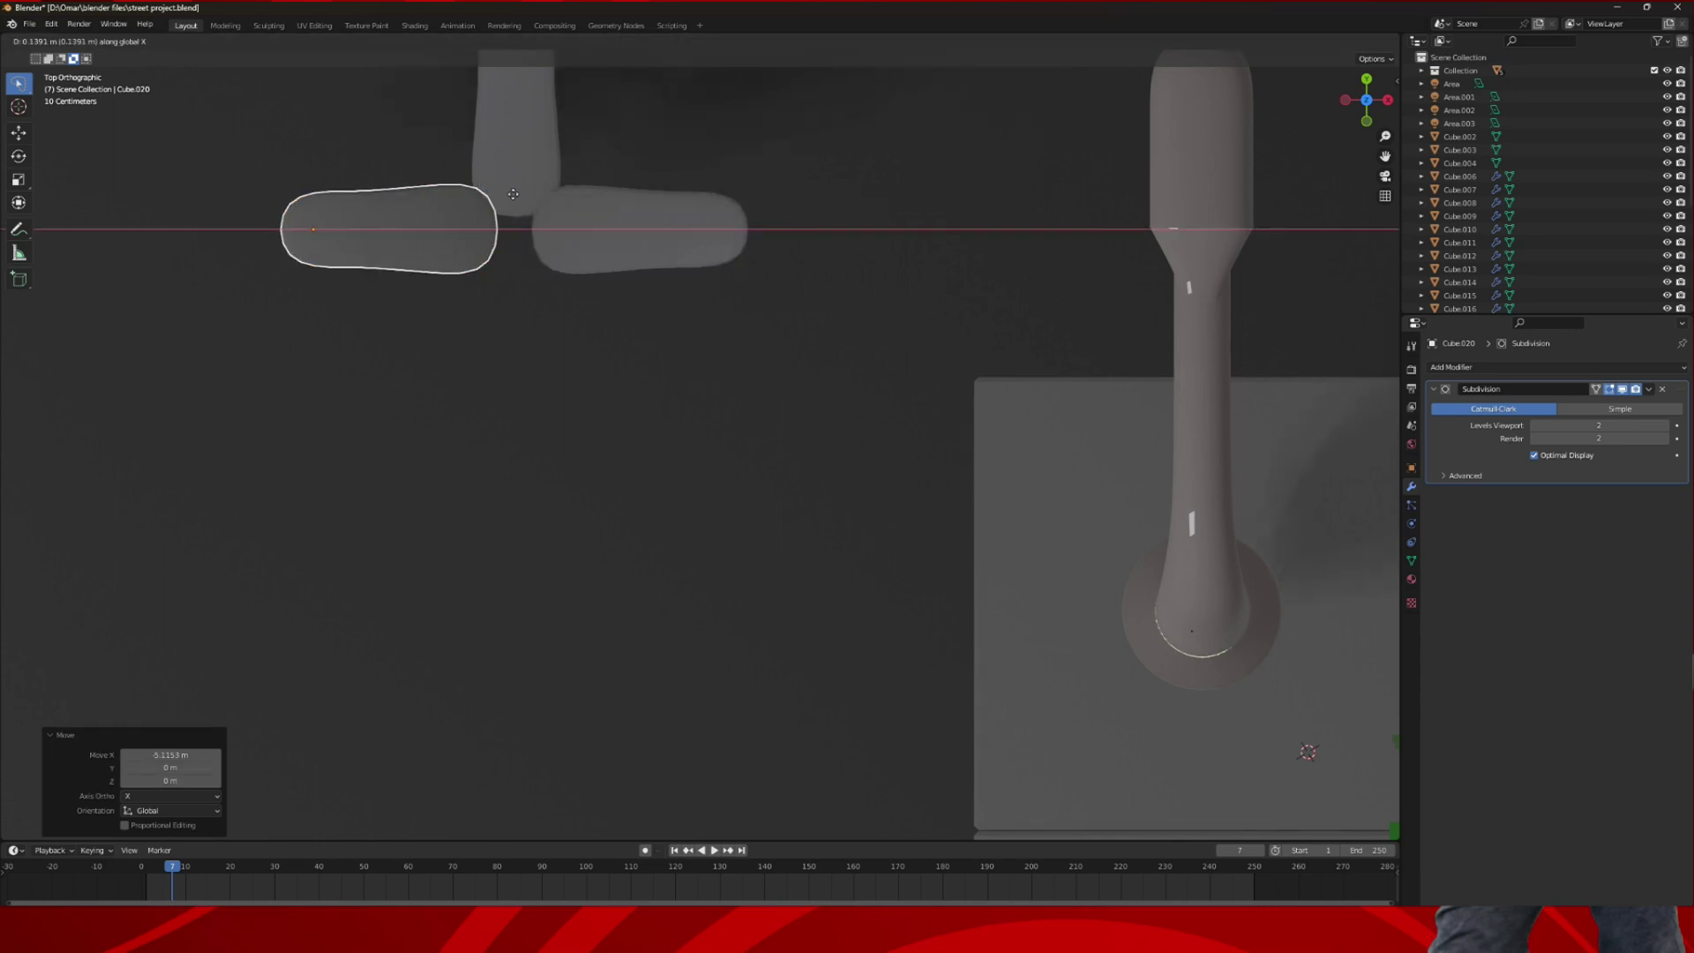
left_click(517, 196)
middle_click_drag(518, 197, 525, 116)
- Duplicate the middle board in place and rotate the copy 180° about the global Z axis
left_click(548, 190)
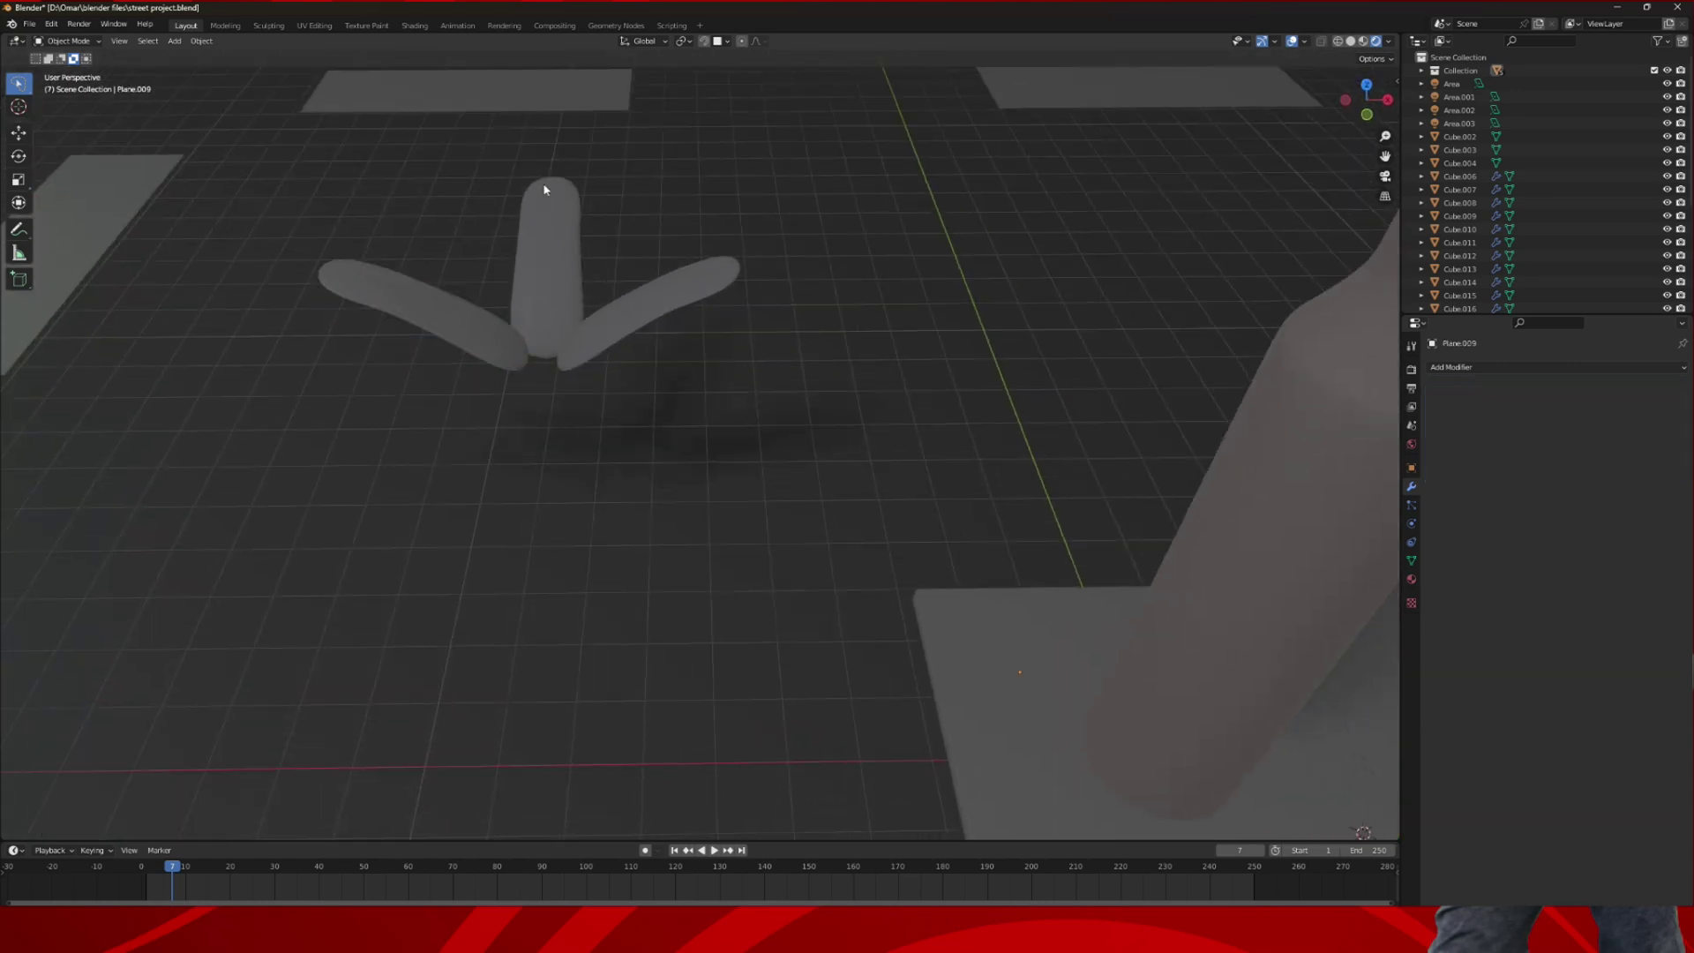
key("shift+d")
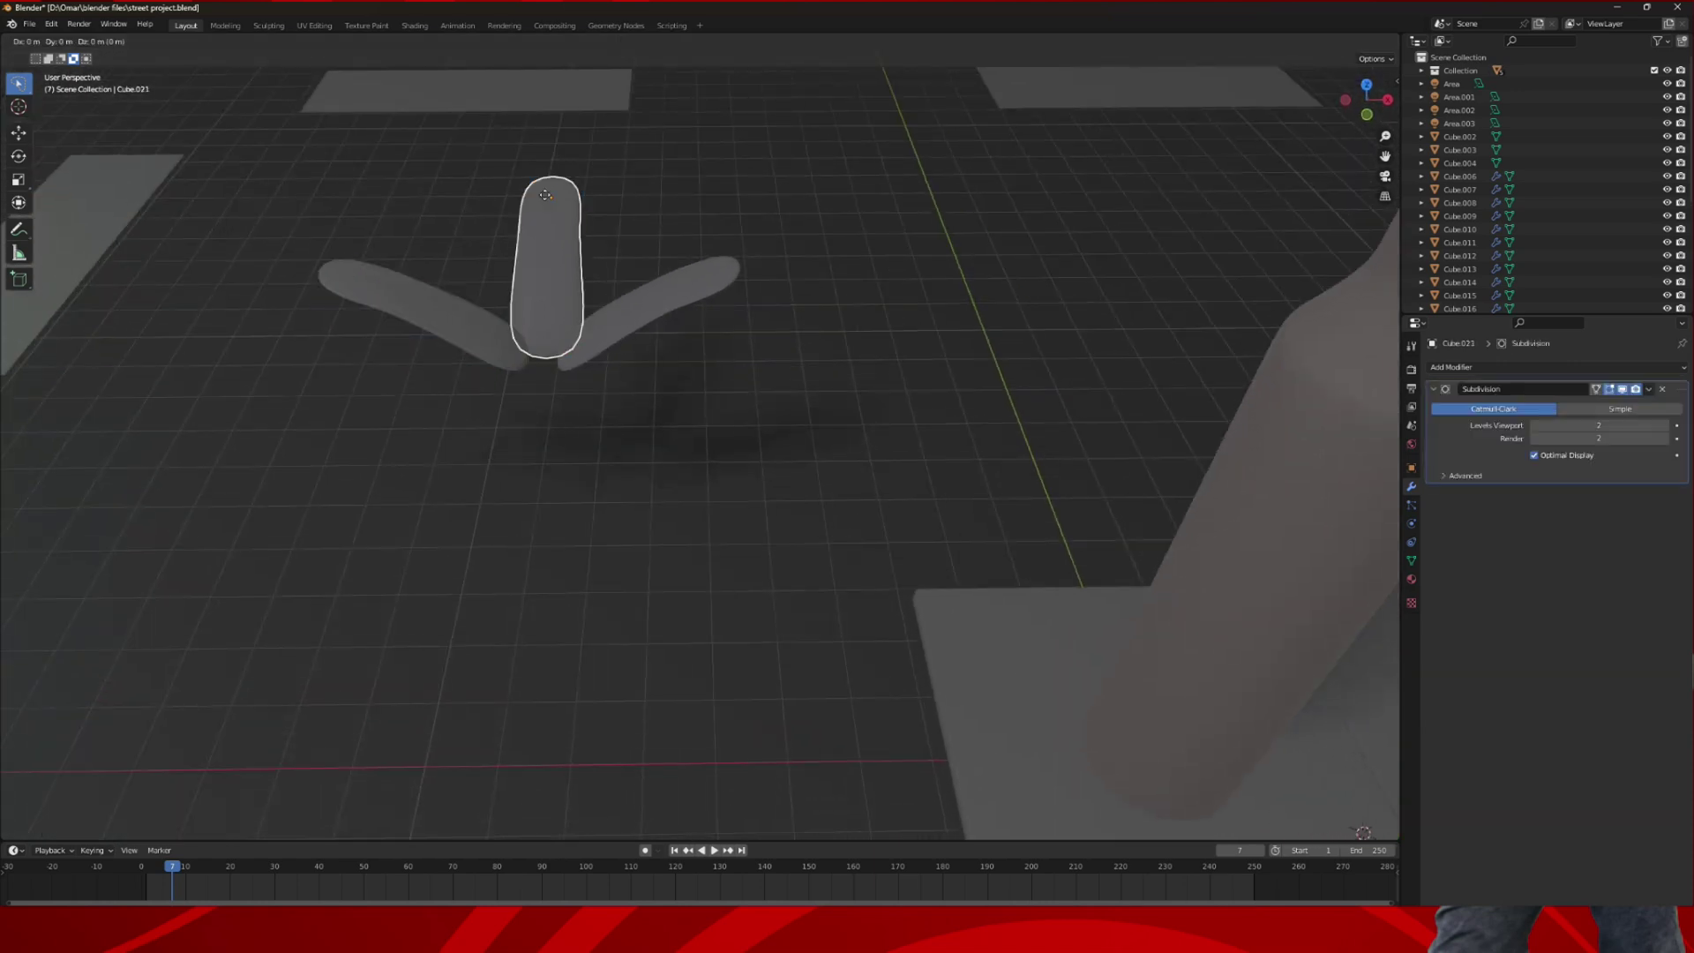
key("r")
key("z")
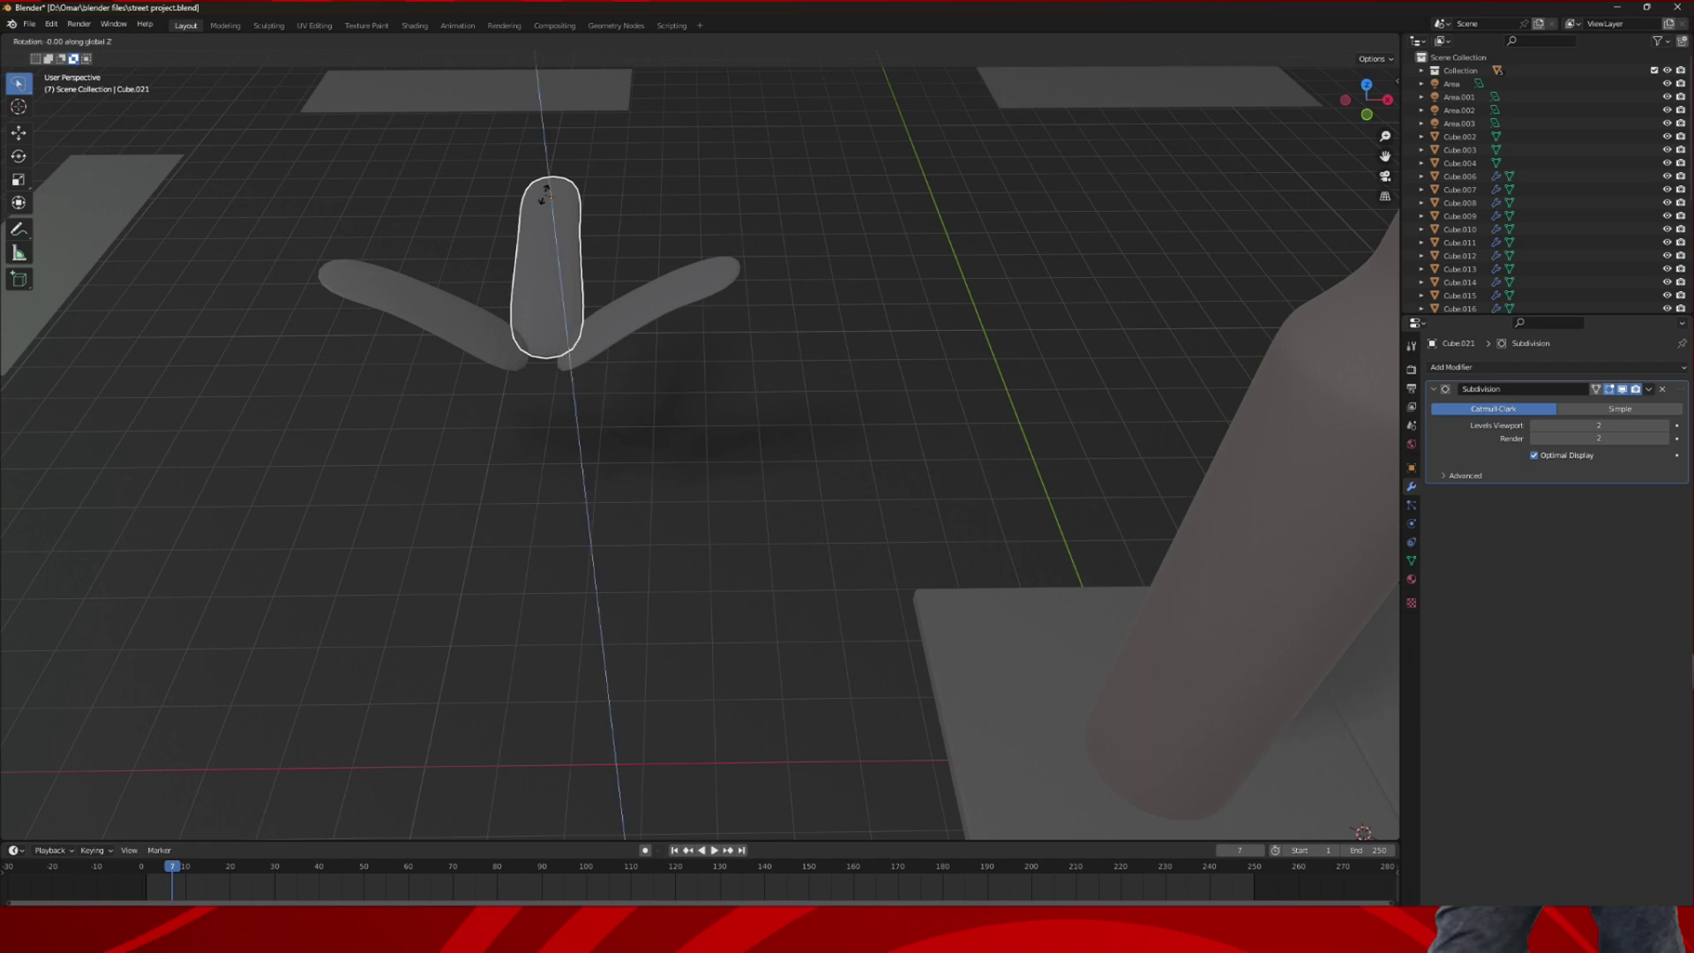
type("180")
key("Return")
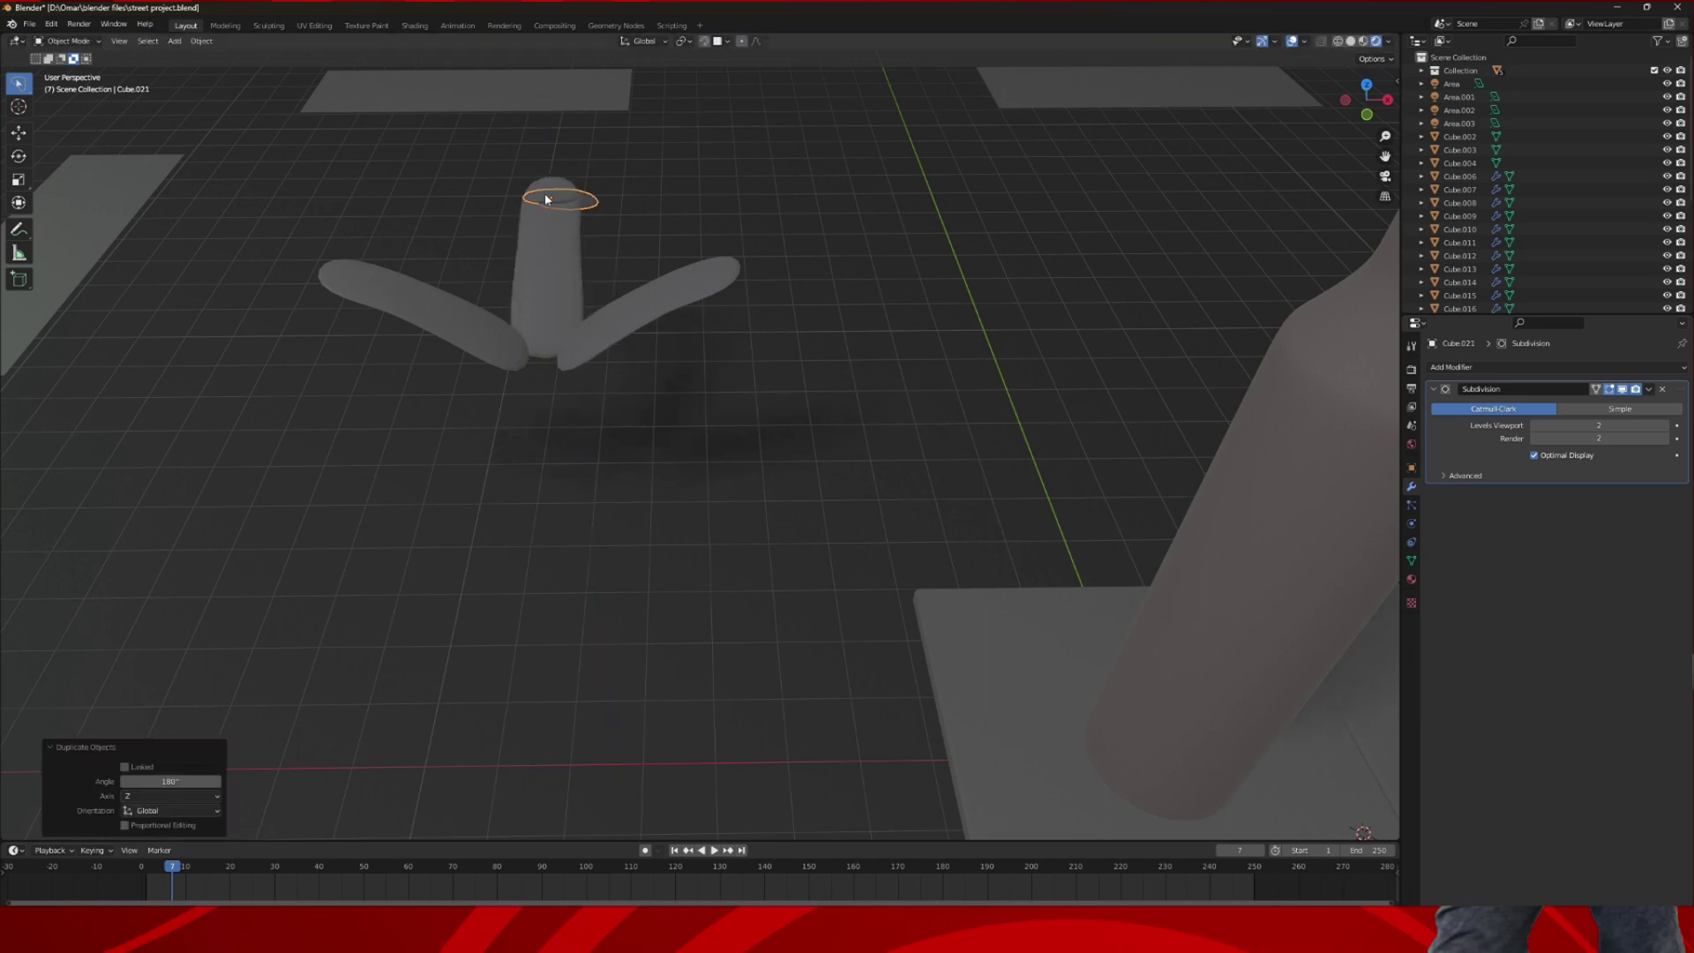
- In top view, duplicate the rotated board about 4.9 m along negative Y to complete the four-armed cross
left_click(1367, 114)
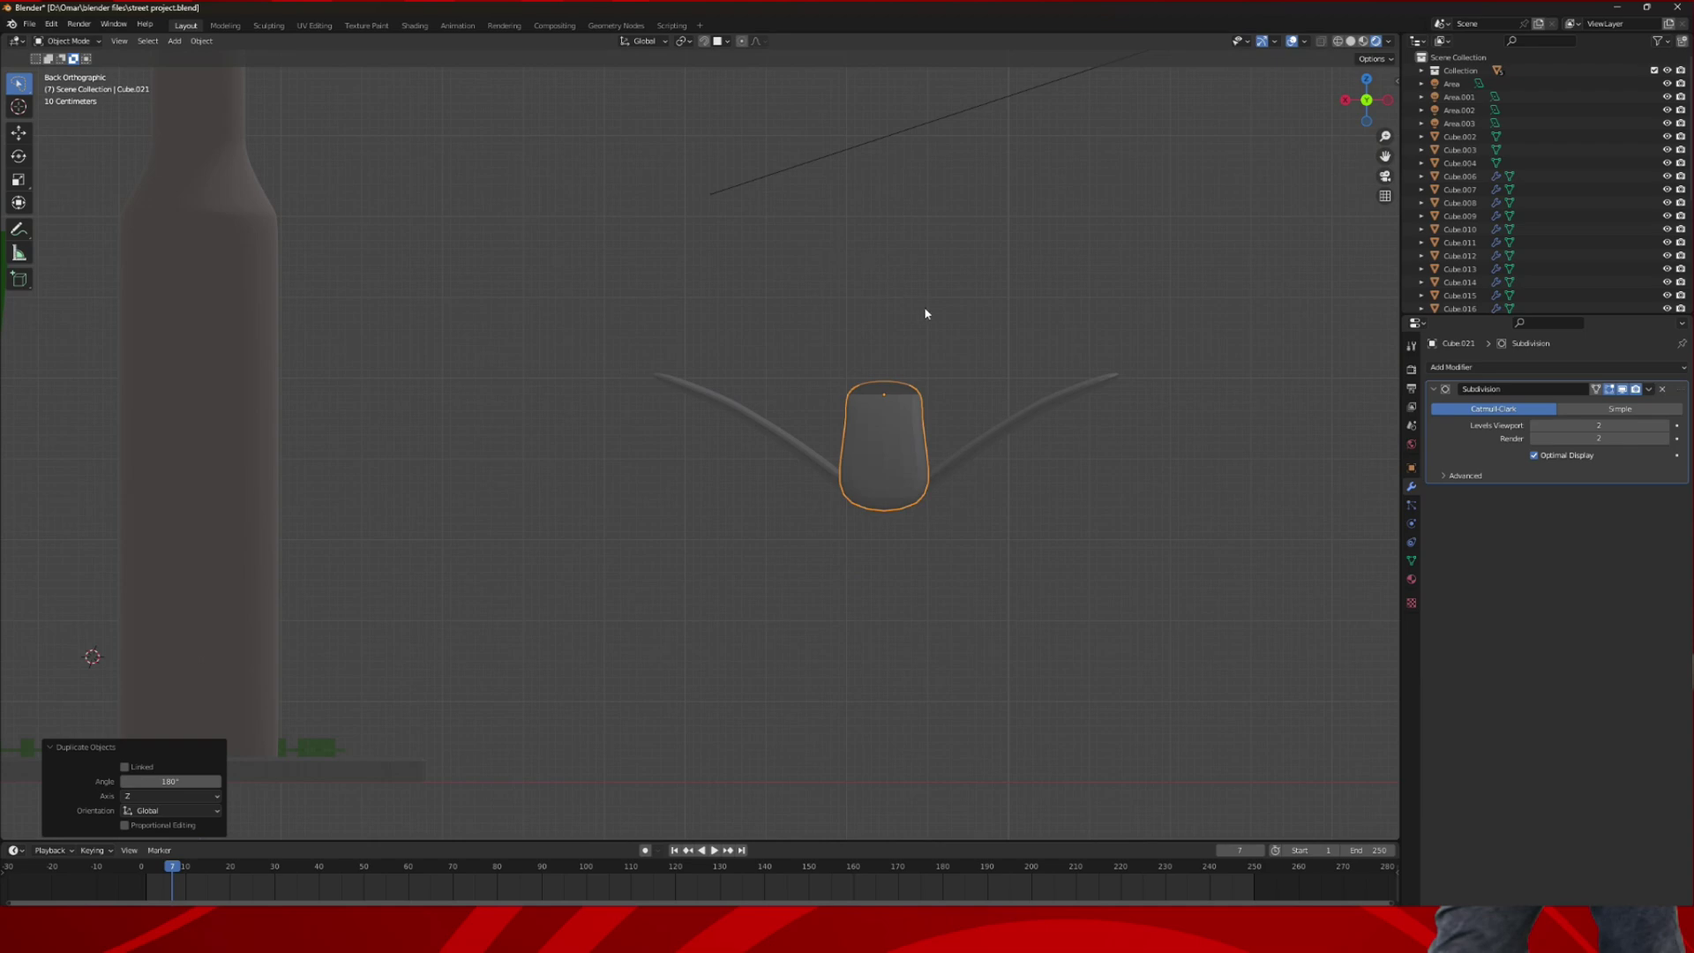
left_click(1367, 79)
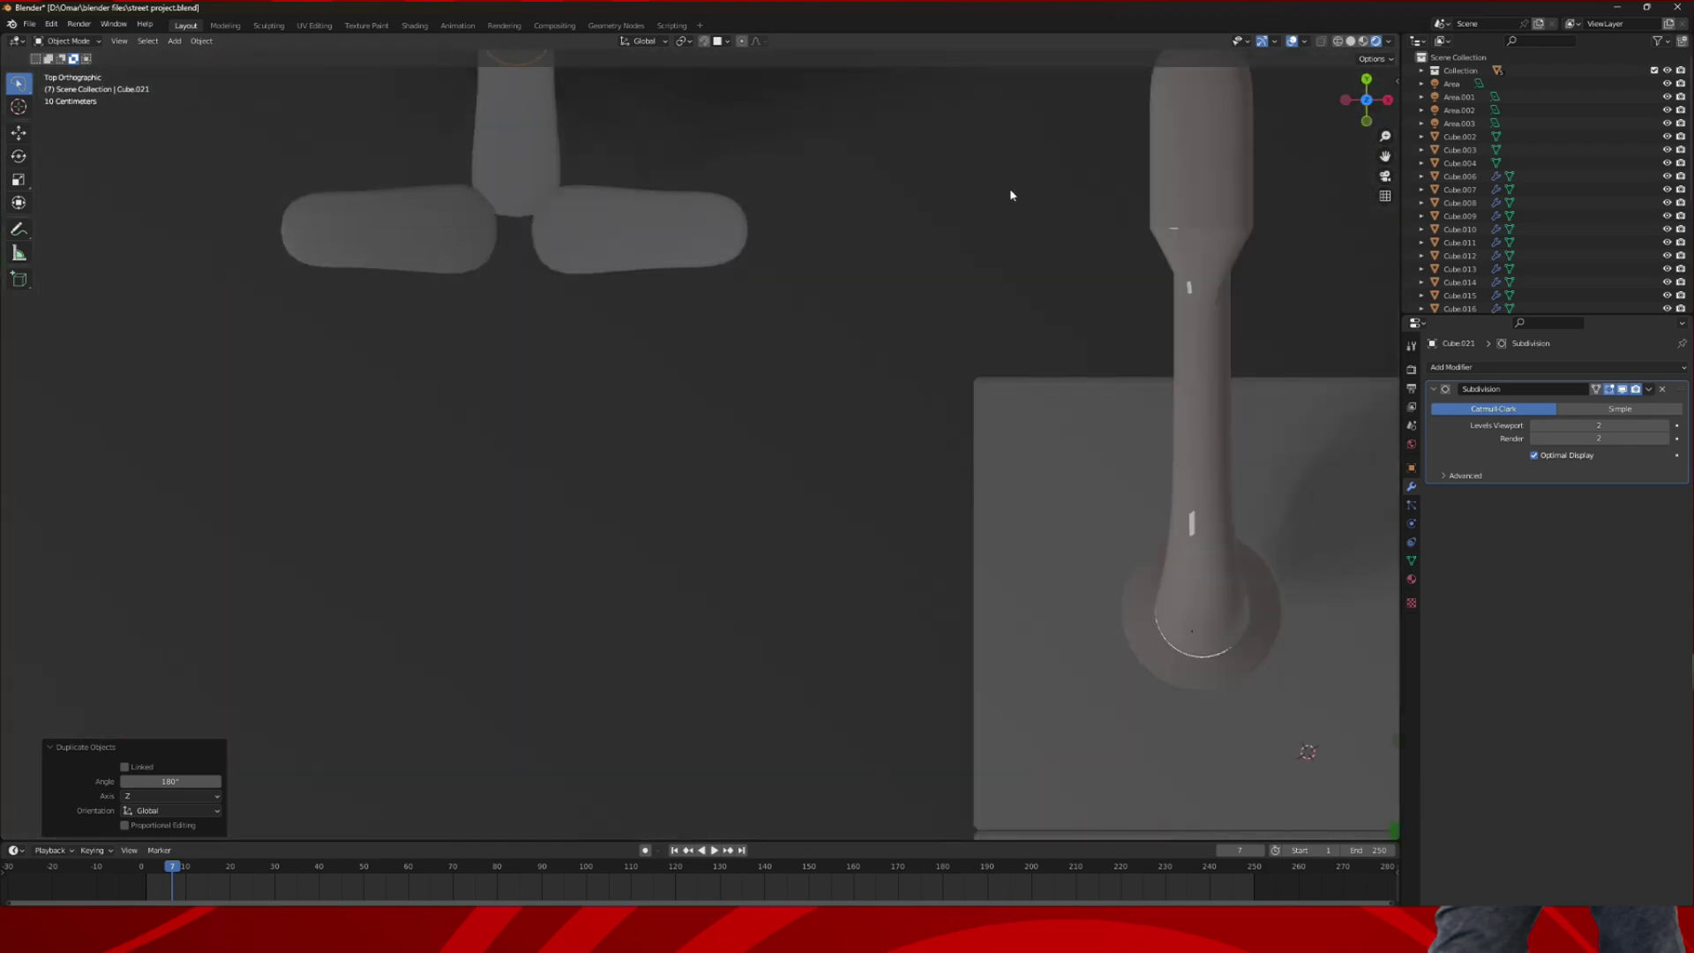
scroll(1012, 195, "down", 5)
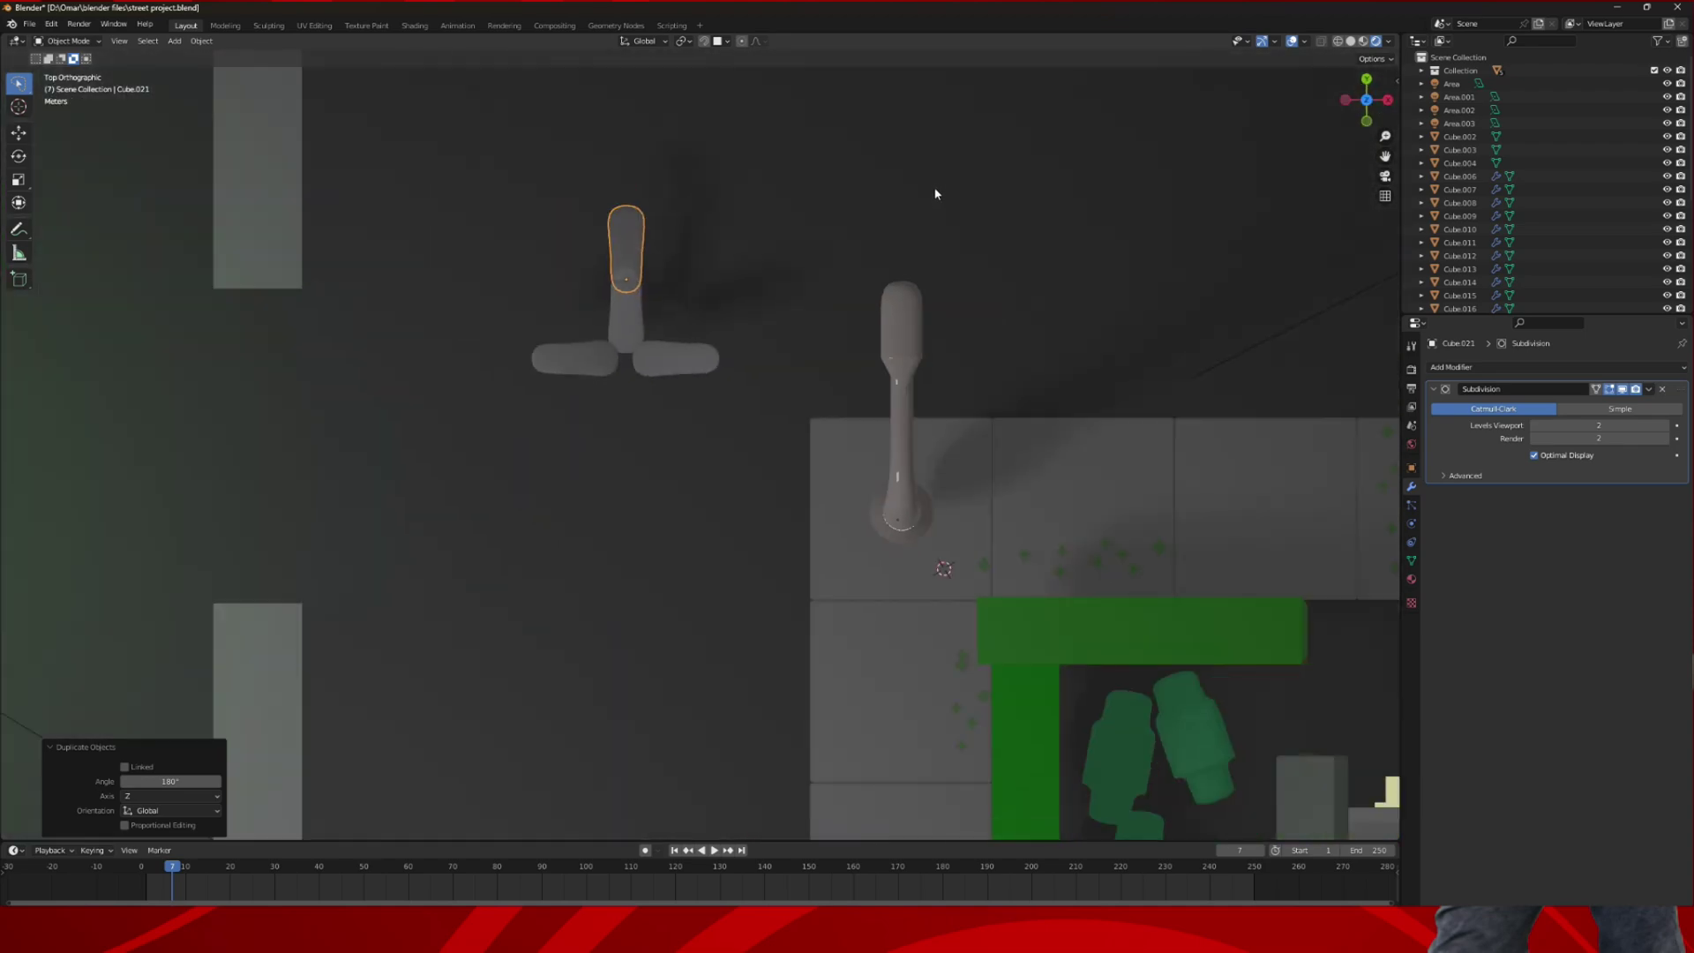
key("shift+d")
key("y")
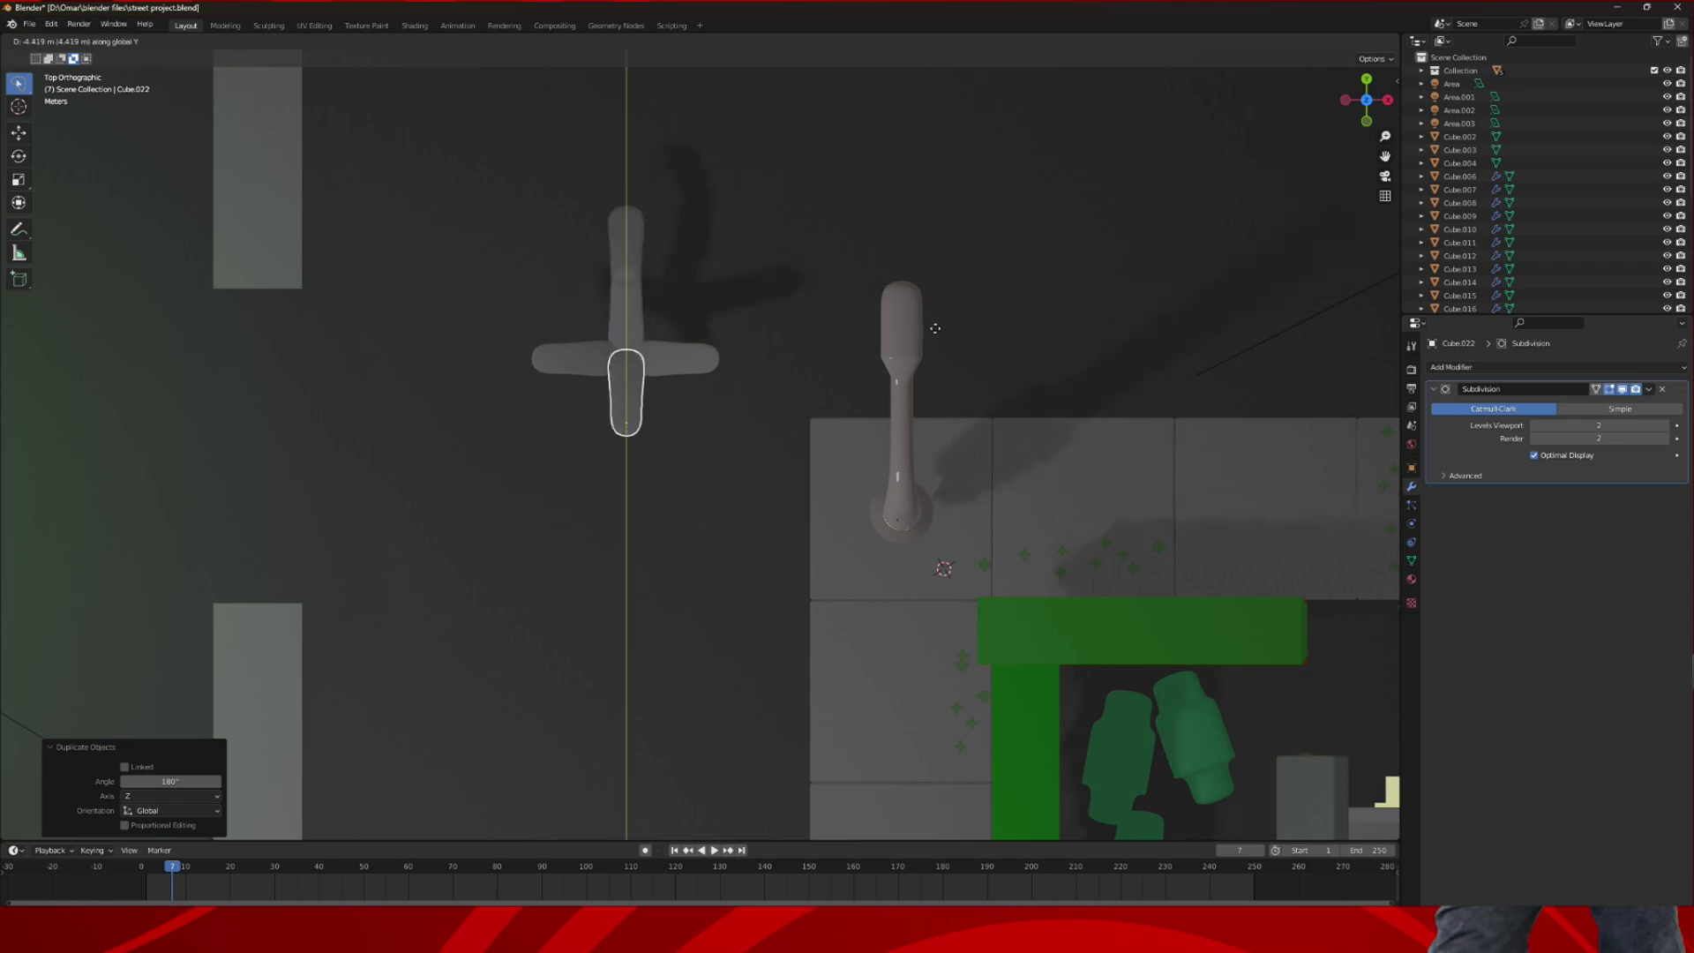
left_click(937, 335)
middle_click_drag(950, 330, 564, 381)
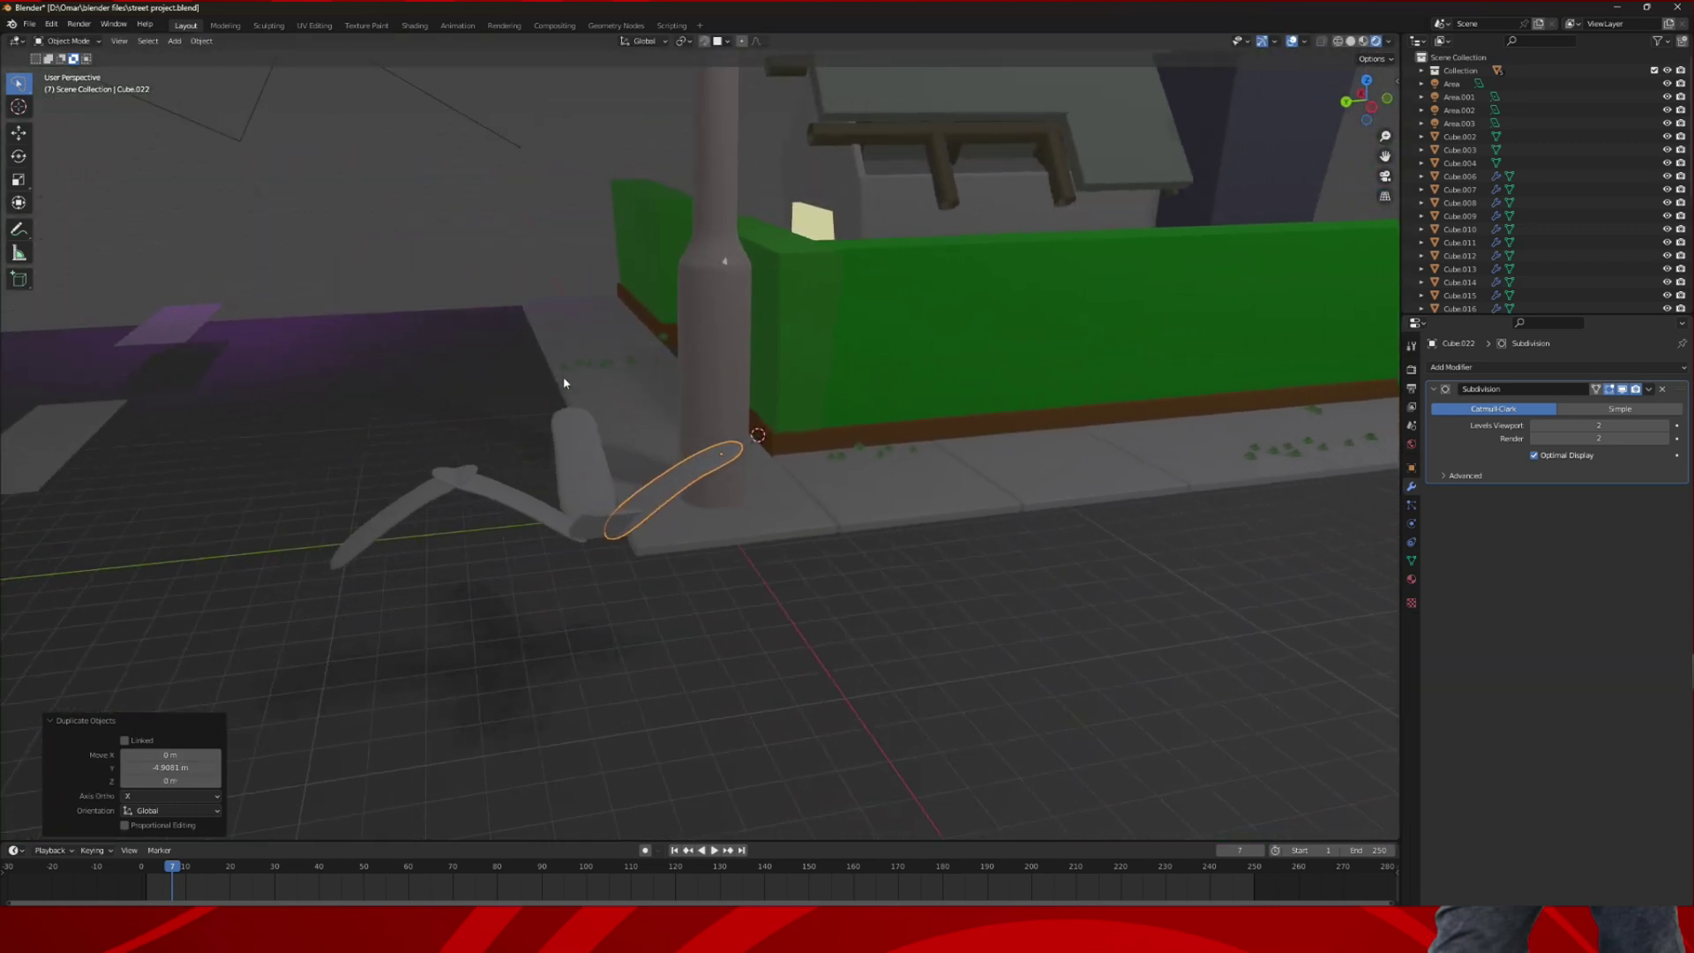
- Delete the leftover rotated board outside the four-armed cross
left_click(412, 519)
key("x")
left_click(362, 455)
- Select the four curved pieces and join them into a single plant object
left_click(578, 526)
left_click(597, 494, "shift")
left_click(672, 484, "shift")
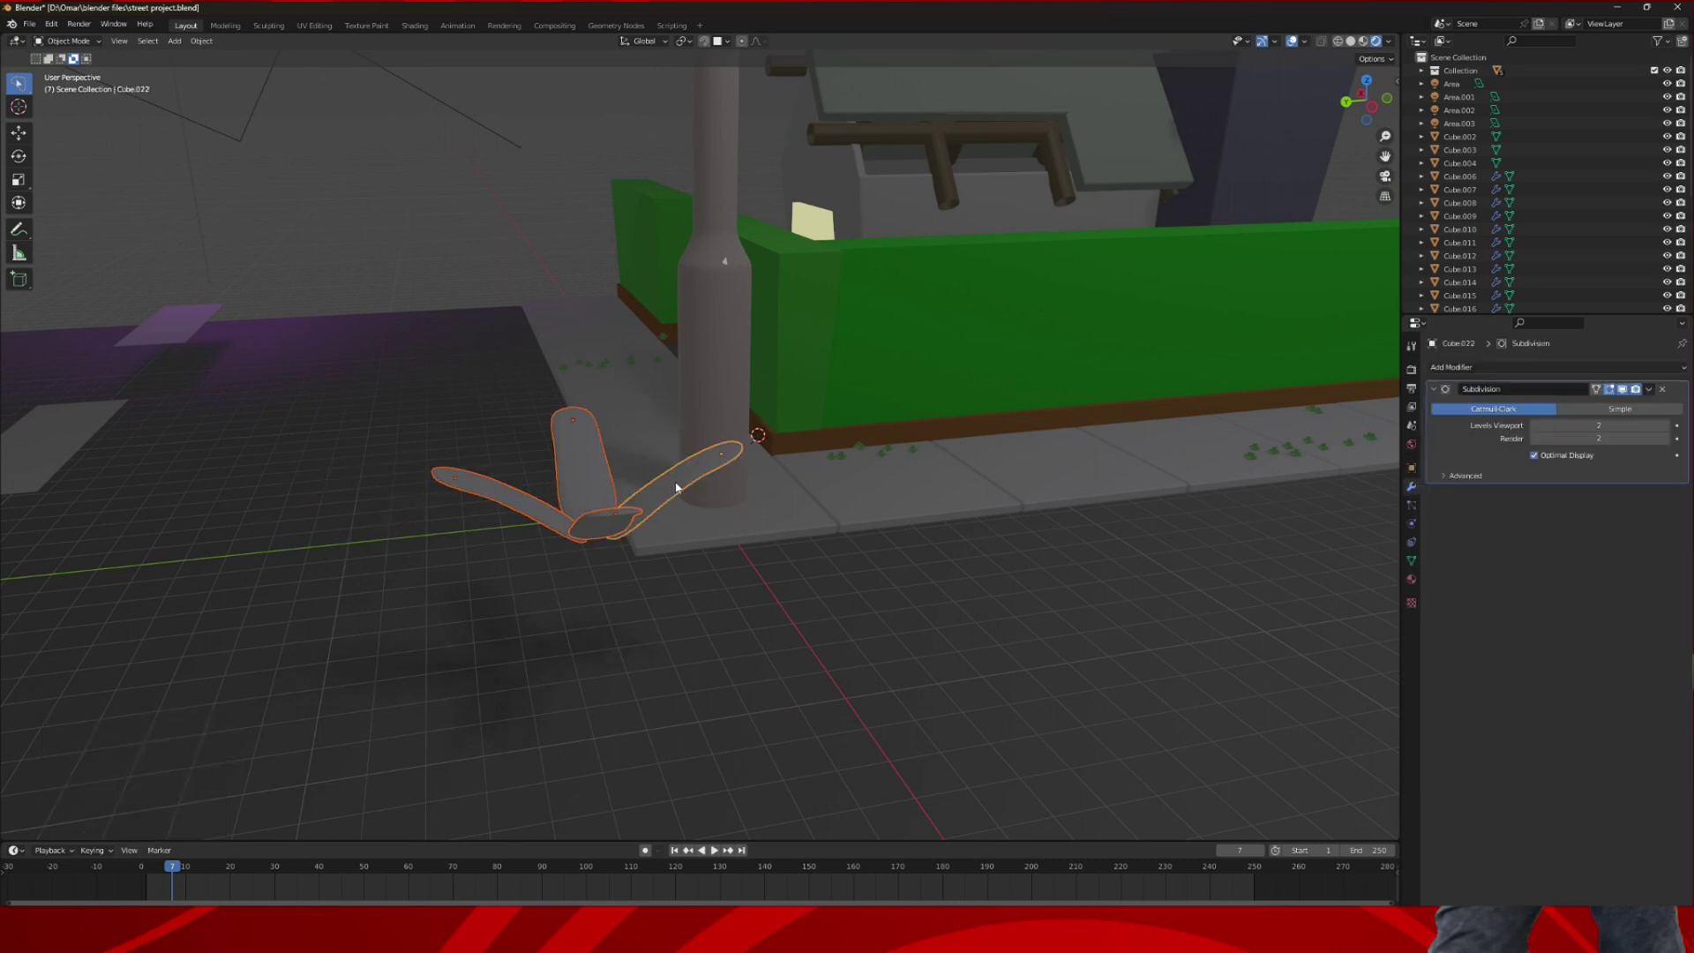
key("ctrl+j")
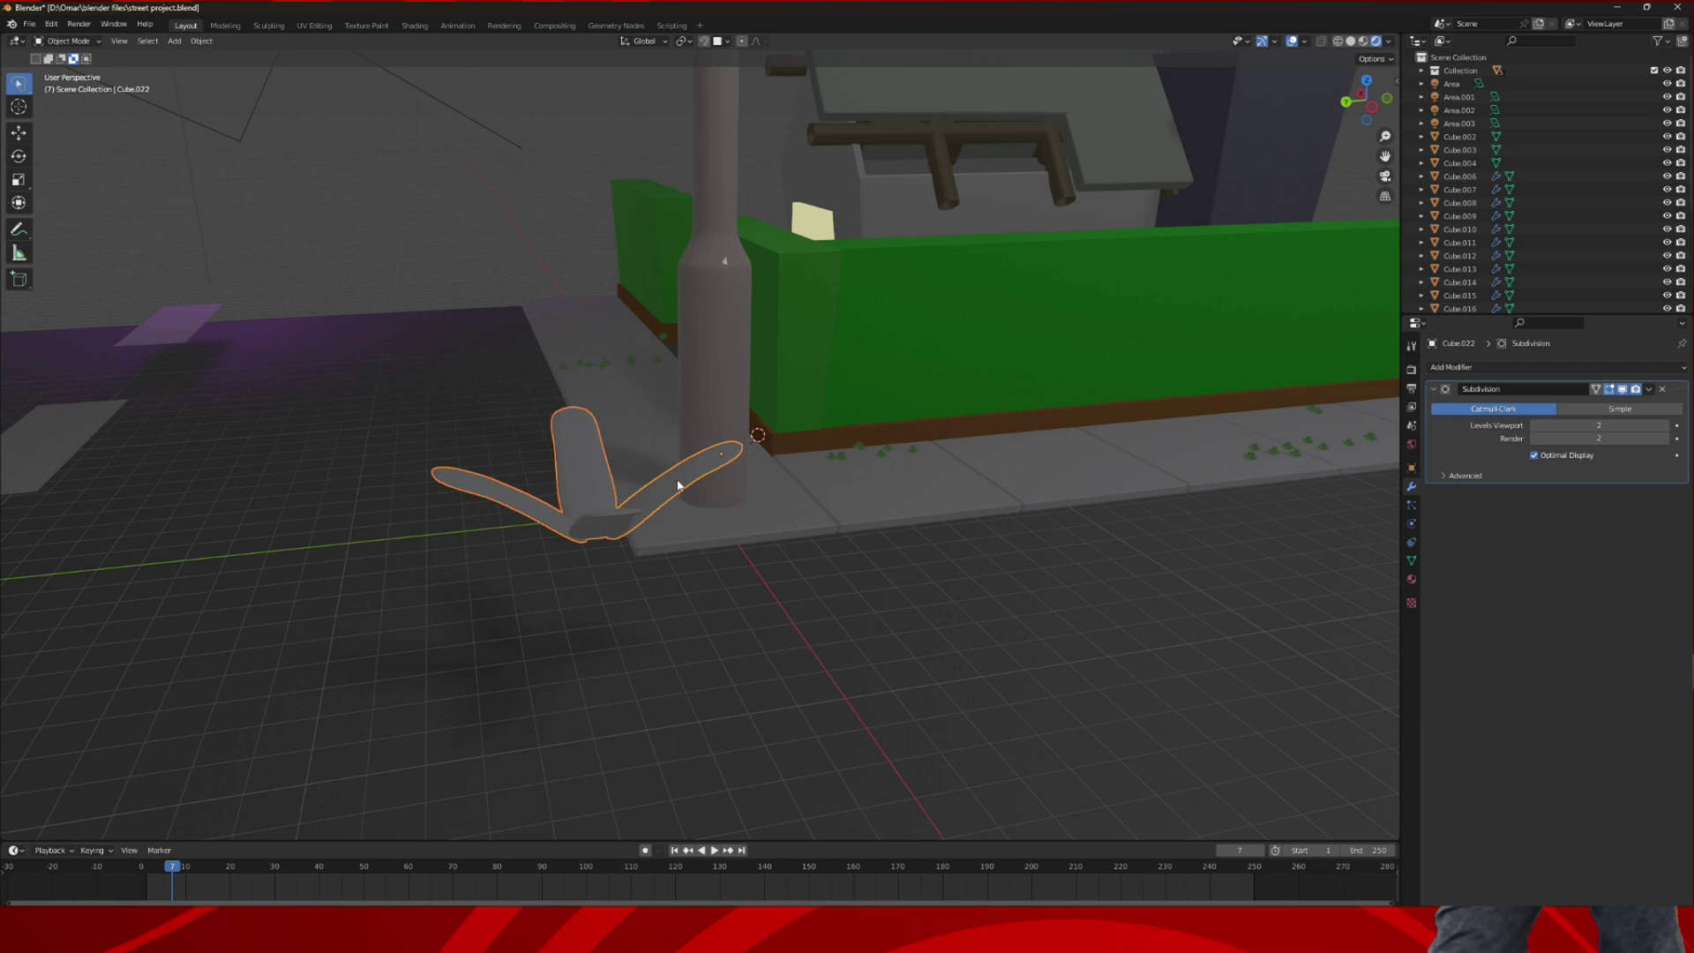
- Scale the joined plant uniformly to about 0.84
middle_click_drag(972, 348, 1042, 370)
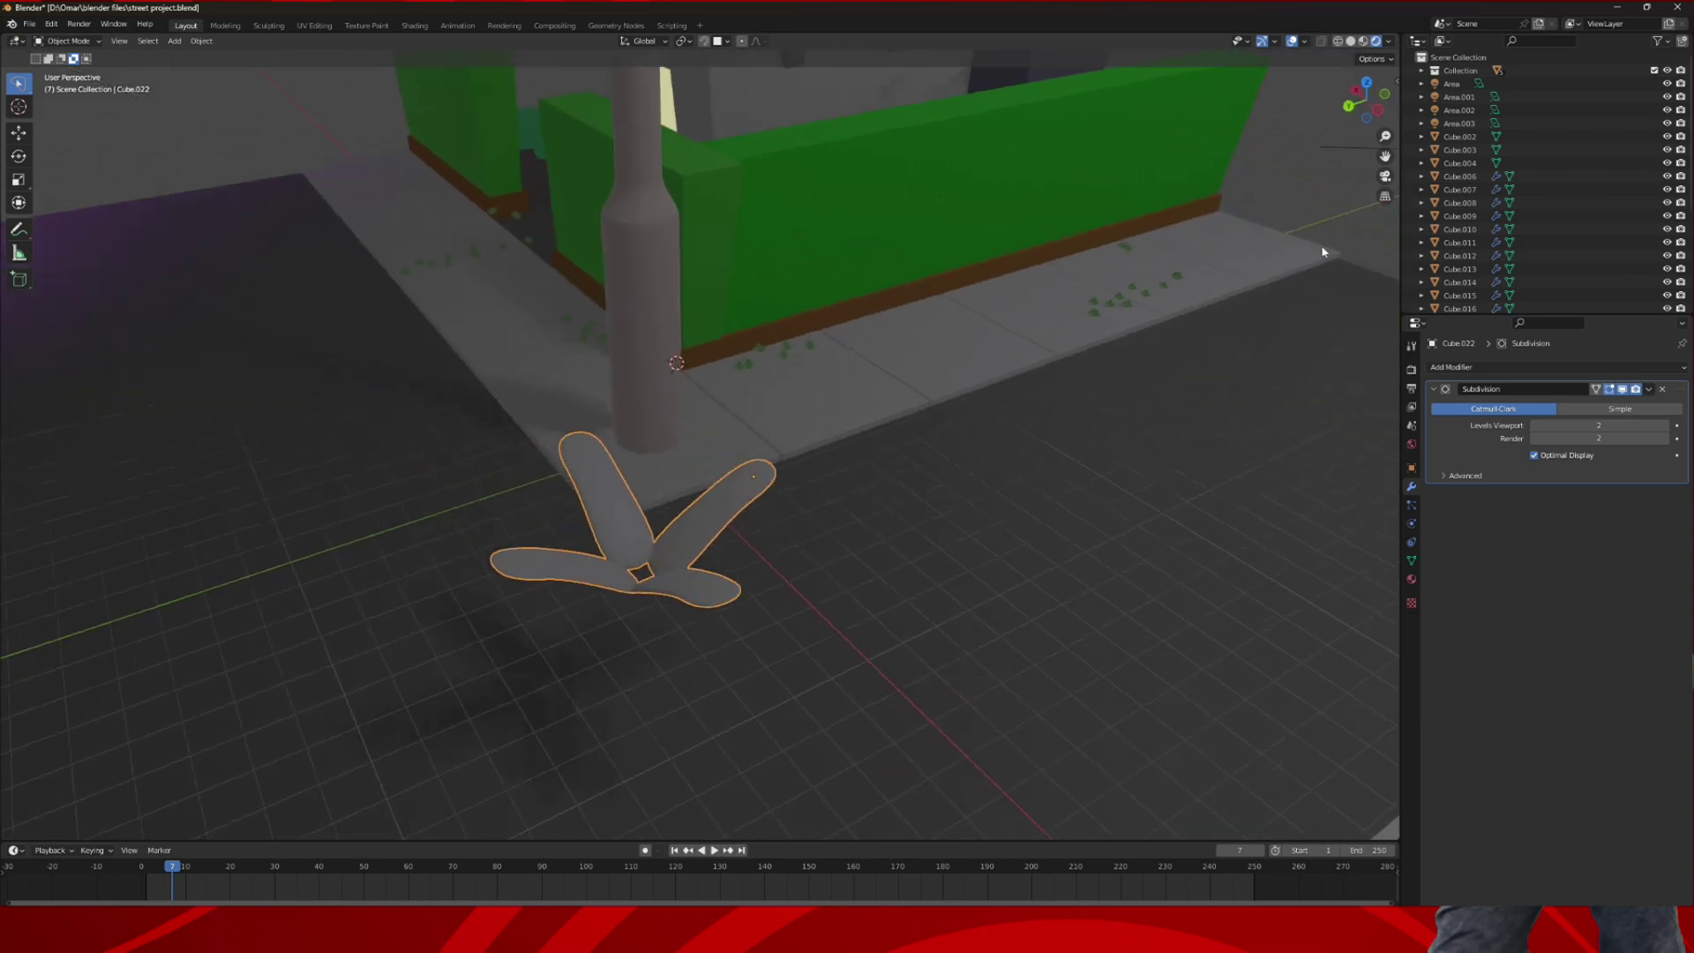
scroll(1437, 135, "down", 2)
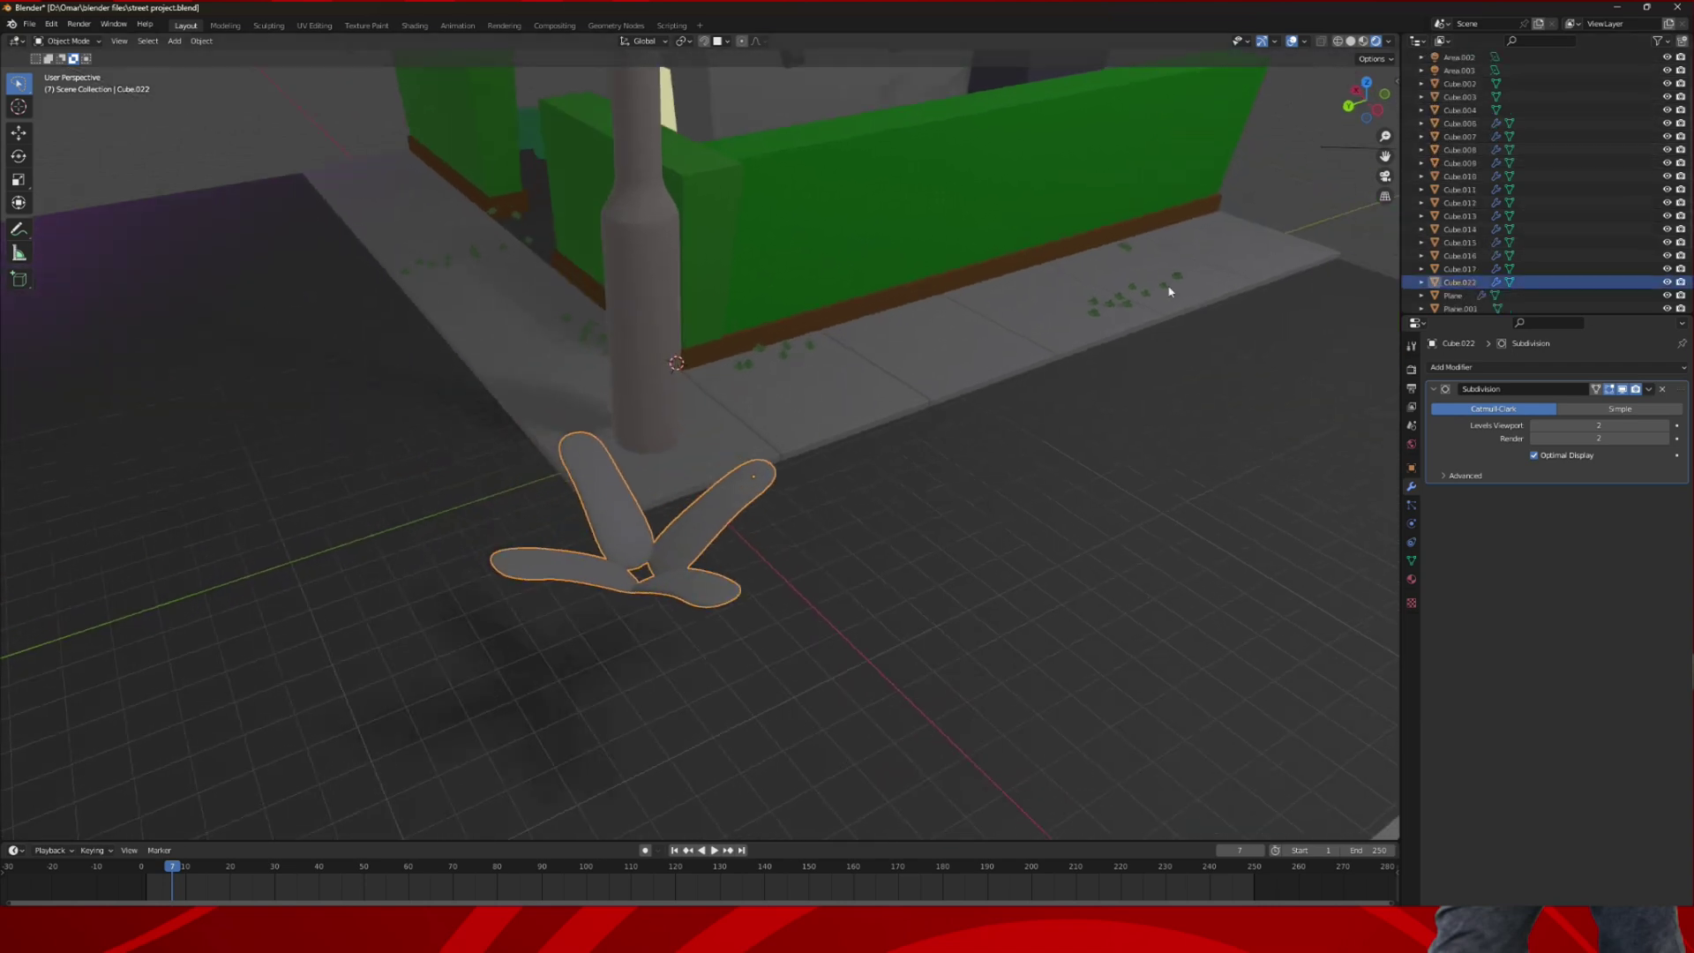
scroll(876, 432, "down", 3)
middle_click_drag(759, 466, 870, 488)
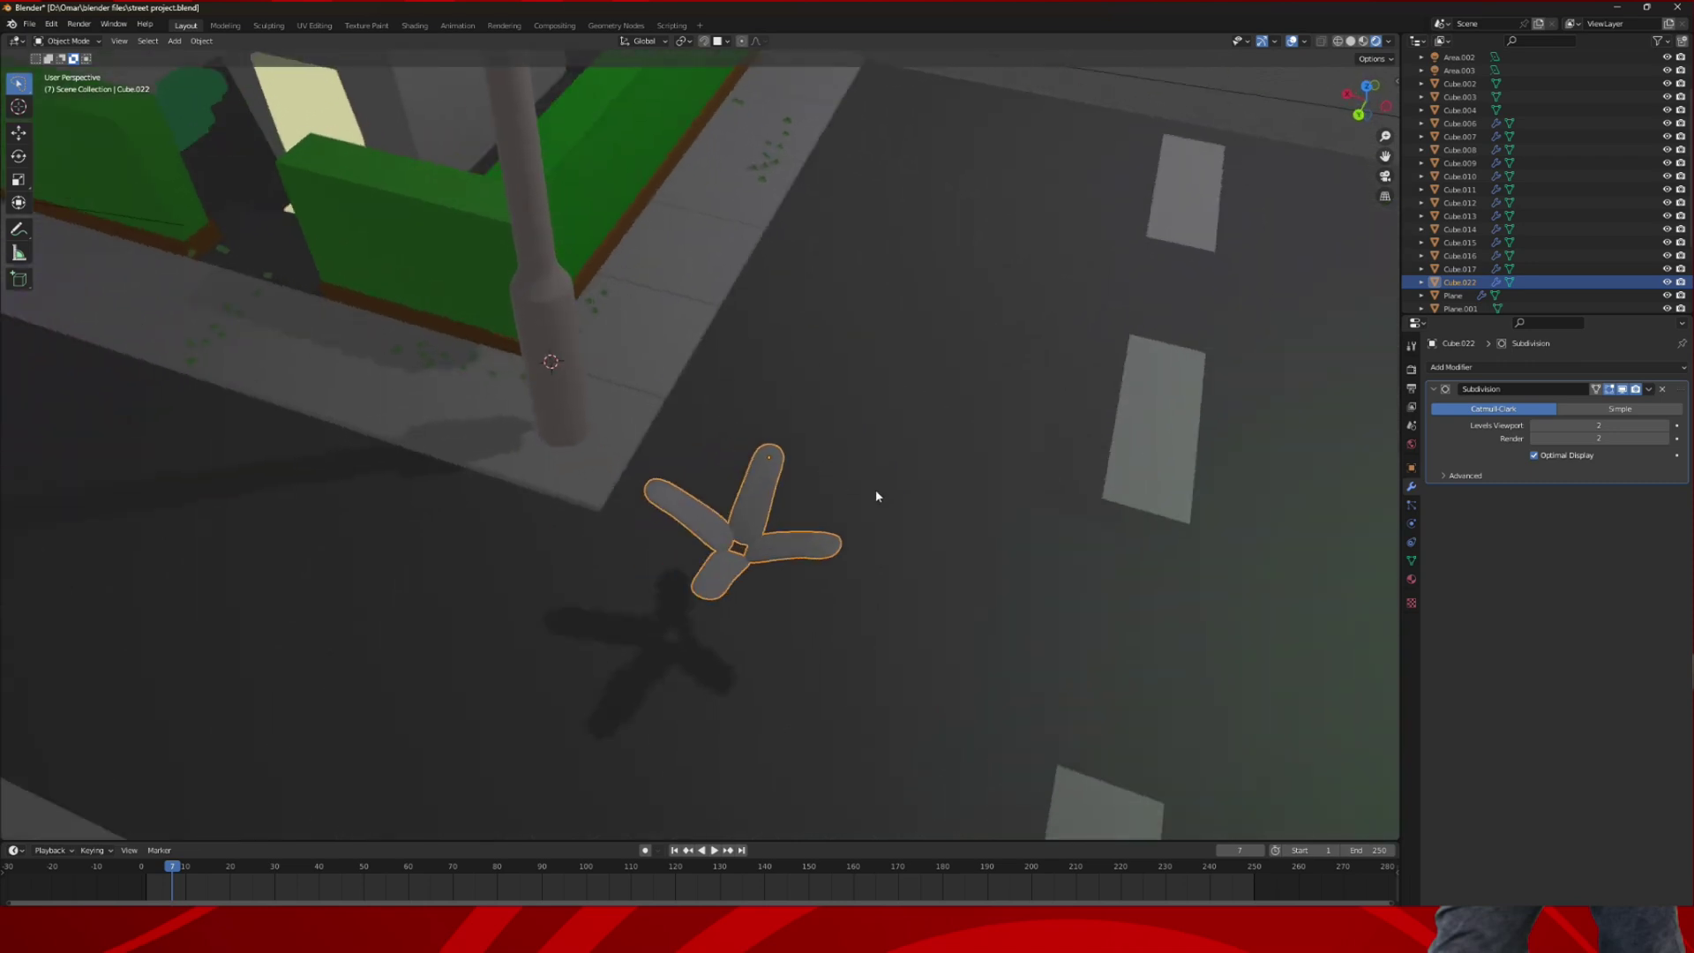
scroll(923, 495, "up", 2)
key("s")
left_click(941, 498)
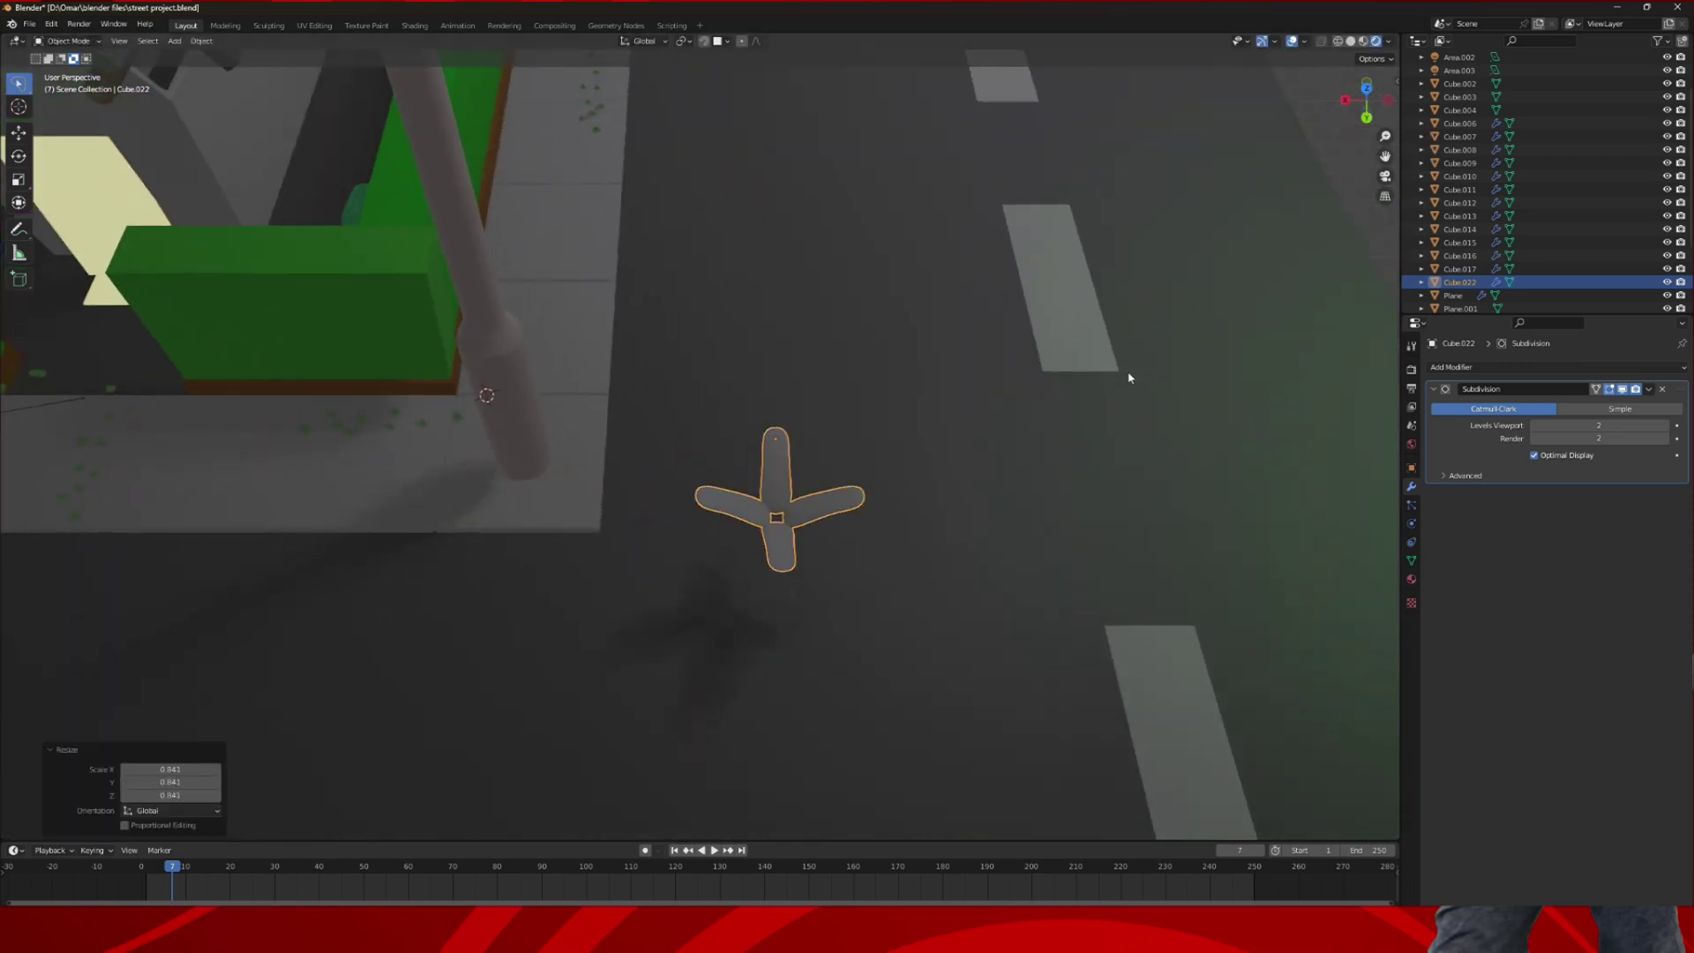
- Lower the plant about 3.58 m along Z in back view, down to the road surface
middle_click_drag(1131, 374, 1148, 314)
left_click(1368, 114)
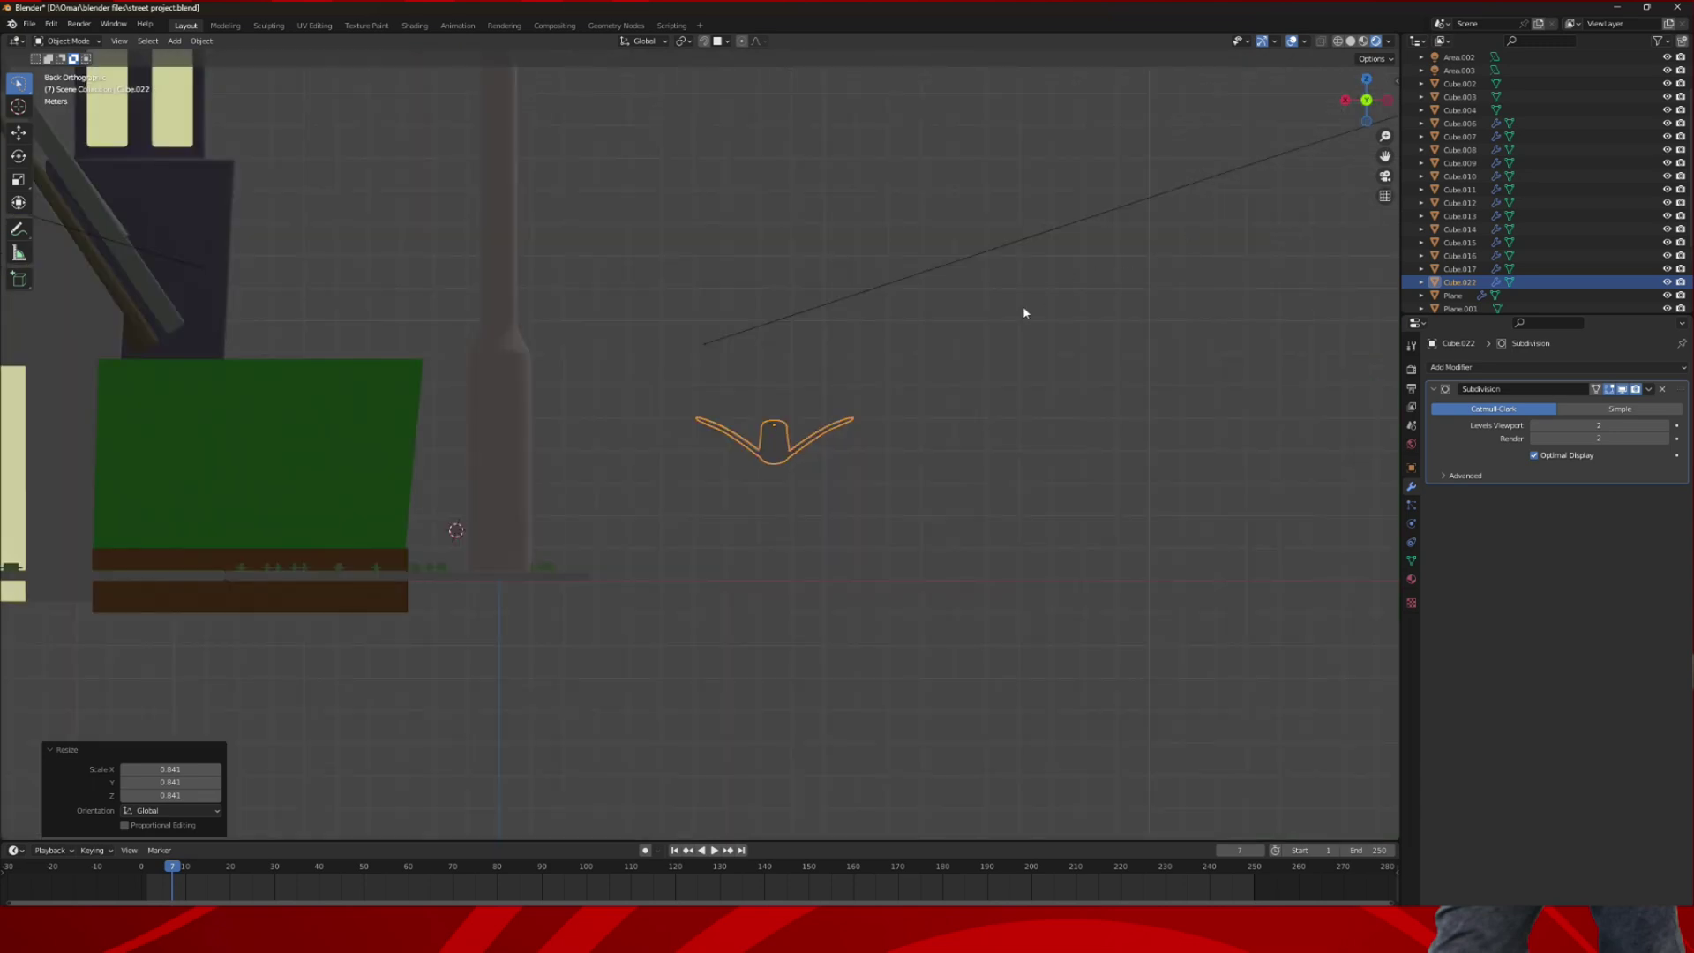
scroll(880, 389, "up", 2)
key("g")
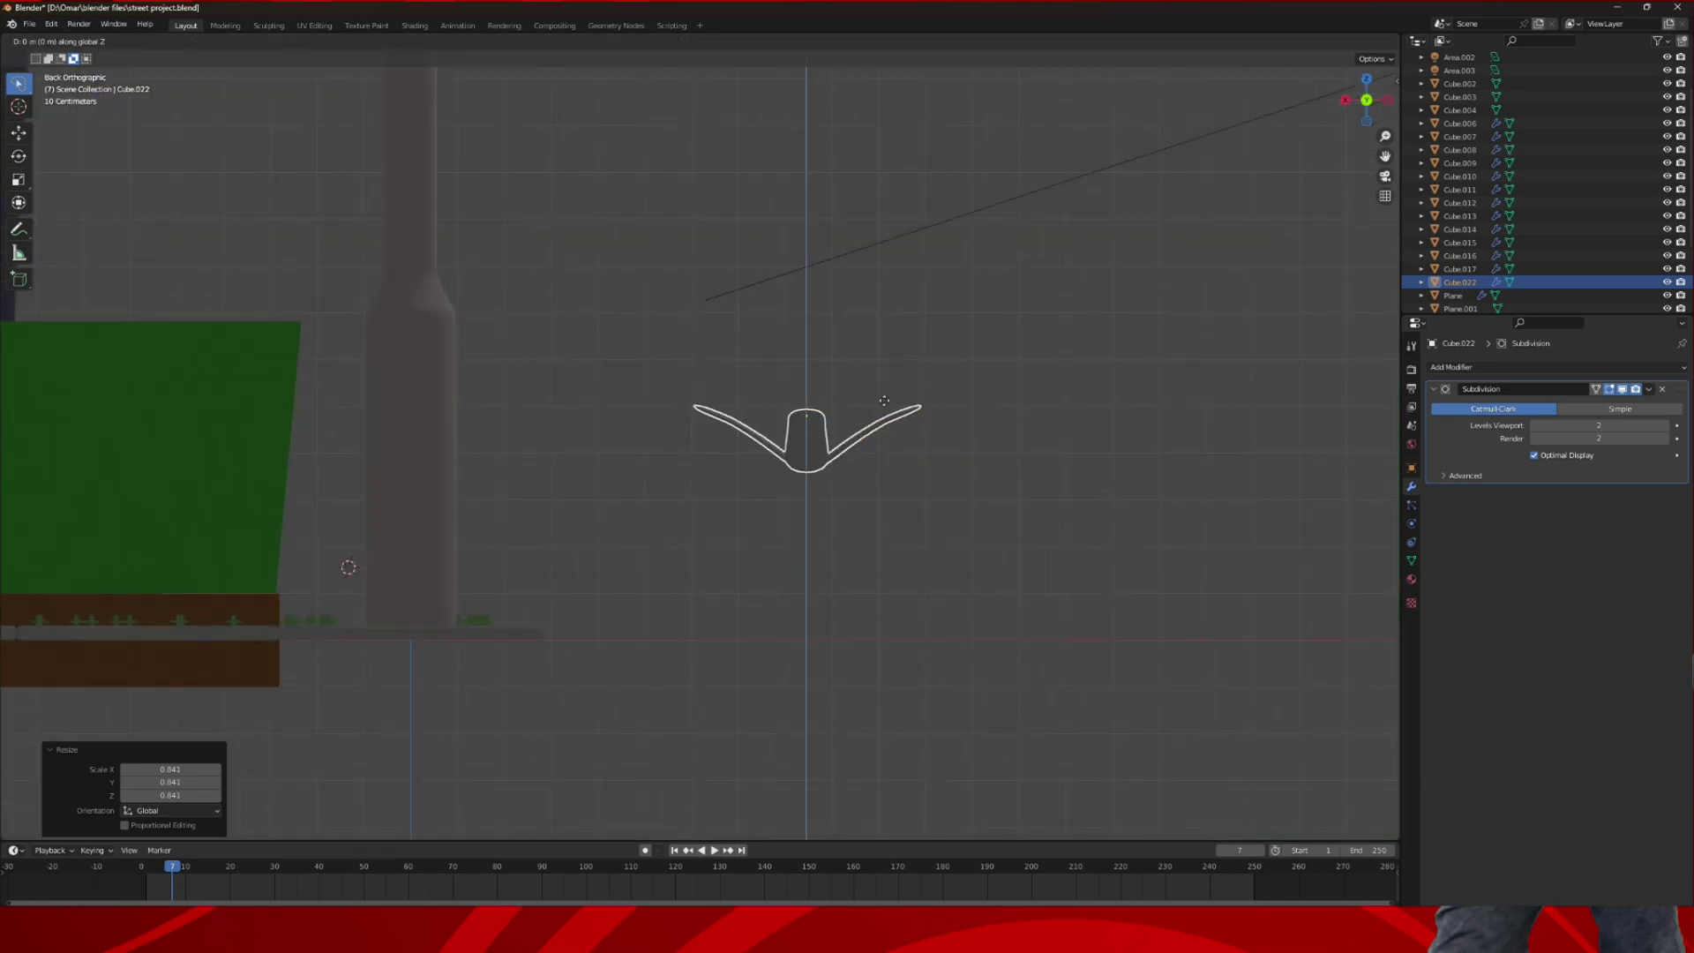
key("z")
left_click(844, 568)
middle_click_drag(843, 569, 834, 618)
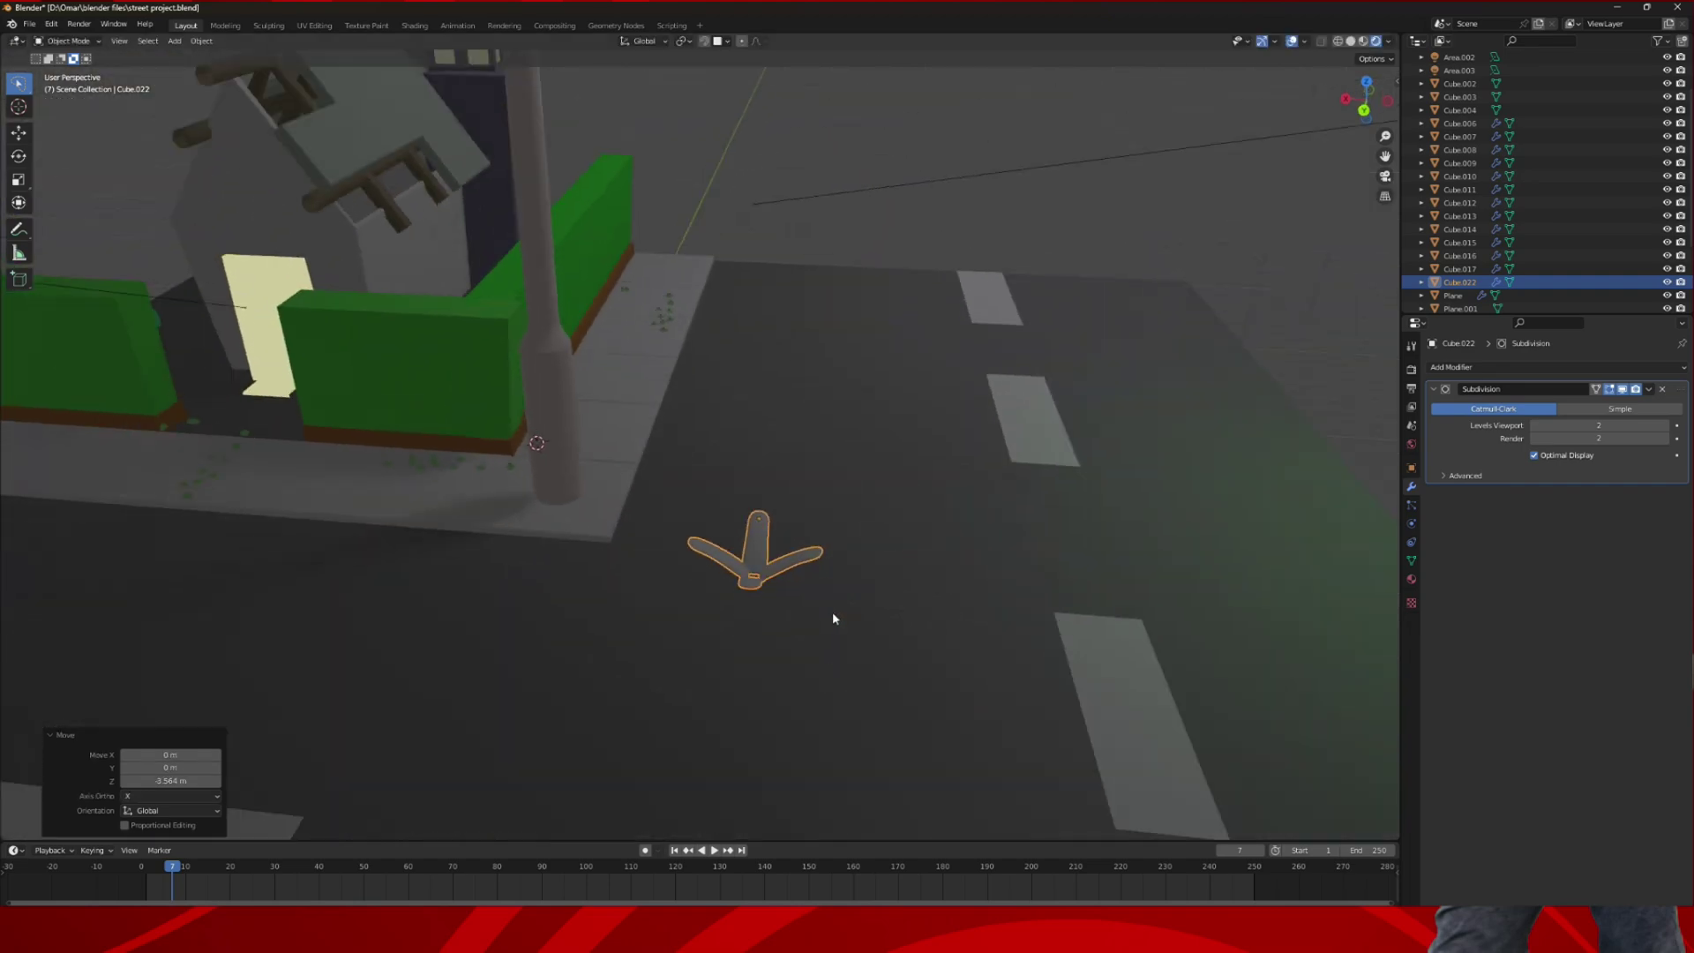
- In top view, move the plant about 35.2 m in X and -22.6 m in Y into the yard beside the house, and rotate it slightly
left_click(1366, 81)
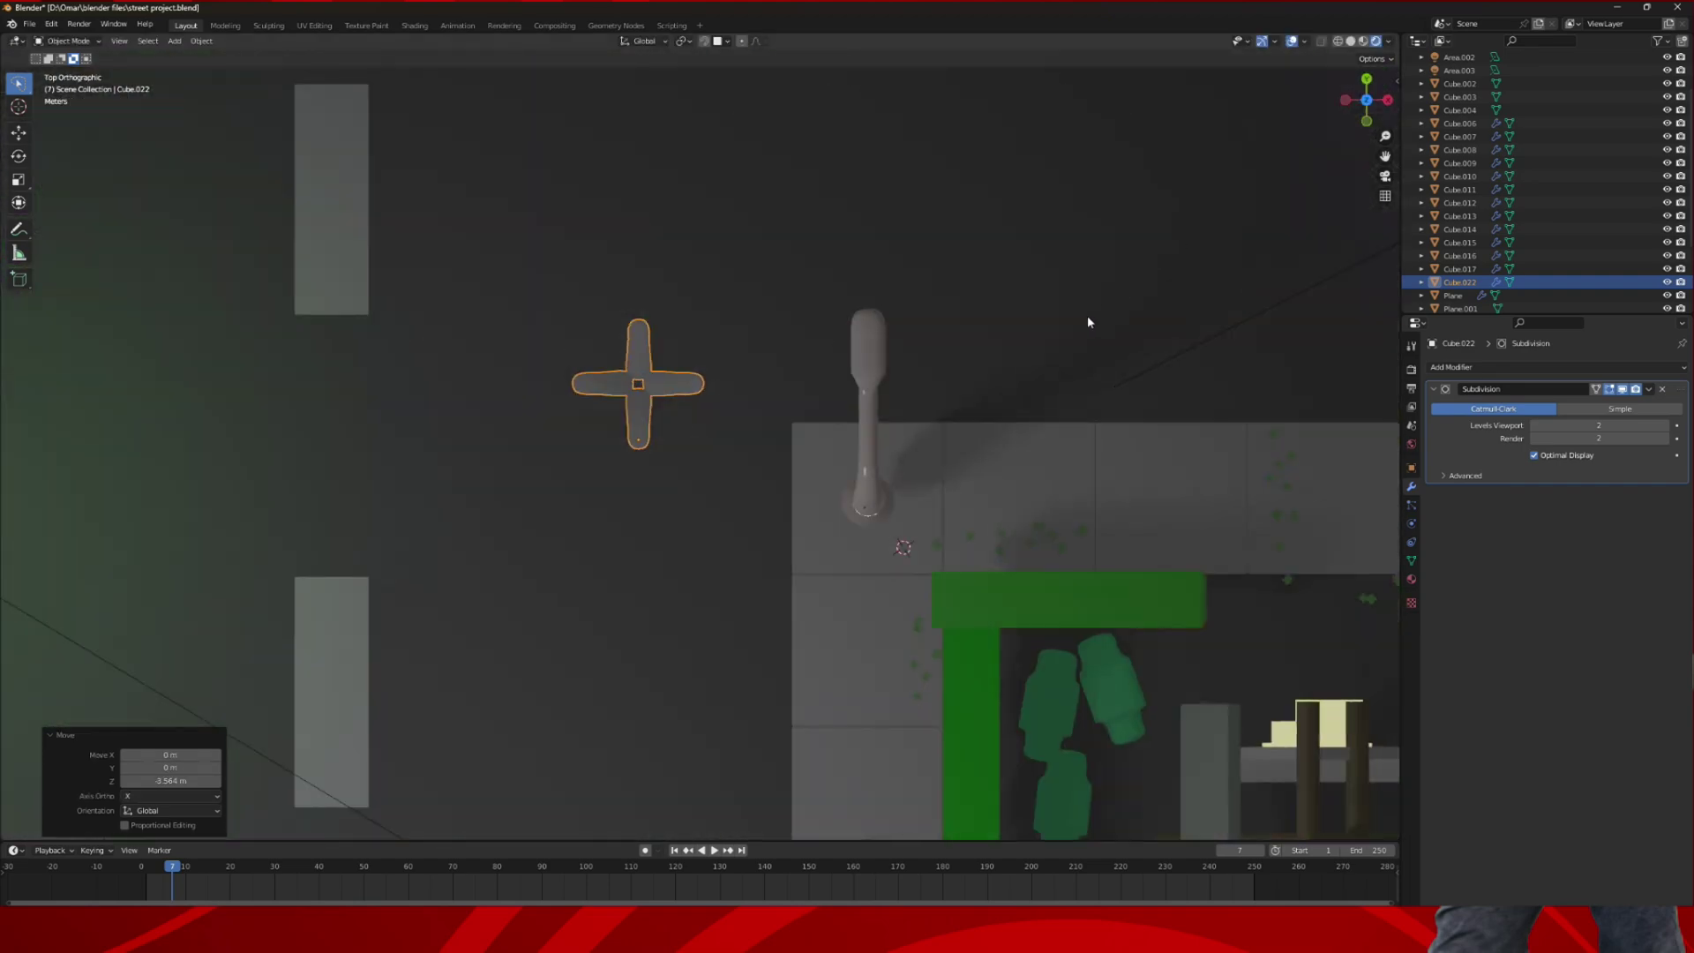
key("g")
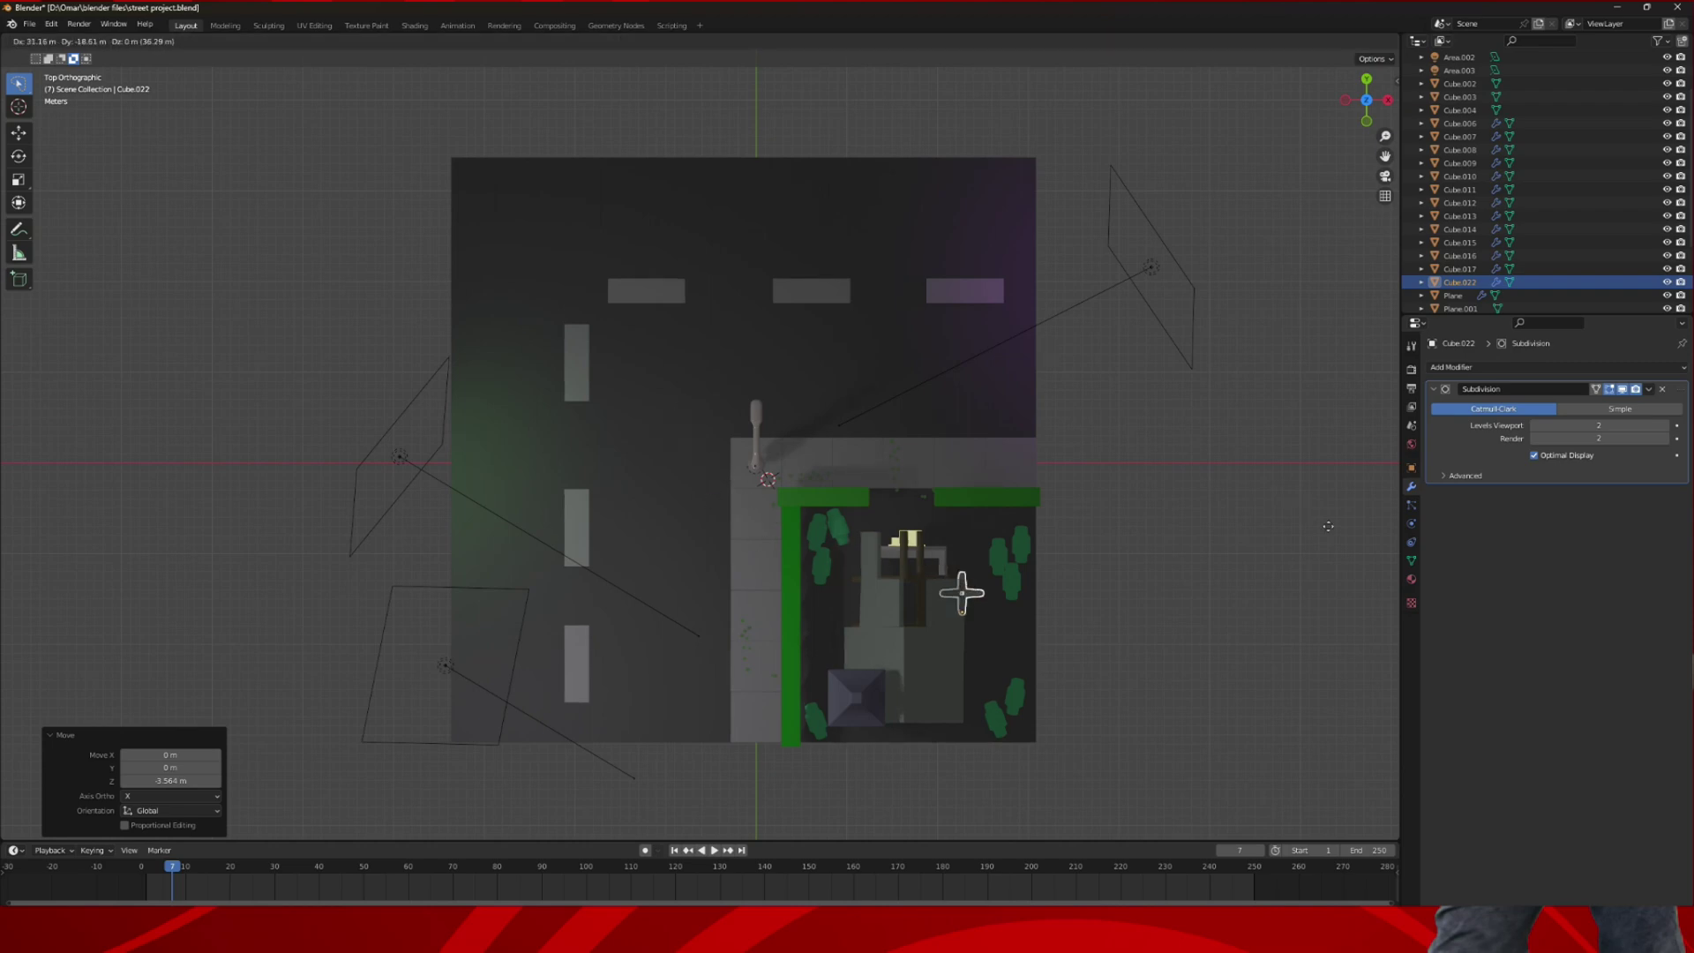
left_click(1363, 554)
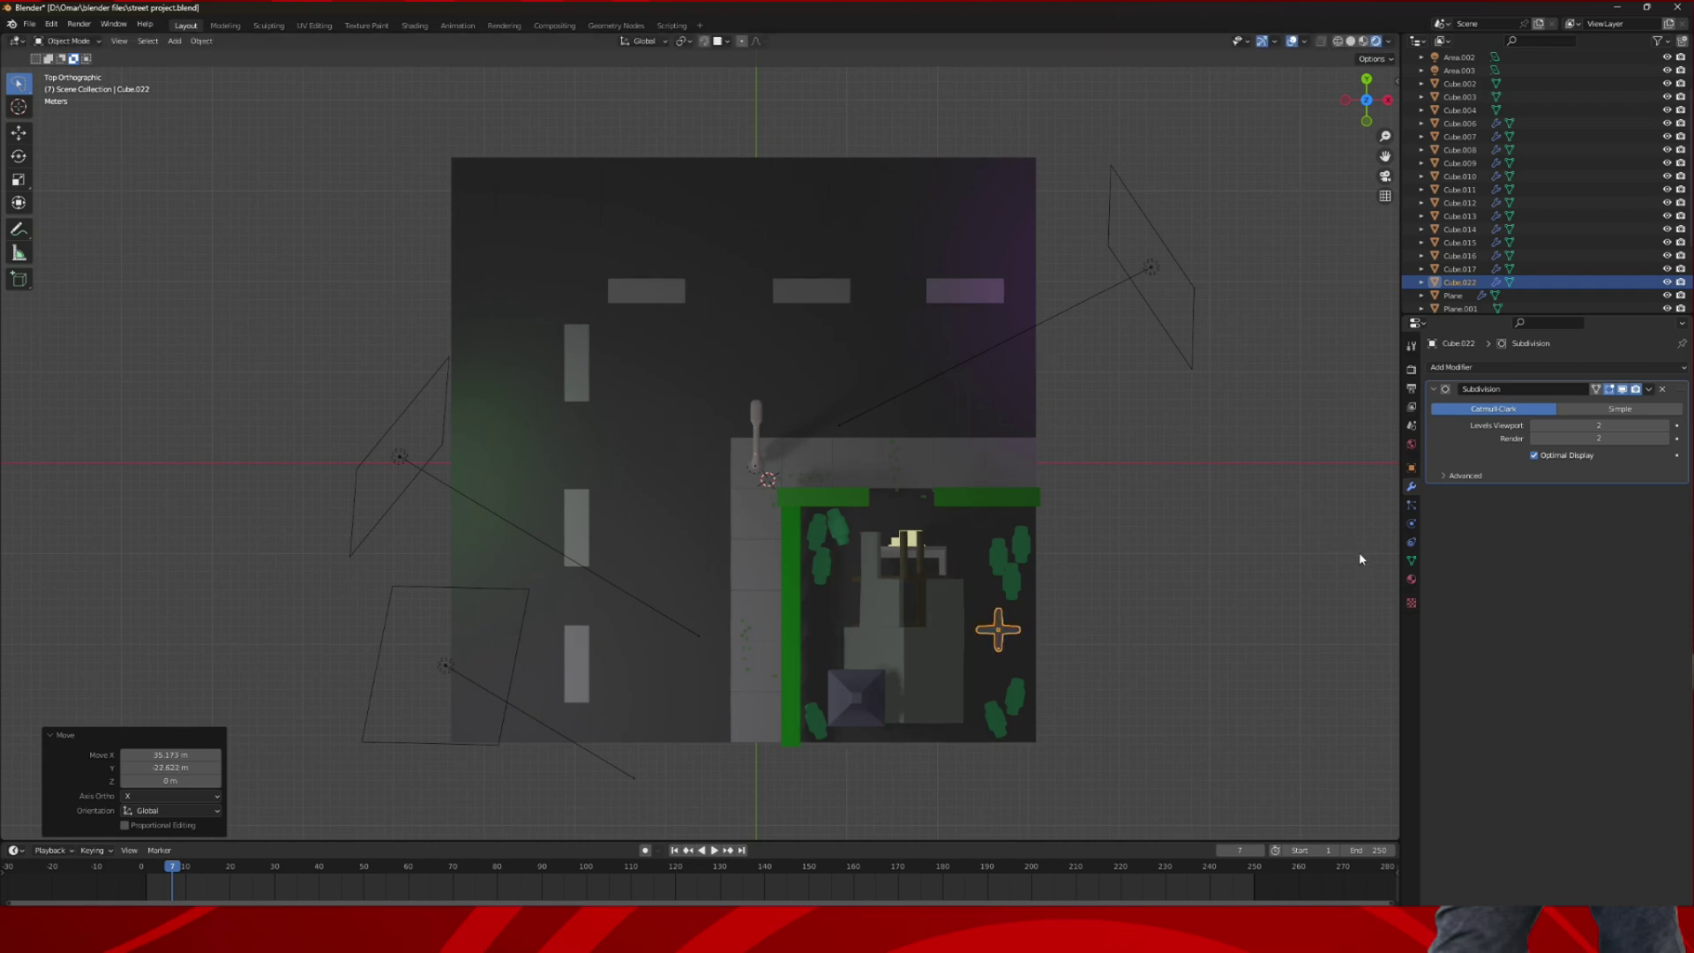
key("r")
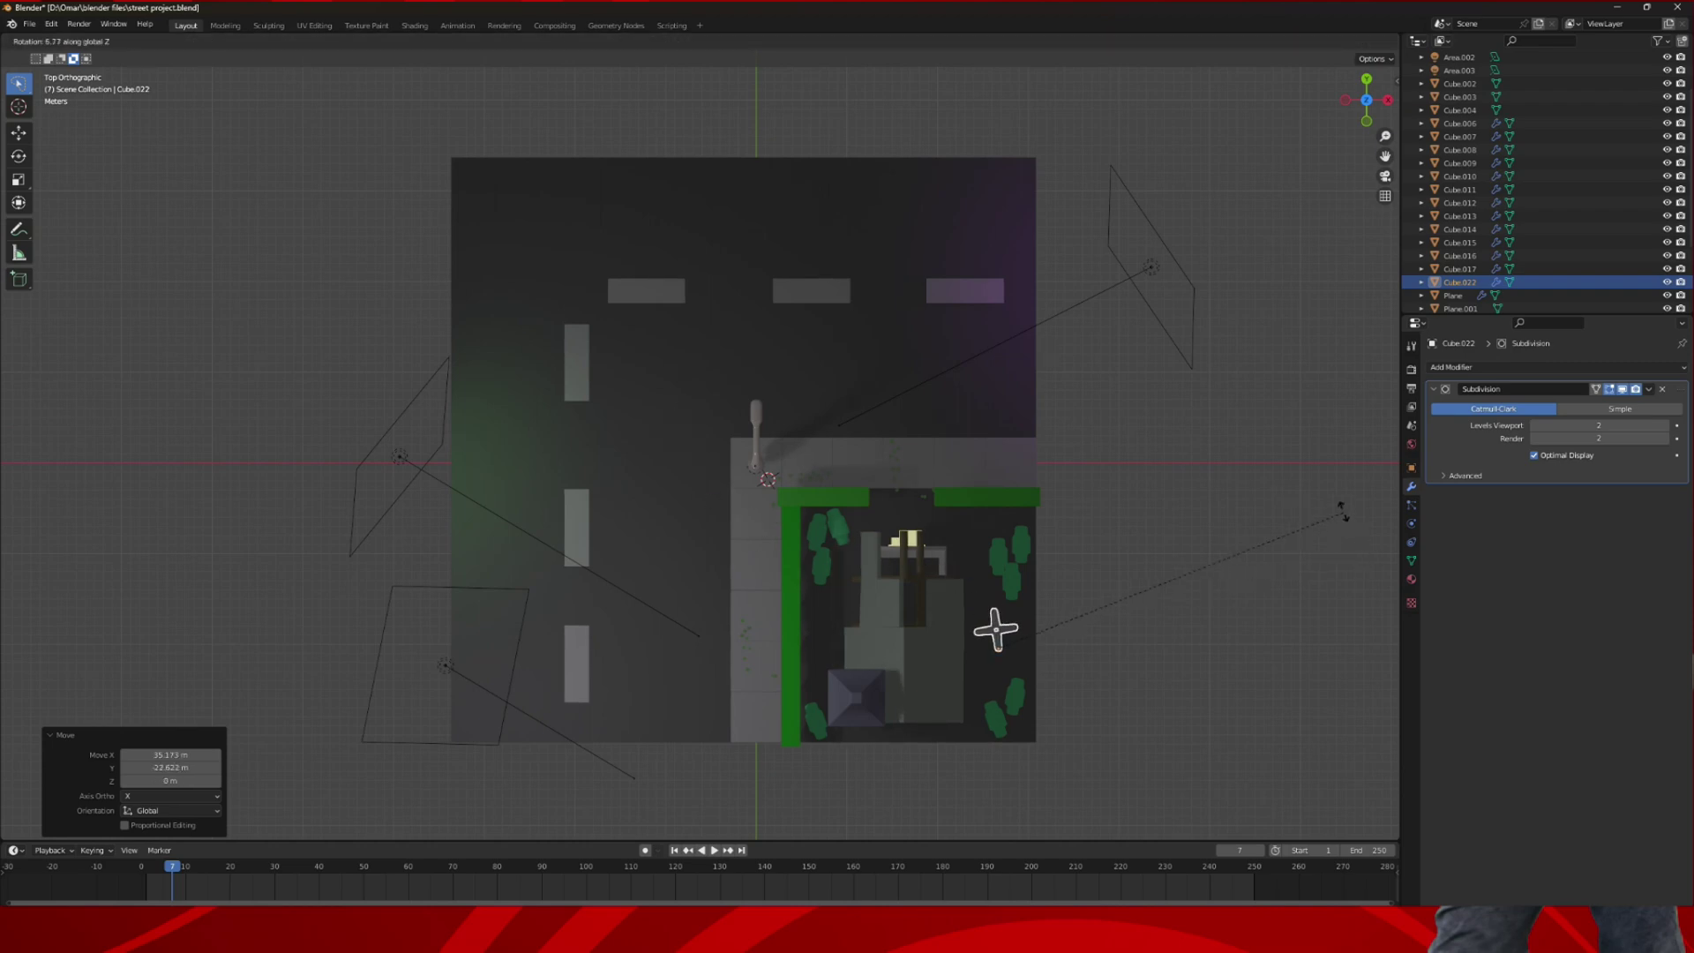
left_click(1290, 477)
- Duplicate the plant about 10.7 m along Y toward the front hedge and scale the copy to 0.88
key("shift+d")
left_click(1246, 381)
key("s")
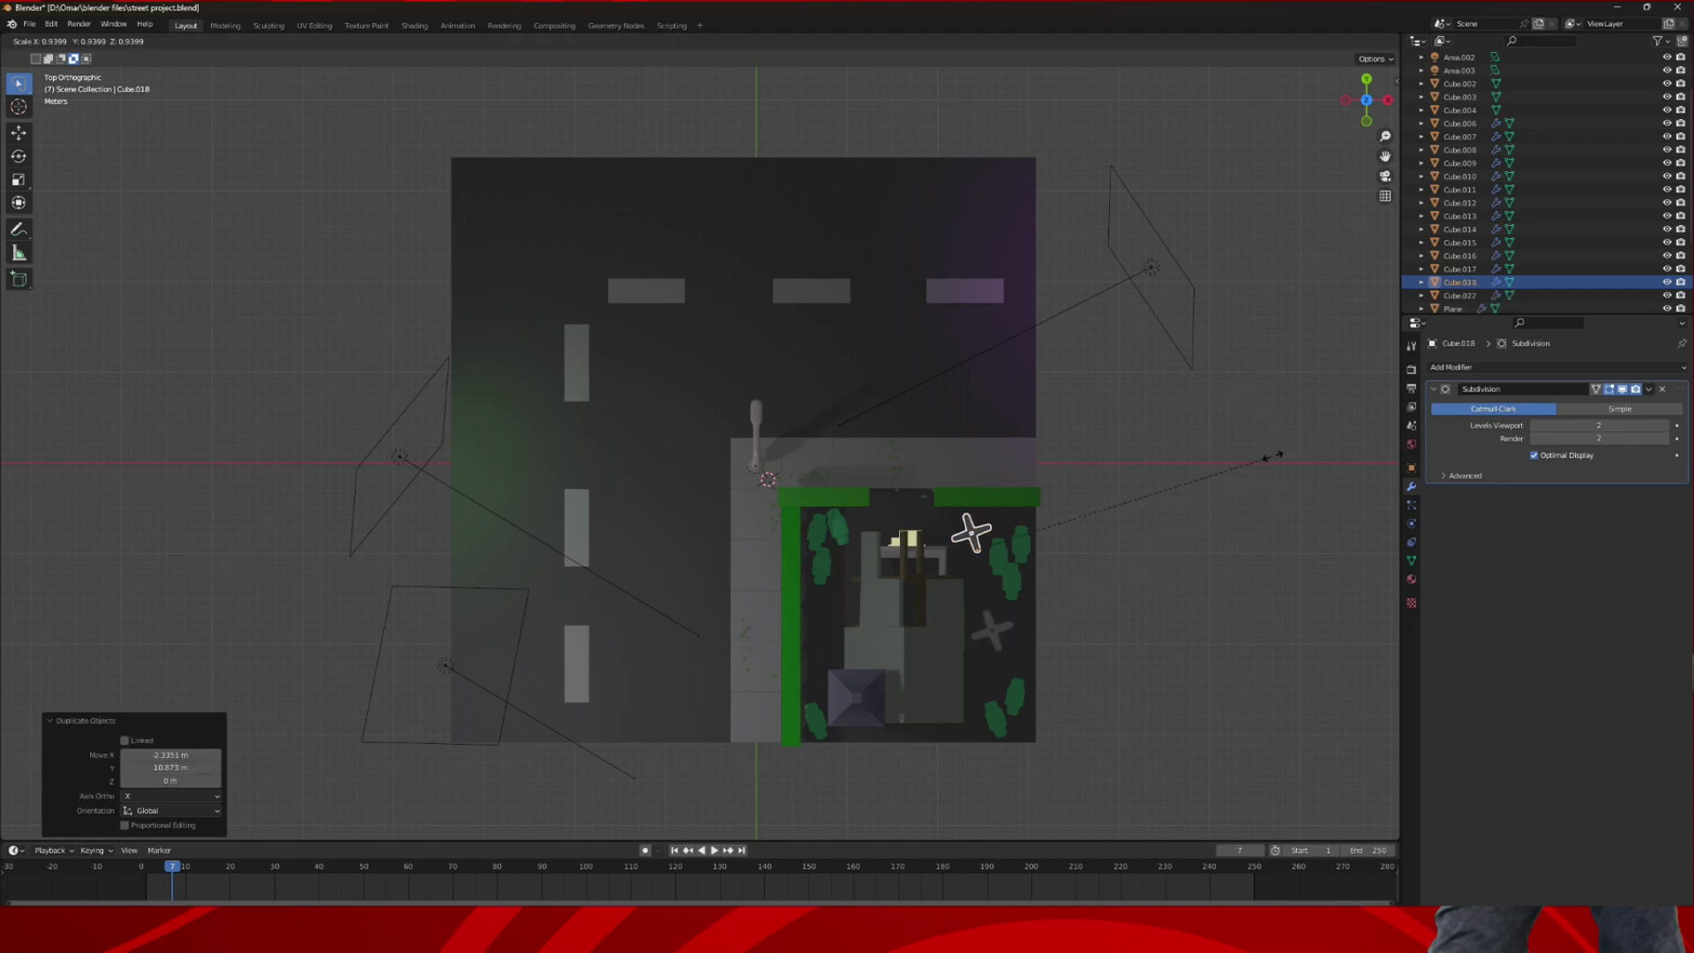
left_click(1257, 464)
- Rotate the smaller plant copy about Z and nudge it slightly away from the bushes
key("r")
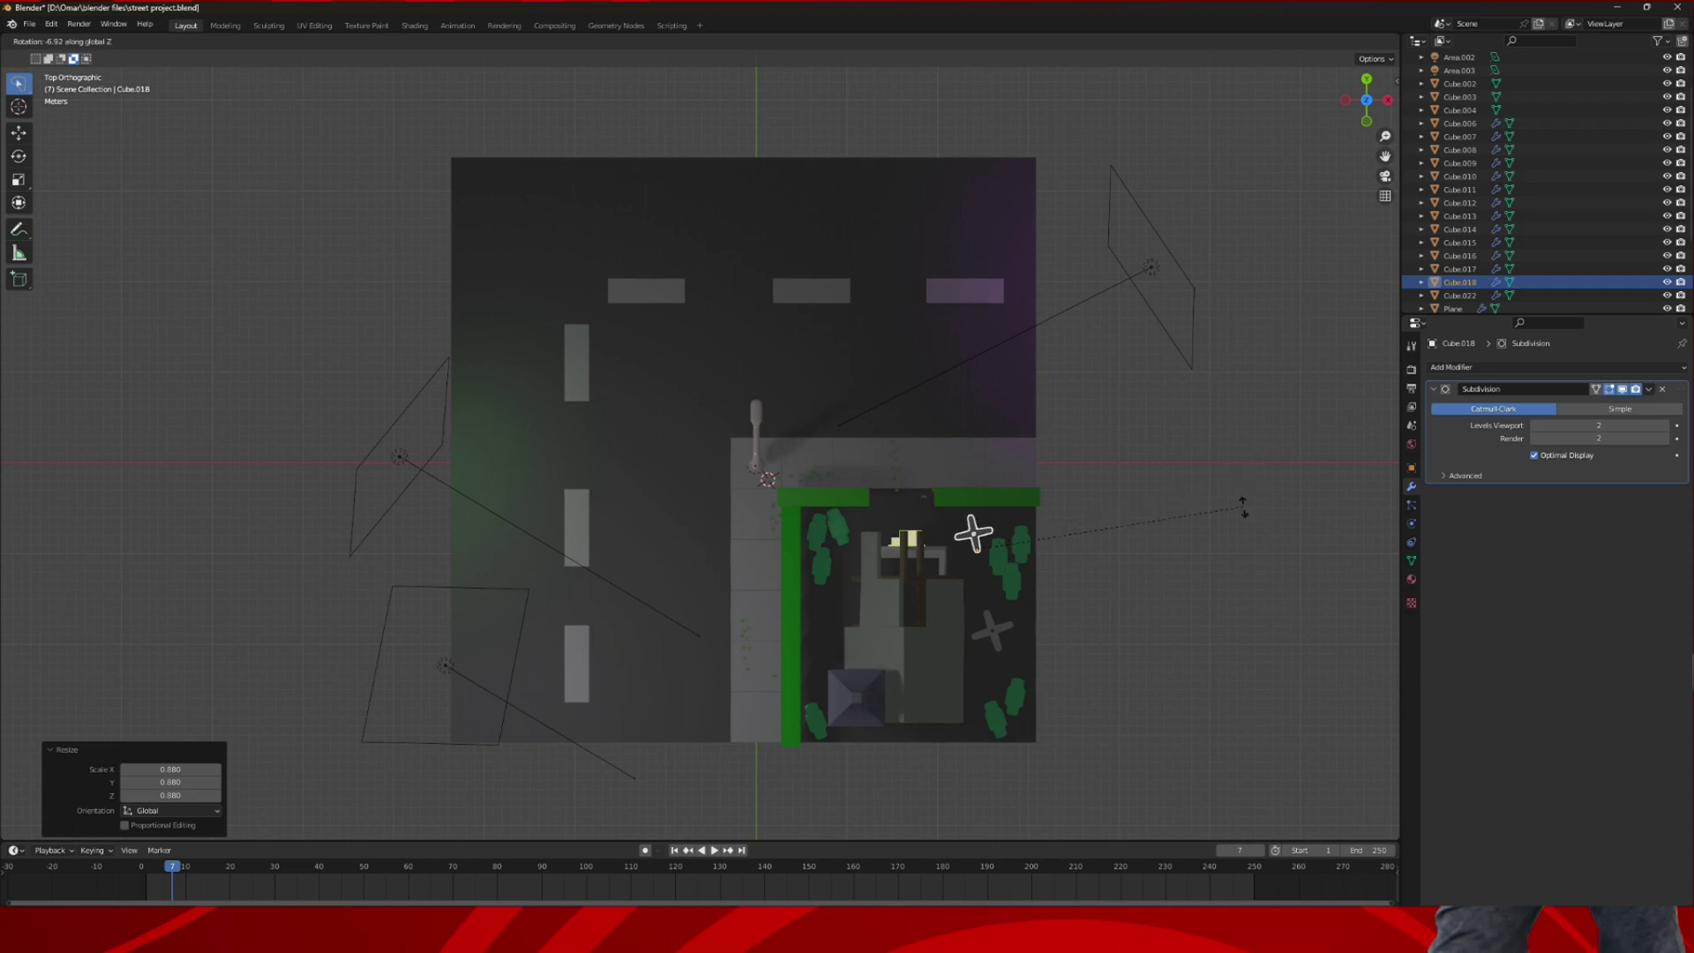
left_click(1110, 589)
key("g")
left_click(1103, 599)
- Duplicate the small plant to the opposite side of the house, rotate the copy about Z and position it between wall and hedge
key("shift+d")
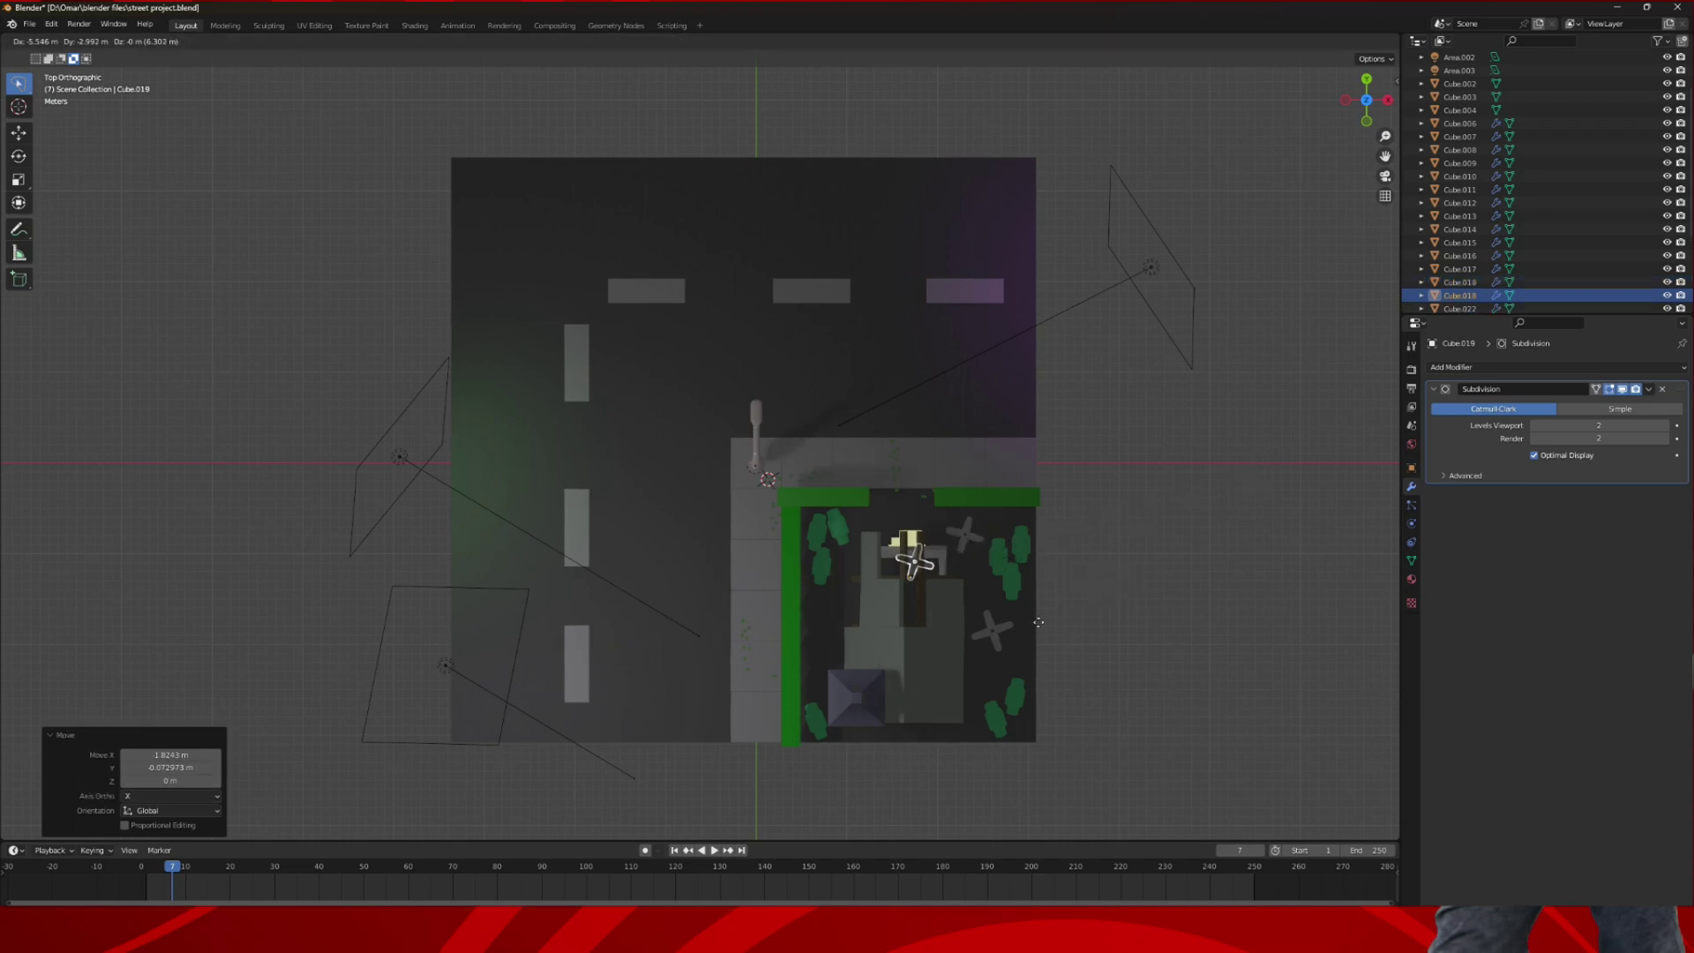
left_click(956, 685)
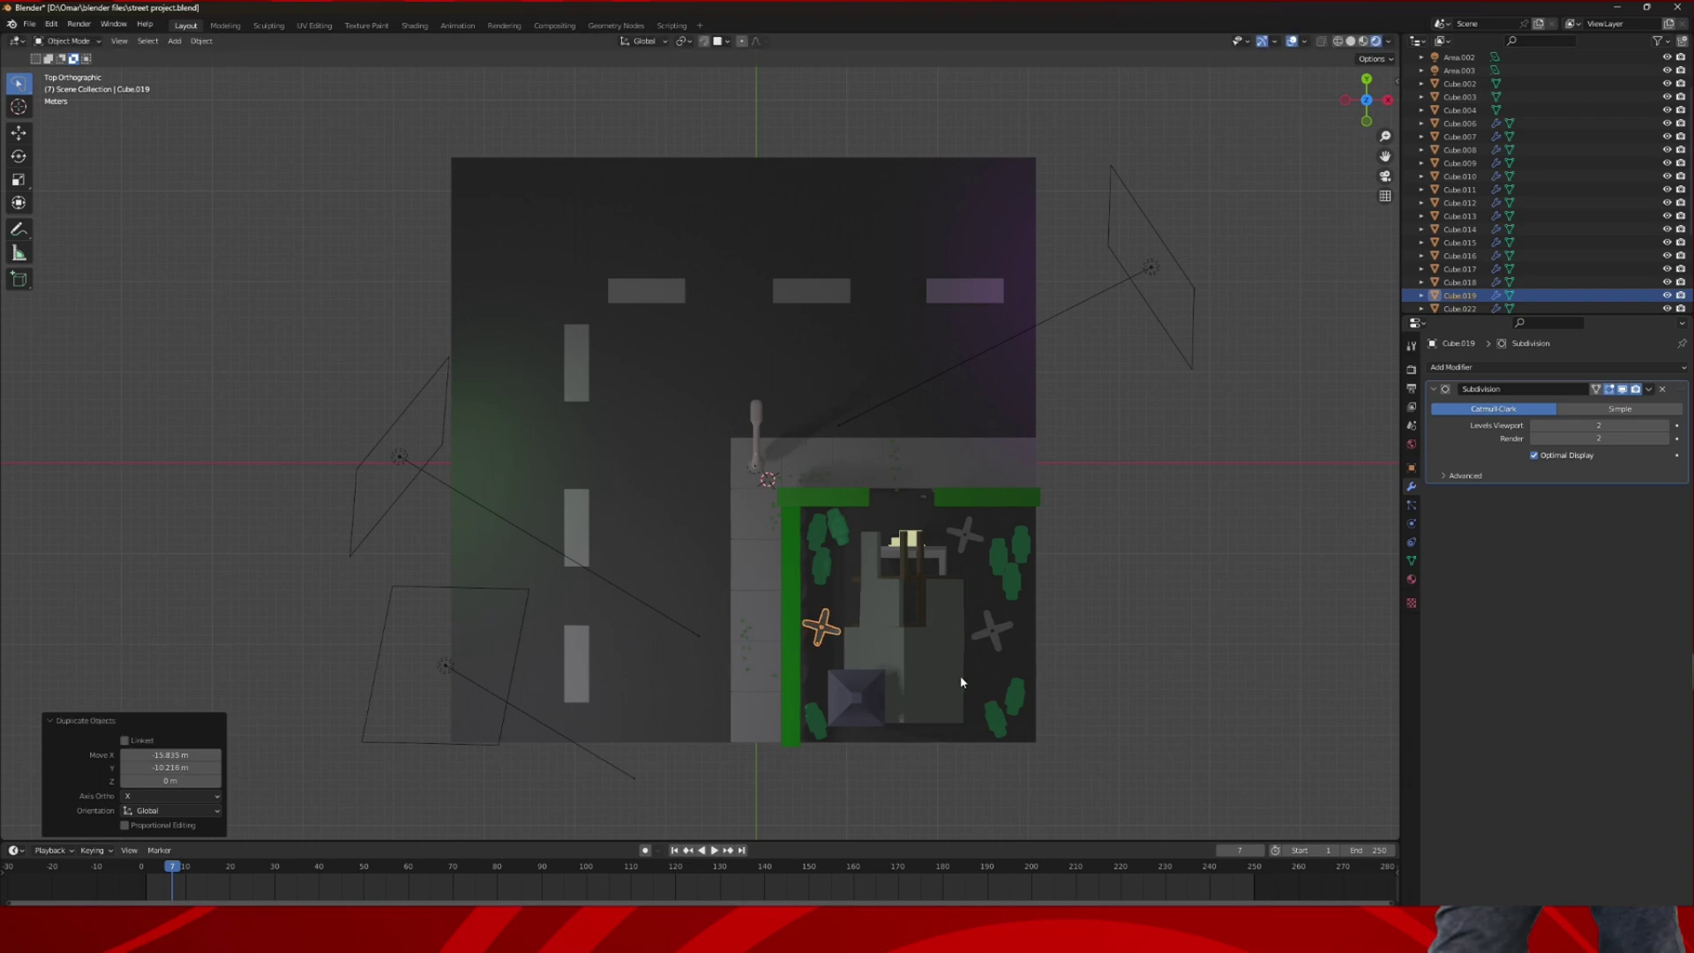
key("r")
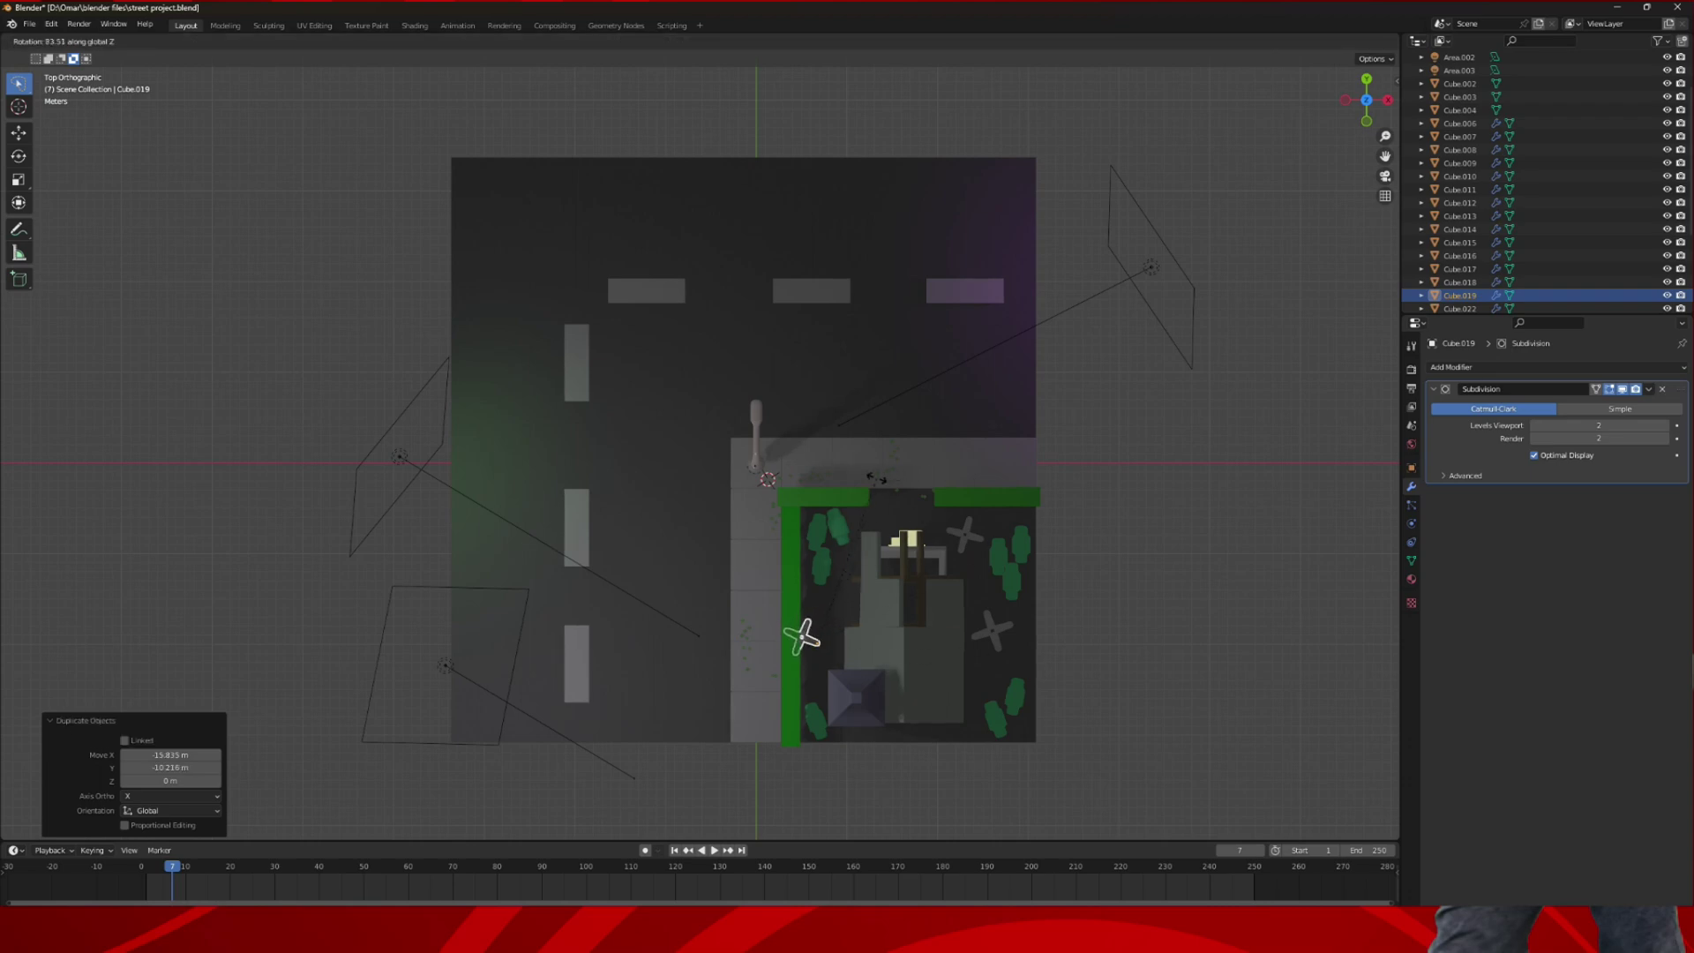
left_click(865, 478)
key("g")
left_click(891, 458)
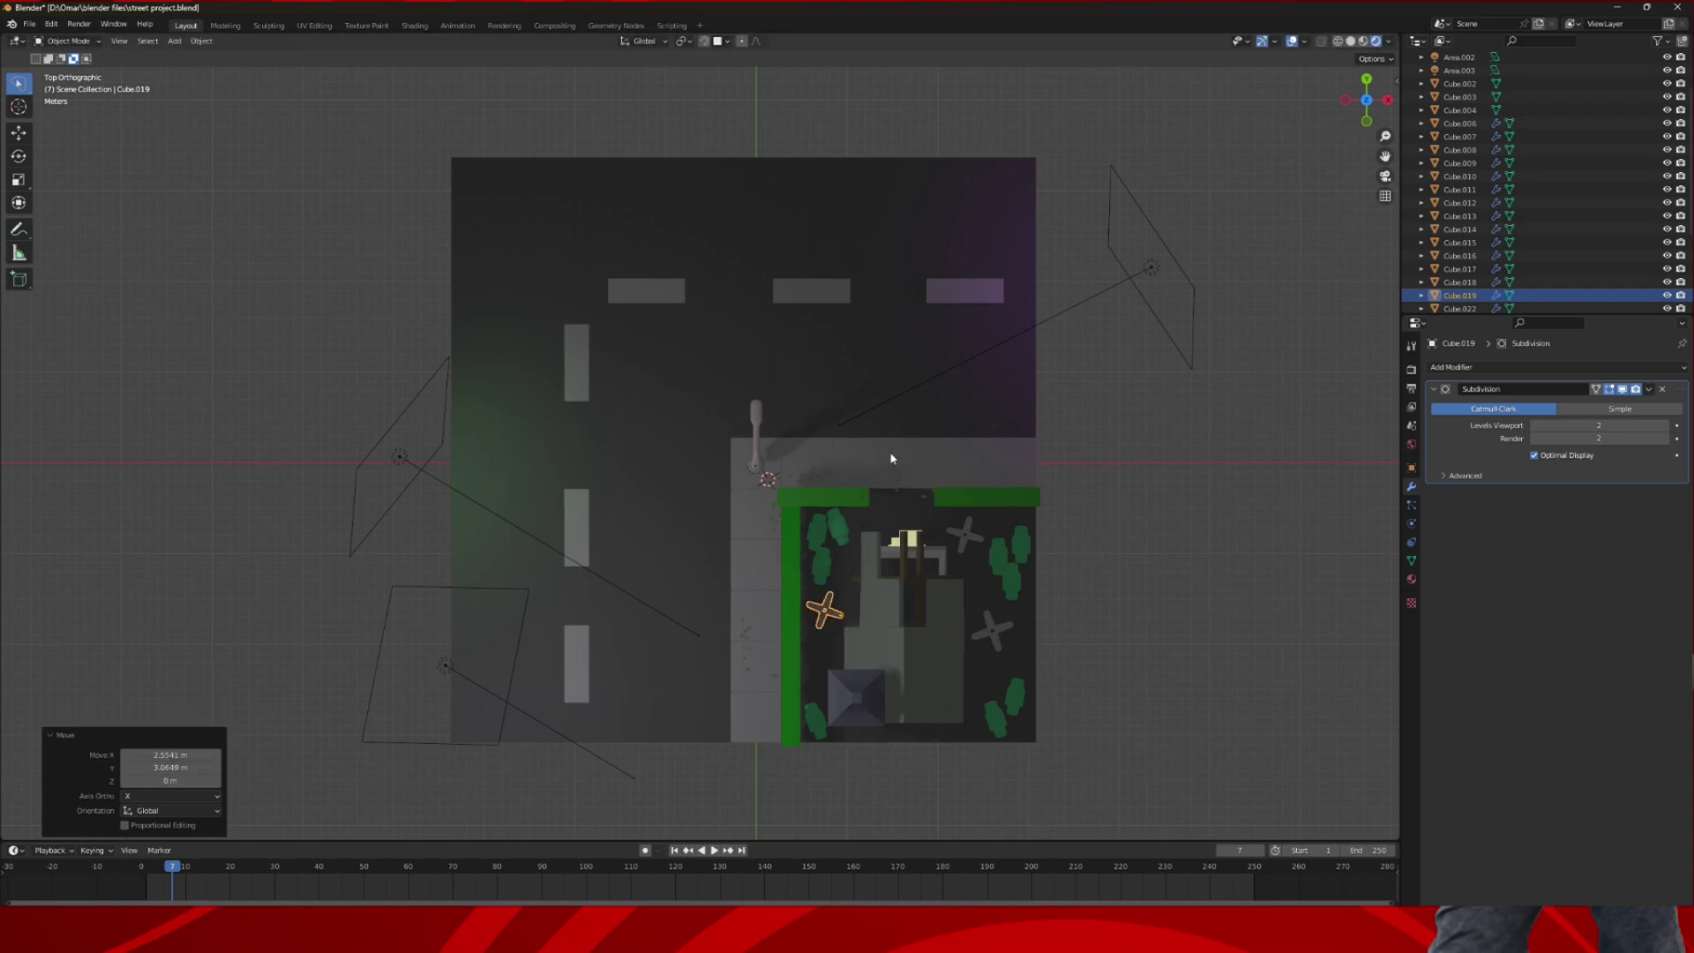
- Select all three four-leaf plants in the yard and join them into a single object
scroll(1013, 516, "up", 3)
middle_click_drag(1013, 513, 918, 381)
scroll(918, 381, "down", 3)
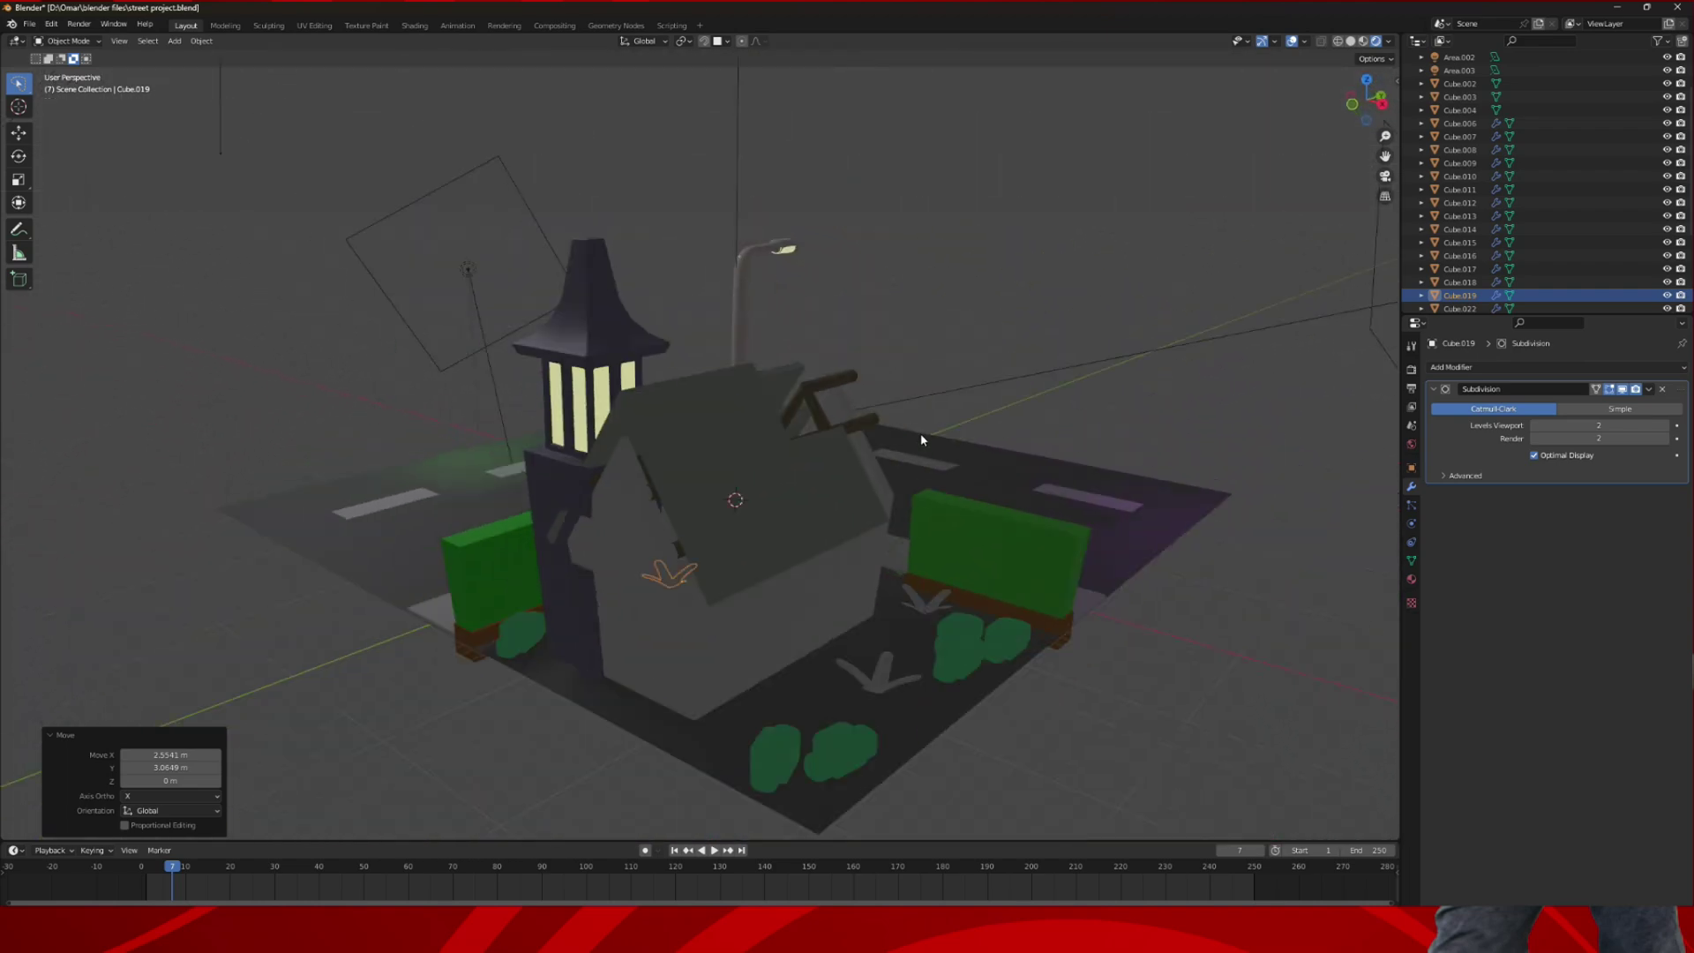
left_click(925, 600, "shift")
left_click(888, 682, "shift")
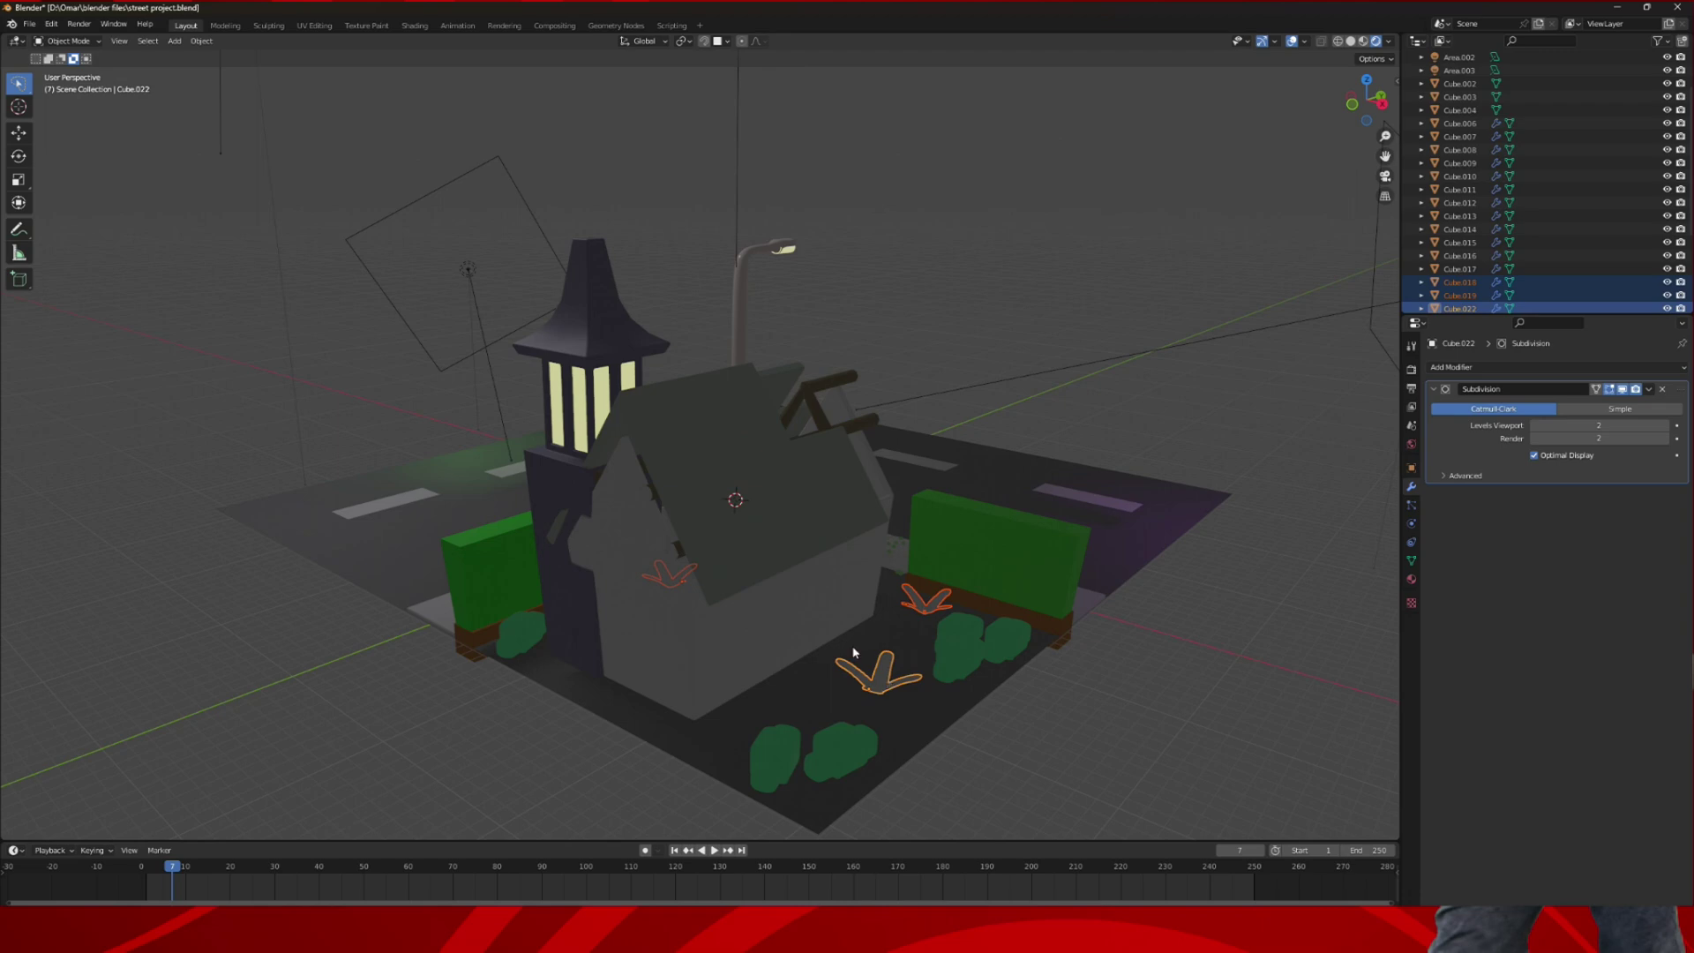
left_click(202, 40)
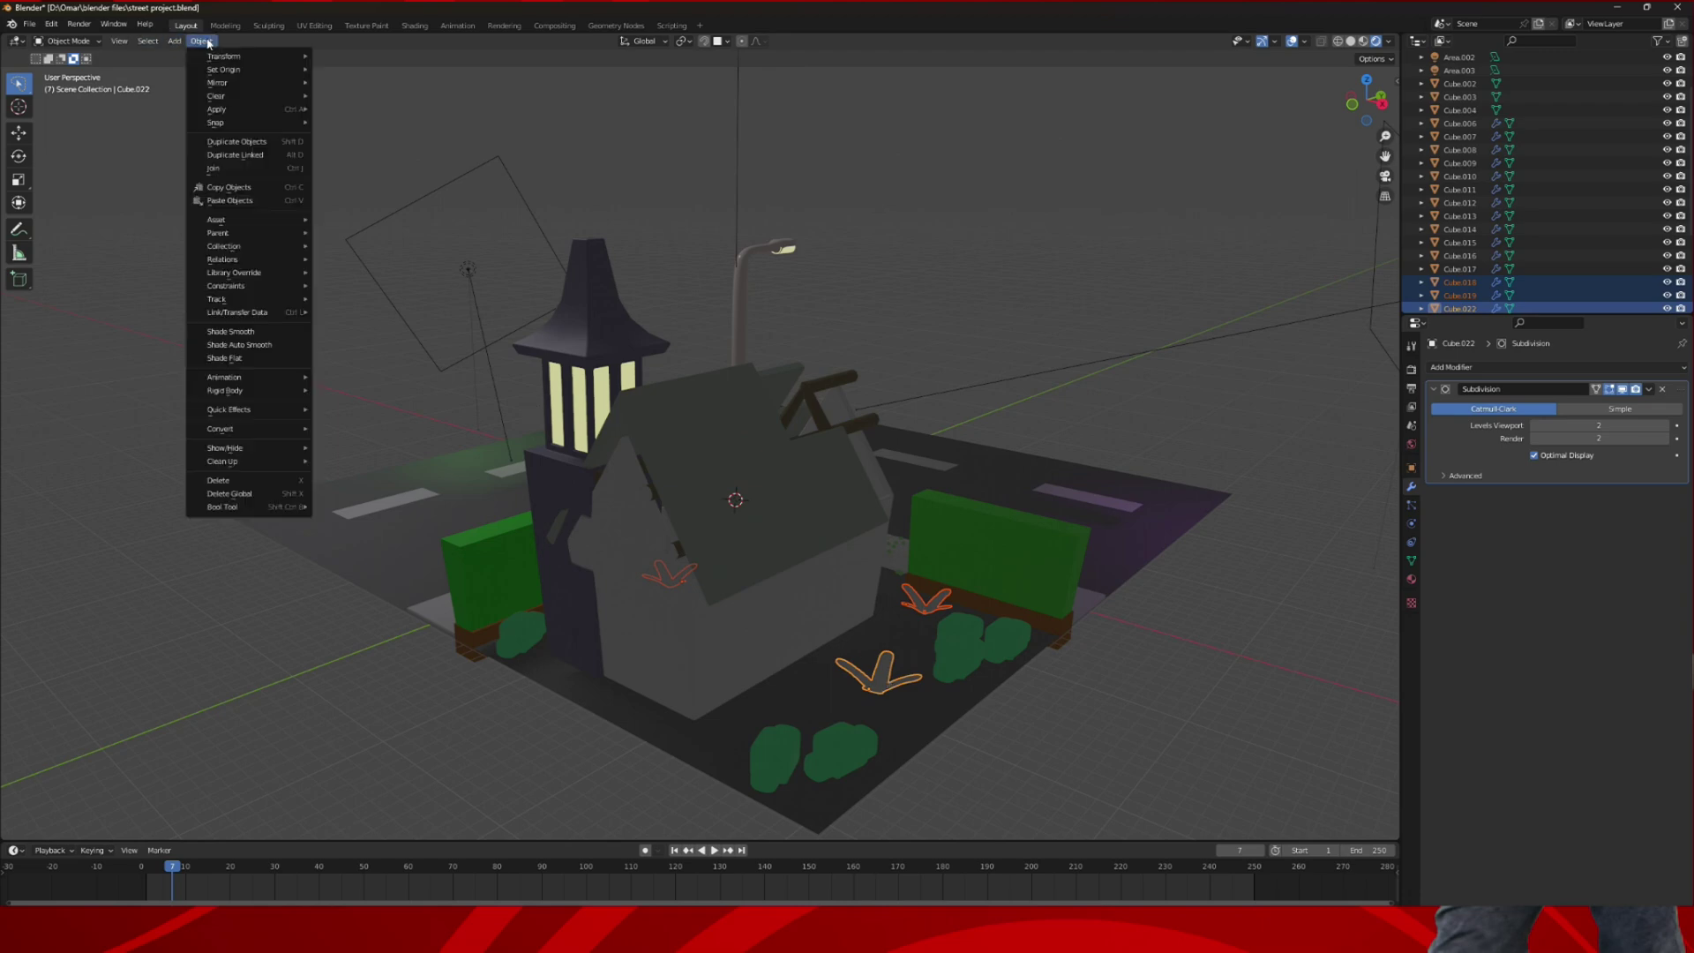
left_click(244, 142)
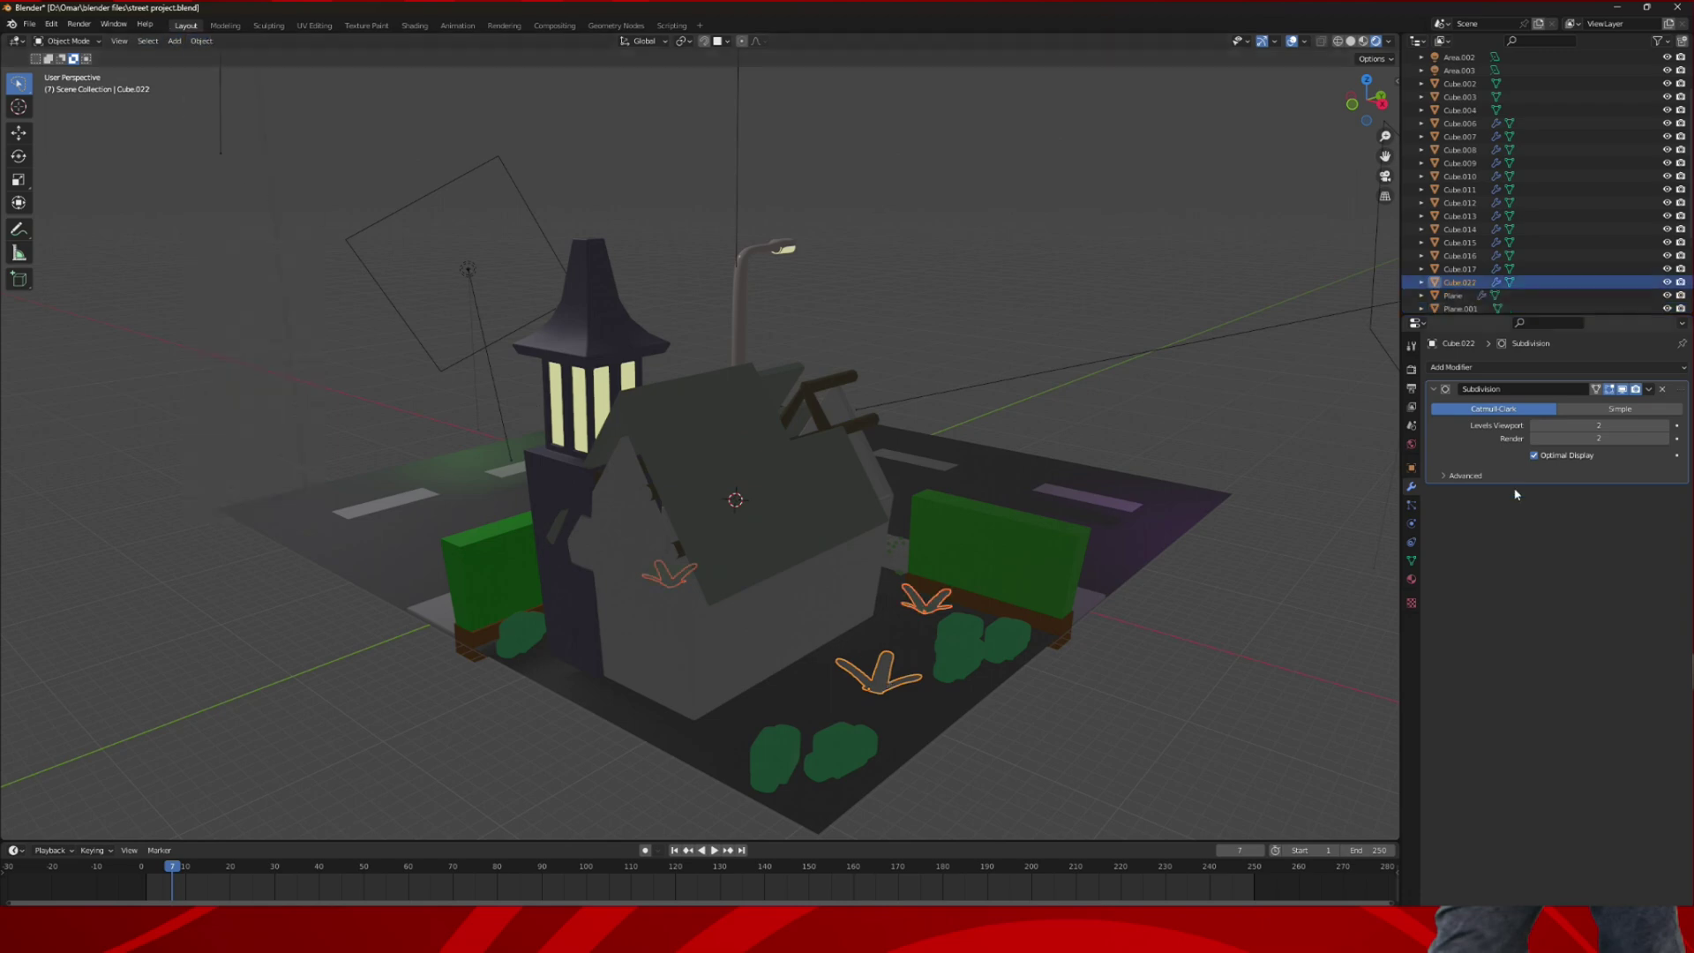
- Create a new material for the joined plants and set its base color to a bright yellow-green
left_click(1412, 580)
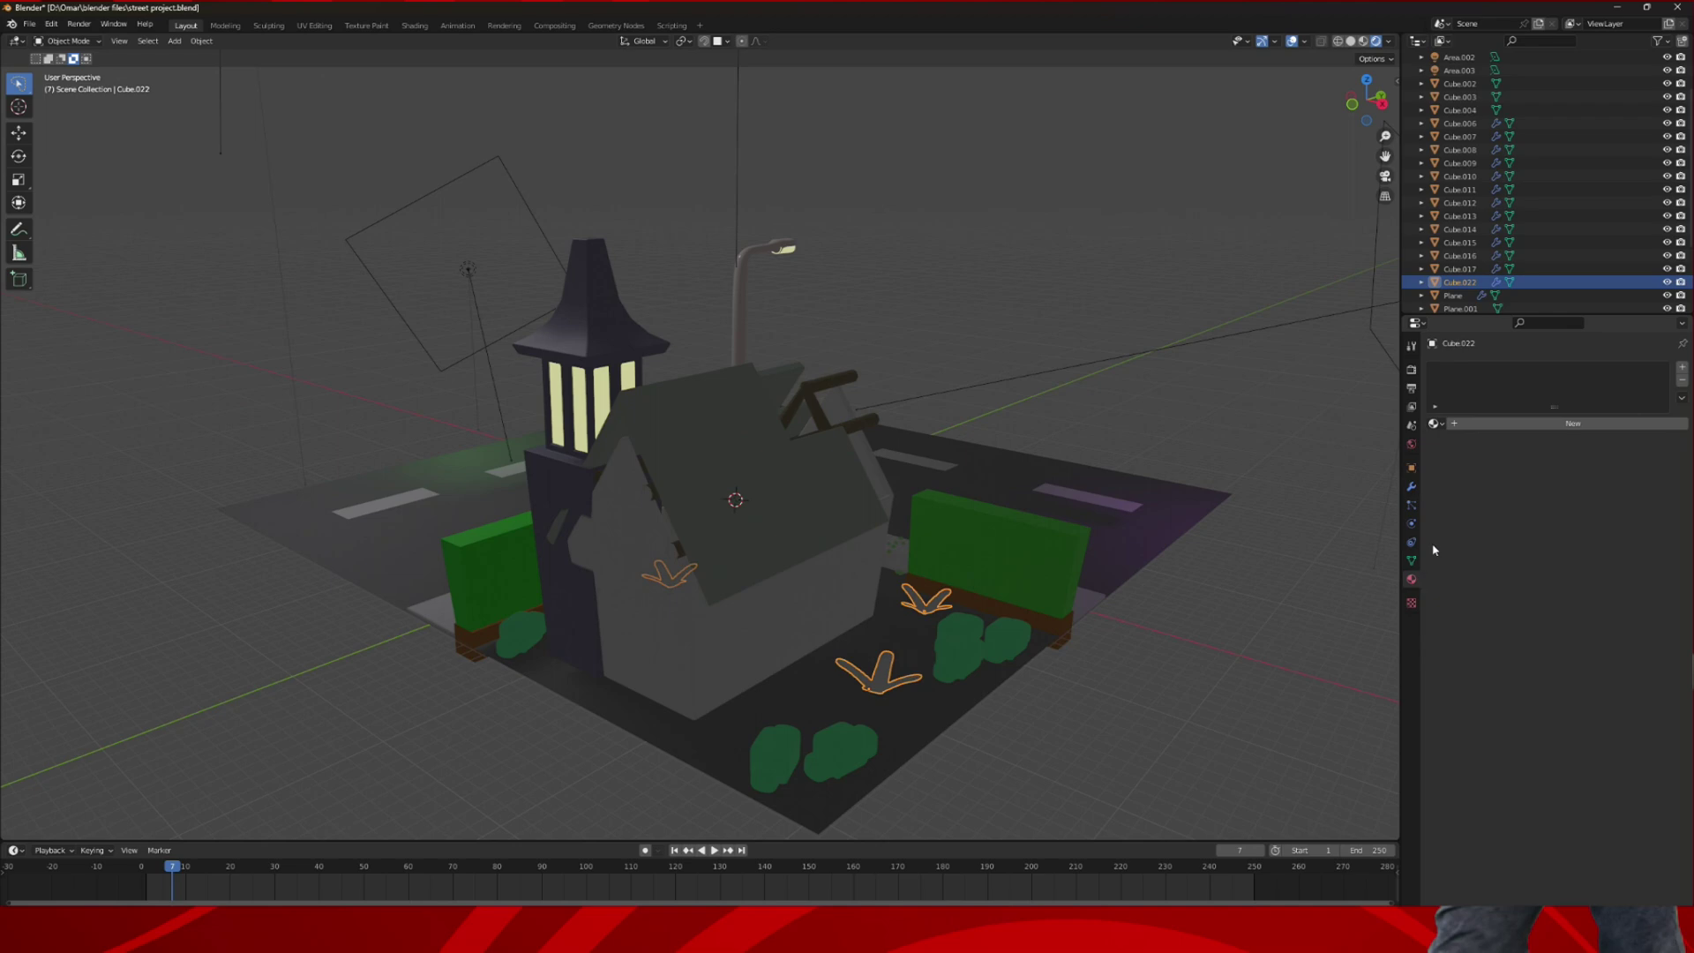
left_click(1495, 428)
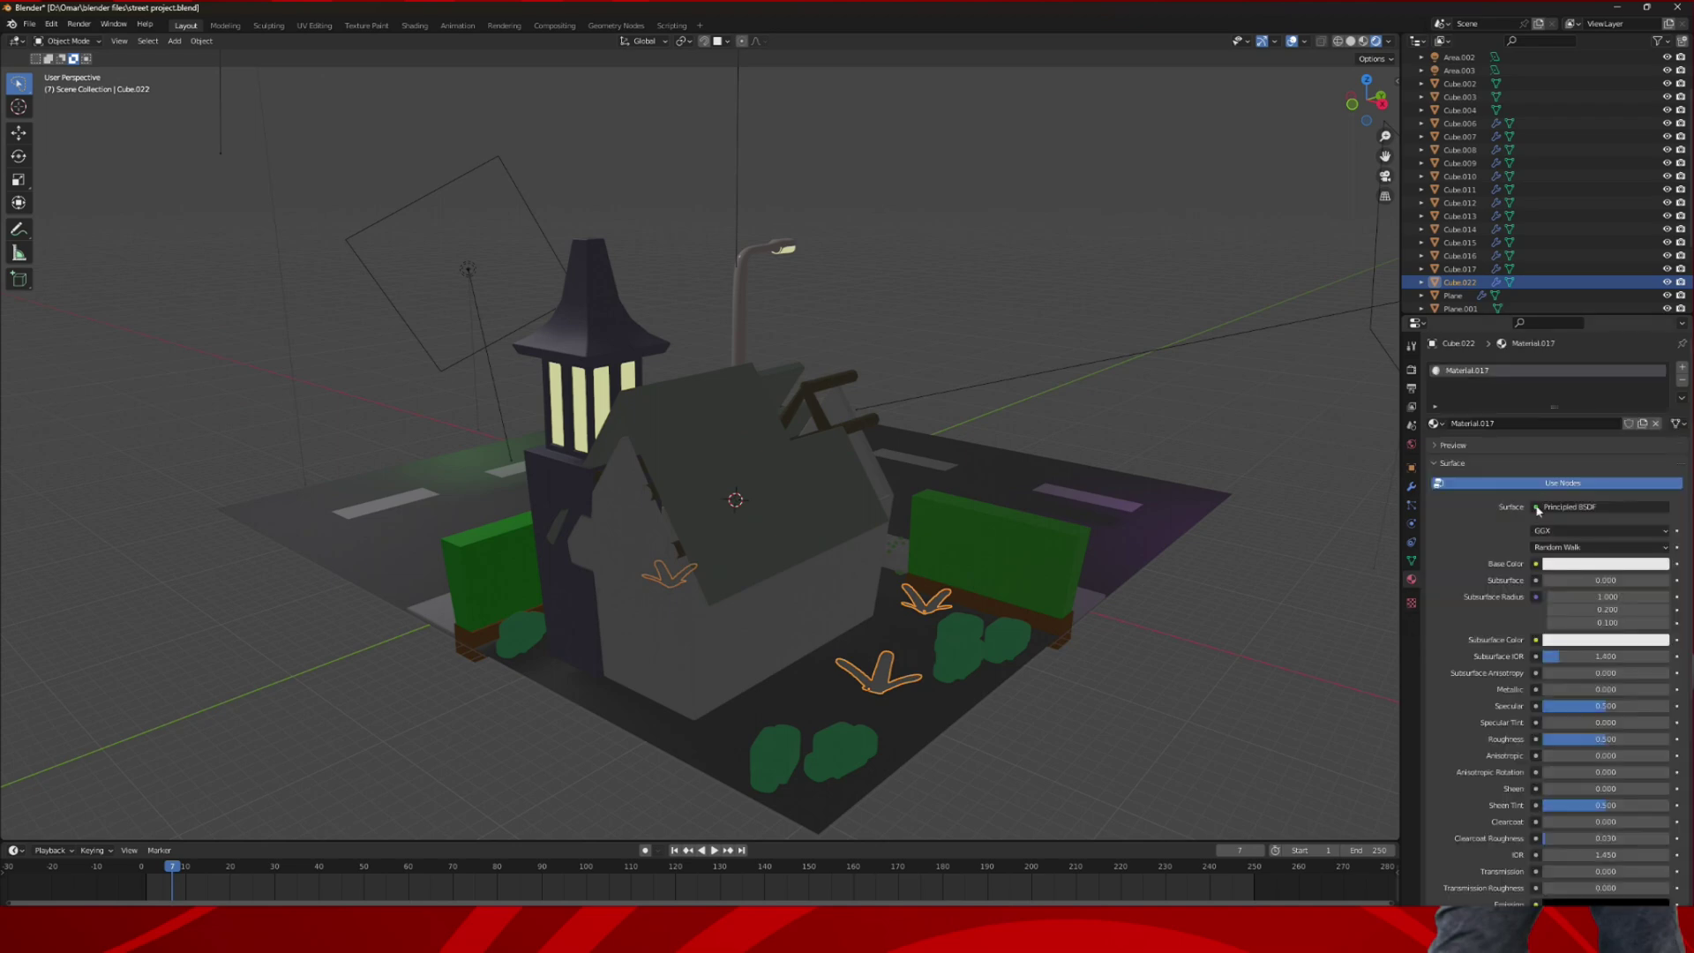
left_click(1591, 569)
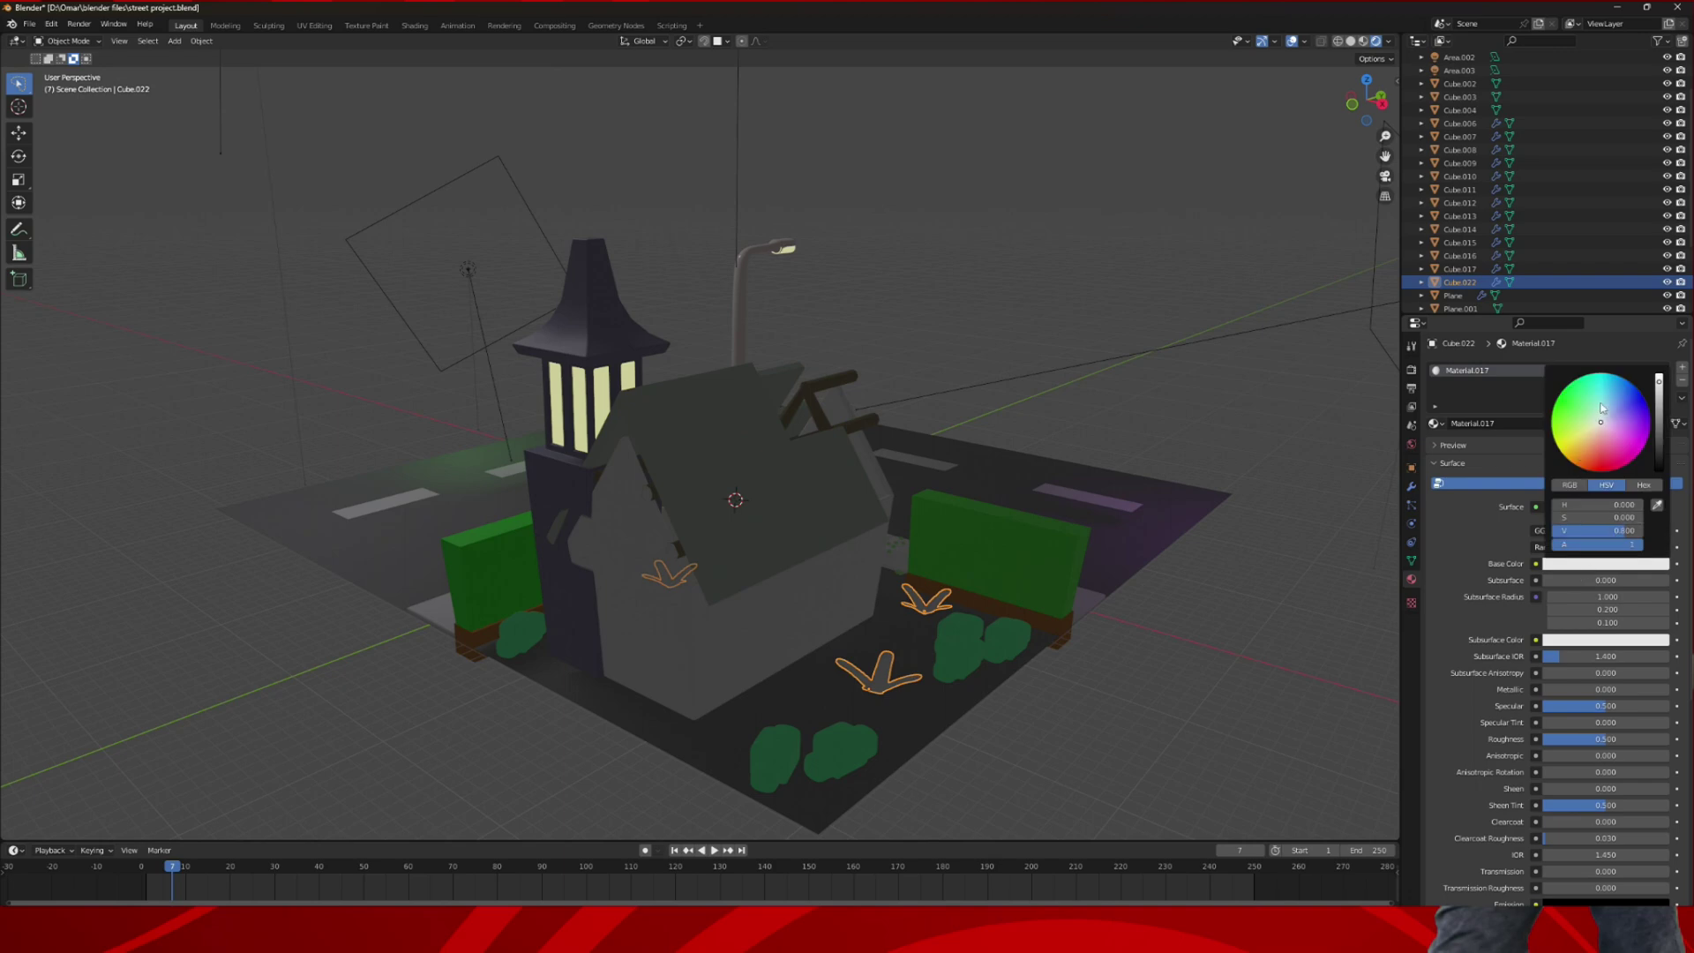
left_click_drag(1577, 415, 1570, 418)
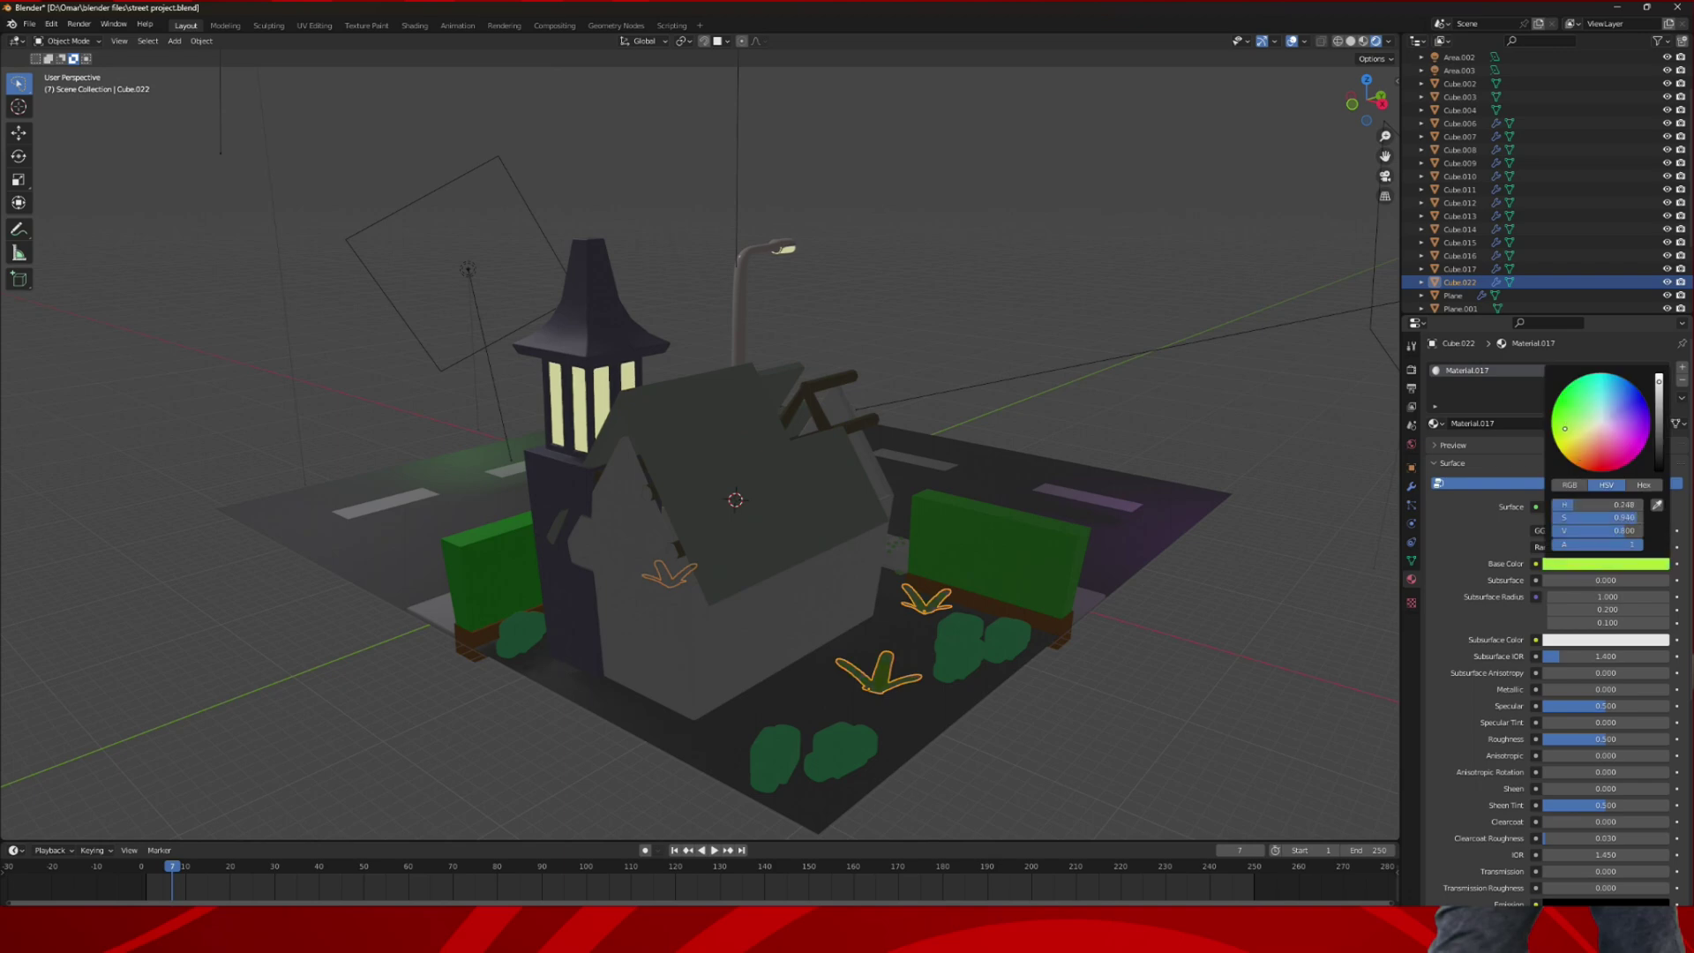
scroll(1390, 479, "up", 2)
right_click(1375, 500)
middle_click_drag(1200, 438, 1082, 427)
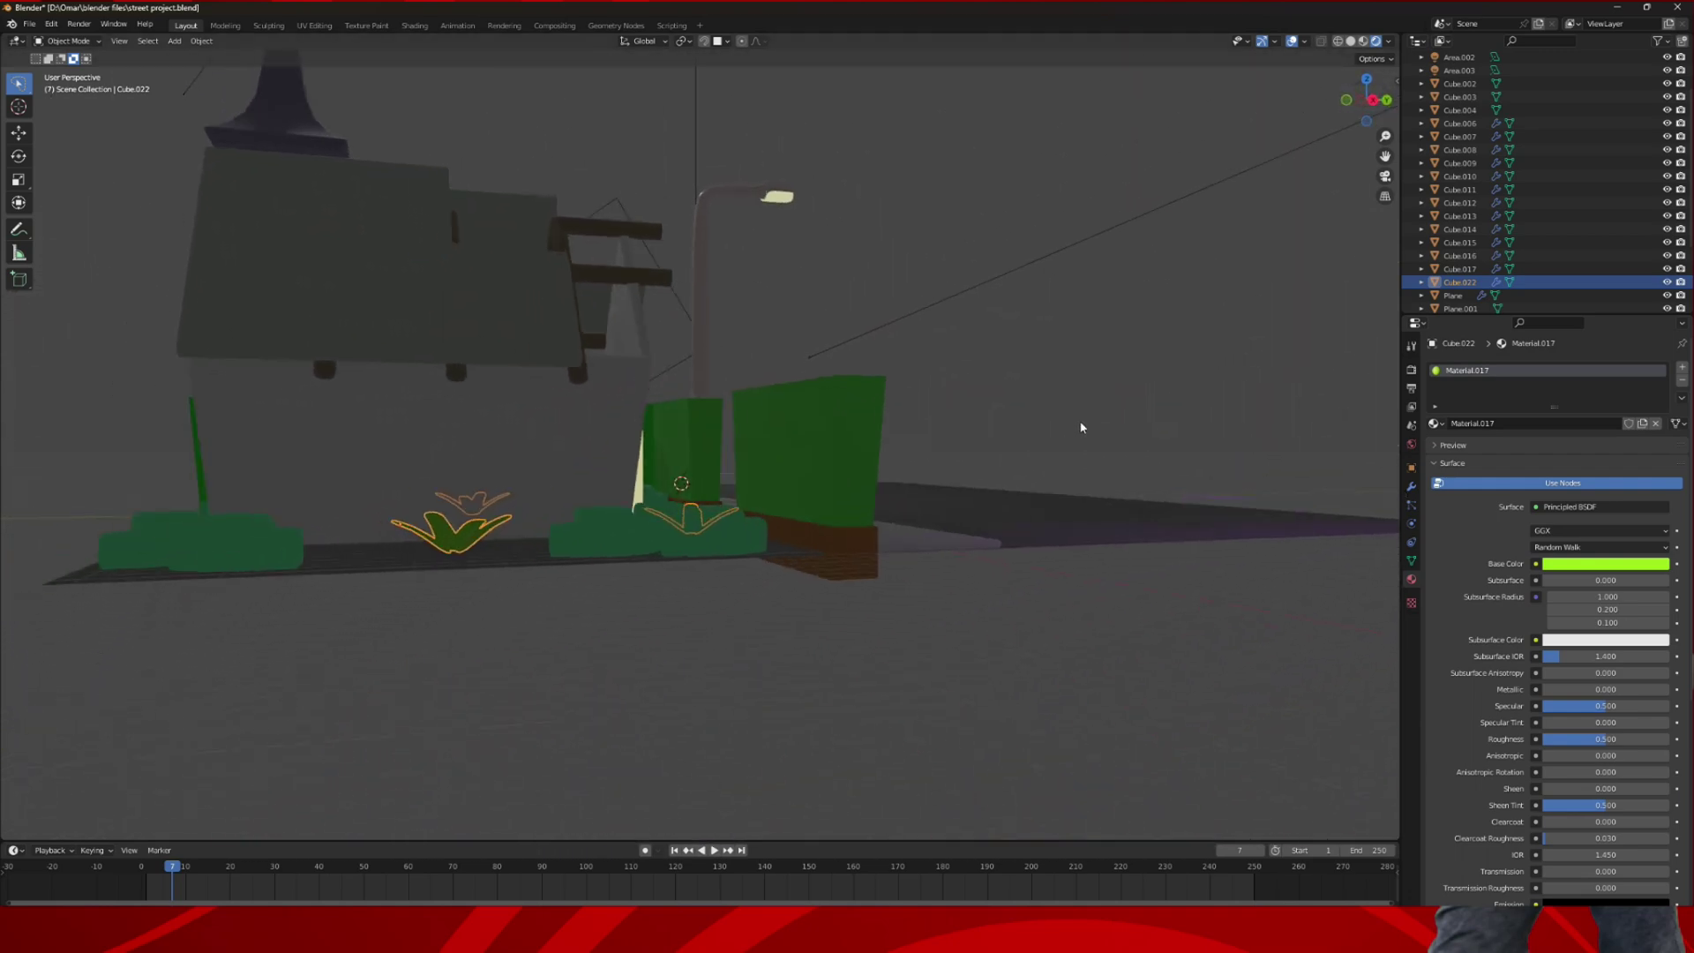
- Add a plane and move it over the road, about -11.6 m in X, 12 m in Y and 7 m in Z
left_click(174, 41)
mouse_move(190, 57)
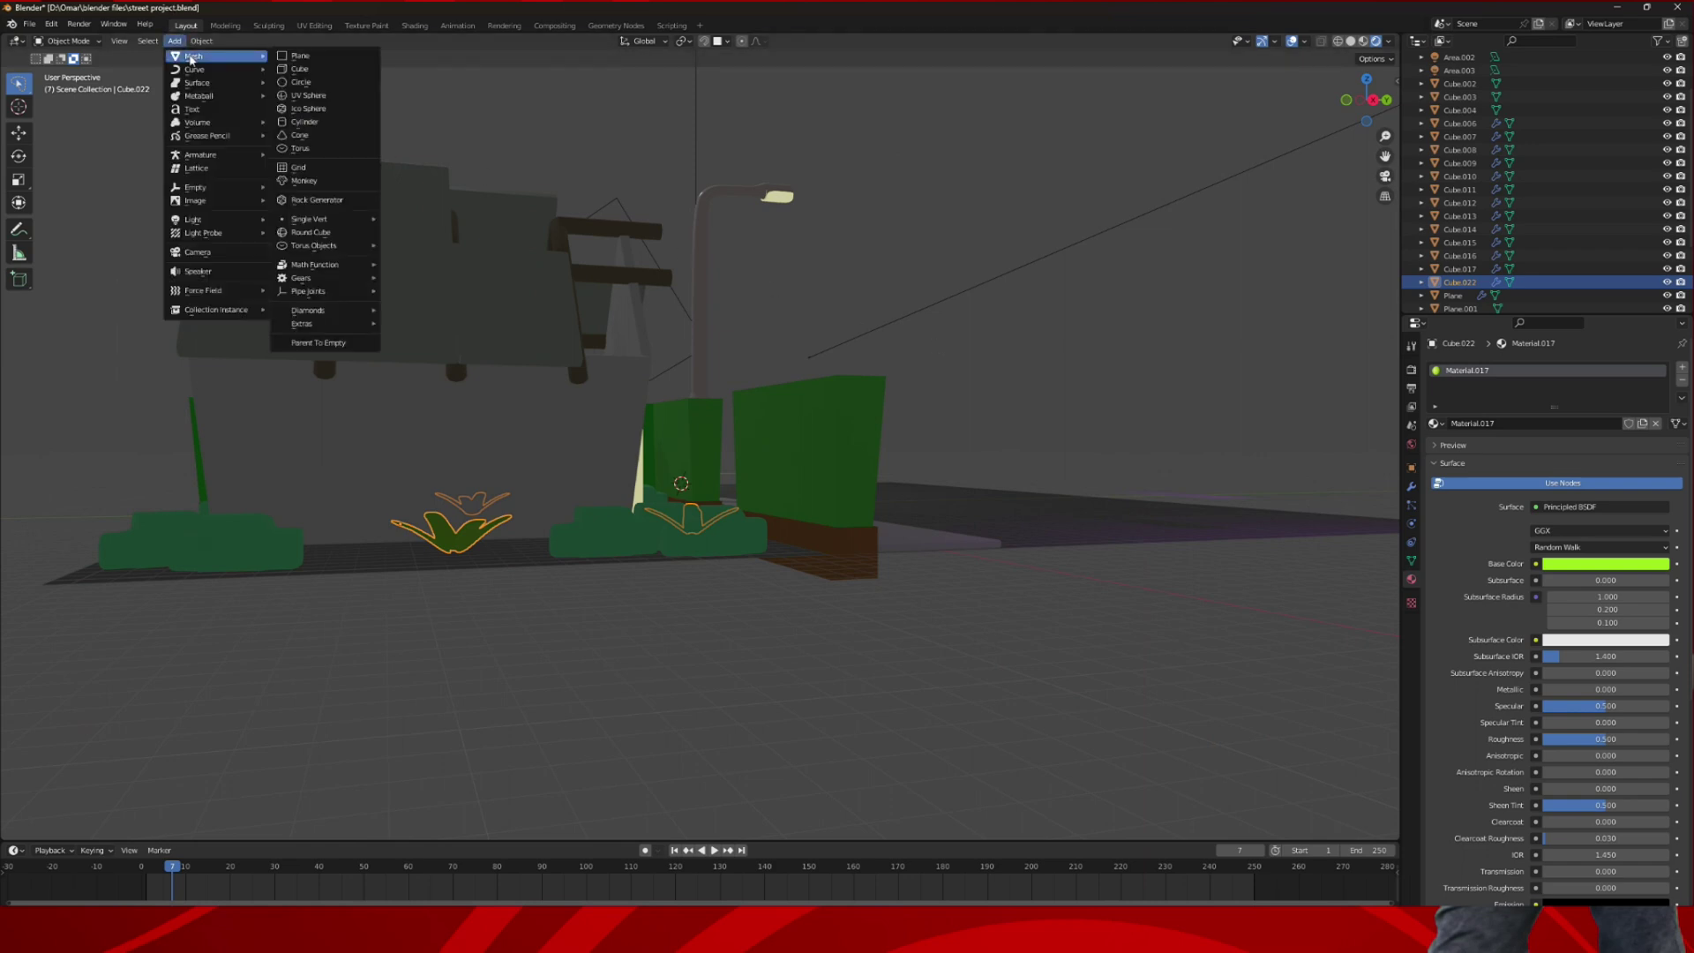
left_click(305, 58)
middle_click_drag(609, 406, 641, 425)
key("g")
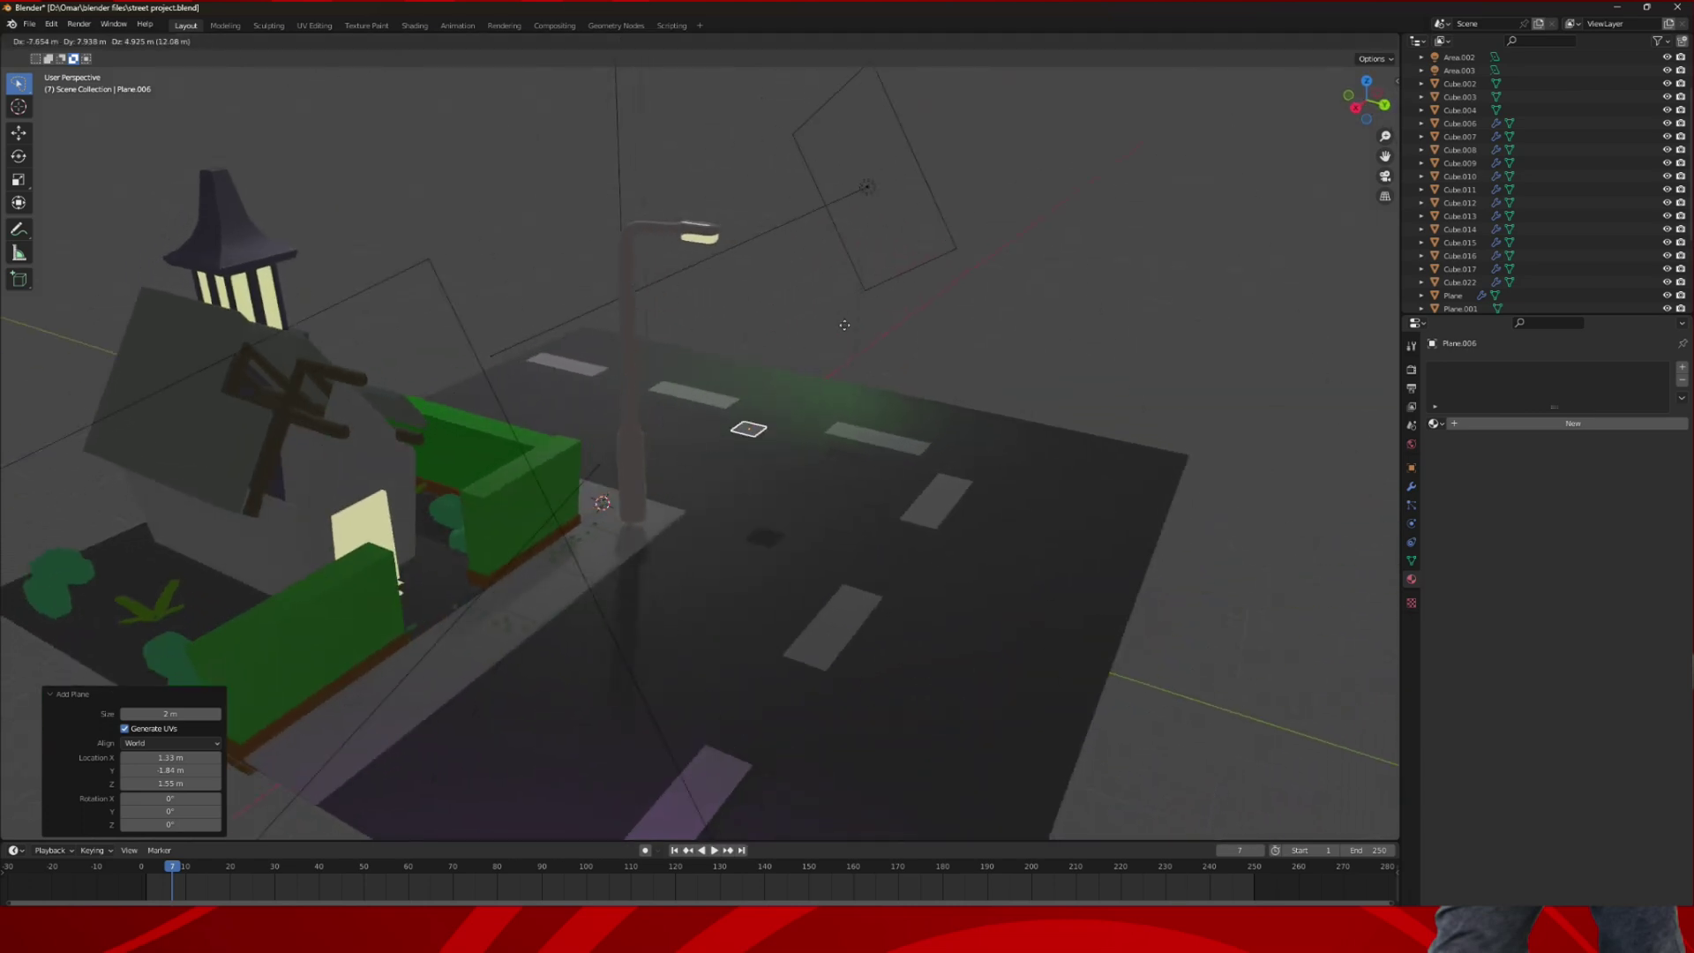
left_click(908, 314)
- Rotate the new plane 90 degrees about the Y axis so it stands upright
scroll(893, 314, "up", 5)
middle_click_drag(881, 323, 854, 341)
key("r")
key("y")
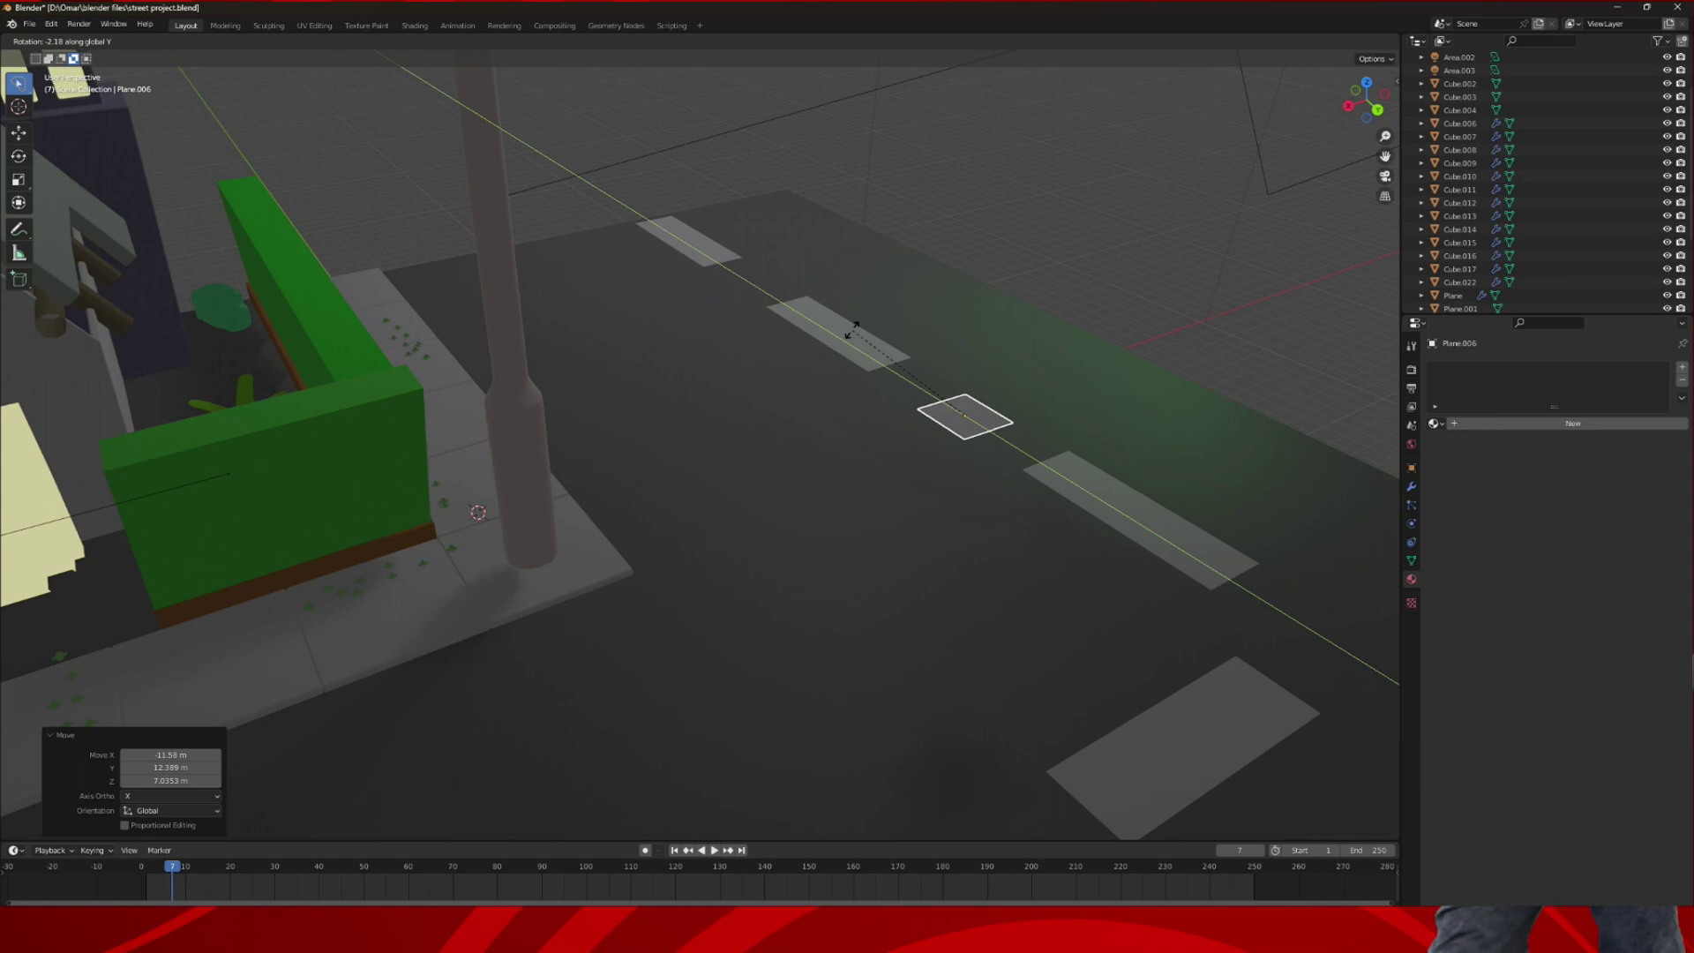
type("90")
key("Return")
- In right view, narrow the upright plane into a strip by scaling it to about 0.3 along Y
middle_click_drag(983, 380, 1278, 189)
left_click(1357, 106)
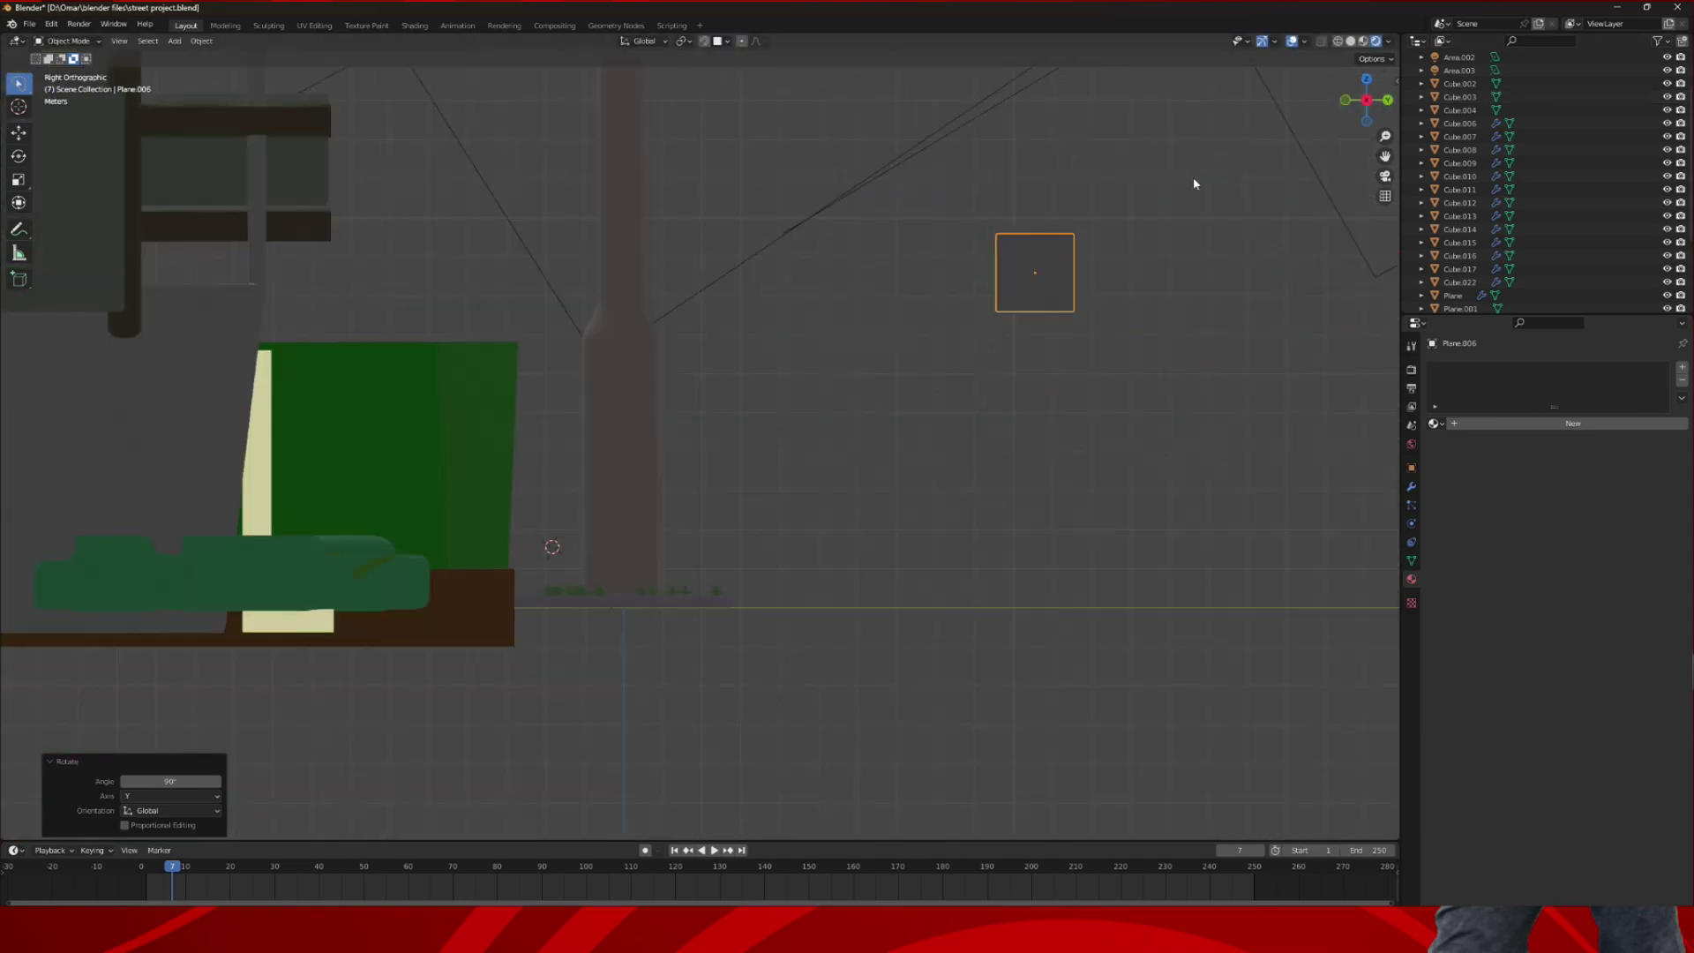
left_click_drag(1385, 157, 1329, 206)
scroll(1076, 282, "up", 1)
key("s")
key("y")
left_click(821, 512)
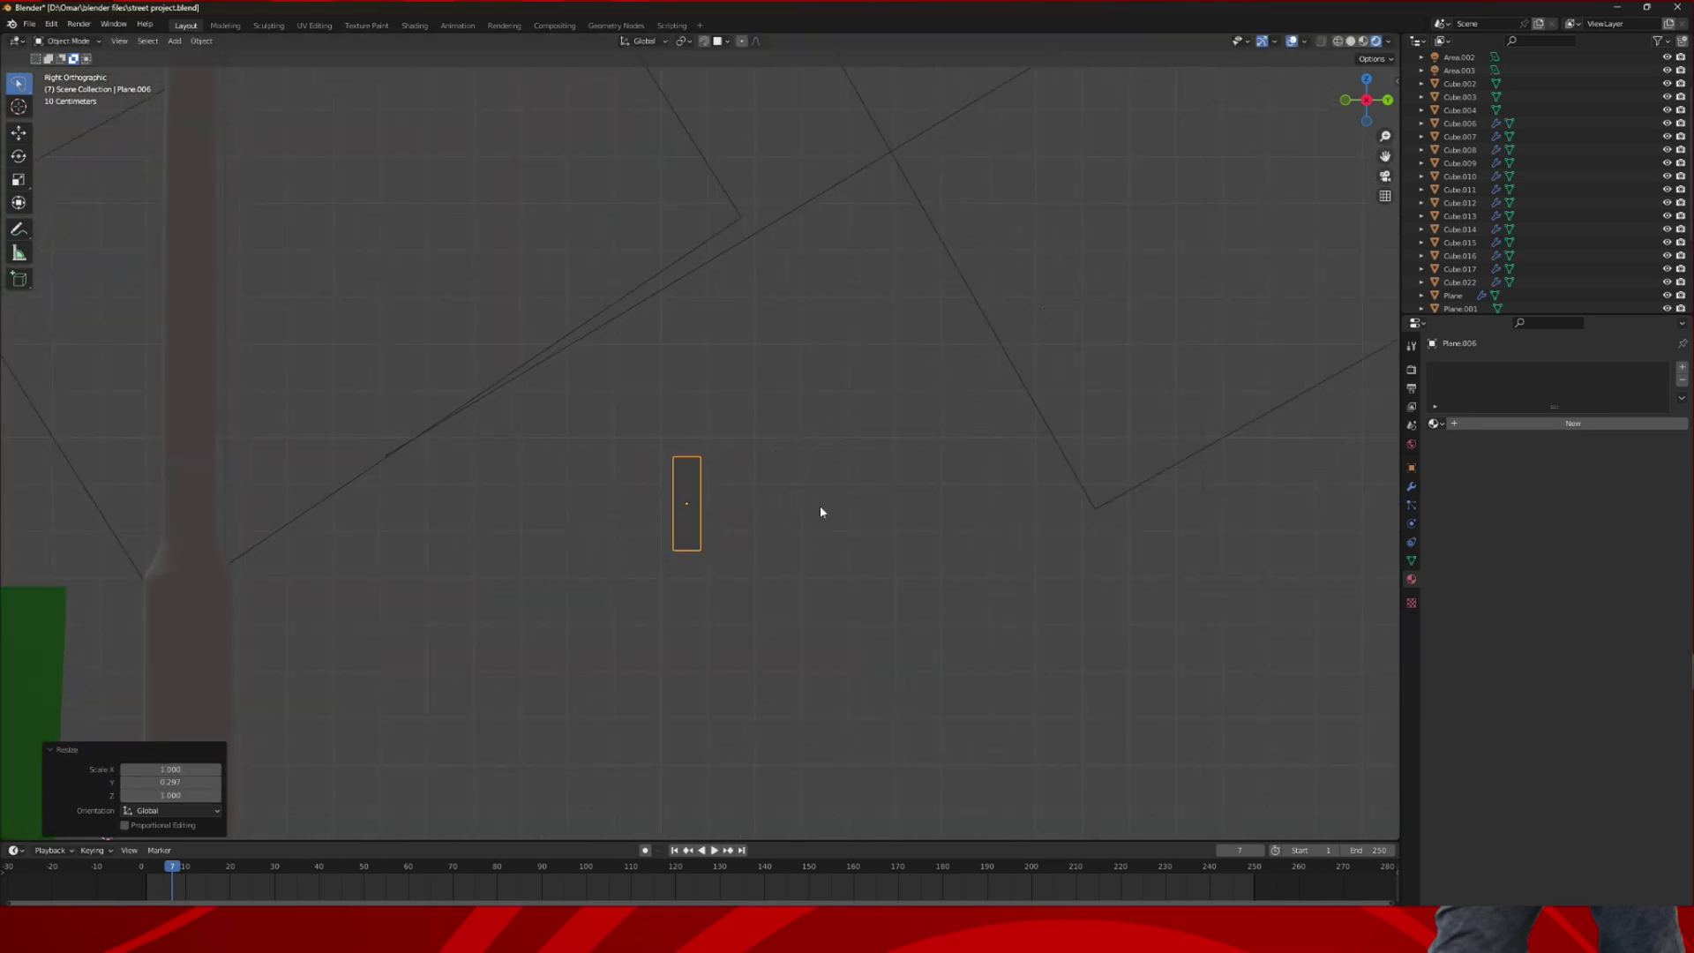
- Try to enlarge the strip by scaling it along X to about 1.78 and also uniformly
key("s")
key("x")
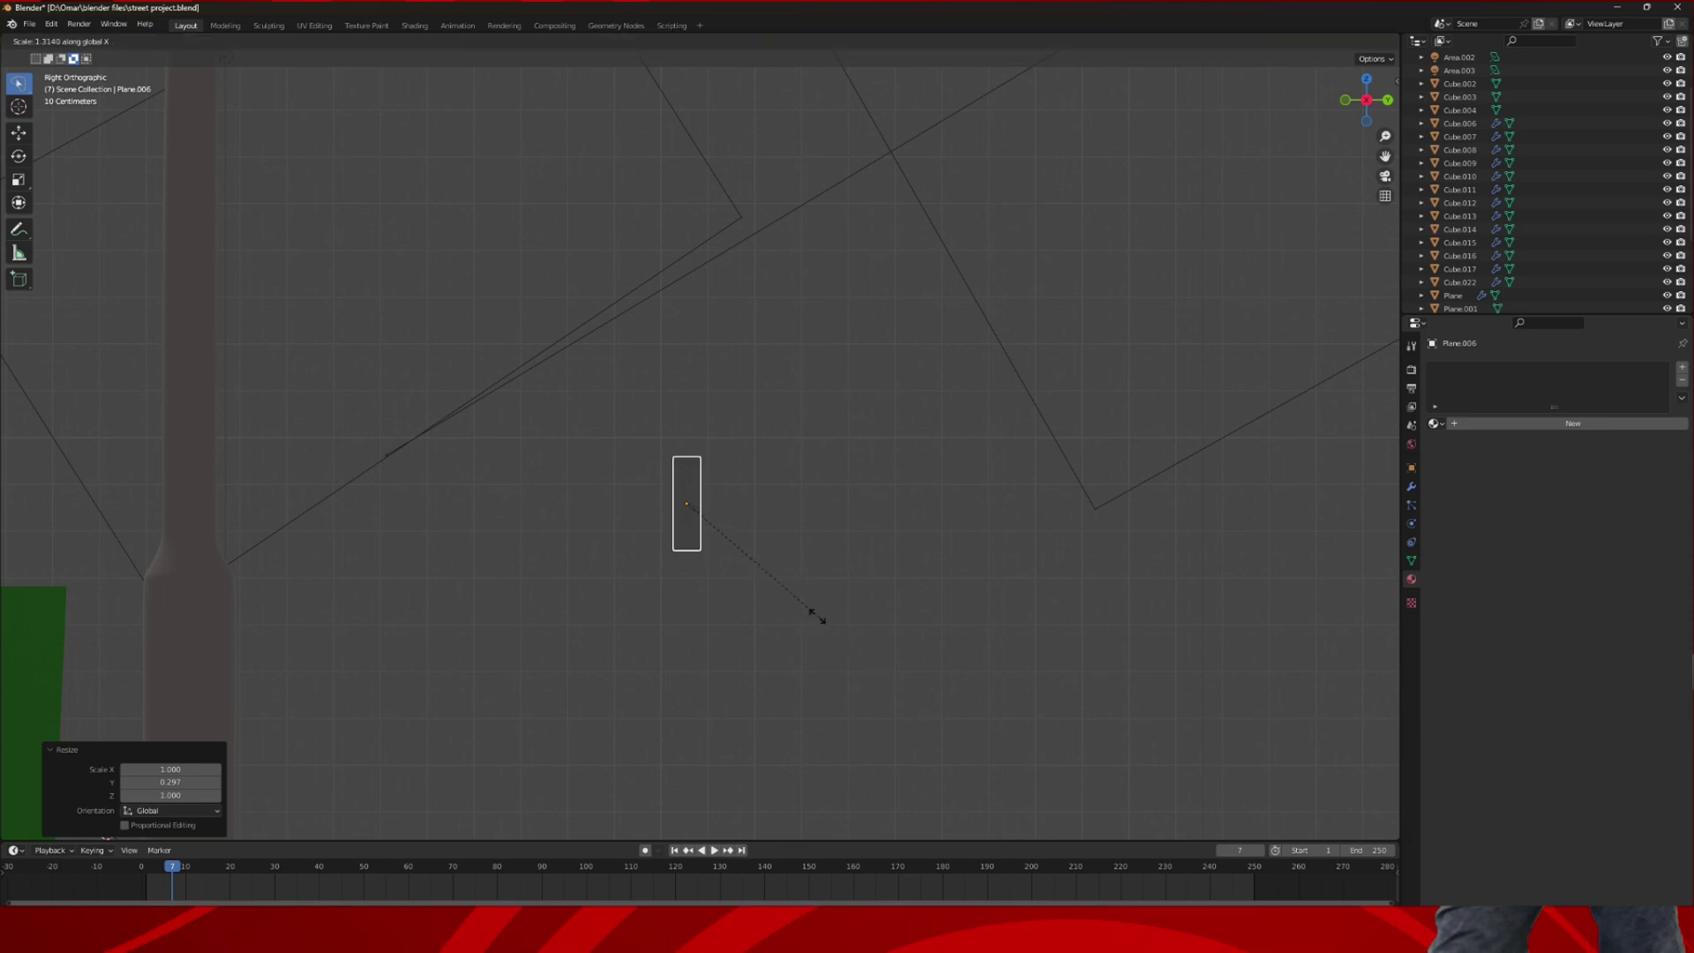
left_click(881, 643)
middle_click_drag(894, 593, 799, 609)
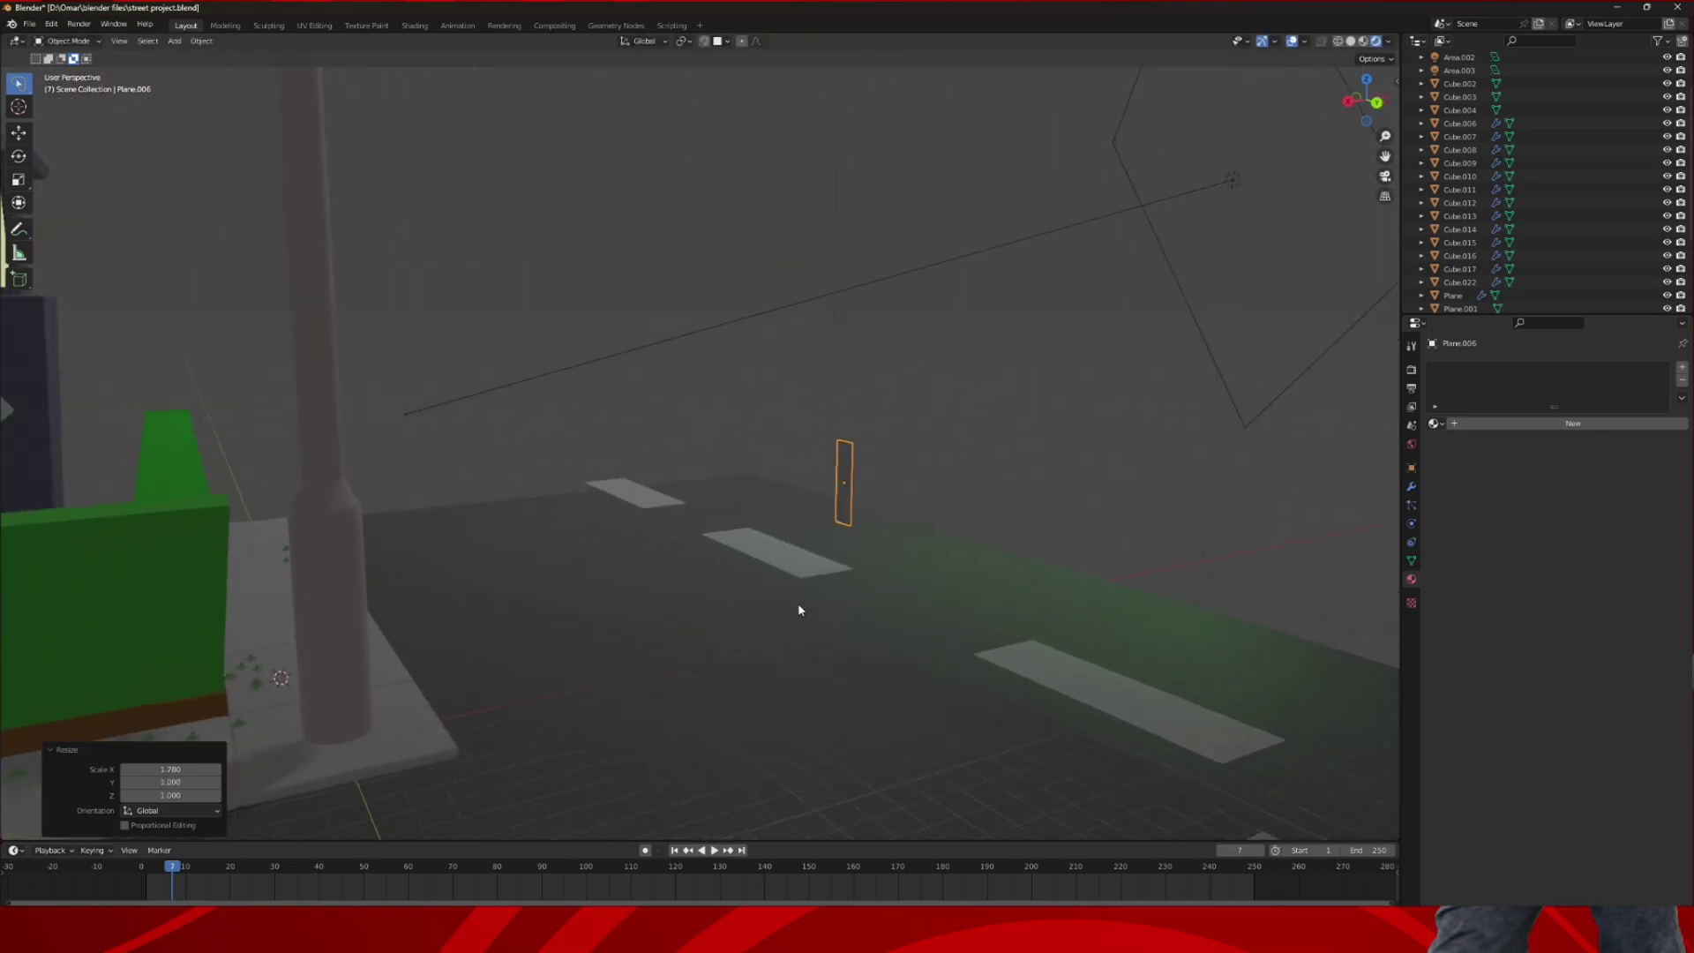
left_click(1348, 101)
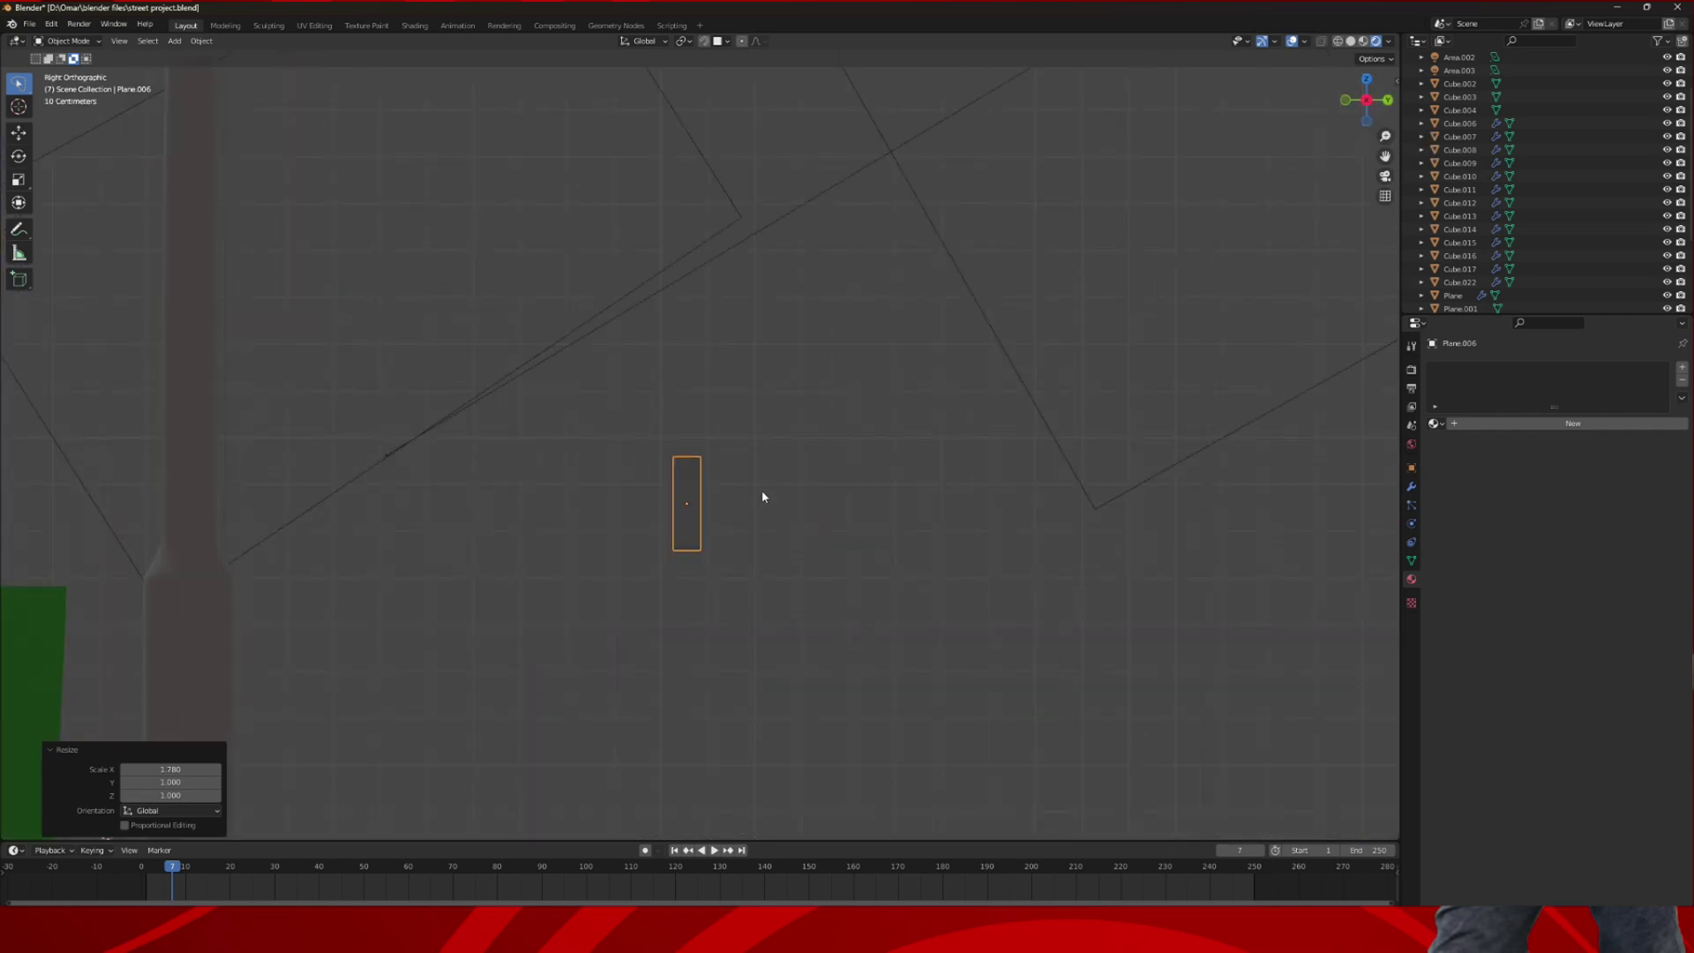
key("s")
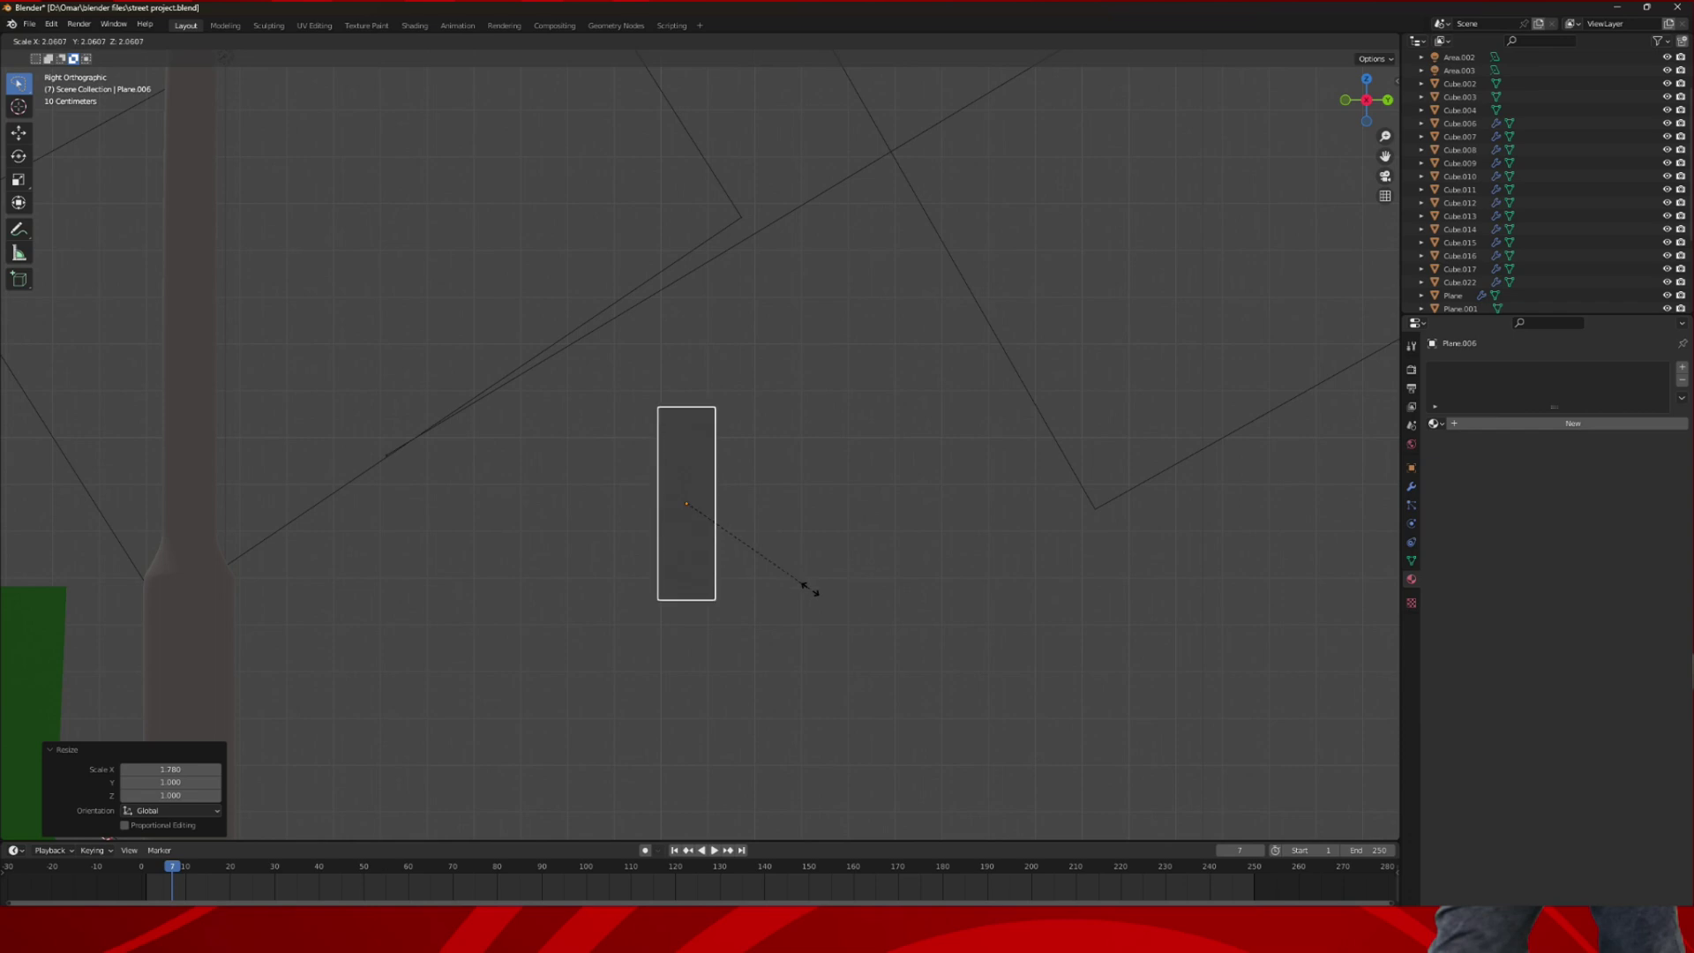
key("Escape")
- Stretch the strip vertically by scaling it to about 4.01 along Z
key("s")
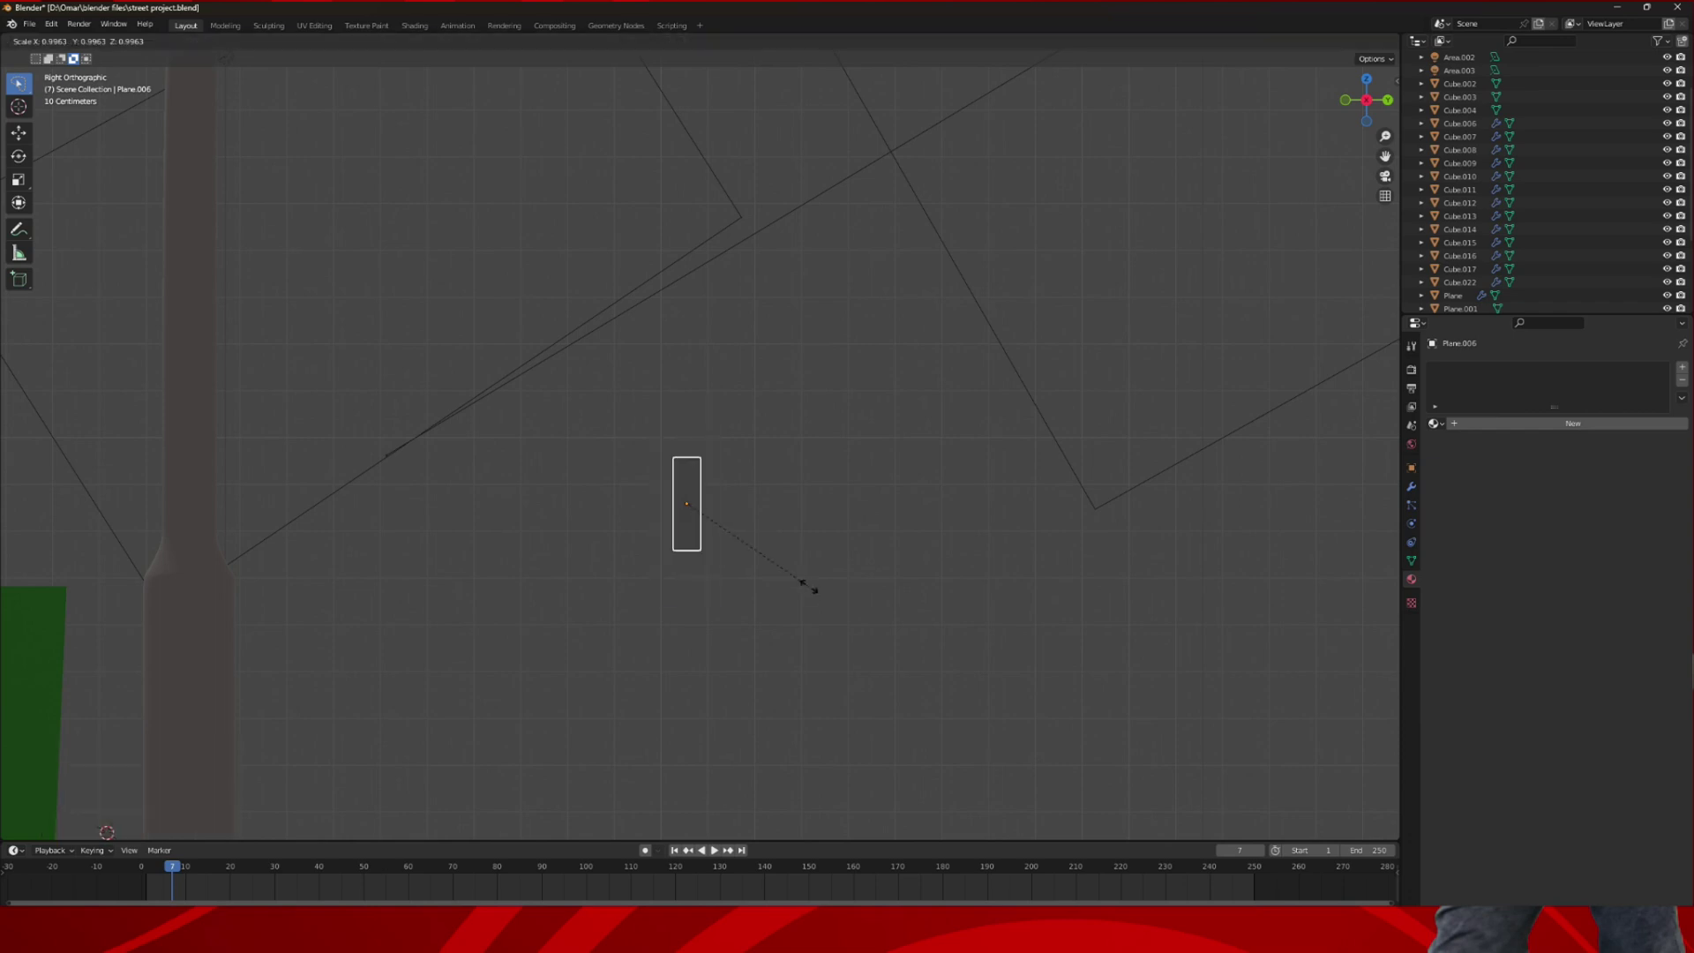
key("z")
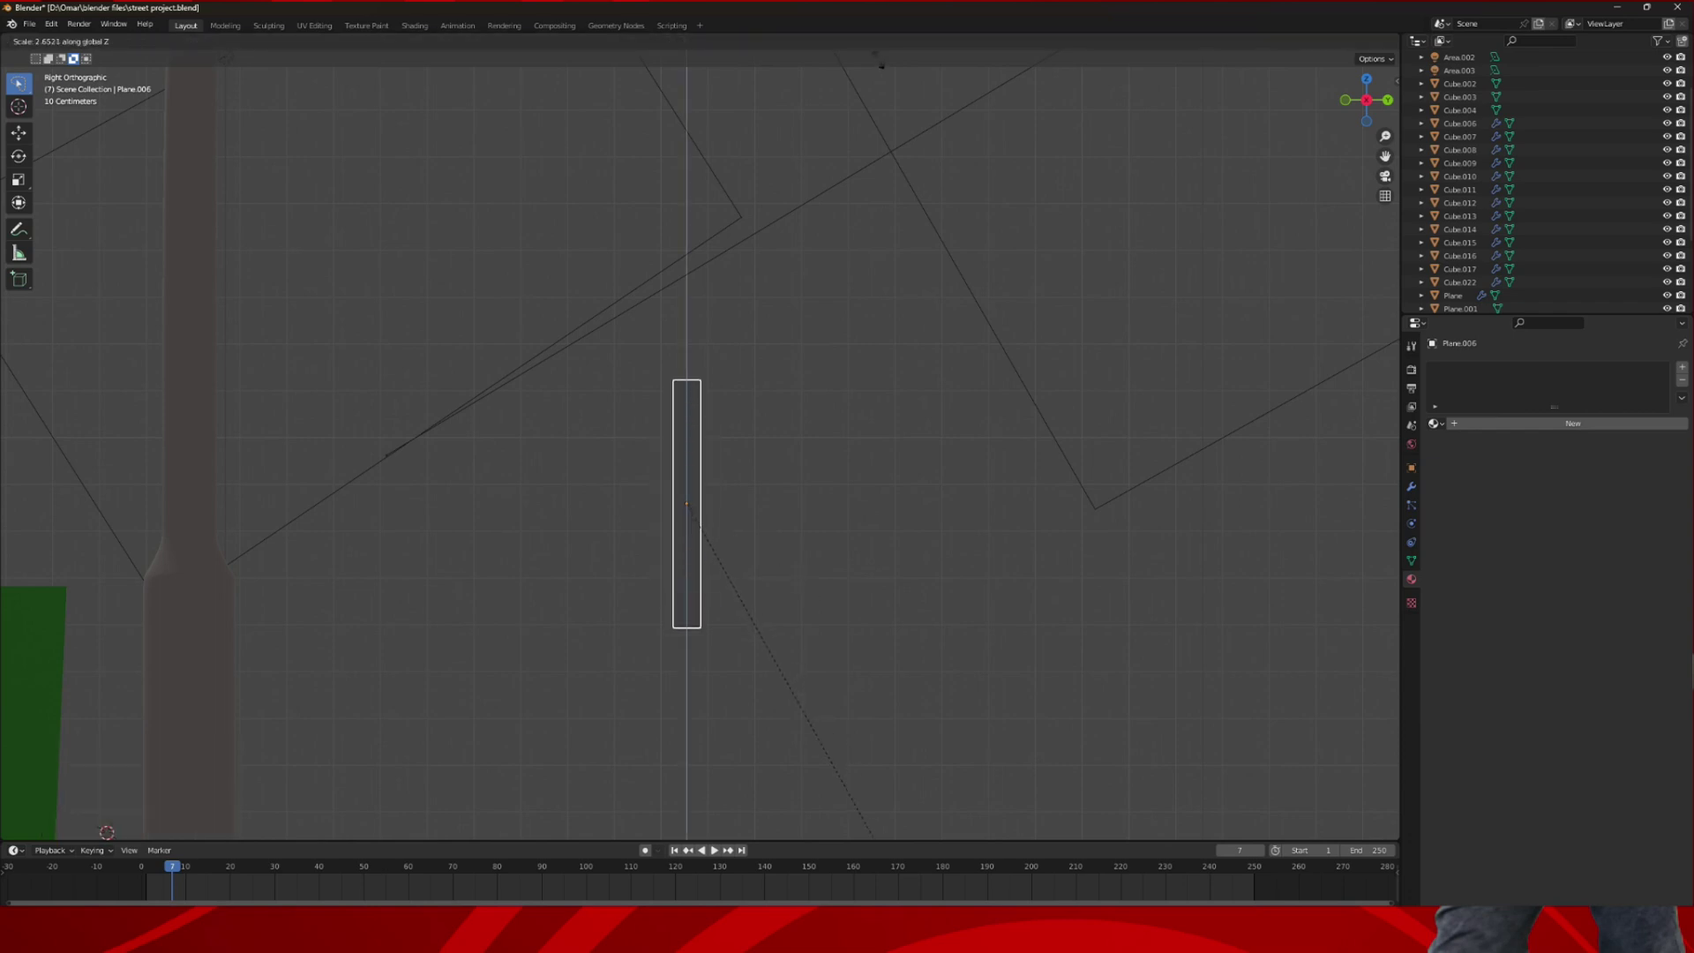
left_click(923, 261)
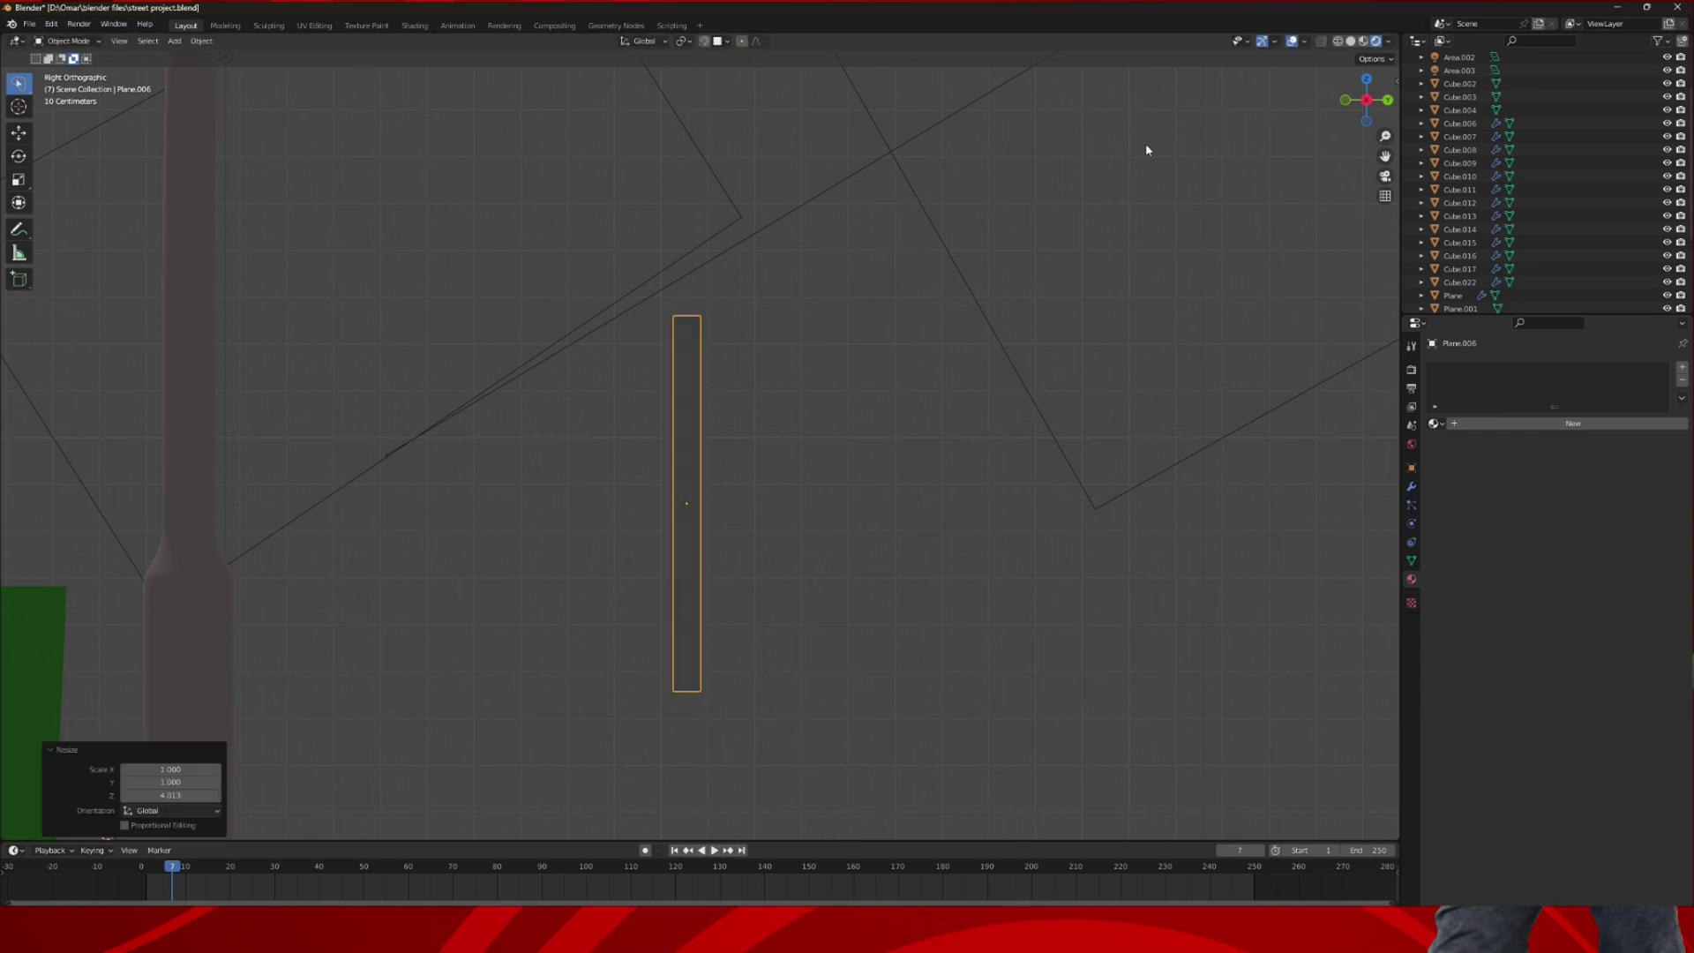
- Duplicate the strip three times along Y, spacing the copies about 1.1 to 1.4 m apart
scroll(1149, 148, "down", 6)
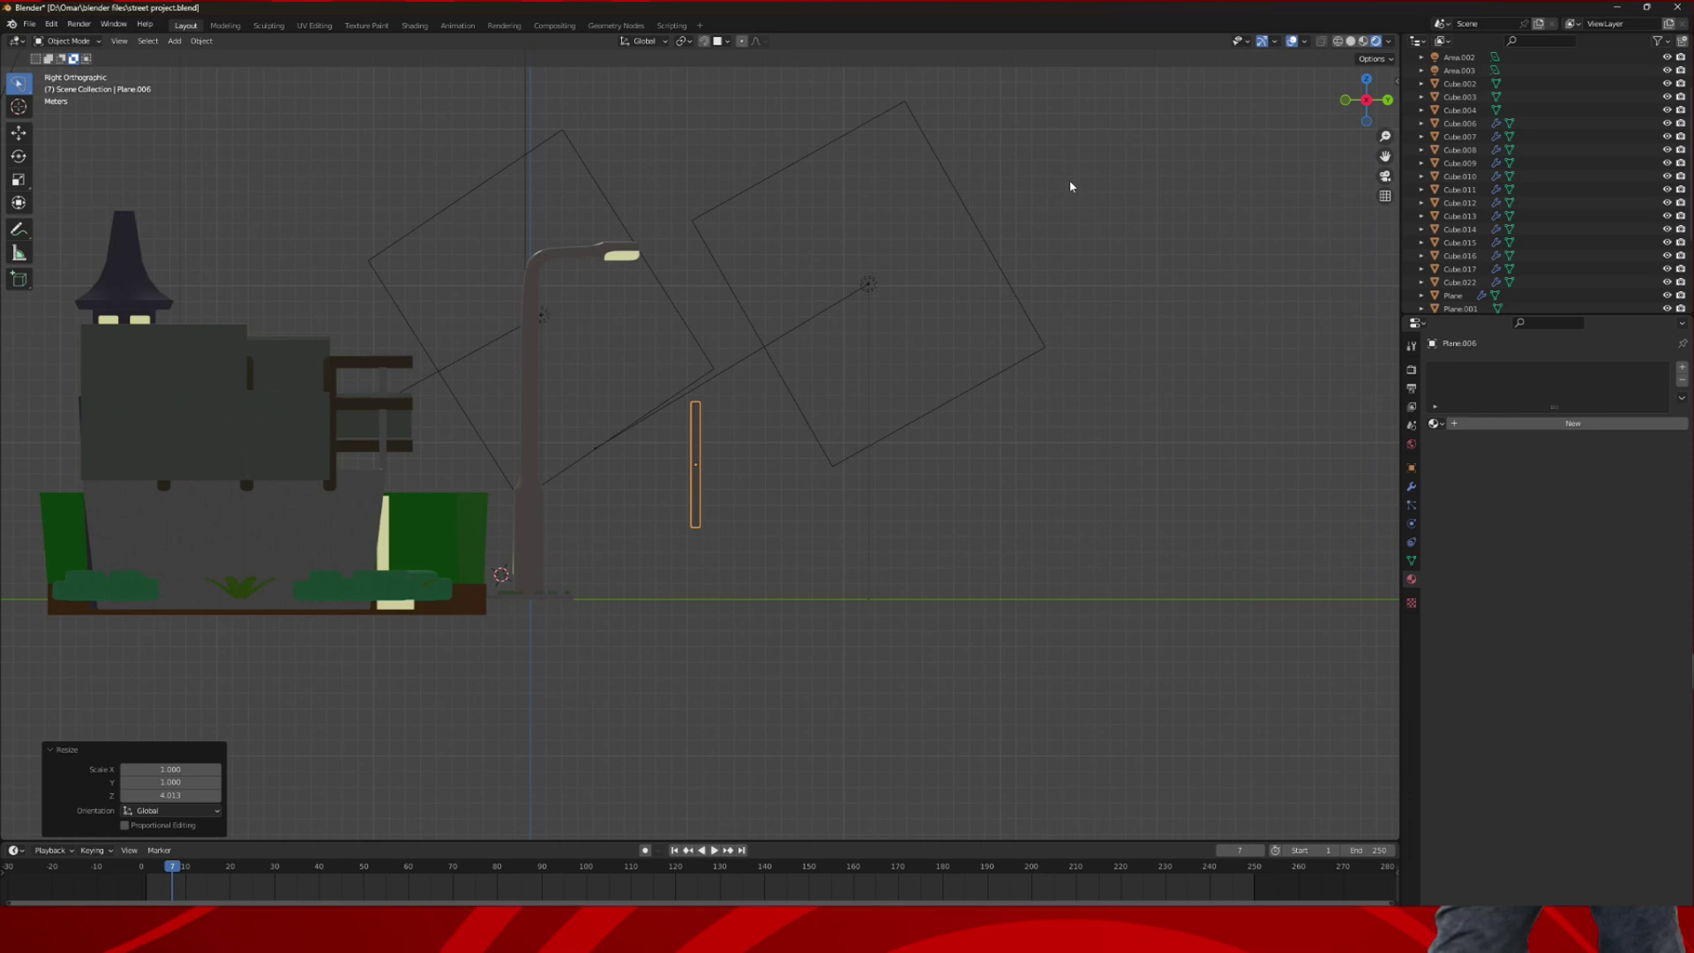
key("shift+d")
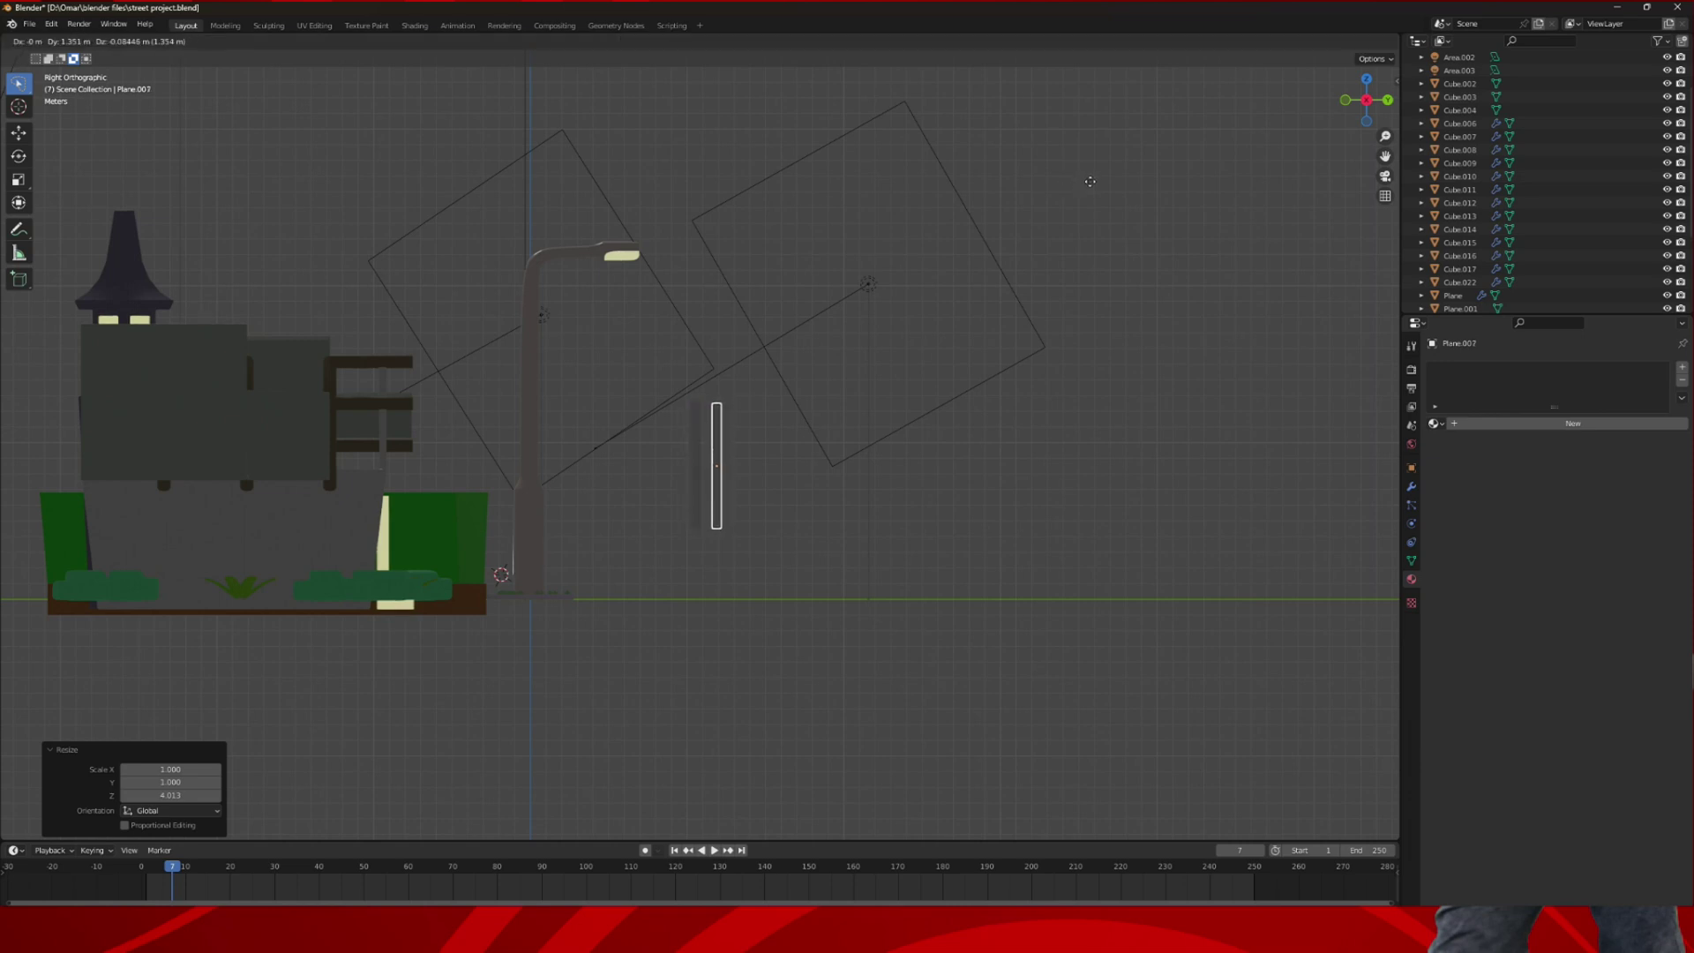
key("y")
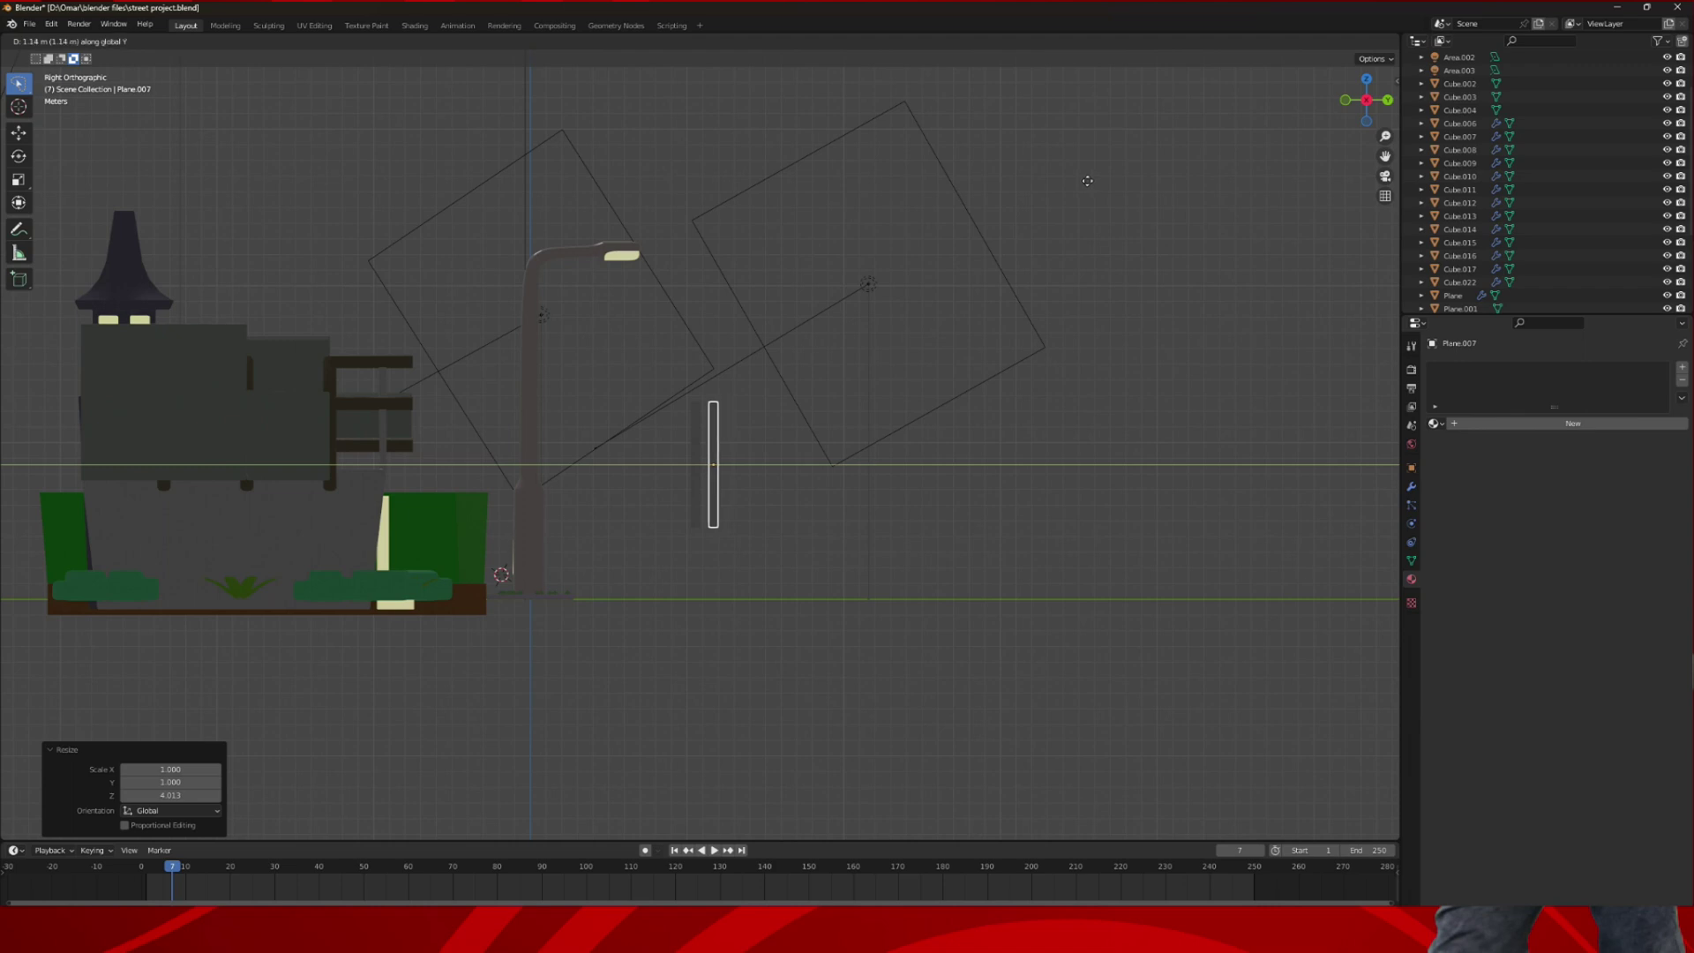
left_click(1090, 186)
key("shift+d")
key("y")
left_click(1111, 186)
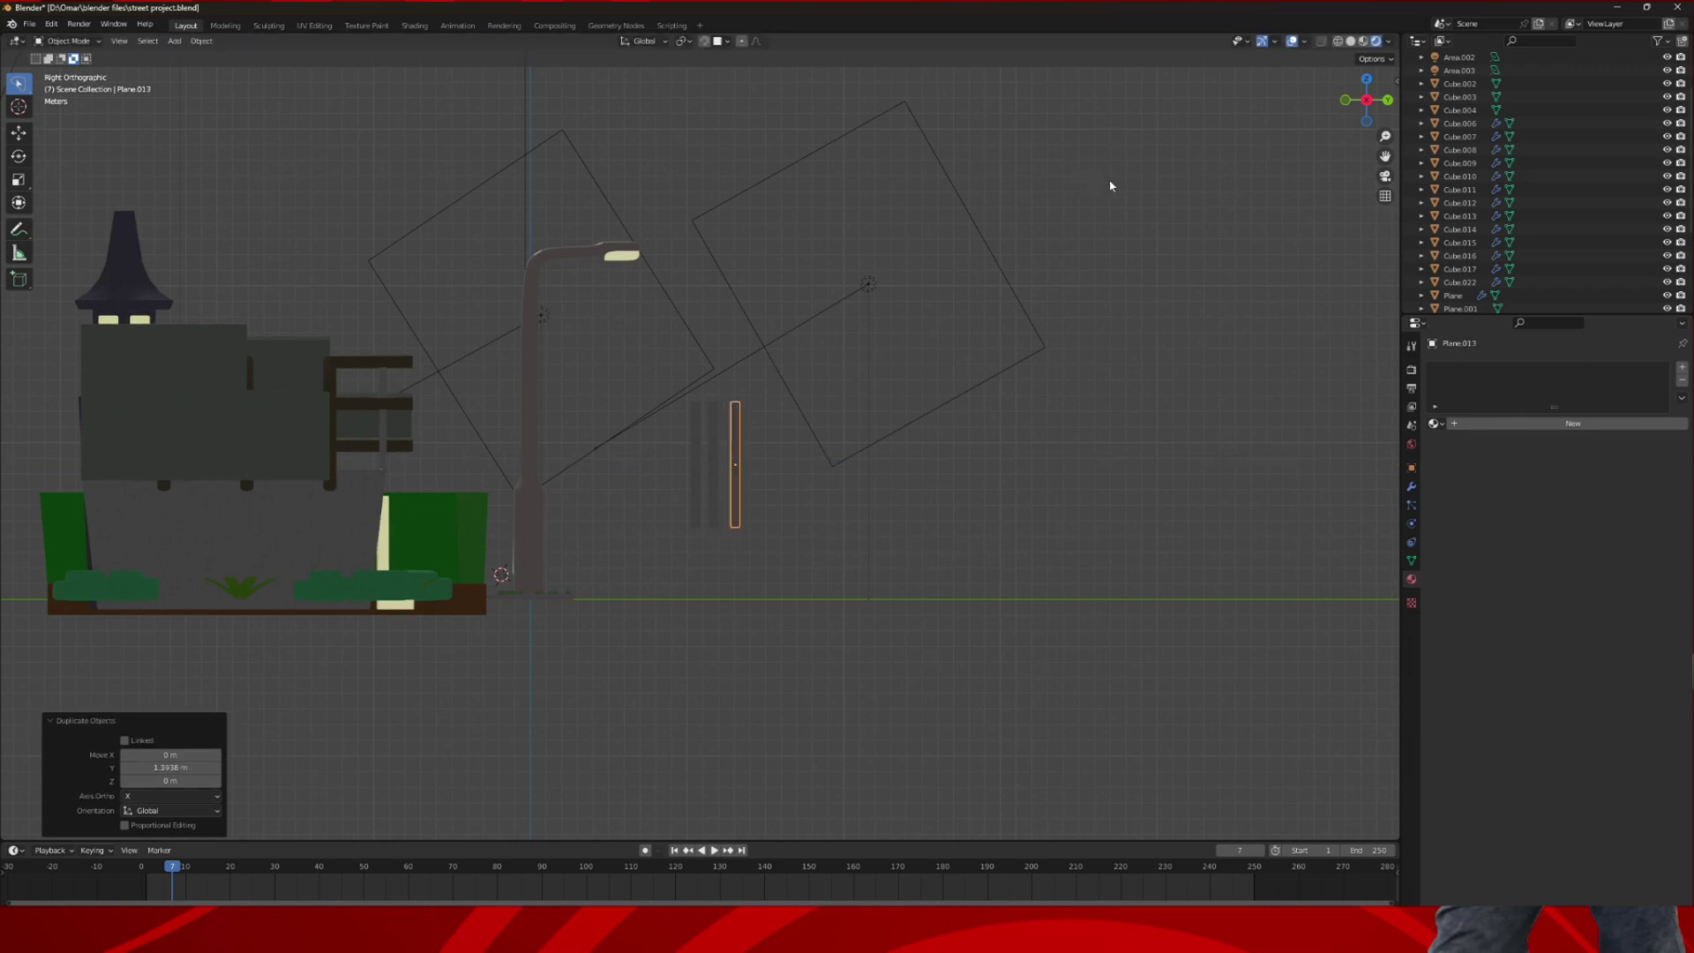
key("shift+d")
key("y")
left_click(941, 338)
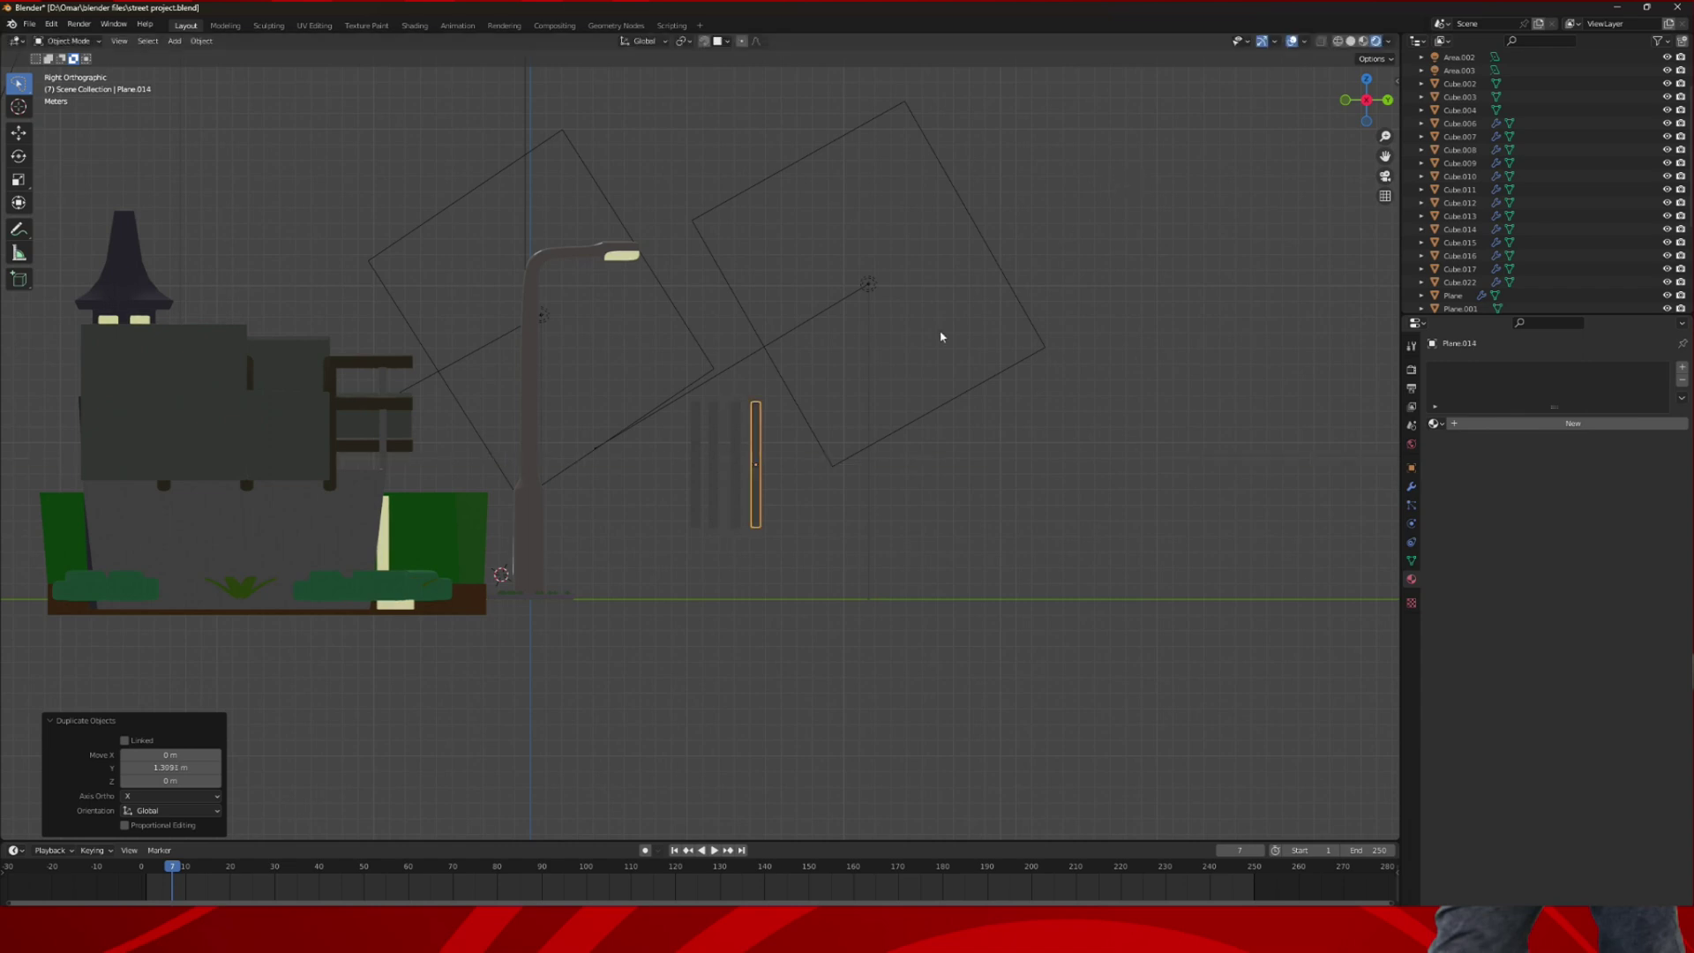
- Shorten the three strip copies along Z, scaling them in order to about 0.37, 0.57 and 0.79
left_click(713, 429)
key("s")
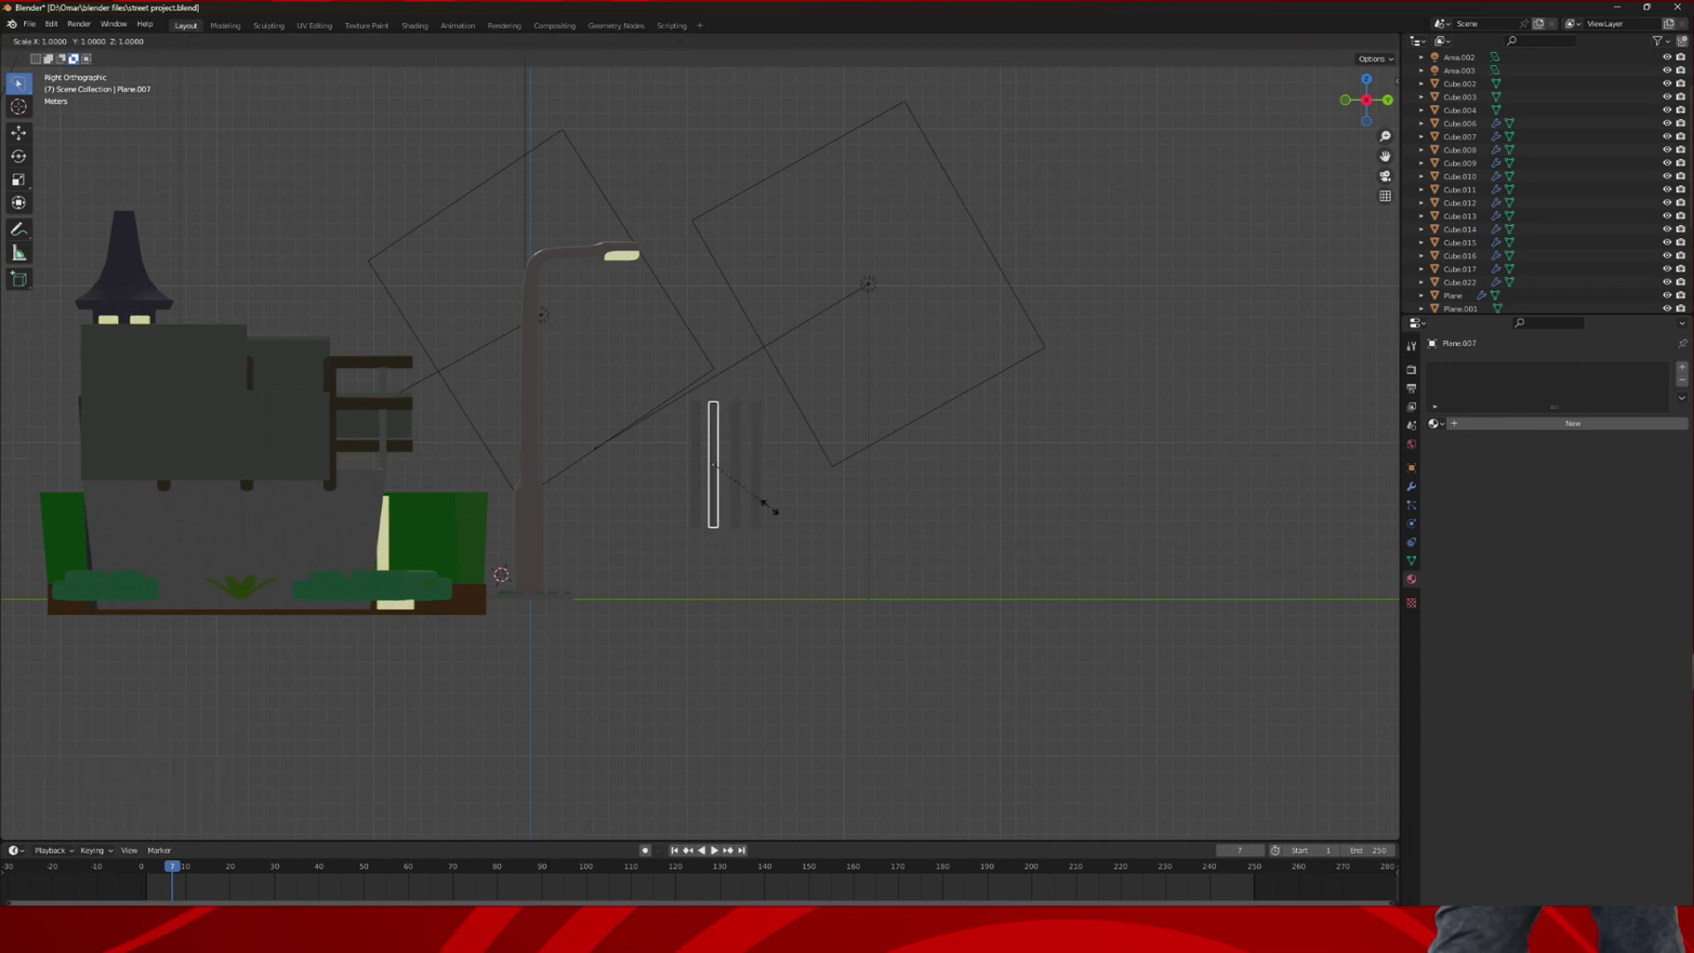
key("z")
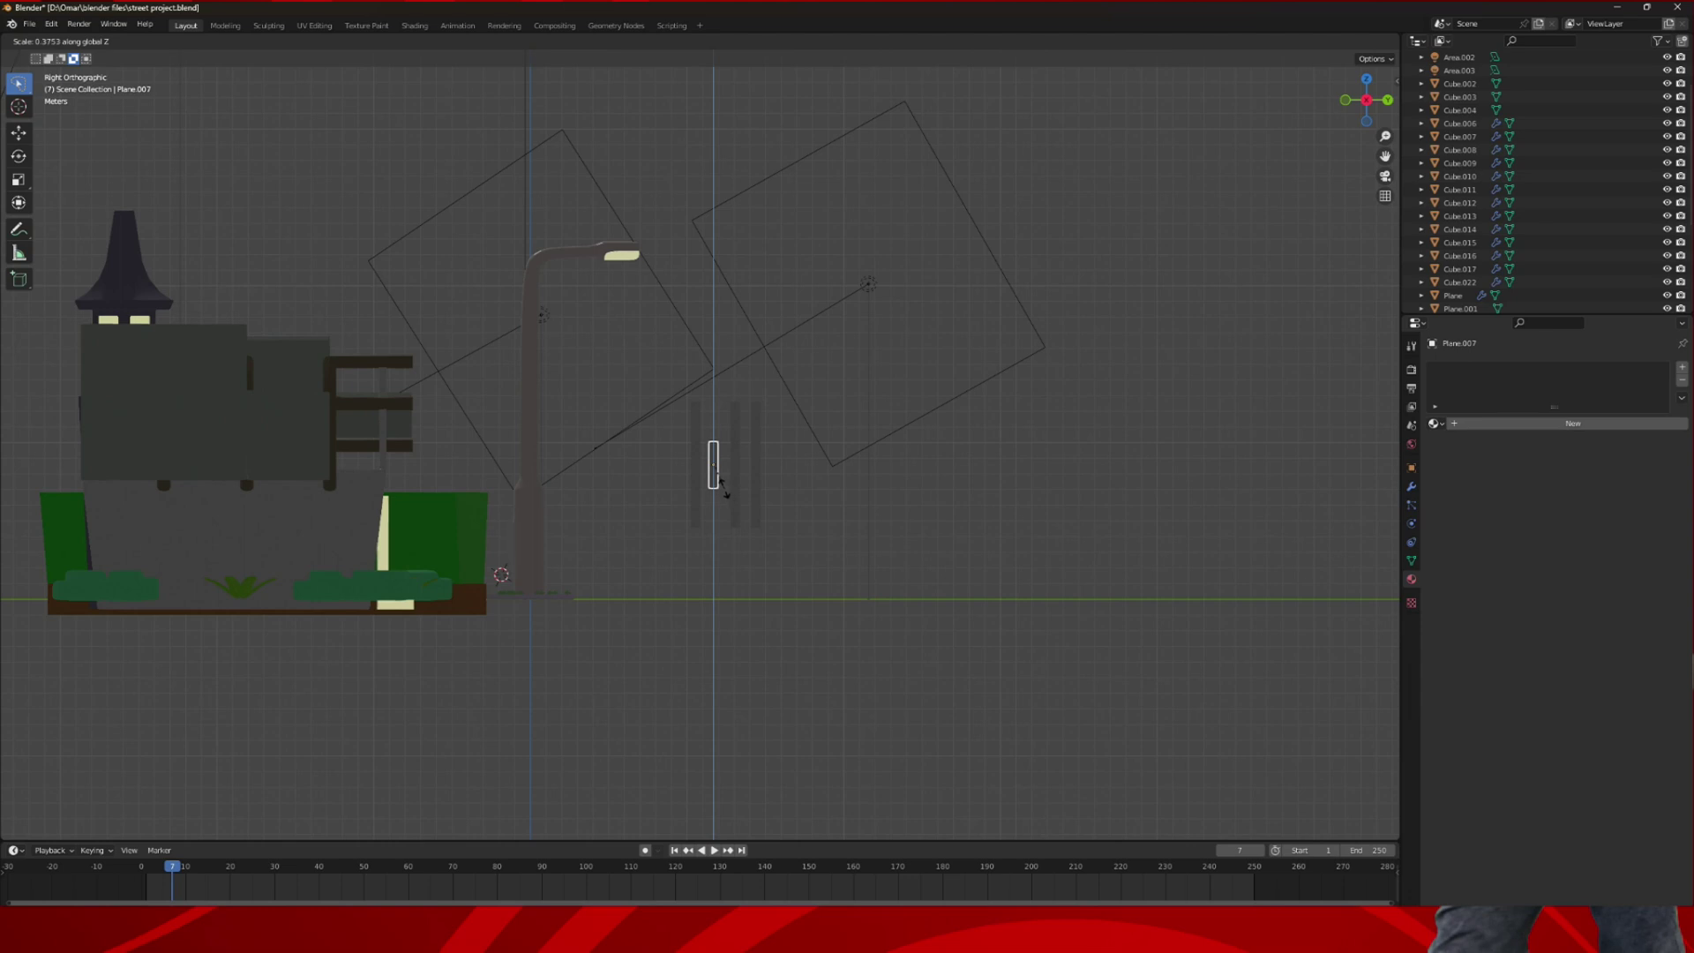
left_click(721, 482)
left_click(738, 474)
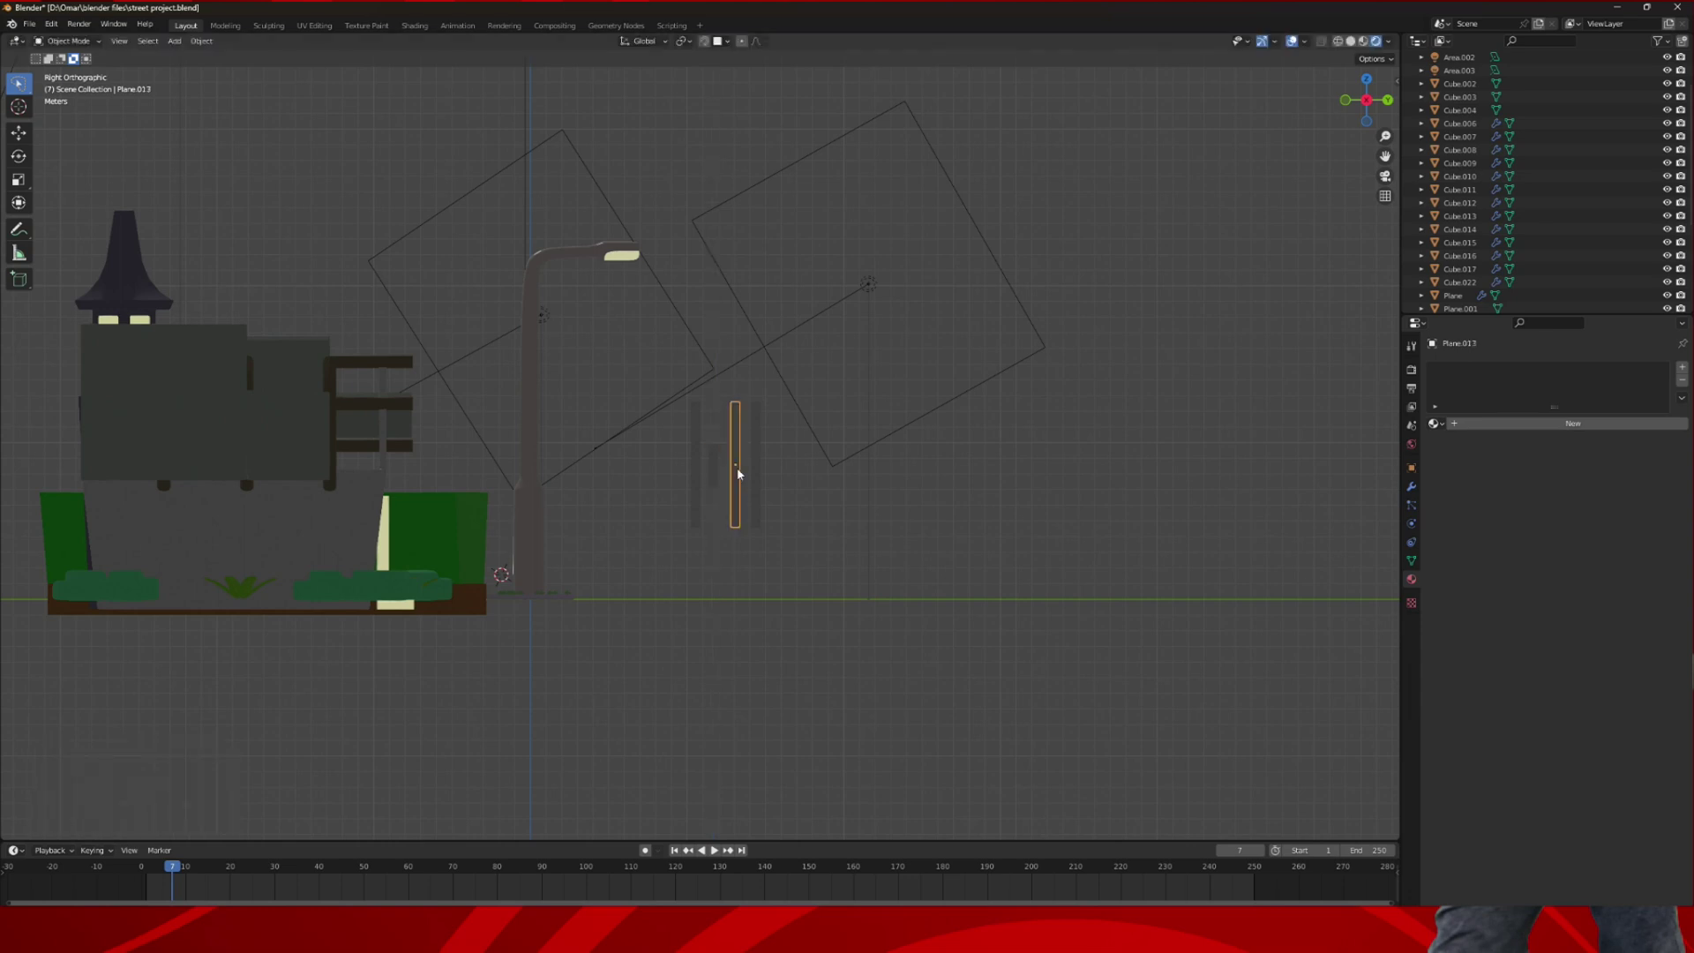
key("s")
key("z")
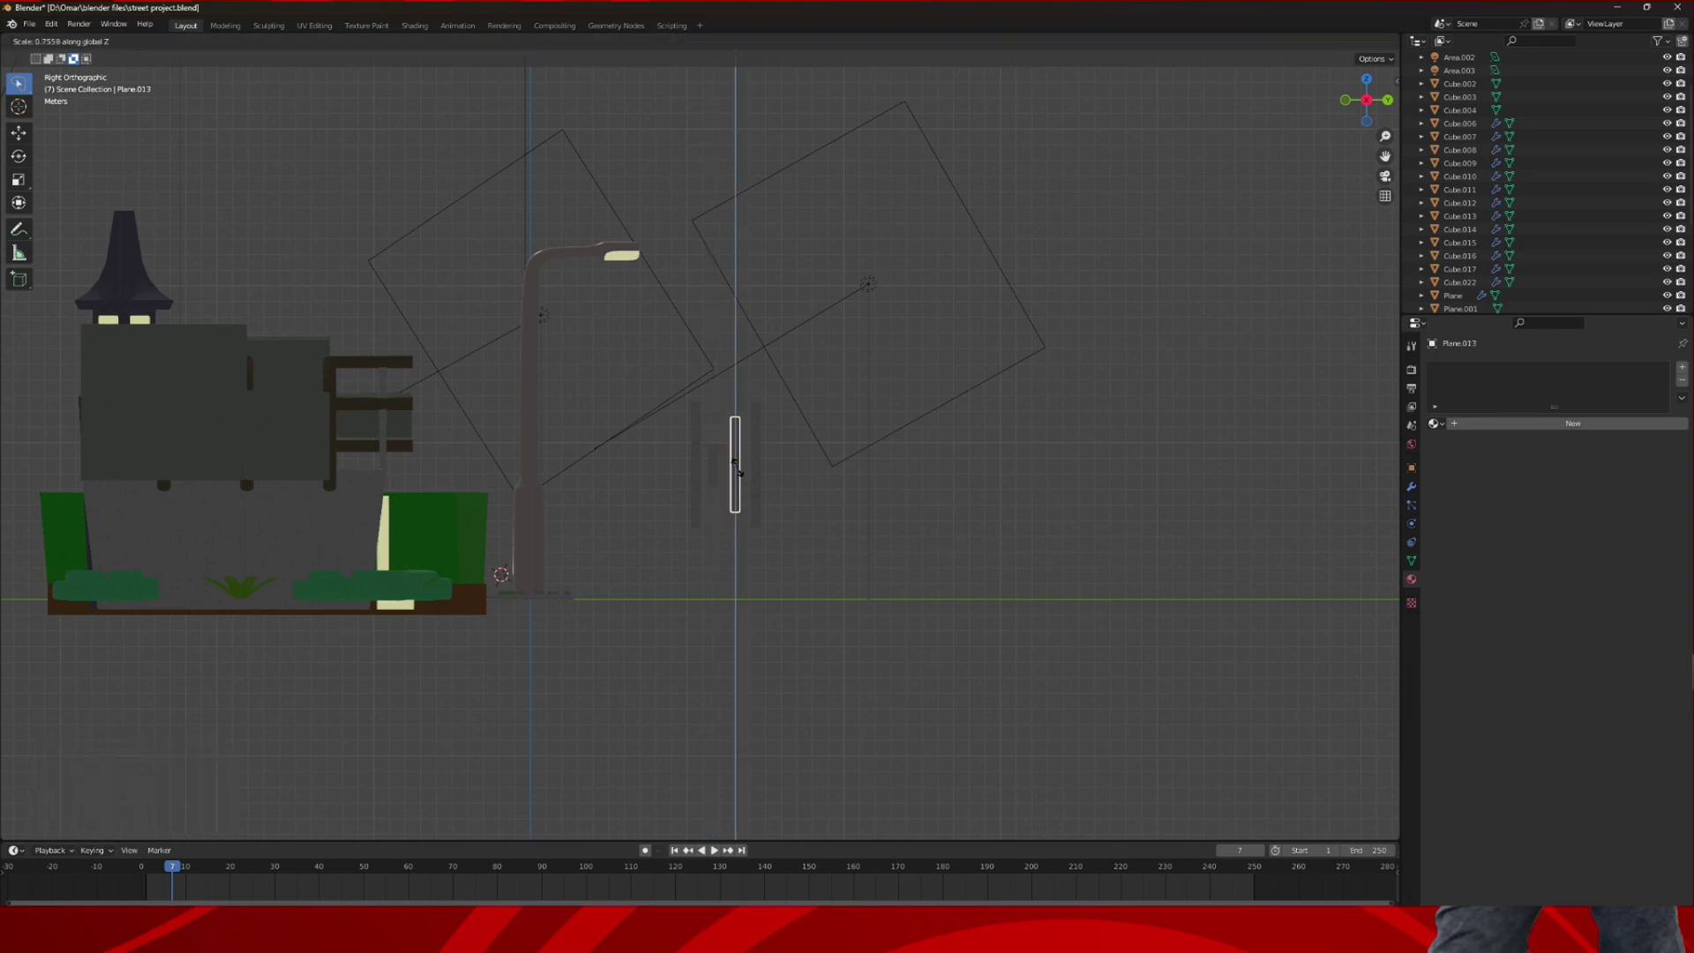
left_click(750, 468)
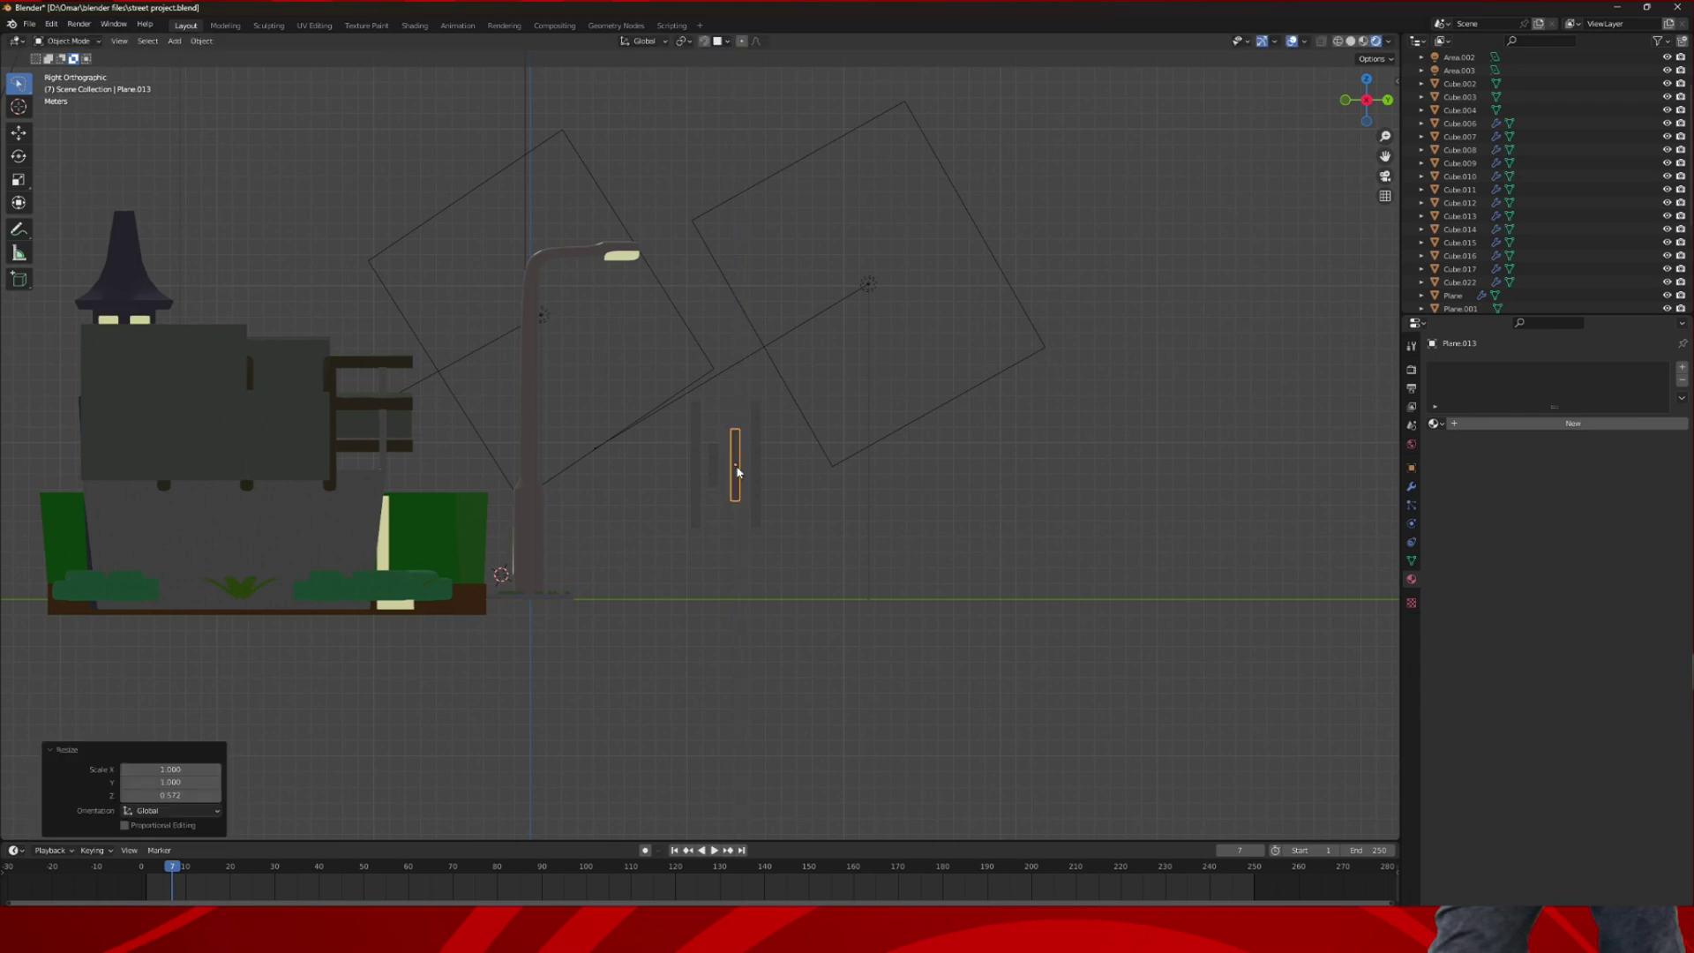
left_click(754, 468)
key("s")
key("z")
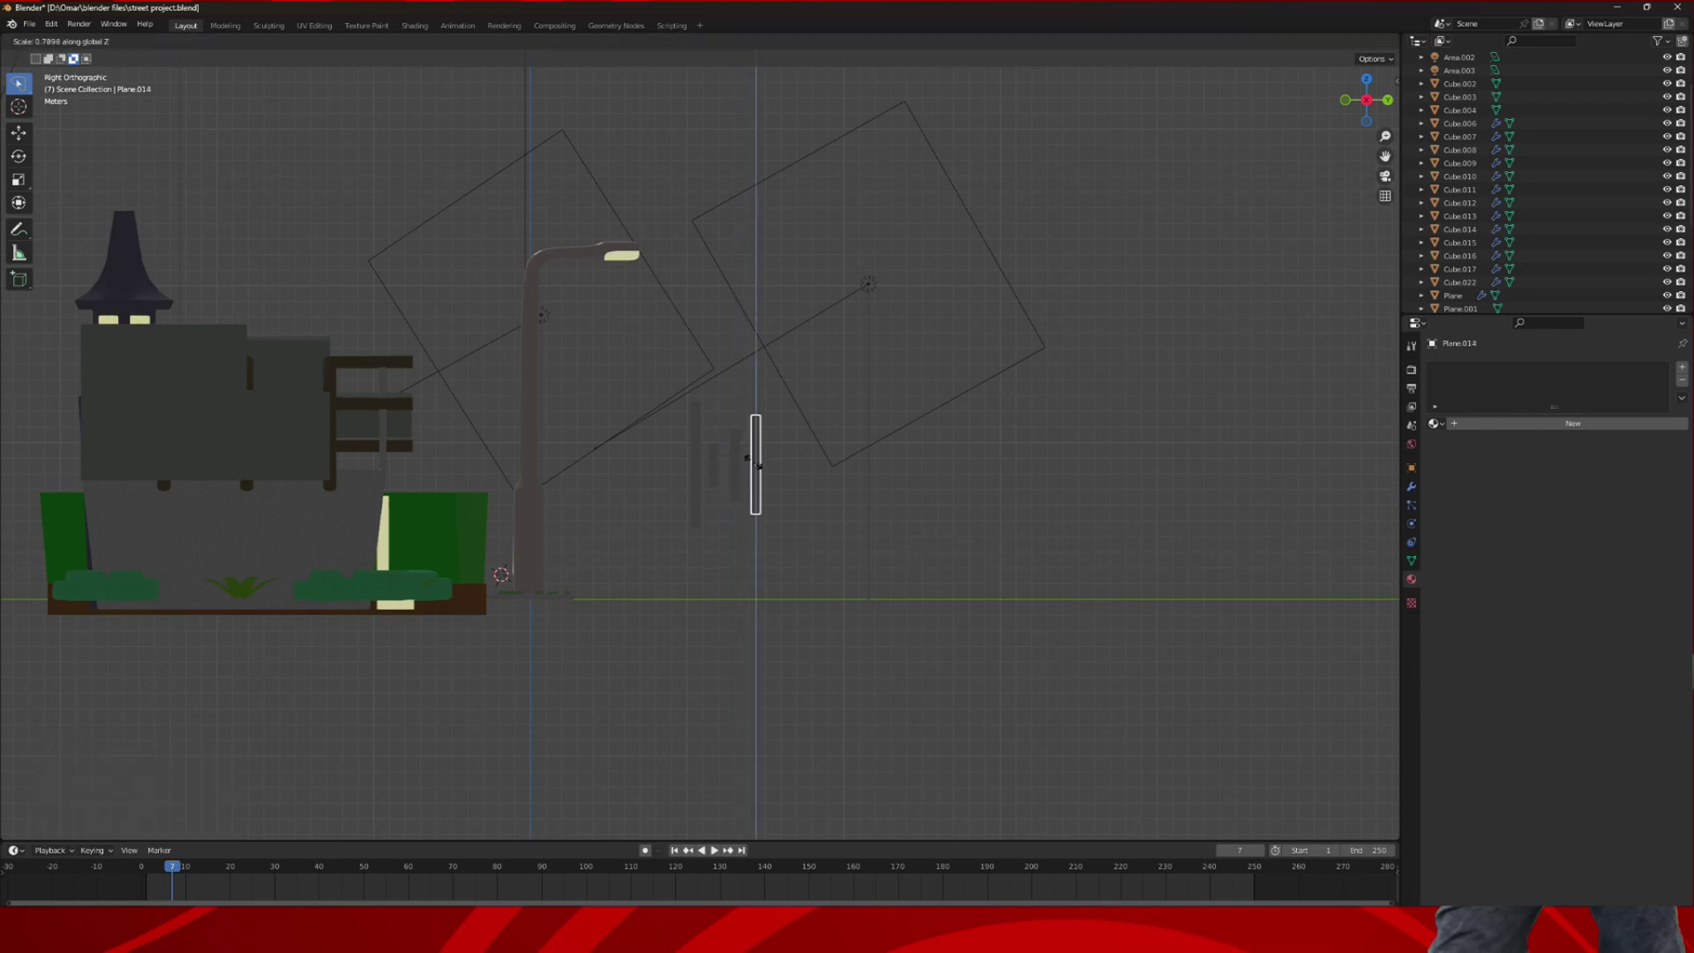
left_click(759, 465)
- Try to move the tallest strip itself from beyond the street lamp onto the house's side wall
left_click_drag(1386, 157, 327, 139)
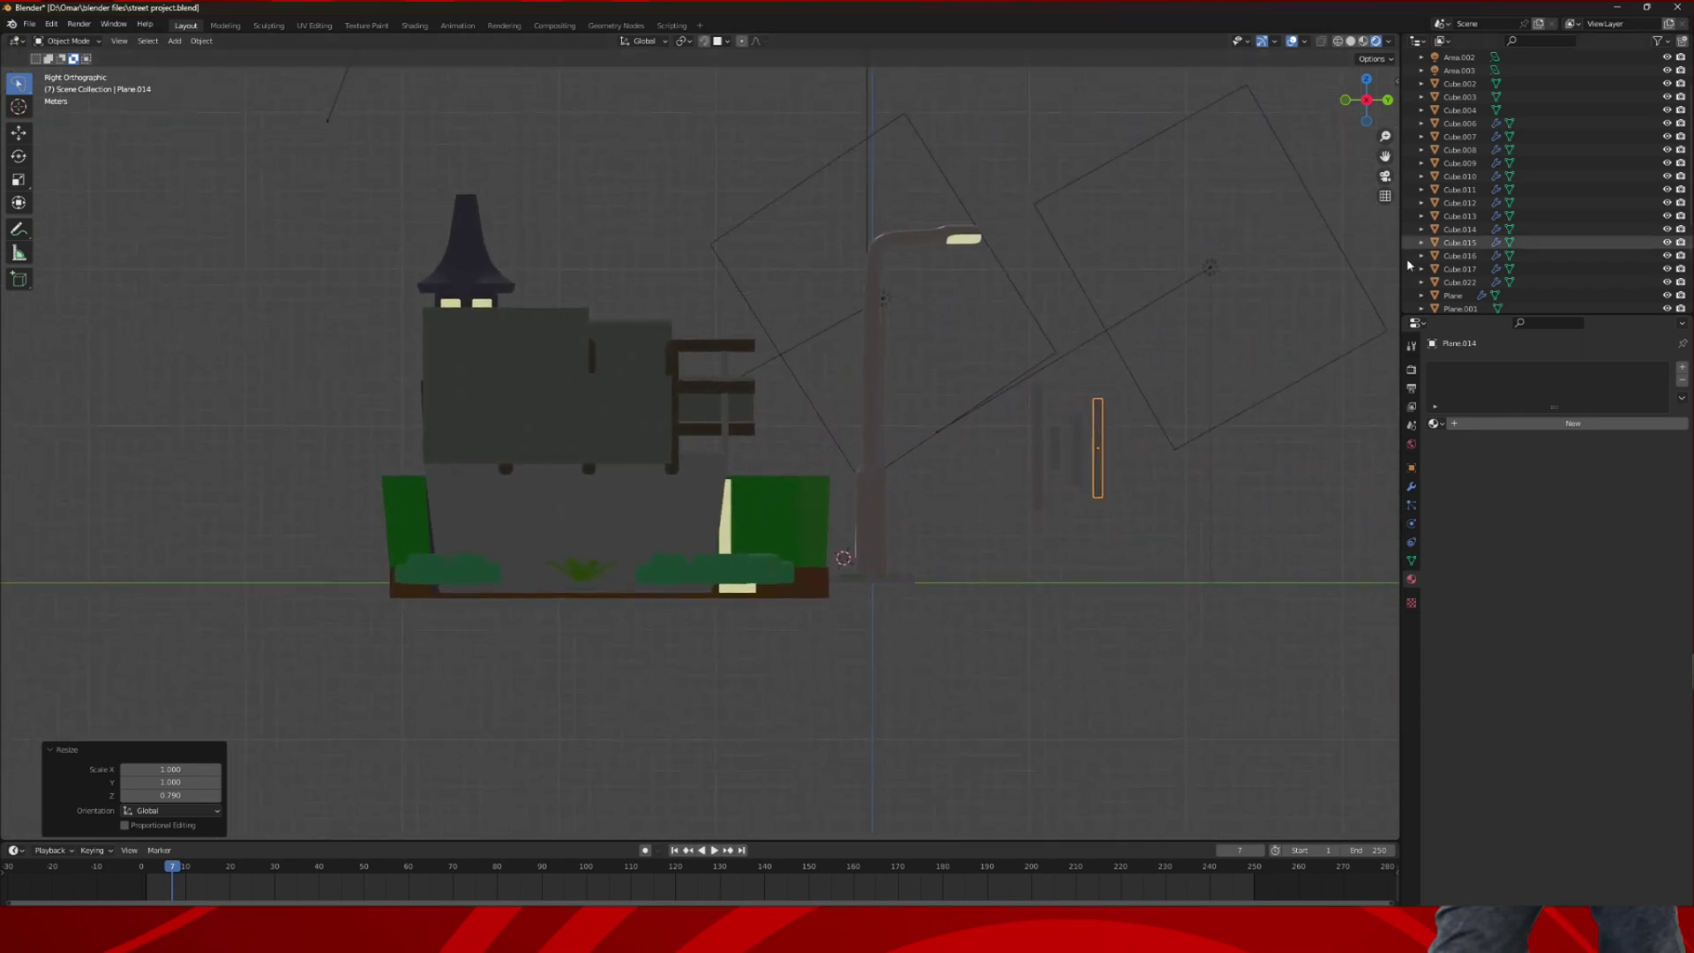
left_click(1046, 419)
scroll(1010, 420, "up", 4)
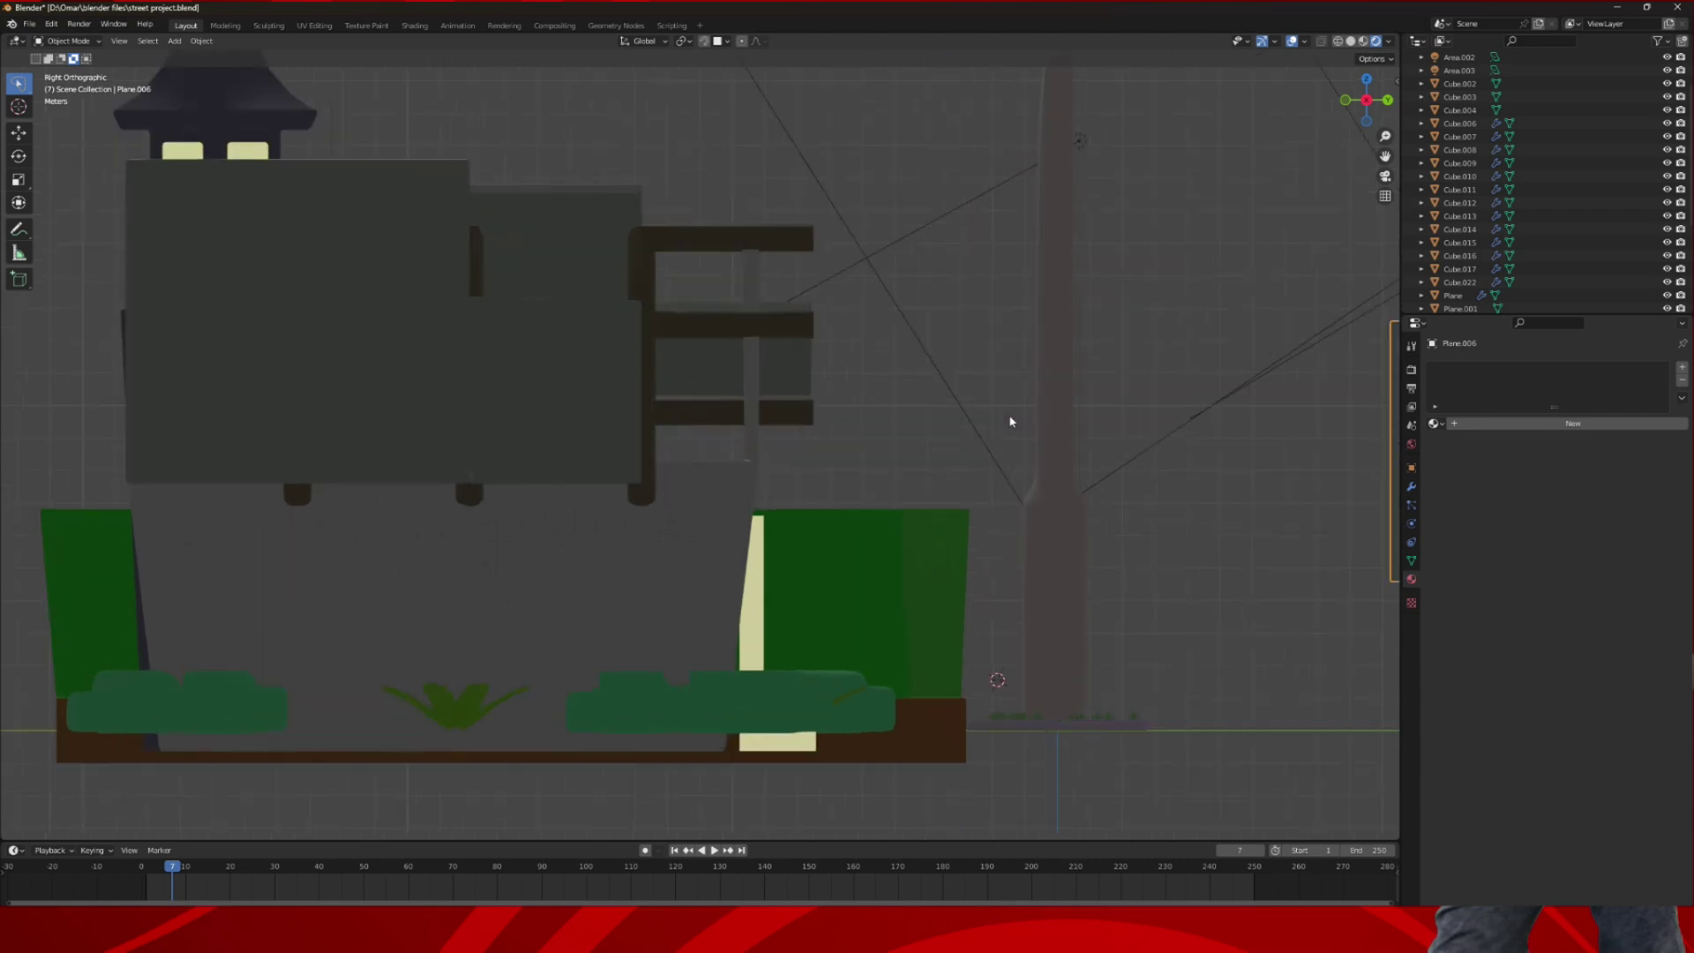
key("g")
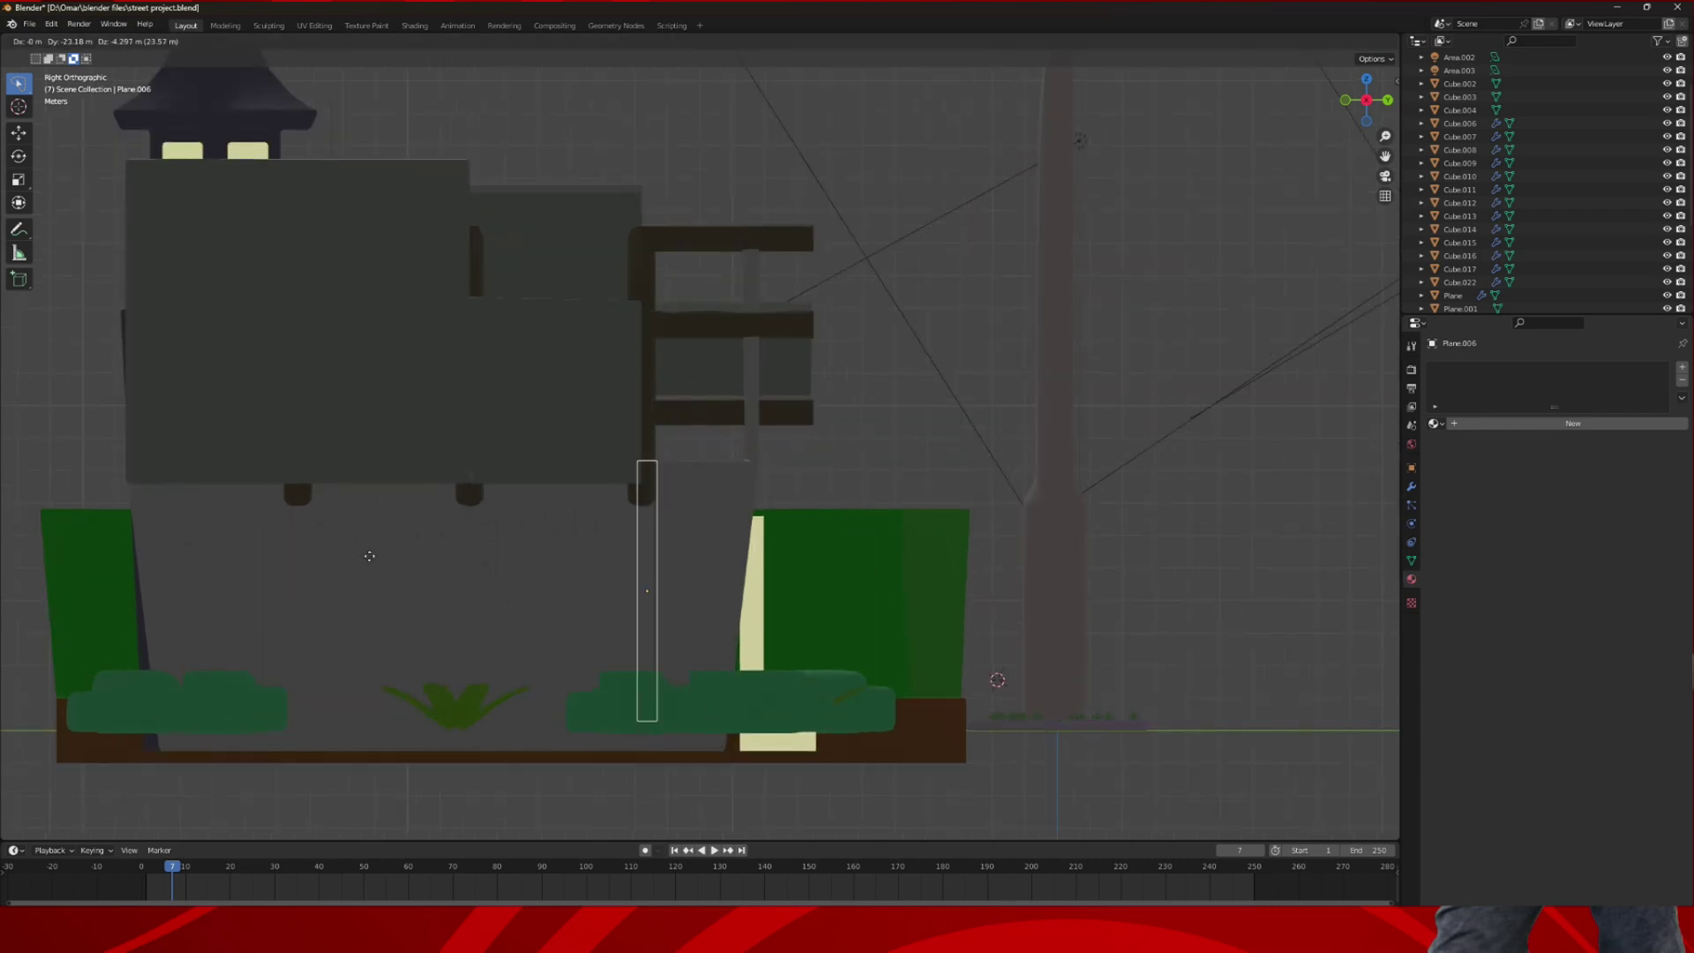
left_click(270, 563)
scroll(777, 496, "down", 2)
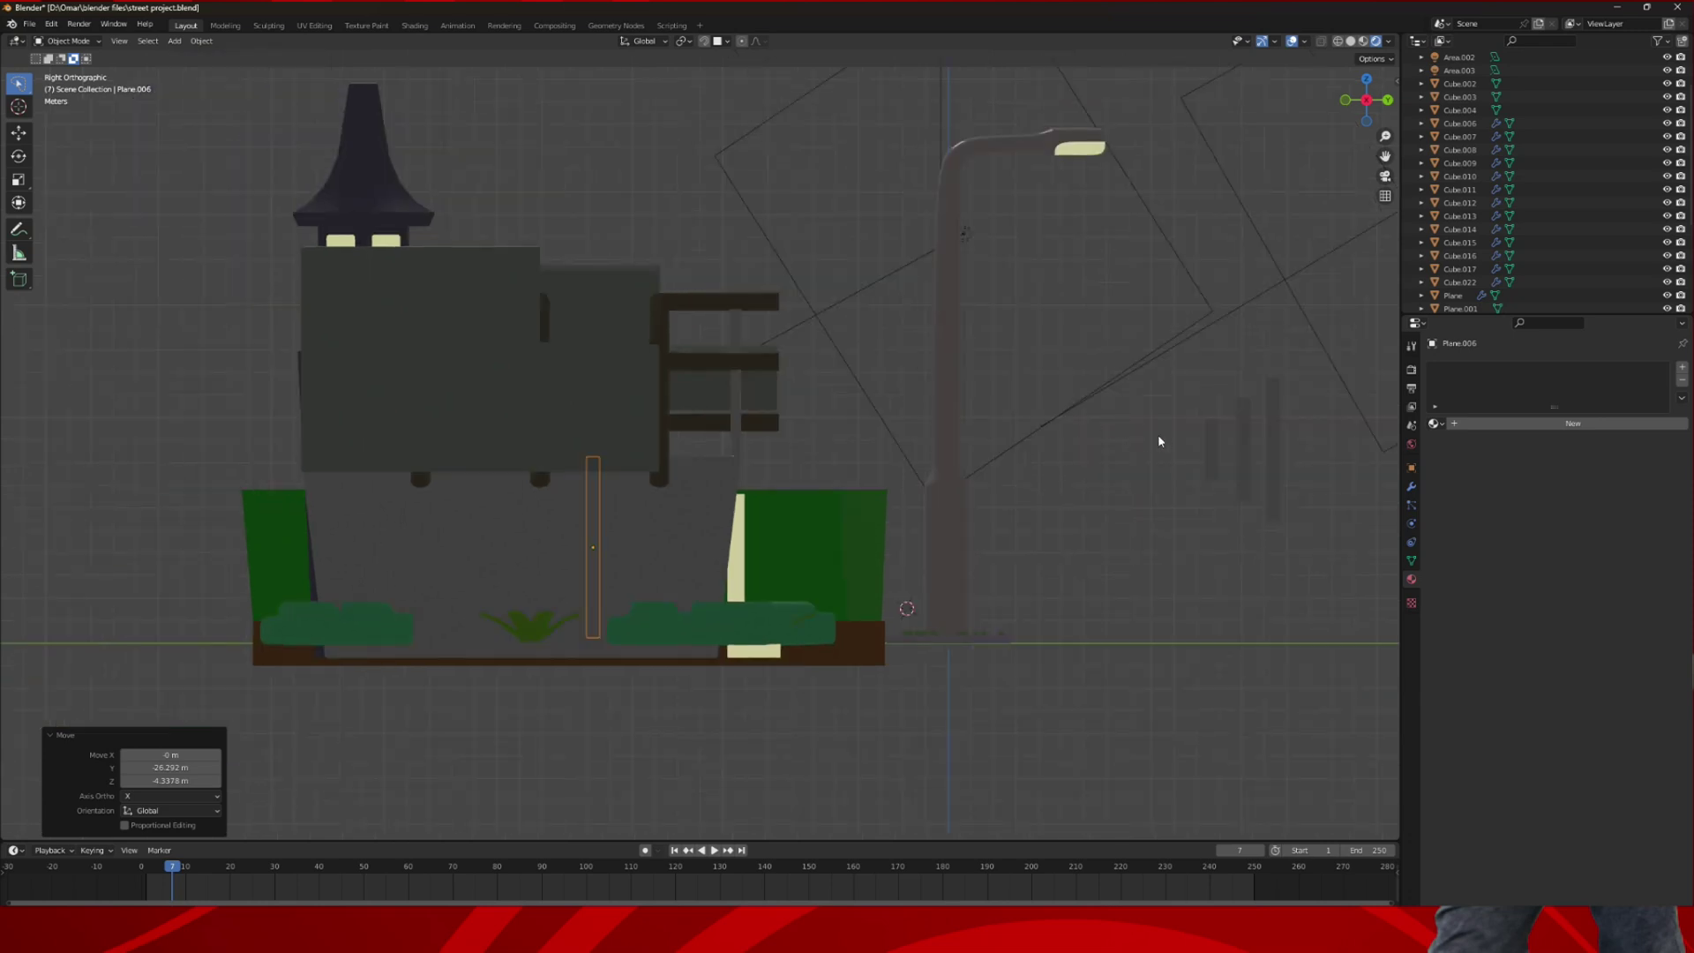
key("ctrl+z")
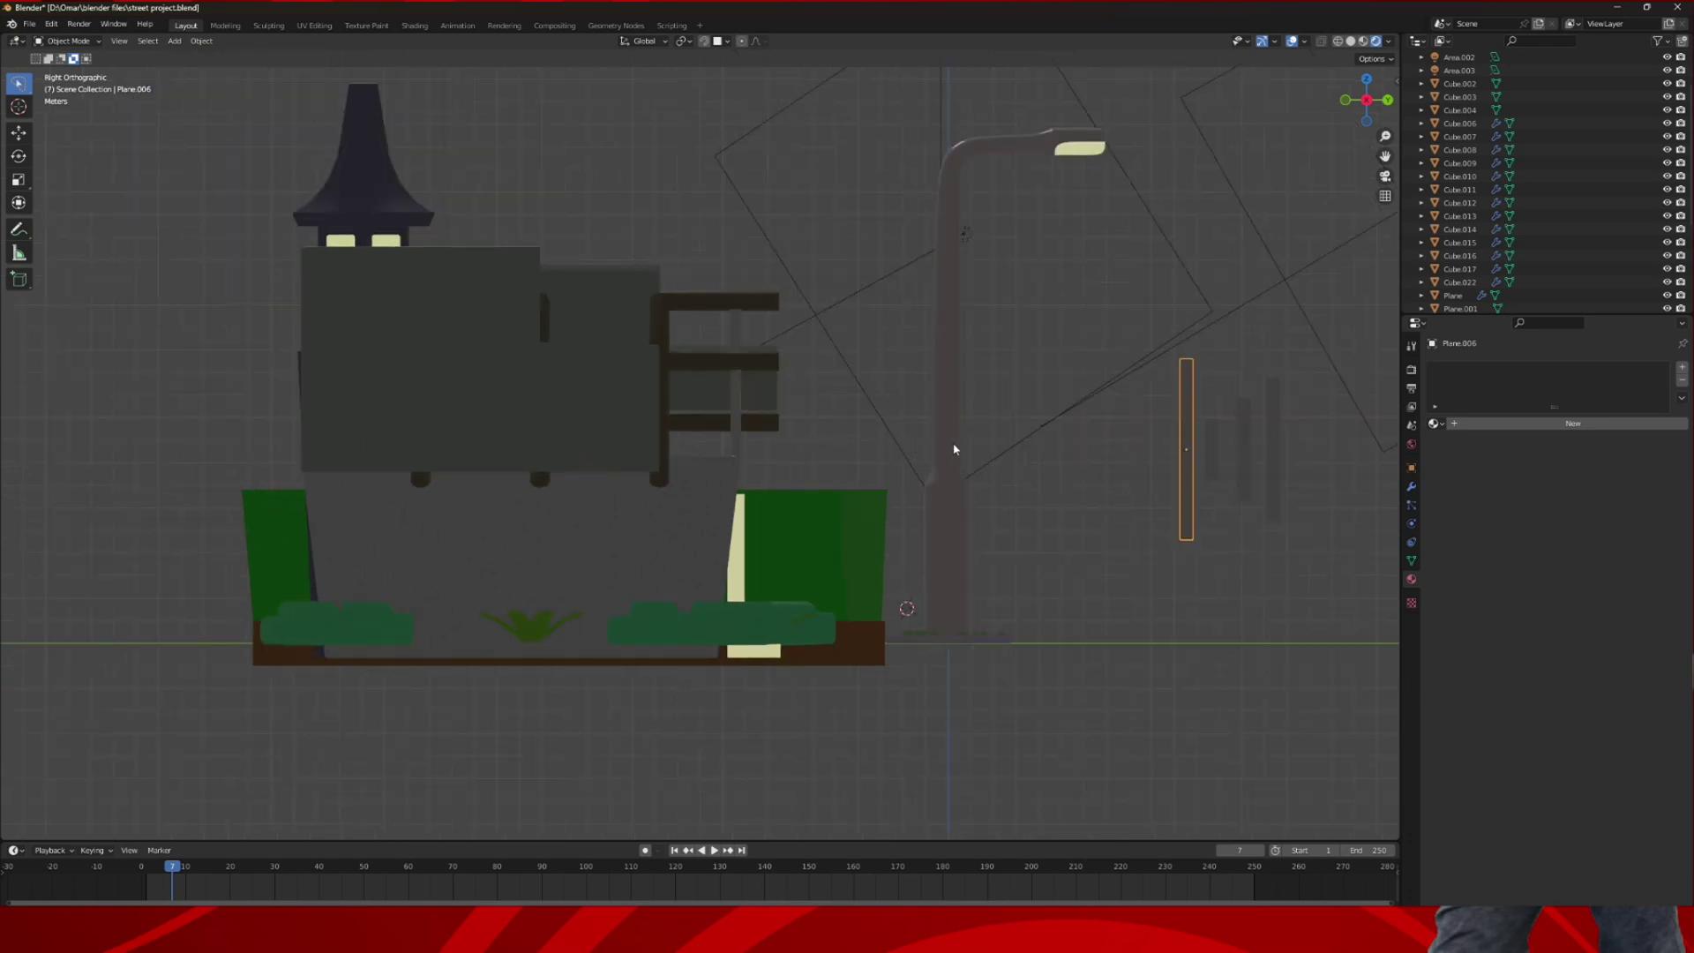
- Duplicate the tallest, shortest and second-shortest strips and place the copies over the house's side wall under the roof edge
key("shift+d")
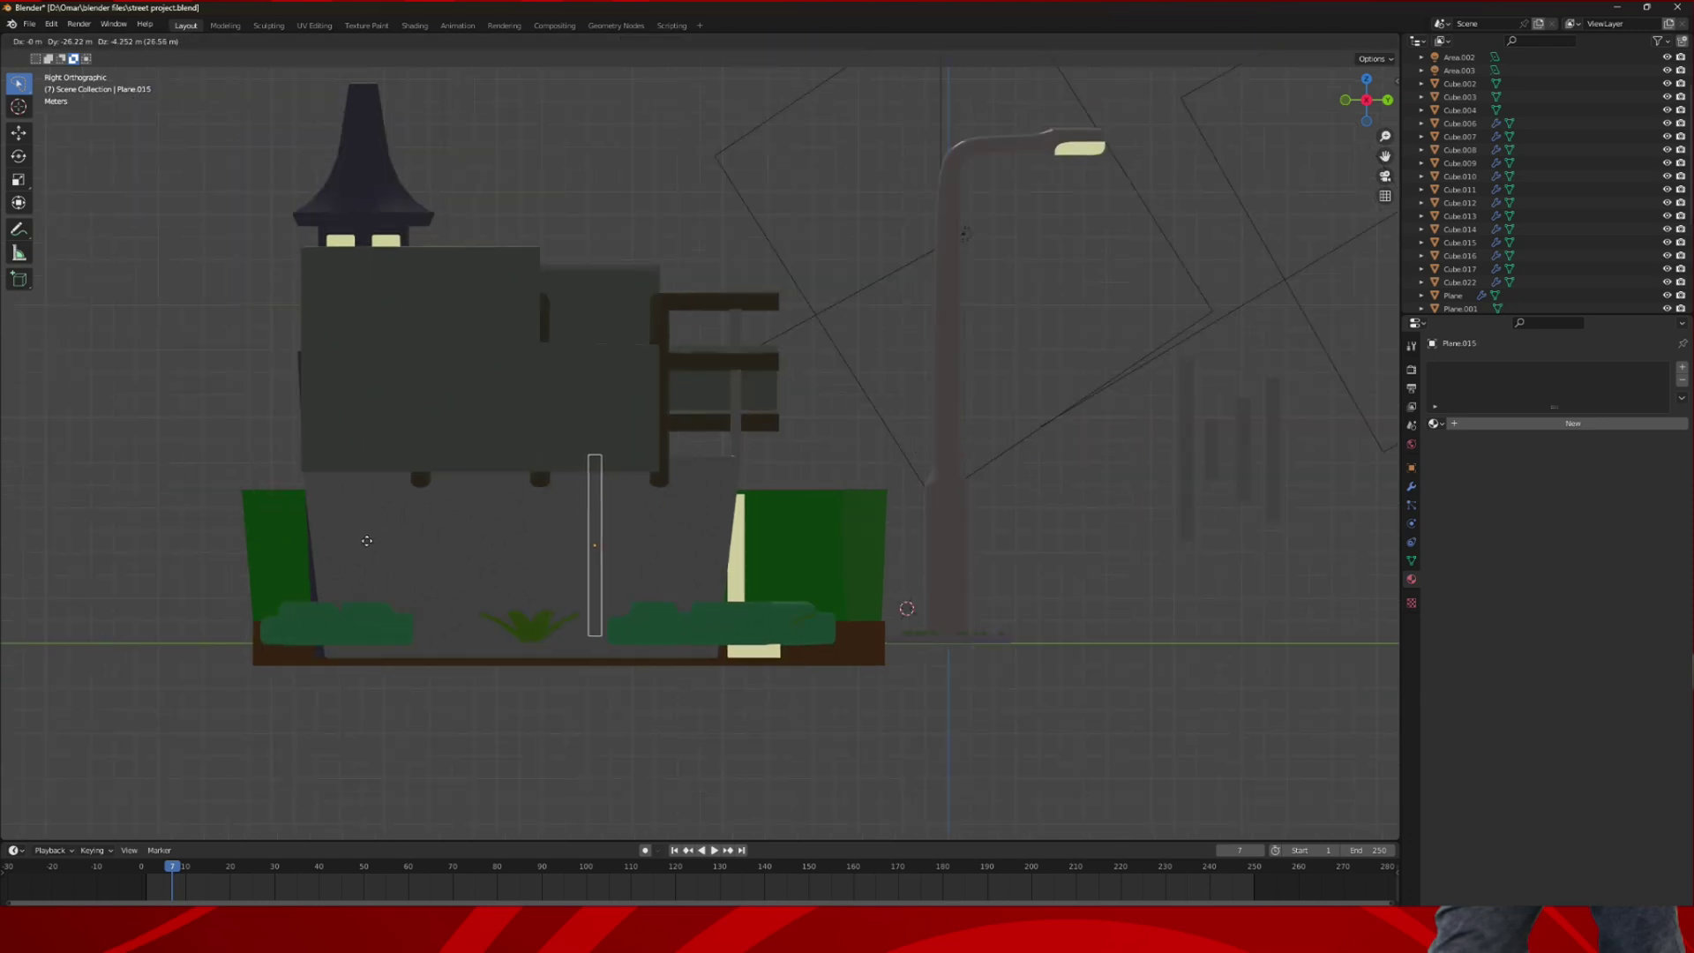
left_click(364, 544)
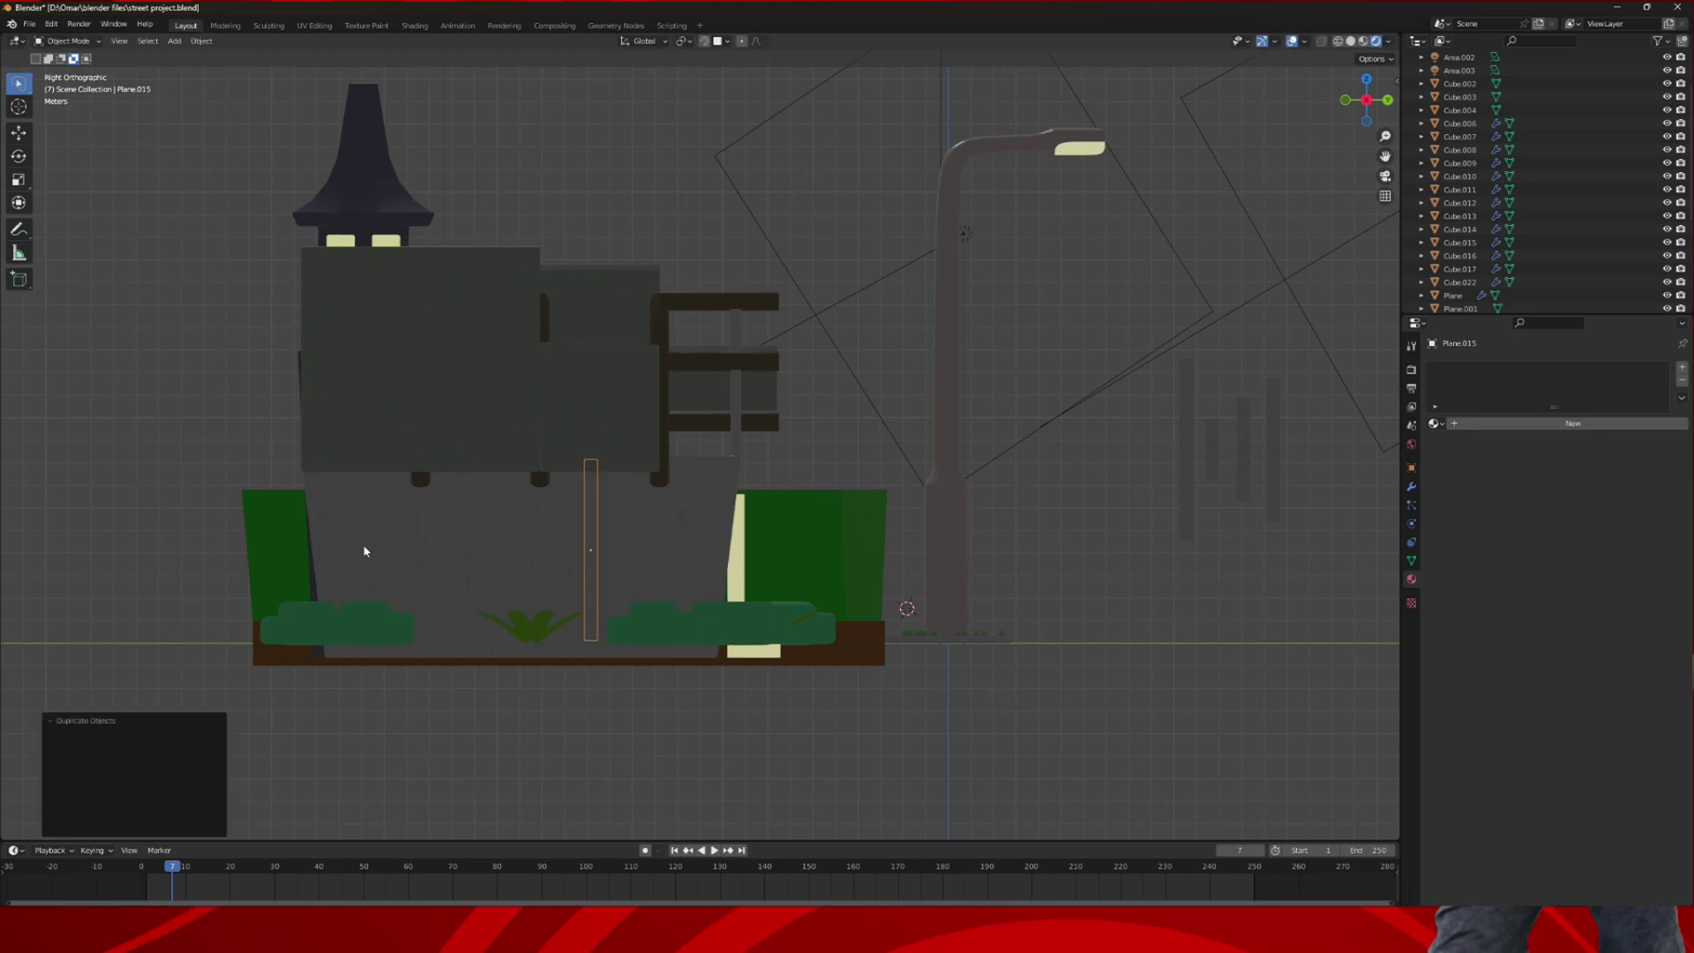
left_click(1212, 449)
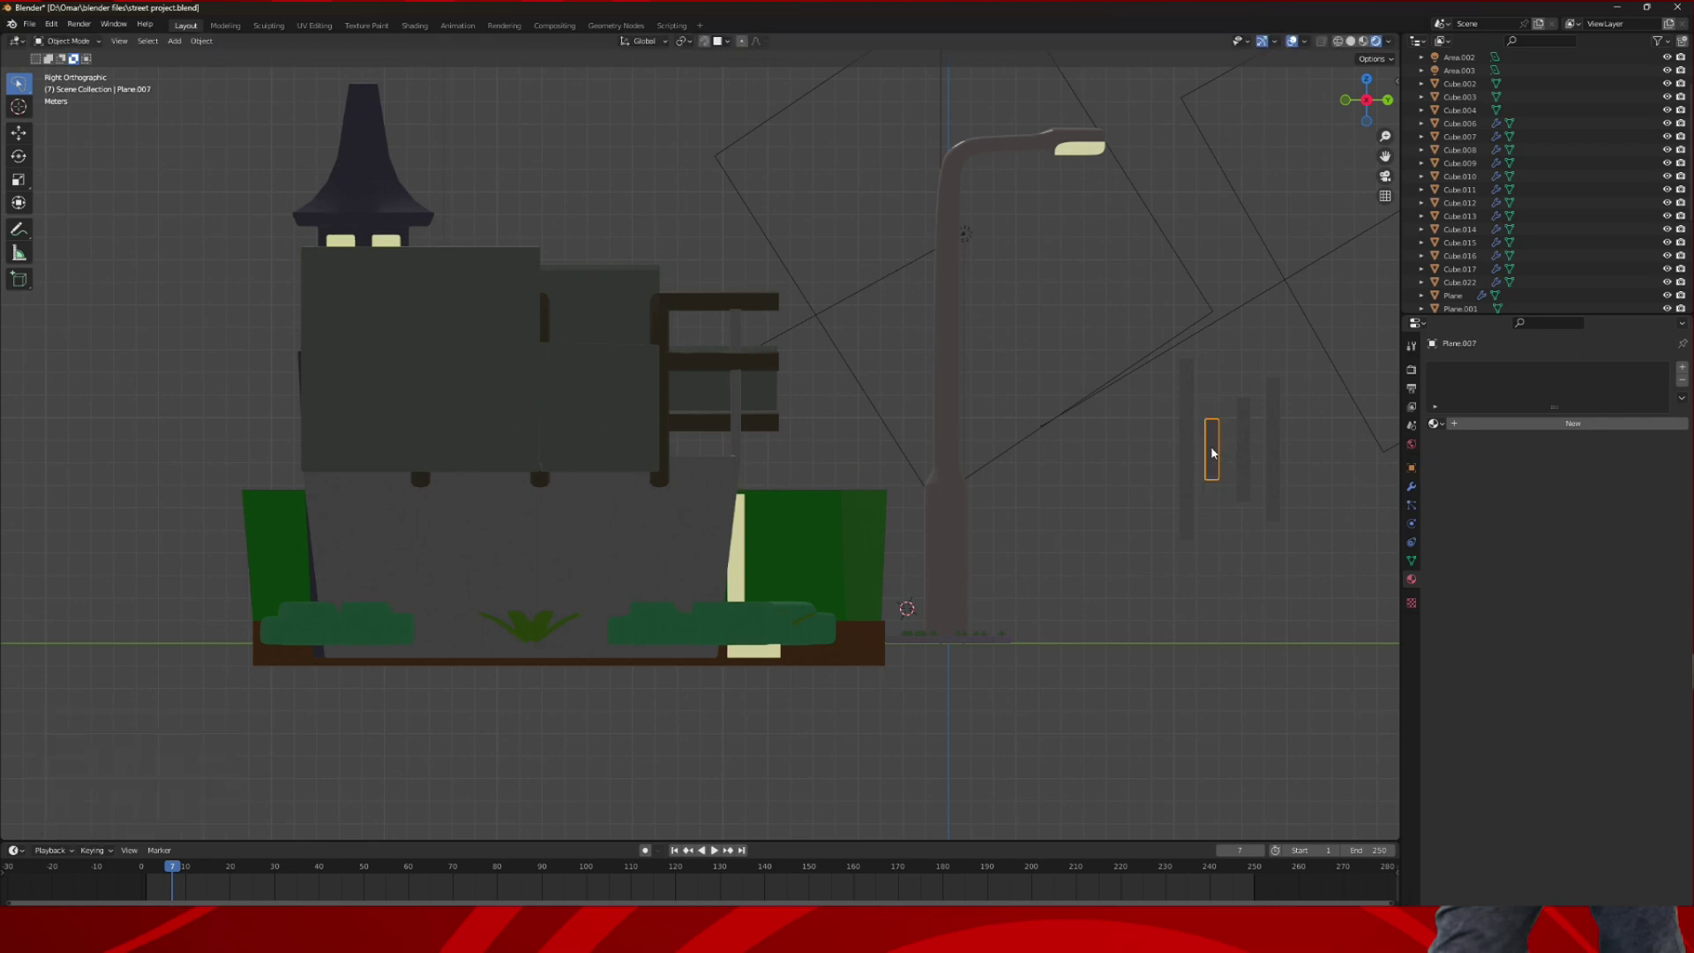
key("shift+d")
left_click(613, 492)
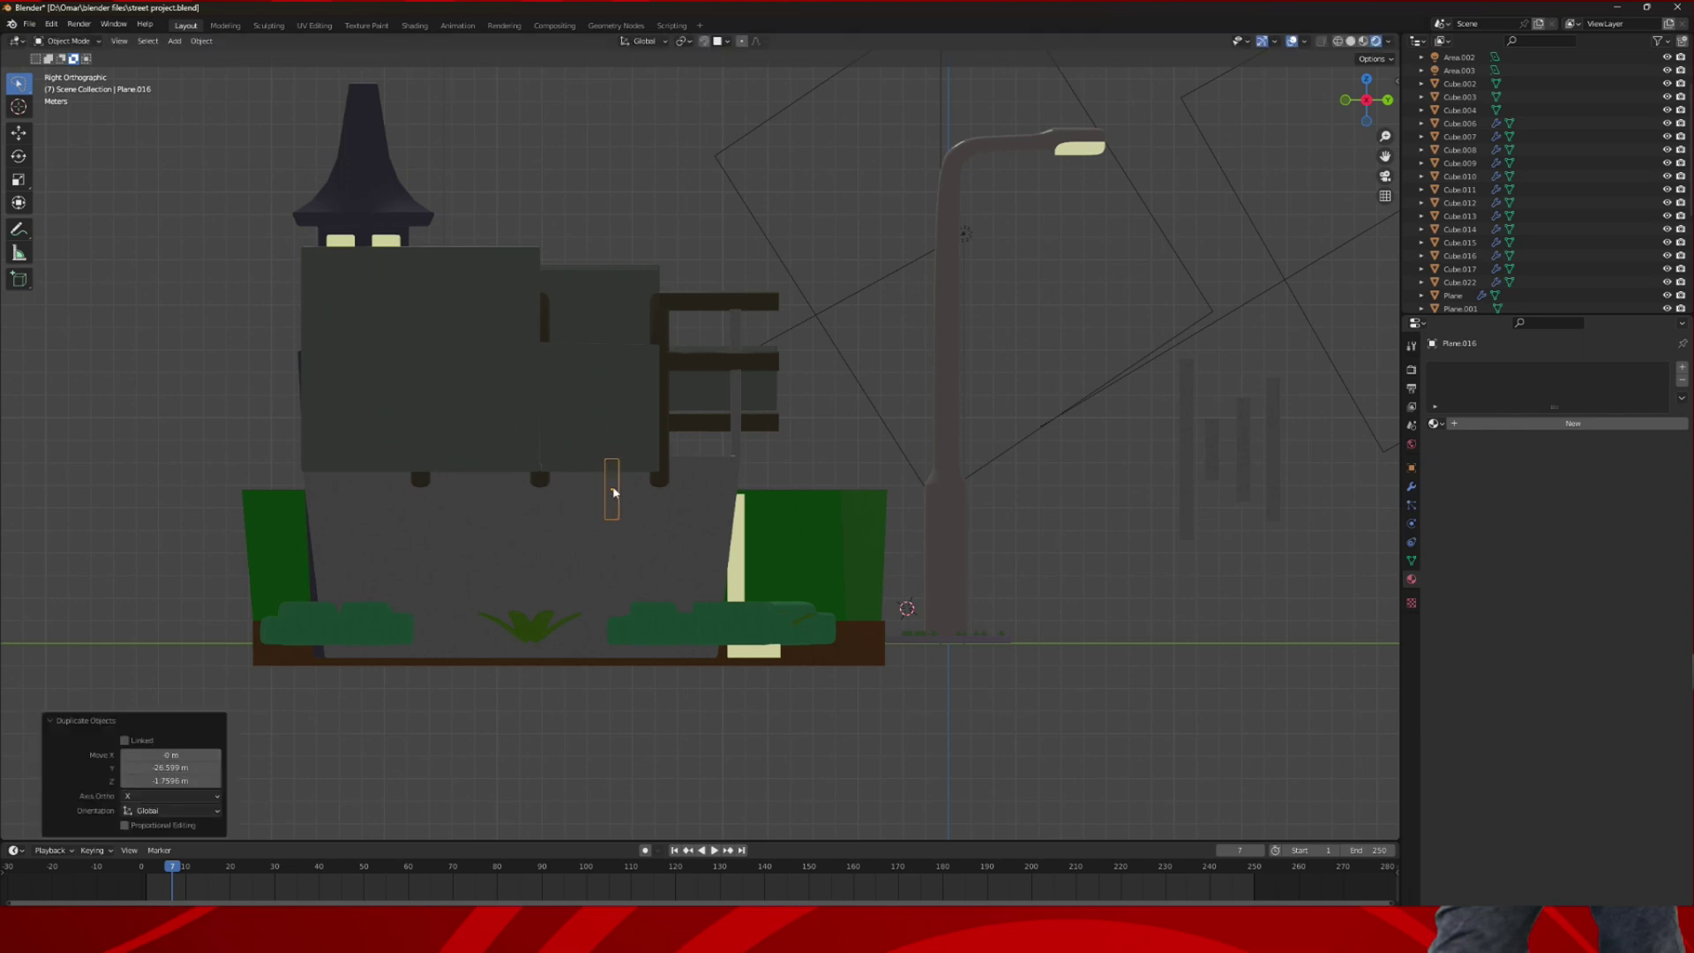
left_click(1234, 424)
key("shift+d")
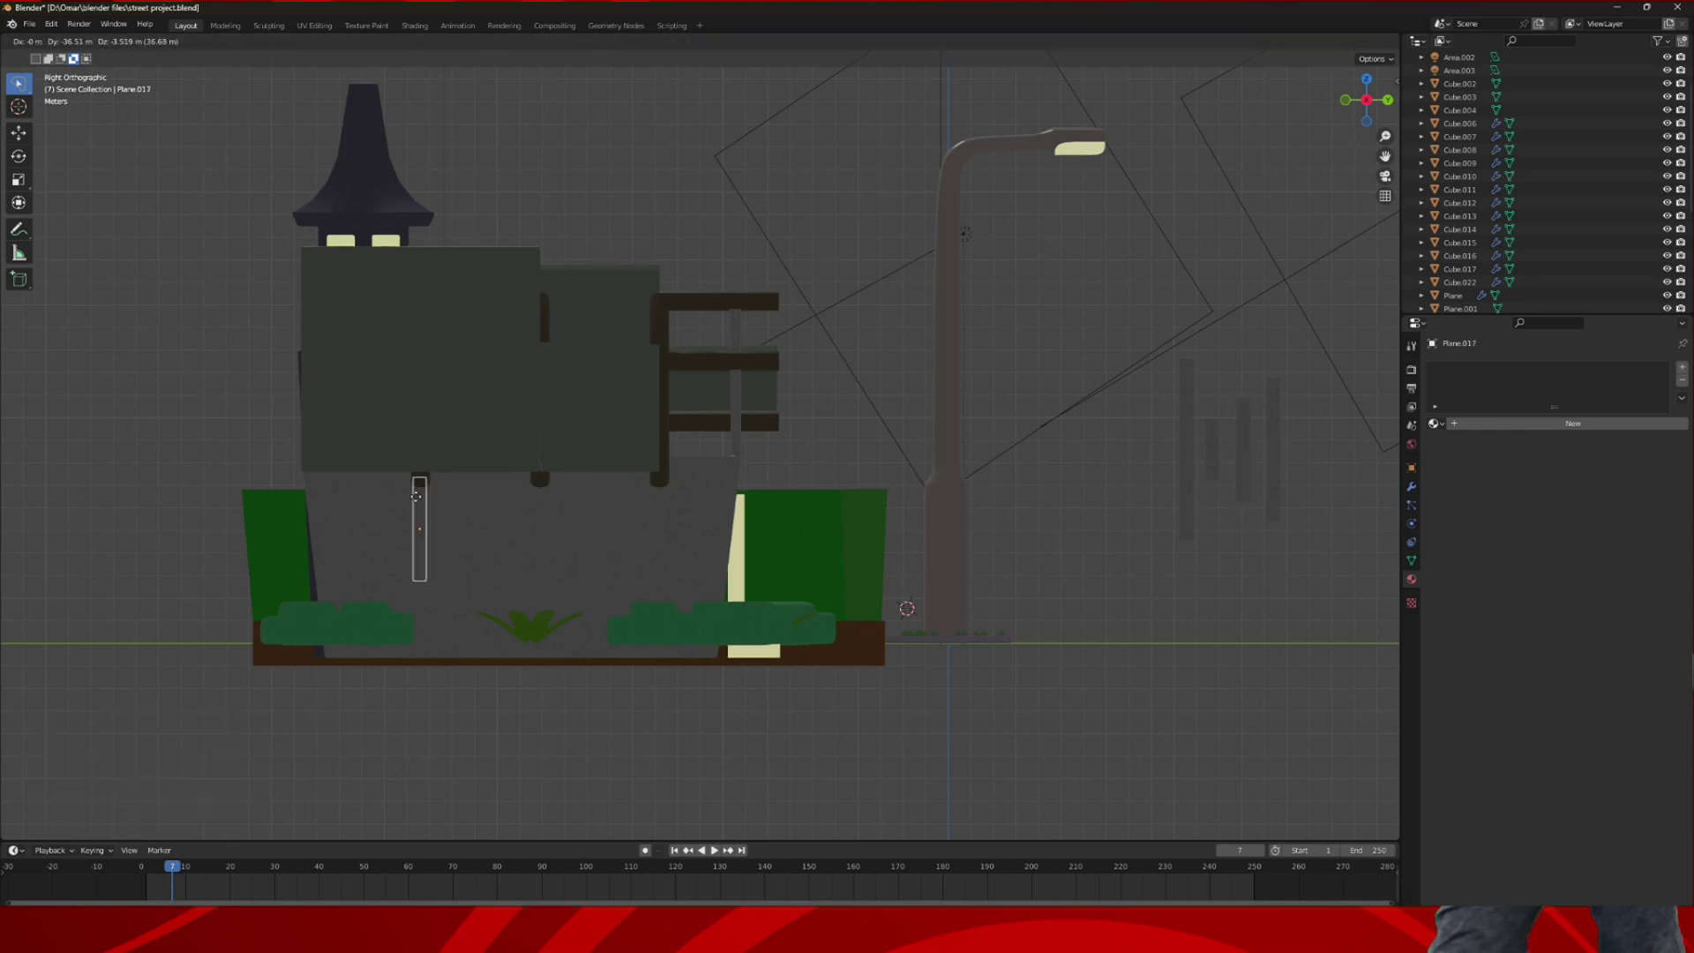
left_click(389, 486)
- Go through the scene's object list to locate the strip copies placed for the house's side wall
scroll(845, 420, "up", 3)
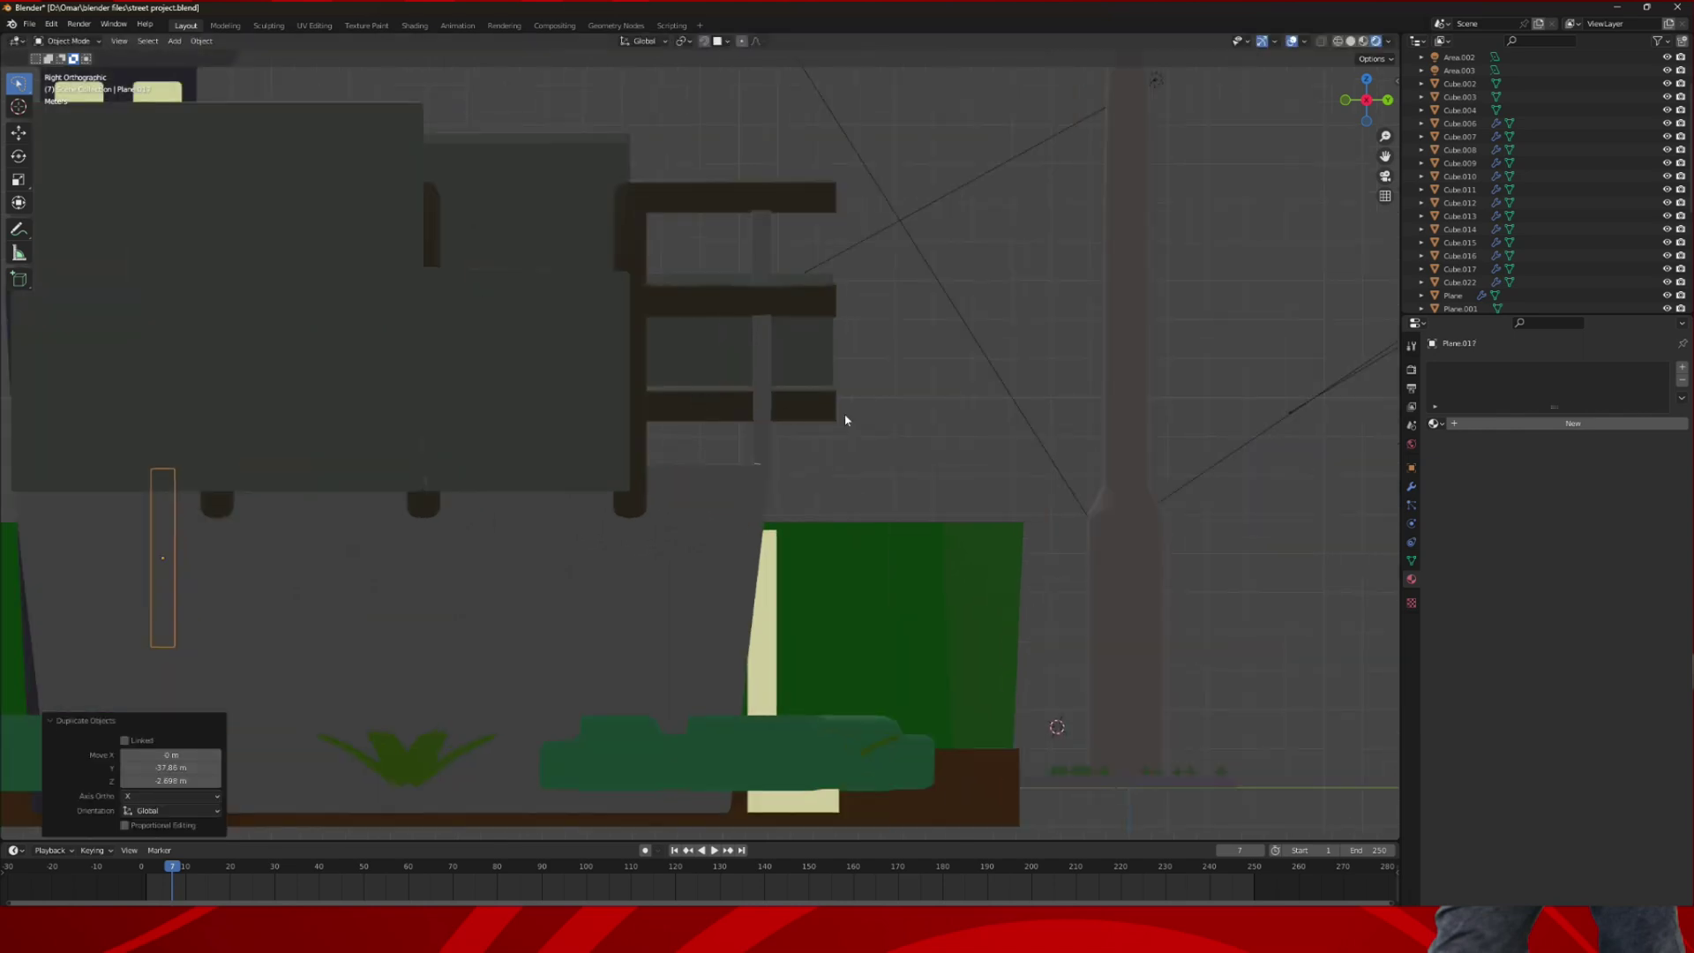
middle_click_drag(978, 420, 862, 409)
left_click(924, 419)
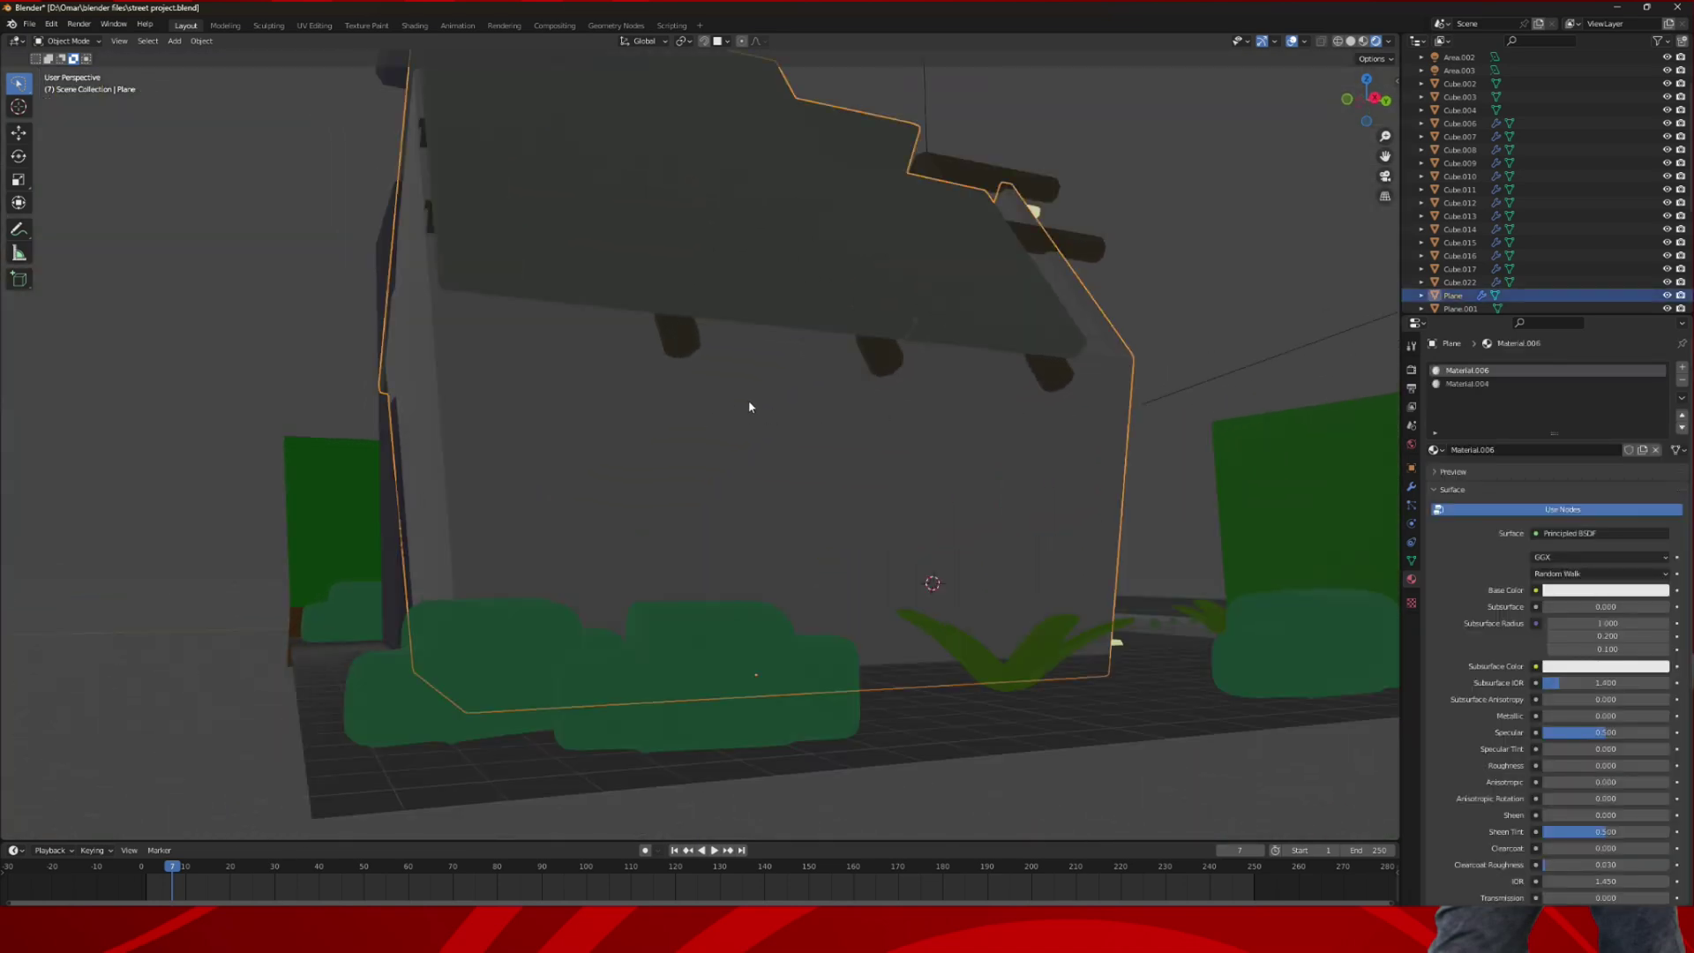
left_click(1461, 281)
left_click(1460, 268)
left_click(1461, 255)
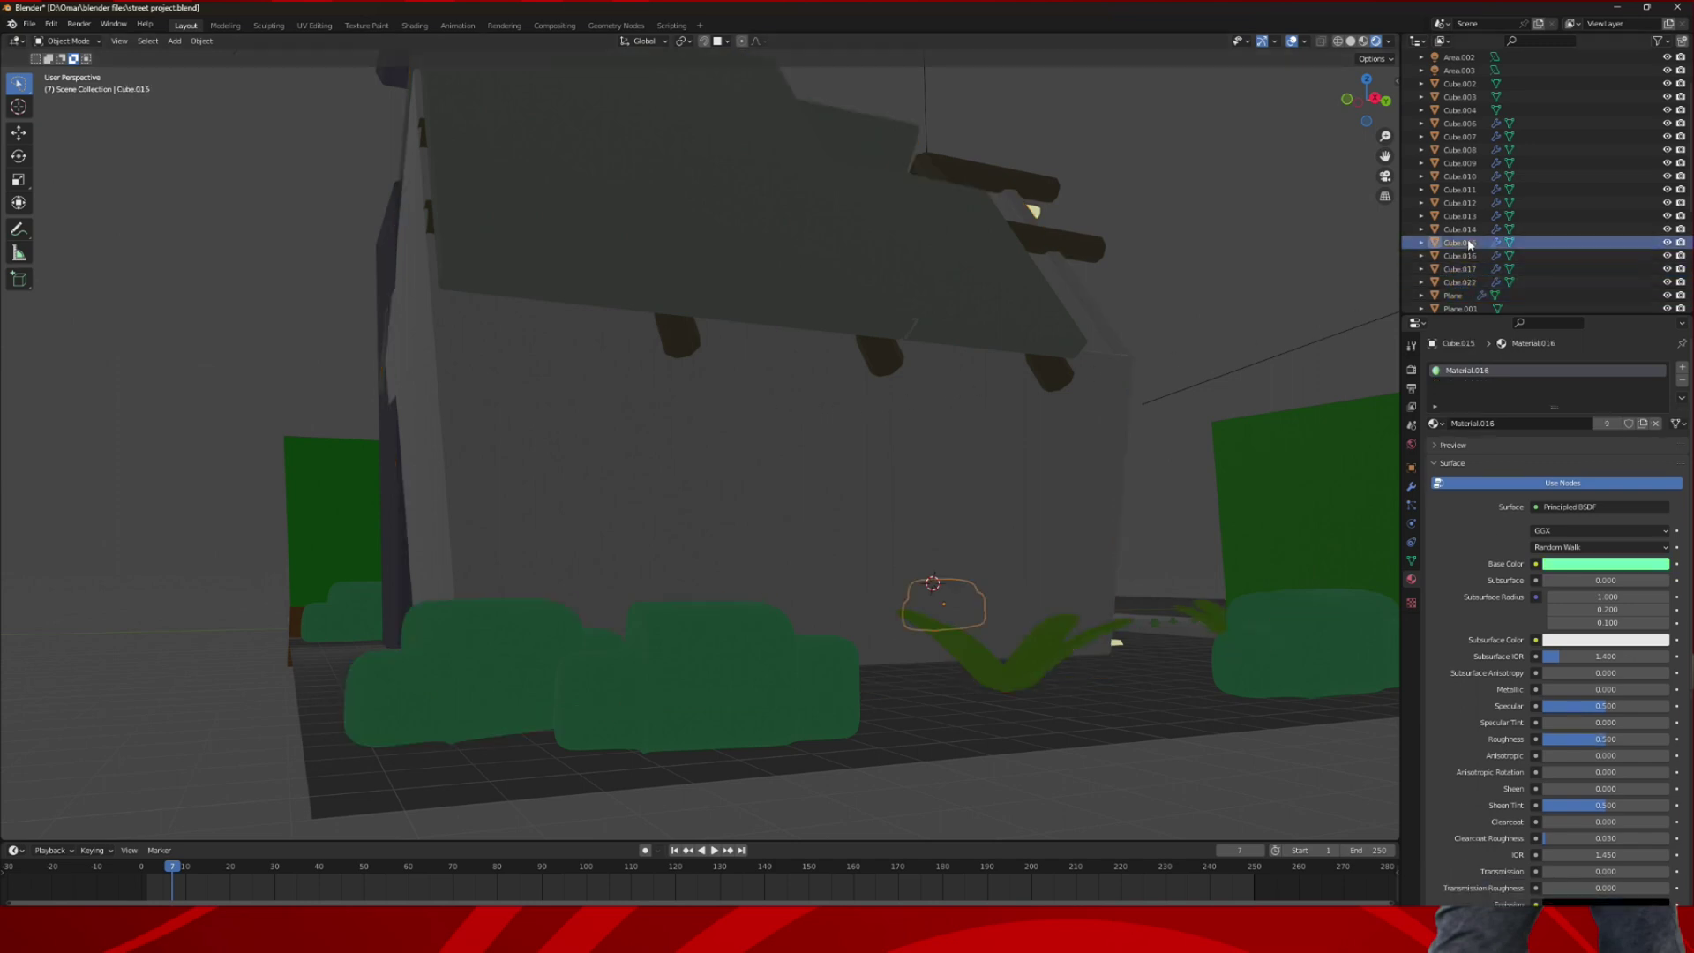
left_click(1460, 229)
left_click(1460, 189)
left_click(1460, 149)
left_click(1463, 96)
left_click(1461, 84)
left_click(1463, 70)
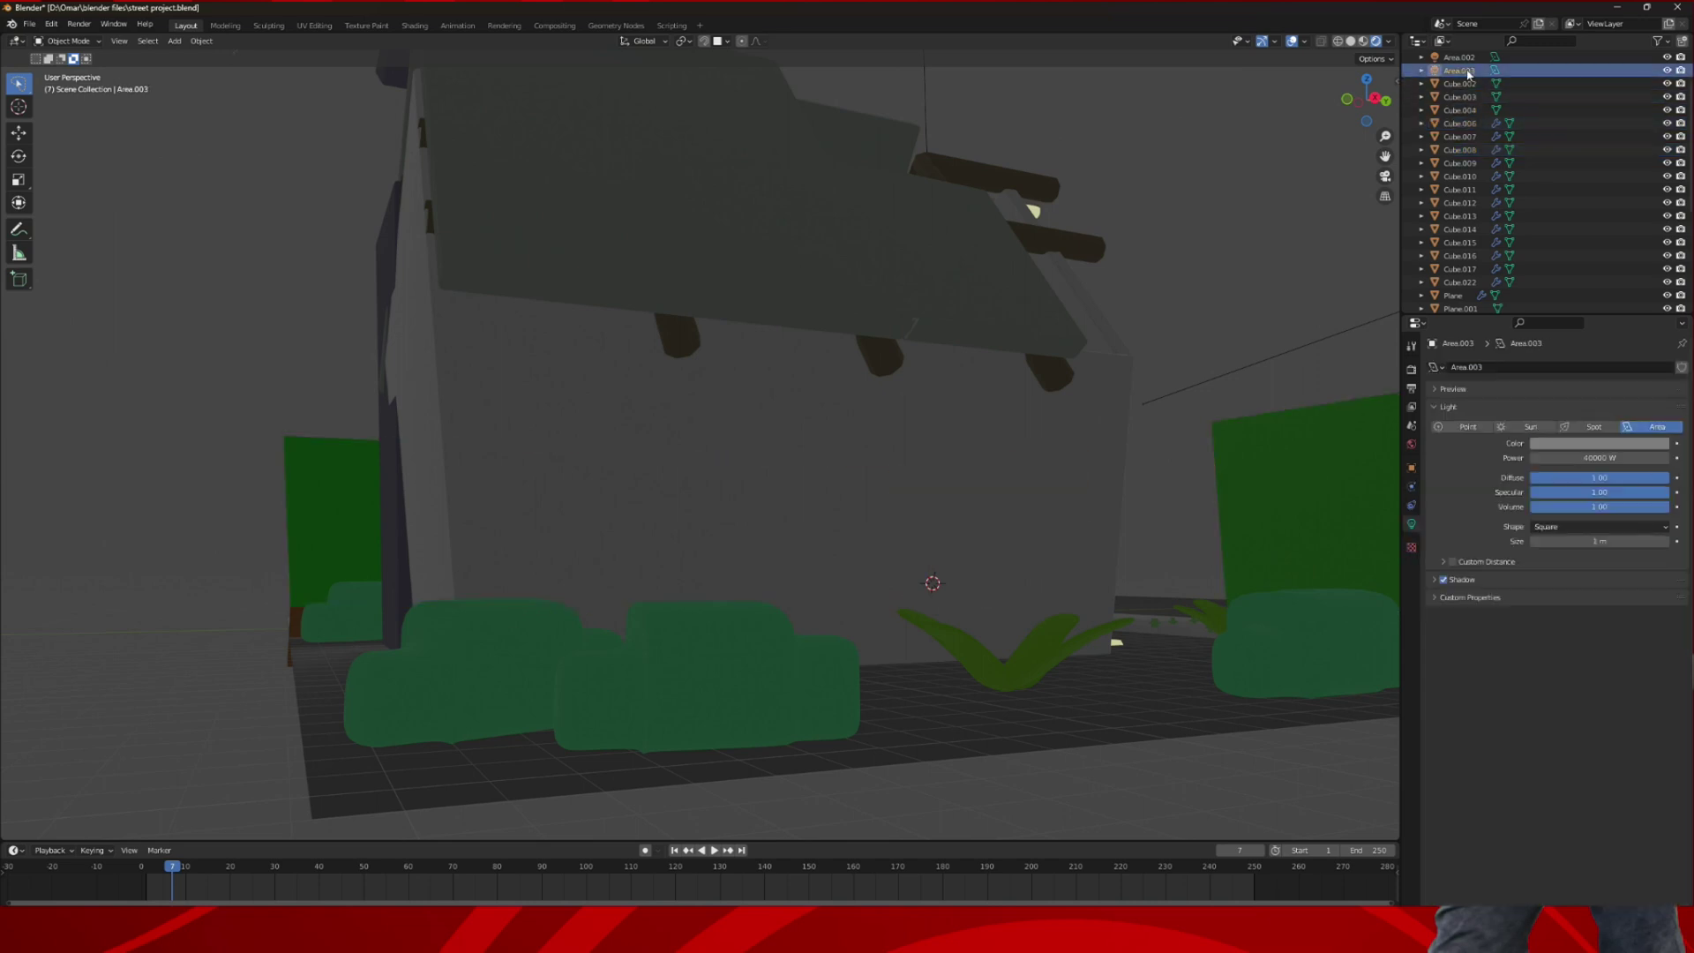
left_click(1465, 59)
scroll(1467, 67, "up", 2)
left_click(1463, 70)
left_click(1458, 57)
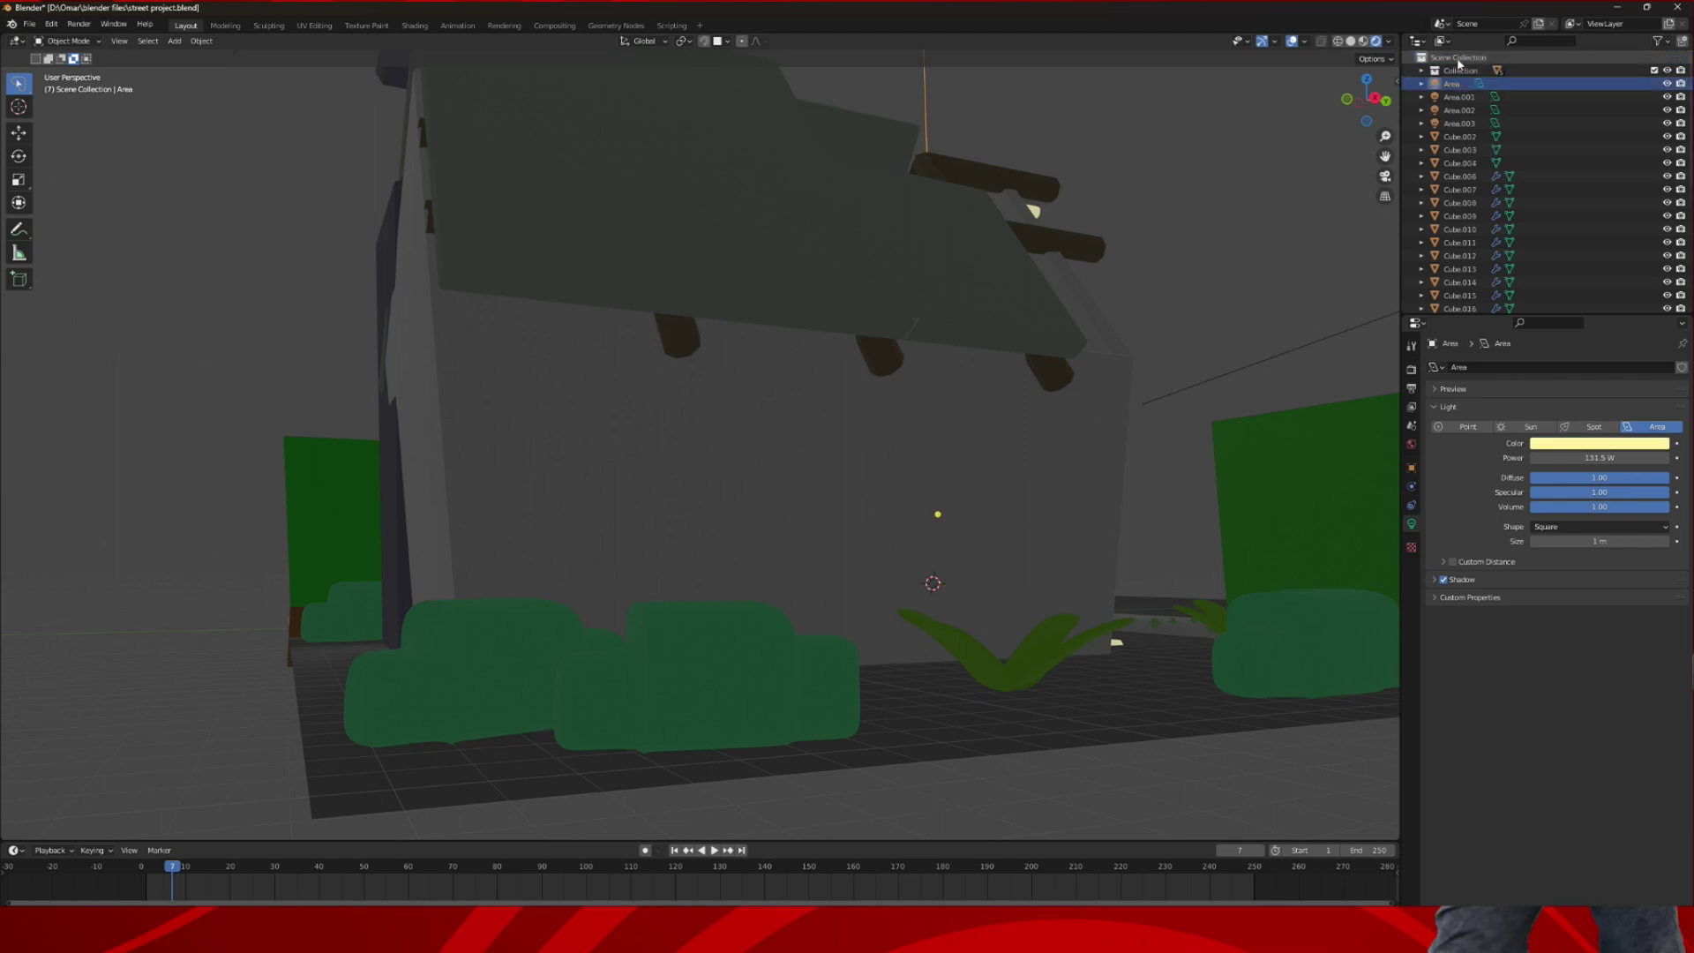
scroll(1458, 119, "down", 6)
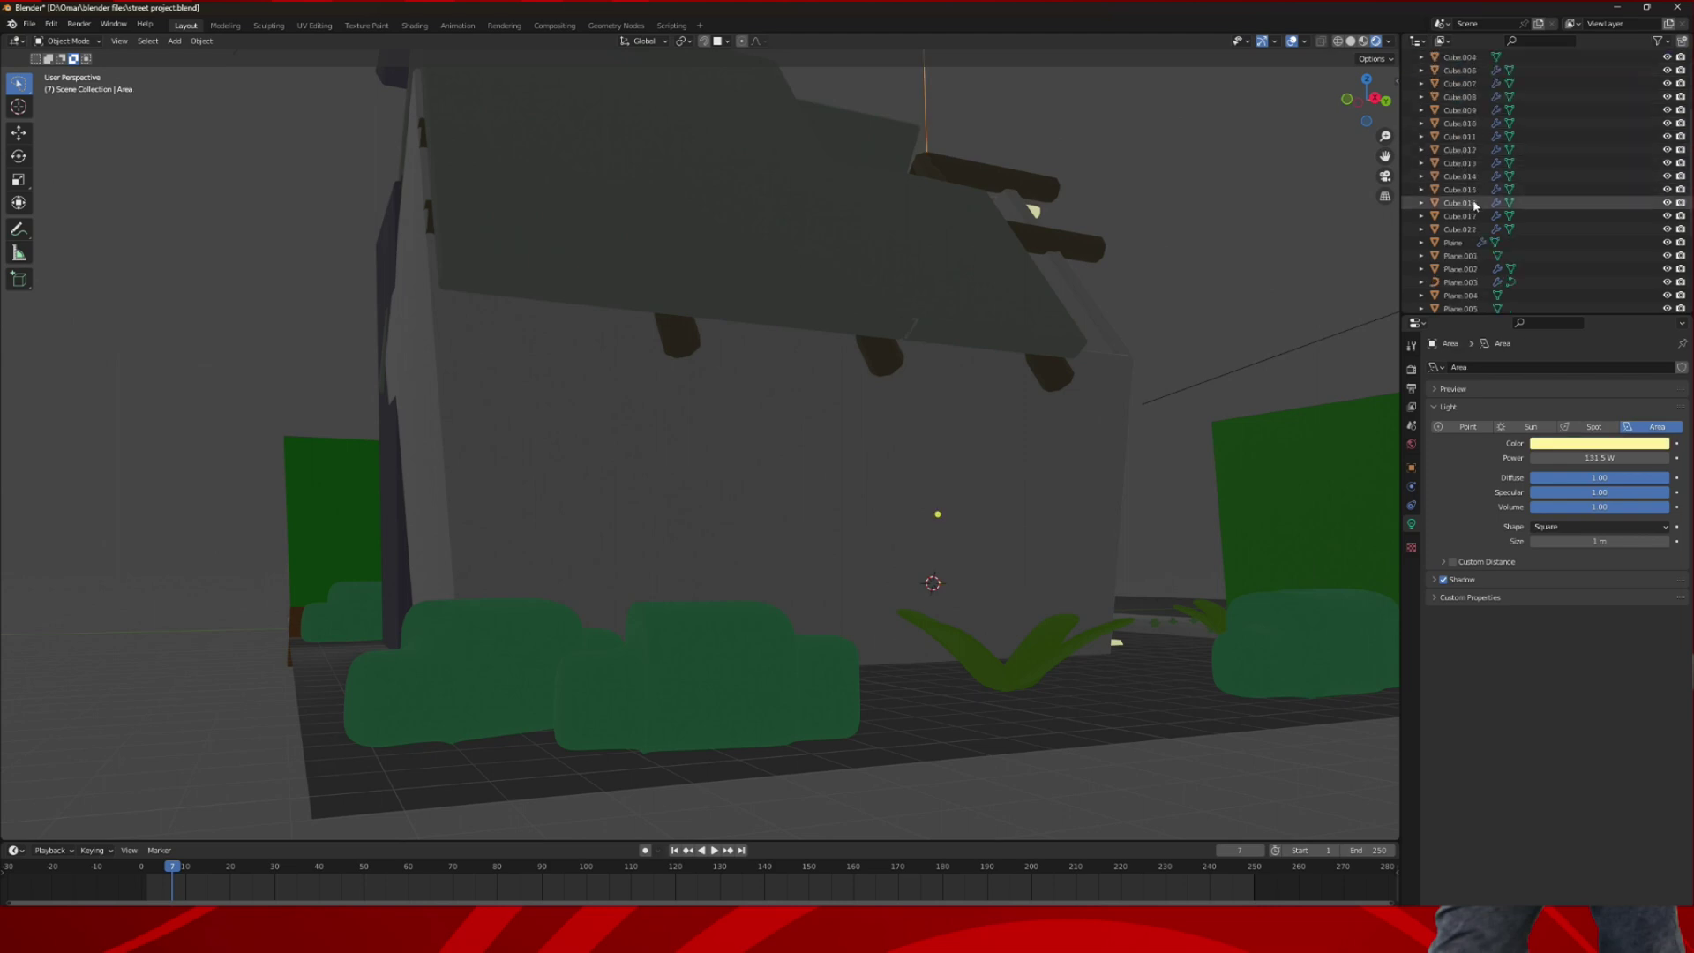
left_click(1463, 189)
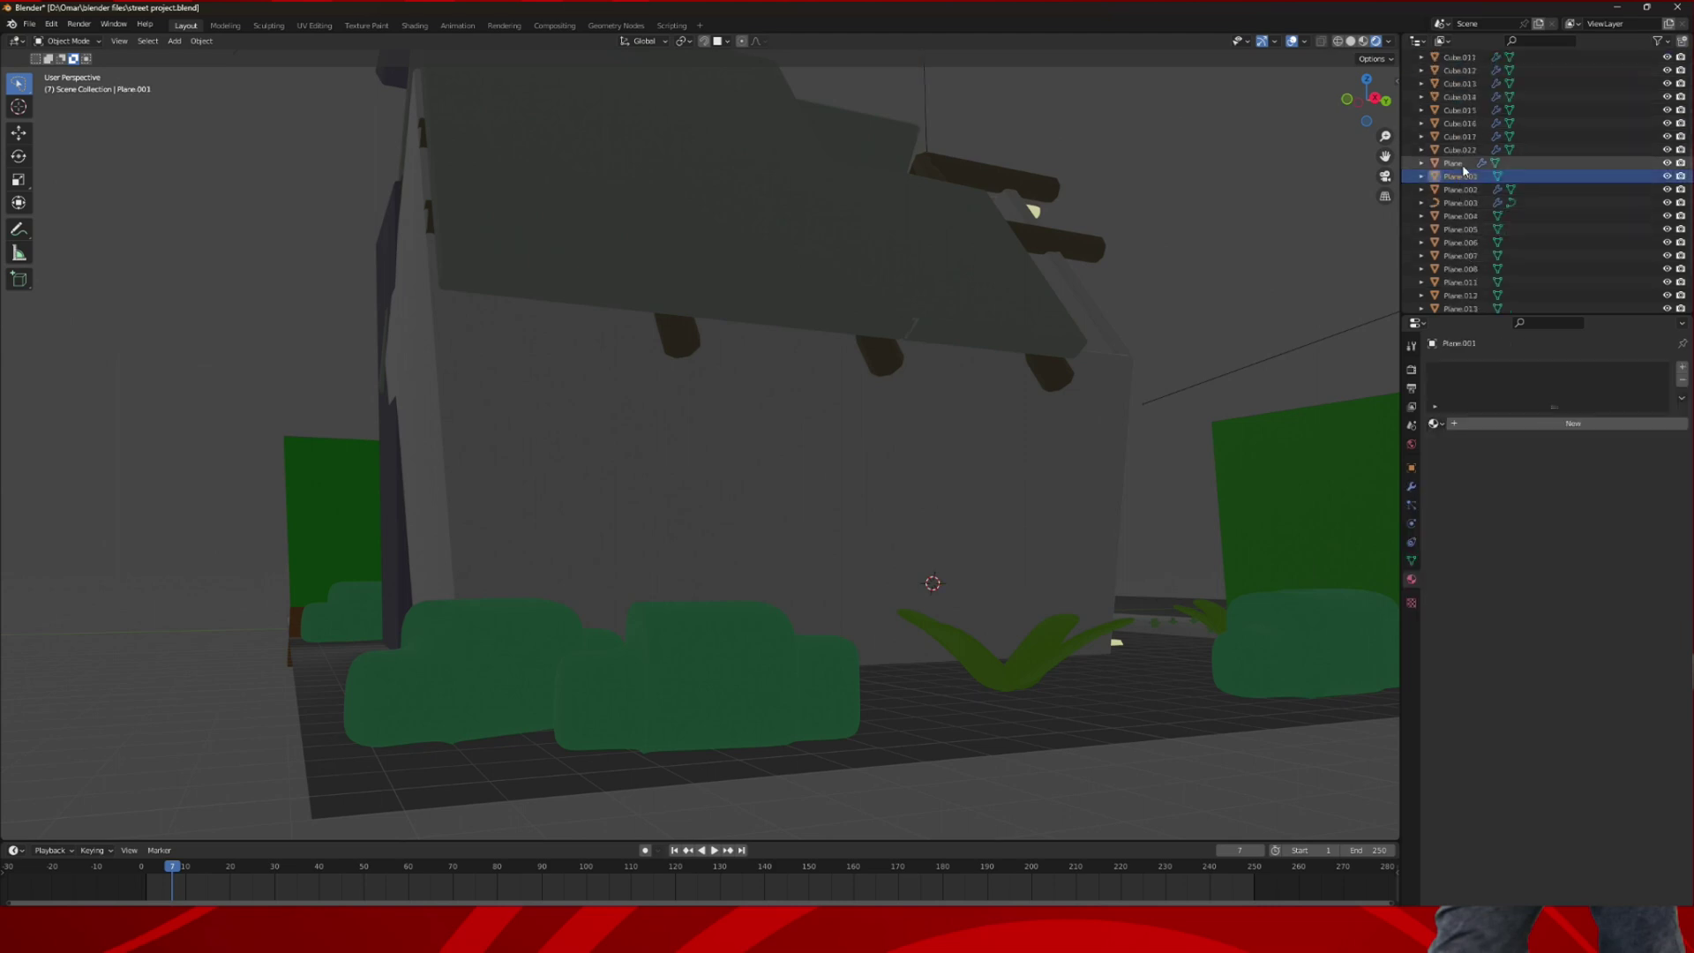
left_click(1463, 202)
left_click(1461, 242)
left_click(1461, 255)
left_click(1461, 268)
left_click(1461, 281)
left_click(1462, 294)
left_click(1463, 308)
scroll(1463, 308, "down", 2)
left_click(1463, 268)
left_click(1462, 282)
left_click(1463, 295)
left_click(1463, 282)
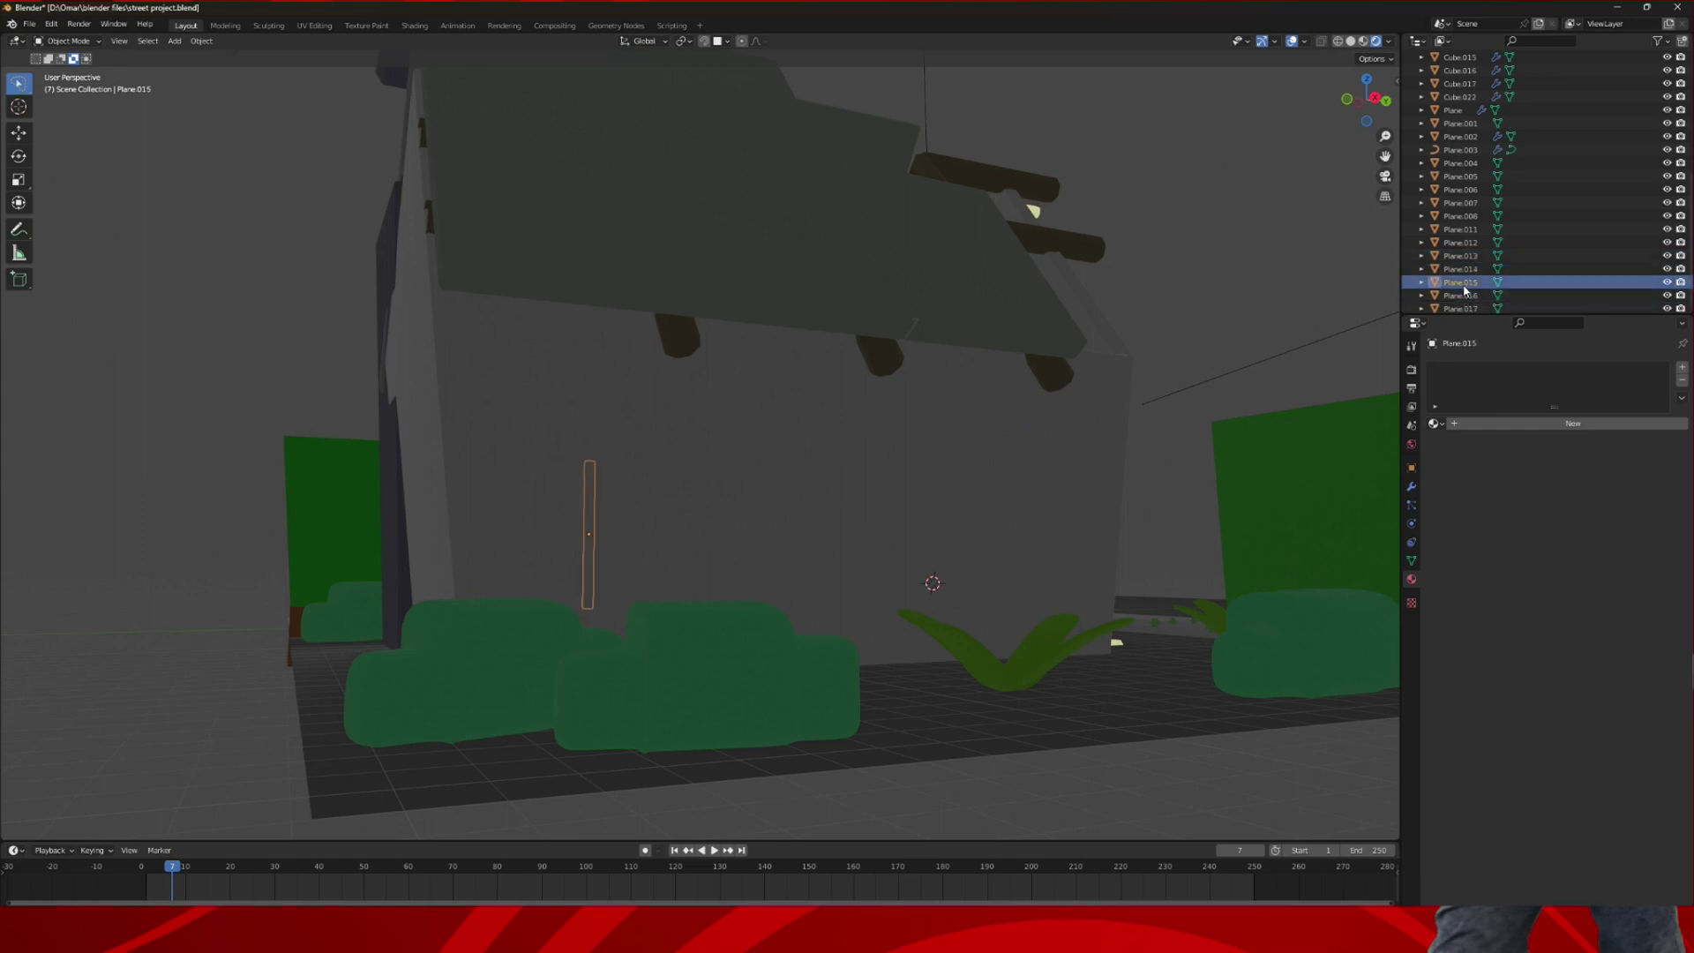
- Select the three strip copies standing over the road and move them about 31.2 m along X to the house's outer side wall
middle_click_drag(1086, 256, 817, 347)
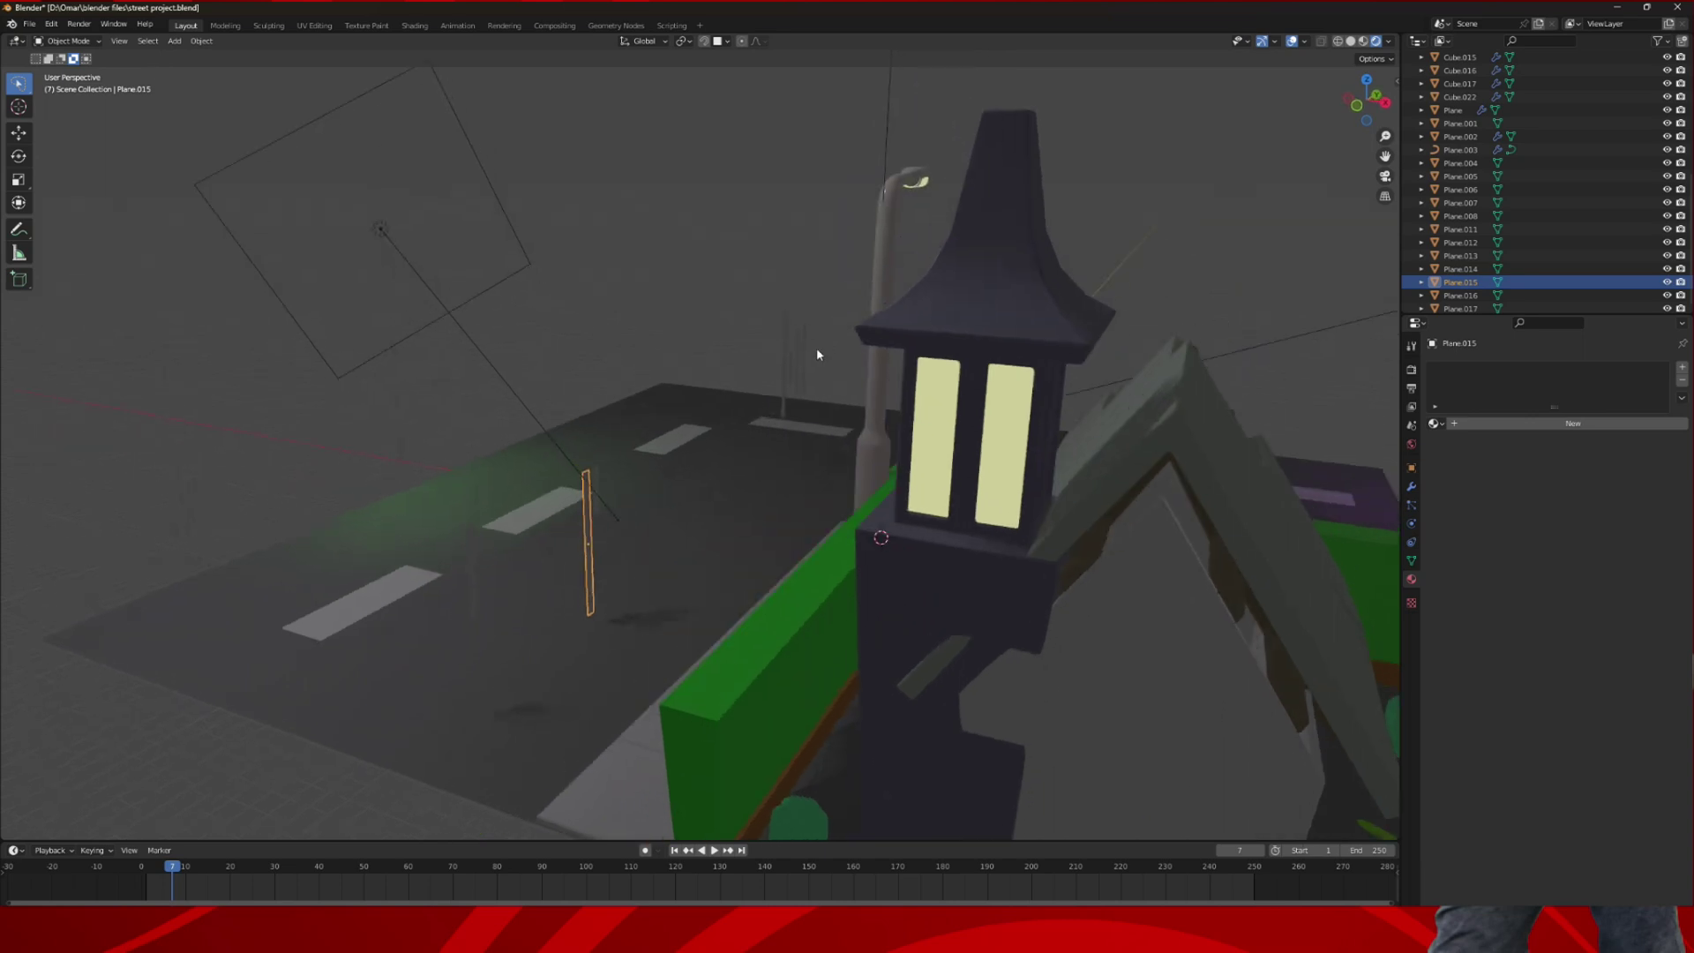
left_click(476, 558)
left_click(587, 513, "shift")
left_click(596, 474, "shift")
left_click(1358, 108)
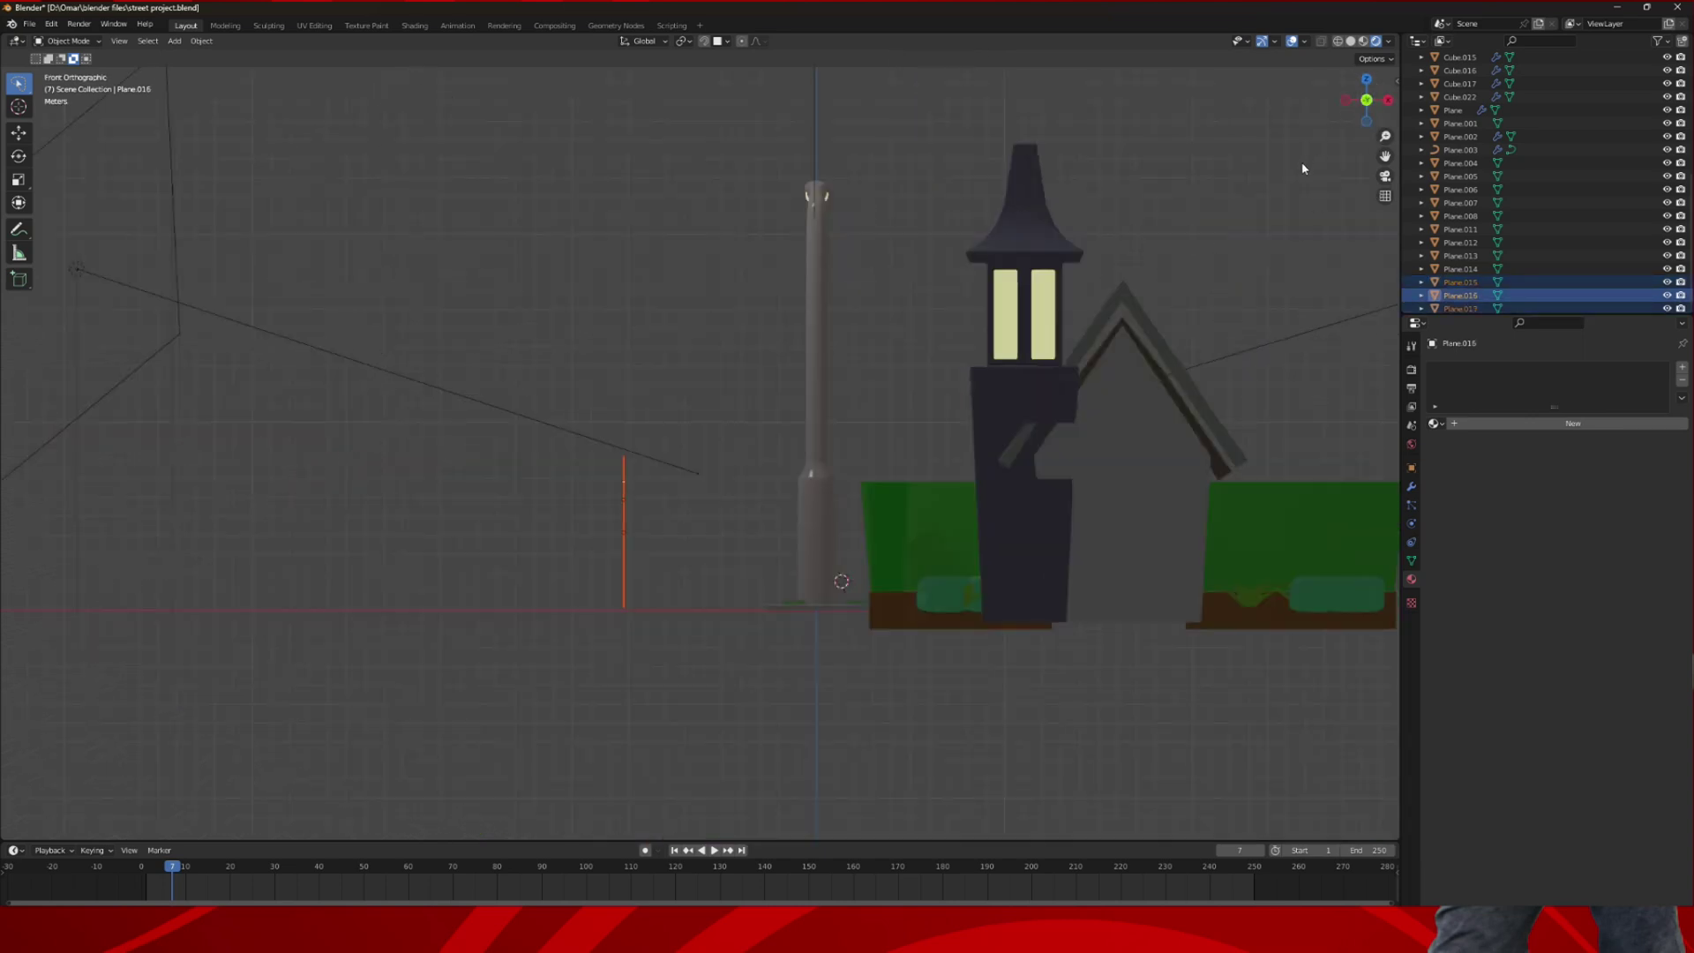
left_click_drag(1386, 157, 804, 151)
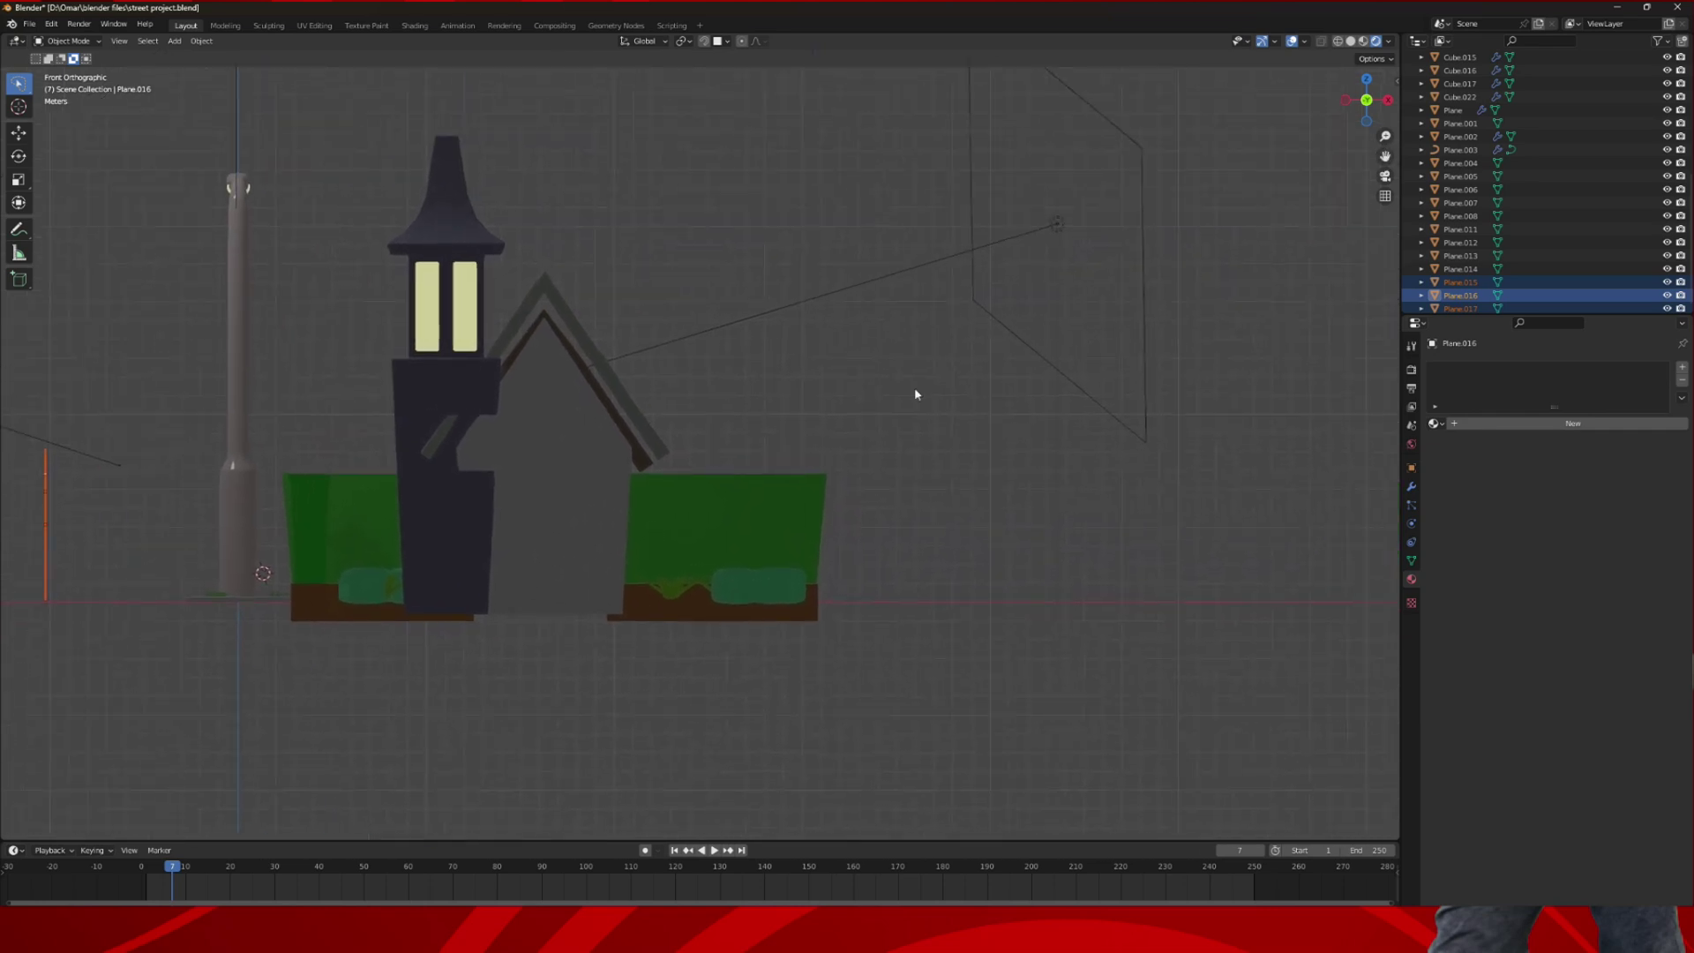
scroll(586, 521, "up", 6)
scroll(576, 529, "down", 2)
key("g")
key("x")
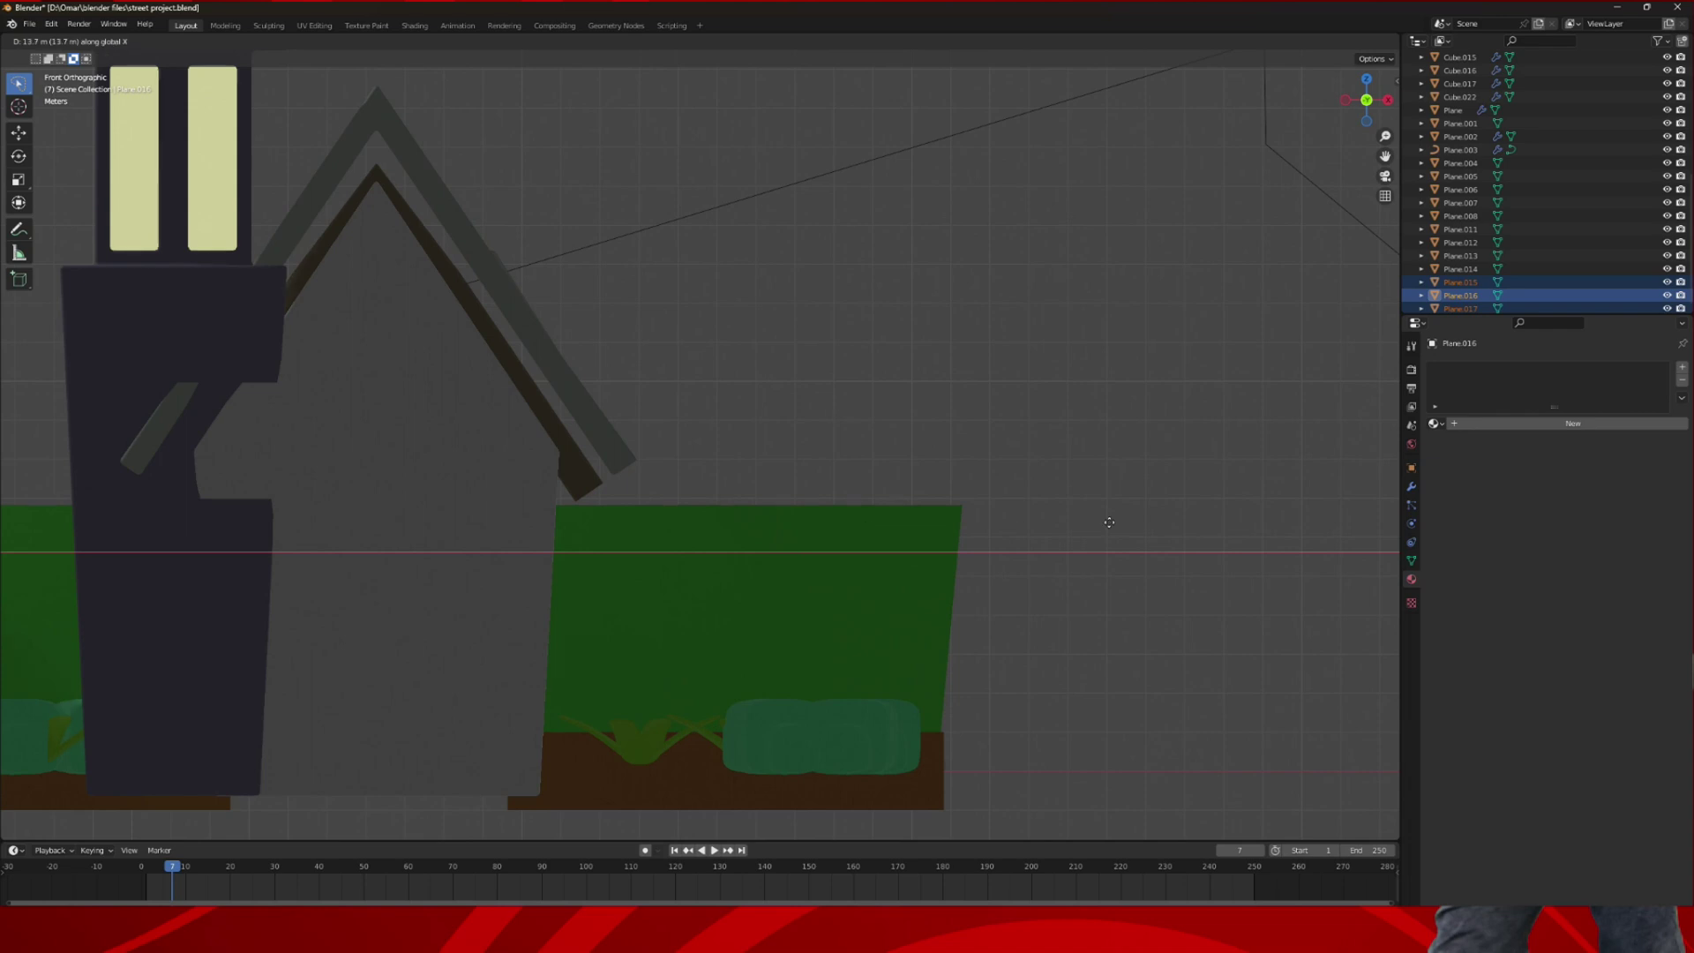
left_click(397, 530)
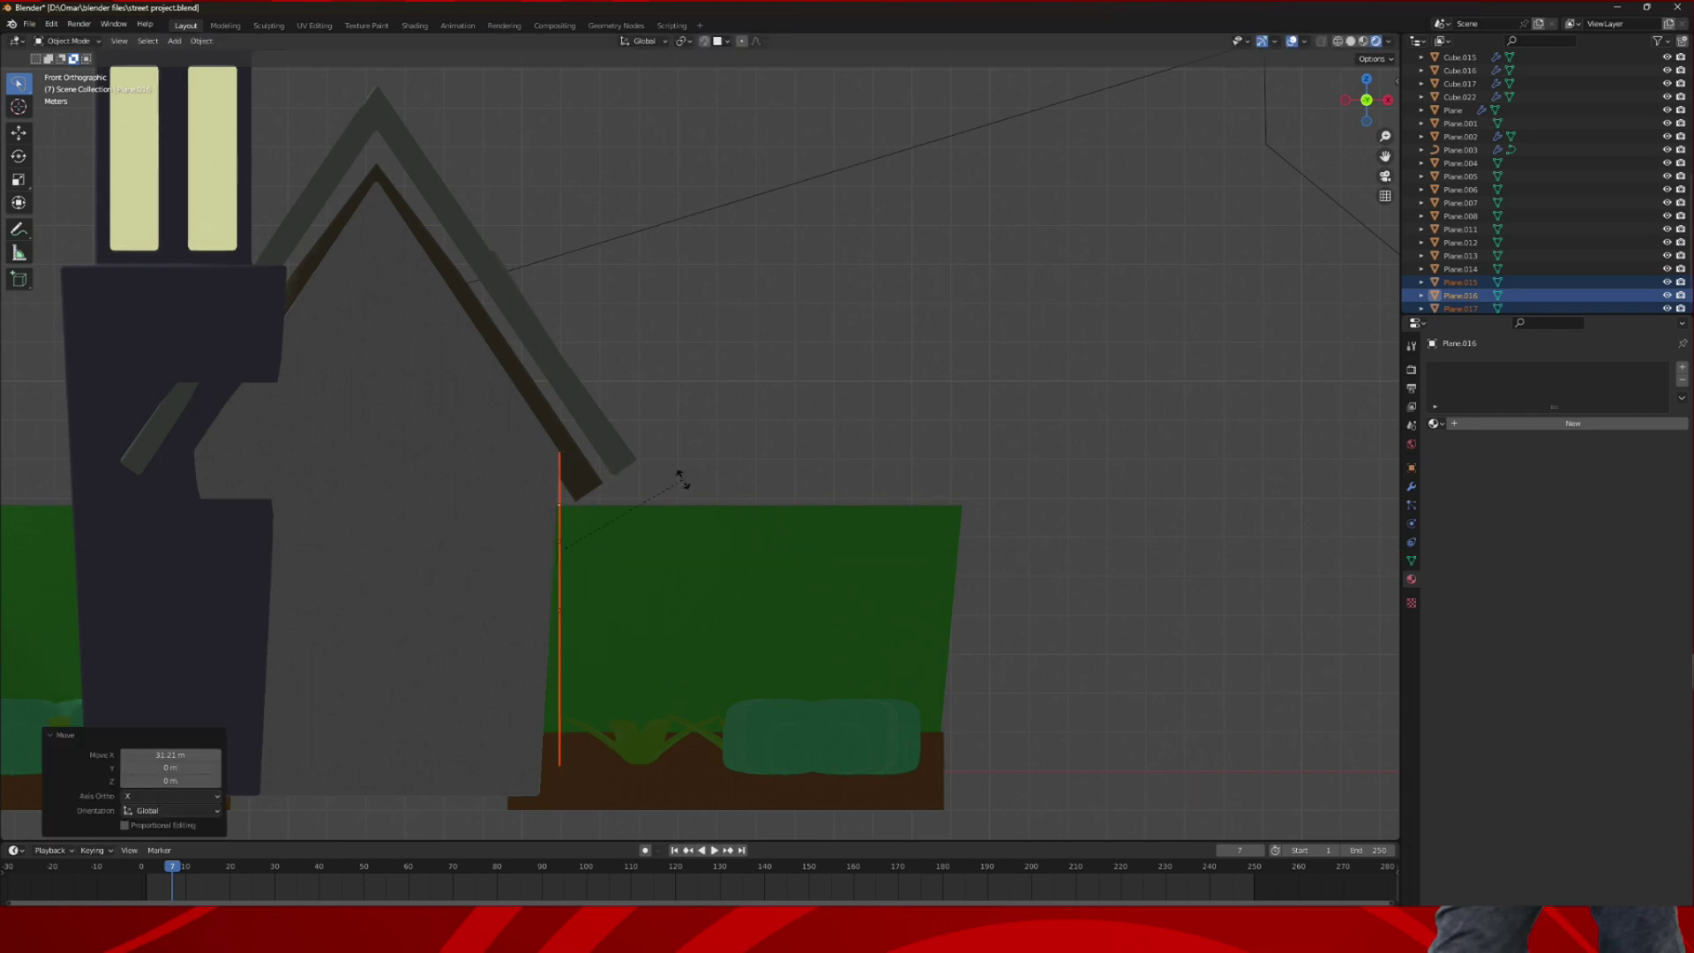
- Tilt the three strip copies about 3.2° around Y to match the wall's slope and shift them about -0.12 m along X against it
key("r")
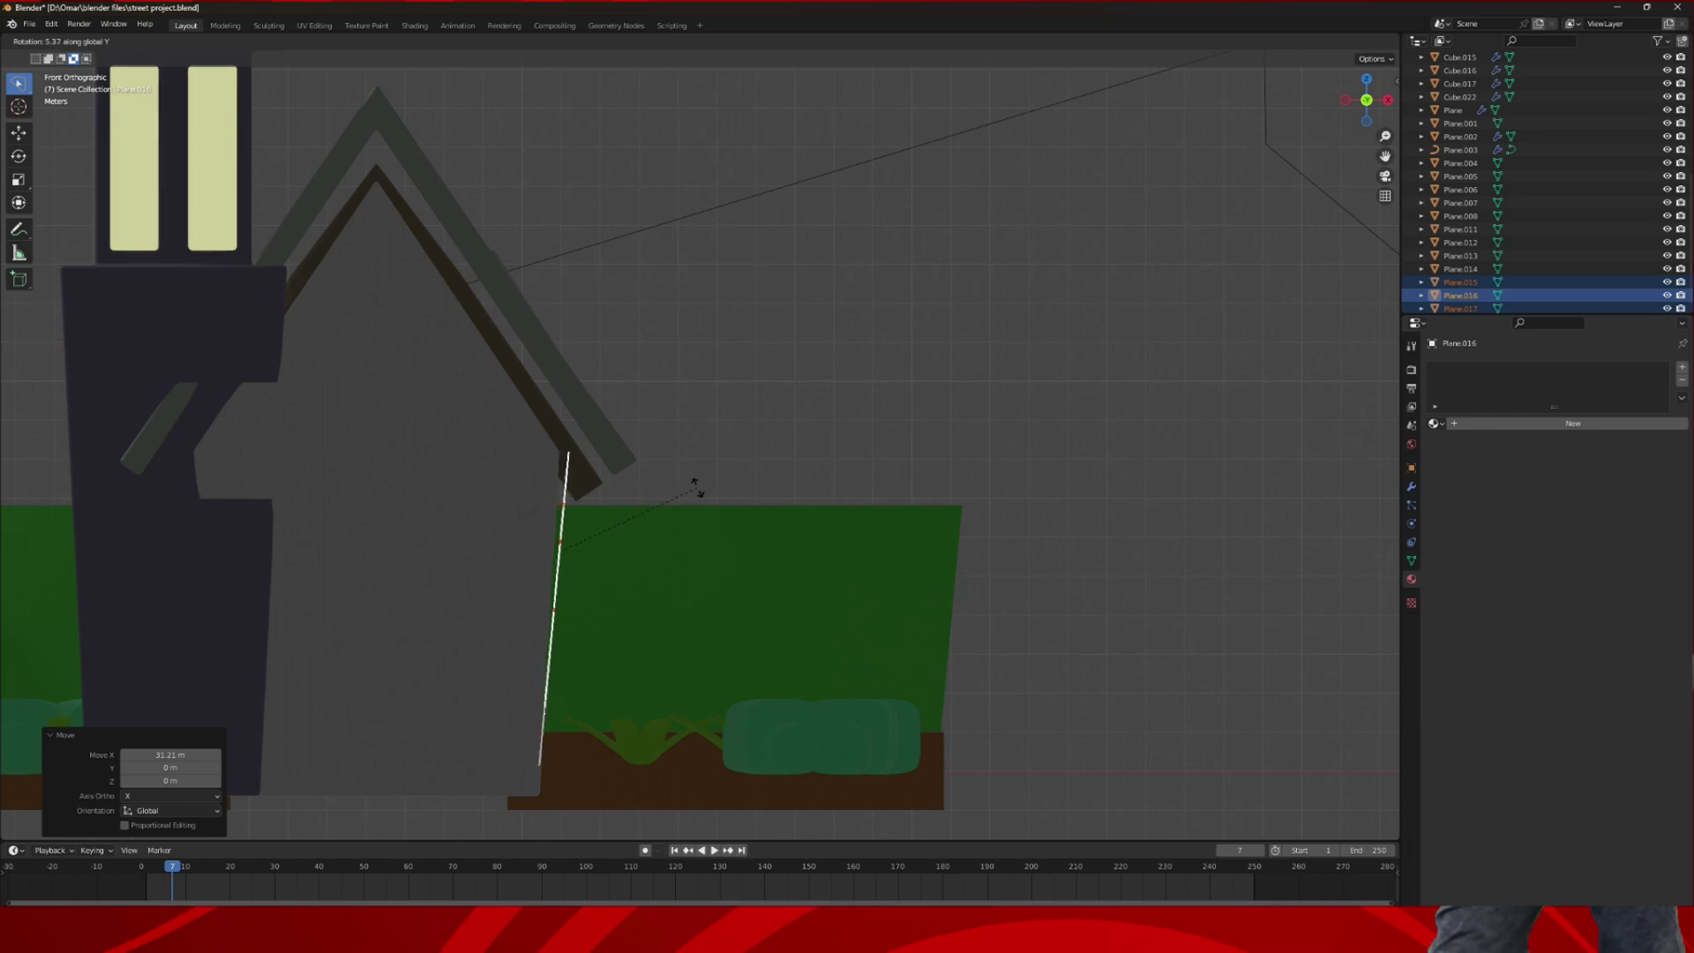
left_click(690, 491)
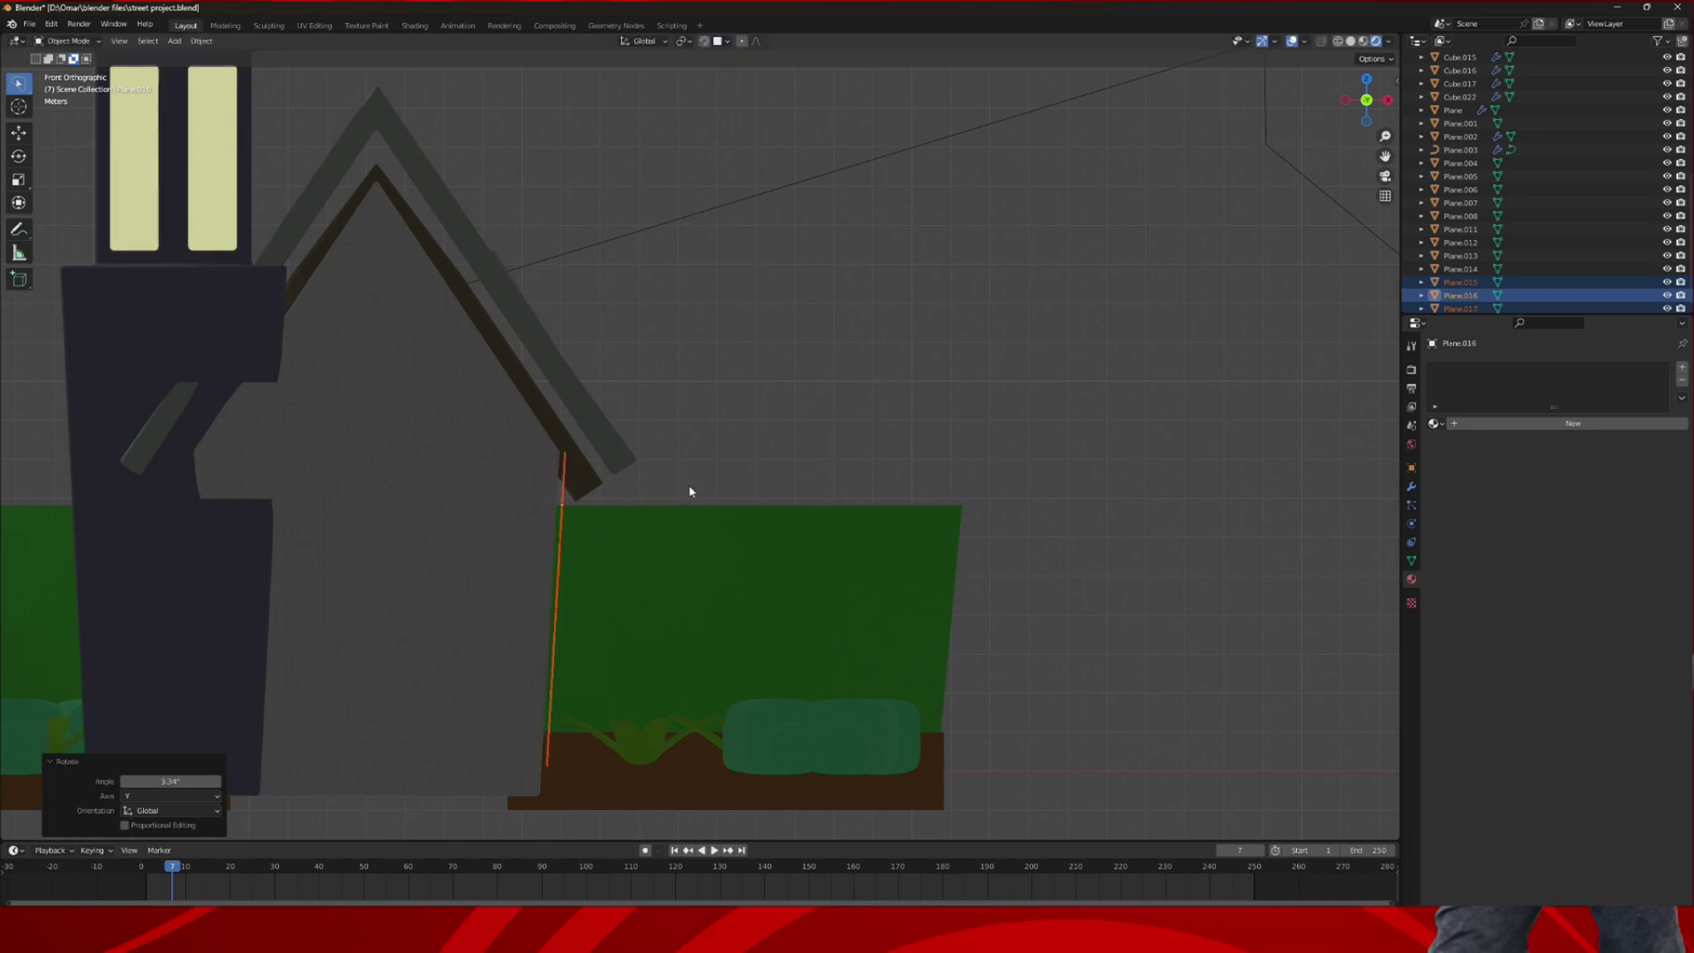
key("g")
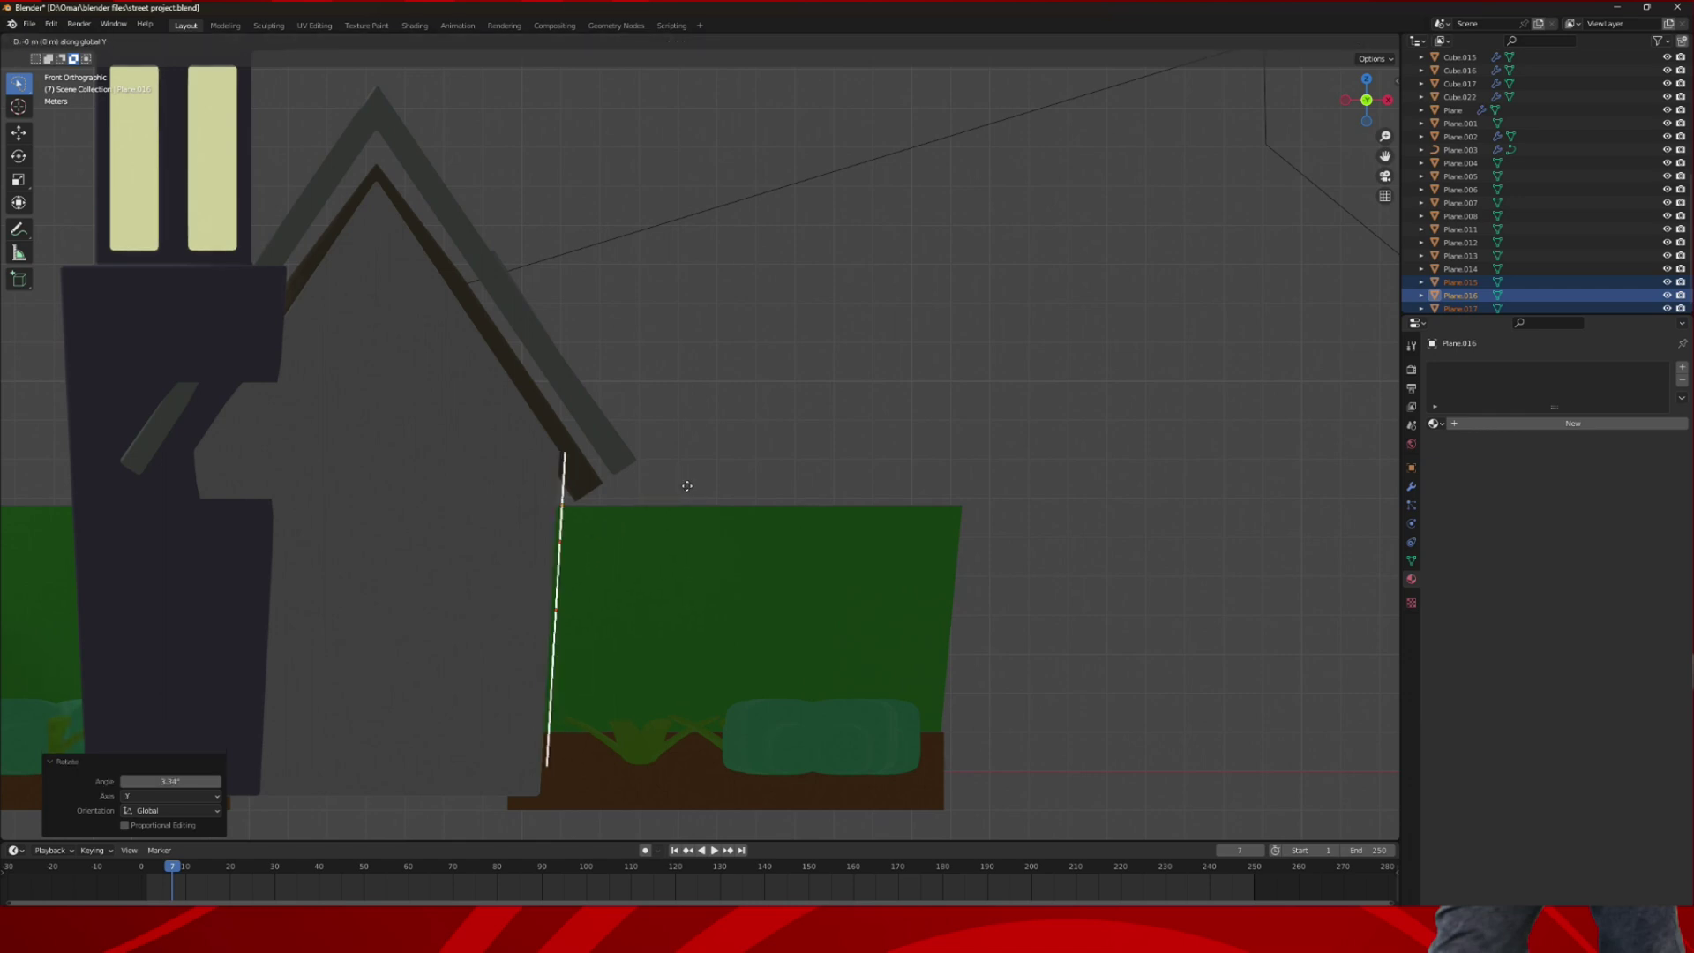
left_click(751, 495)
key("g")
key("x")
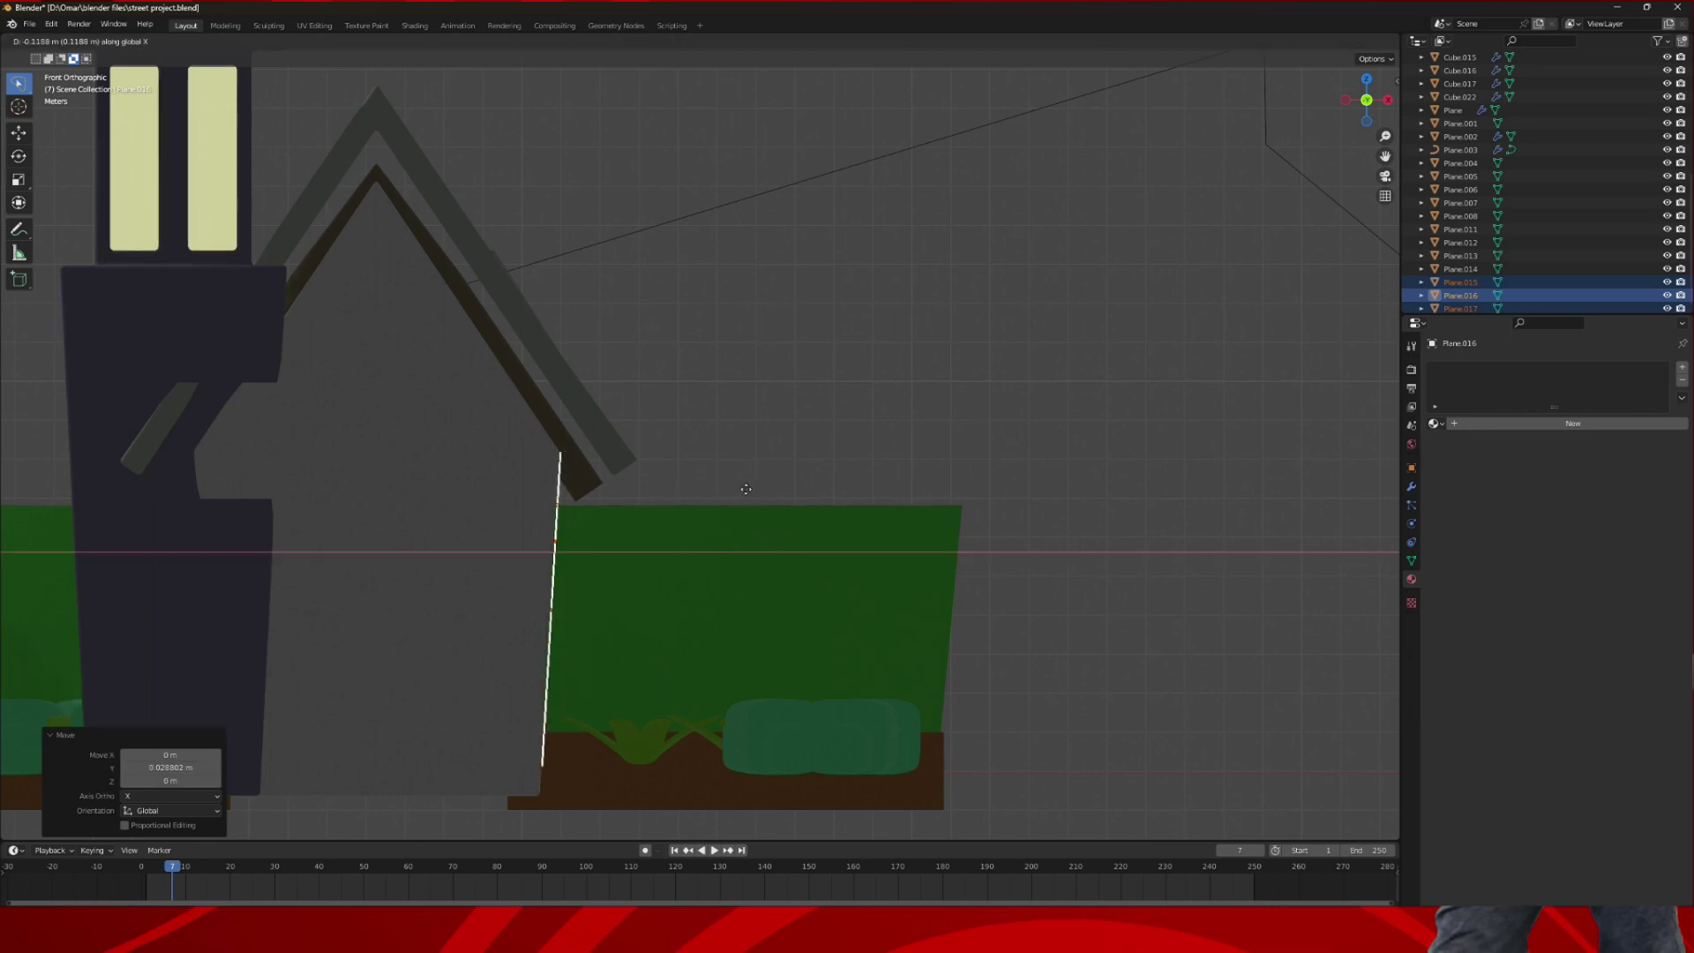
left_click(747, 492)
- Give the shortest strip on the house wall a new material with a light green base color
left_click(1388, 101)
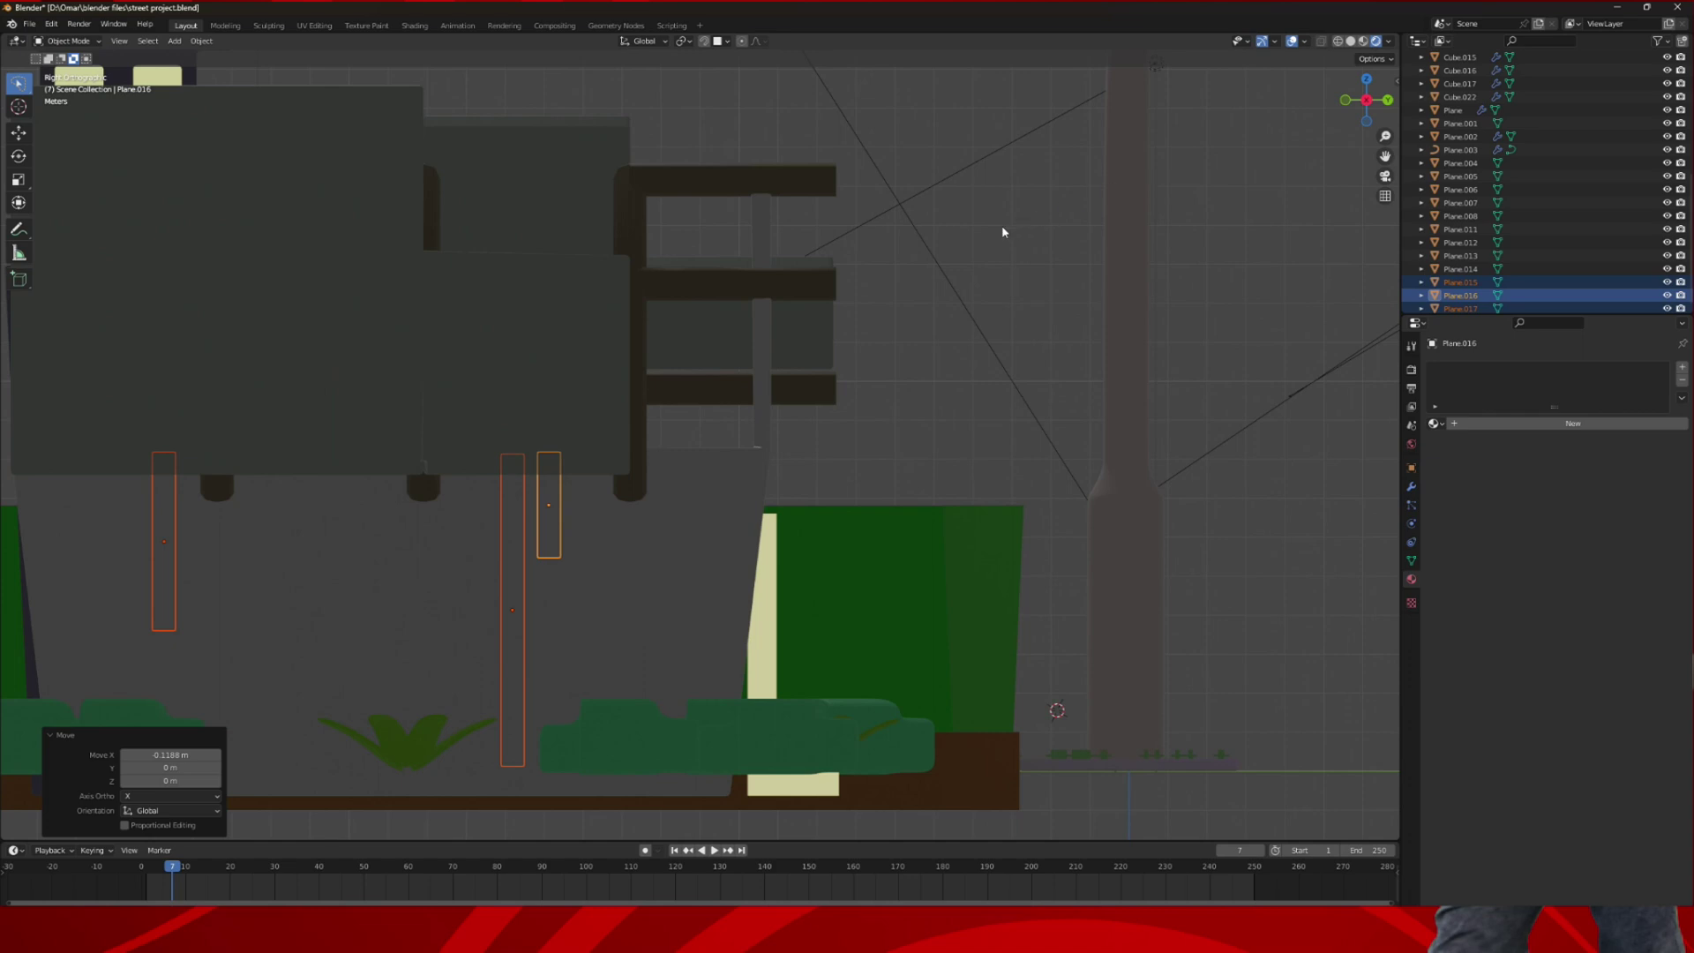
middle_click_drag(718, 339, 774, 334)
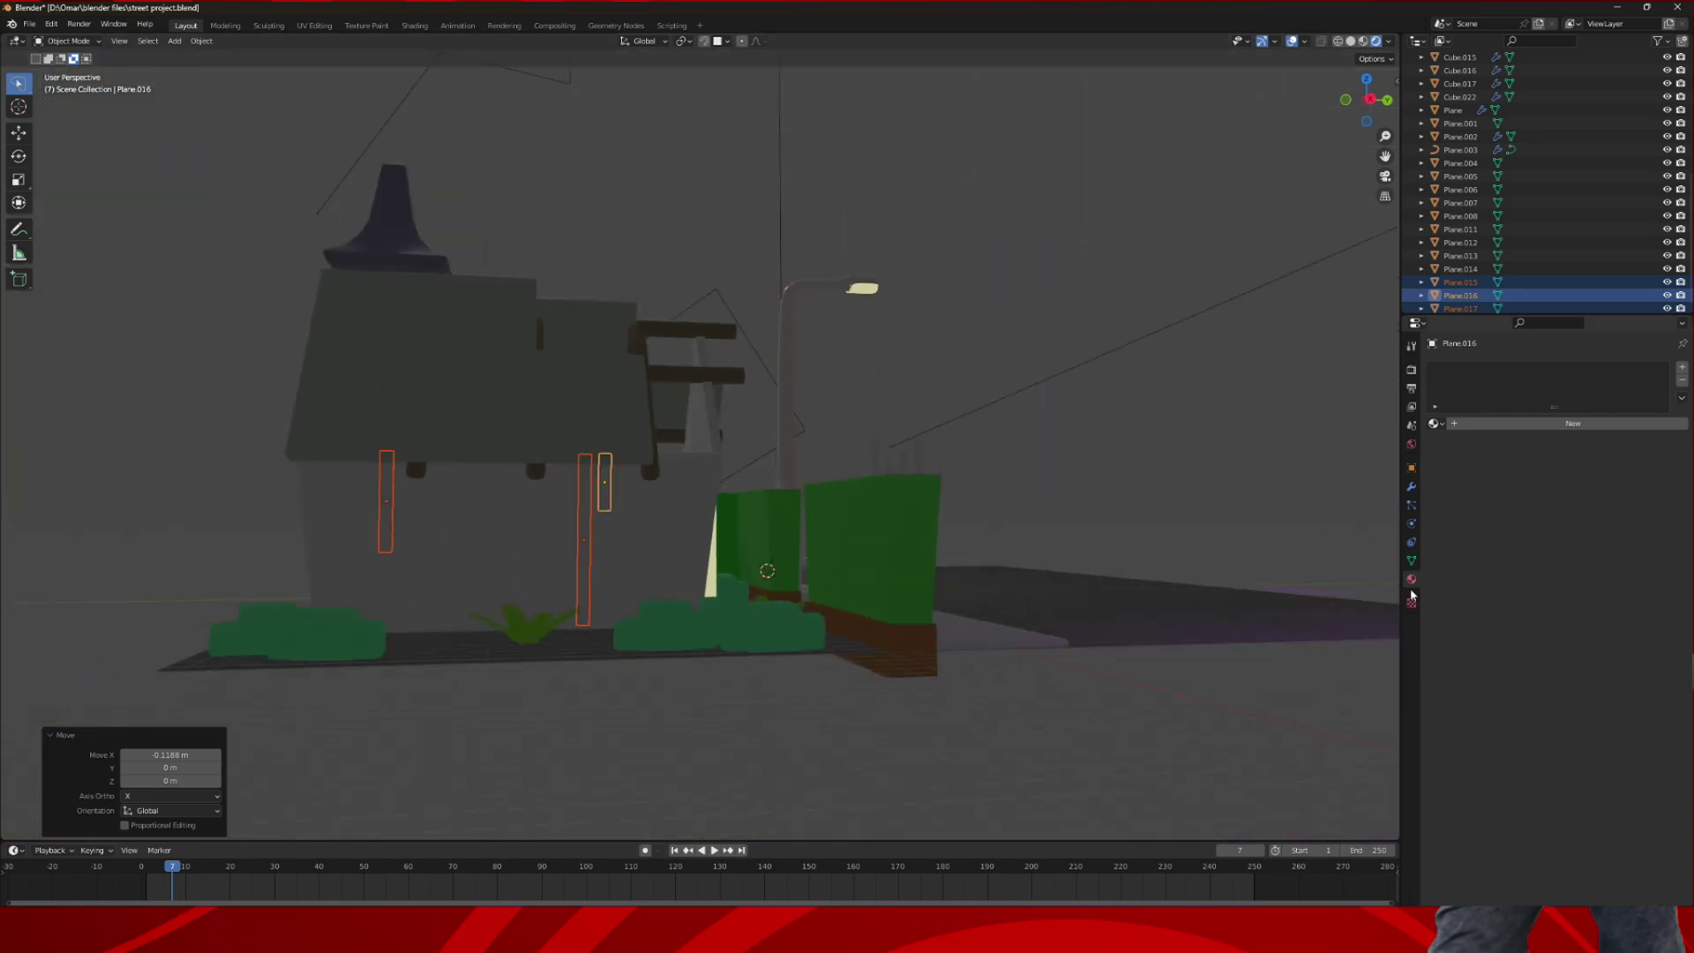
left_click(1553, 424)
left_click(1570, 564)
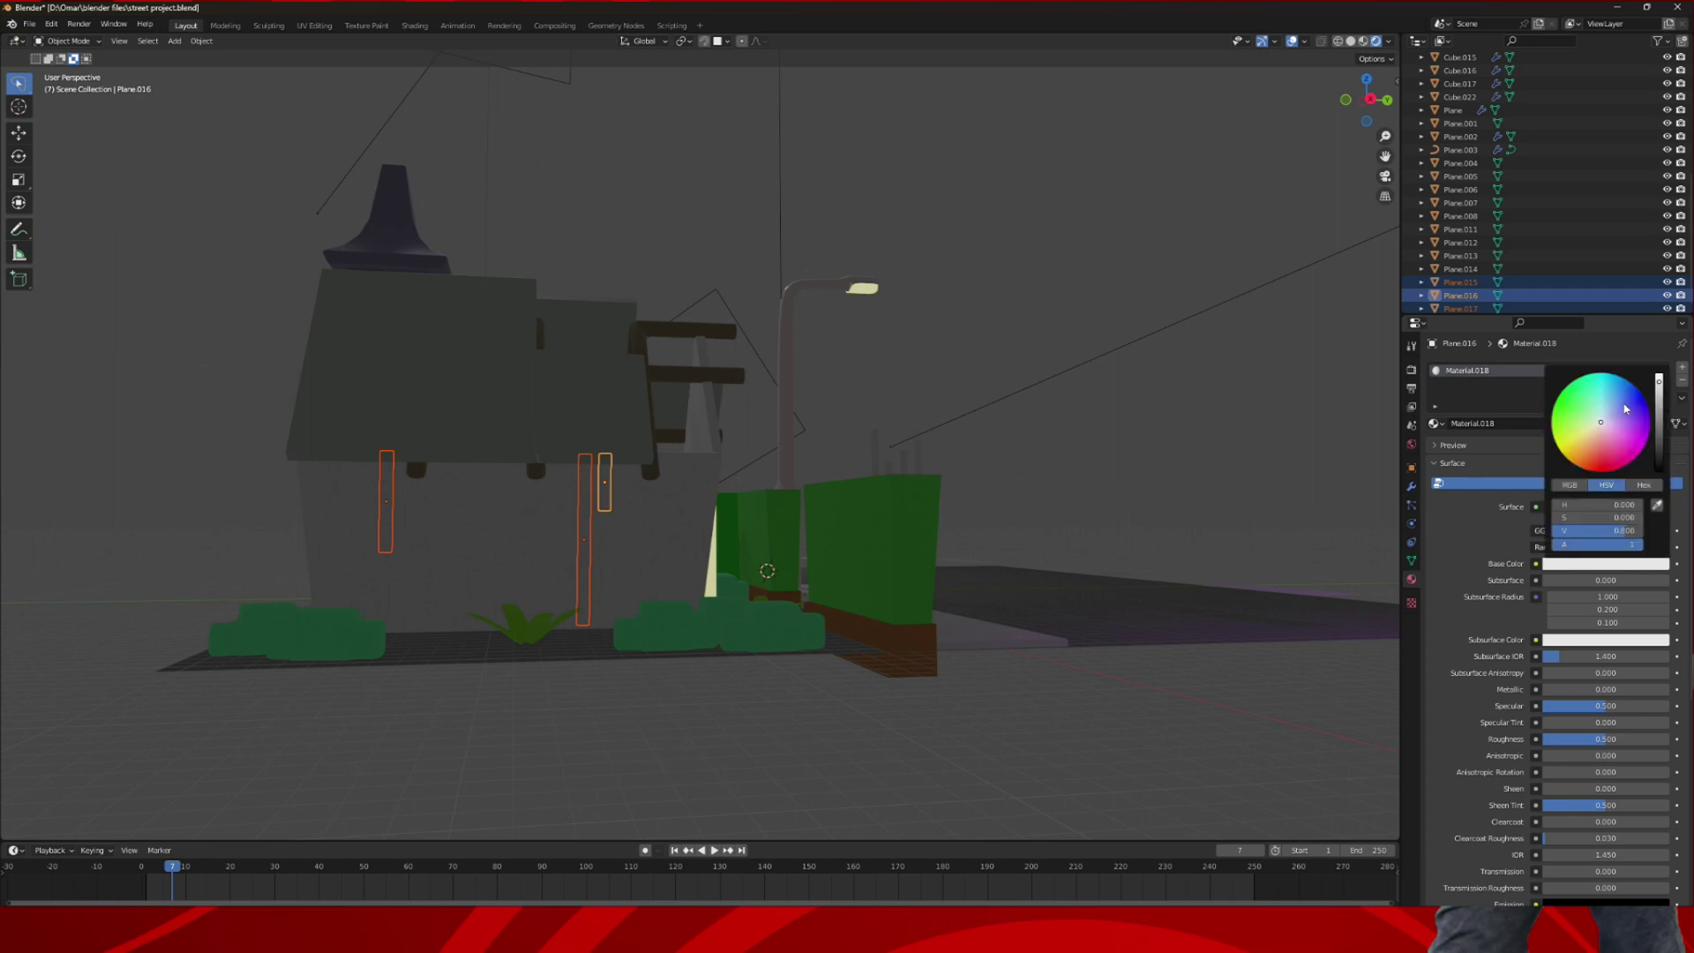
left_click(1580, 410)
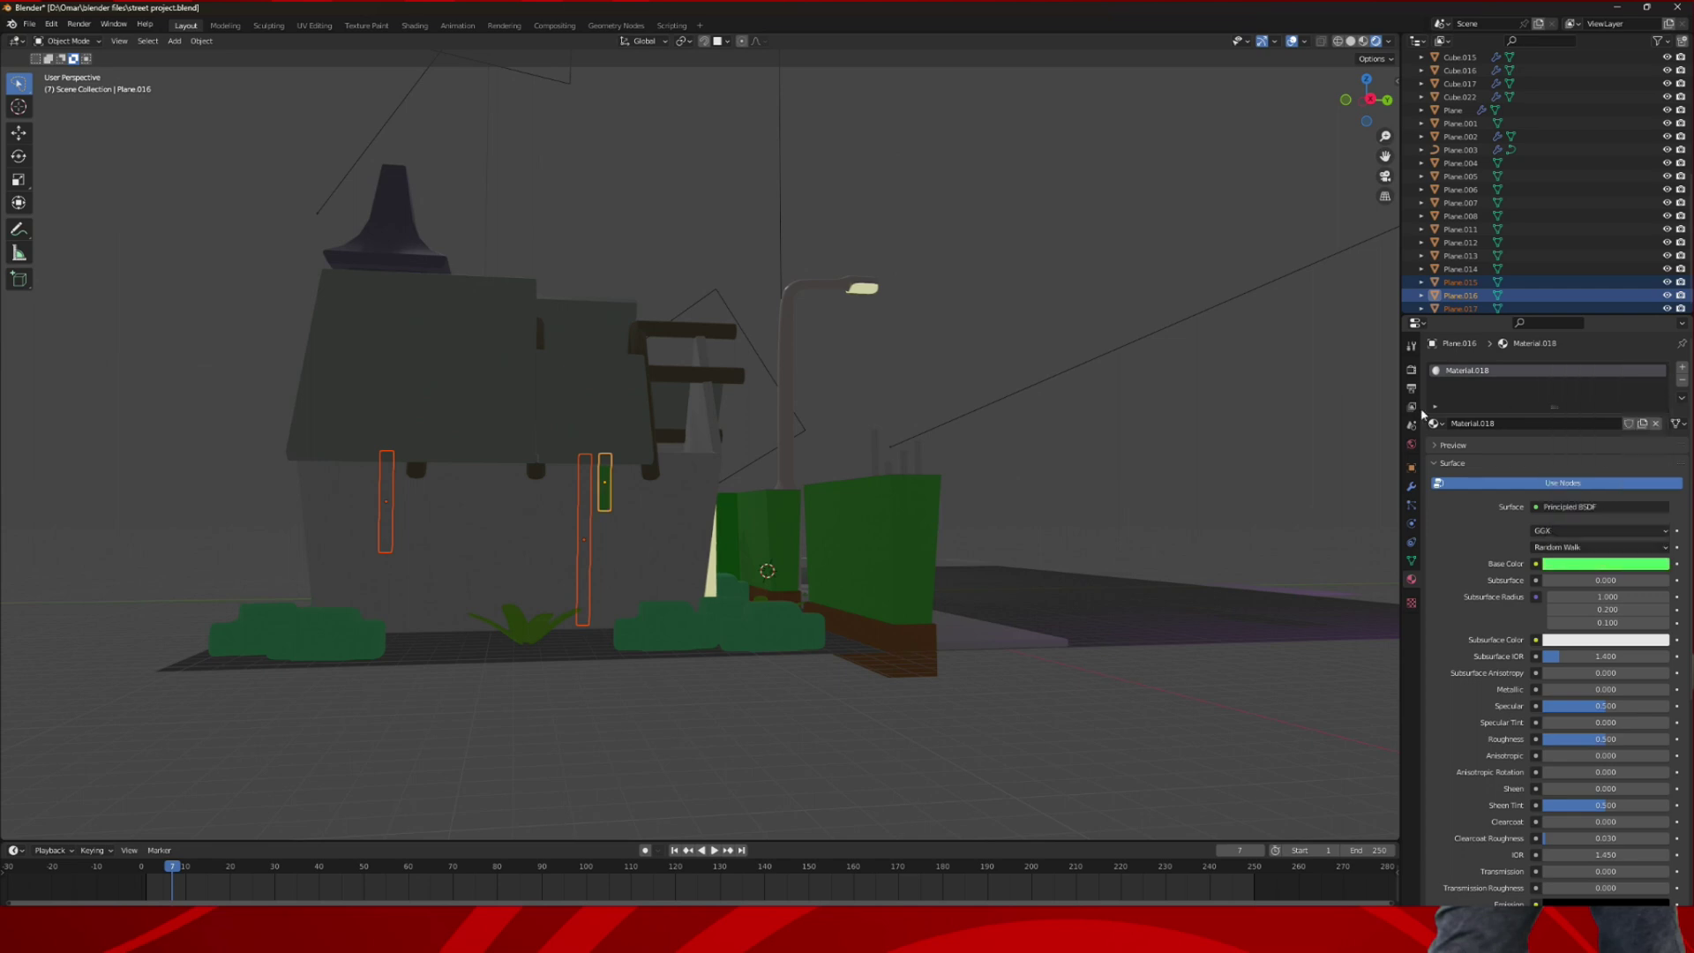
- Give the medium-length strip on the same wall a new material with a turquoise base color
left_click(991, 401)
middle_click_drag(992, 402, 947, 398)
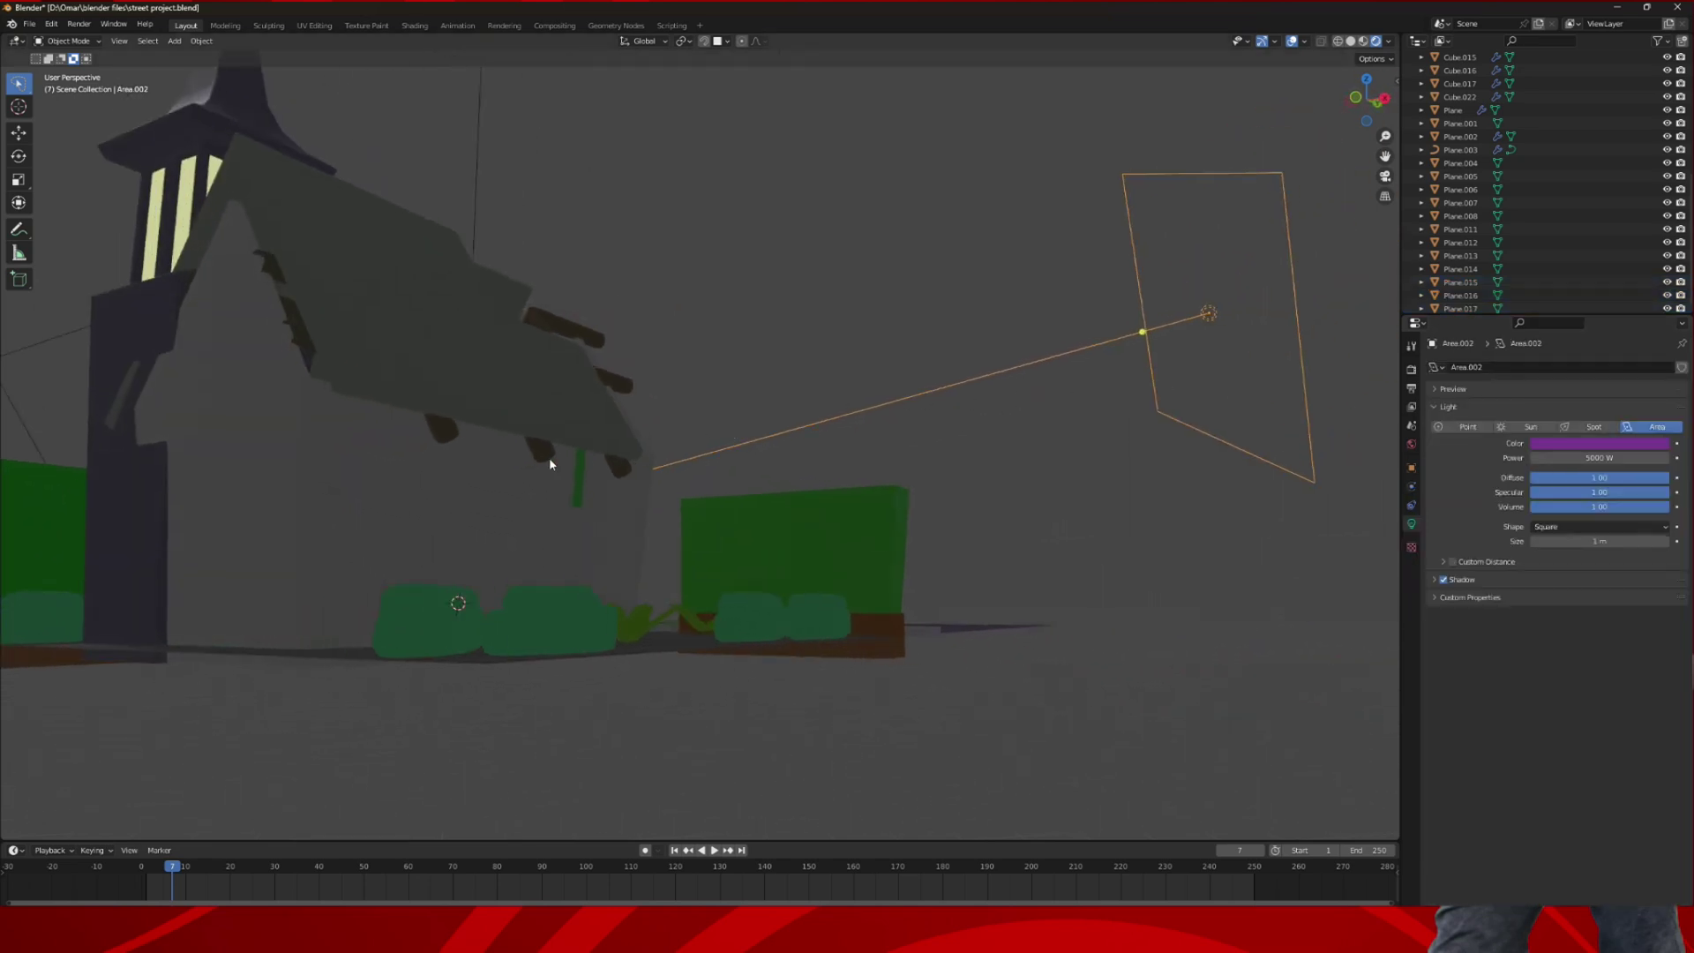
left_click(578, 463)
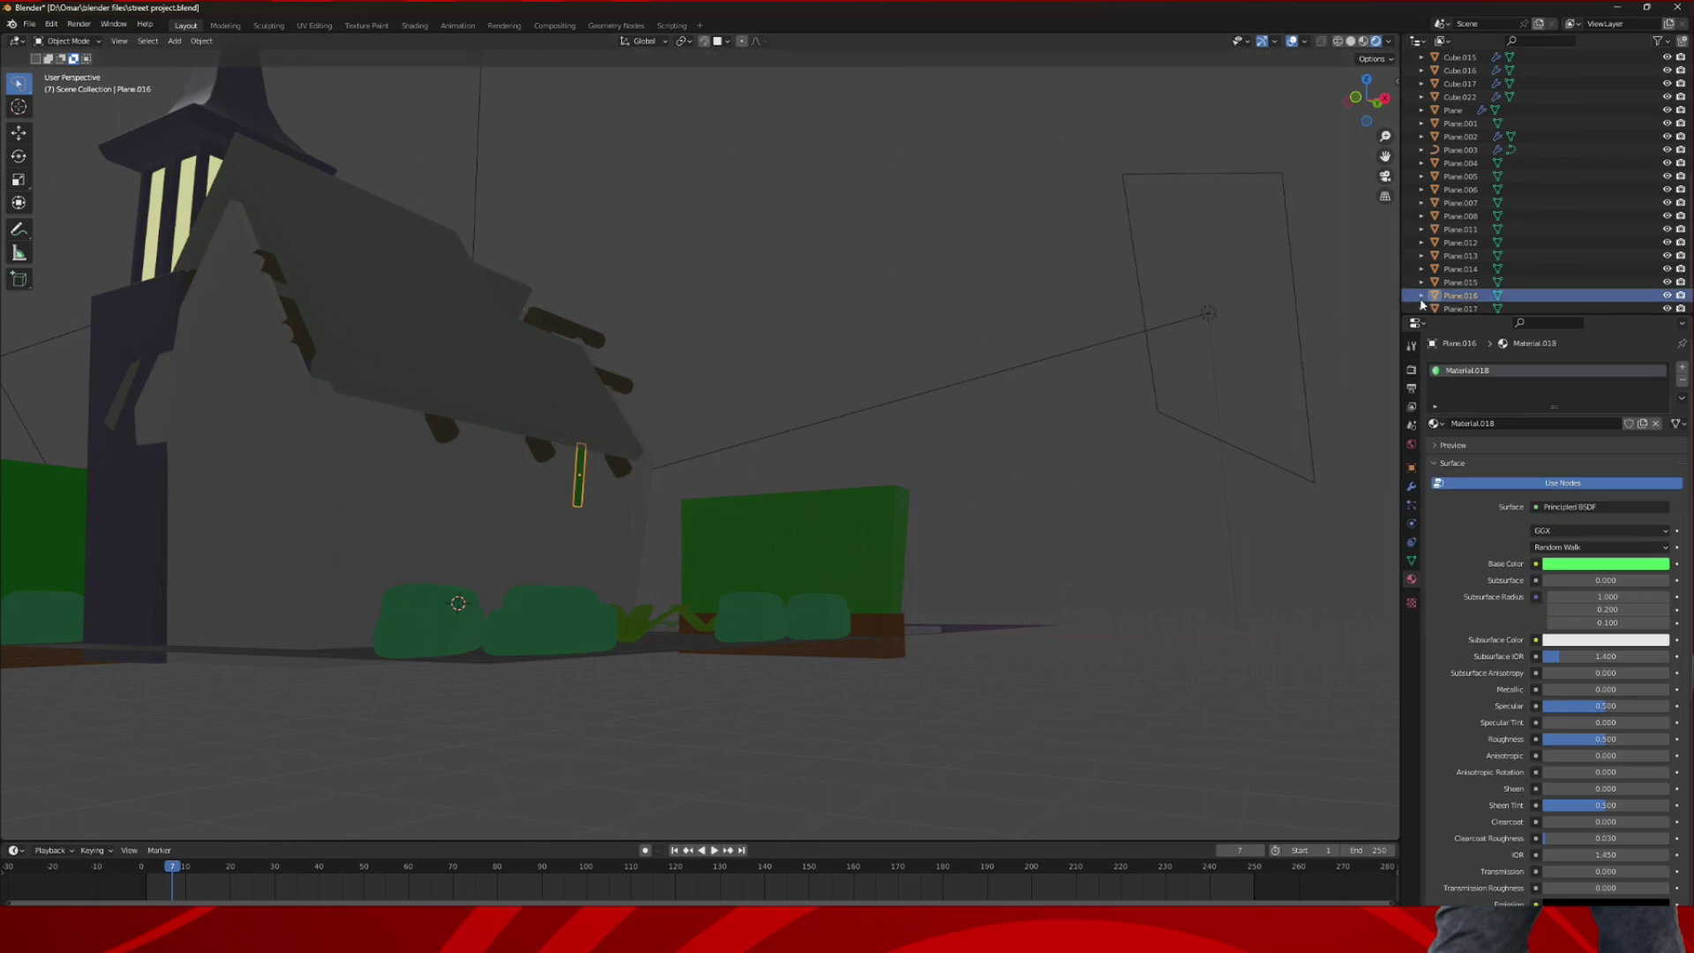
left_click(1466, 308)
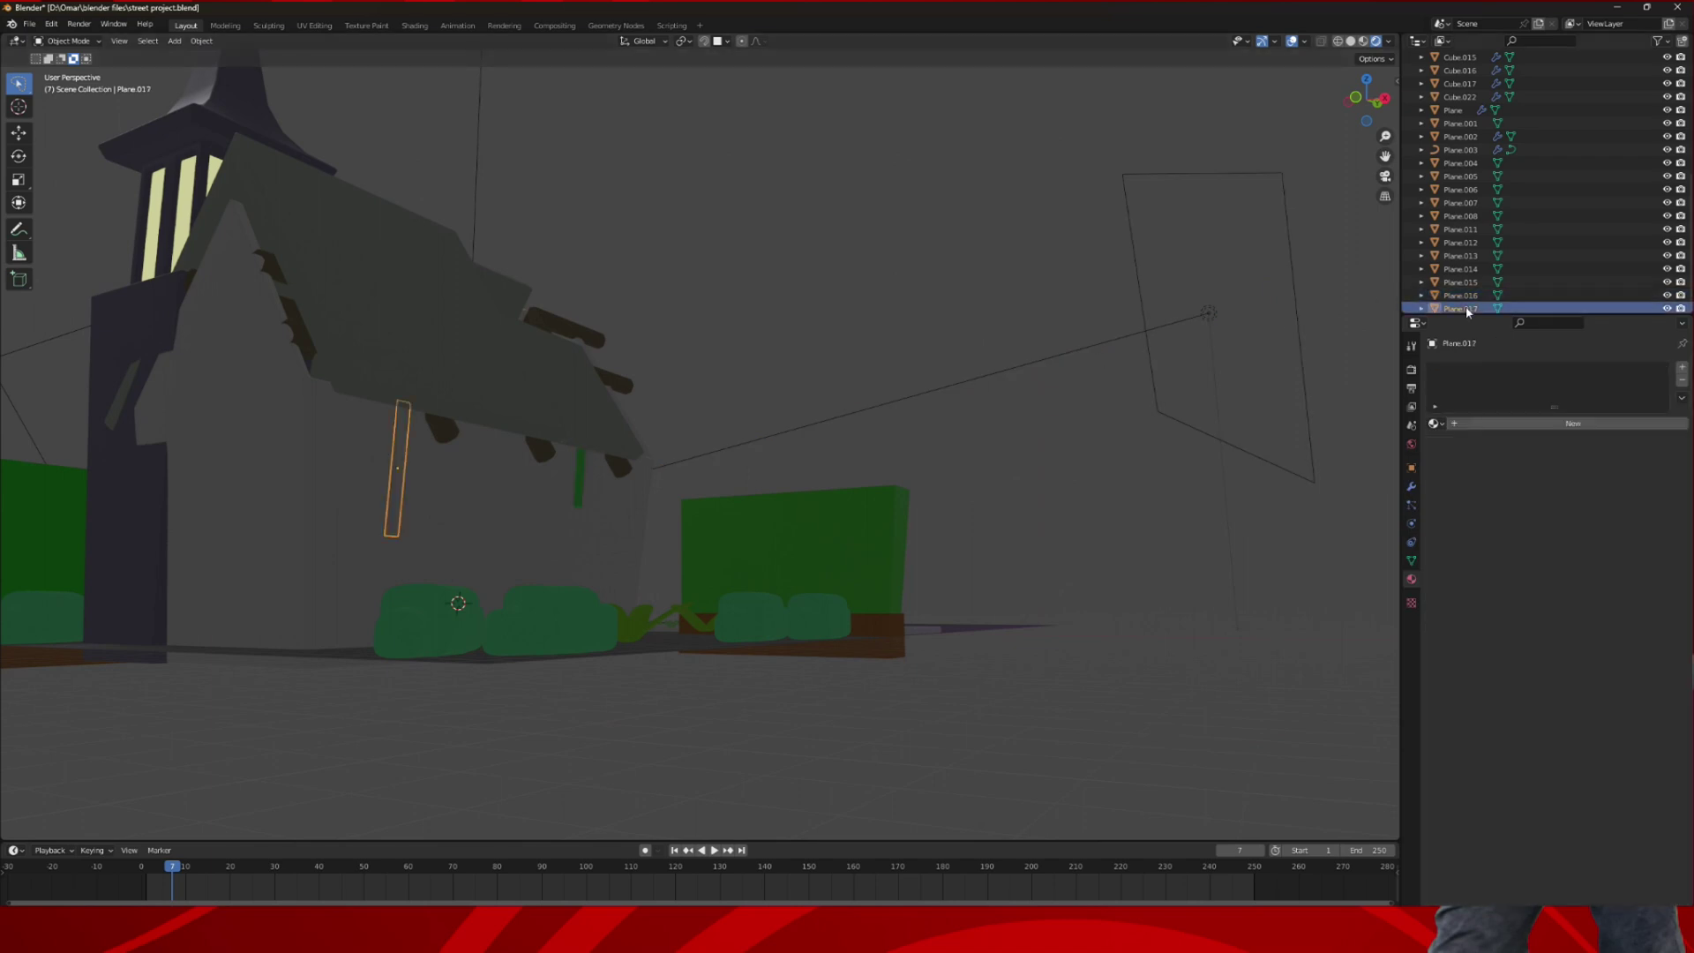
left_click(1543, 425)
left_click(1606, 563)
left_click(1599, 403)
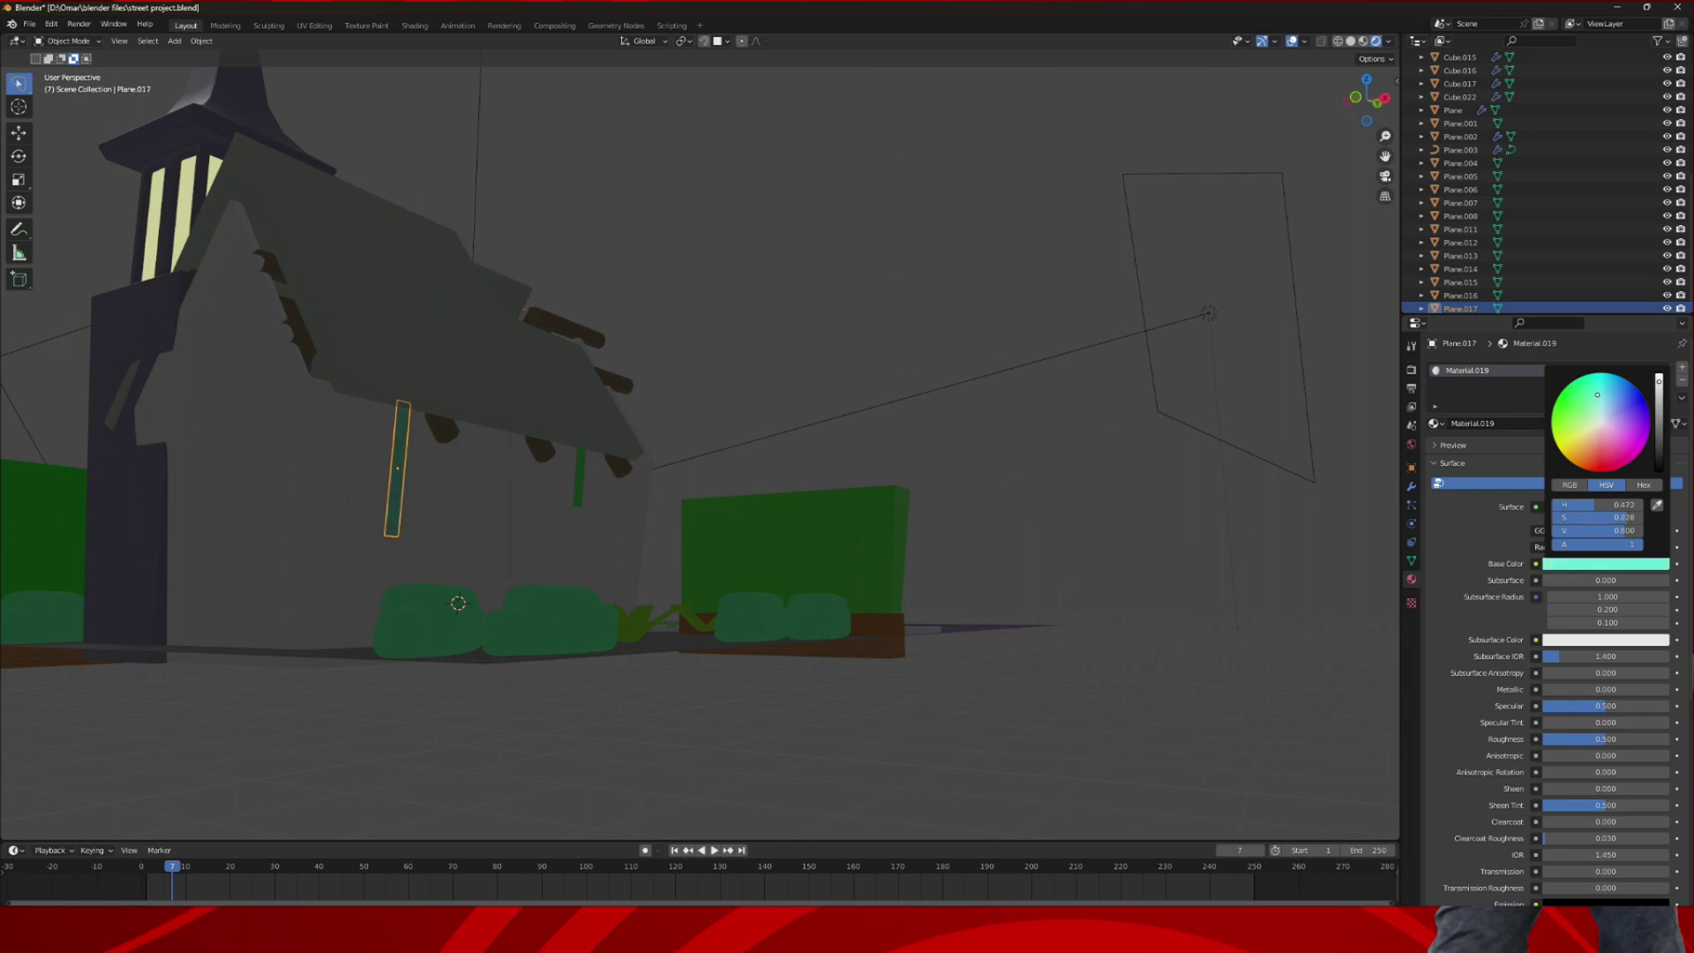
- Give the tallest strip on the house's side wall a new material with a medium green base color
scroll(1472, 300, "down", 1)
left_click(1465, 286)
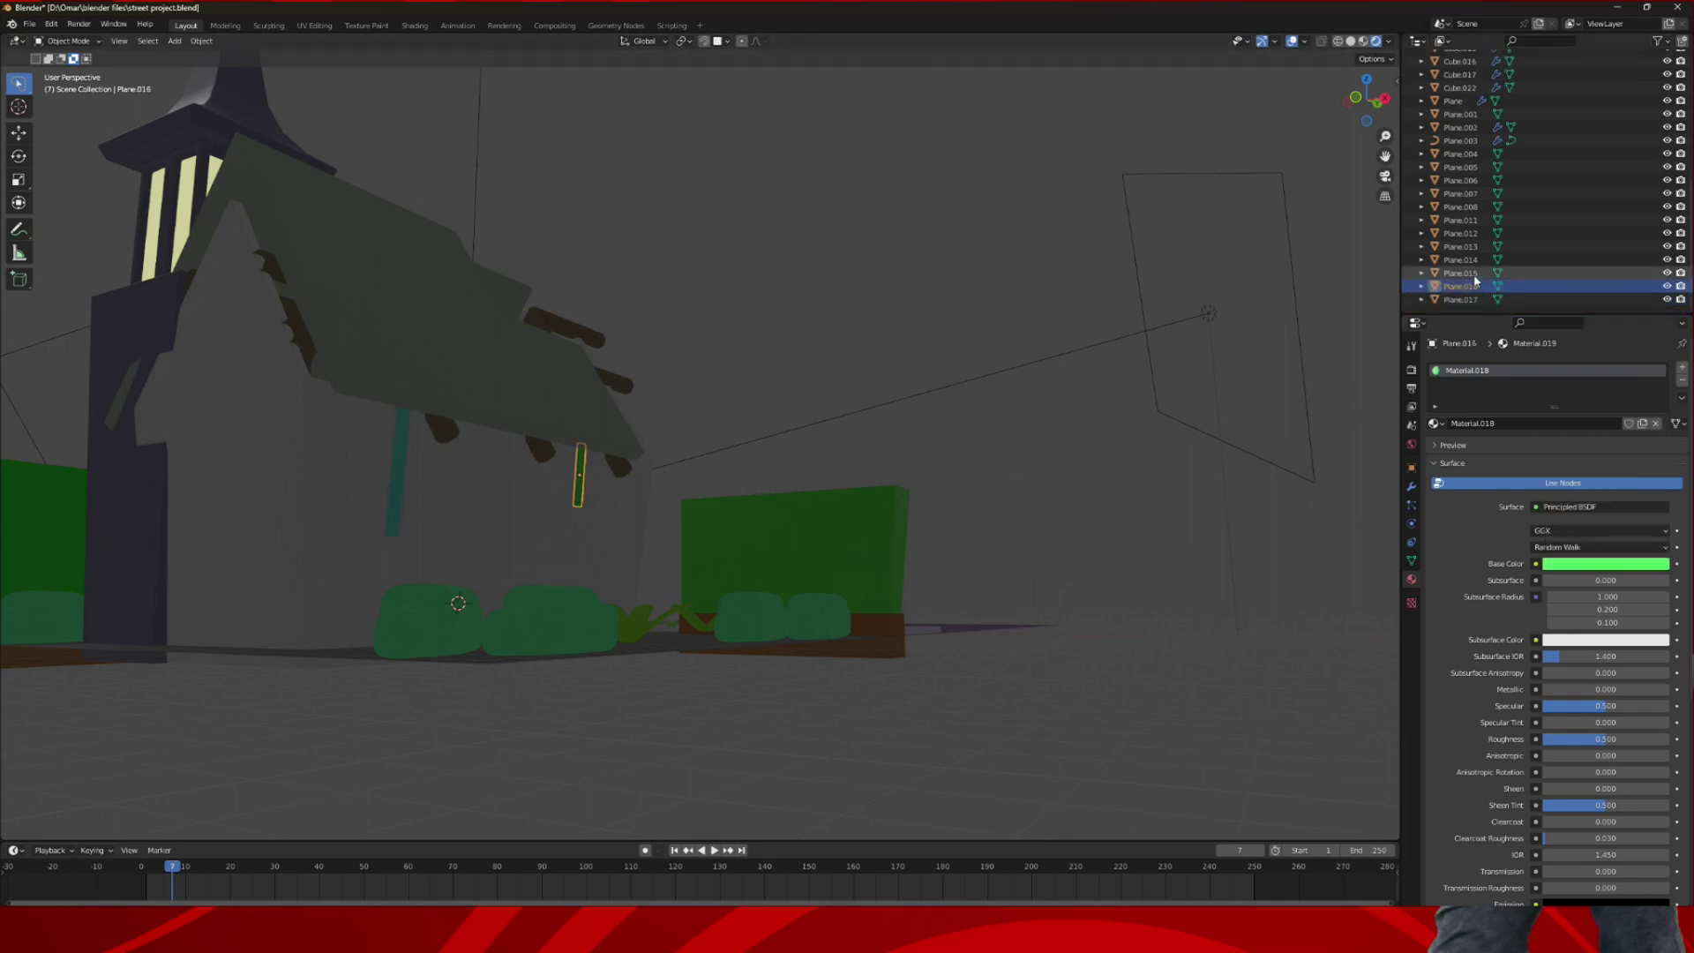
left_click(1465, 272)
left_click(1524, 425)
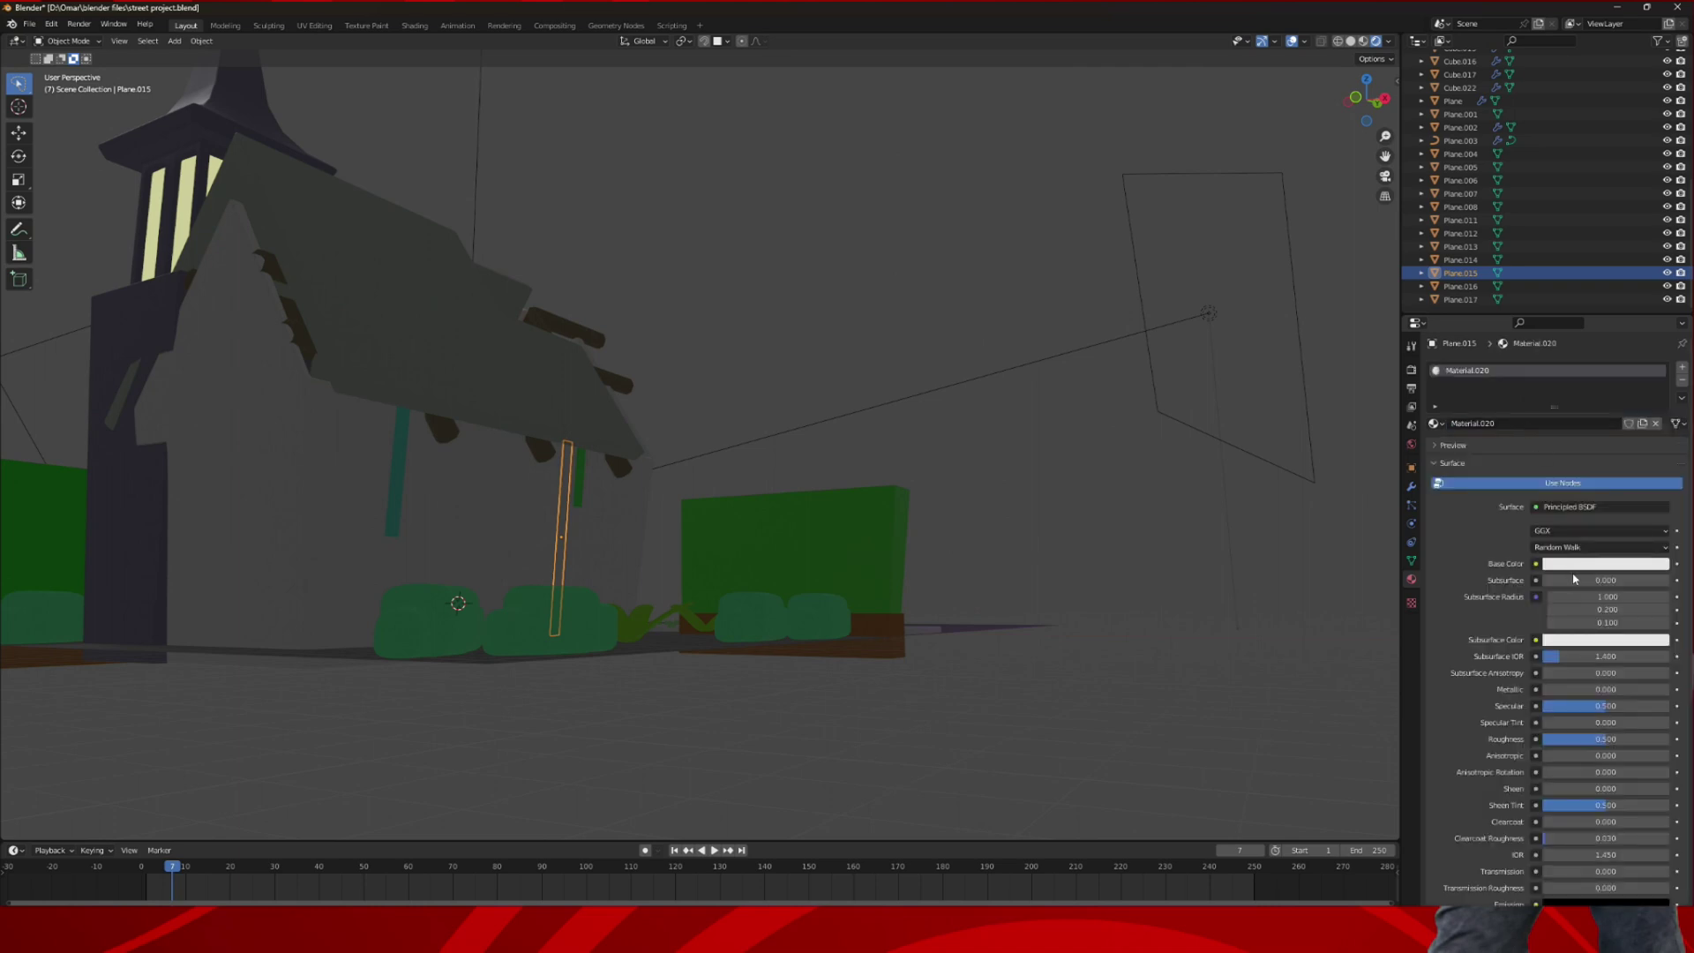
left_click(1576, 564)
left_click_drag(1593, 422, 1661, 426)
left_click(1113, 398)
- Duplicate the second-shortest of the four uncolored strips over the road and move the copy along Y past the lamp post toward the house
middle_click_drag(1113, 398, 873, 429)
scroll(887, 427, "down", 4)
scroll(898, 434, "up", 4)
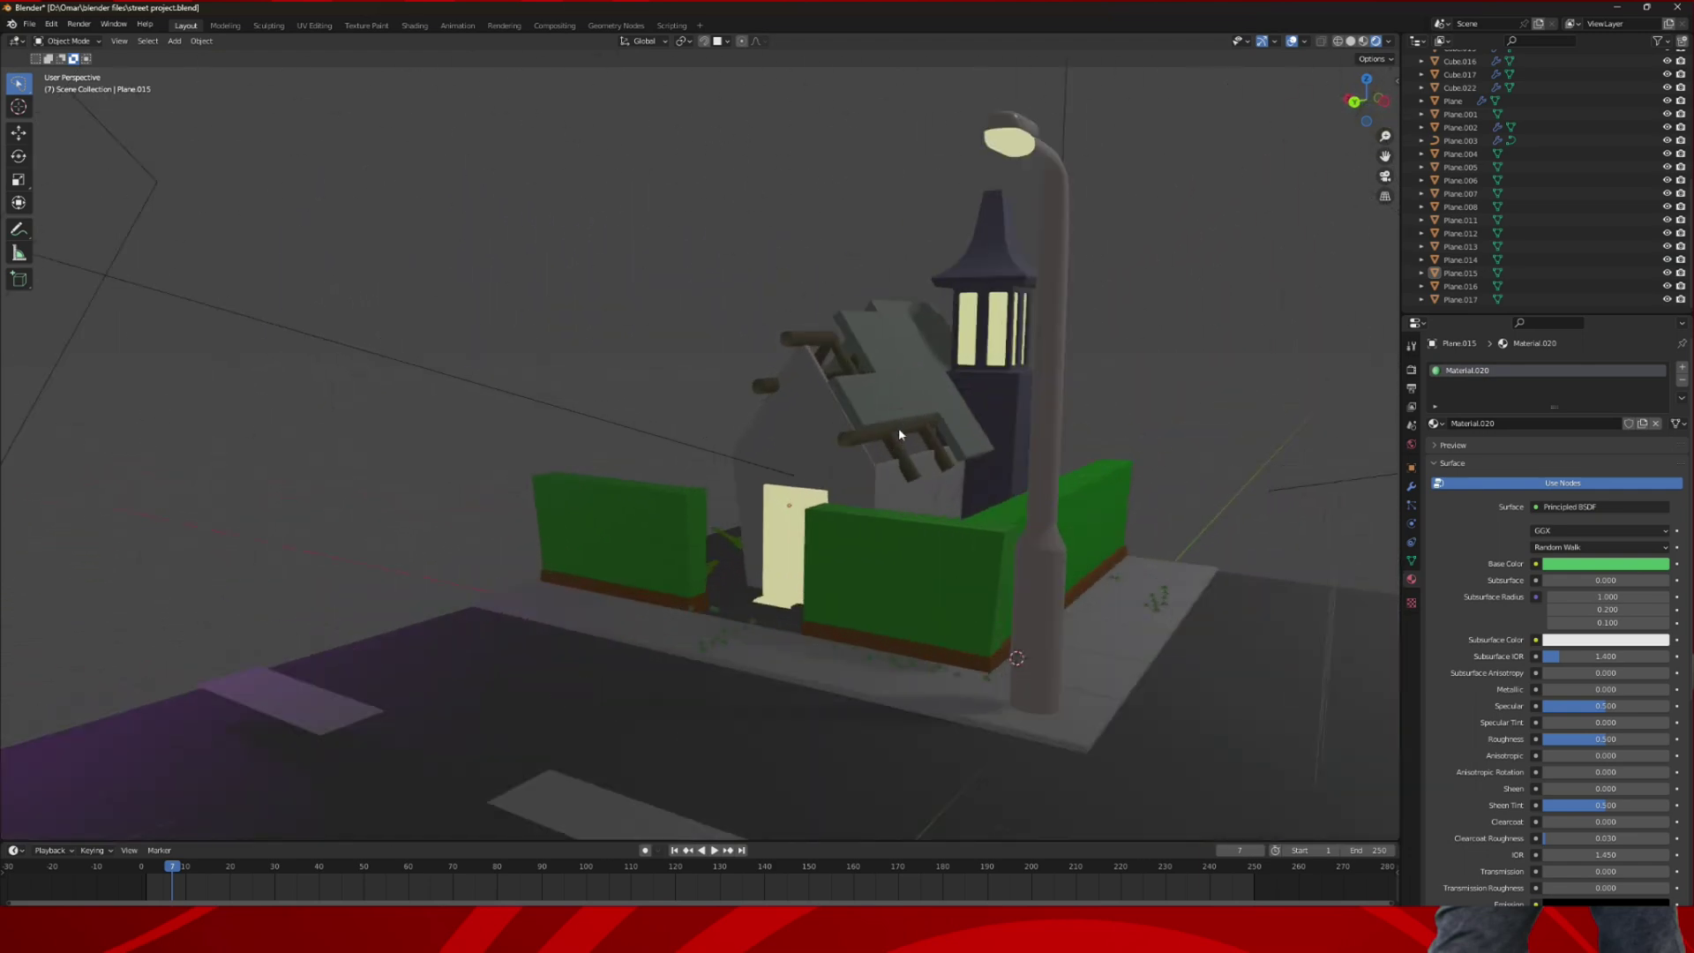
scroll(902, 431, "up", 2)
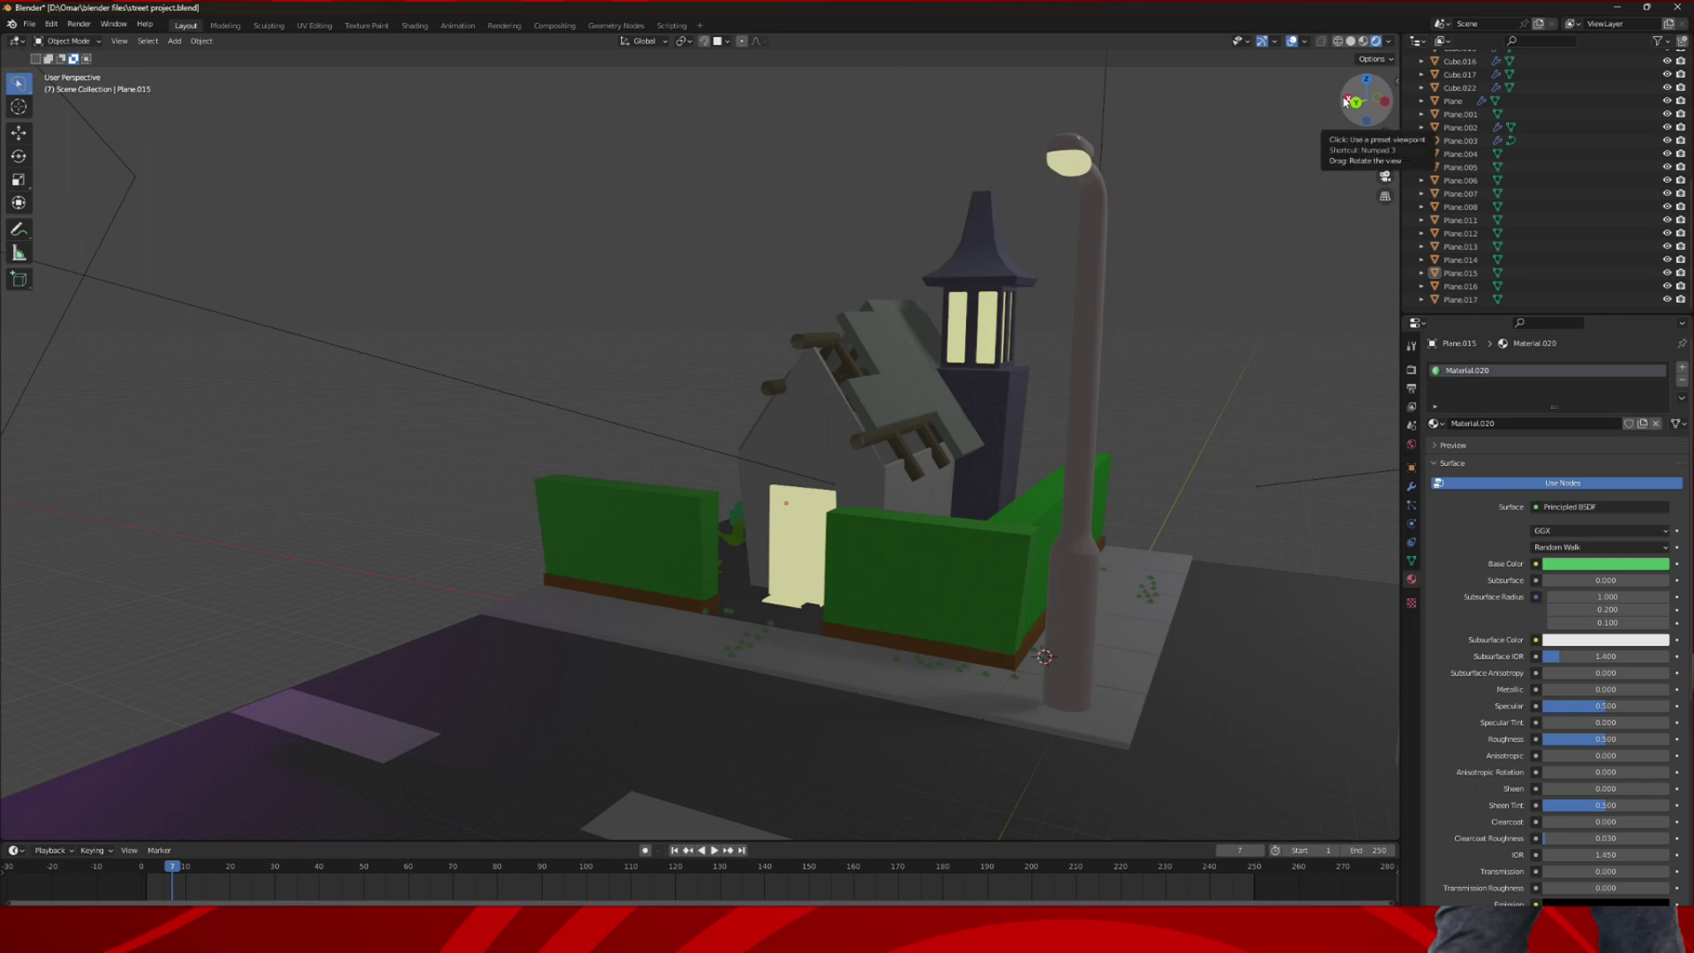
left_click(1346, 102)
scroll(1078, 428, "up", 3)
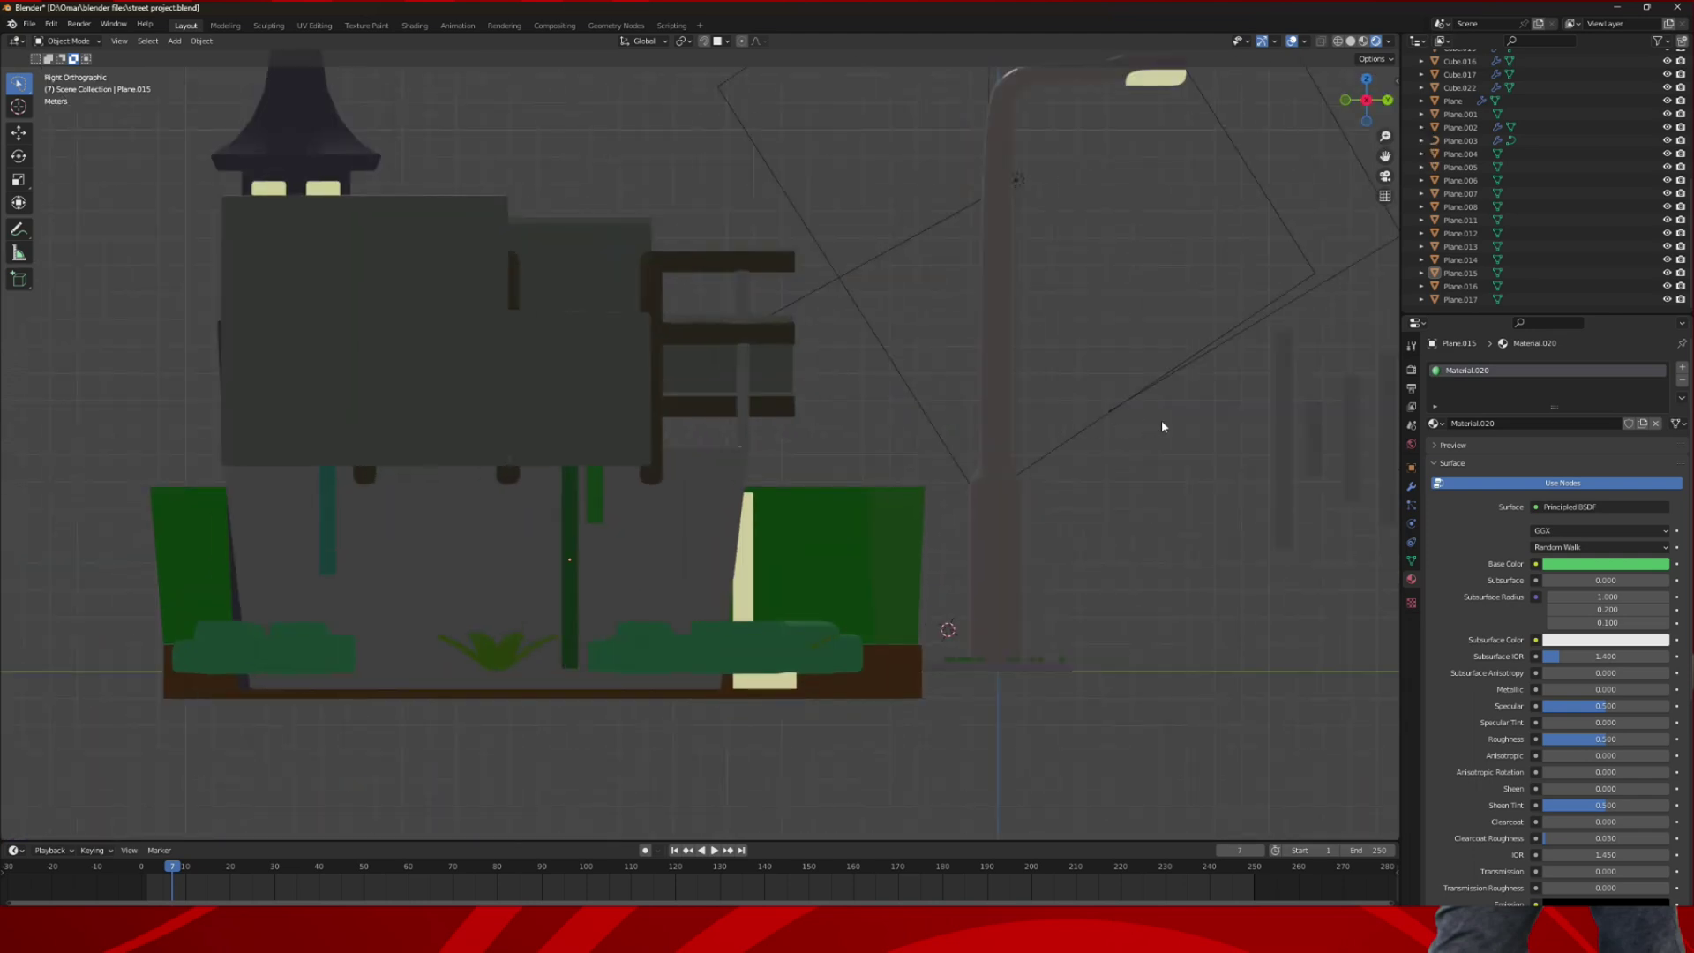
scroll(1259, 413, "down", 1)
left_click(1244, 415)
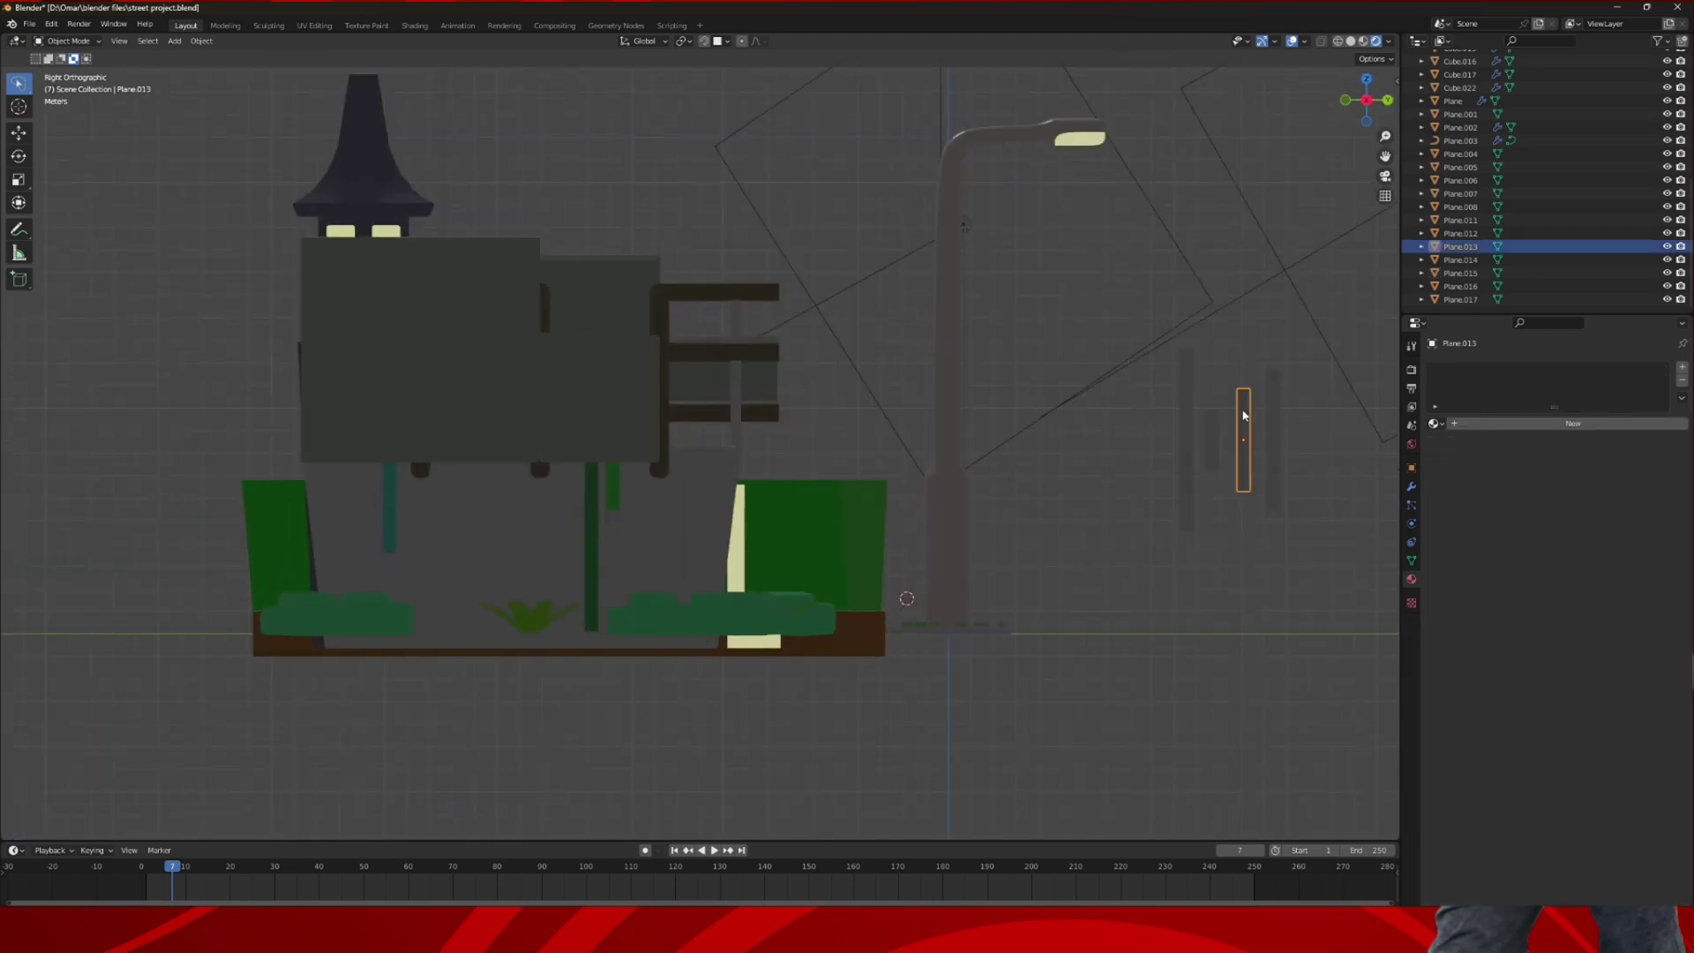
key("shift+d")
key("y")
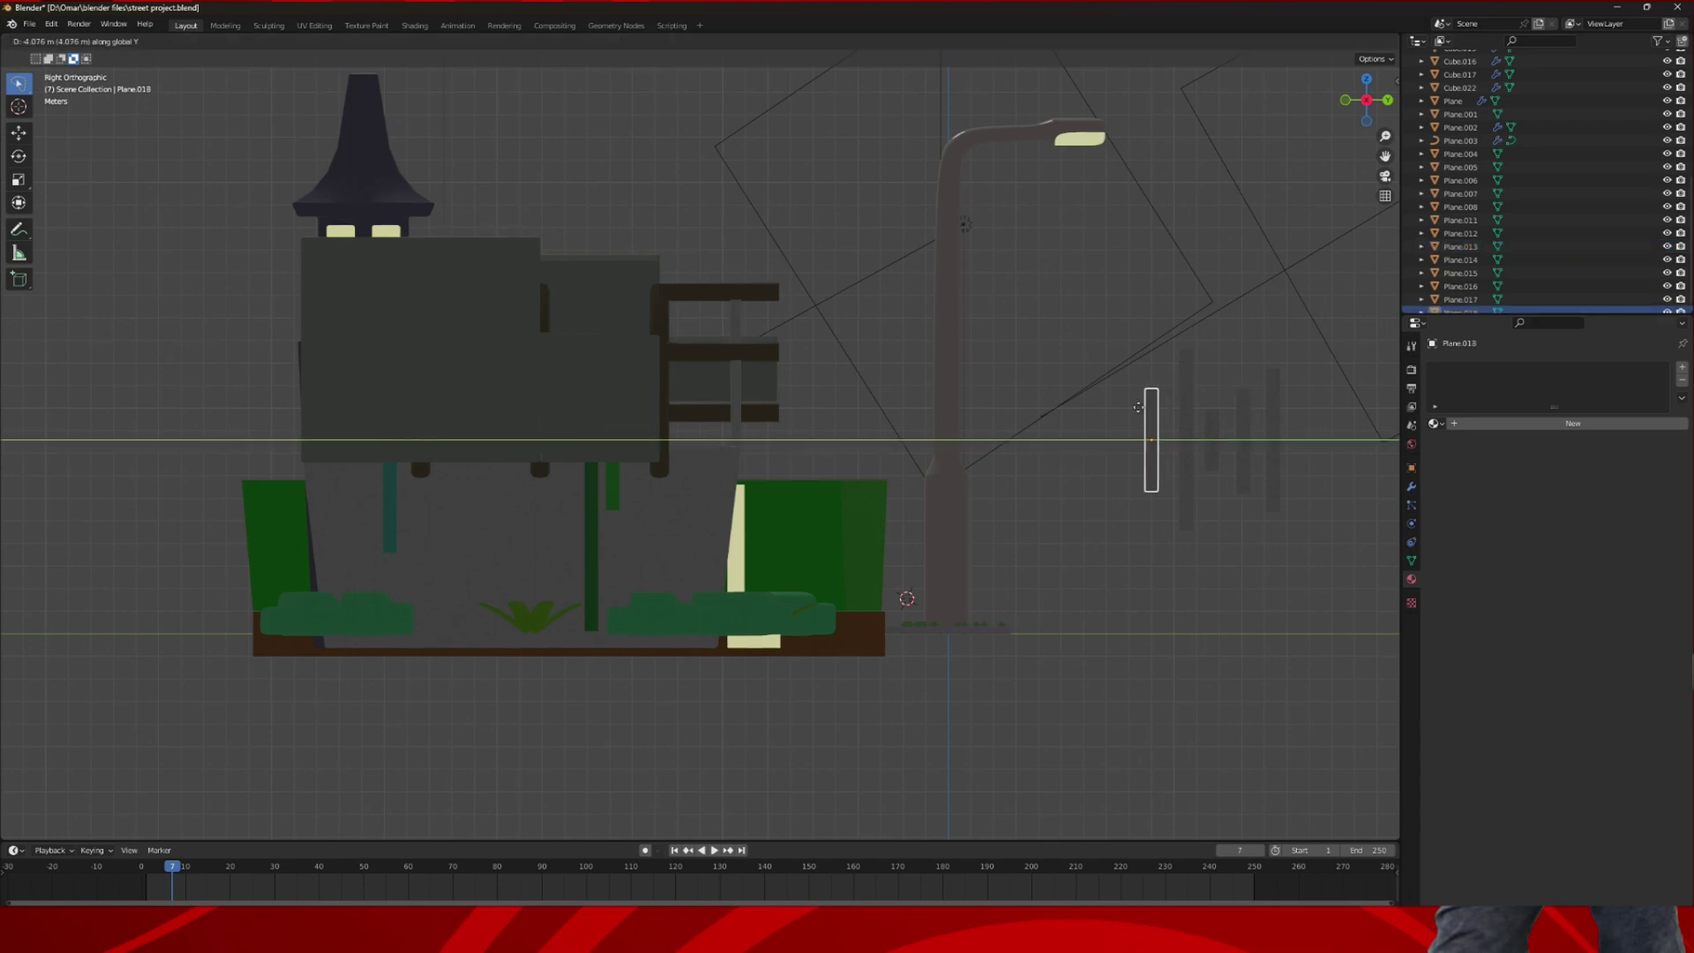
left_click(840, 412)
- Duplicate the second-tallest and the shortest uncolored strips along Y beside the first copy, offsetting the shortest by about -13.7 m
left_click(1271, 412)
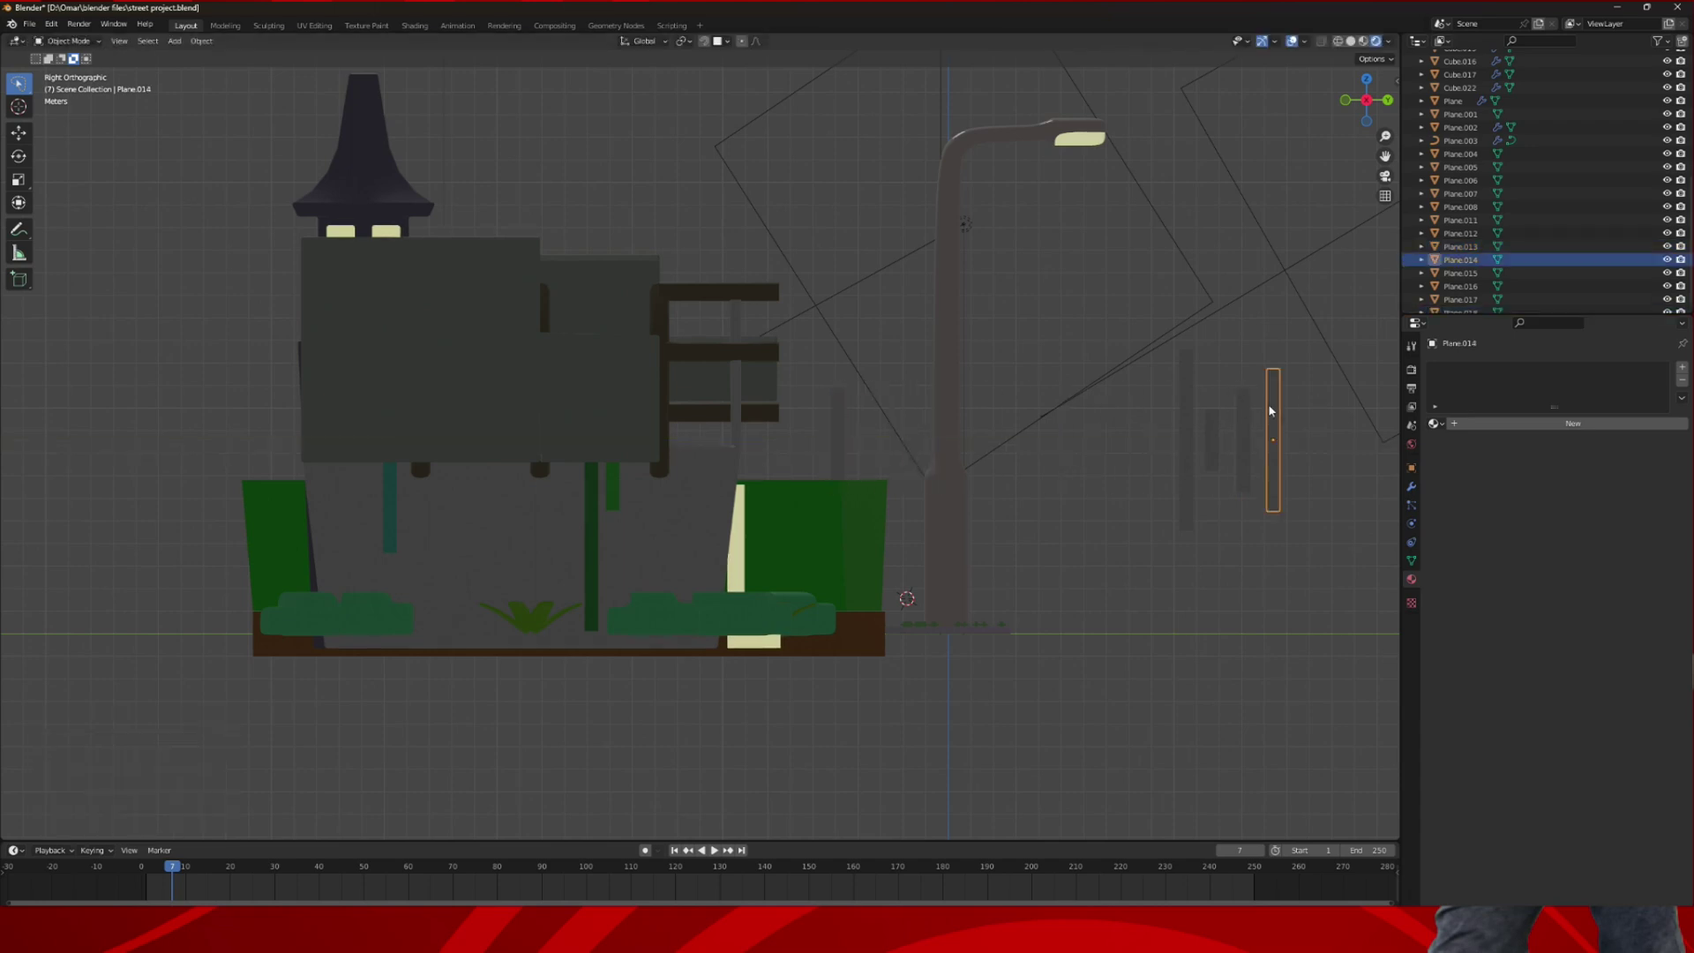
key("shift+d")
key("y")
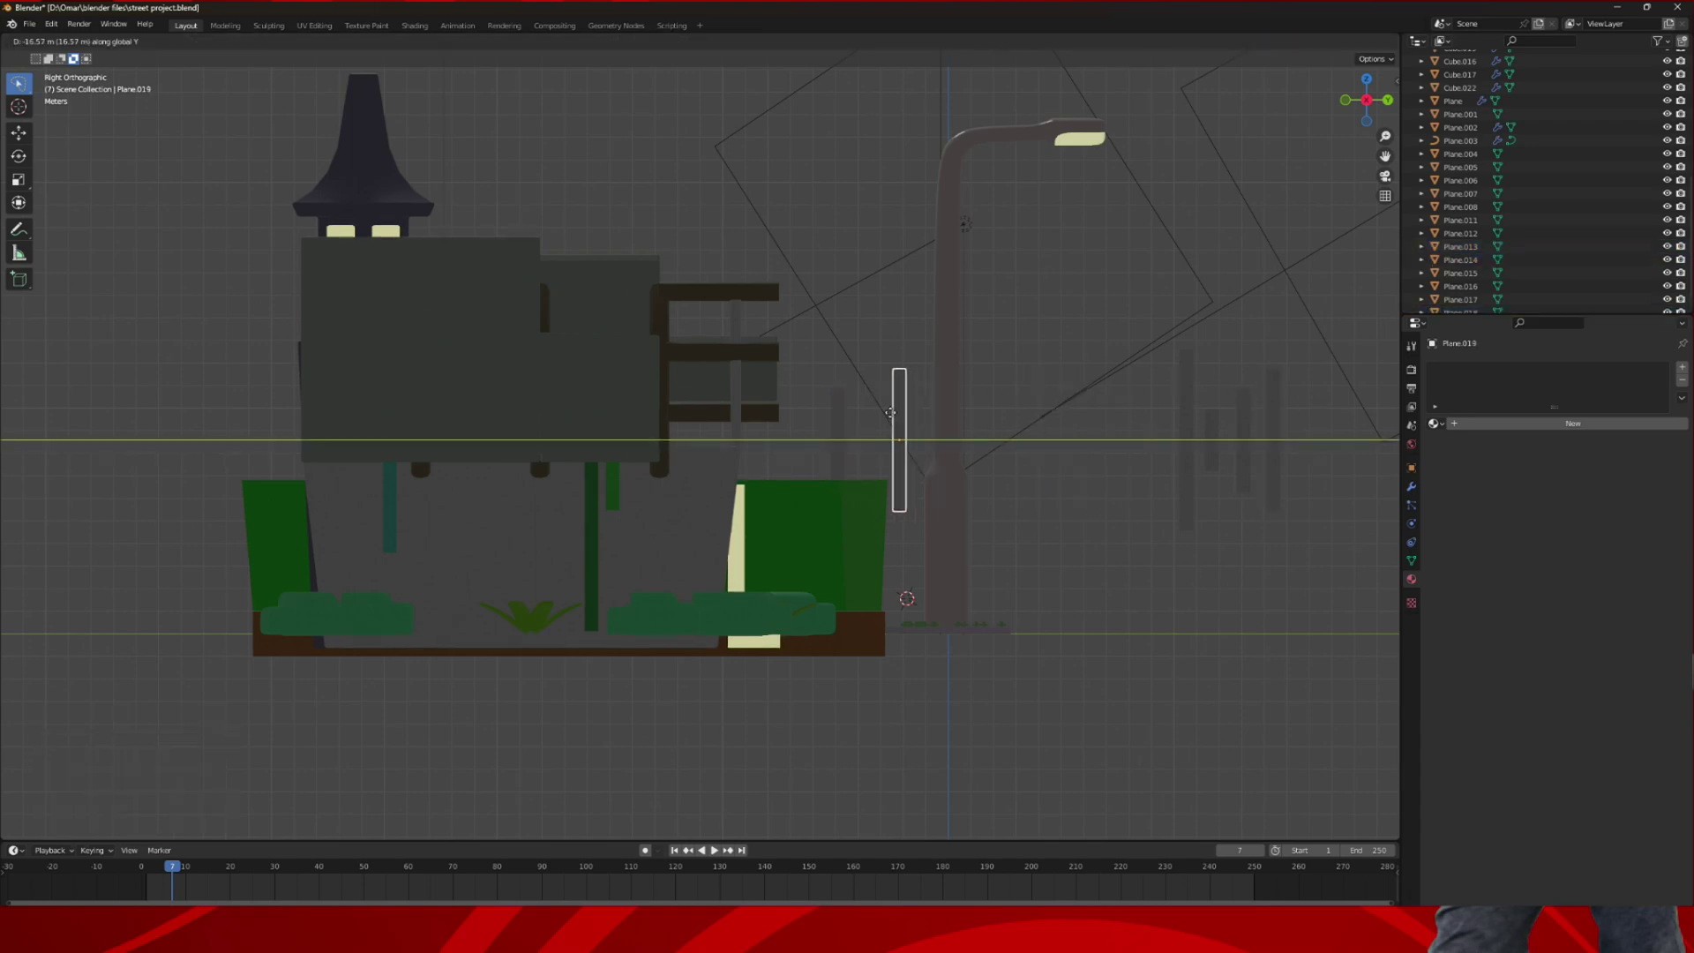
left_click(874, 420)
left_click(1213, 427)
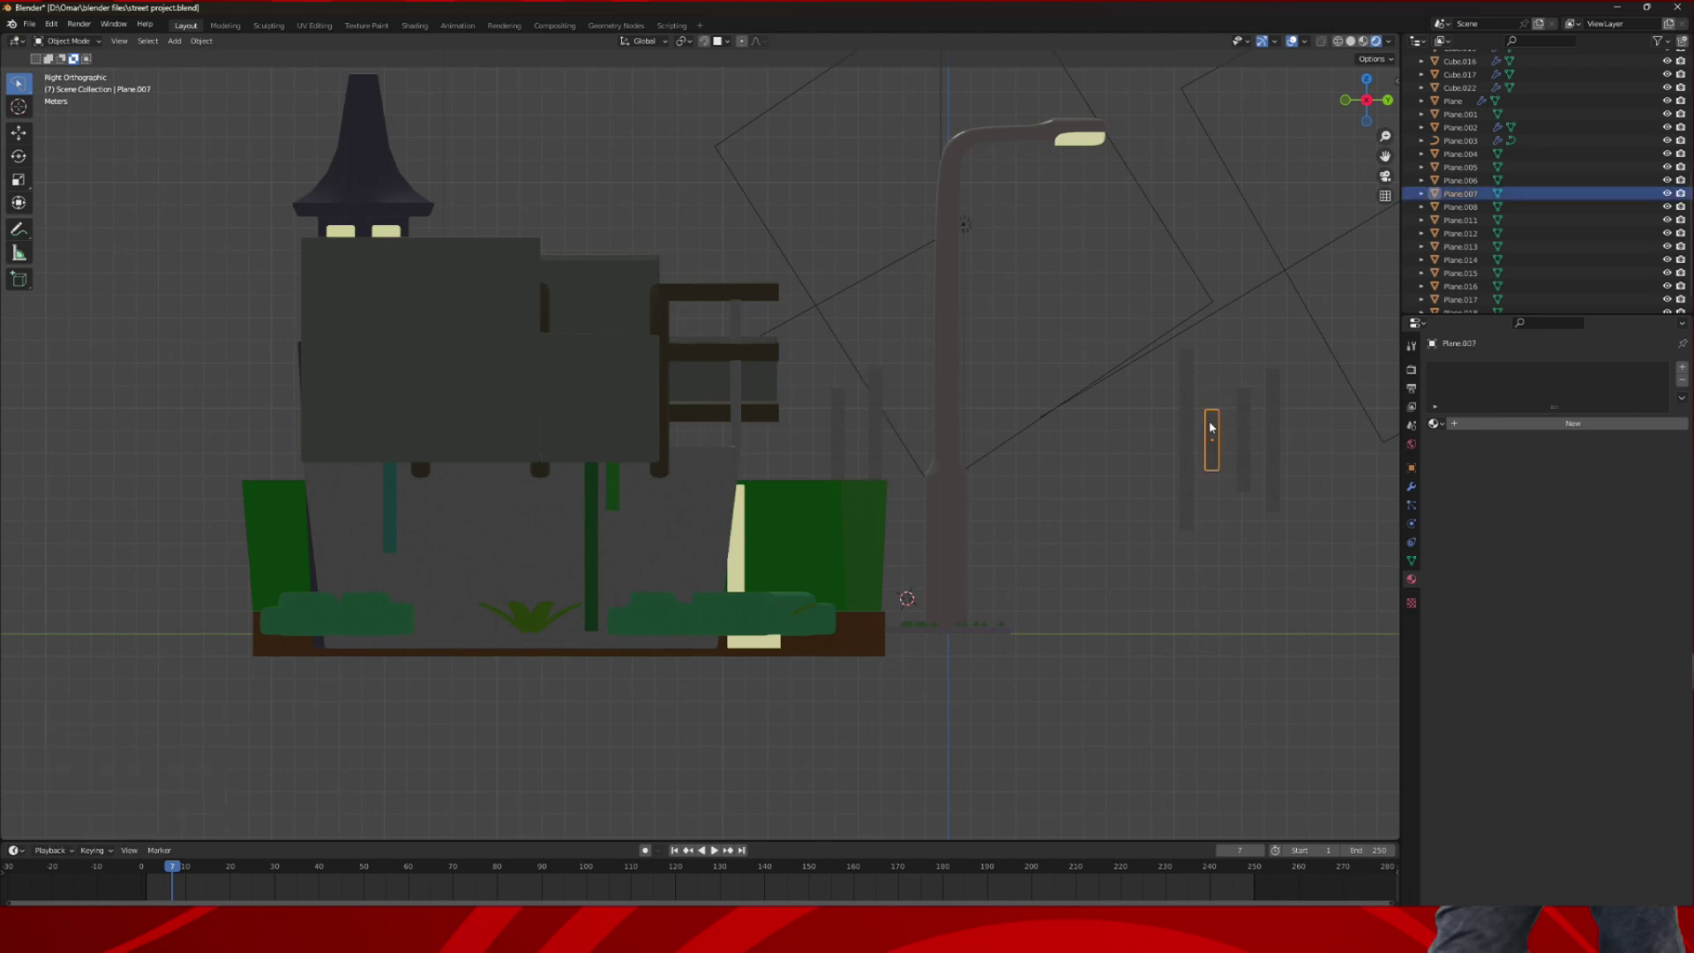
key("shift+d")
key("y")
left_click(904, 427)
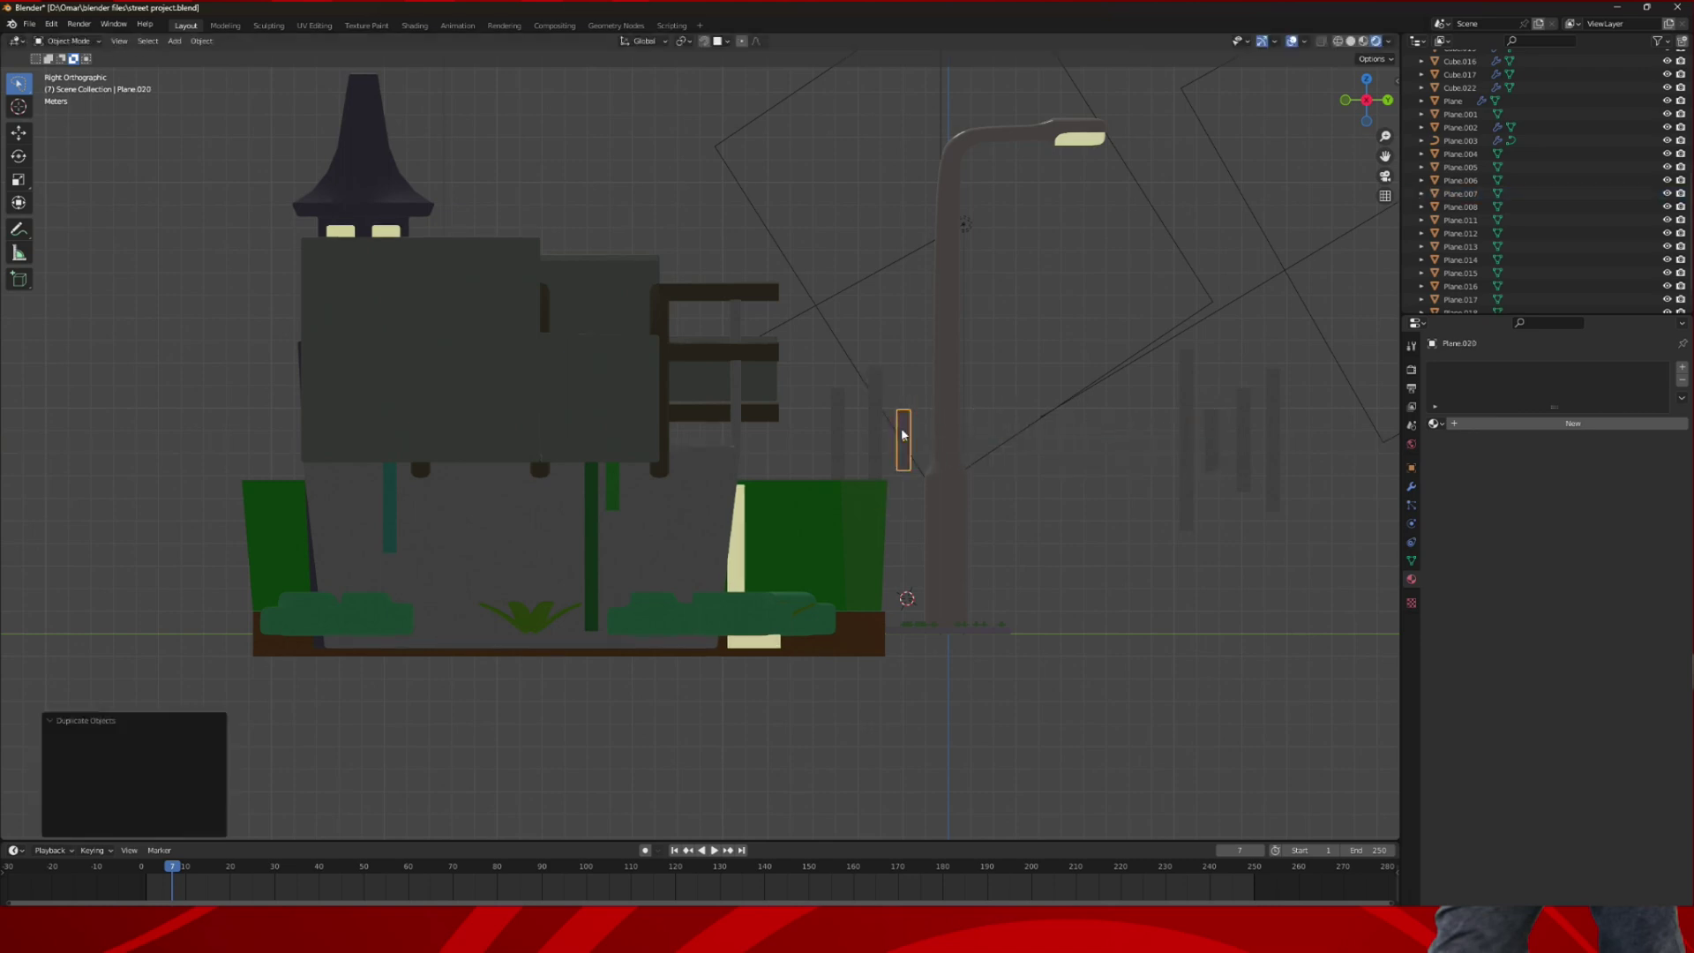
- Select the three new strip copies and move them about 21.8 m along X and -4 m along Z to the house's tower-side wall
middle_click_drag(1301, 197, 1065, 208)
scroll(1037, 205, "up", 3)
scroll(1032, 210, "down", 6)
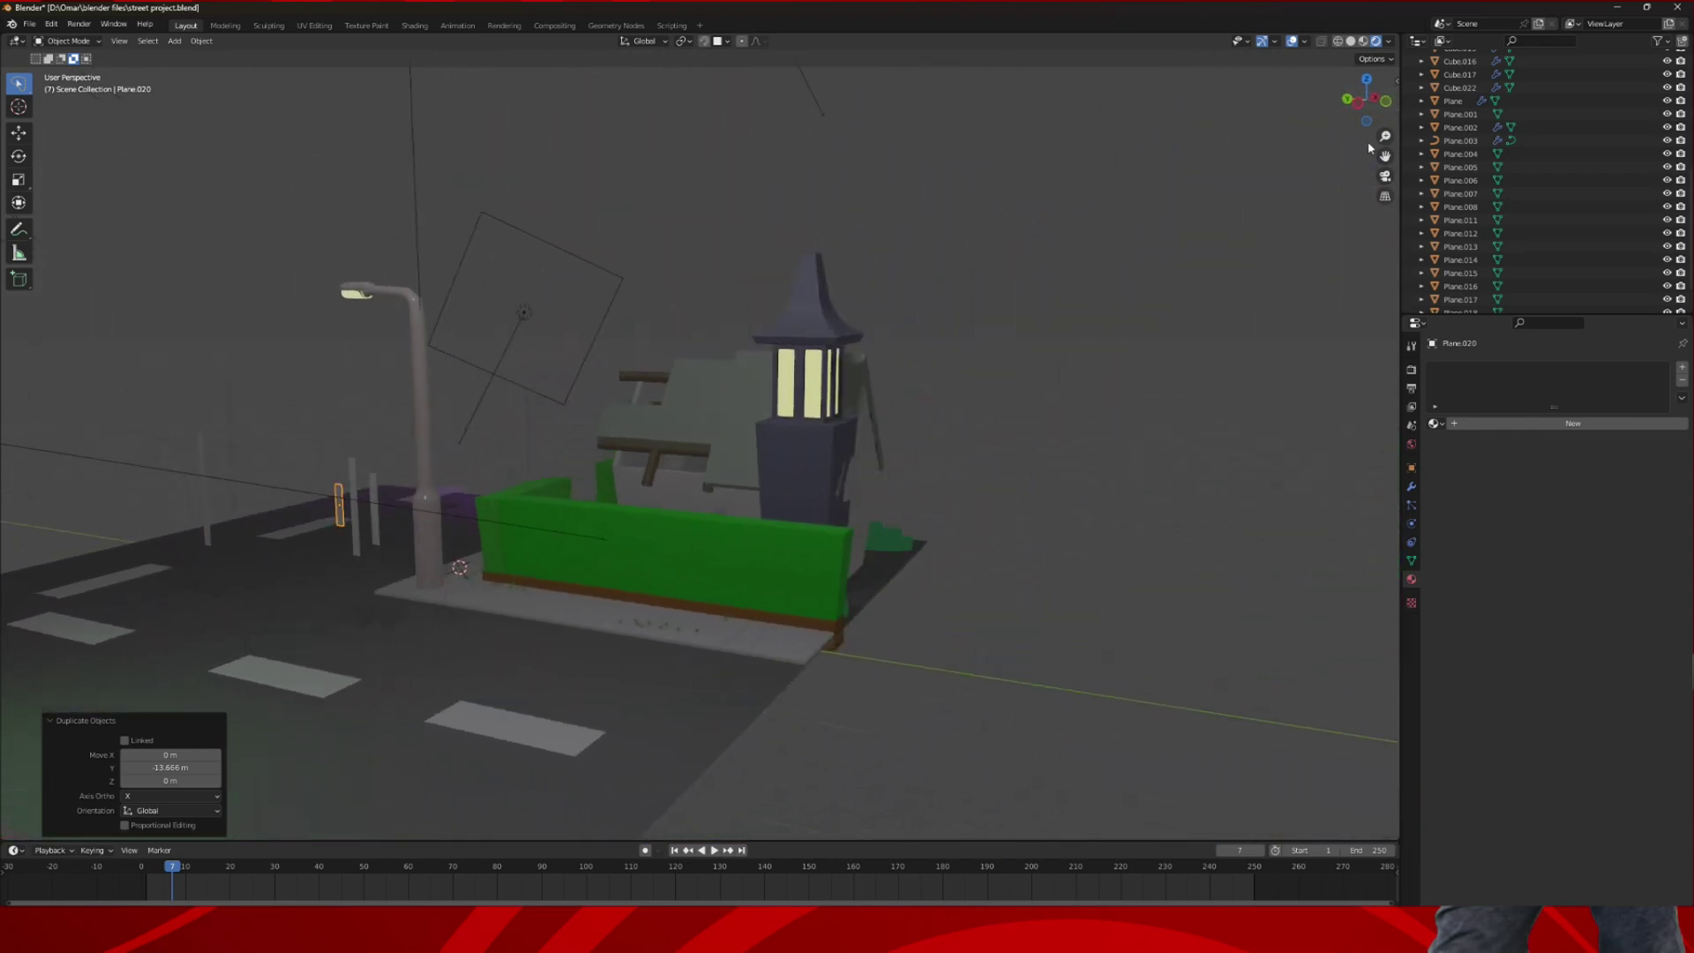
left_click(357, 483, "shift")
left_click(375, 491, "shift")
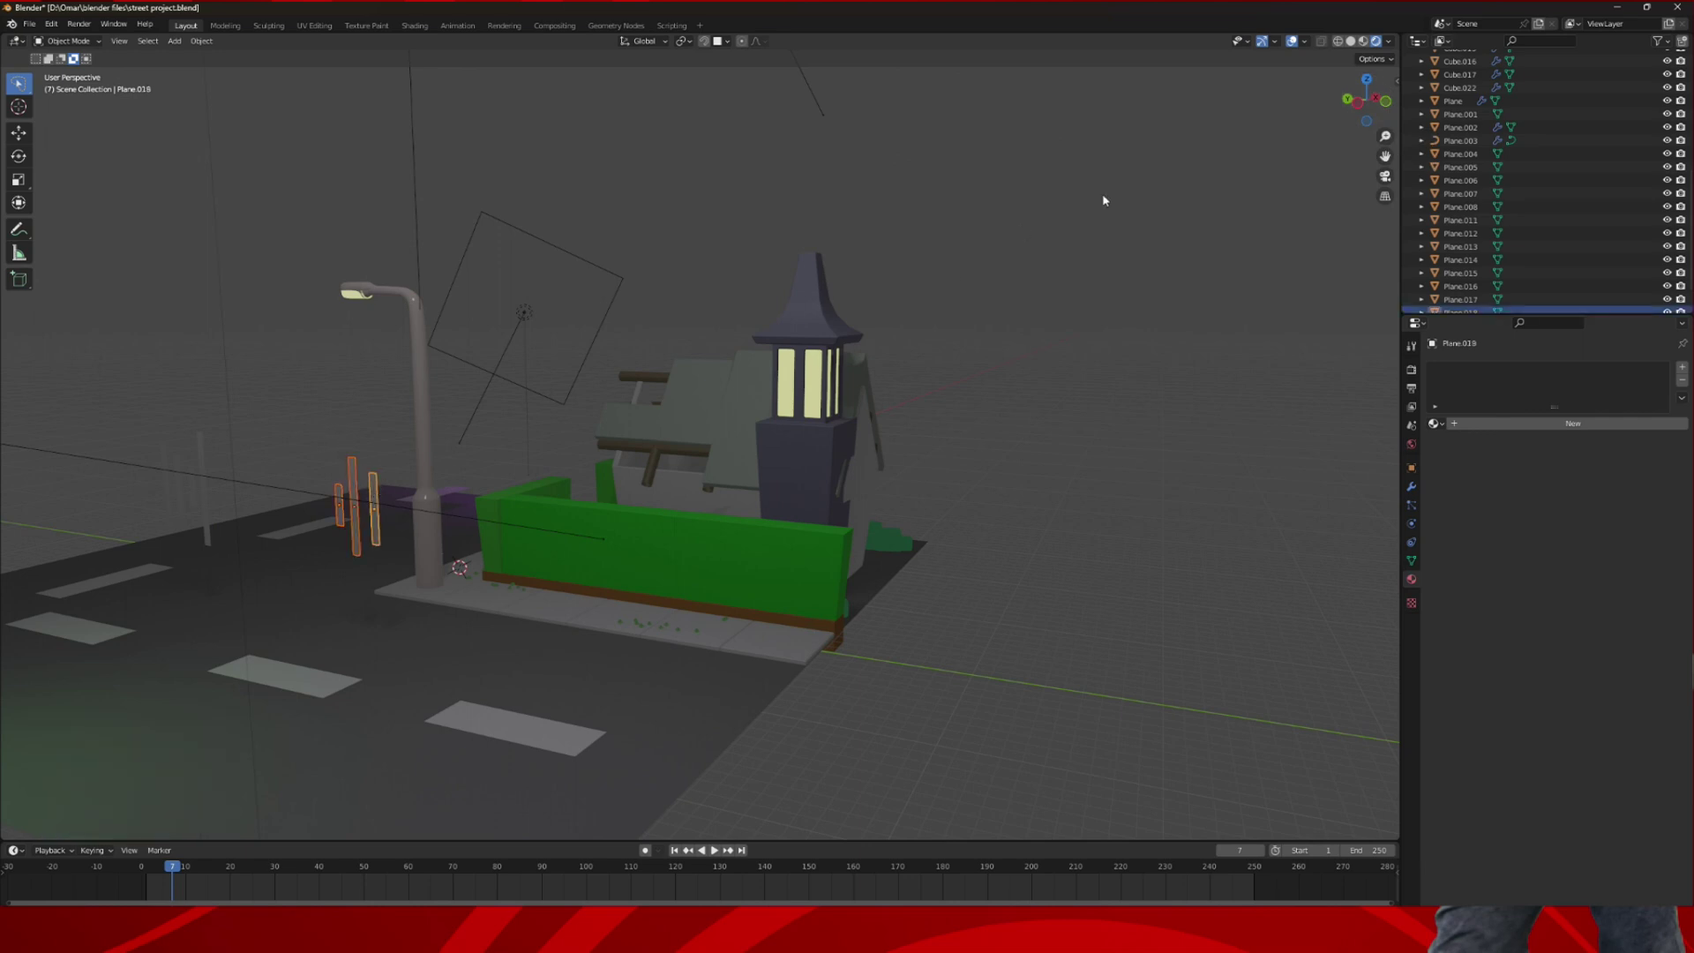
left_click(1386, 101)
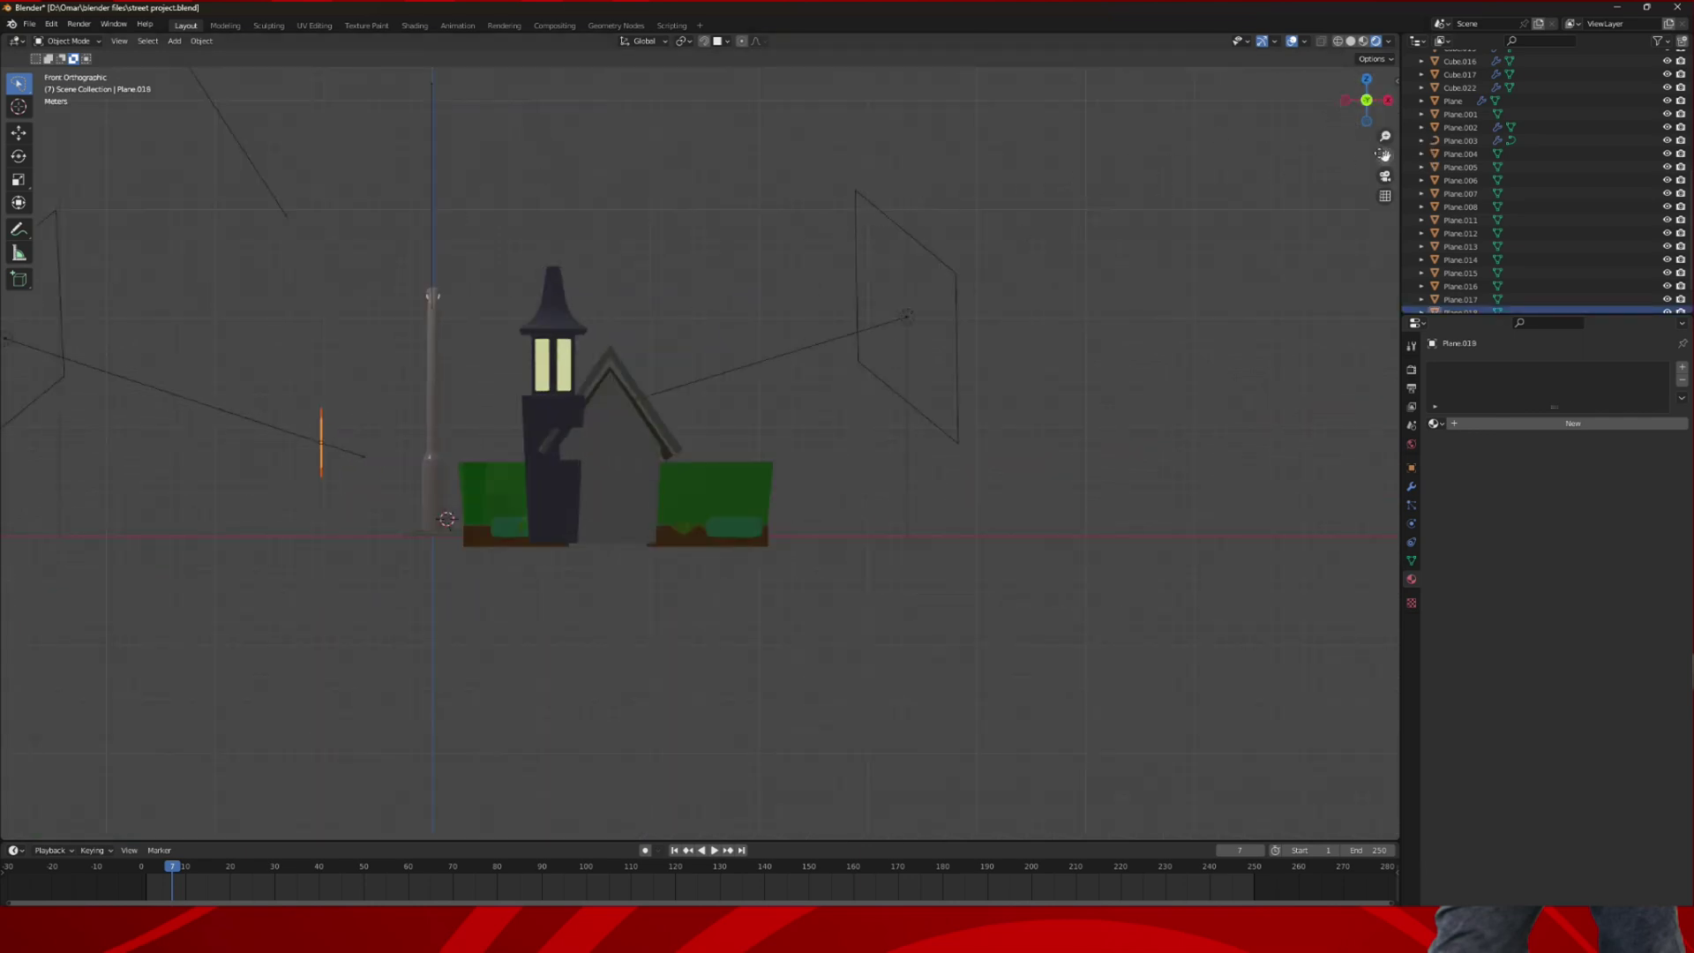
scroll(701, 422, "up", 9)
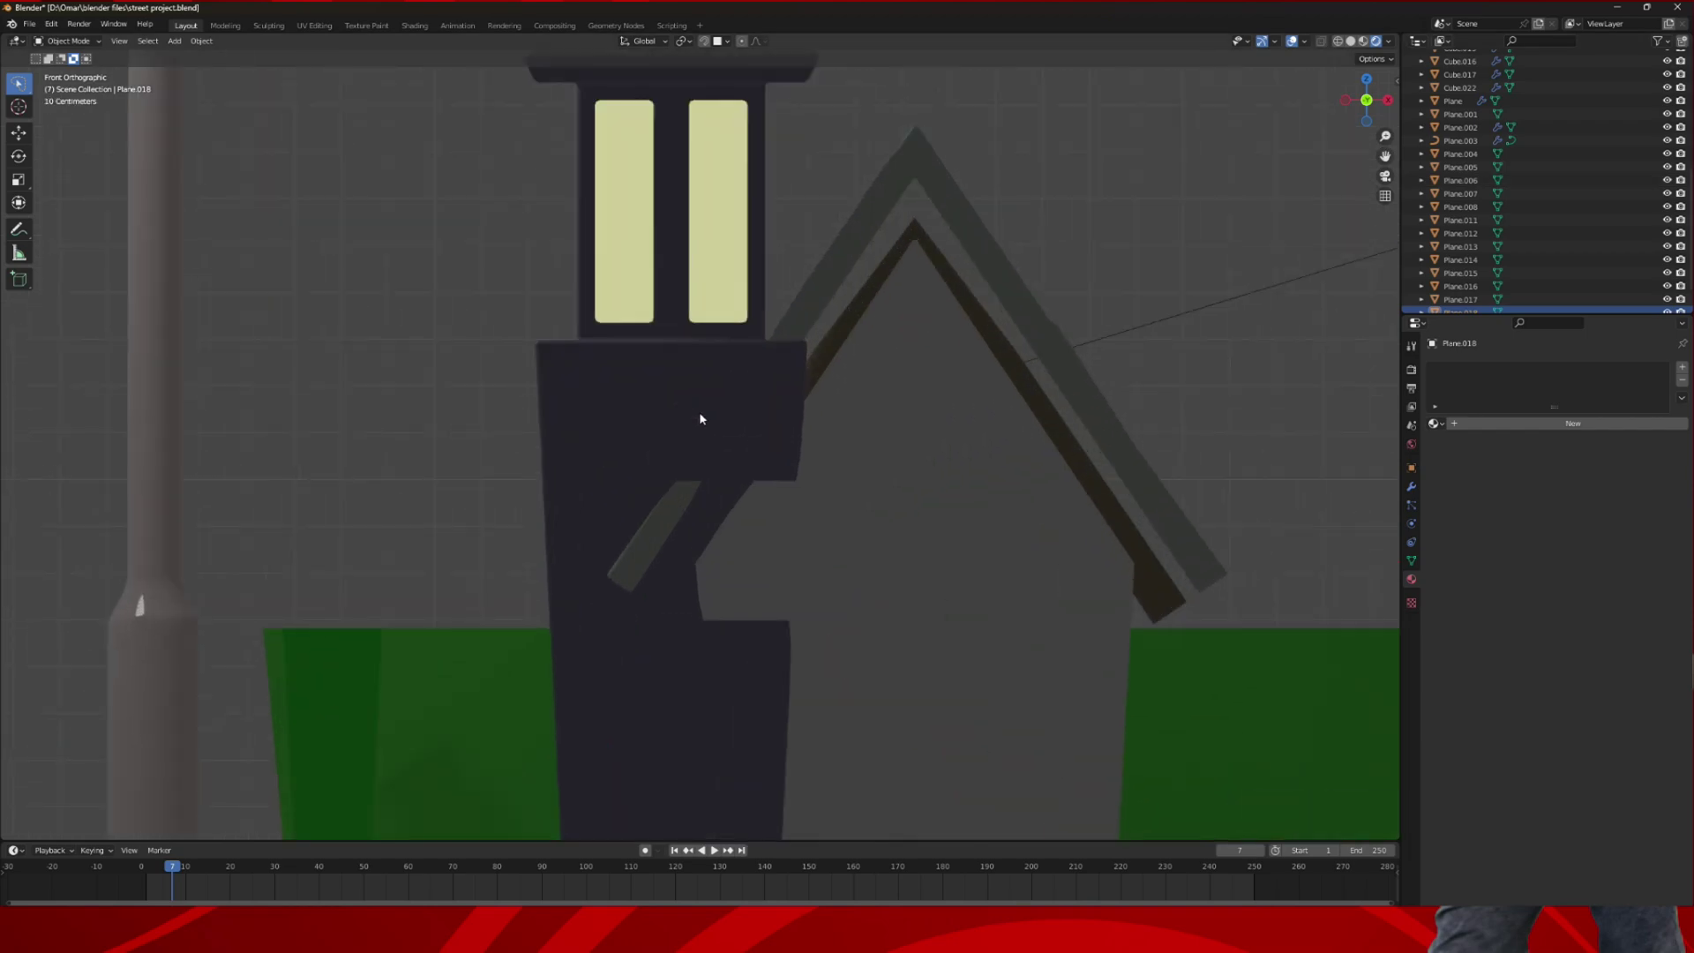
mouse_move(1350, 115)
left_mouse_down()
mouse_move(1325, 137)
mouse_move(1365, 104)
left_mouse_up()
left_click(1367, 100)
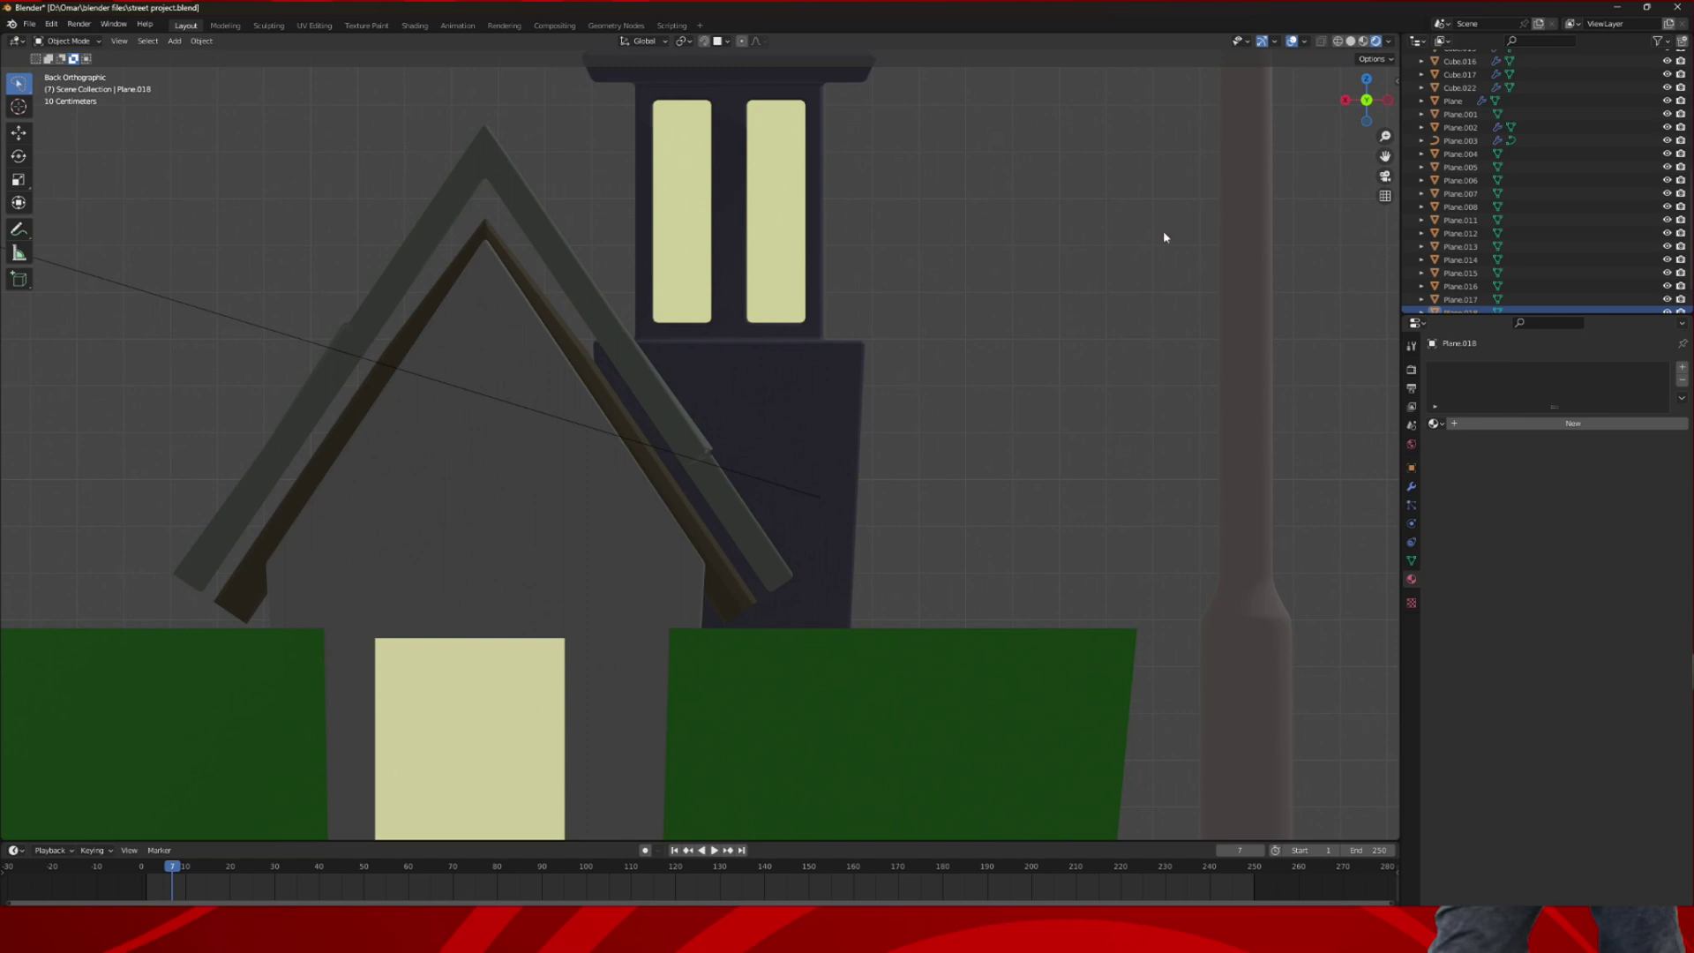
key("g")
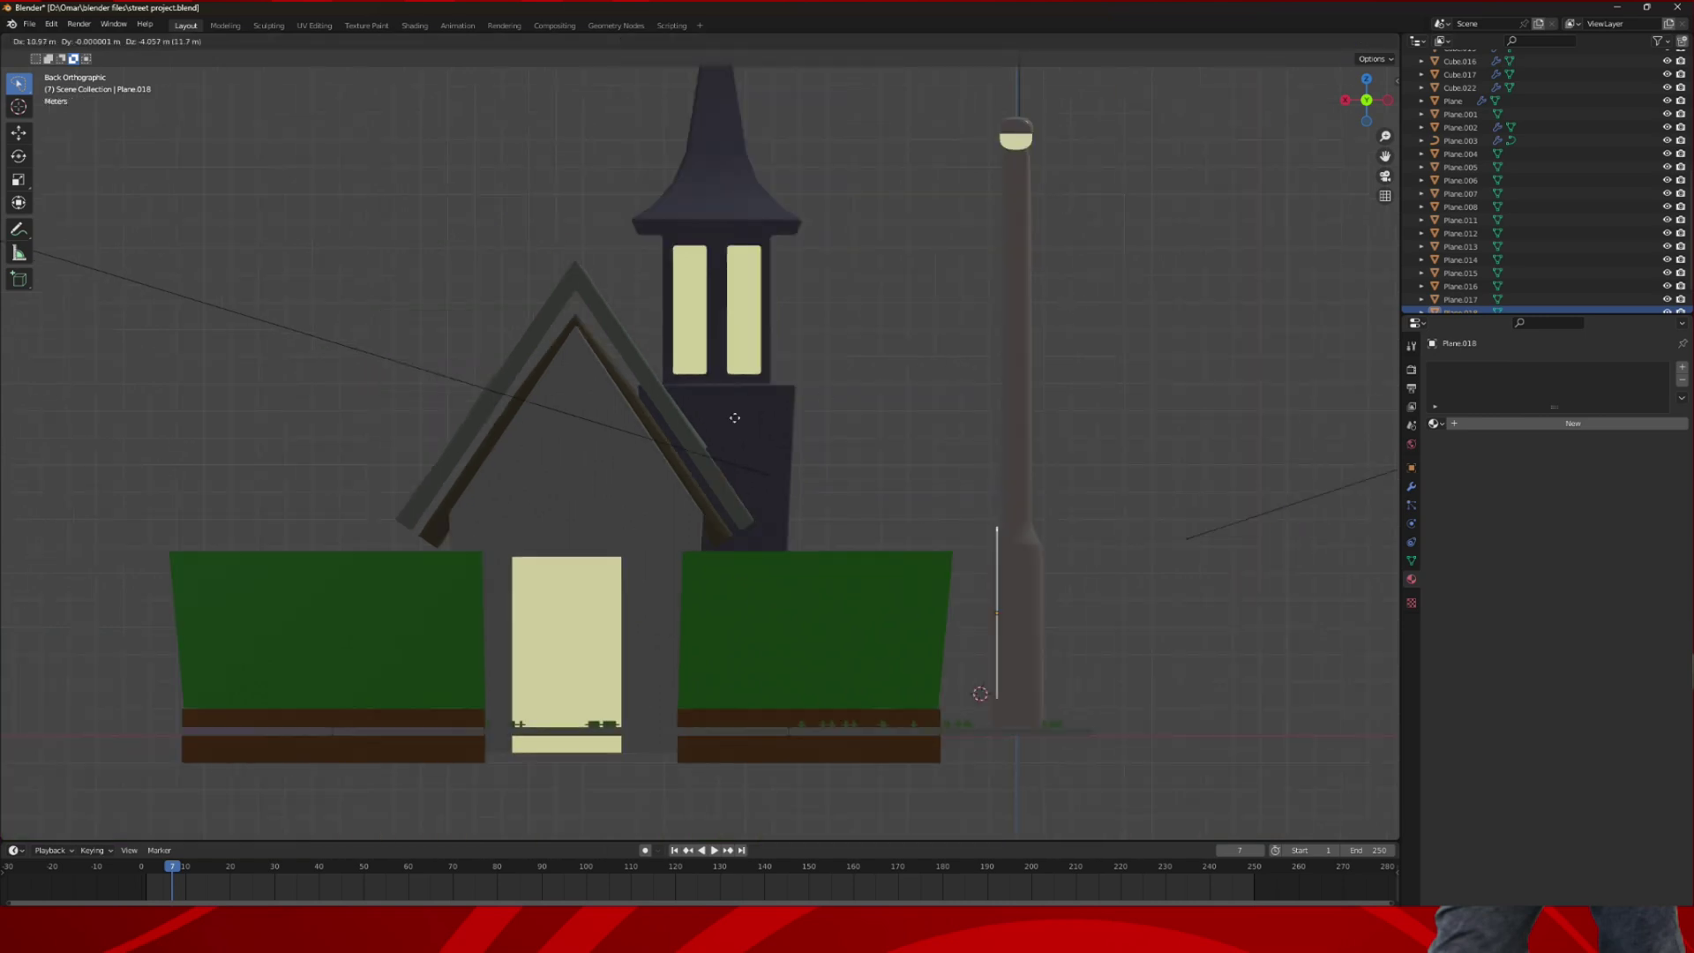
left_click(480, 417)
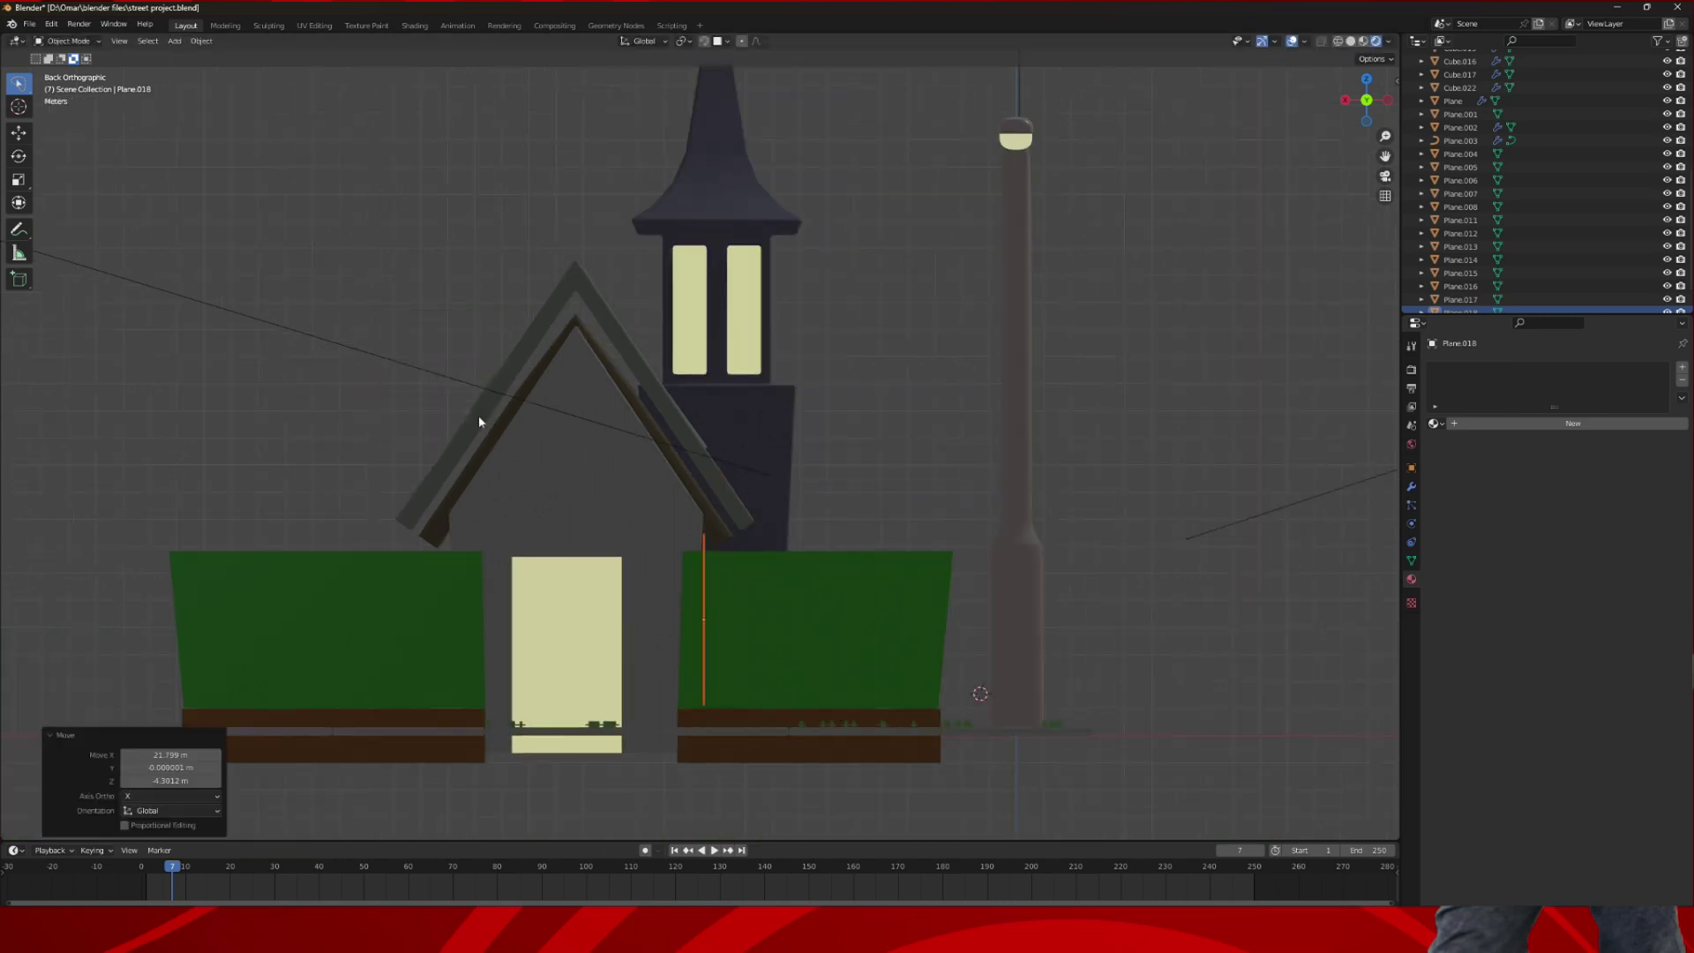
- Tilt the three strip copies about 3.2° around Y to match the tower-side wall's slope and shift them about 0.22 m along X against it
scroll(674, 484, "up", 4)
scroll(676, 490, "down", 3)
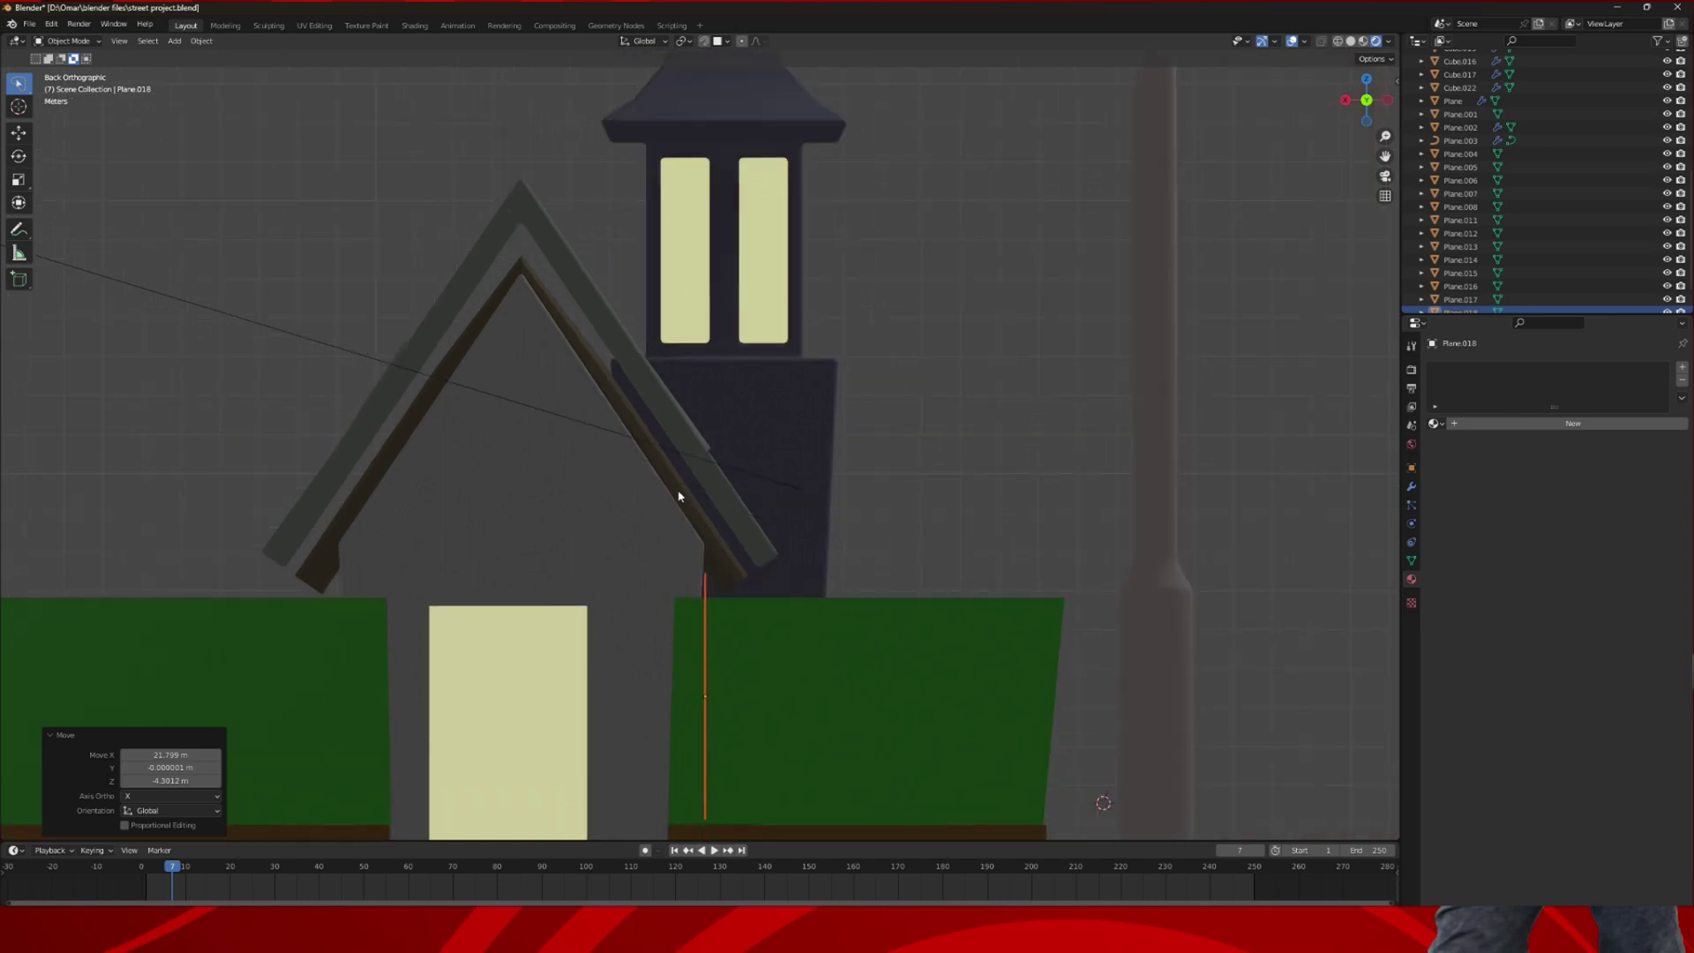
key("r")
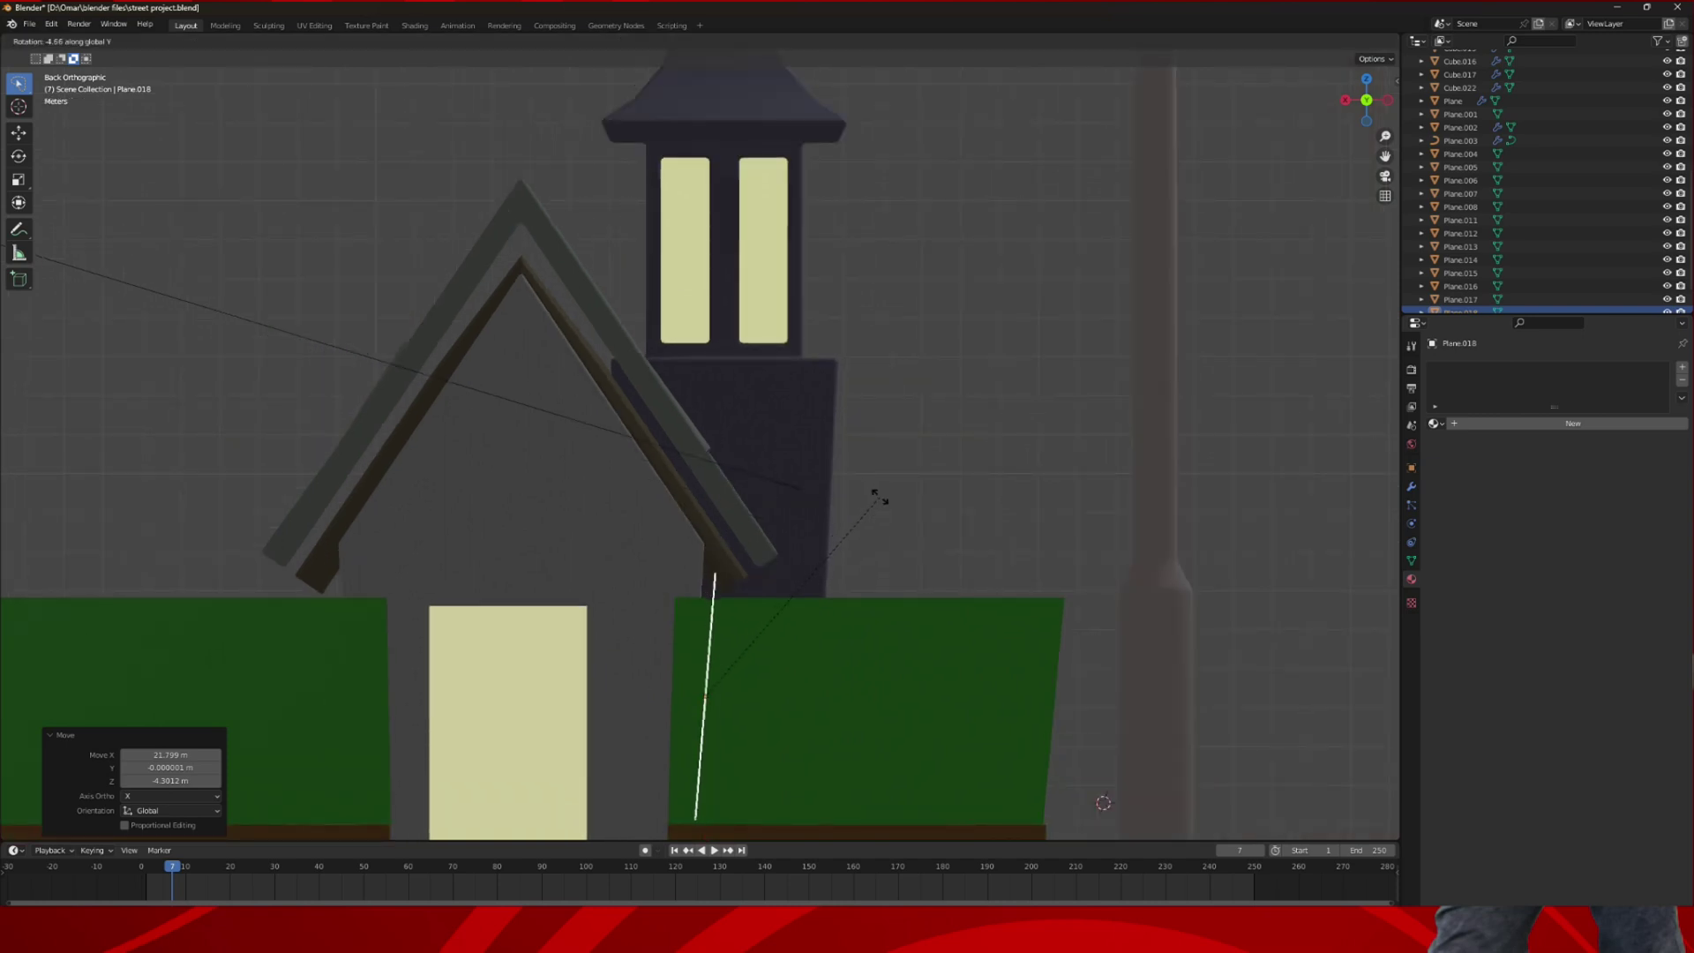
left_click(873, 500)
key("g")
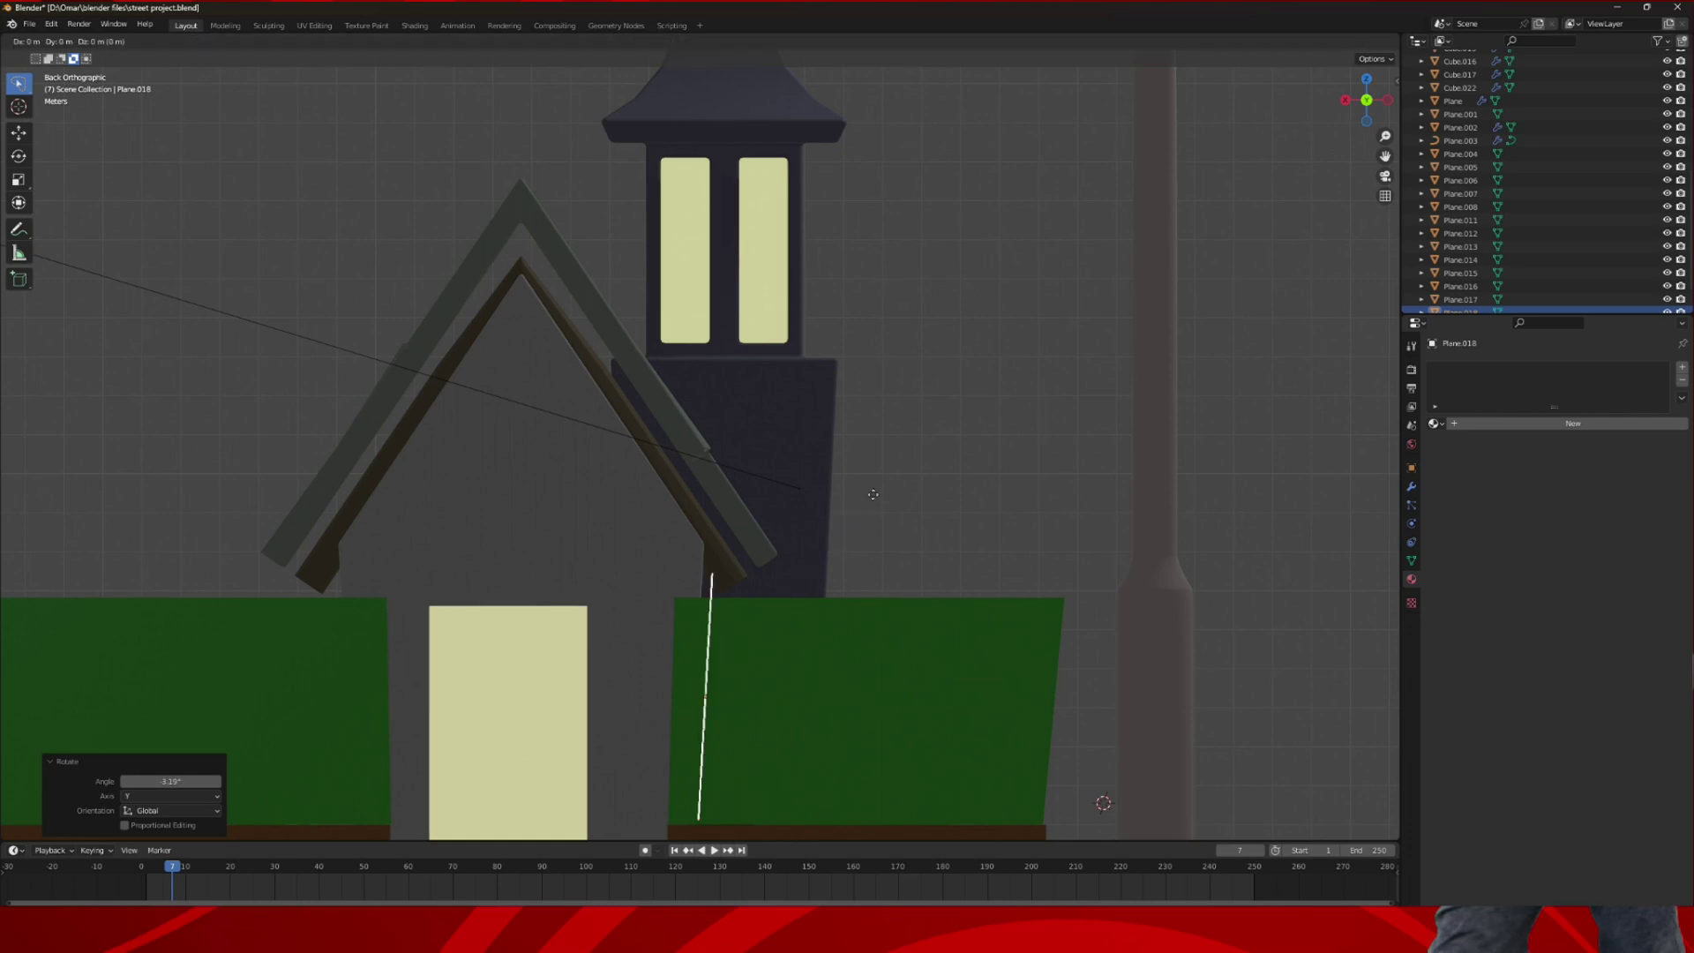
left_click(862, 494)
key("g")
left_click(854, 503)
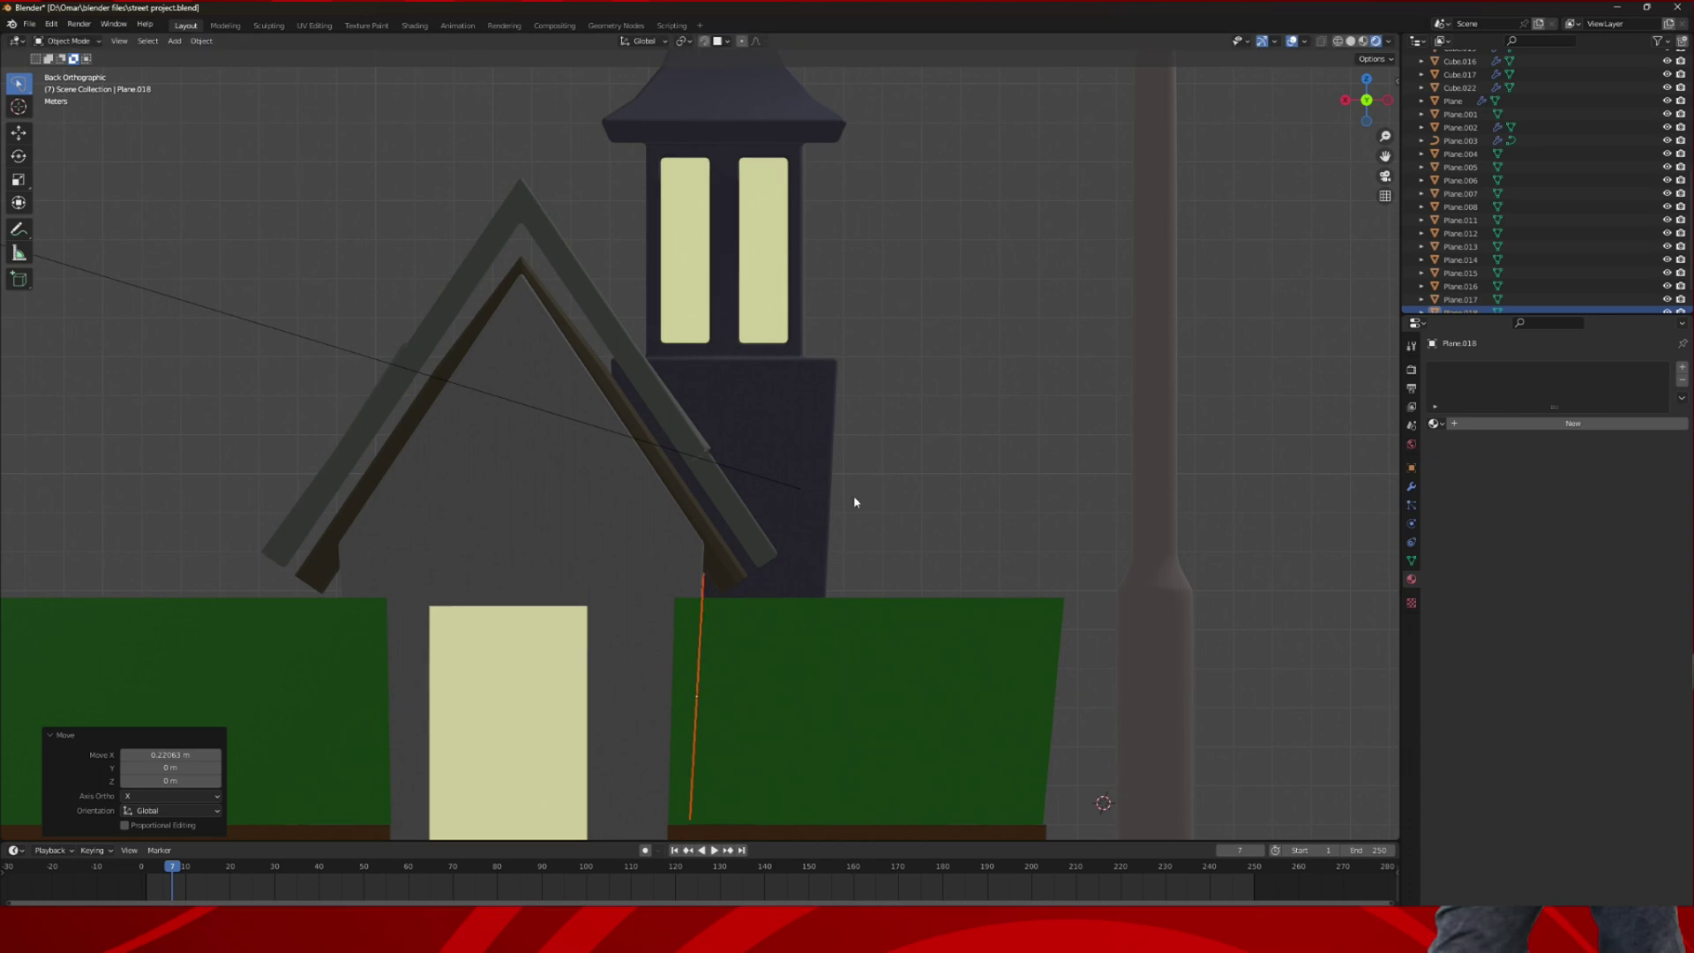
- Move the three tilted strips about -11.35 m along Y onto the tower-side wall and raise them about 0.8 m along Z
middle_click_drag(856, 506, 1056, 401)
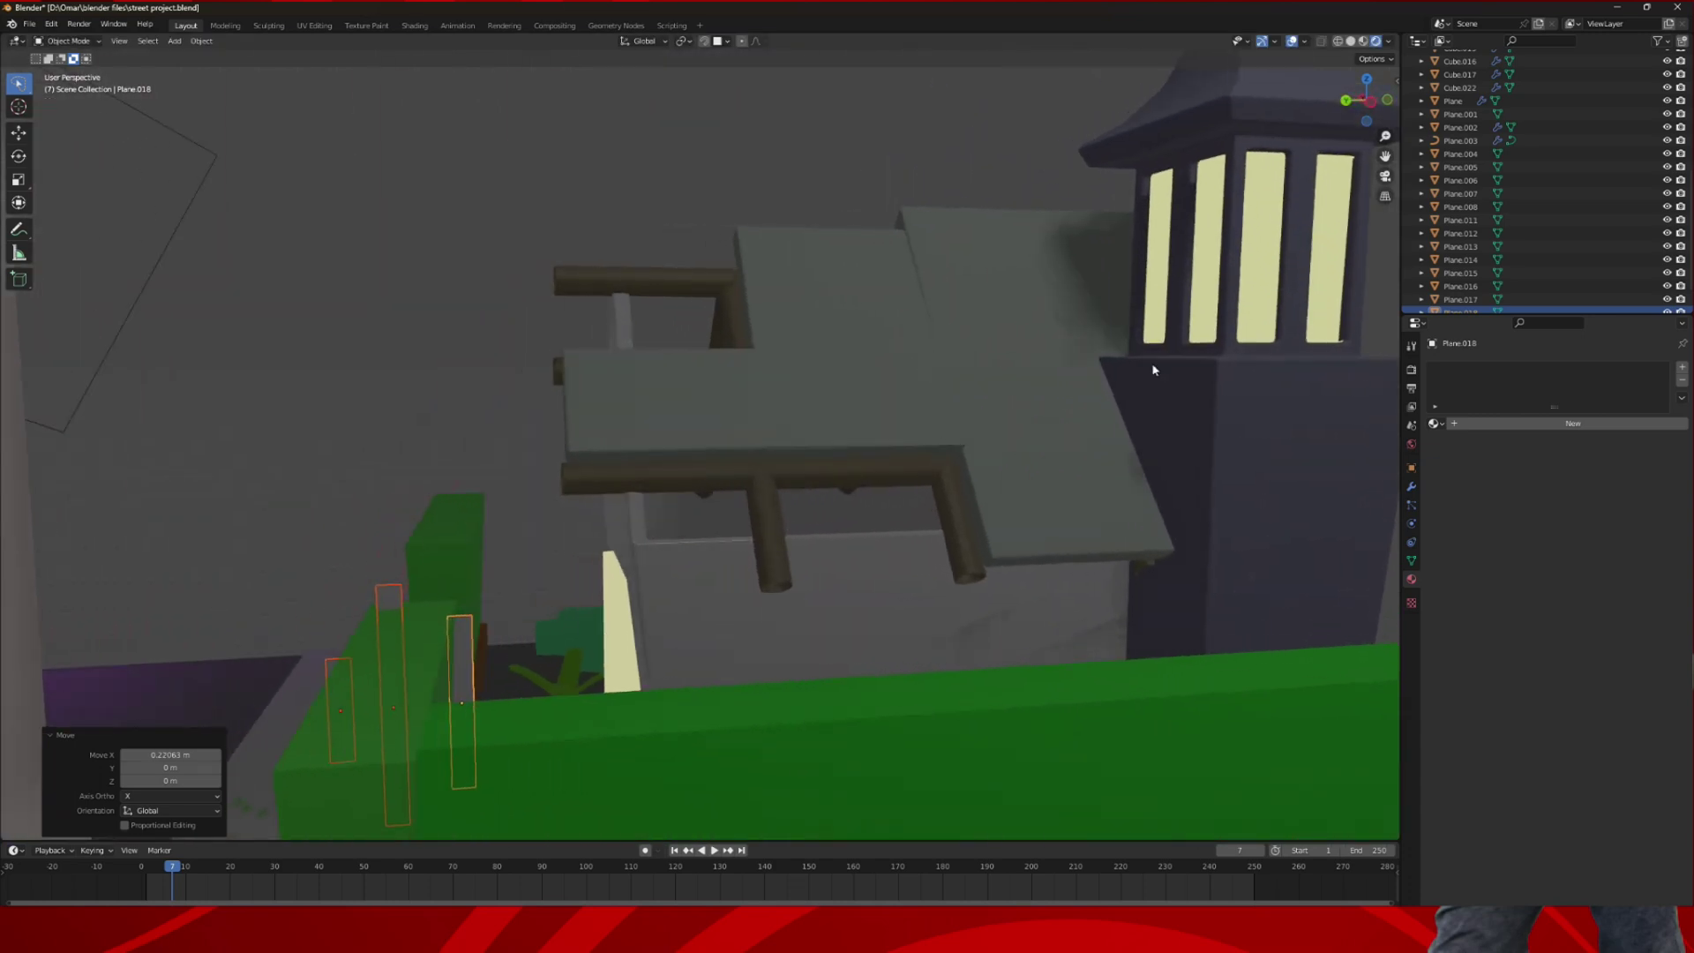
left_click(1390, 97)
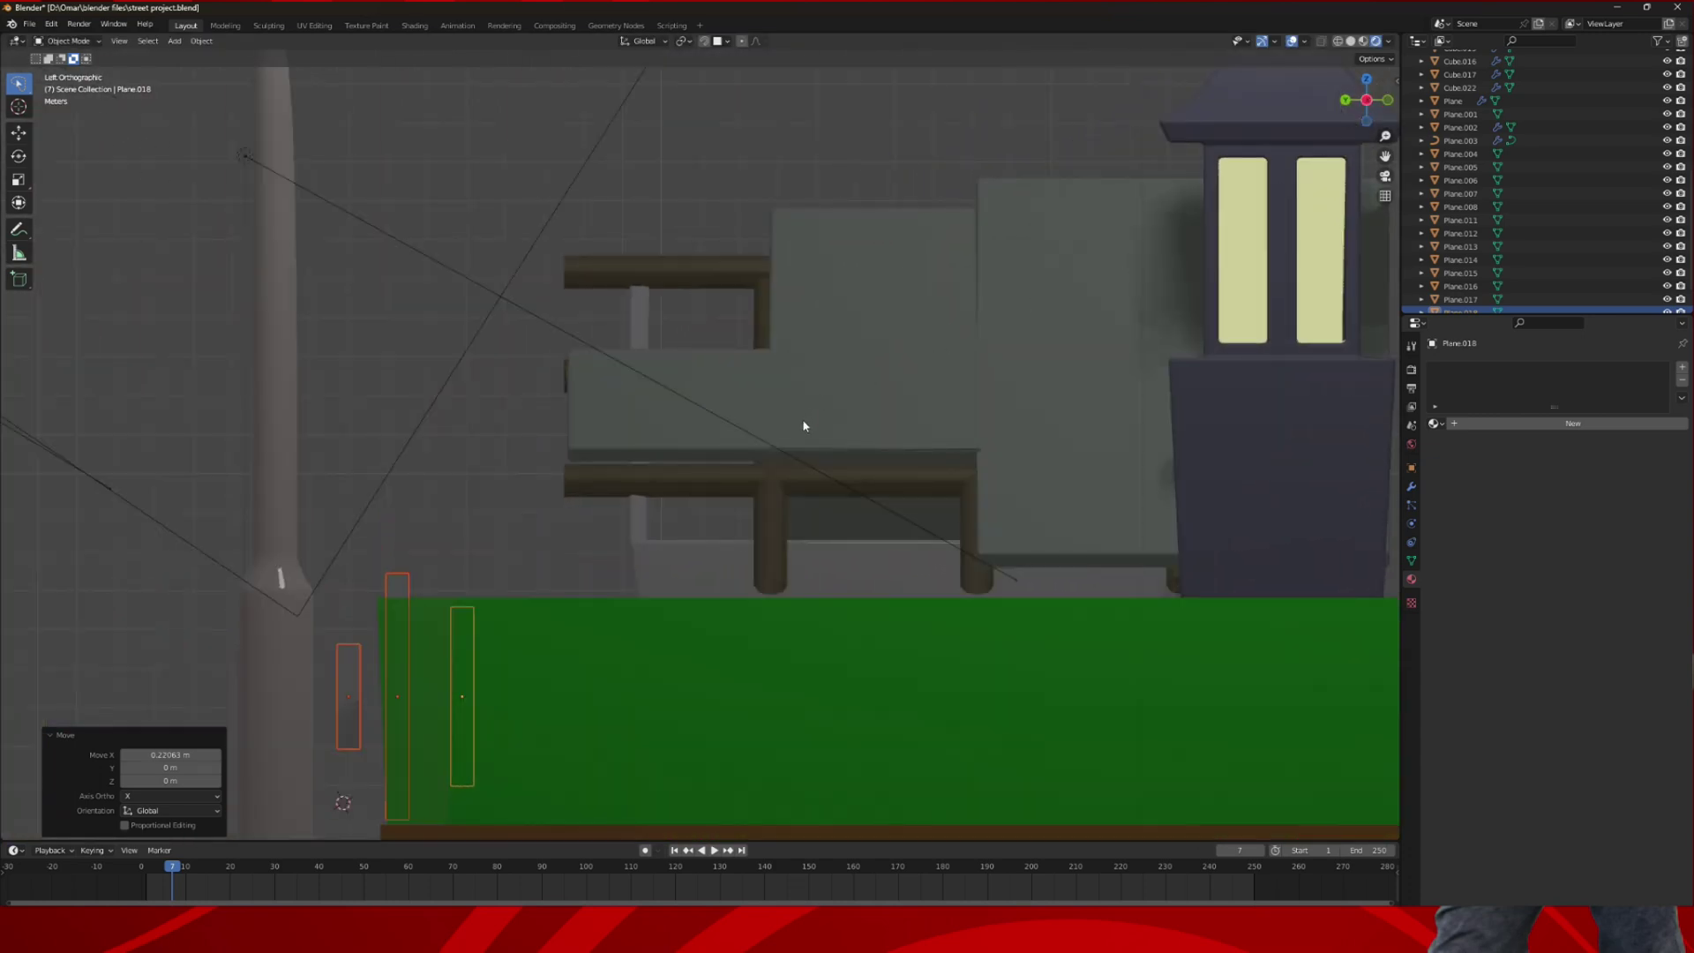
key("g")
key("y")
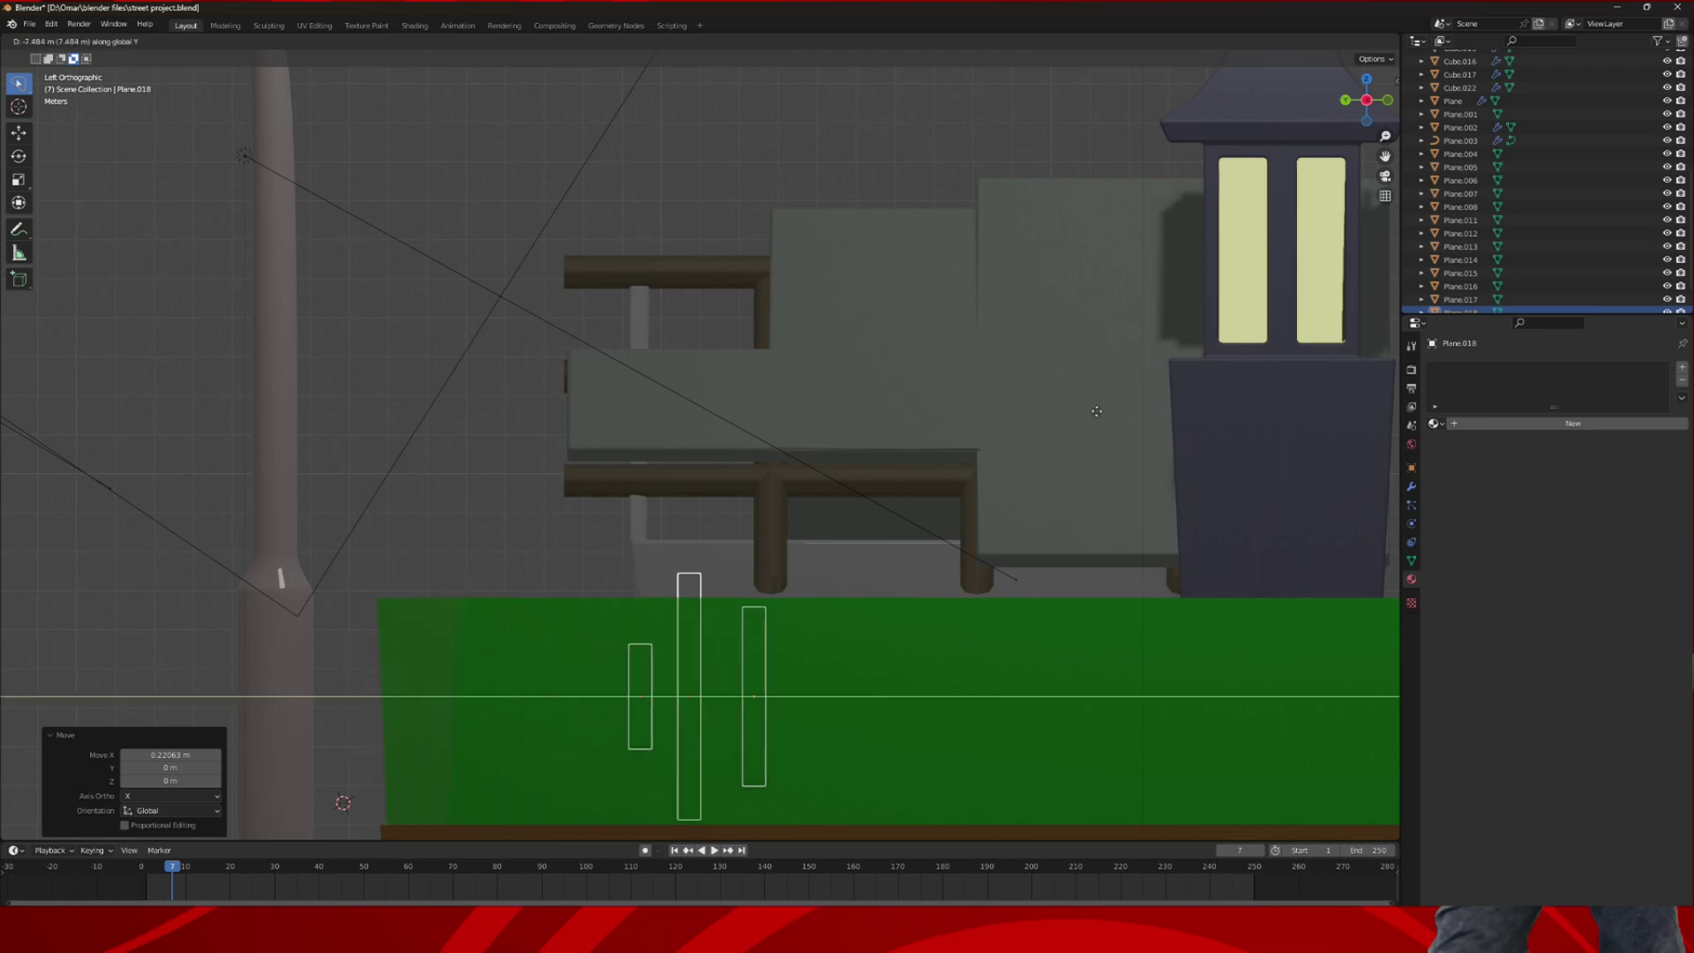
left_click(1246, 409)
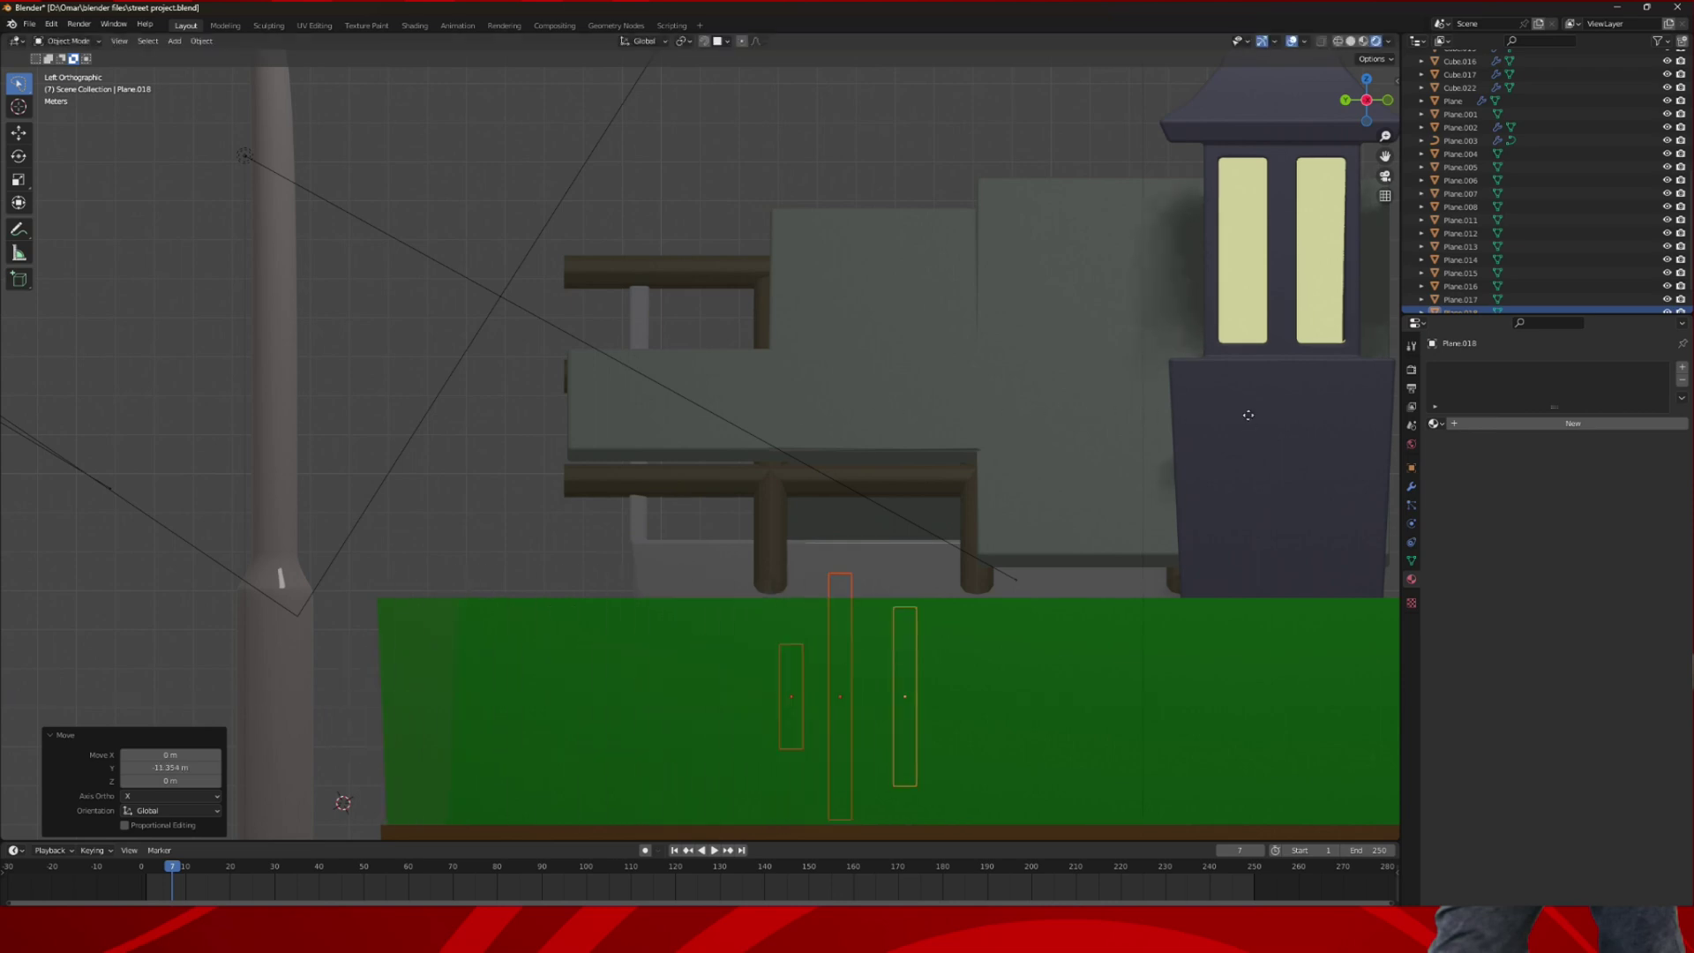
key("g")
key("z")
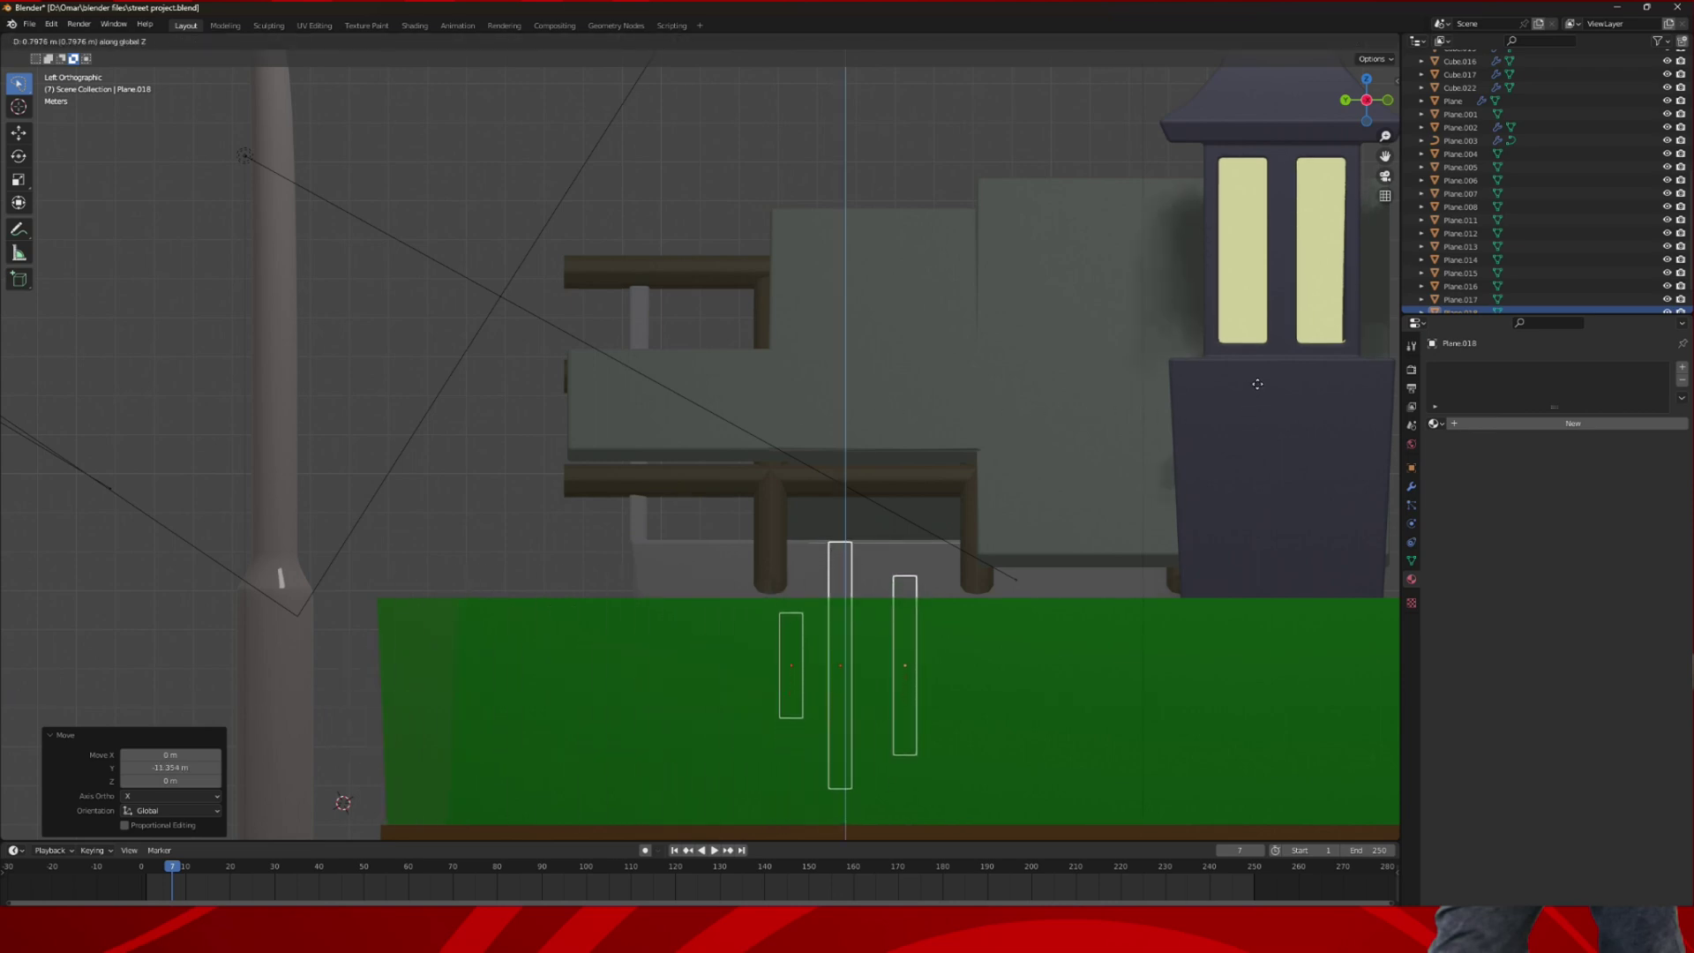
left_click(1258, 384)
- Select the medium-length strip on the tower-side wall and raise it along Z until its top lines up with the tallest strip's
left_click(791, 632)
middle_click_drag(1253, 319, 998, 570)
left_click(1461, 300)
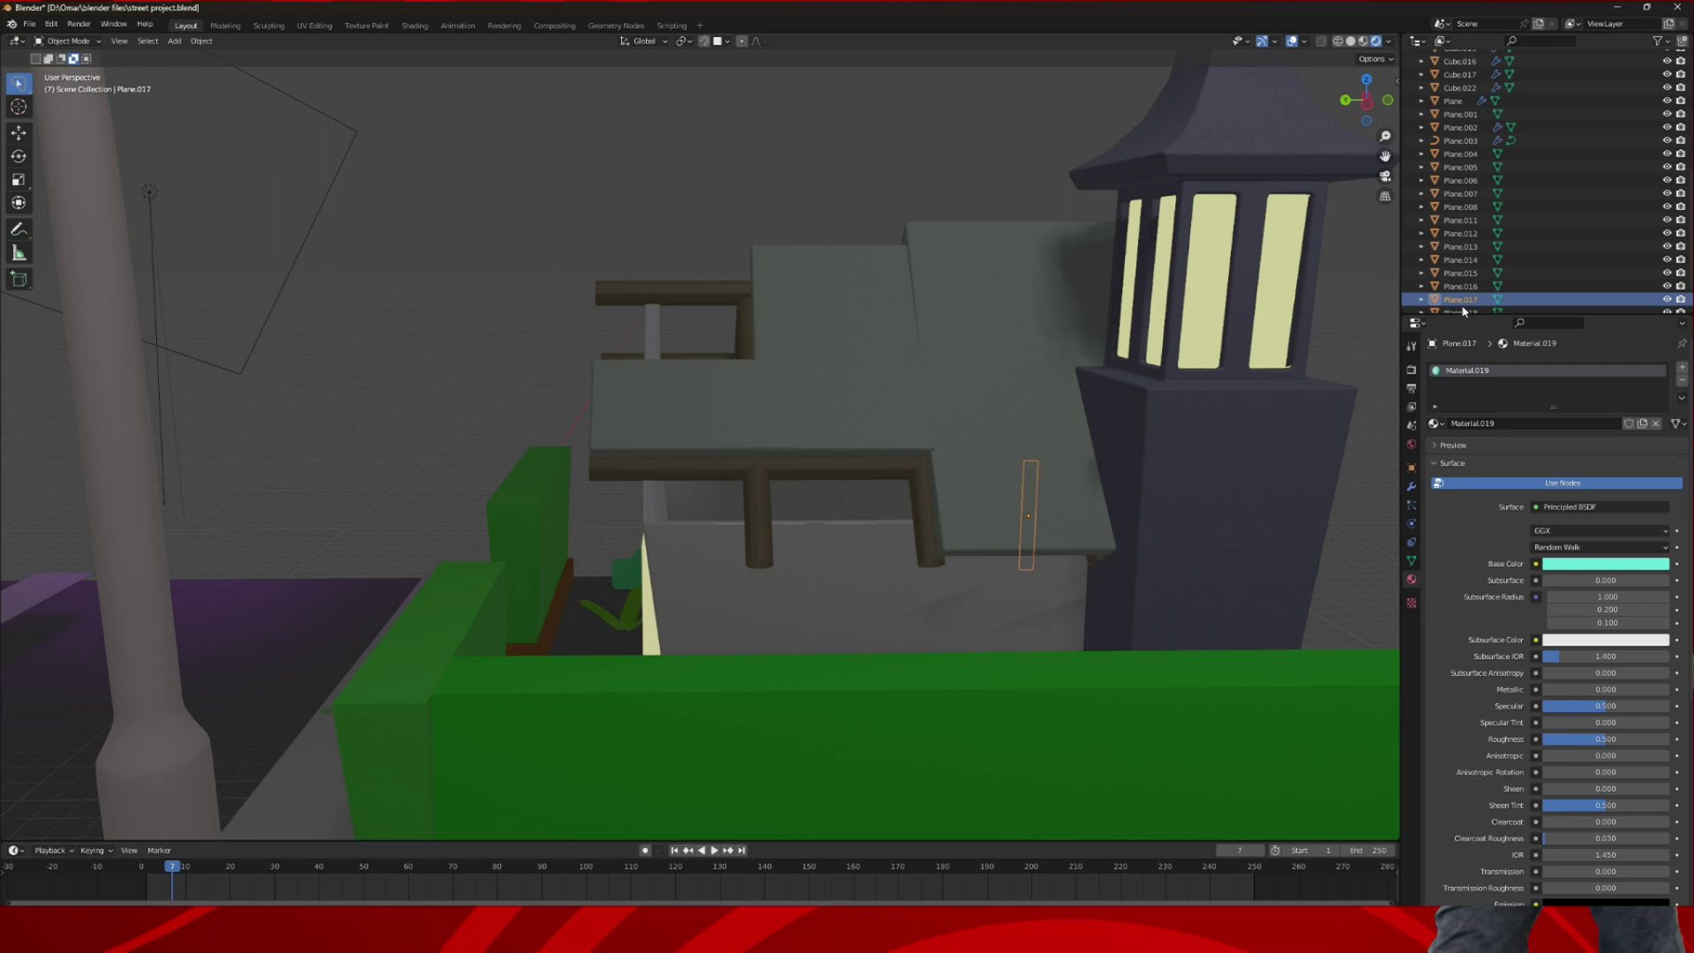
left_click(1464, 313)
scroll(1461, 309, "down", 2)
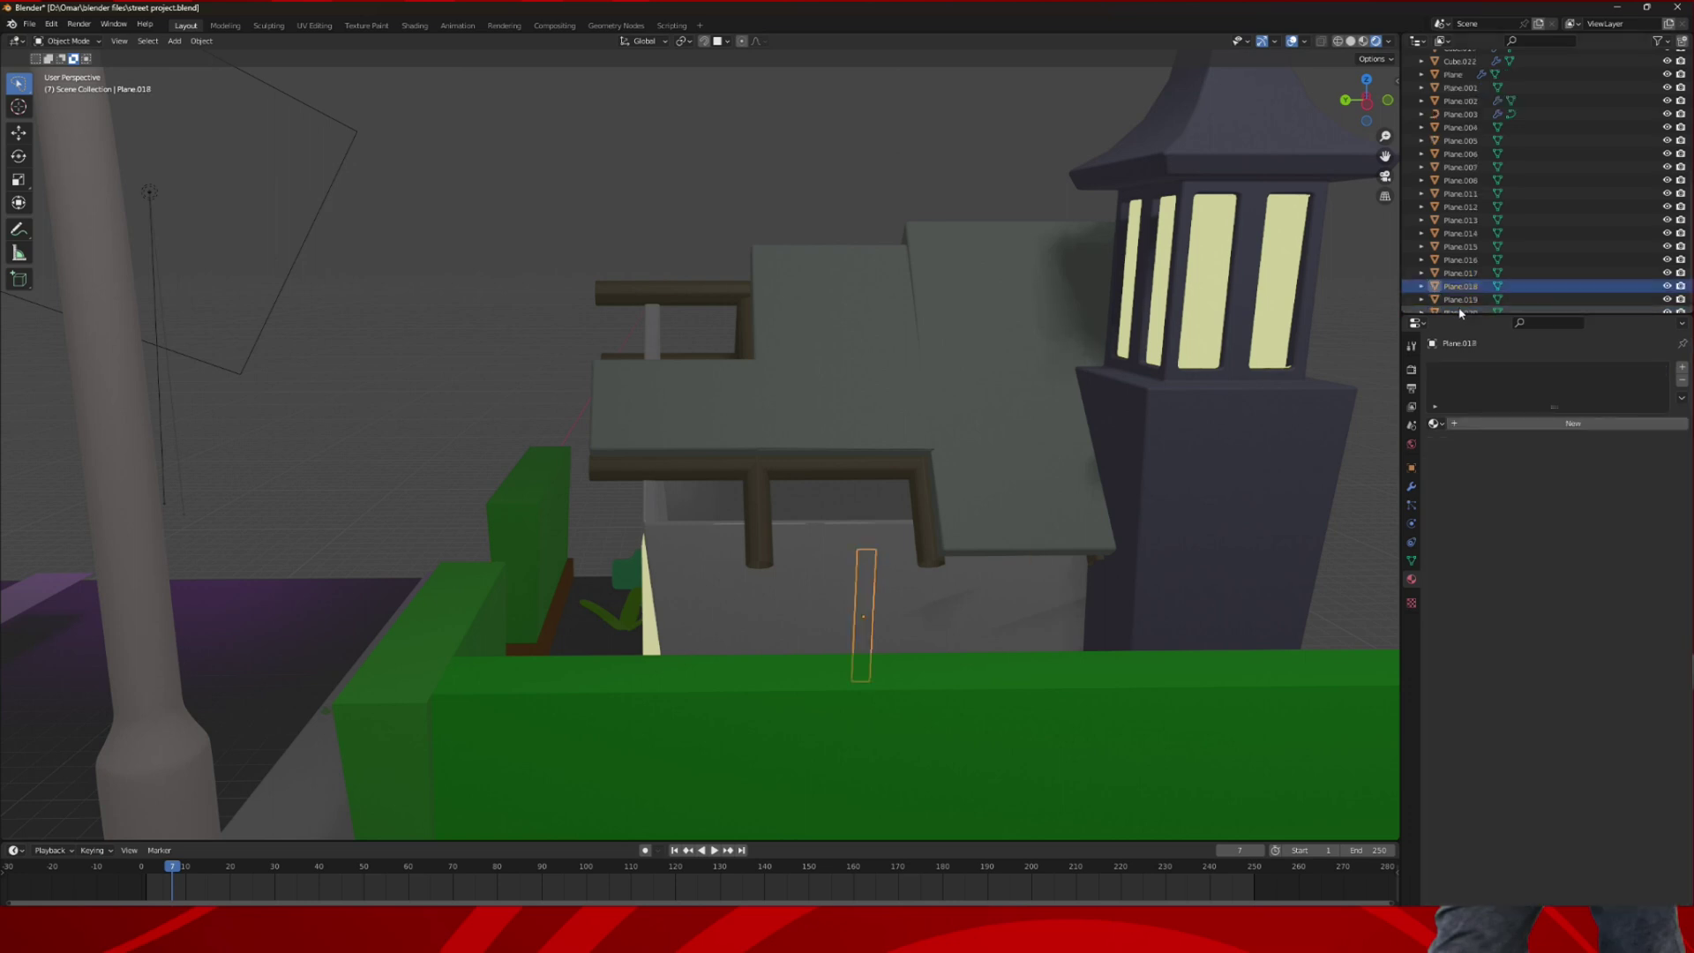
left_click(1462, 286)
left_click(1462, 273)
left_click(1369, 105)
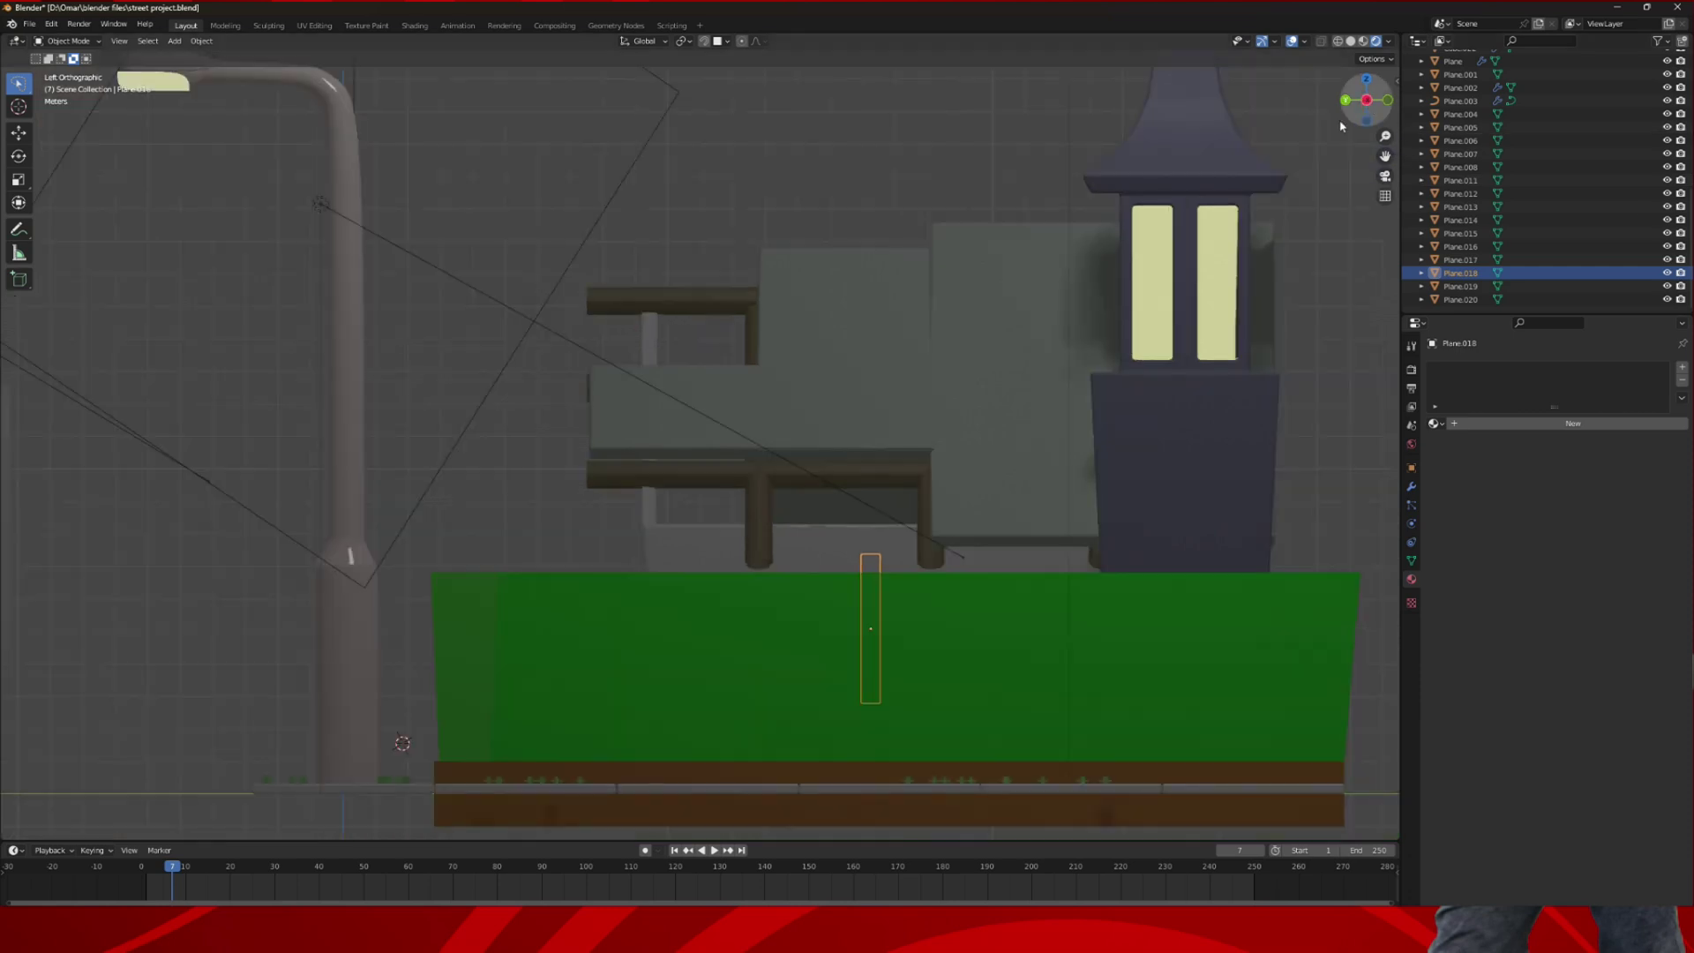
key("g")
key("z")
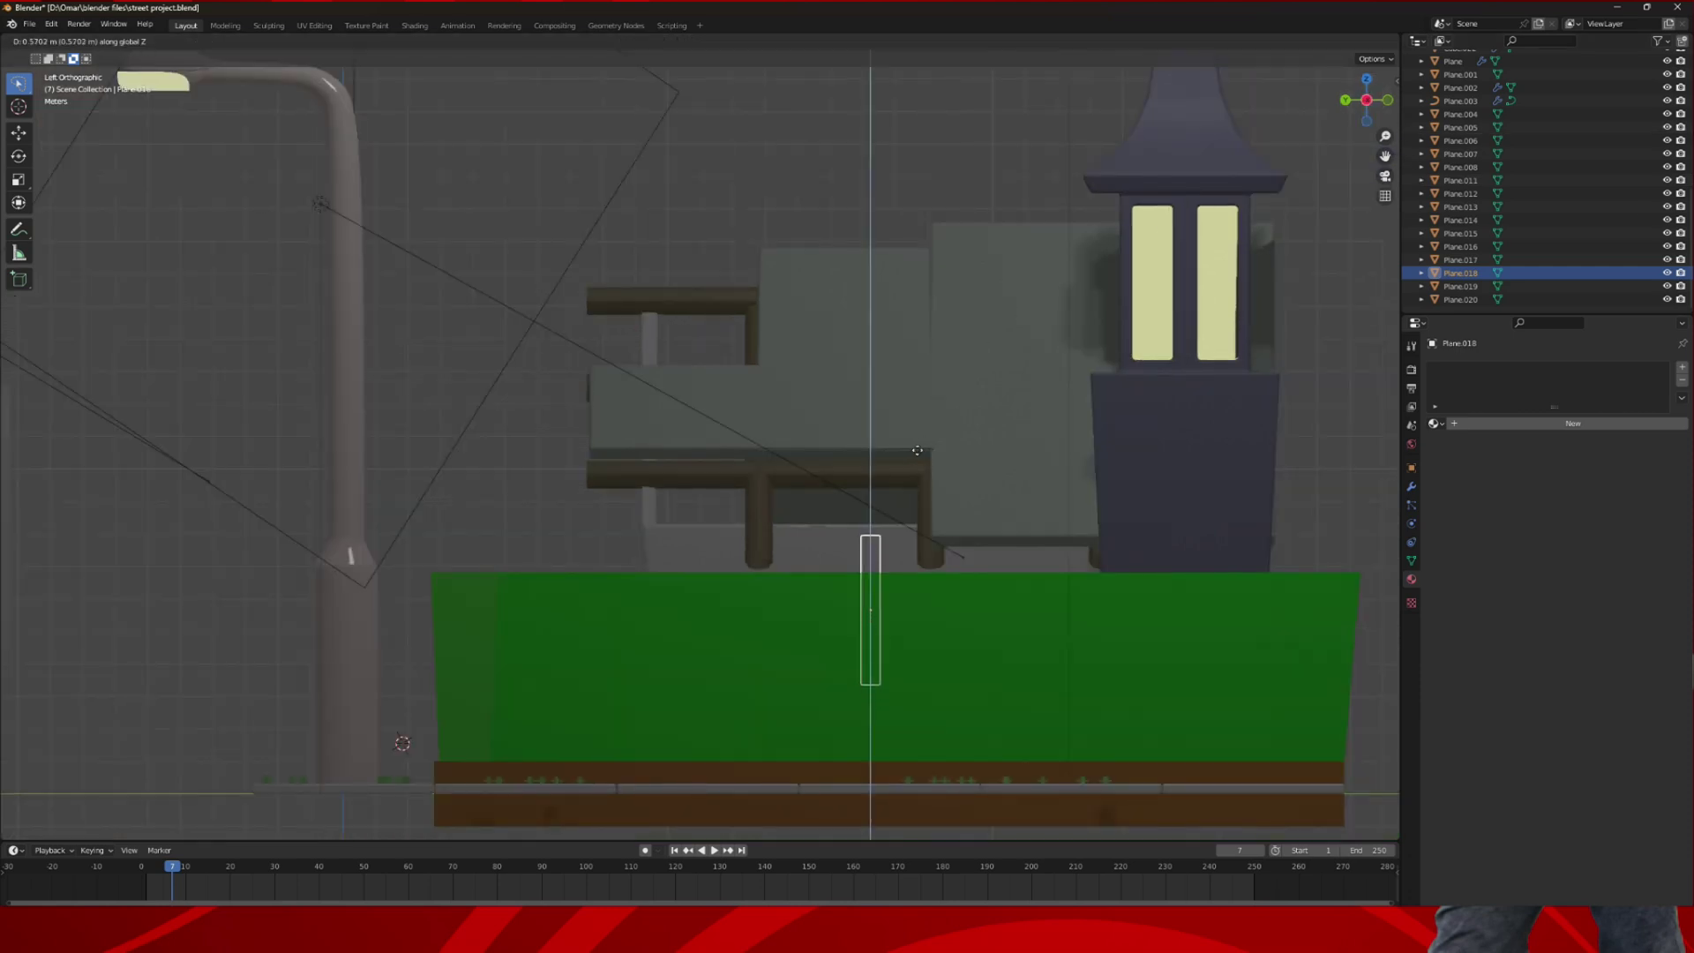
left_click(918, 441)
- Raise the shortest strip along Z until its top lines up with the other two, and join all three strips into one object
left_click(1481, 297)
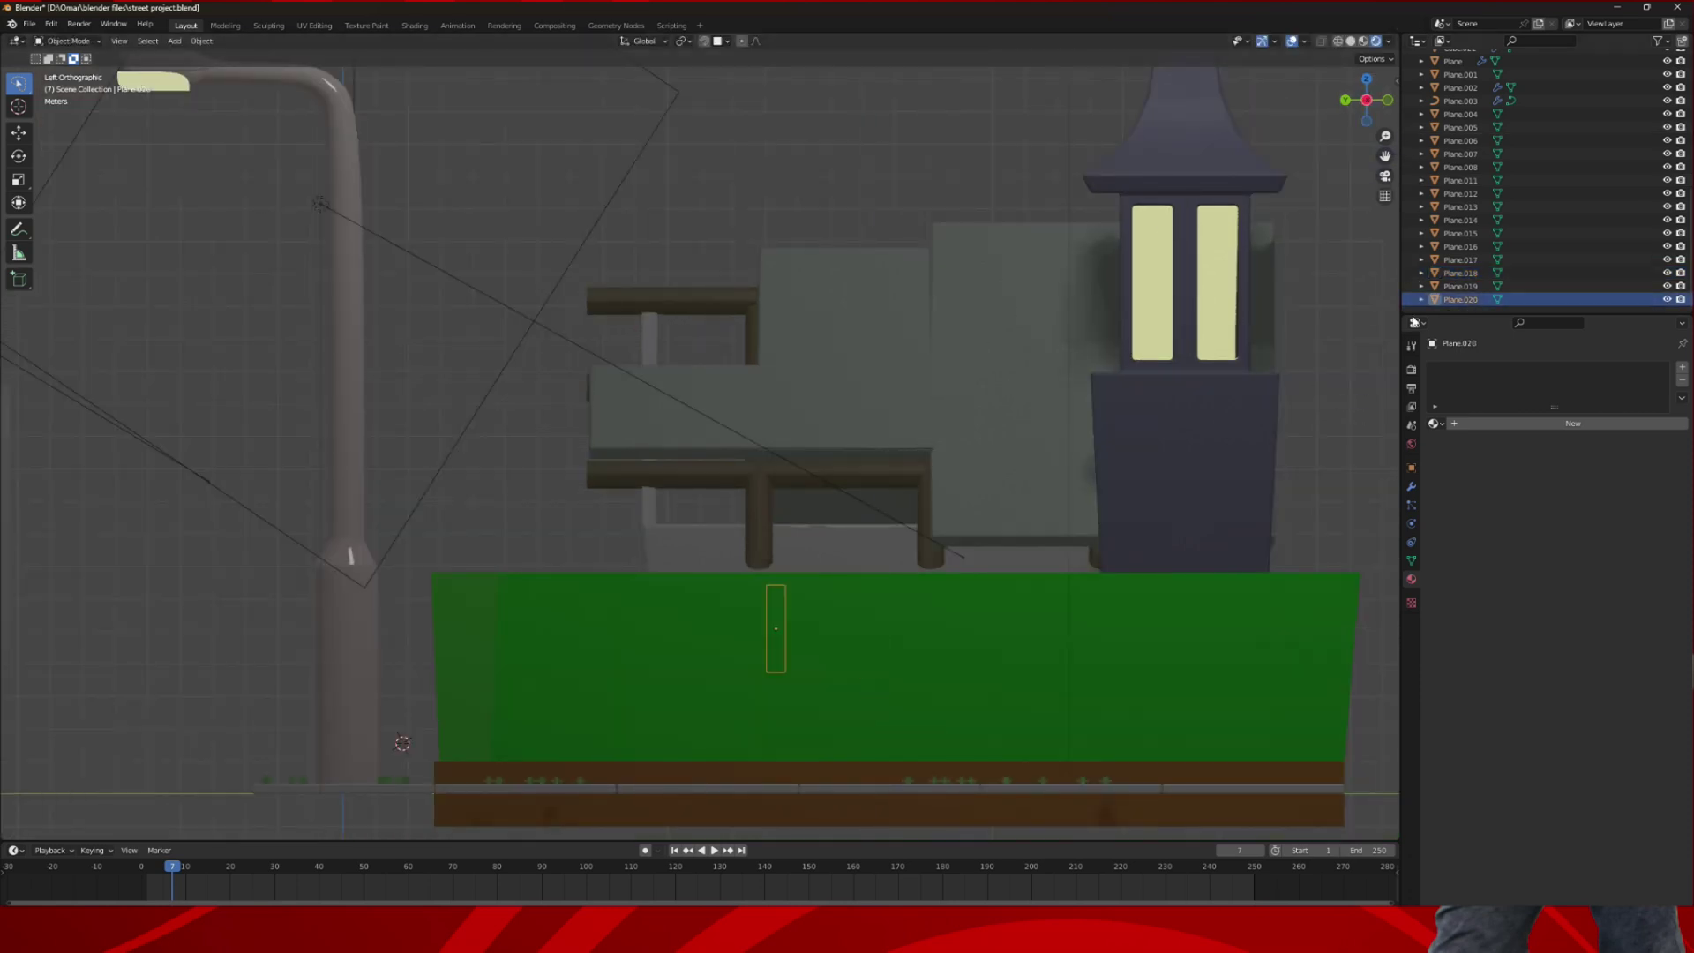
key("g")
key("z")
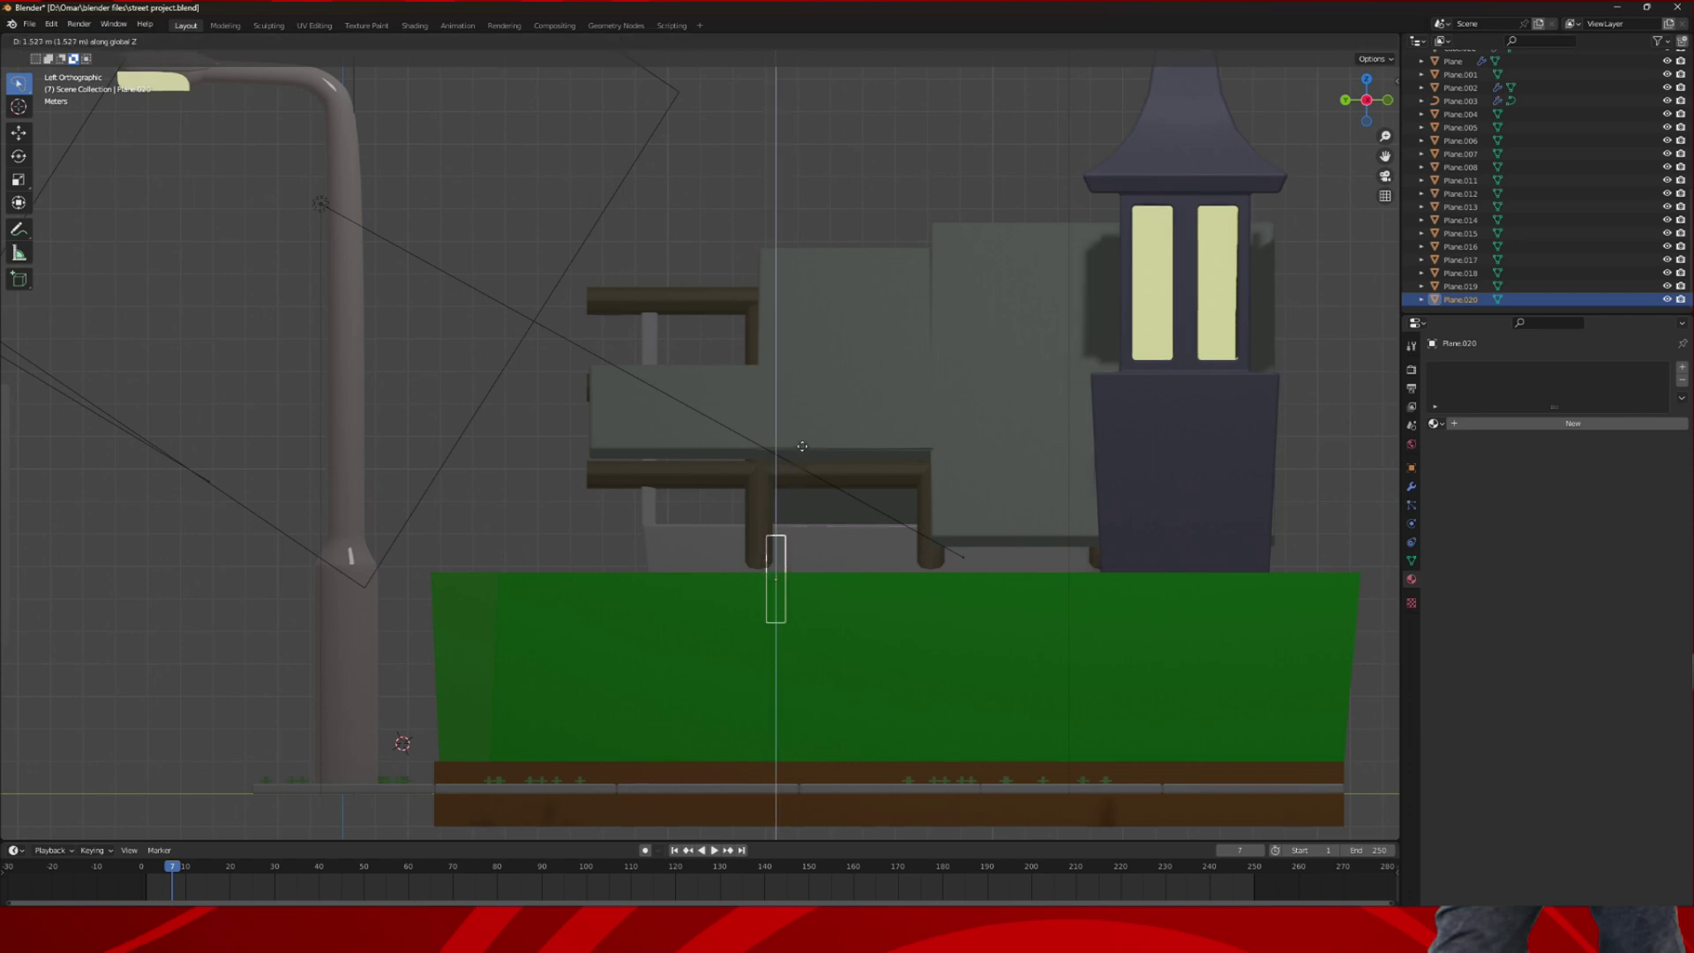
left_click(804, 437)
left_click(1461, 286, "ctrl")
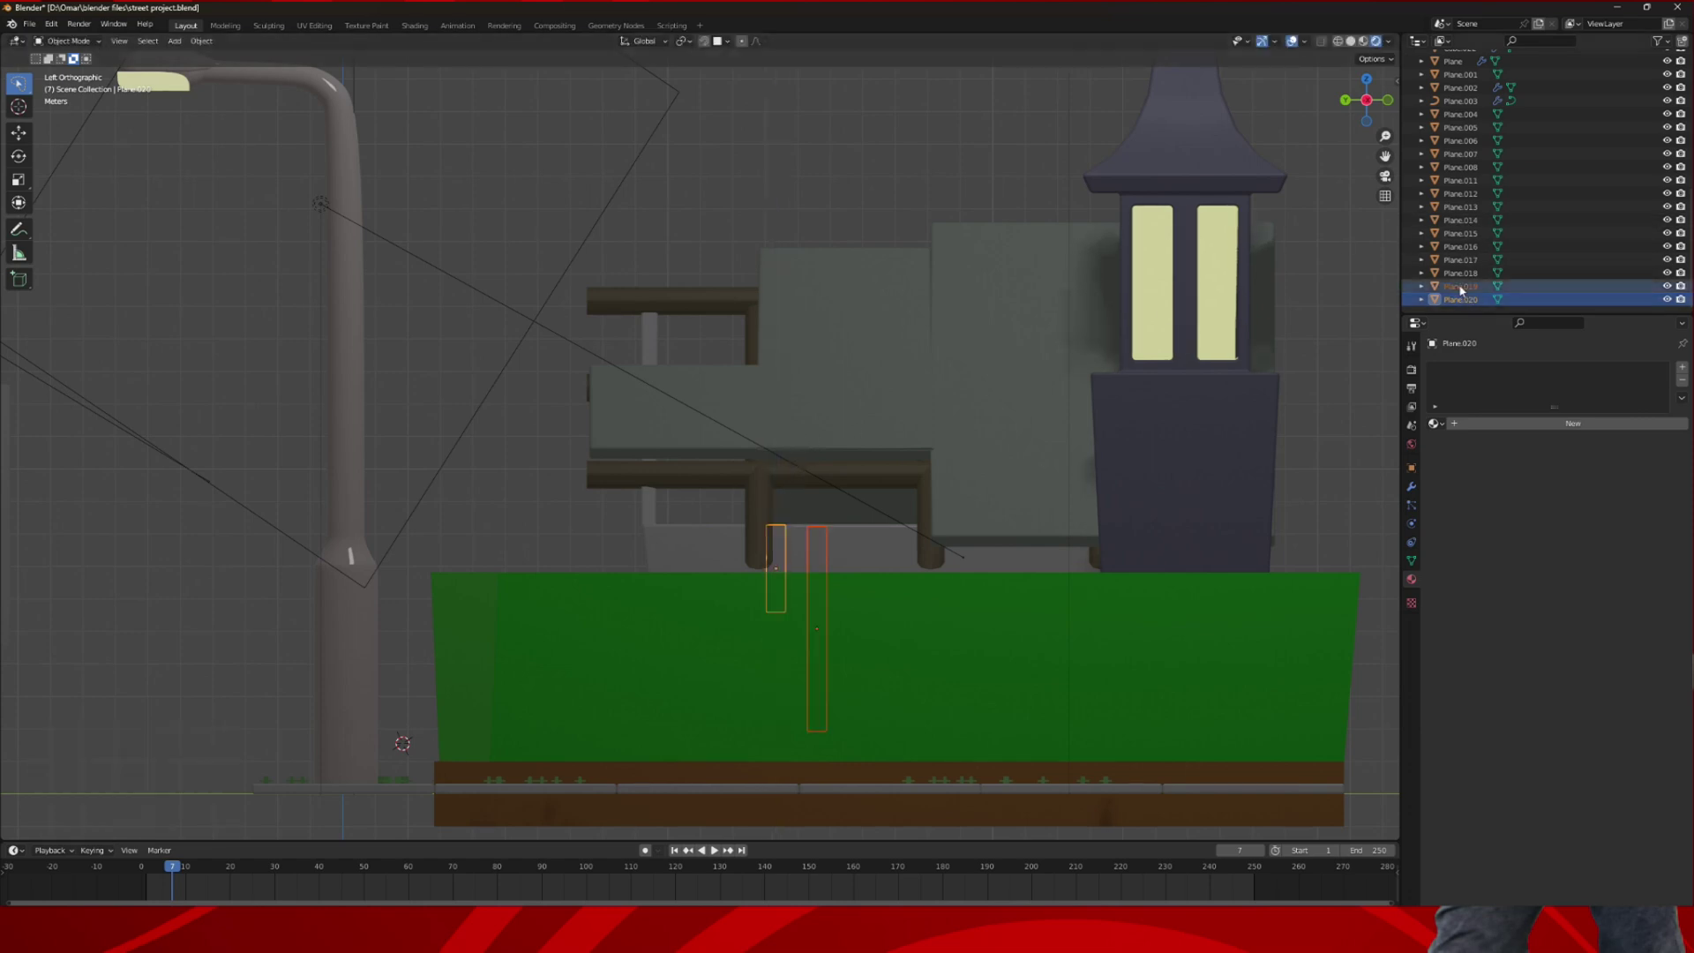
left_click(1463, 273, "ctrl")
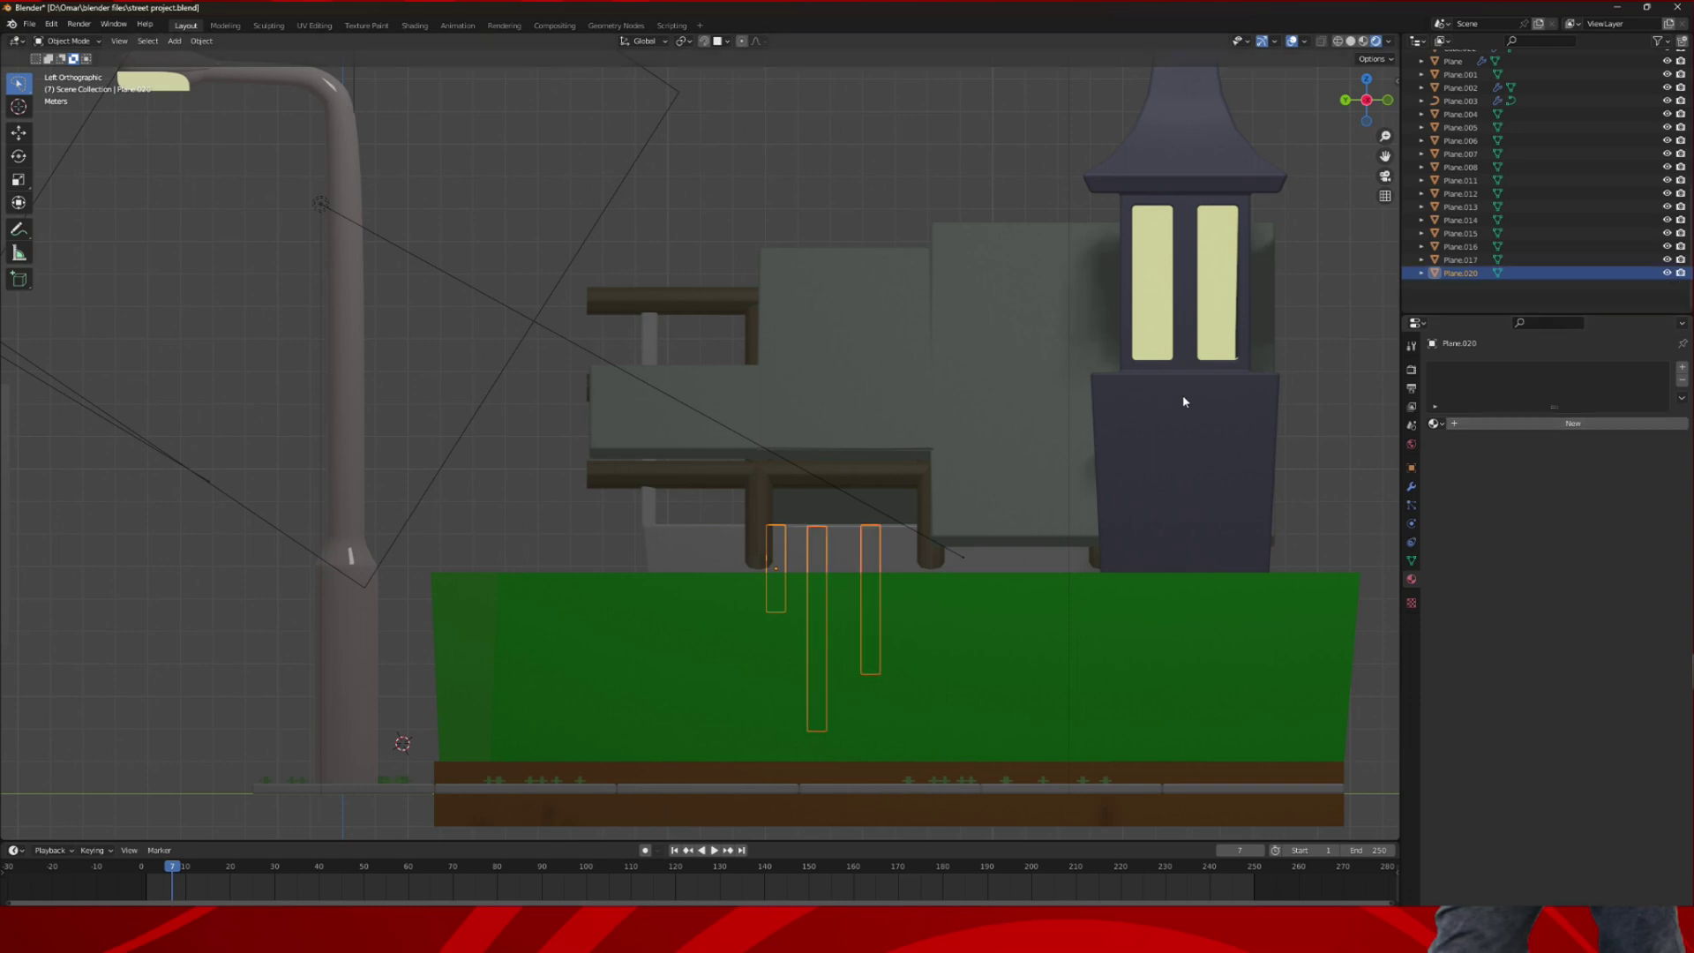
- Give the joined strips on the tower-side wall a new material with a light green base color
left_click(1558, 422)
left_click(1602, 564)
left_click(1595, 420)
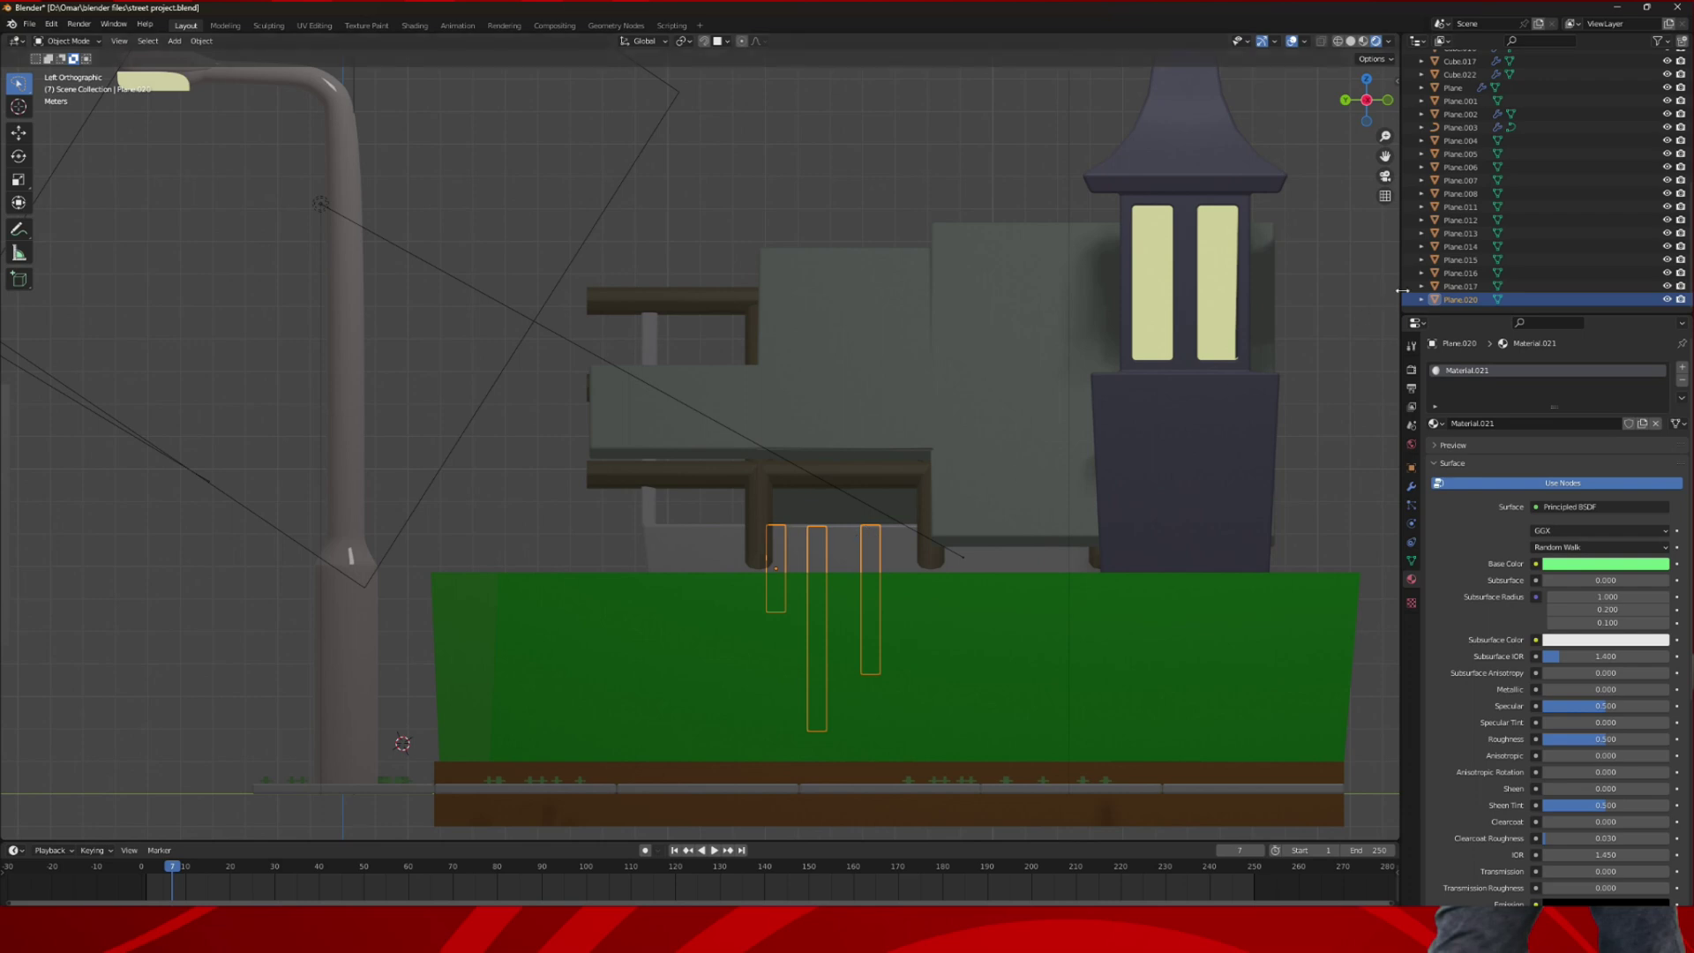
left_click(1460, 286)
left_click(1462, 300)
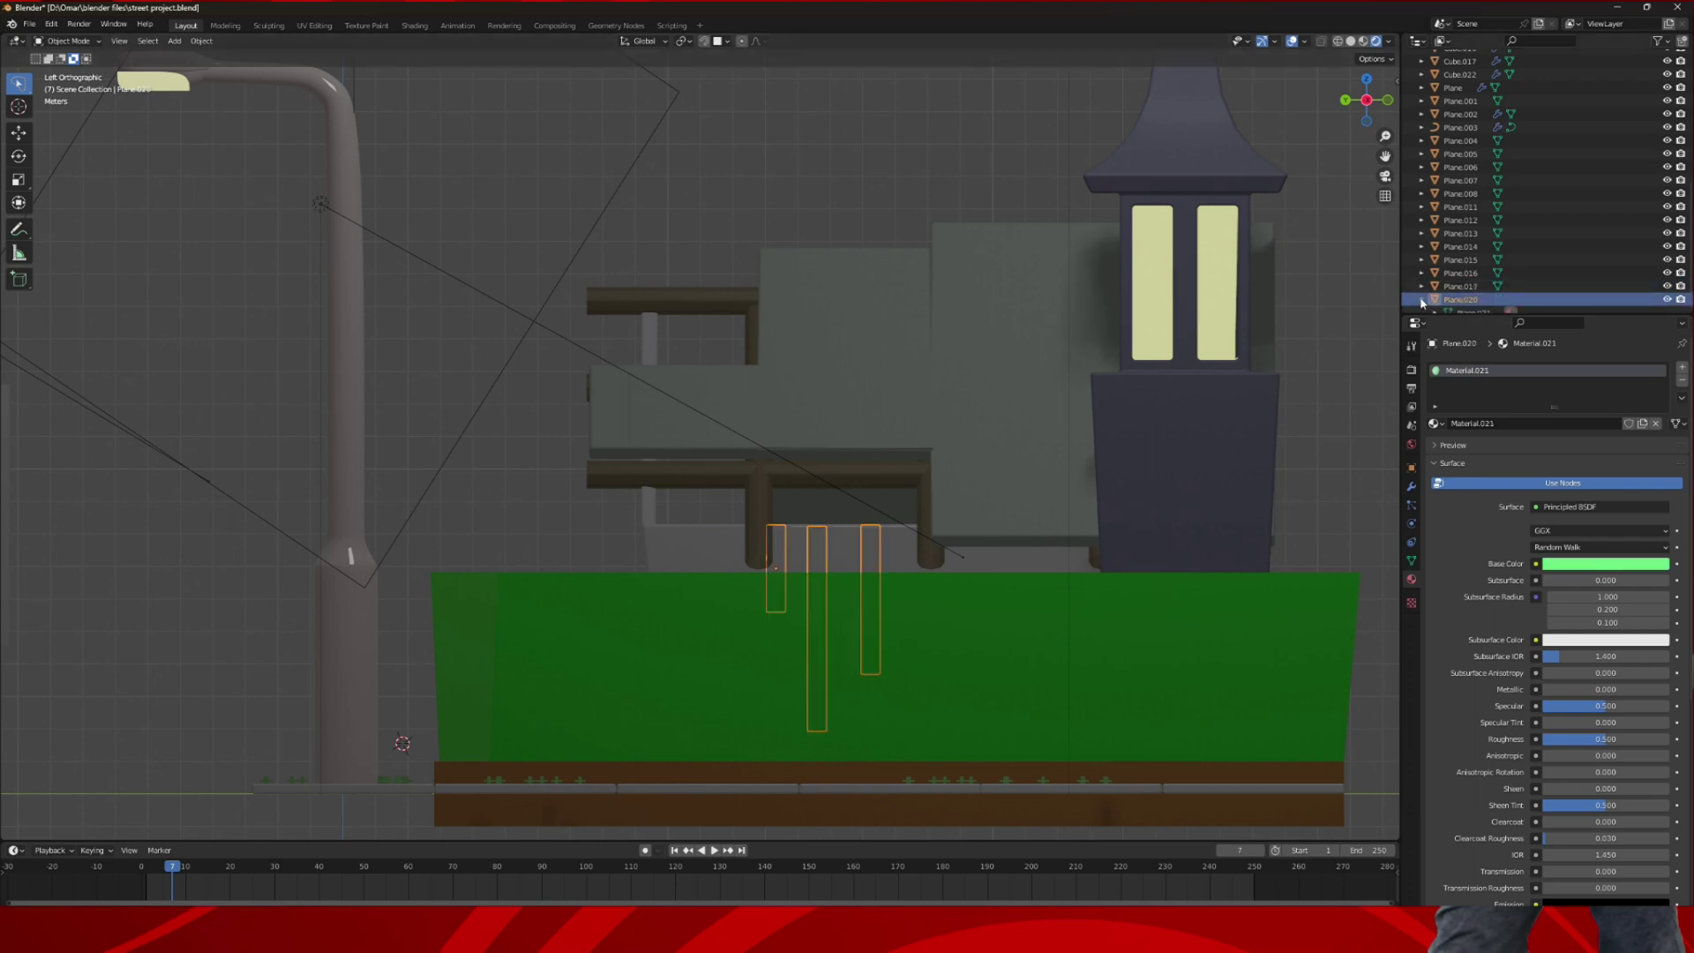
- Move the green strips about -0.06 m along X so they stand out from the tower-side wall's surface
middle_click_drag(1017, 432, 1004, 492)
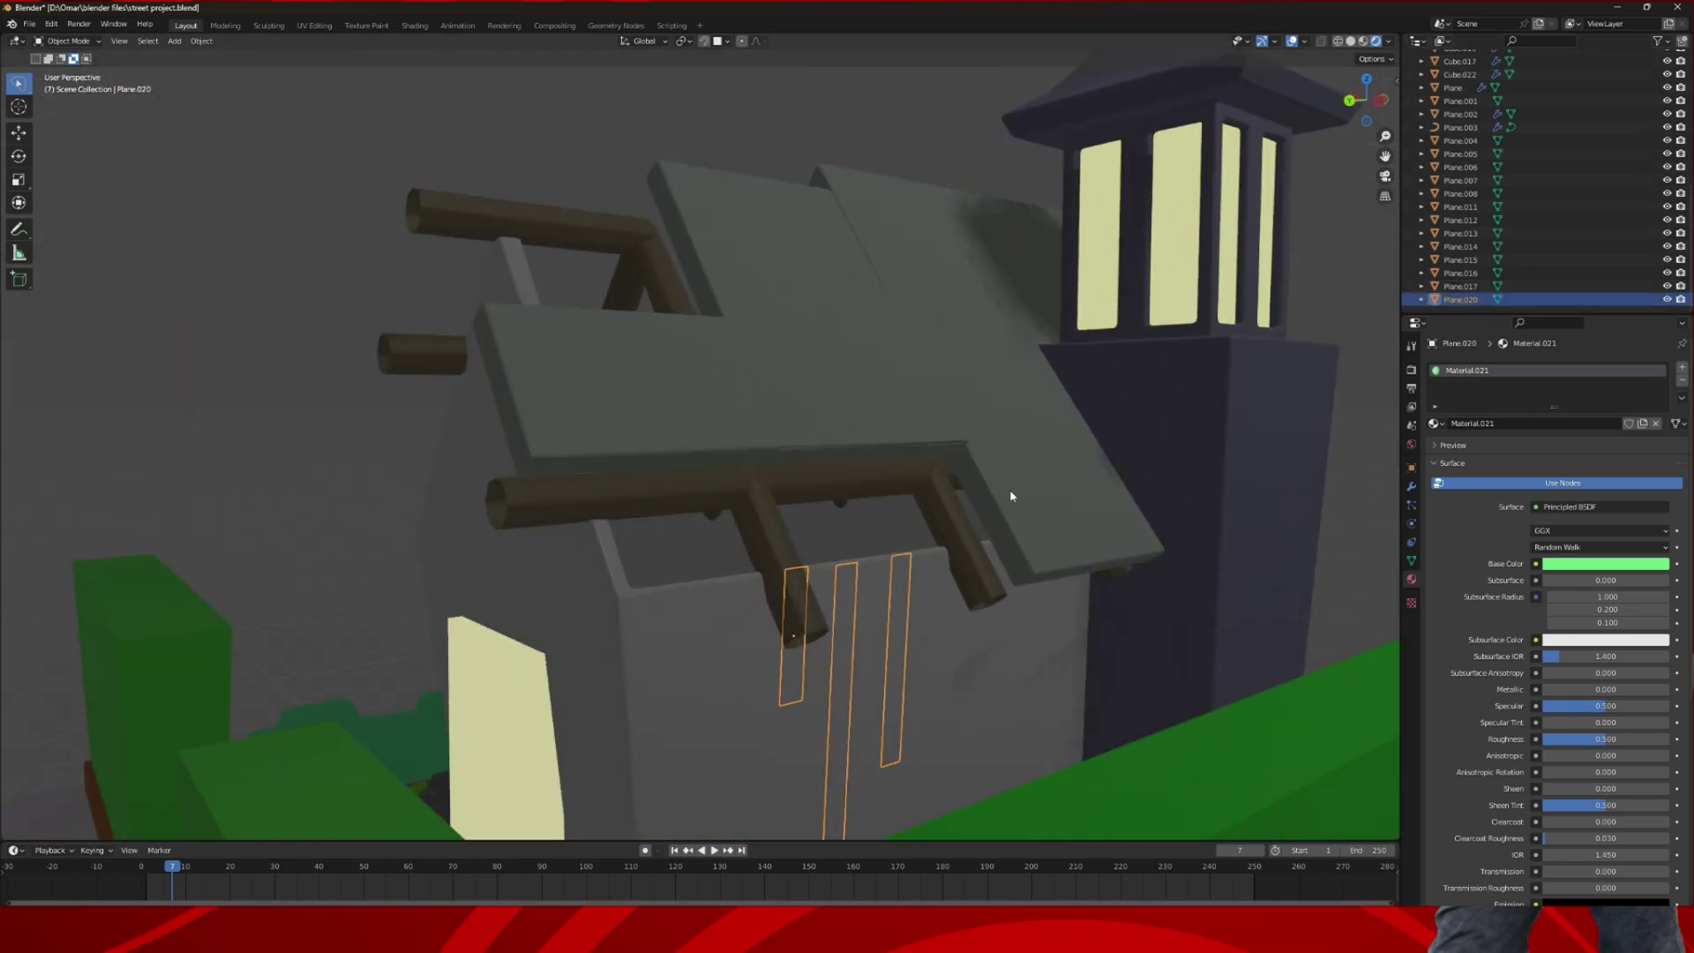
key("g")
key("x")
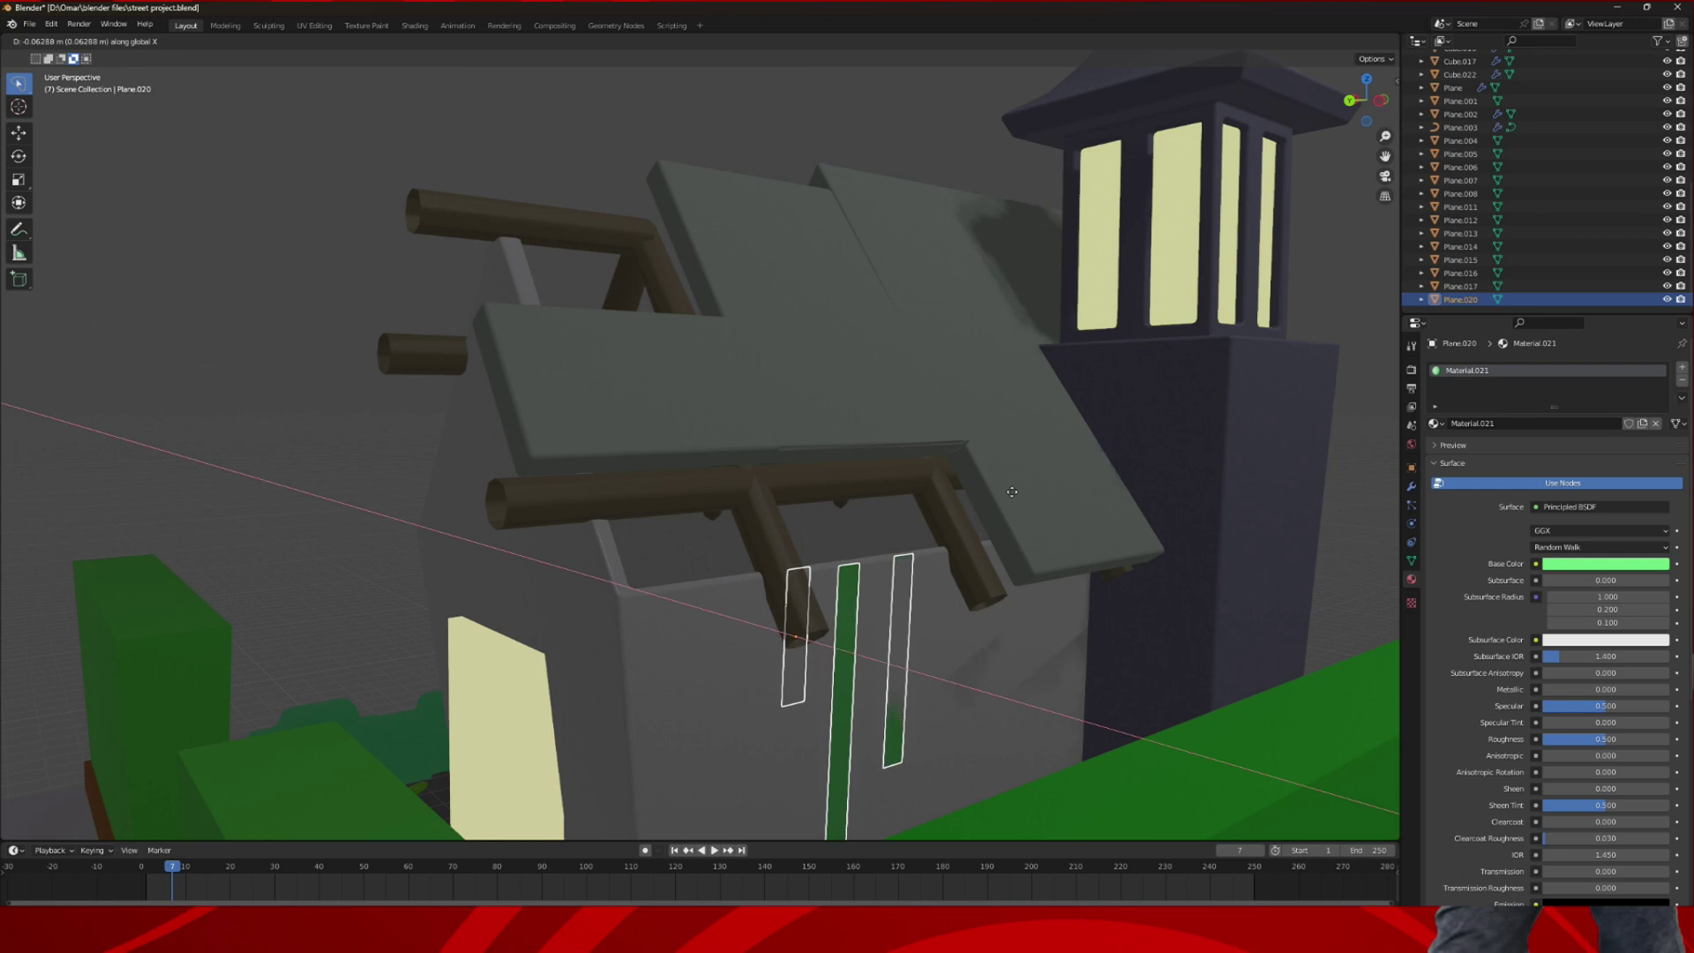
left_click(1016, 495)
- Join the four spare strips standing above the road into one object and hide it from the viewport
middle_click_drag(1033, 491, 987, 510)
middle_click_drag(1107, 516, 1073, 513)
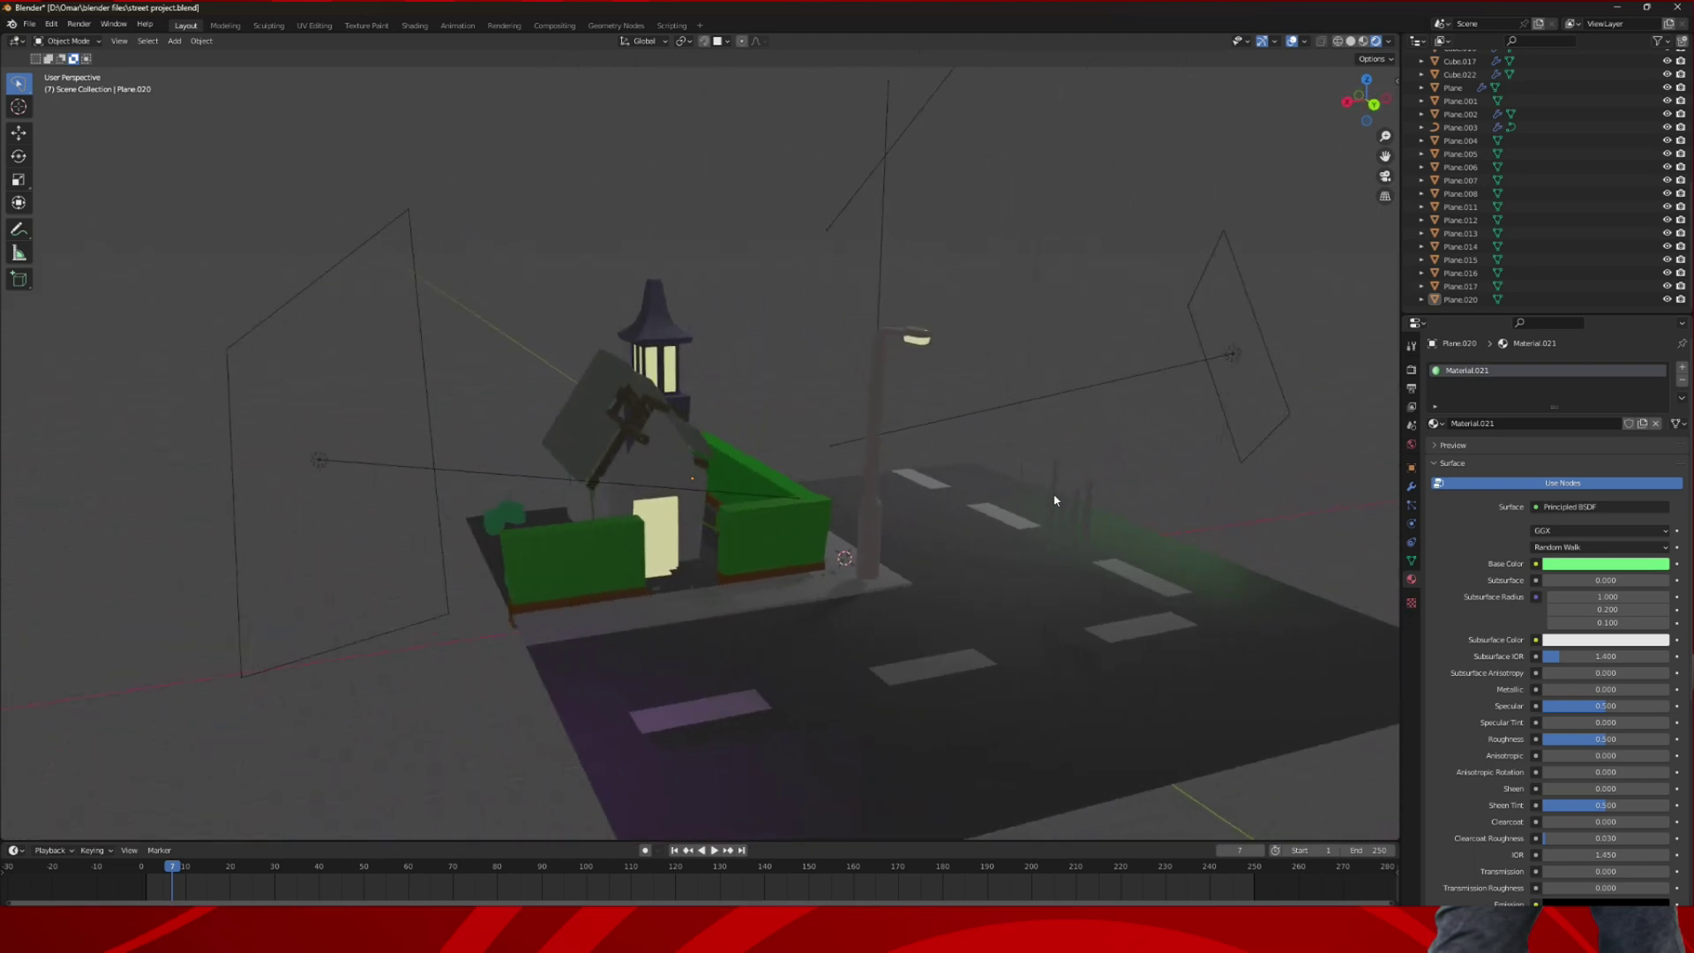
left_click(1055, 500)
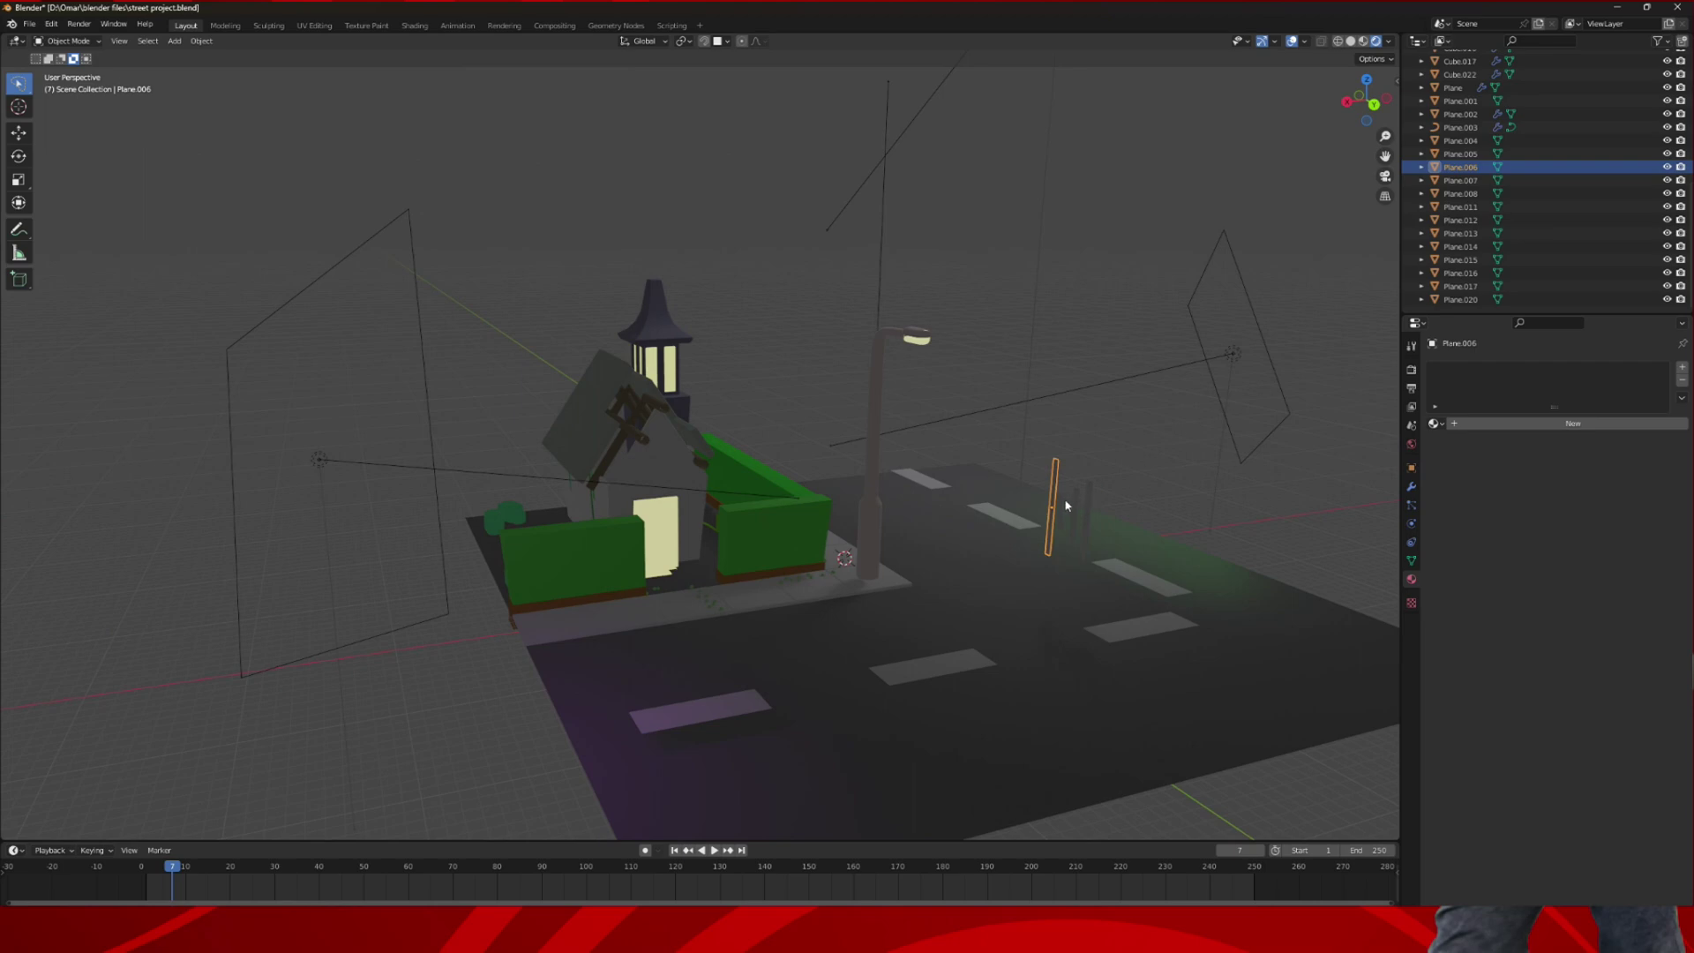
left_click(1068, 505, "shift")
left_click(1076, 507, "shift")
left_click(1089, 500, "shift")
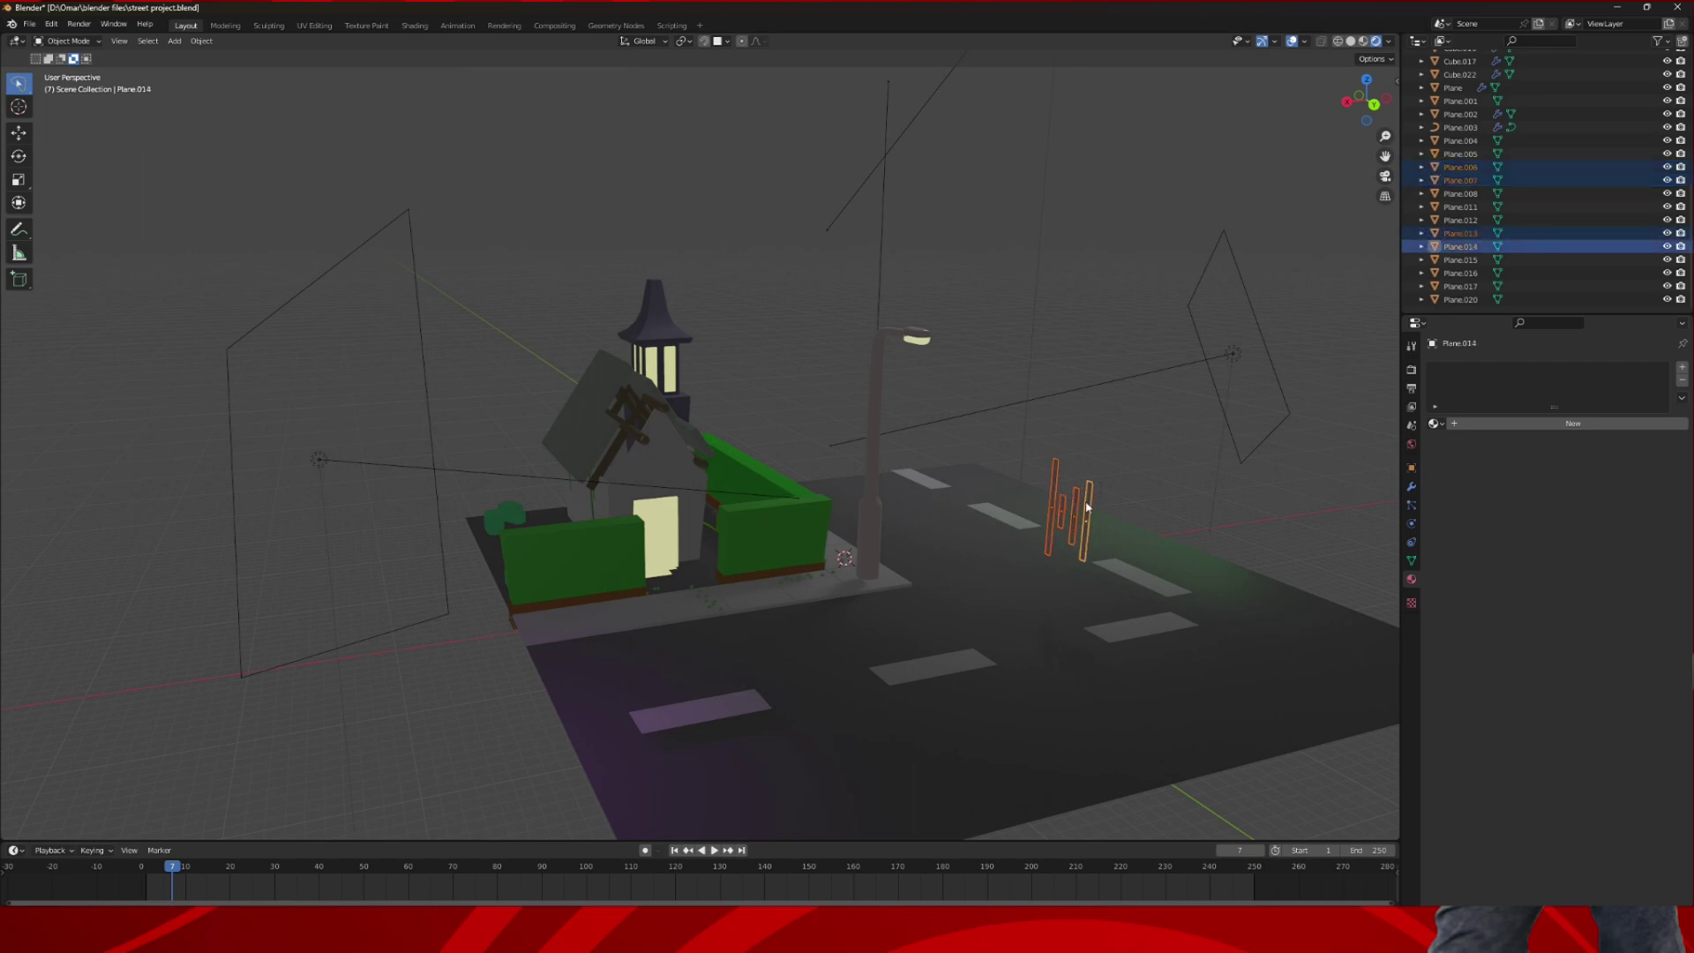
key("ctrl+j")
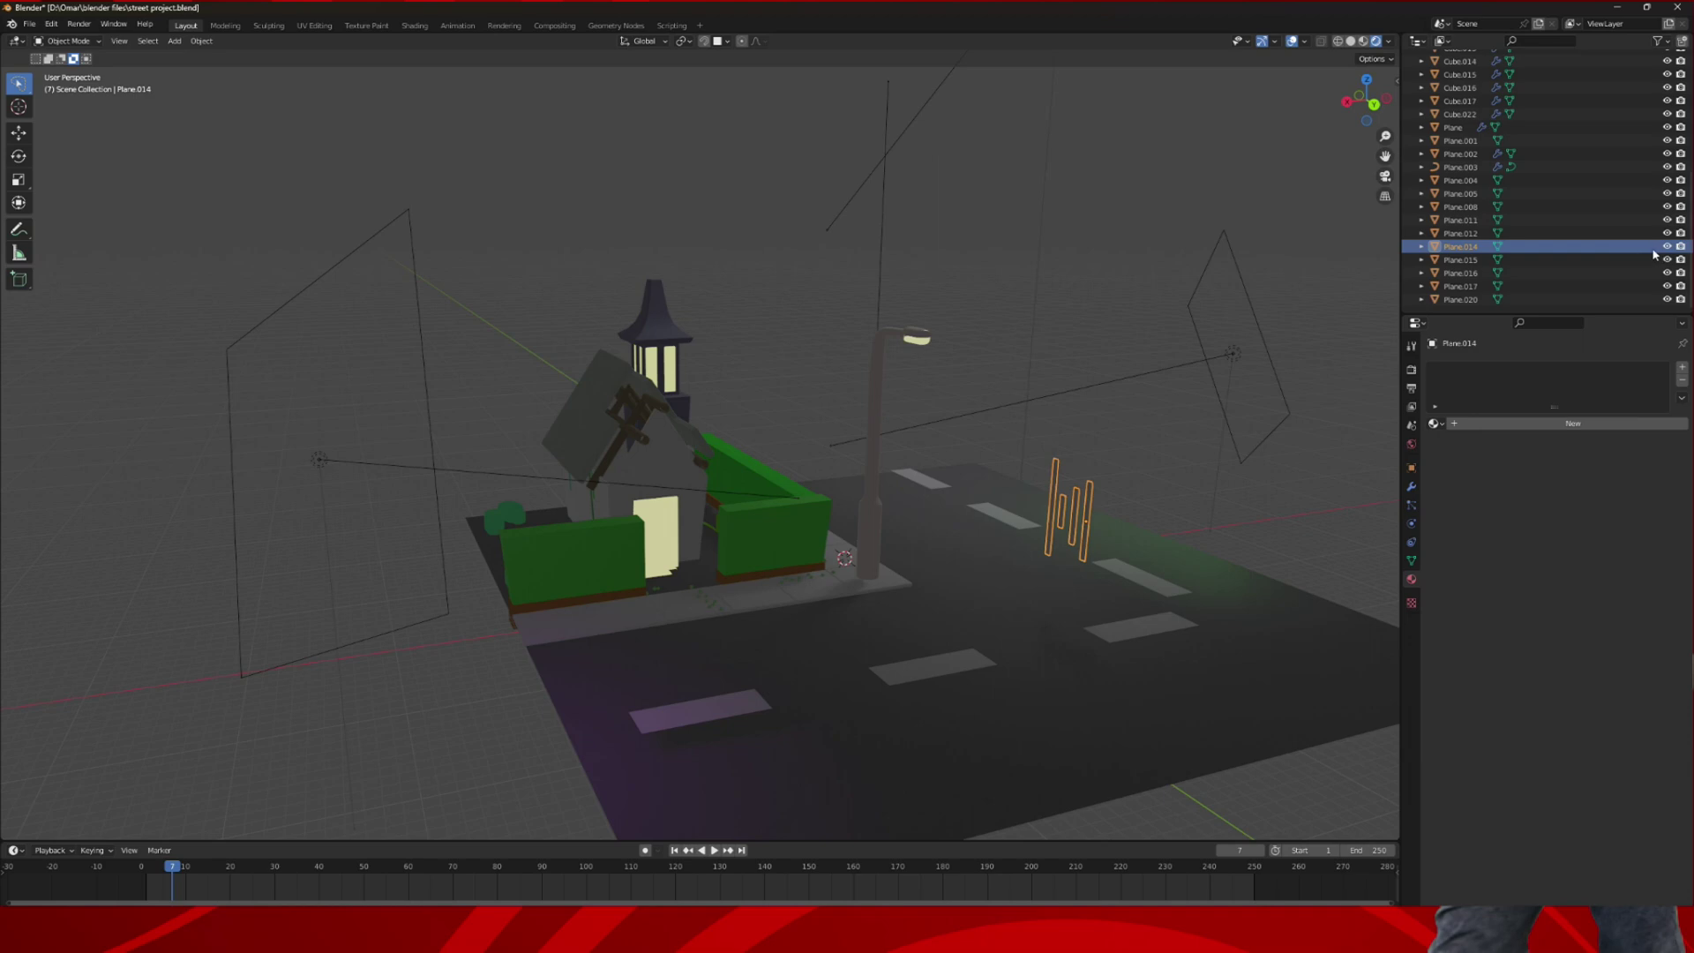
left_click(1667, 246)
middle_click_drag(1148, 349, 1017, 347)
scroll(1068, 358, "down", 3)
middle_click_drag(1110, 392, 700, 399)
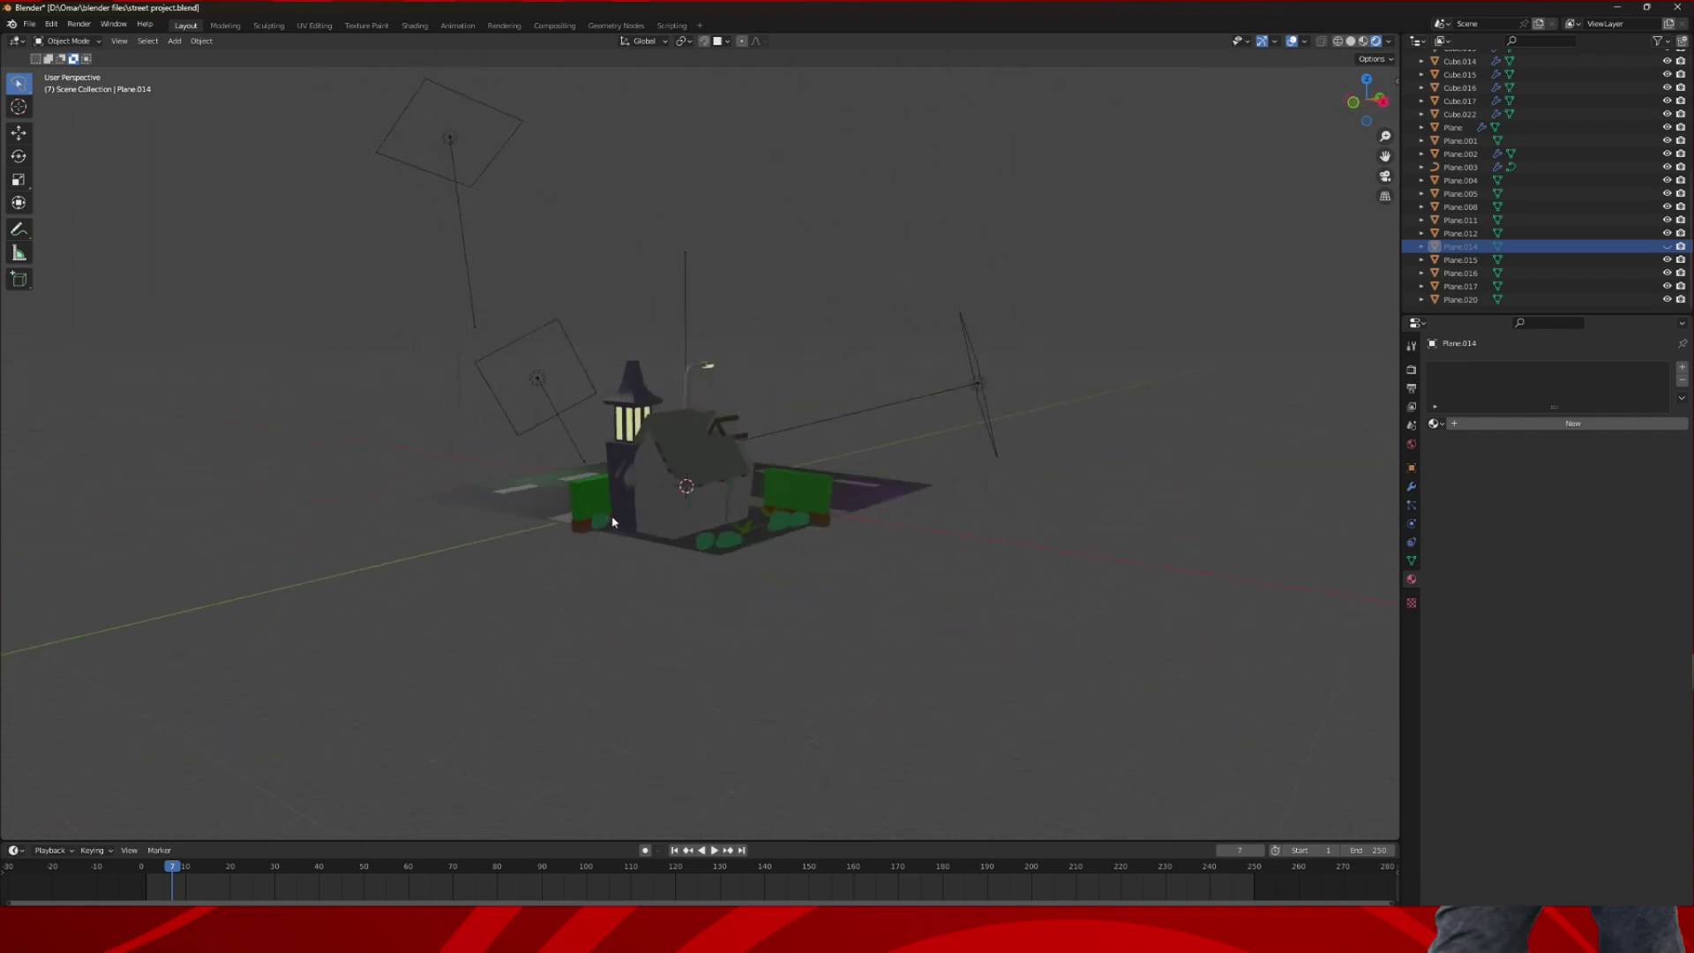